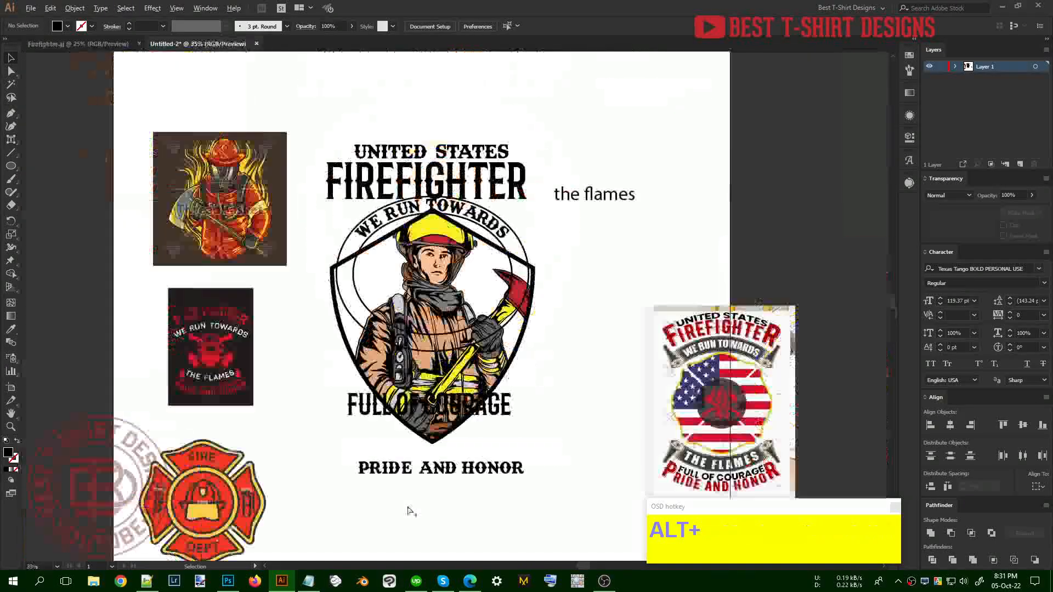
Stack PRIDE AND HONOR under FULL OF COURAGE, then raise both lines together
{"action": "scroll", "coordinate": [471, 470], "scroll_direction": "up", "scroll_amount": 1}
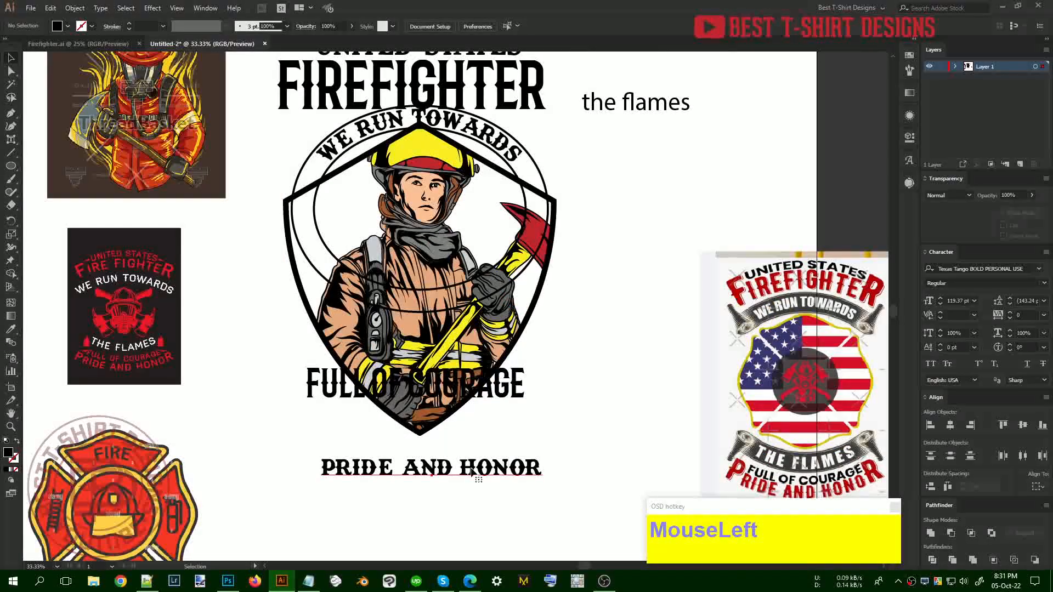
{"action": "left_click", "coordinate": [522, 470]}
{"action": "left_click_drag", "start_coordinate": [522, 470], "coordinate": [544, 505]}
{"action": "left_click", "coordinate": [607, 424]}
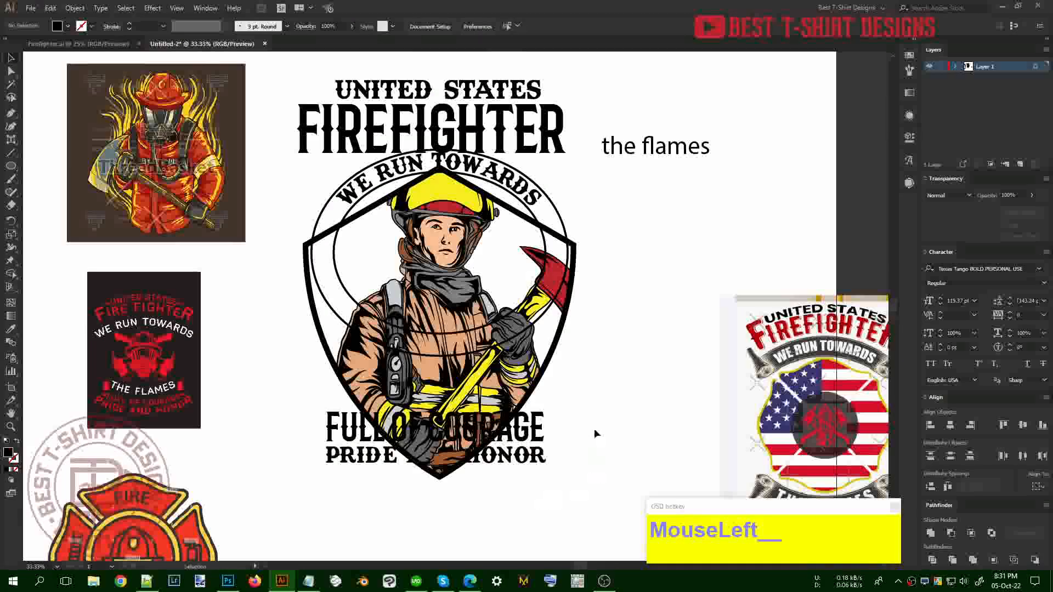
{"action": "scroll", "coordinate": [595, 430], "scroll_direction": "up", "scroll_amount": 2}
{"action": "scroll", "coordinate": [596, 447], "scroll_direction": "down", "scroll_amount": 1}
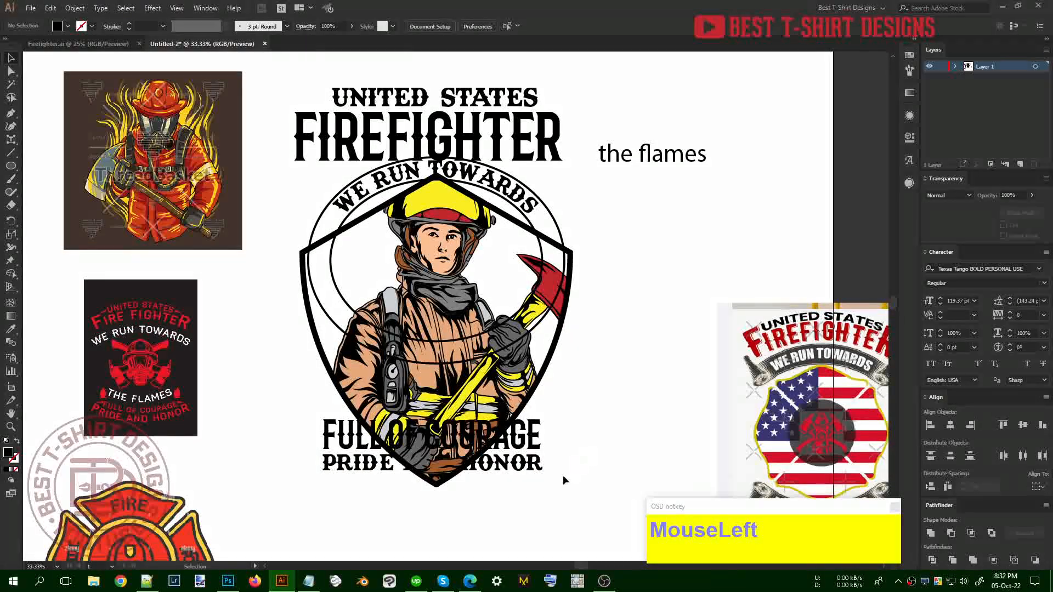
{"action": "left_click_drag", "start_coordinate": [532, 442], "coordinate": [566, 433]}
{"action": "left_click", "coordinate": [614, 412]}
Move the flames text to the upper right and select the UNITED STATES FIREFIGHTER heading
{"action": "scroll", "coordinate": [605, 295], "scroll_direction": "up", "scroll_amount": 1}
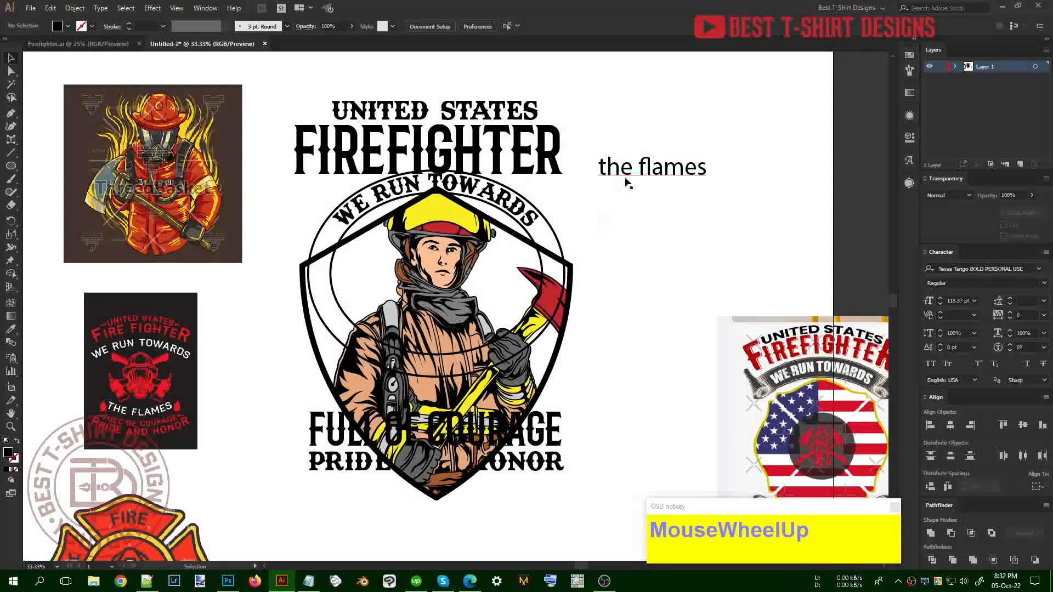
{"action": "left_click_drag", "start_coordinate": [627, 183], "coordinate": [736, 153]}
{"action": "left_click", "coordinate": [624, 210]}
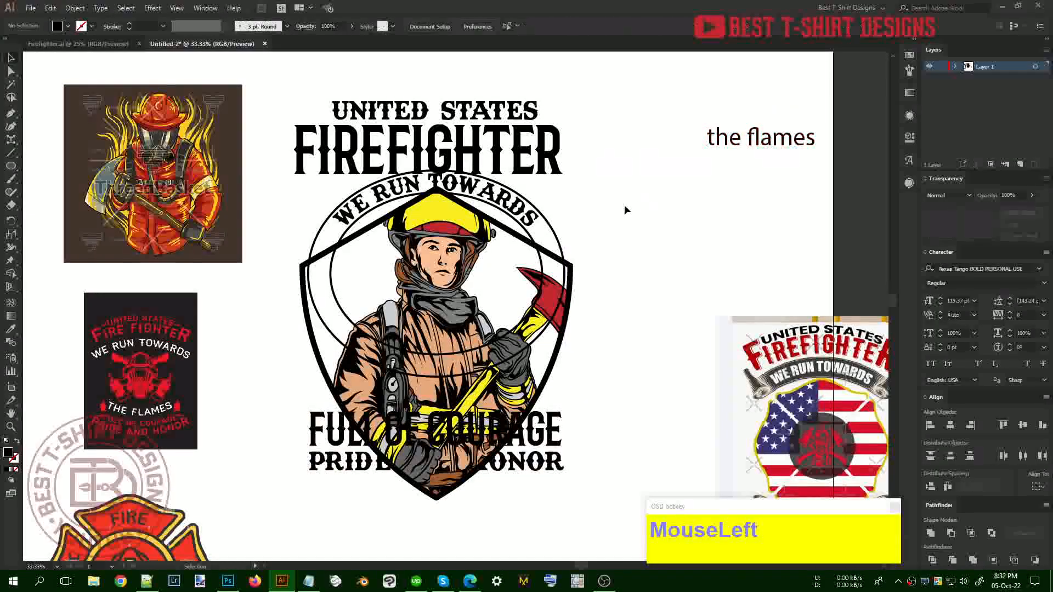
{"action": "scroll", "coordinate": [624, 210], "scroll_direction": "up", "scroll_amount": 3}
{"action": "left_click_drag", "start_coordinate": [602, 235], "coordinate": [535, 117]}
{"action": "left_click_drag", "start_coordinate": [563, 201], "coordinate": [771, 80]}
{"action": "left_click", "coordinate": [516, 149], "text": "shift"}
{"action": "scroll", "coordinate": [596, 219], "scroll_direction": "up", "scroll_amount": 2}
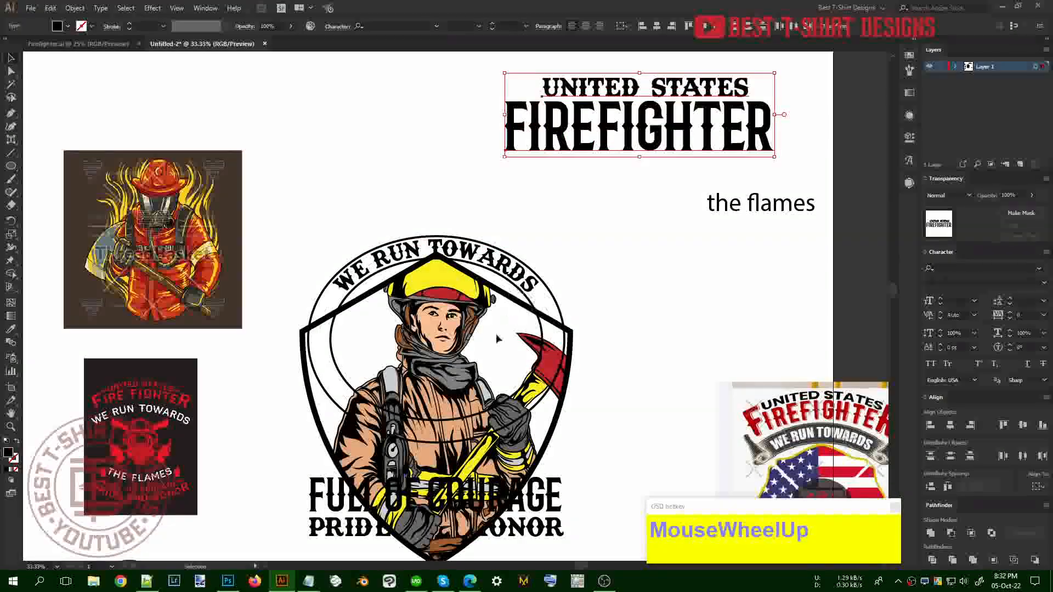
Marquee-select all of the emblem's objects and group them with Ctrl+G
{"action": "scroll", "coordinate": [400, 377], "scroll_direction": "up", "scroll_amount": 1, "text": "alt"}
{"action": "left_click", "coordinate": [467, 310]}
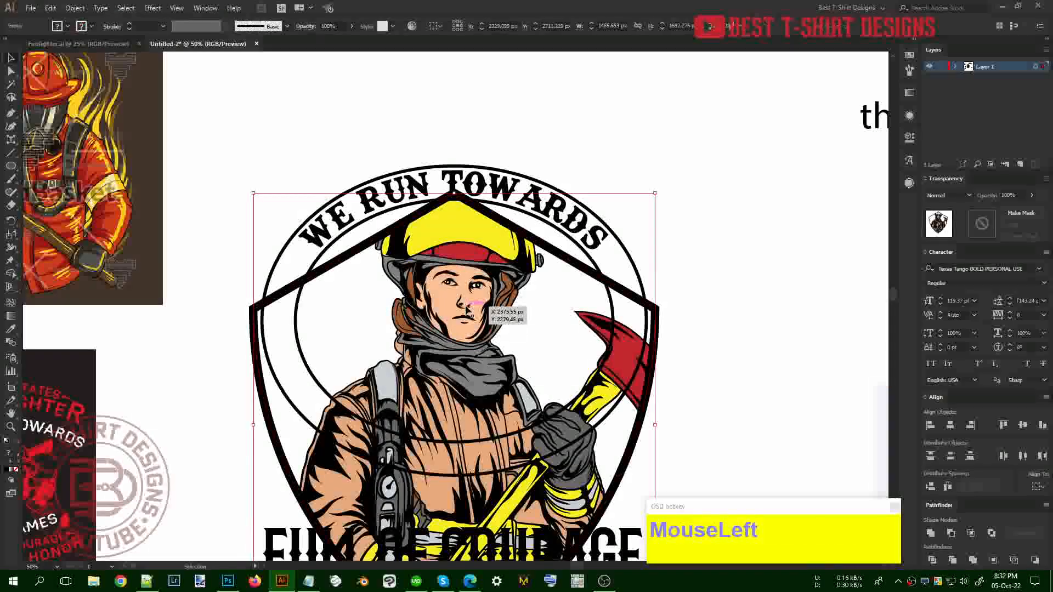
{"action": "left_click", "coordinate": [713, 430]}
{"action": "scroll", "coordinate": [690, 440], "scroll_direction": "down", "scroll_amount": 3}
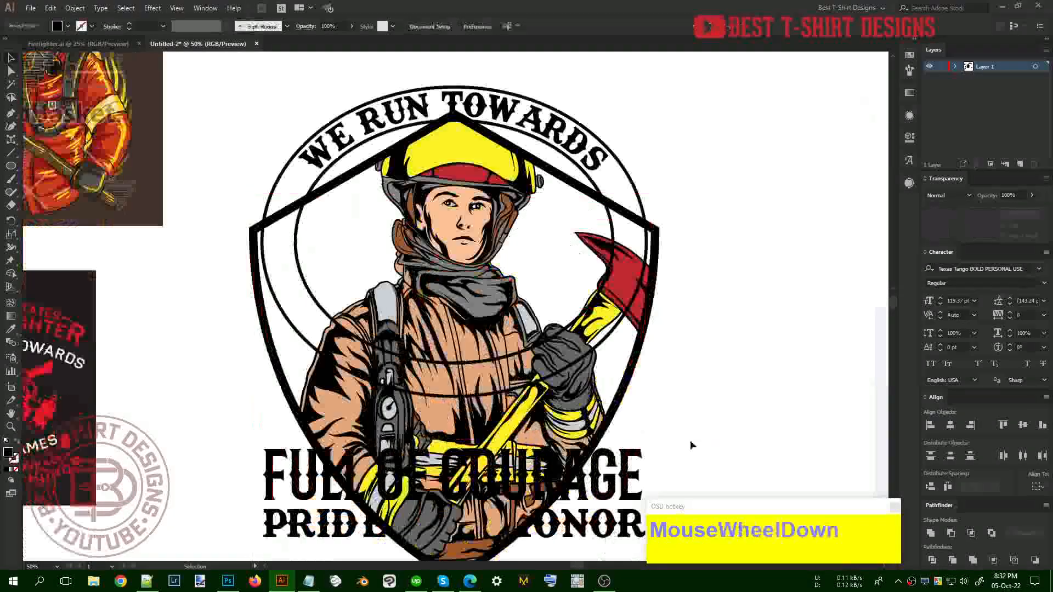
{"action": "left_click_drag", "start_coordinate": [682, 420], "coordinate": [571, 387]}
{"action": "left_click_drag", "start_coordinate": [748, 388], "coordinate": [747, 388]}
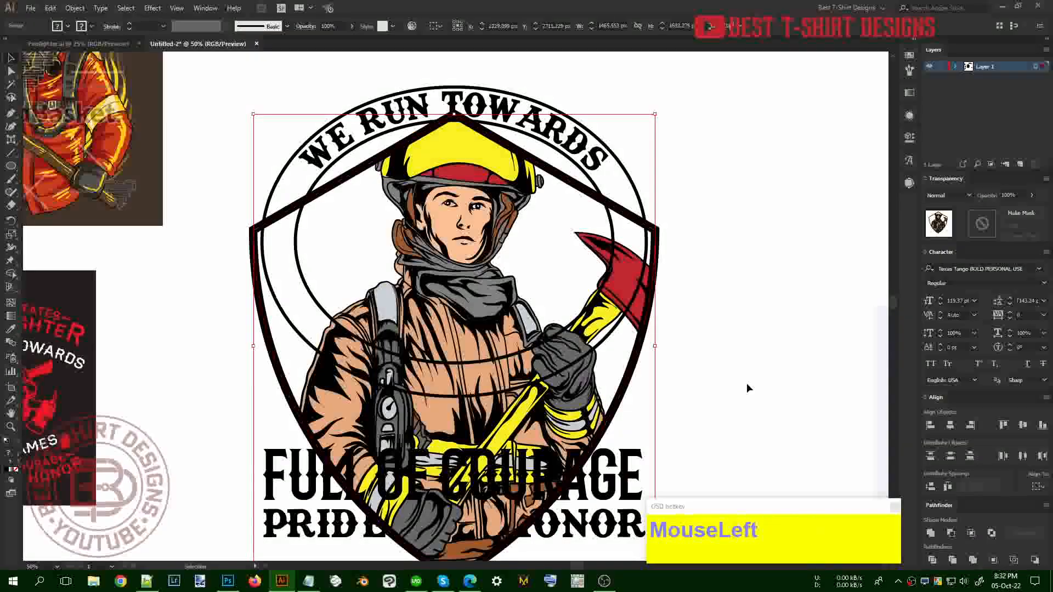
{"action": "key", "text": "ctrl+g"}
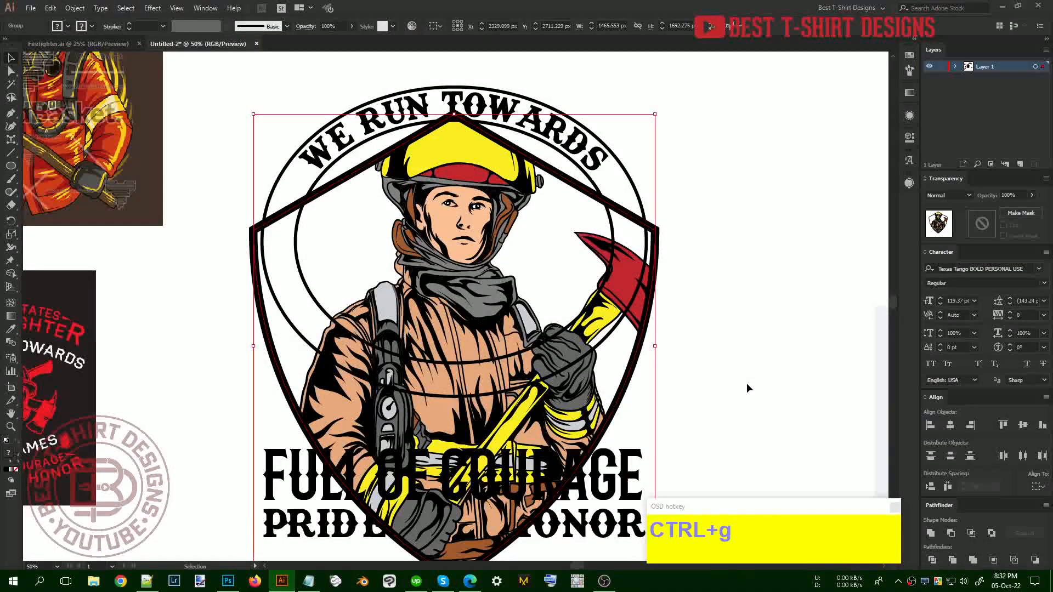
{"action": "left_click_drag", "start_coordinate": [322, 85], "coordinate": [535, 97]}
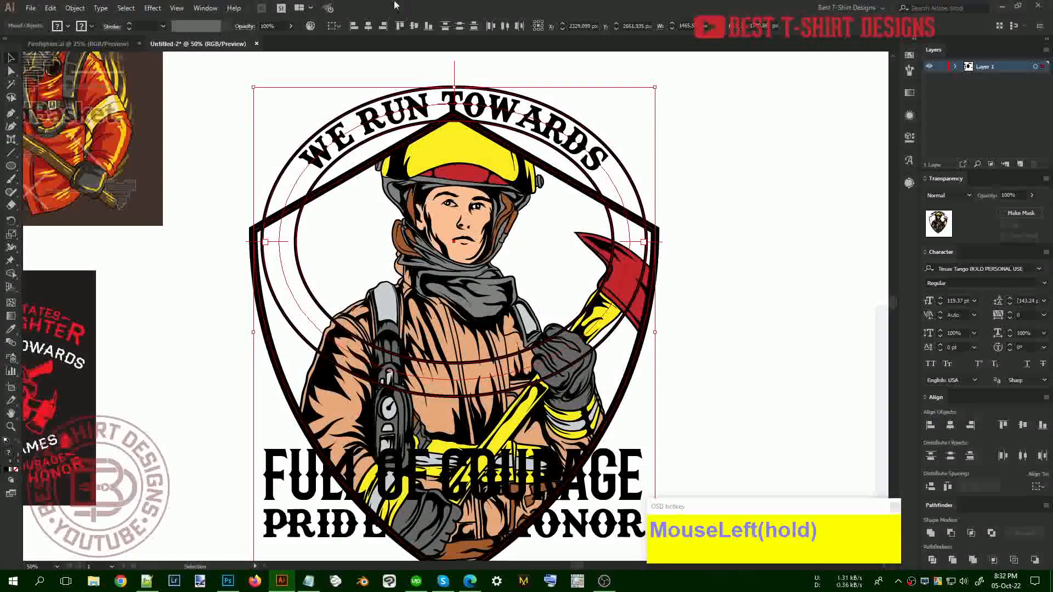
{"action": "left_click", "coordinate": [687, 154]}
{"action": "scroll", "coordinate": [687, 154], "scroll_direction": "up", "scroll_amount": 1}
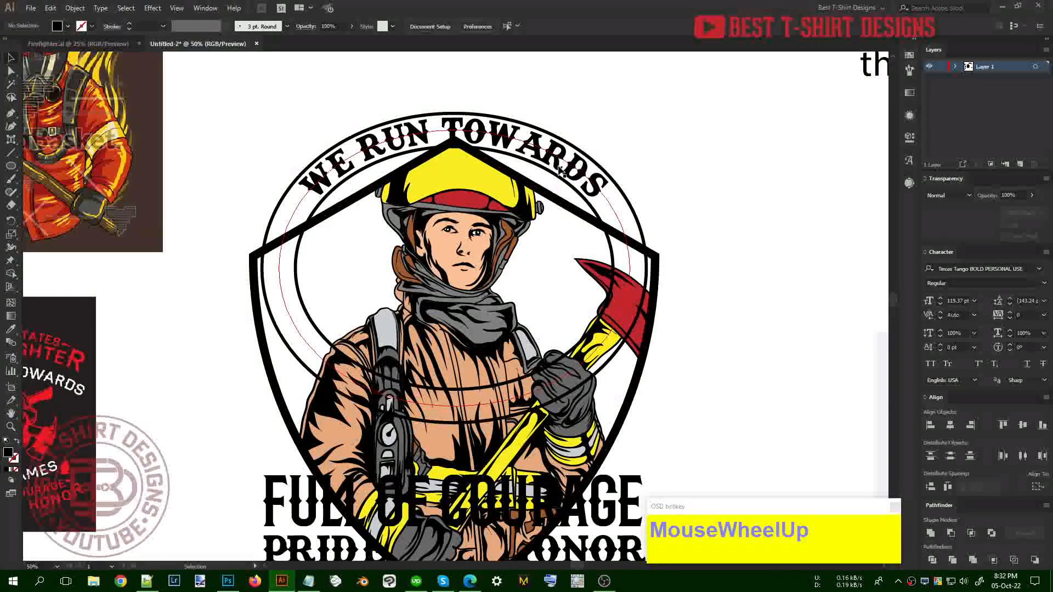
Enter the WE RUN TOWARDS arc text briefly, then isolate the outer ellipse path
{"action": "double_click", "coordinate": [559, 169]}
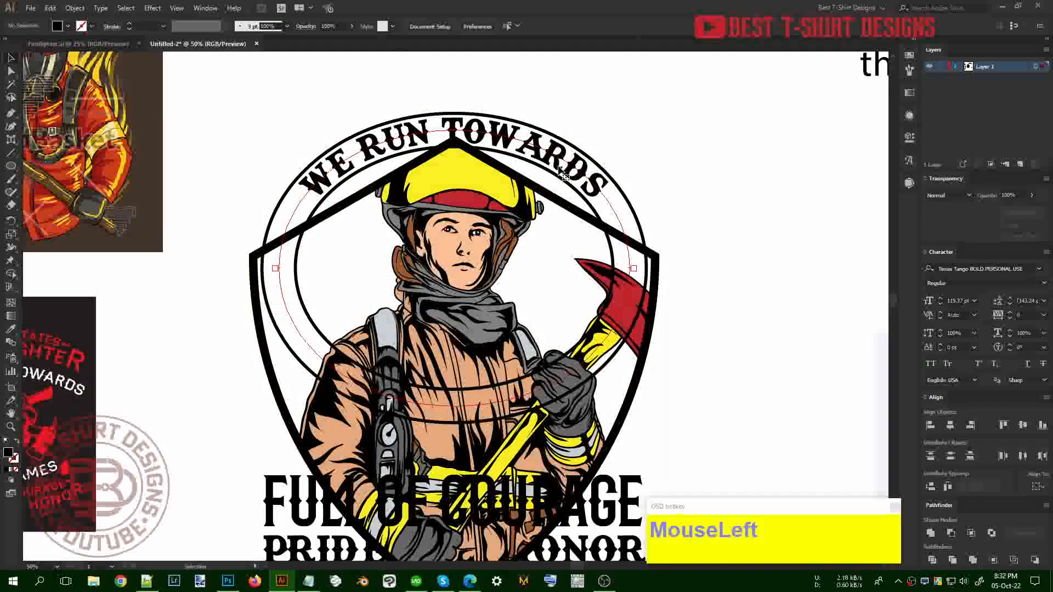
{"action": "left_click", "coordinate": [12, 59]}
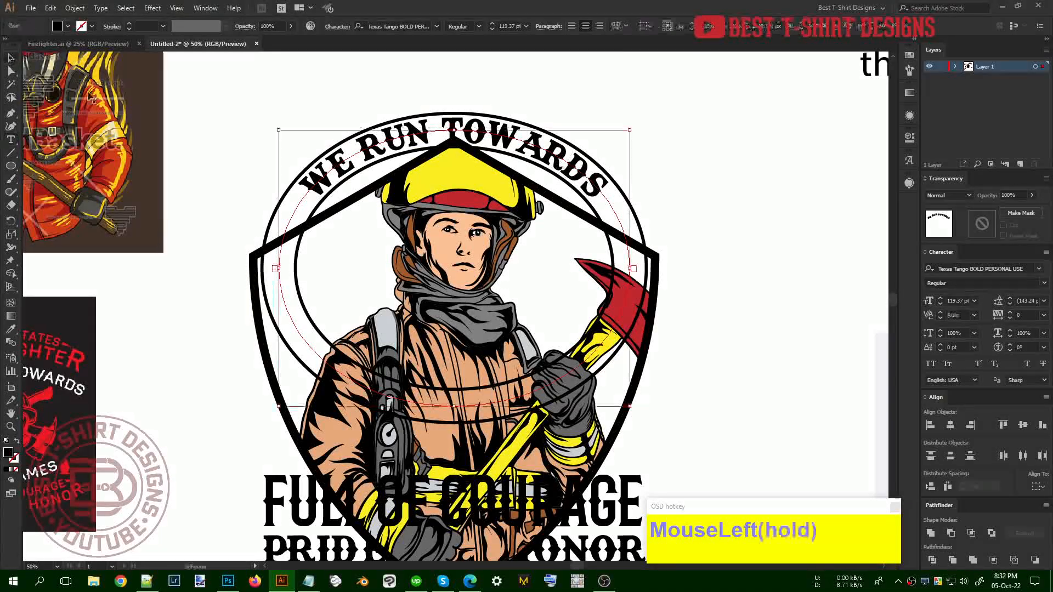
{"action": "left_click", "coordinate": [676, 199]}
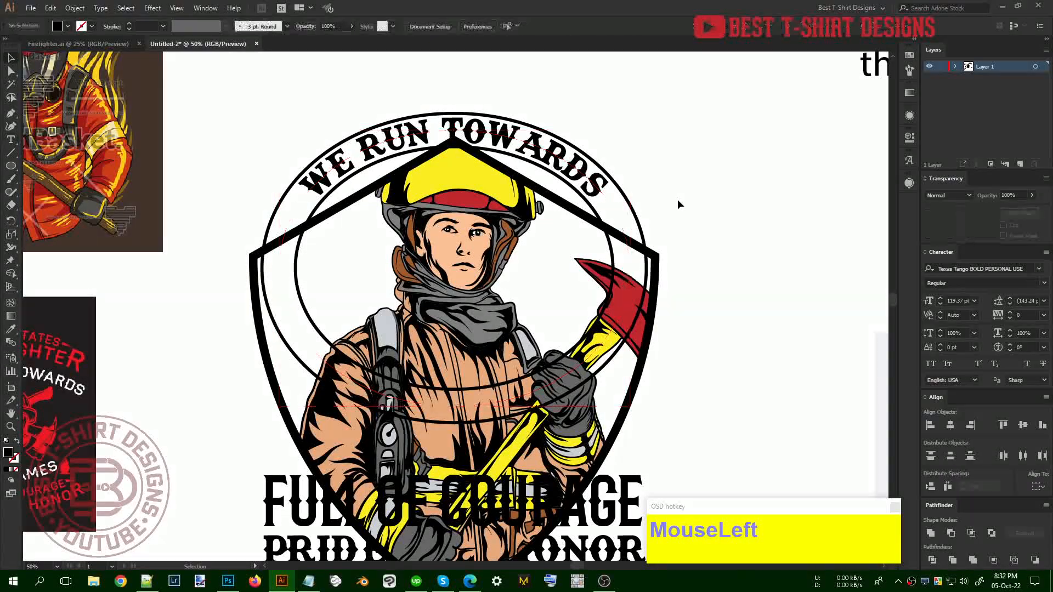
{"action": "double_click", "coordinate": [636, 217]}
{"action": "scroll", "coordinate": [545, 152], "scroll_direction": "up", "scroll_amount": 1}
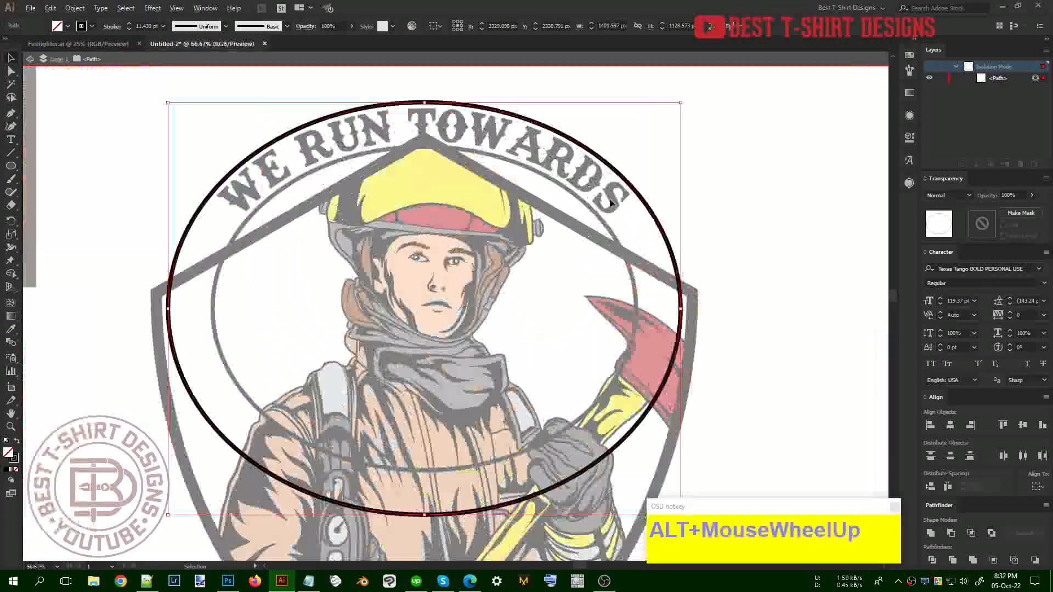
Exit isolation and give both the outer and inner ellipses a 15 pt stroke
{"action": "double_click", "coordinate": [644, 240]}
{"action": "left_click", "coordinate": [662, 233]}
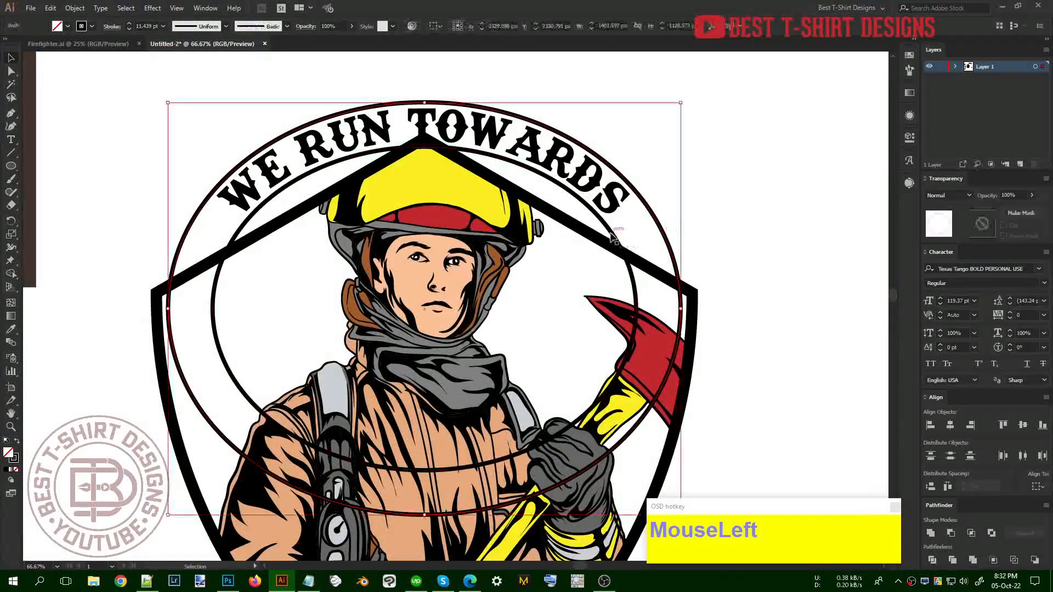
{"action": "left_click", "coordinate": [612, 233], "text": "shift"}
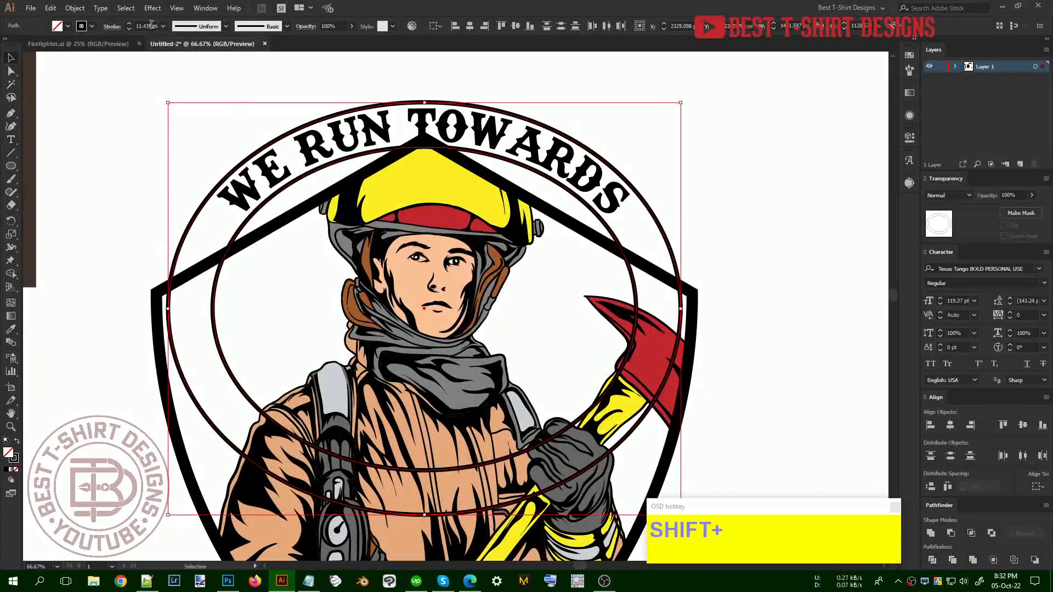
{"action": "scroll", "coordinate": [151, 25], "scroll_direction": "up", "scroll_amount": 2}
{"action": "scroll", "coordinate": [152, 25], "scroll_direction": "down", "scroll_amount": 1}
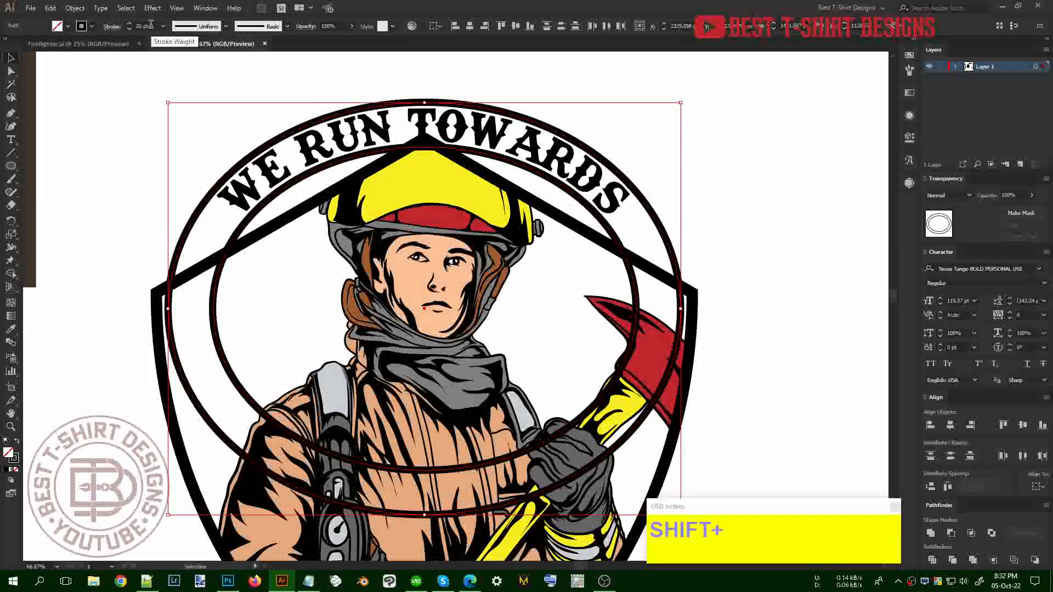
{"action": "scroll", "coordinate": [152, 24], "scroll_direction": "down", "scroll_amount": 4}
{"action": "scroll", "coordinate": [151, 24], "scroll_direction": "down", "scroll_amount": 1}
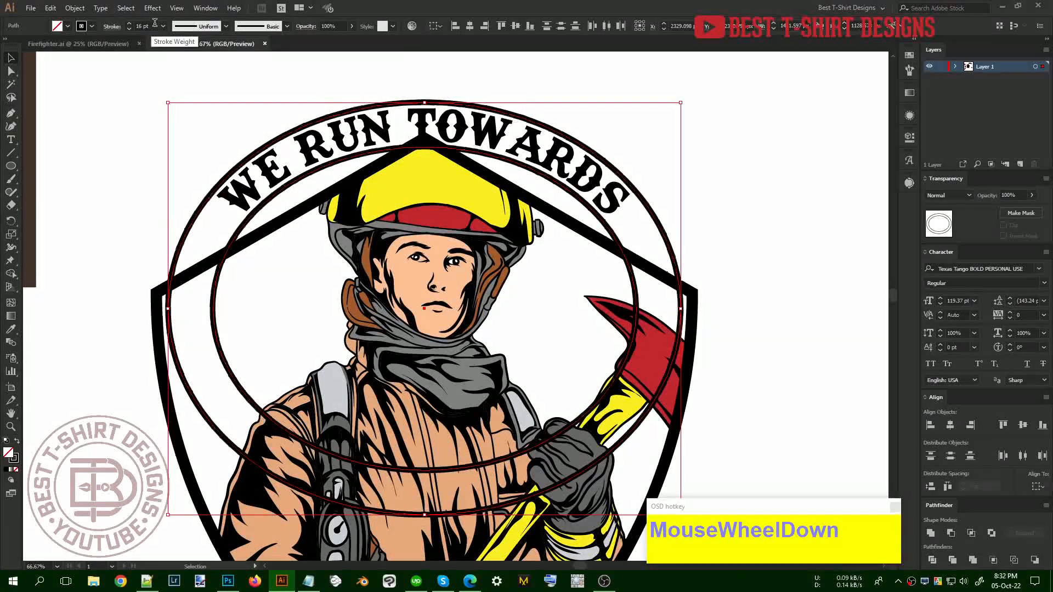
{"action": "left_click", "coordinate": [745, 239]}
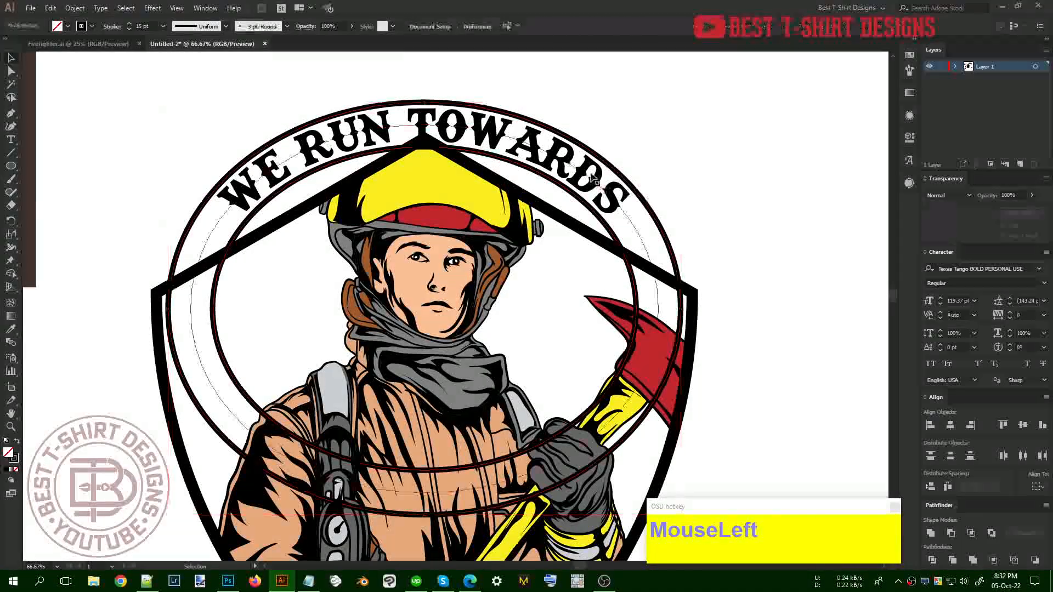
Set the curved WE RUN TOWARDS text to 110 pt with tracking 60
{"action": "left_click", "coordinate": [569, 118]}
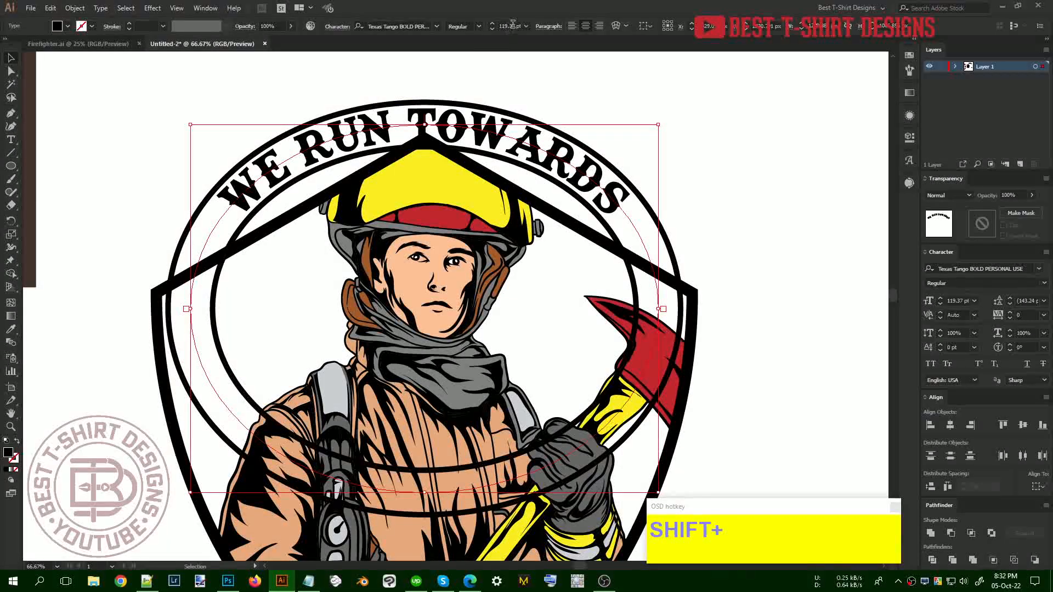
{"action": "scroll", "coordinate": [513, 24], "scroll_direction": "down", "scroll_amount": 1}
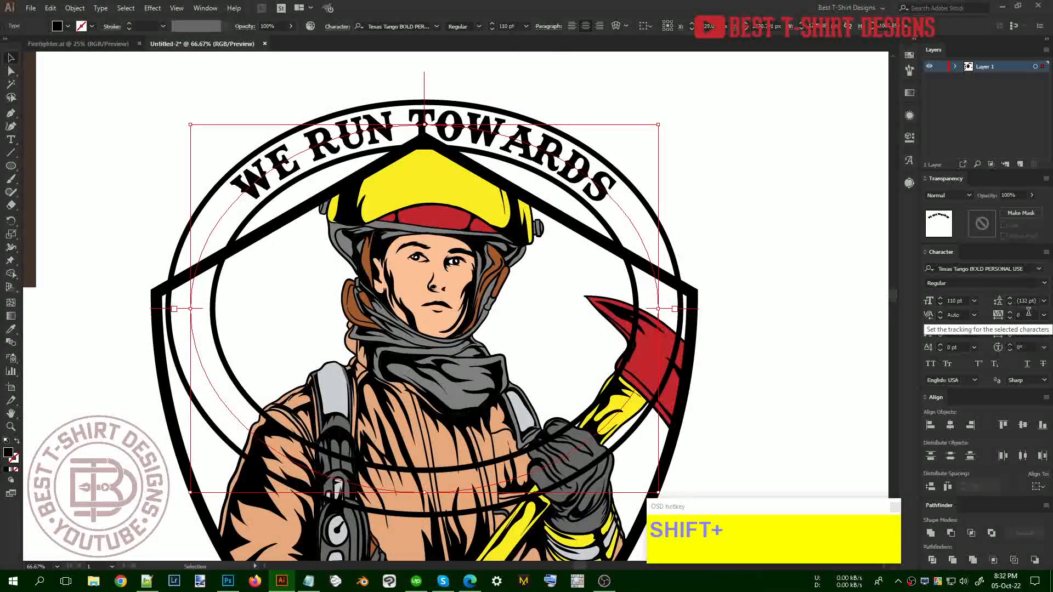
{"action": "scroll", "coordinate": [1028, 312], "scroll_direction": "up", "scroll_amount": 6}
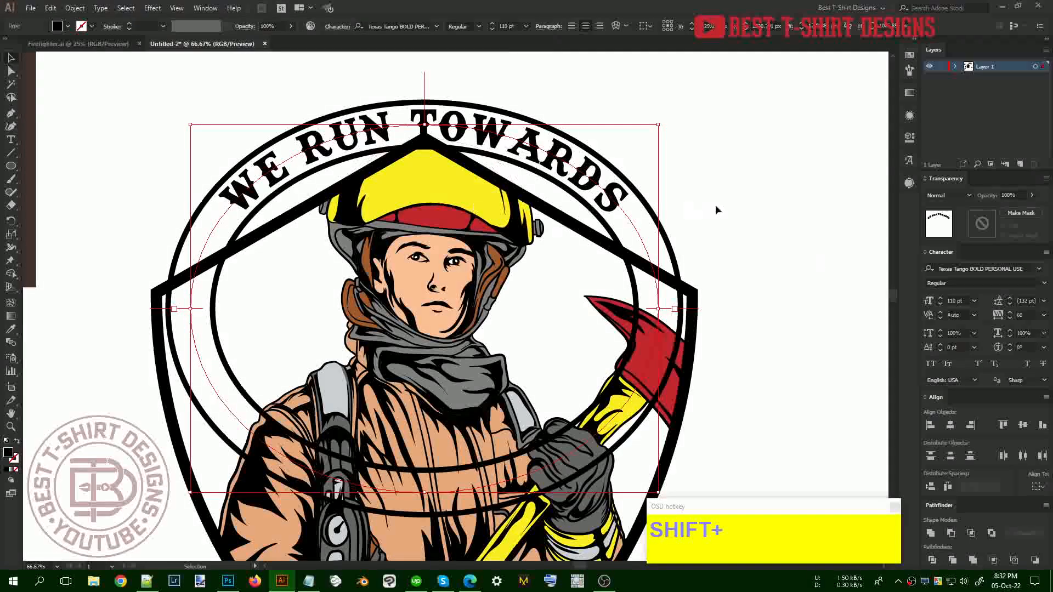
{"action": "scroll", "coordinate": [725, 205], "scroll_direction": "down", "scroll_amount": 1}
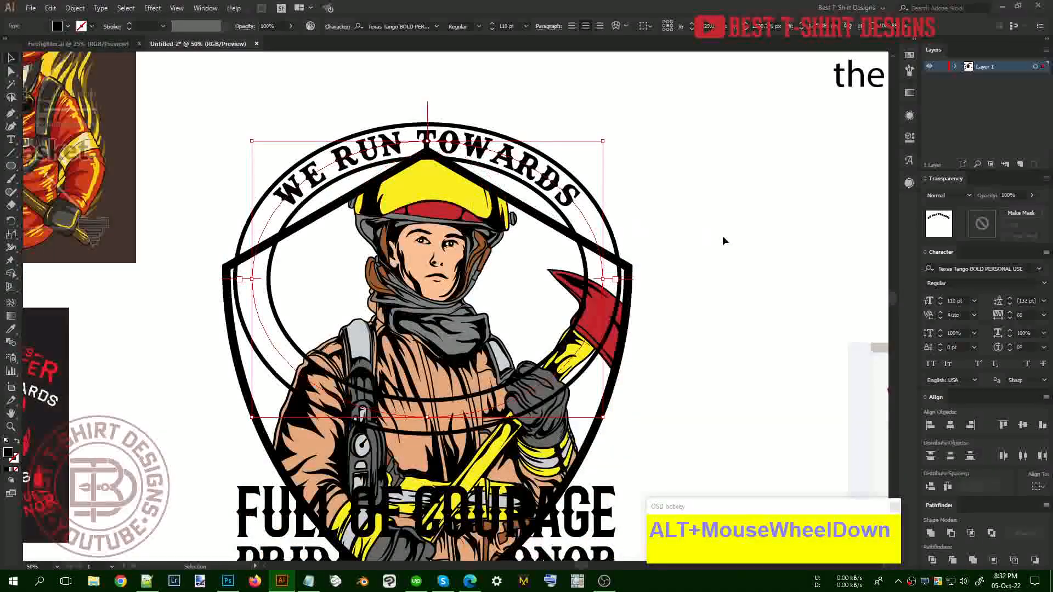
{"action": "left_click", "coordinate": [723, 240]}
Nudge the circles and curved text up with Shift+Up and group them
{"action": "left_click_drag", "start_coordinate": [525, 125], "coordinate": [543, 201]}
{"action": "key", "text": "shift+Up"}
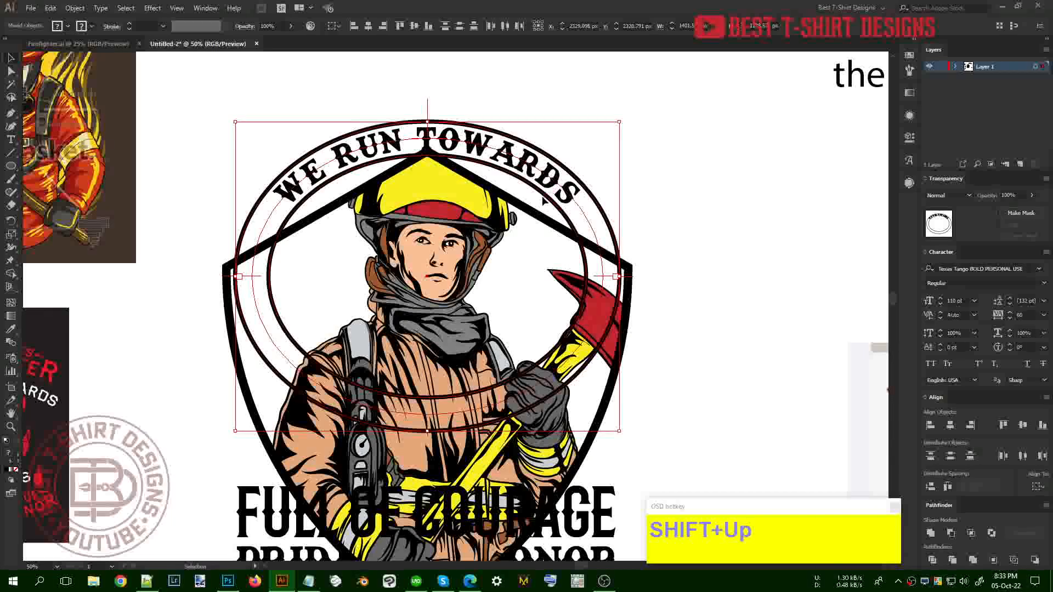
{"action": "key", "text": "ctrl"}
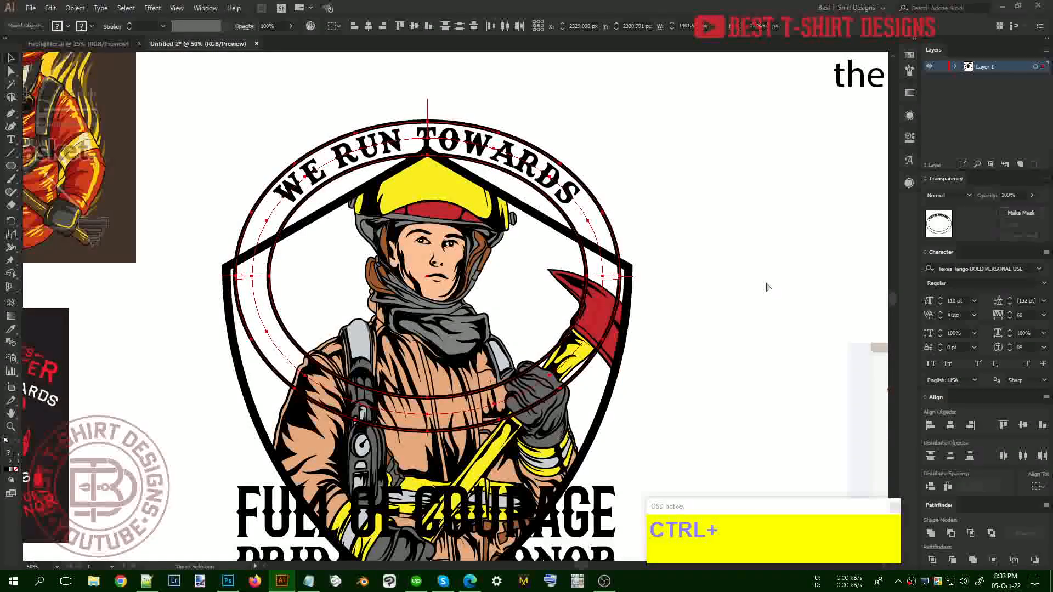
{"action": "key", "text": "ctrl+g"}
{"action": "left_click", "coordinate": [766, 284]}
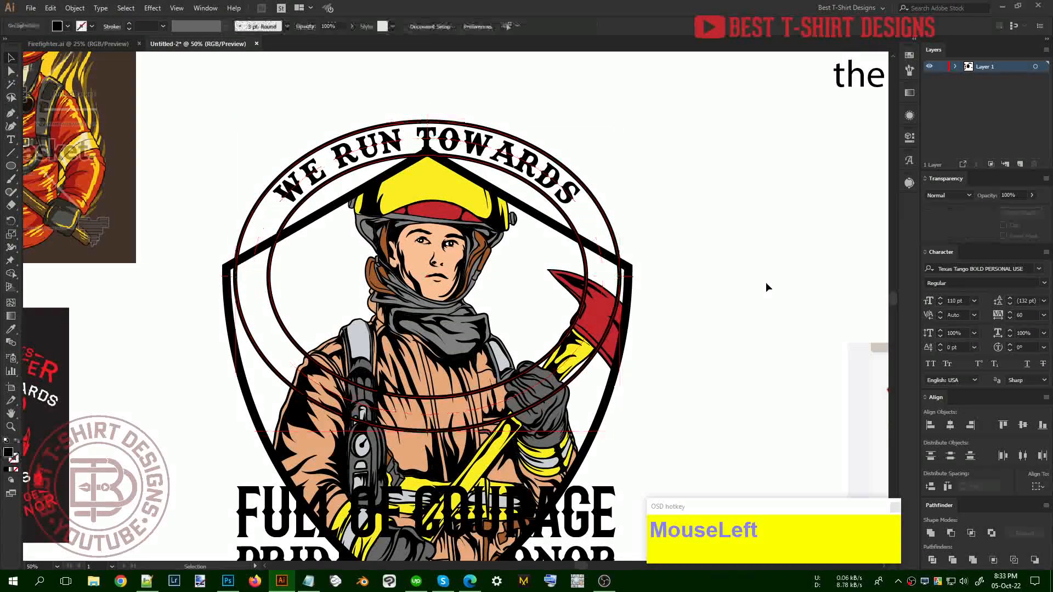
Copy the firefighter from inside the clipped badge group and paste it in front, unclipped
{"action": "left_click", "coordinate": [483, 219]}
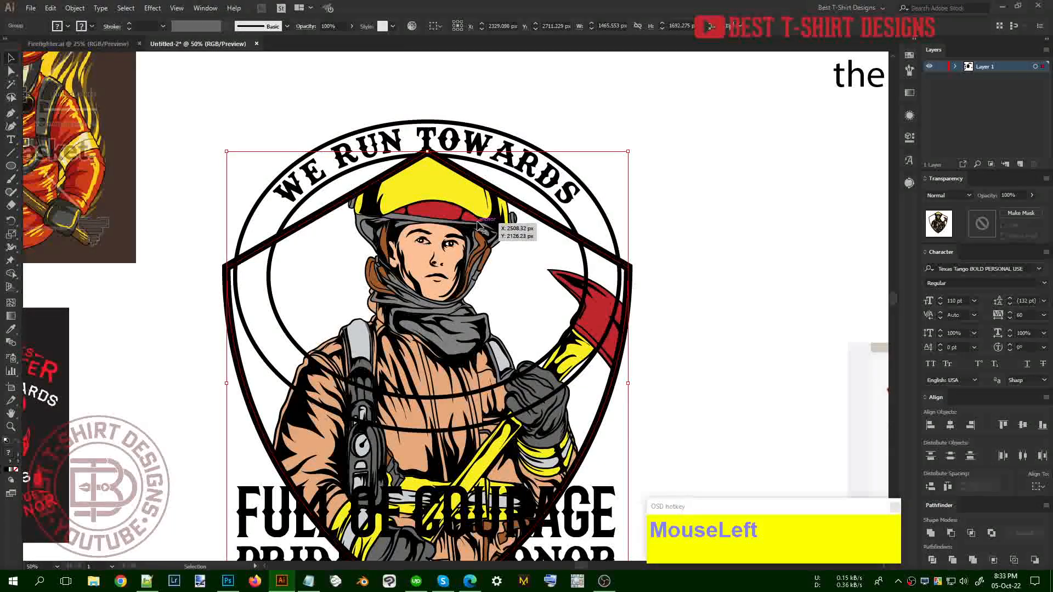
{"action": "double_click", "coordinate": [479, 225]}
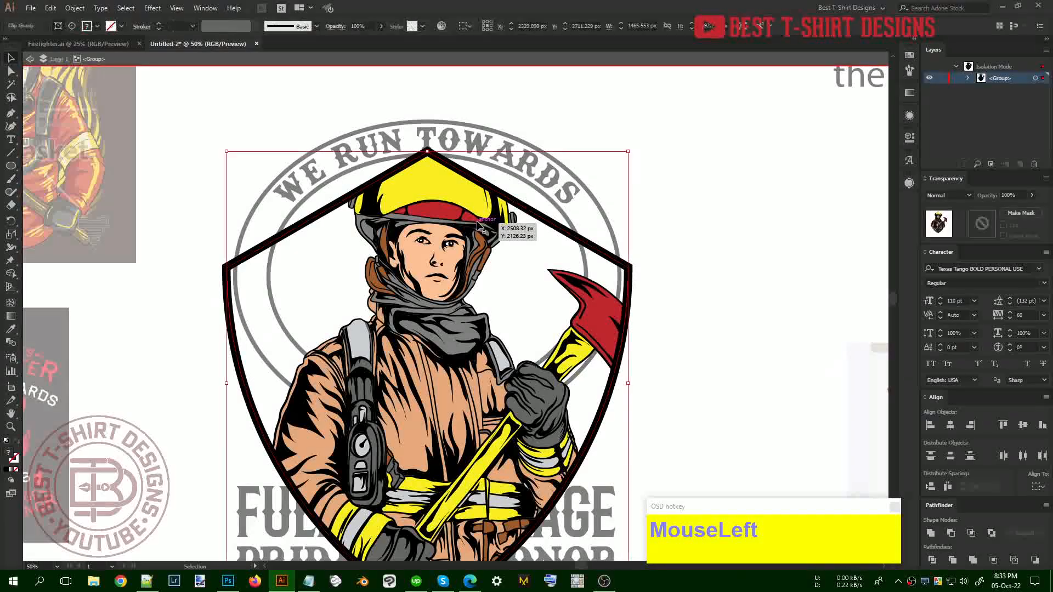
{"action": "double_click", "coordinate": [478, 224]}
{"action": "left_click", "coordinate": [479, 225]}
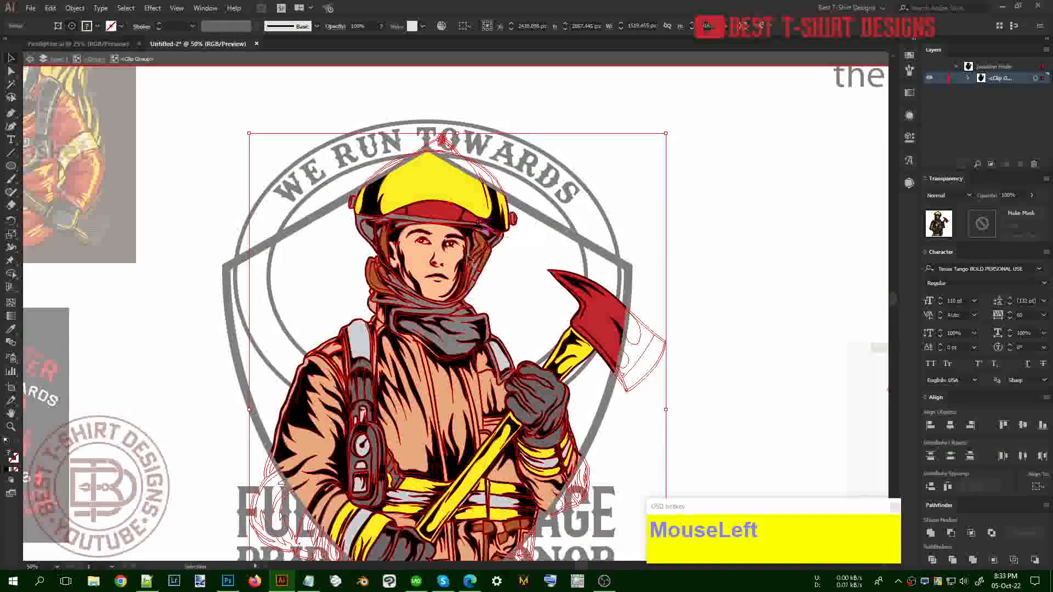
{"action": "key", "text": "ctrl+c"}
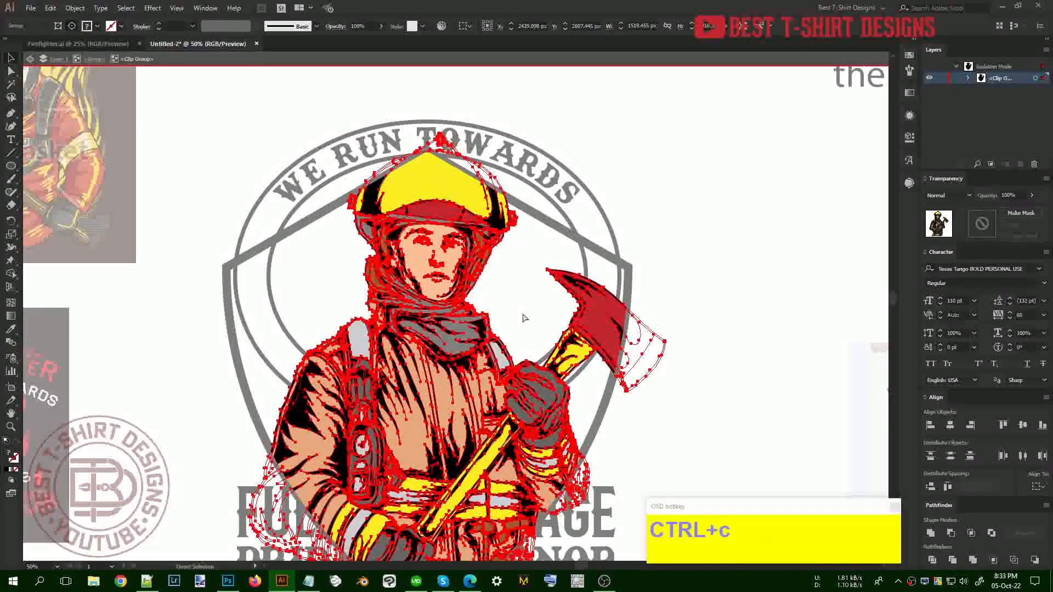
{"action": "left_click", "coordinate": [739, 342]}
{"action": "double_click", "coordinate": [740, 342]}
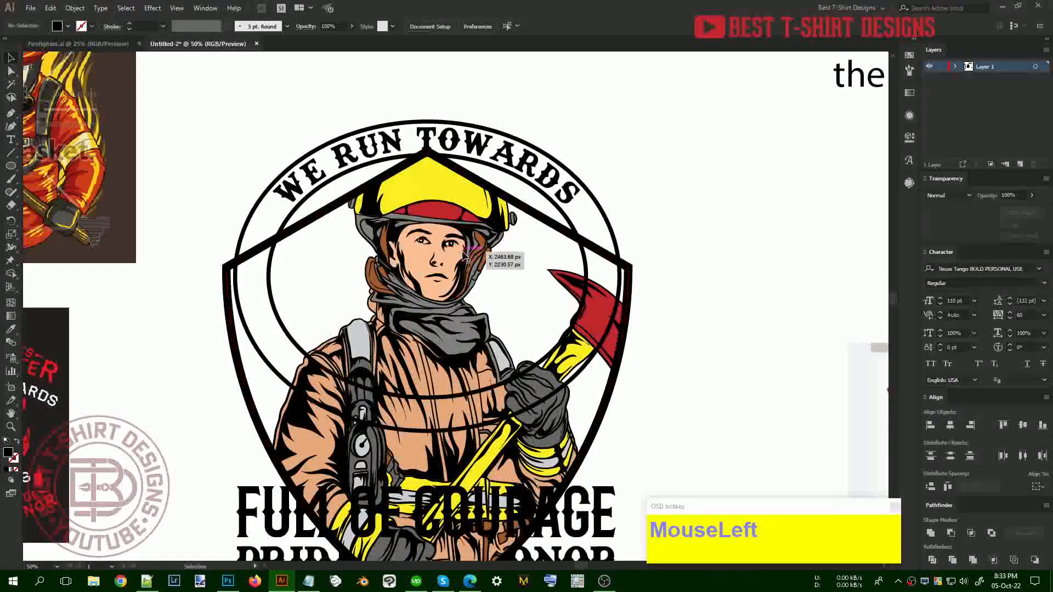
{"action": "double_click", "coordinate": [465, 256]}
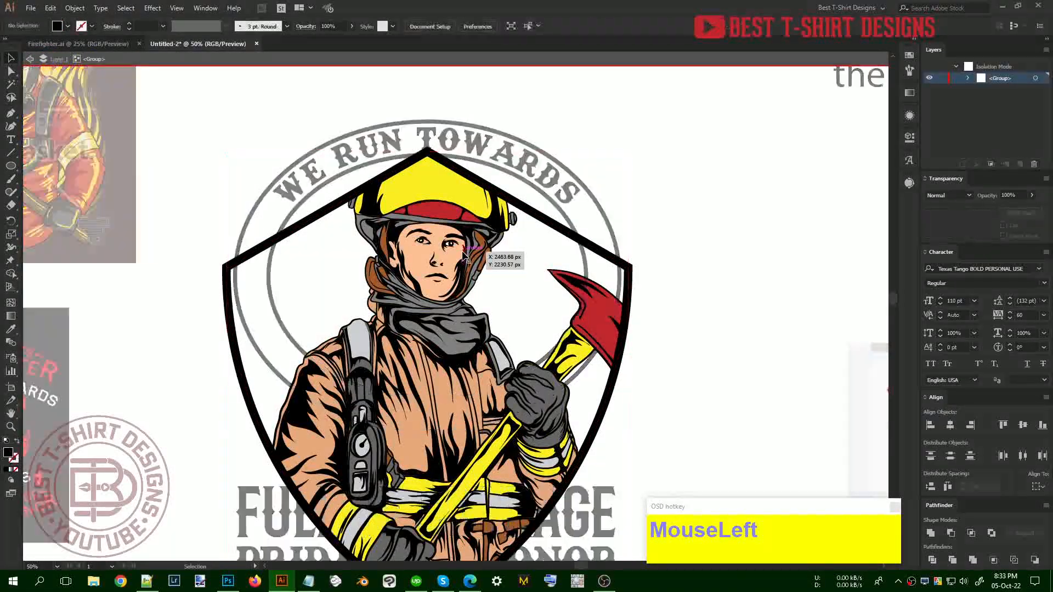
{"action": "left_click", "coordinate": [465, 255]}
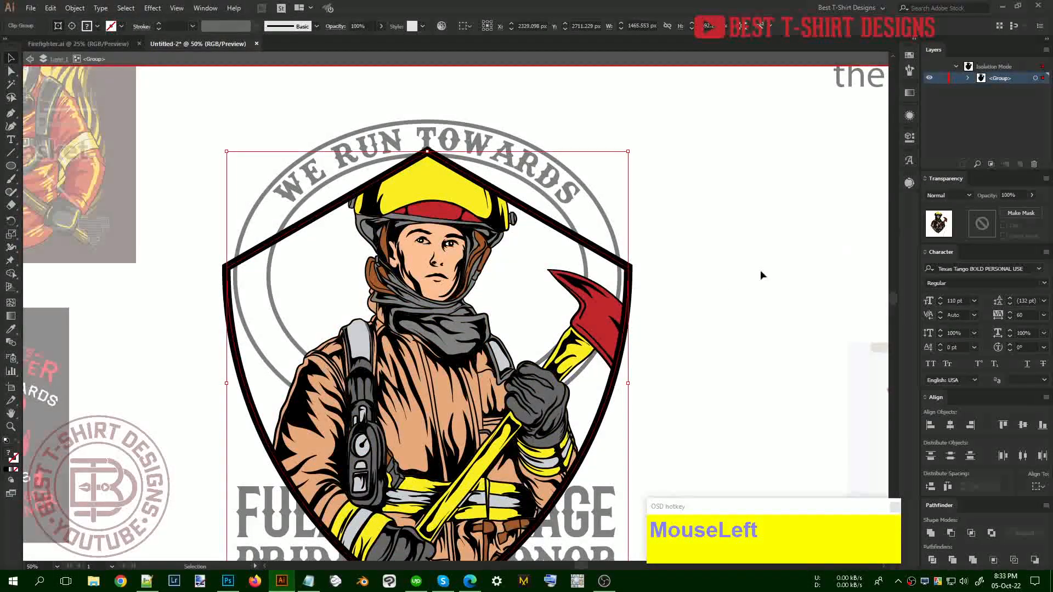
{"action": "left_click", "coordinate": [699, 285]}
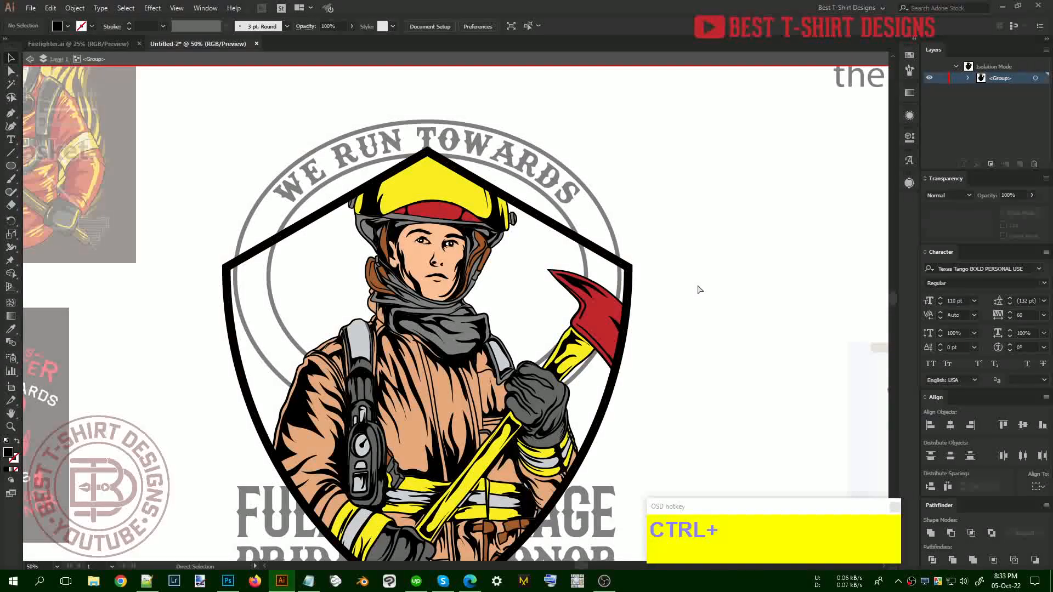
{"action": "key", "text": "ctrl+f"}
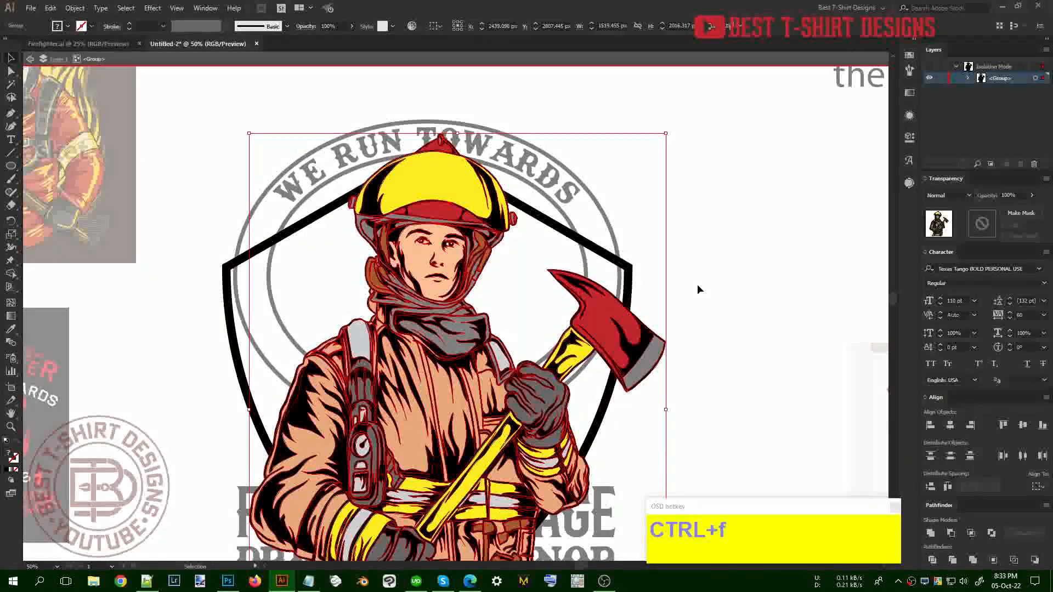
Erase the lower half of the firefighter copy with the Eraser (Shift+E)
{"action": "scroll", "coordinate": [529, 241], "scroll_direction": "down", "scroll_amount": 1}
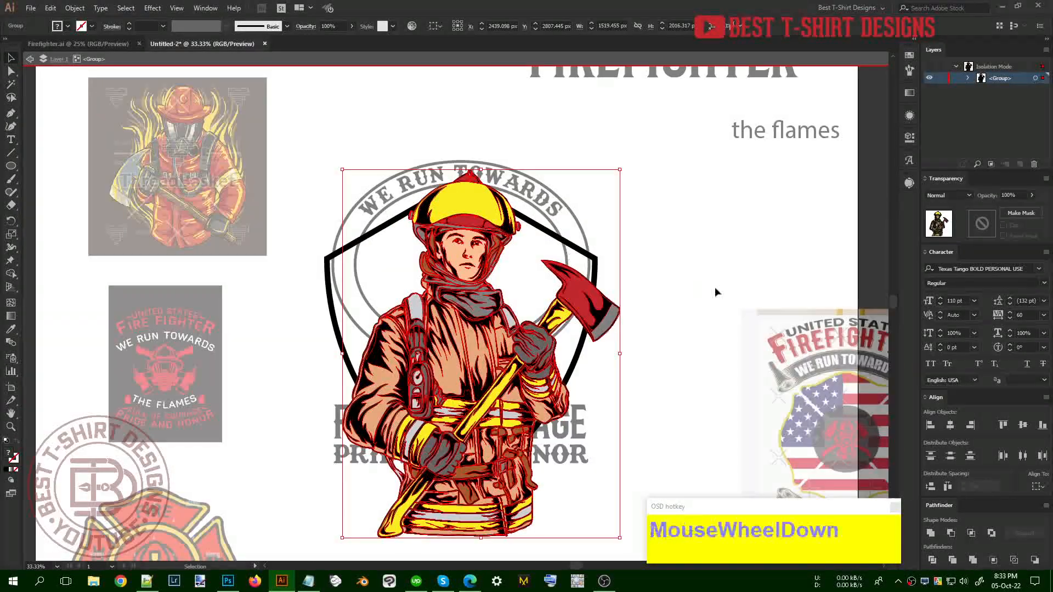
{"action": "scroll", "coordinate": [713, 299], "scroll_direction": "down", "scroll_amount": 1}
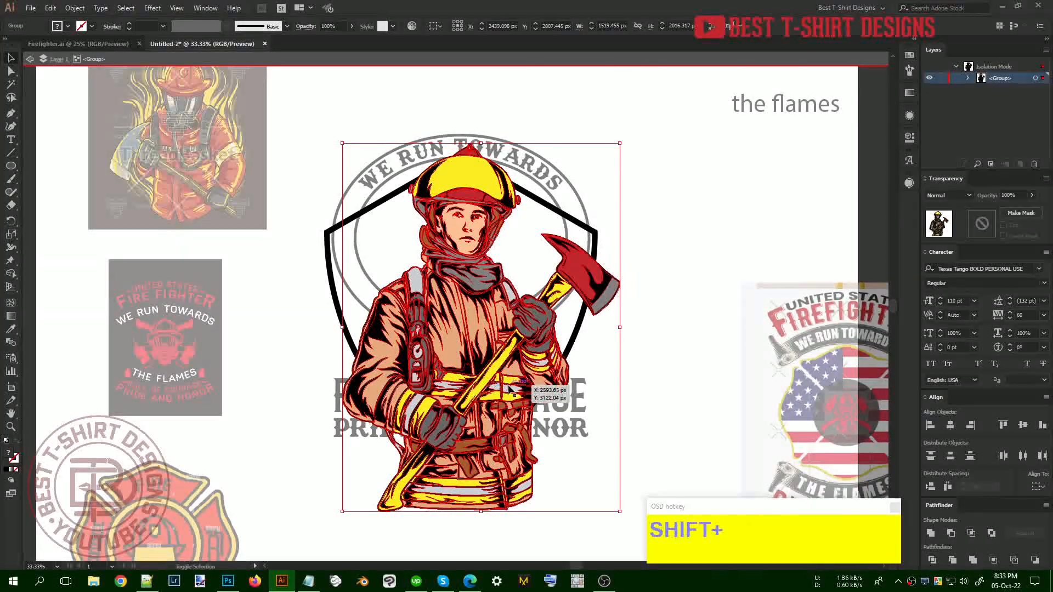
{"action": "key", "text": "shift+e"}
{"action": "scroll", "coordinate": [516, 384], "scroll_direction": "down", "scroll_amount": 3}
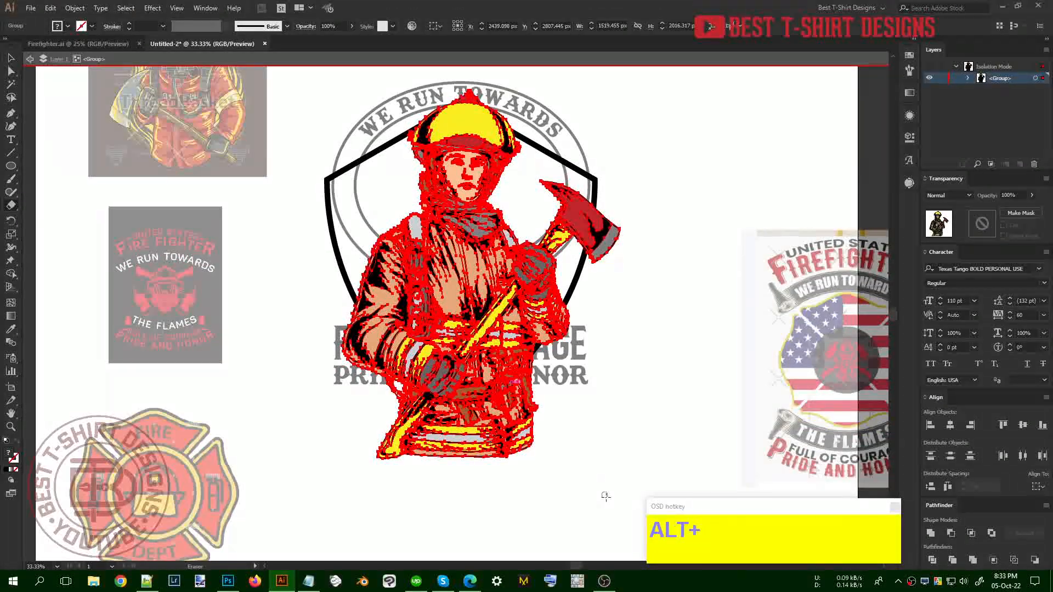
{"action": "mouse_move", "coordinate": [617, 504]}
{"action": "left_mouse_down"}
{"action": "mouse_move", "coordinate": [427, 395]}
{"action": "mouse_move", "coordinate": [282, 284]}
{"action": "left_mouse_up"}
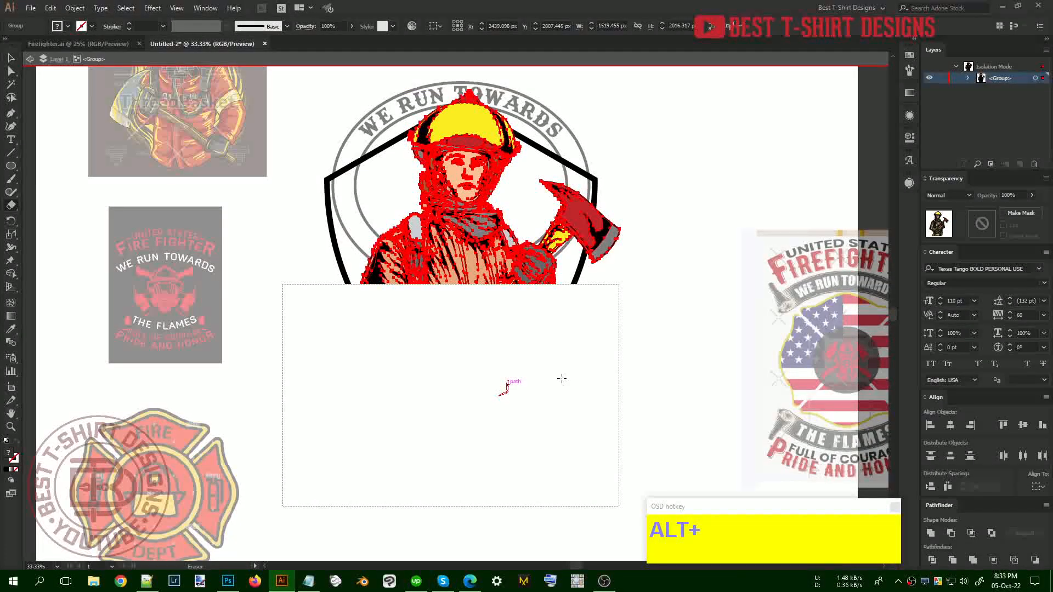
{"action": "key", "text": "v"}
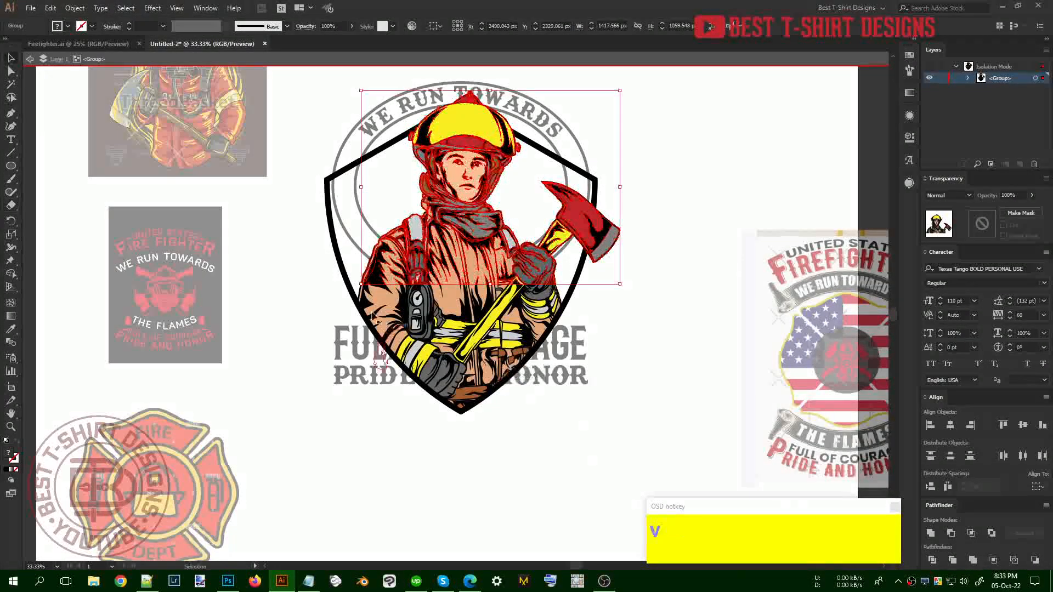
{"action": "left_click", "coordinate": [653, 345]}
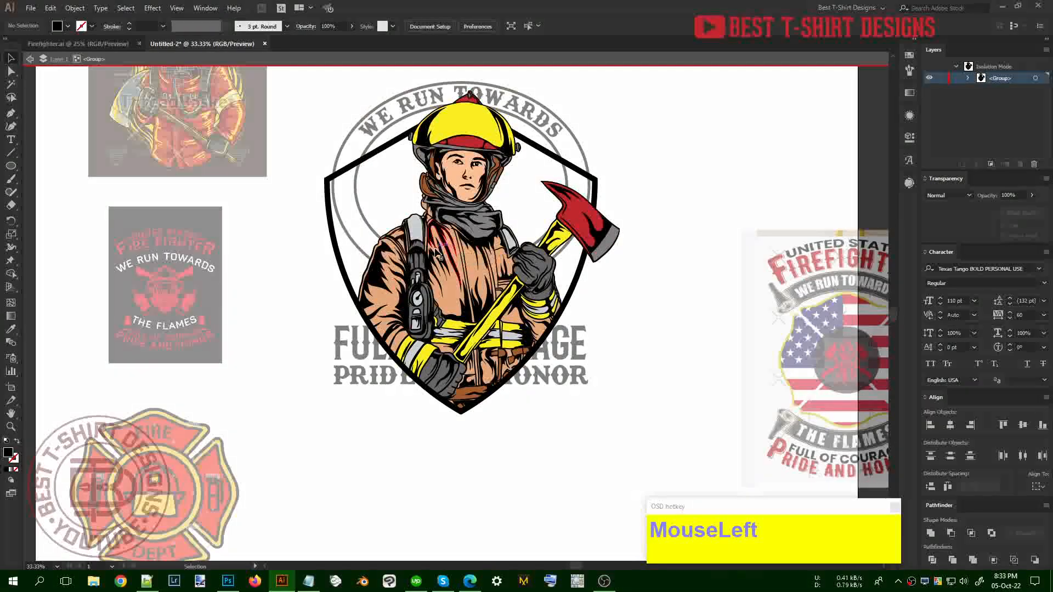
Test-move the trimmed copy to the right, then undo the move
{"action": "left_click_drag", "start_coordinate": [442, 248], "coordinate": [691, 247]}
{"action": "left_click_drag", "start_coordinate": [660, 387], "coordinate": [659, 387]}
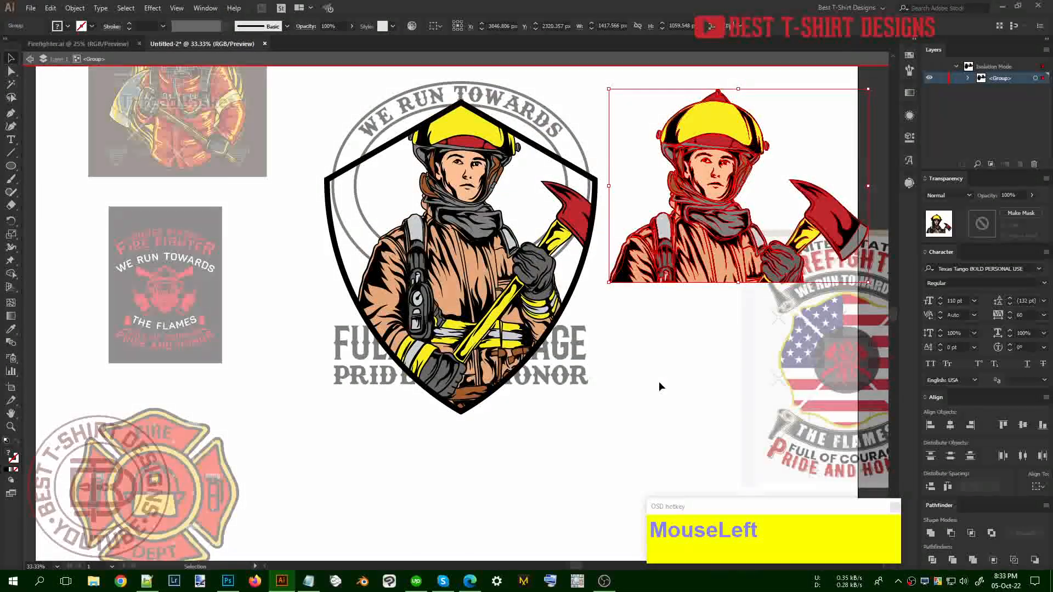
{"action": "key", "text": "ctrl"}
{"action": "key", "text": "ctrl+z"}
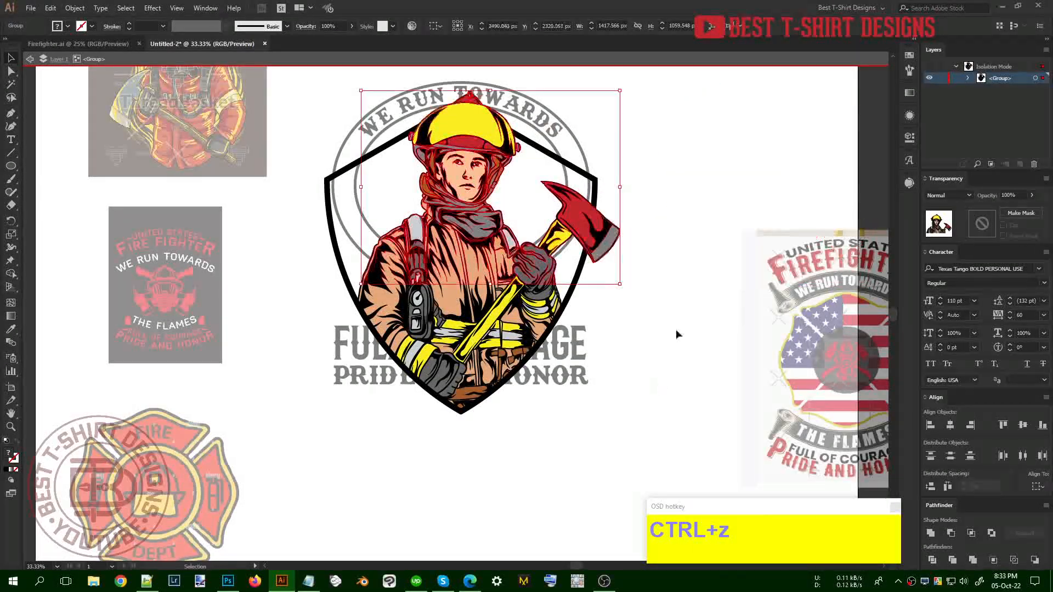
{"action": "left_click", "coordinate": [677, 324]}
{"action": "scroll", "coordinate": [677, 325], "scroll_direction": "up", "scroll_amount": 1}
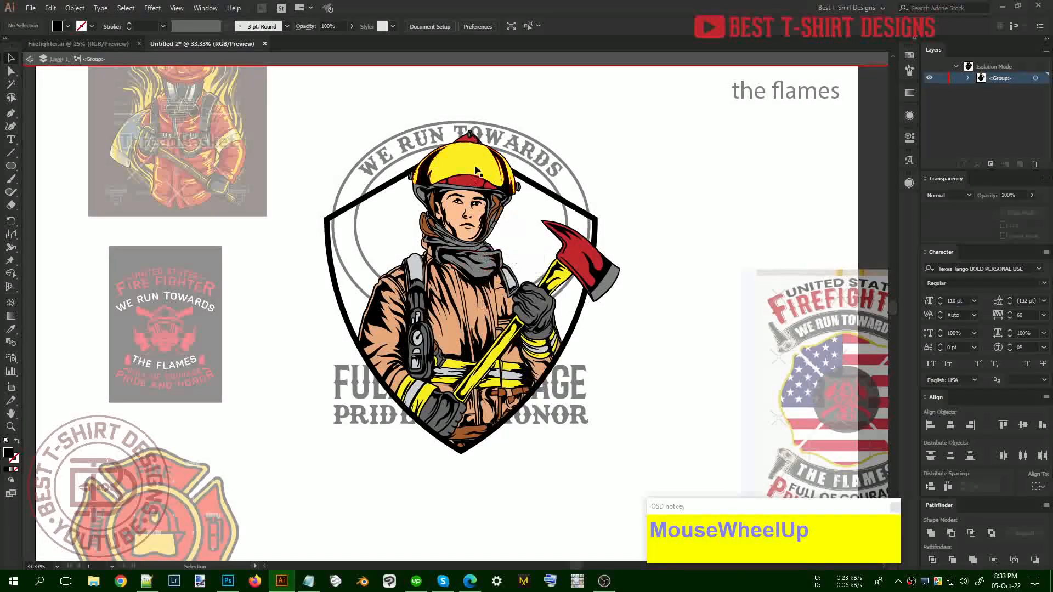
Exit isolation and move the FULL OF COURAGE text below the shield
{"action": "double_click", "coordinate": [644, 306]}
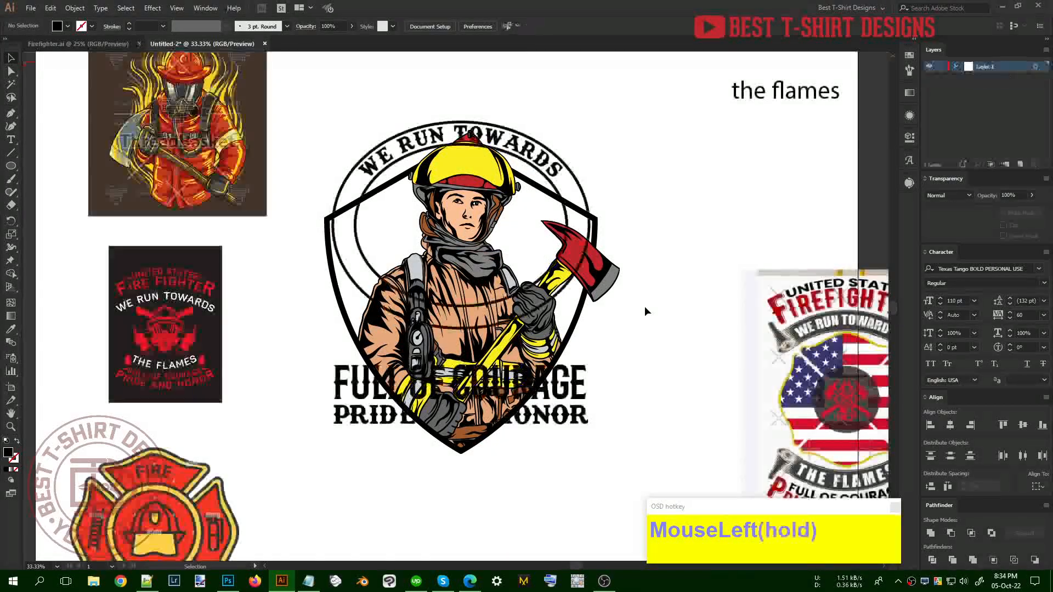
{"action": "scroll", "coordinate": [644, 306], "scroll_direction": "up", "scroll_amount": 1}
{"action": "left_click", "coordinate": [580, 472]}
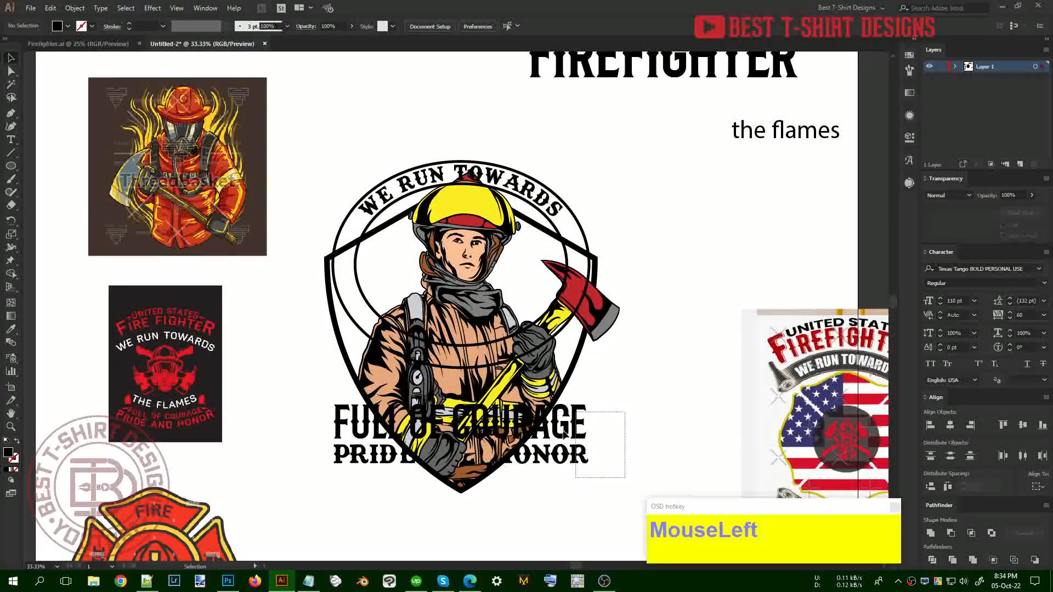
{"action": "left_click_drag", "start_coordinate": [564, 431], "coordinate": [565, 537]}
Set the WE RUN TOWARDS arc aside at the upper left of the artboard
{"action": "scroll", "coordinate": [610, 442], "scroll_direction": "up", "scroll_amount": 1}
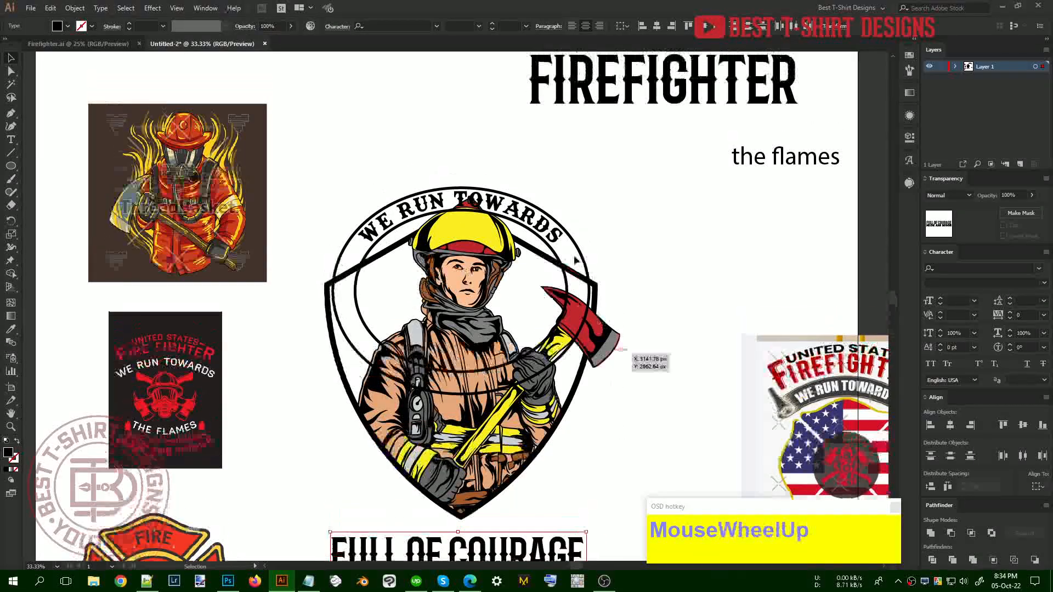
{"action": "left_click_drag", "start_coordinate": [548, 231], "coordinate": [550, 215]}
{"action": "key", "text": "shift+Down"}
{"action": "key", "text": "shift+Down"}
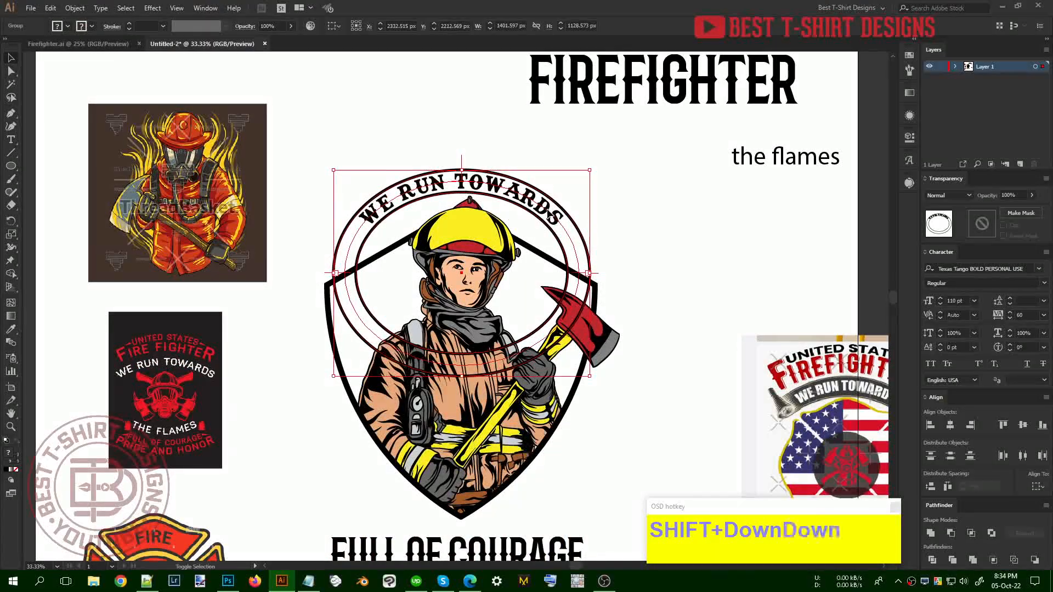
{"action": "key", "text": "shift+Down"}
{"action": "scroll", "coordinate": [553, 216], "scroll_direction": "down", "scroll_amount": 1}
{"action": "left_click_drag", "start_coordinate": [553, 217], "coordinate": [346, 103]}
{"action": "left_click", "coordinate": [532, 214]}
{"action": "scroll", "coordinate": [532, 214], "scroll_direction": "up", "scroll_amount": 1}
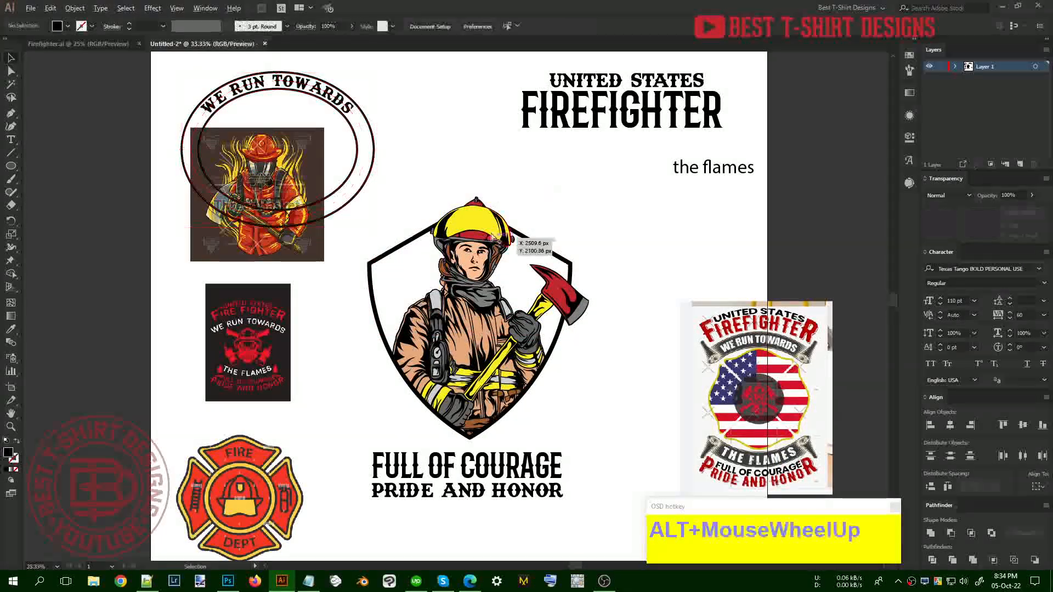
Marquee-select all of the shield badge artwork and group it
{"action": "left_click", "coordinate": [388, 188]}
{"action": "left_click_drag", "start_coordinate": [304, 222], "coordinate": [650, 423]}
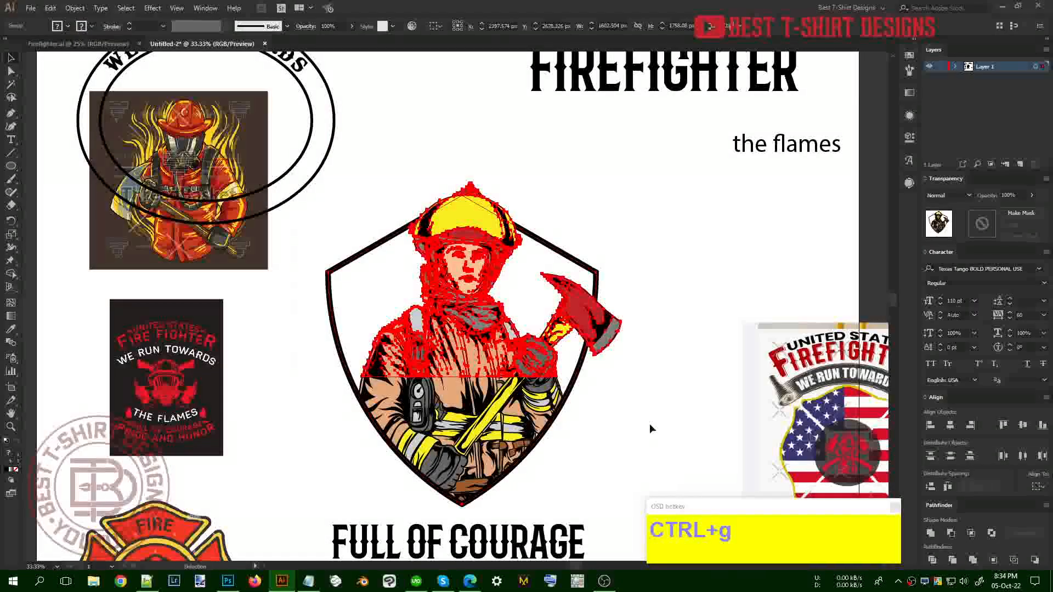
{"action": "left_click", "coordinate": [650, 429]}
{"action": "scroll", "coordinate": [497, 387], "scroll_direction": "down", "scroll_amount": 1}
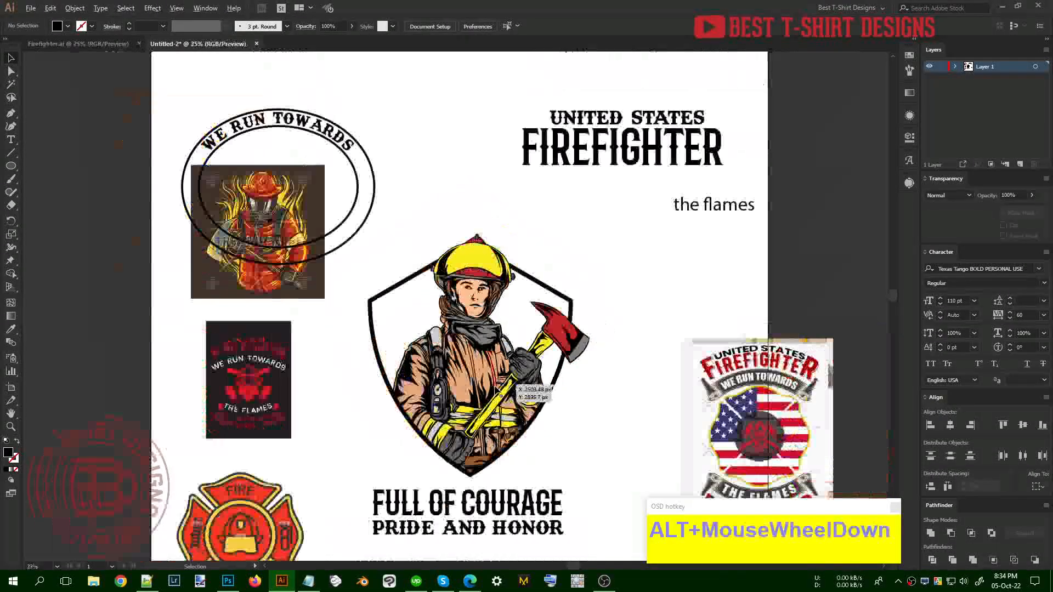
{"action": "scroll", "coordinate": [604, 434], "scroll_direction": "up", "scroll_amount": 1}
{"action": "scroll", "coordinate": [590, 449], "scroll_direction": "down", "scroll_amount": 2}
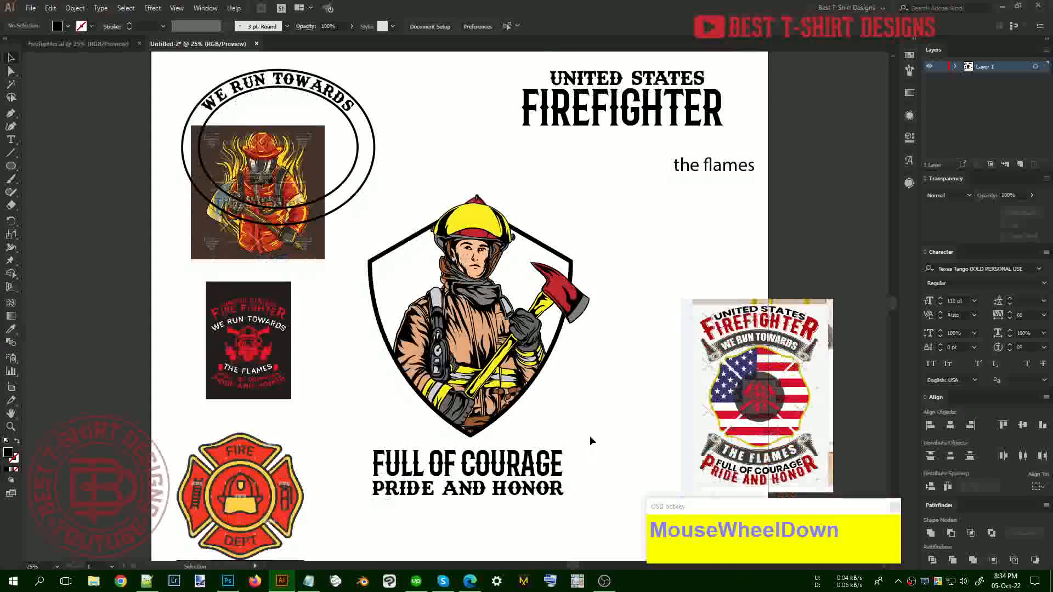
{"action": "left_click", "coordinate": [558, 404]}
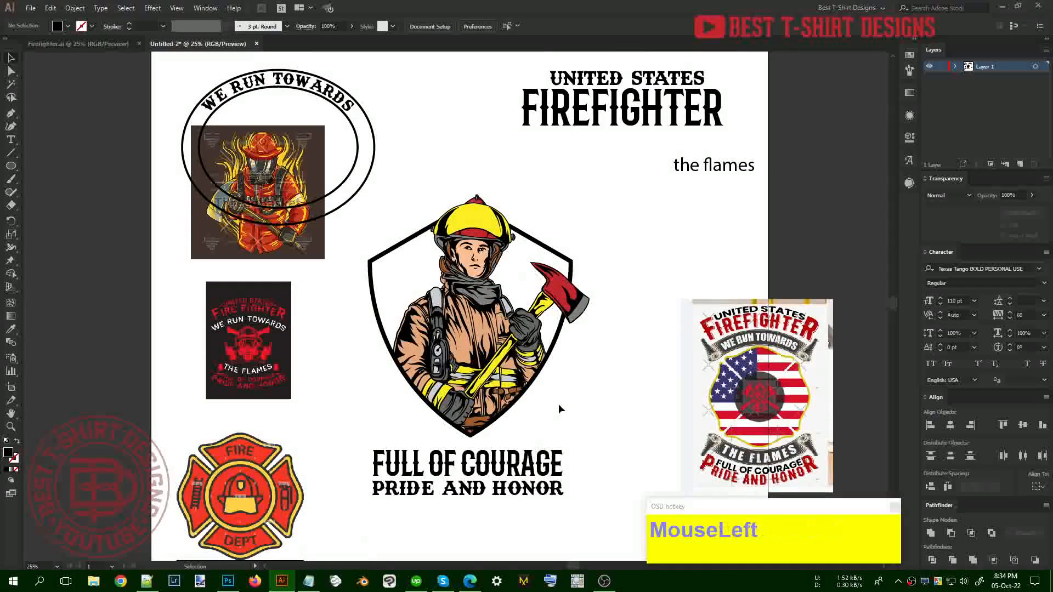
Place the Fire Dept emblem over the firefighter, enlarge it, and nudge it up-left
{"action": "left_click_drag", "start_coordinate": [284, 459], "coordinate": [522, 276]}
{"action": "mouse_move", "coordinate": [541, 319]}
{"action": "left_mouse_down", "text": "alt+shift"}
{"action": "mouse_move", "coordinate": [571, 321]}
{"action": "mouse_move", "coordinate": [552, 321]}
{"action": "left_mouse_up", "text": "alt+shift"}
{"action": "key", "text": "Left"}
{"action": "key", "text": "Left"}
{"action": "key", "text": "Left"}
{"action": "key", "text": "Left"}
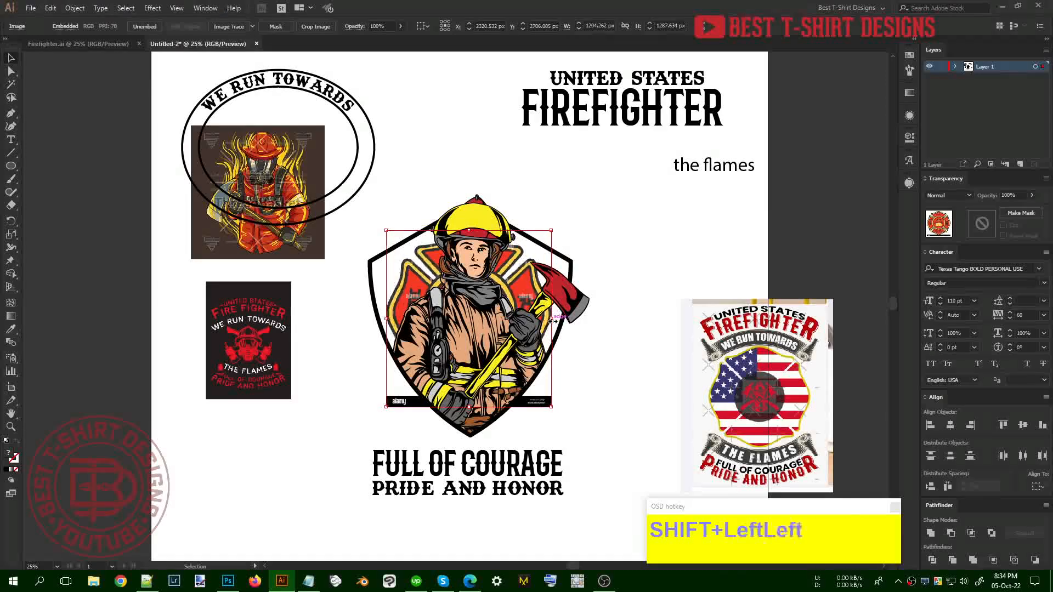
{"action": "key", "text": "shift+Left"}
{"action": "key", "text": "shift+Up"}
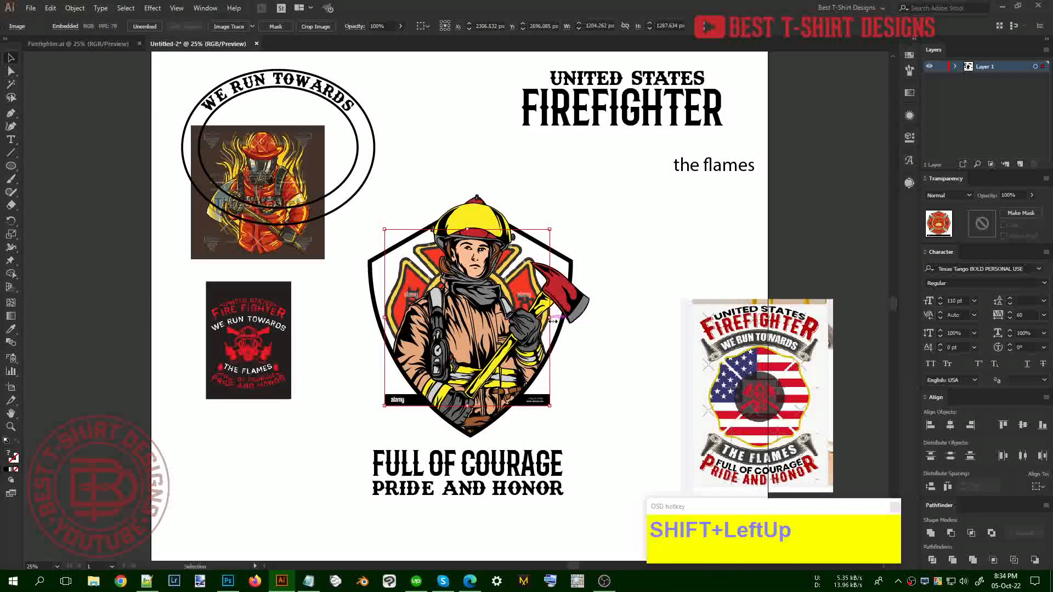
{"action": "scroll", "coordinate": [553, 321], "scroll_direction": "down", "scroll_amount": 1, "text": "alt"}
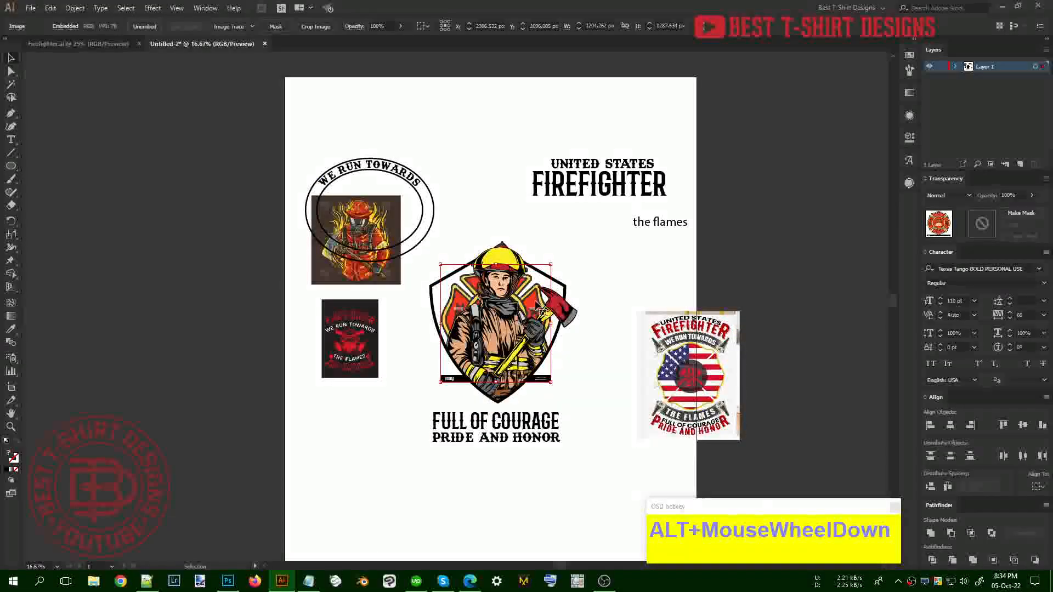
Drag the Fire Dept emblem to the top of the artboard at 60% opacity
{"action": "left_click_drag", "start_coordinate": [540, 309], "coordinate": [501, 95]}
{"action": "scroll", "coordinate": [511, 122], "scroll_direction": "up", "scroll_amount": 2, "text": "alt"}
{"action": "scroll", "coordinate": [511, 122], "scroll_direction": "up", "scroll_amount": 2, "text": "alt"}
{"action": "scroll", "coordinate": [501, 95], "scroll_direction": "up", "scroll_amount": 2}
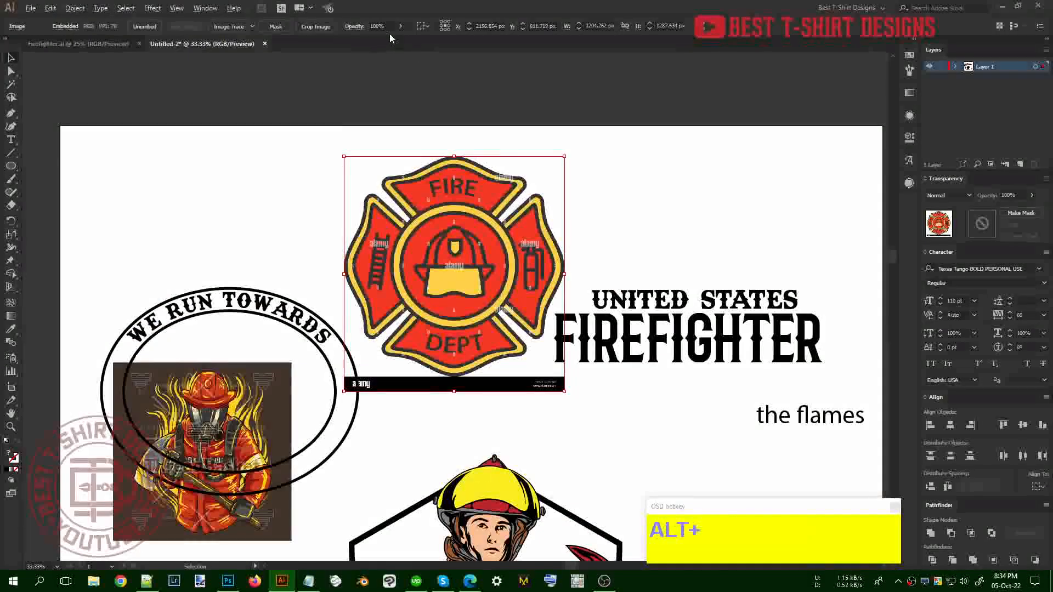
{"action": "scroll", "coordinate": [387, 22], "scroll_direction": "down", "scroll_amount": 4, "text": "shift"}
Lock the faded Fire Dept emblem so it can no longer be selected
{"action": "scroll", "coordinate": [529, 308], "scroll_direction": "up", "scroll_amount": 1, "text": "alt"}
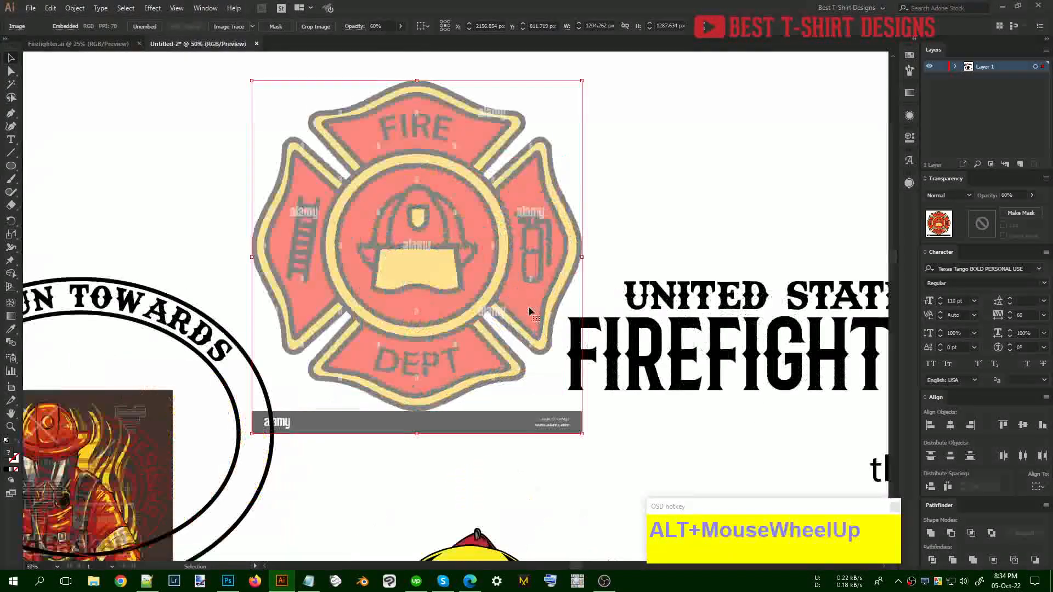
{"action": "key", "text": "ctrl"}
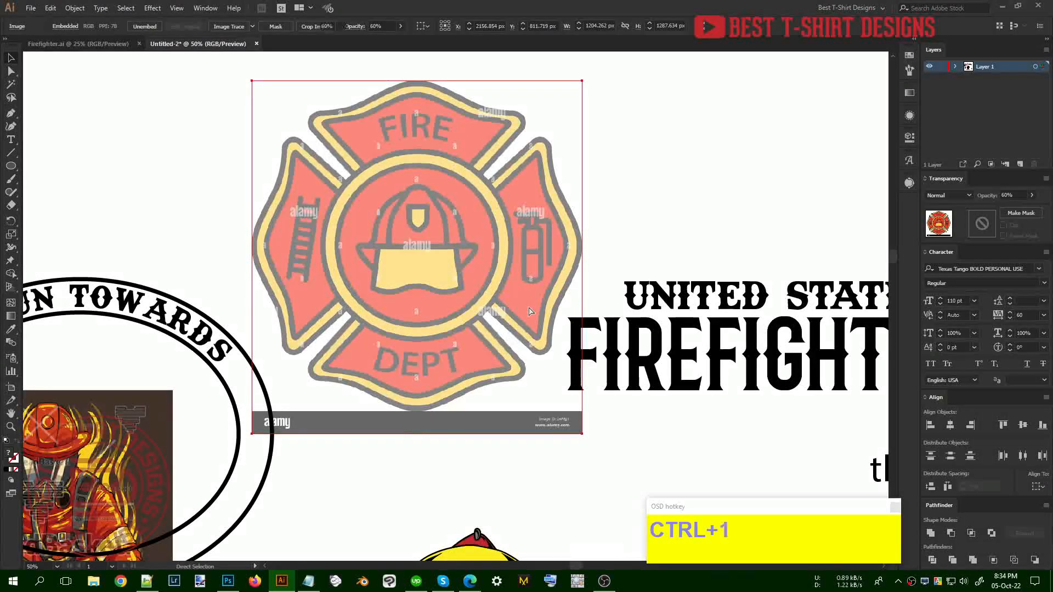
{"action": "key", "text": "ctrl+1"}
{"action": "left_click", "coordinate": [472, 273]}
{"action": "left_click_drag", "start_coordinate": [409, 265], "coordinate": [467, 312]}
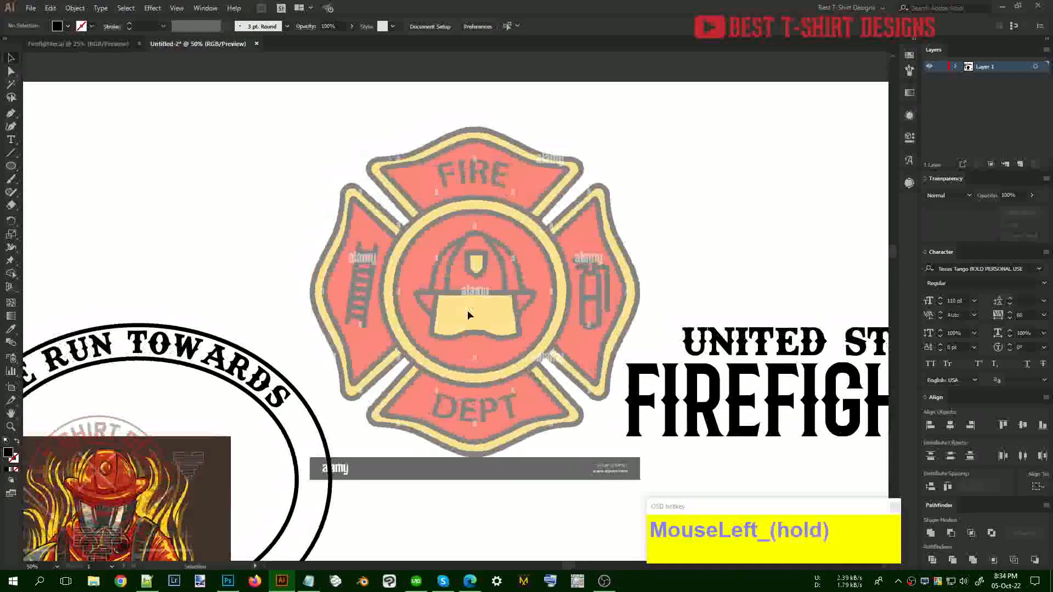
Show rulers, place a vertical guide at the emblem's centre, and set a 10 pt black stroke
{"action": "key", "text": "ctrl+shift"}
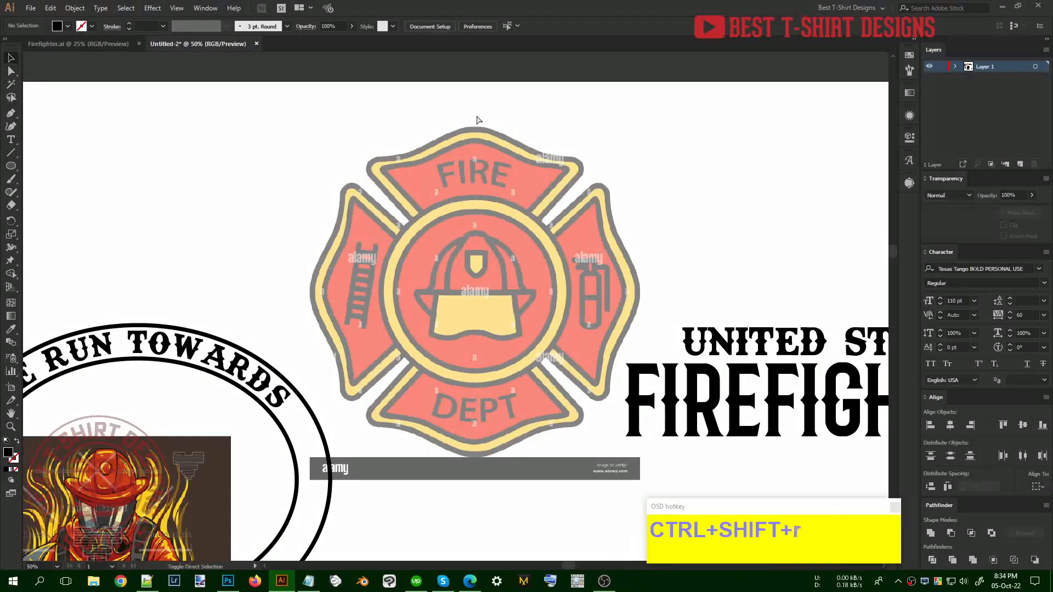
{"action": "key", "text": "ctrl+shift+r"}
{"action": "left_click_drag", "start_coordinate": [490, 57], "coordinate": [474, 203]}
{"action": "scroll", "coordinate": [485, 153], "scroll_direction": "up", "scroll_amount": 1}
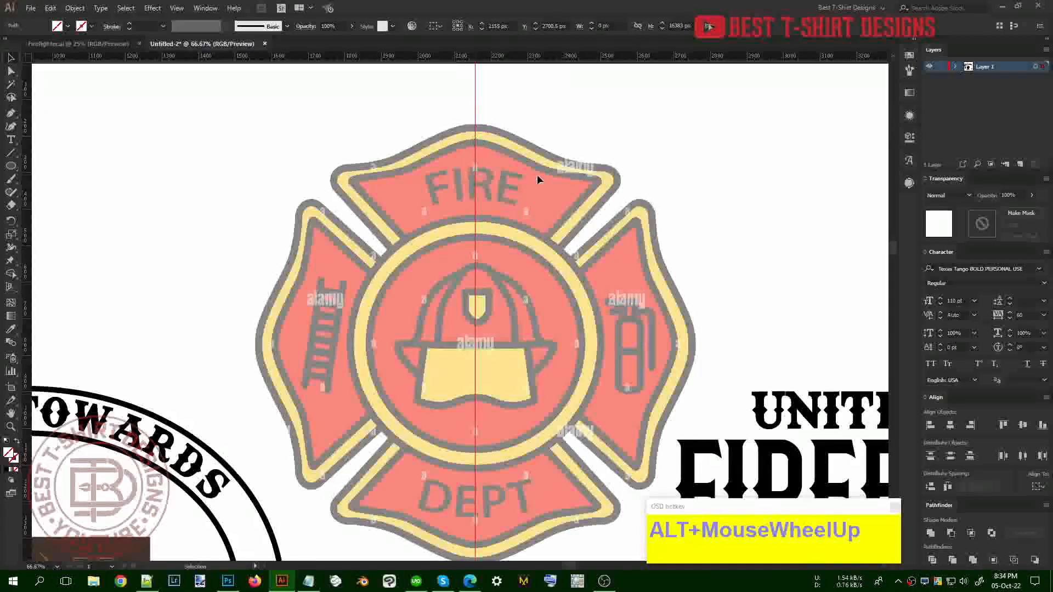
{"action": "left_click", "coordinate": [439, 164]}
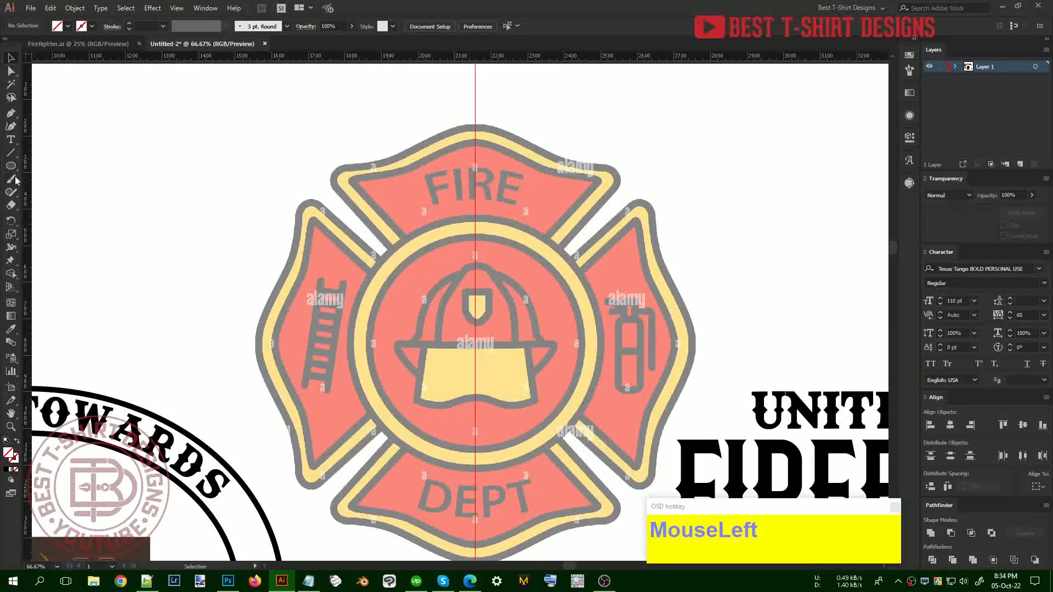
{"action": "scroll", "coordinate": [128, 26], "scroll_direction": "up", "scroll_amount": 2}
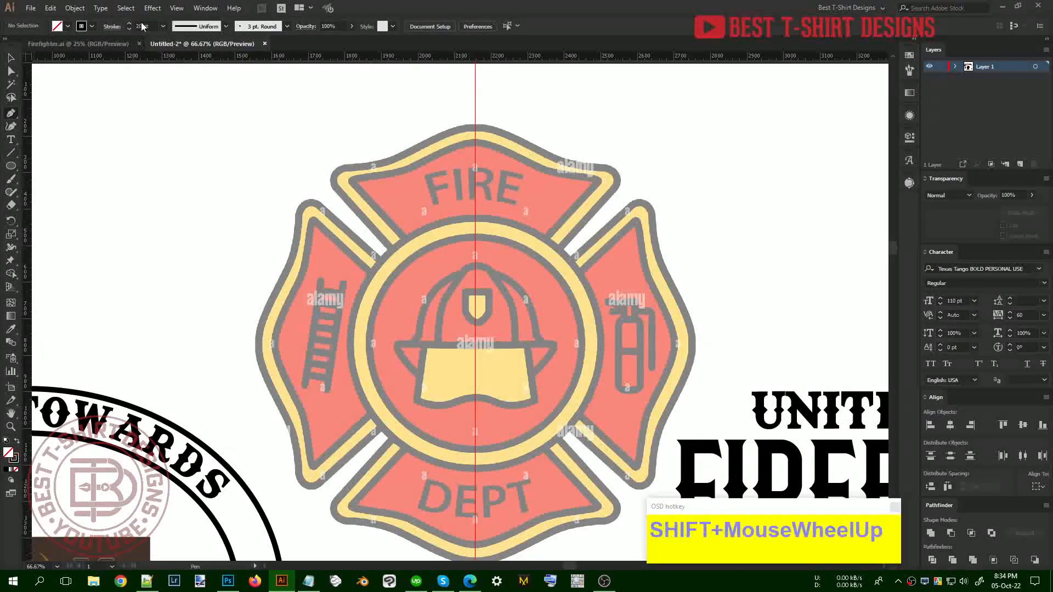
{"action": "scroll", "coordinate": [155, 23], "scroll_direction": "down", "scroll_amount": 1}
{"action": "left_click", "coordinate": [403, 239]}
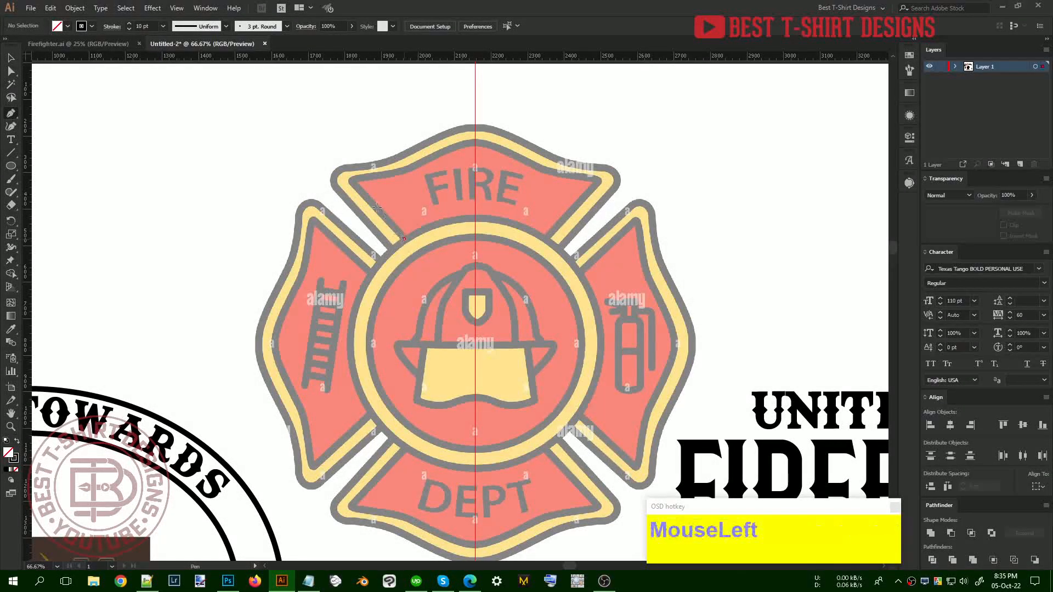
Trace the top-left arm edge with corner and curved anchors up to the centre guide
{"action": "left_click", "coordinate": [351, 182]}
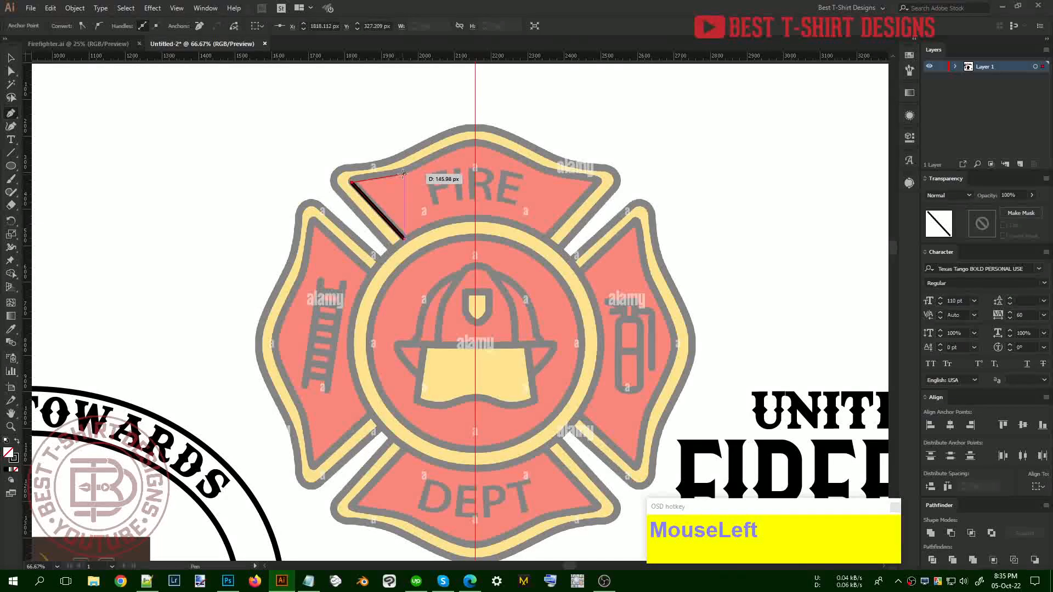
{"action": "left_click", "coordinate": [403, 172]}
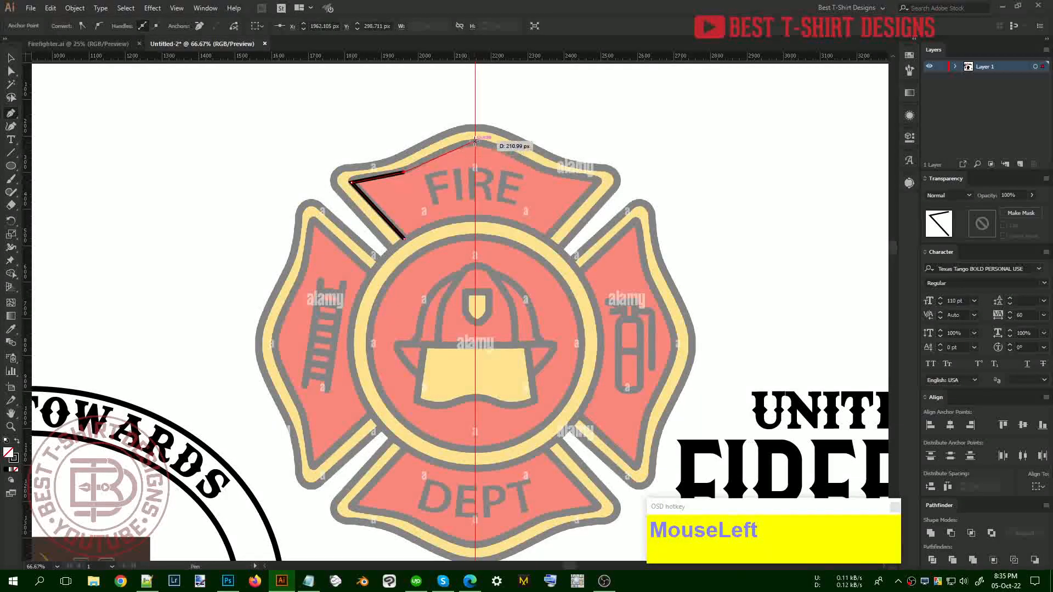
{"action": "left_click_drag", "start_coordinate": [475, 141], "coordinate": [548, 141]}
{"action": "key", "text": "ctrl+z"}
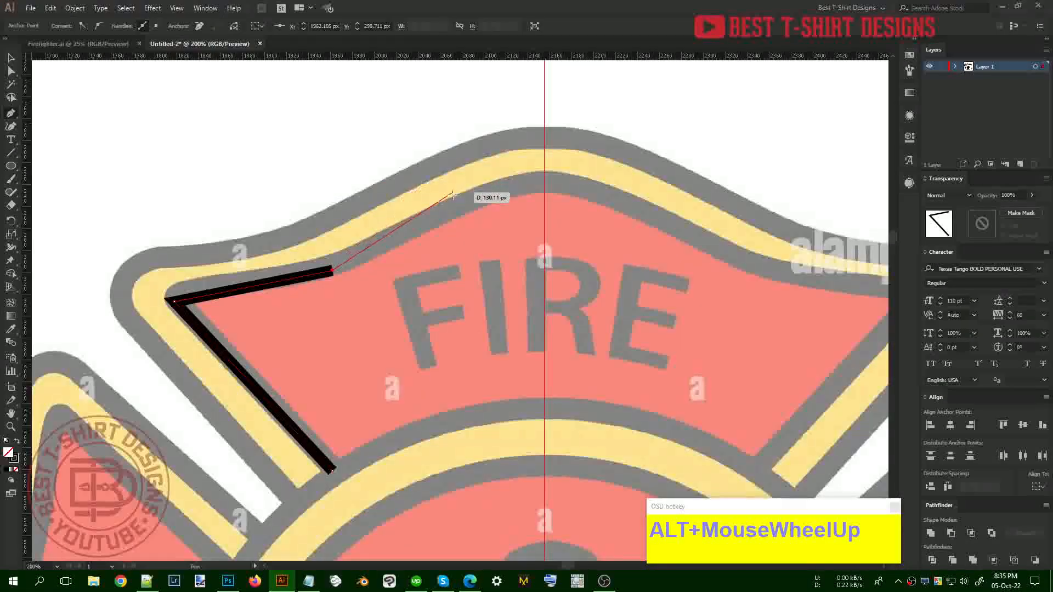
{"action": "left_click_drag", "start_coordinate": [443, 210], "coordinate": [484, 176]}
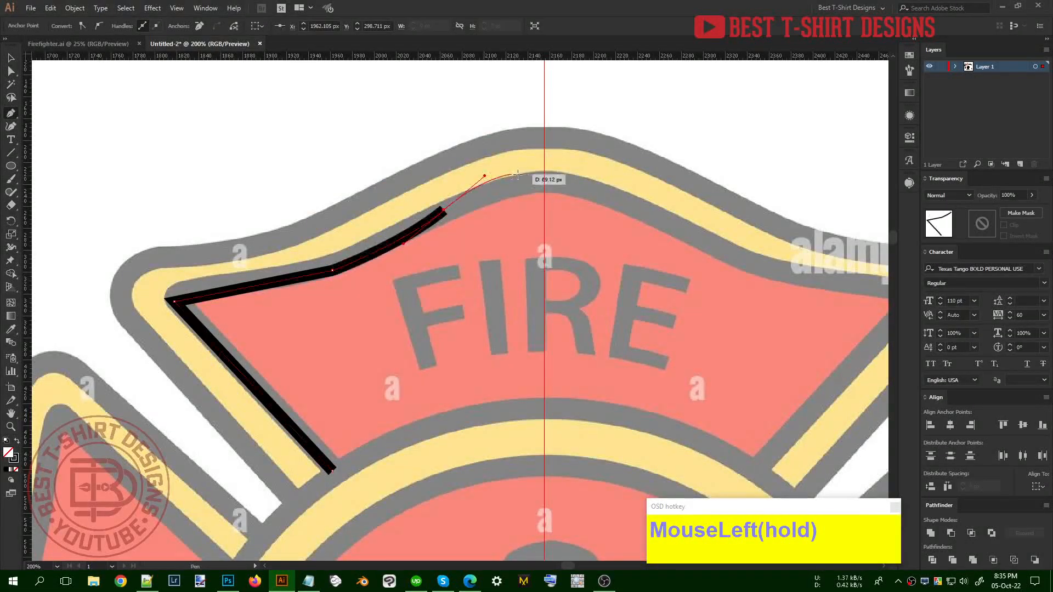
{"action": "left_click", "coordinate": [544, 178]}
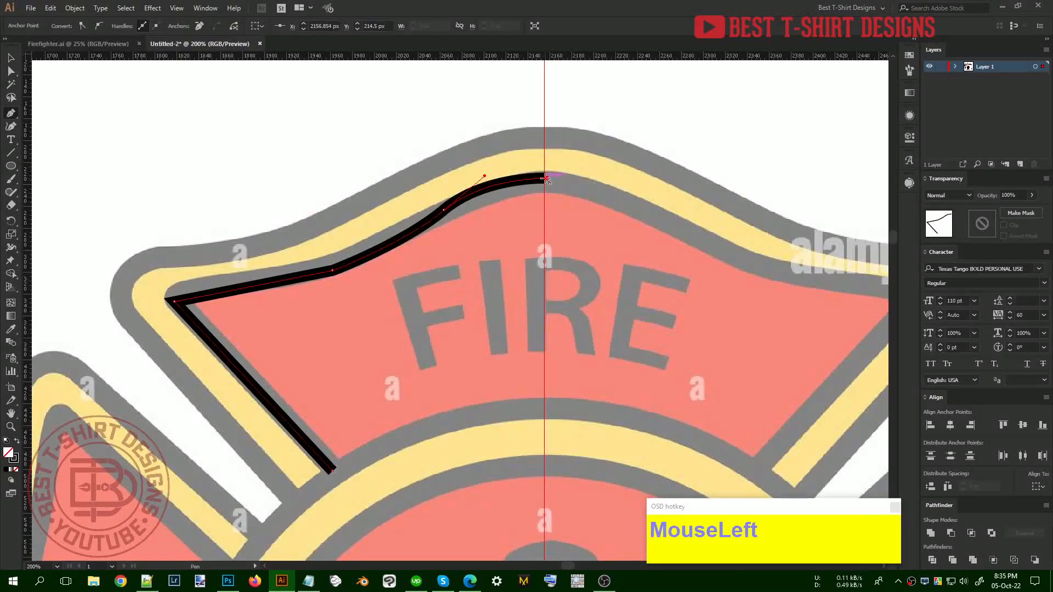
Move the top-edge bend point slightly up and round the outline's left corner
{"action": "key", "text": "v"}
{"action": "key", "text": "a"}
{"action": "left_click_drag", "start_coordinate": [315, 249], "coordinate": [380, 314]}
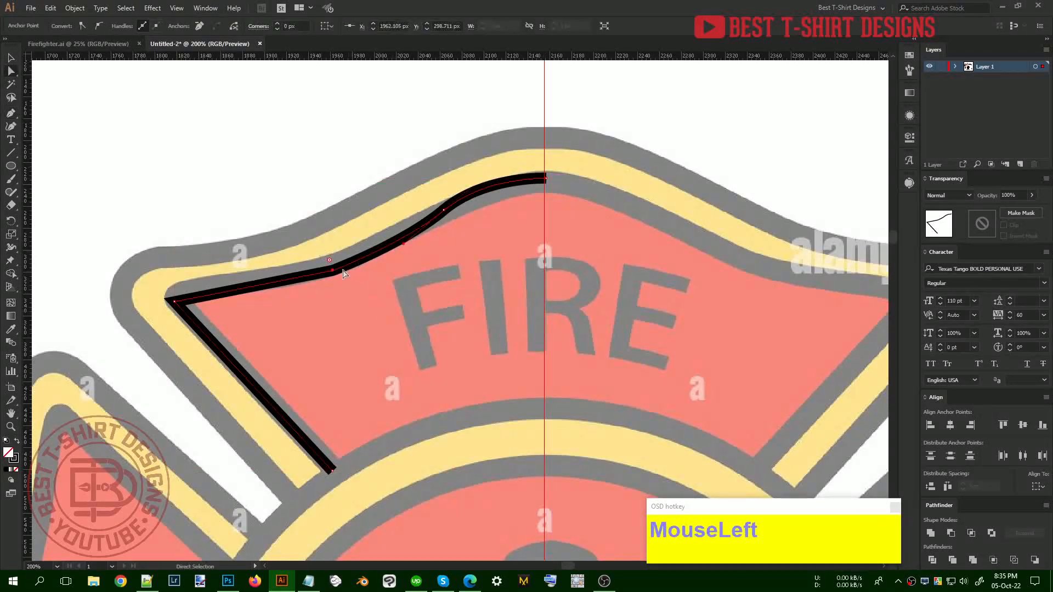
{"action": "left_click_drag", "start_coordinate": [332, 267], "coordinate": [316, 257]}
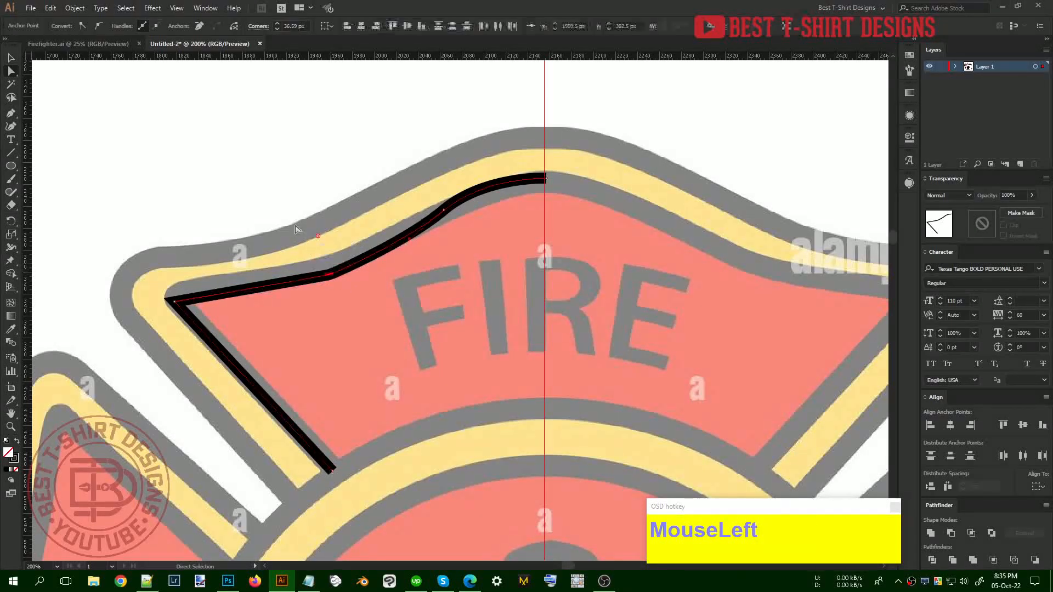
{"action": "left_click", "coordinate": [175, 302]}
{"action": "left_click_drag", "start_coordinate": [186, 305], "coordinate": [195, 309]}
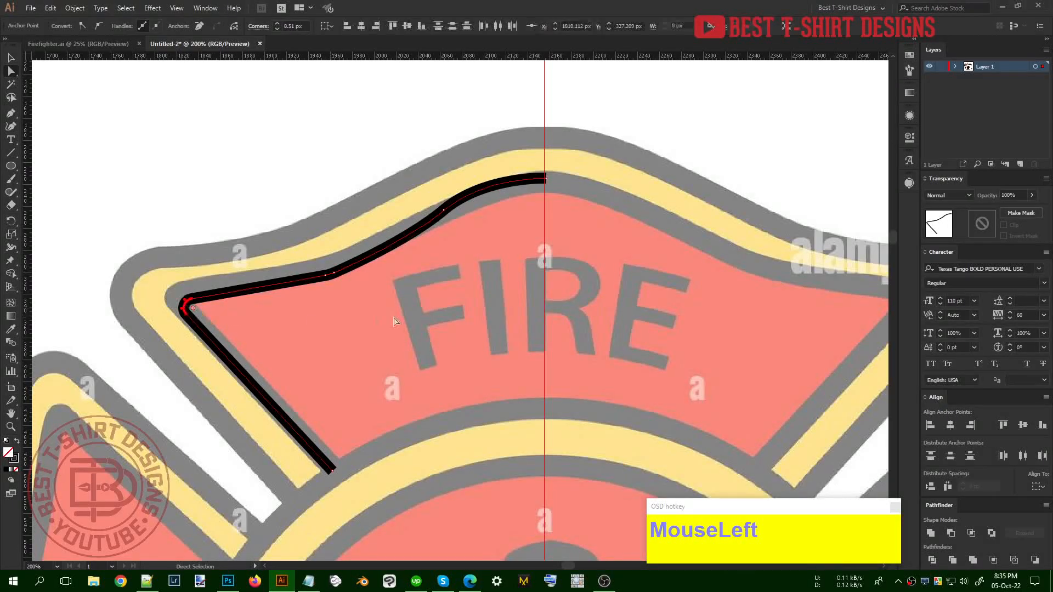
{"action": "key", "text": "v"}
{"action": "left_click", "coordinate": [401, 318]}
Reshape the traced curve to follow the arm edge and delete the misplaced anchor
{"action": "scroll", "coordinate": [401, 318], "scroll_direction": "down", "scroll_amount": 2}
{"action": "scroll", "coordinate": [400, 317], "scroll_direction": "down", "scroll_amount": 2}
{"action": "left_click_drag", "start_coordinate": [355, 221], "coordinate": [439, 348]}
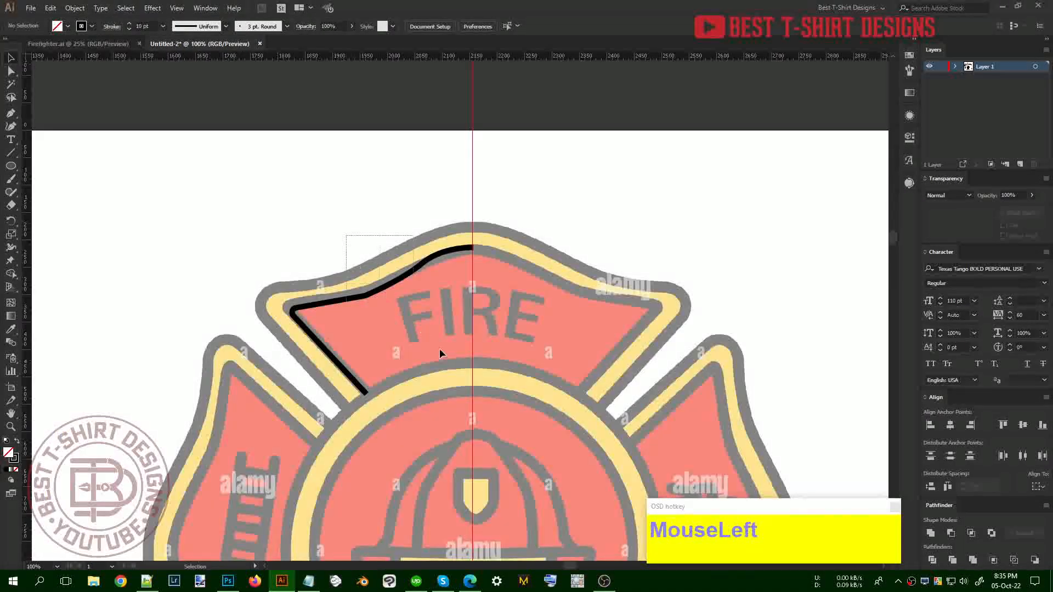
{"action": "scroll", "coordinate": [390, 292], "scroll_direction": "up", "scroll_amount": 4}
{"action": "key", "text": "a"}
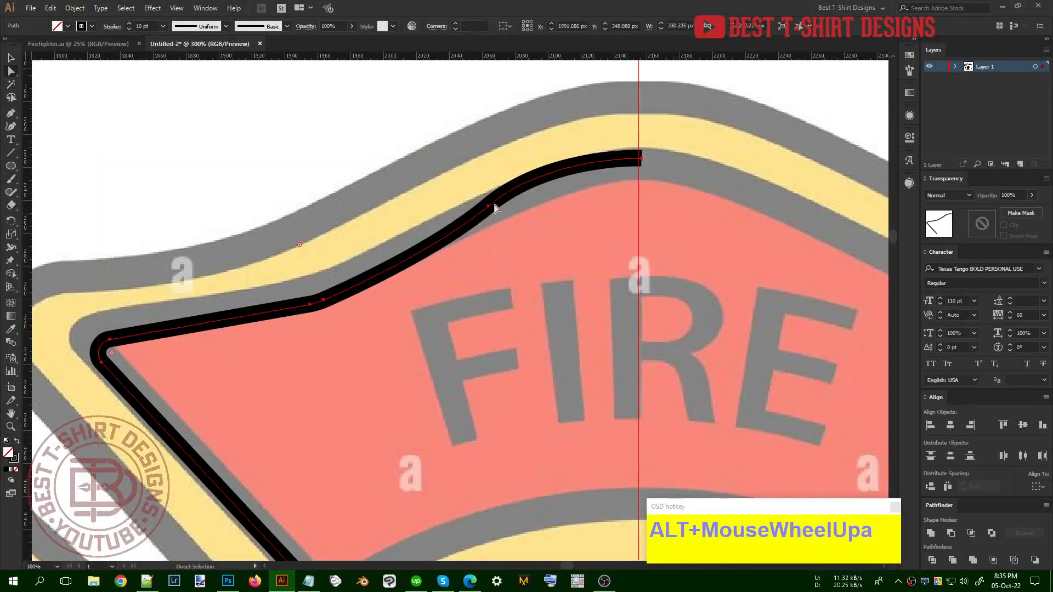
{"action": "left_click_drag", "start_coordinate": [487, 205], "coordinate": [493, 206]}
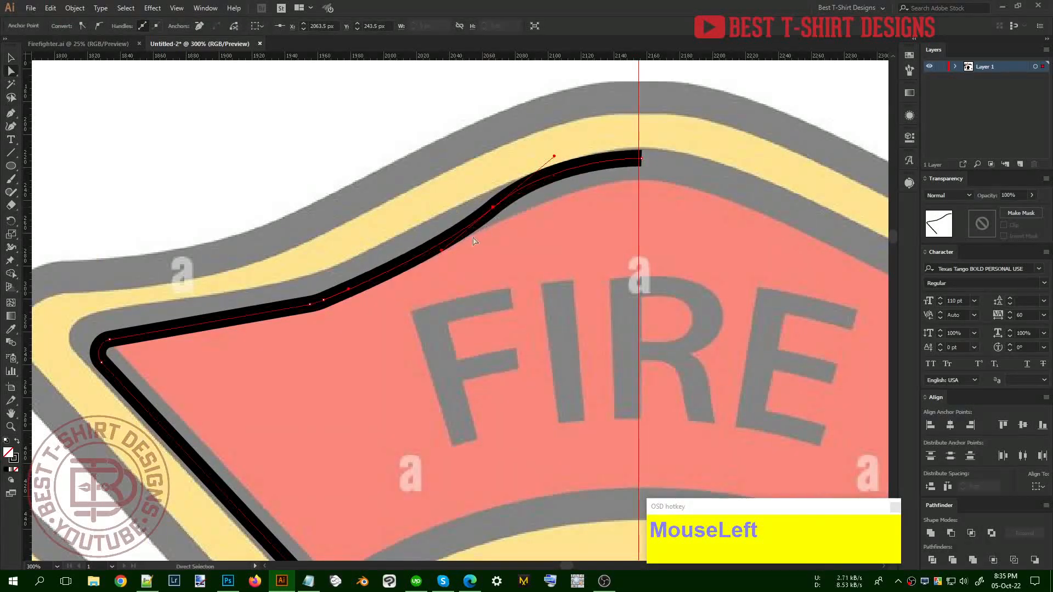
{"action": "left_click", "coordinate": [440, 255]}
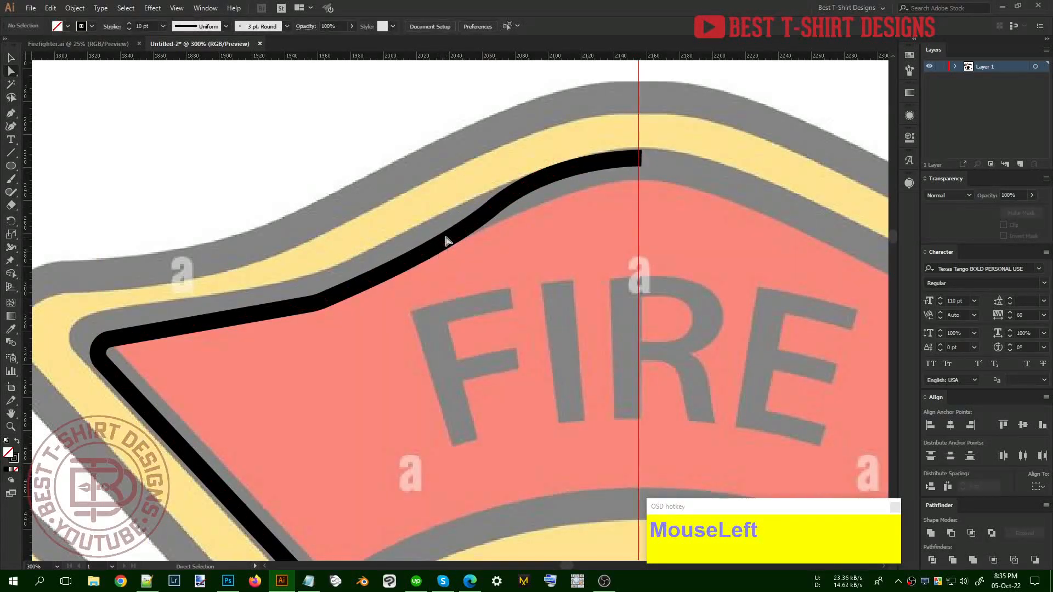
{"action": "left_click", "coordinate": [447, 240]}
{"action": "left_click_drag", "start_coordinate": [441, 253], "coordinate": [411, 265]}
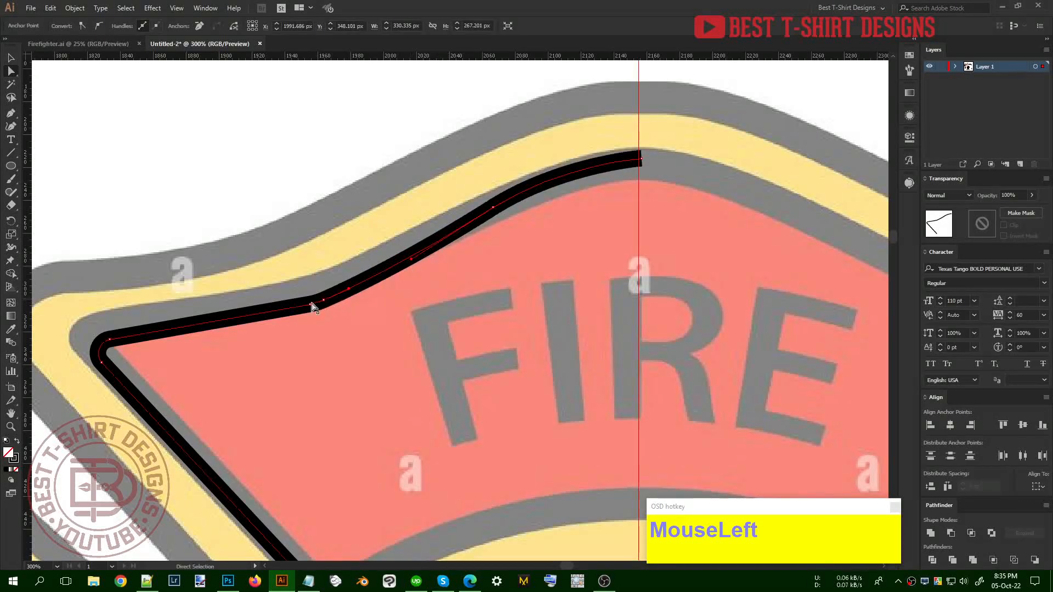
{"action": "left_click_drag", "start_coordinate": [313, 307], "coordinate": [324, 291]}
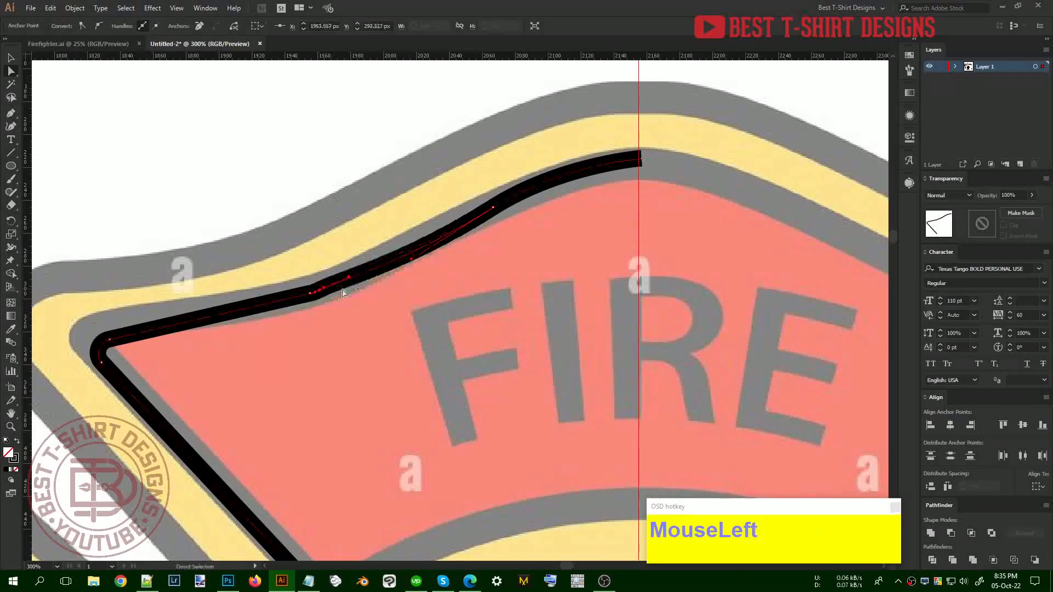
{"action": "key", "text": "Delete"}
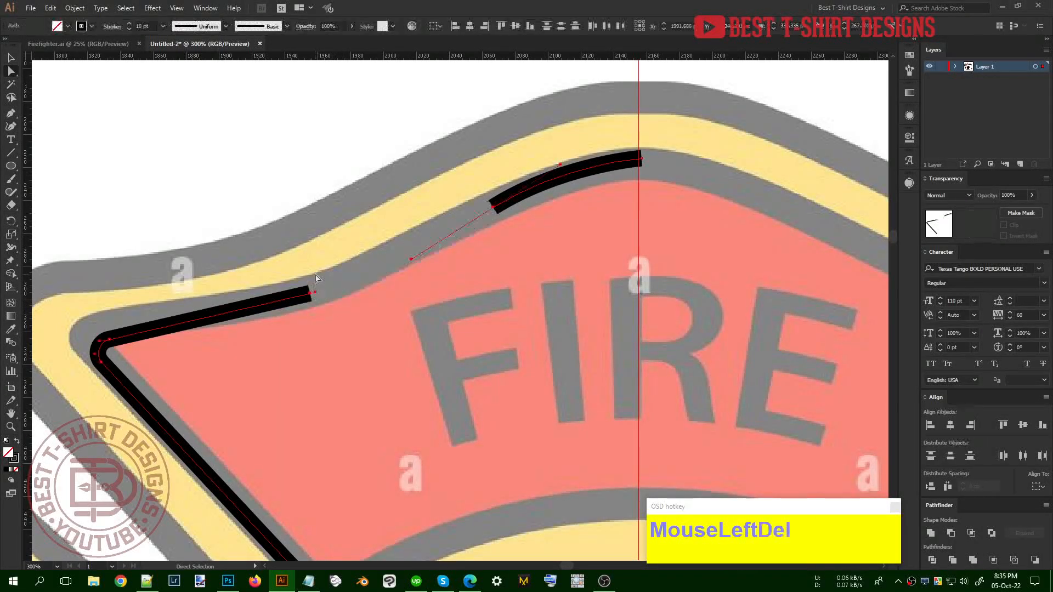
{"action": "key", "text": "v"}
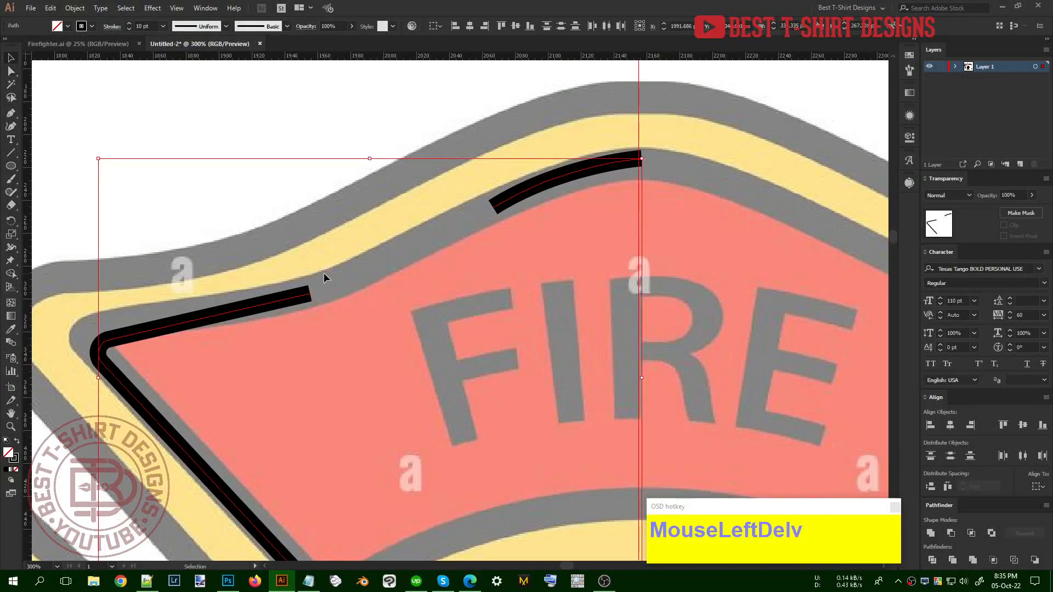
Continue the outline from its open end with a curve up to the centre point
{"action": "key", "text": "p"}
{"action": "left_click", "coordinate": [493, 207]}
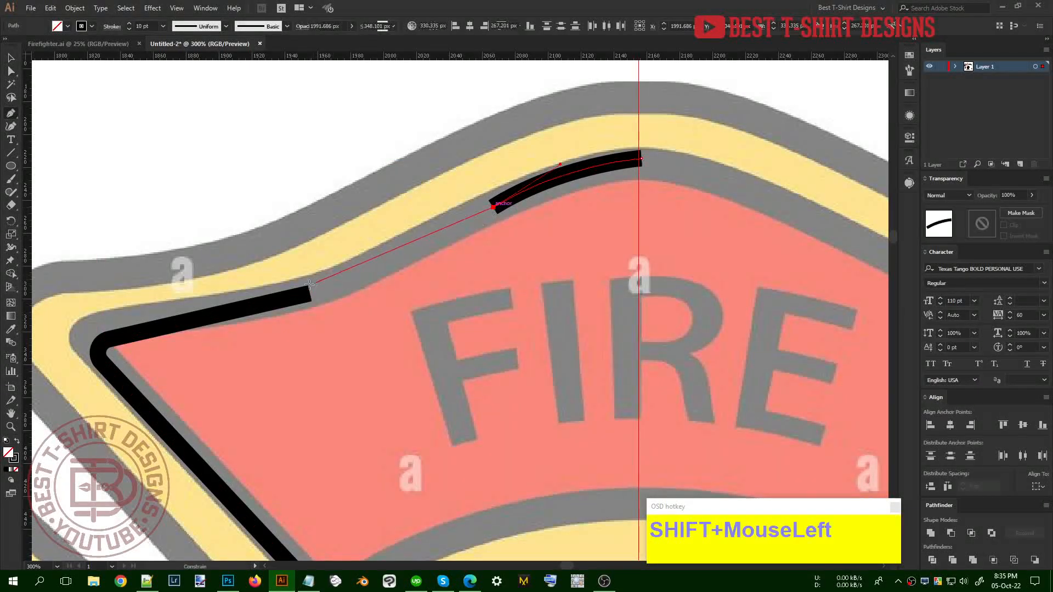
{"action": "left_click_drag", "start_coordinate": [311, 293], "coordinate": [242, 303]}
{"action": "key", "text": "v"}
{"action": "scroll", "coordinate": [352, 197], "scroll_direction": "down", "scroll_amount": 3, "text": "alt"}
{"action": "left_click_drag", "start_coordinate": [308, 193], "coordinate": [421, 308]}
{"action": "scroll", "coordinate": [147, 31], "scroll_direction": "up", "scroll_amount": 1, "text": "shift"}
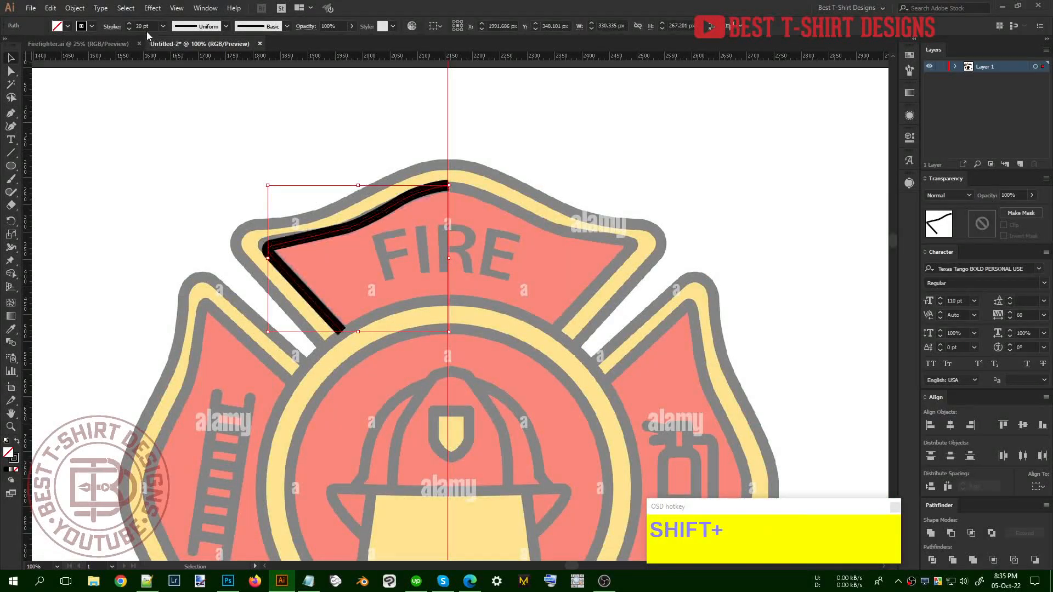
Duplicate the left outline to the right, reflect it vertically and nudge it to the centre
{"action": "left_click", "coordinate": [255, 155]}
{"action": "mouse_move", "coordinate": [289, 173]}
{"action": "left_mouse_down"}
{"action": "mouse_move", "coordinate": [394, 315]}
{"action": "mouse_move", "coordinate": [360, 301]}
{"action": "mouse_move", "coordinate": [313, 303]}
{"action": "mouse_move", "coordinate": [545, 303]}
{"action": "mouse_move", "coordinate": [529, 301]}
{"action": "left_mouse_up"}
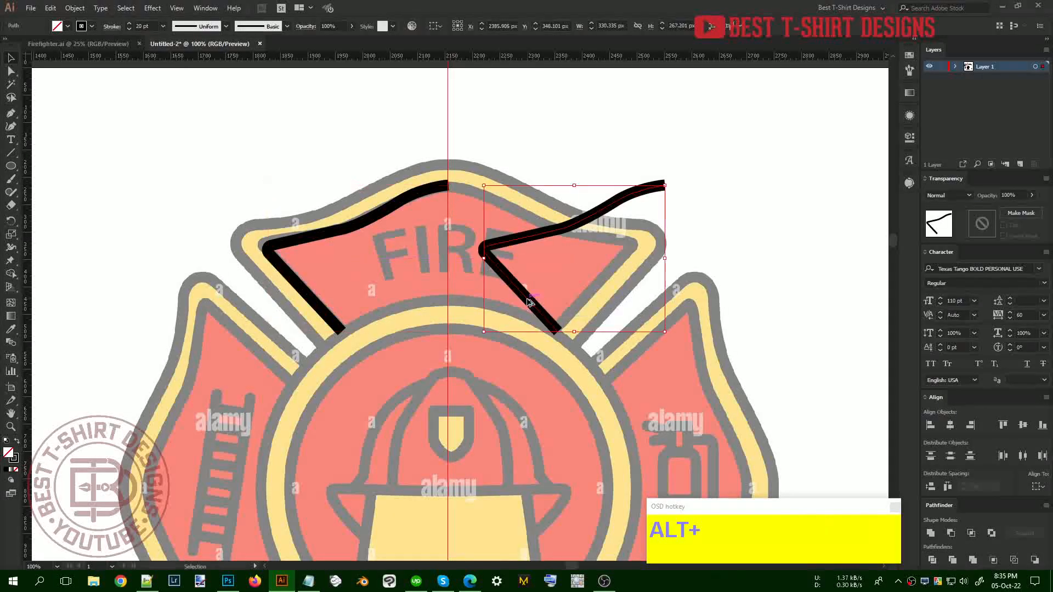
{"action": "key", "text": "ctrl+r"}
{"action": "left_click", "coordinate": [17, 152]}
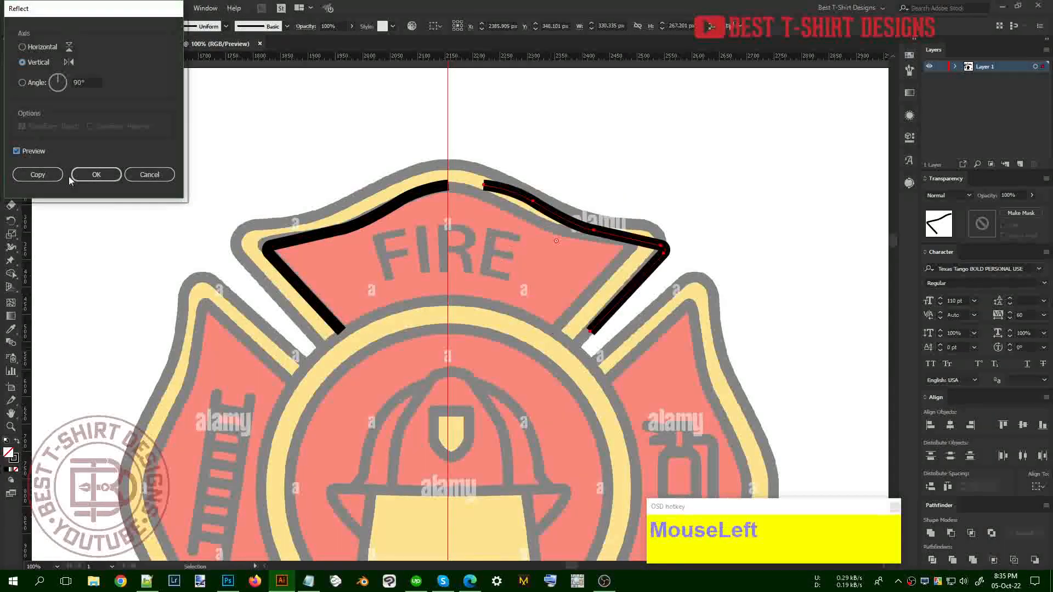
{"action": "left_click", "coordinate": [97, 175]}
{"action": "key", "text": "shift+Left"}
{"action": "key", "text": "shift+Left"}
{"action": "key", "text": "shift+Left"}
{"action": "key", "text": "shift+Left"}
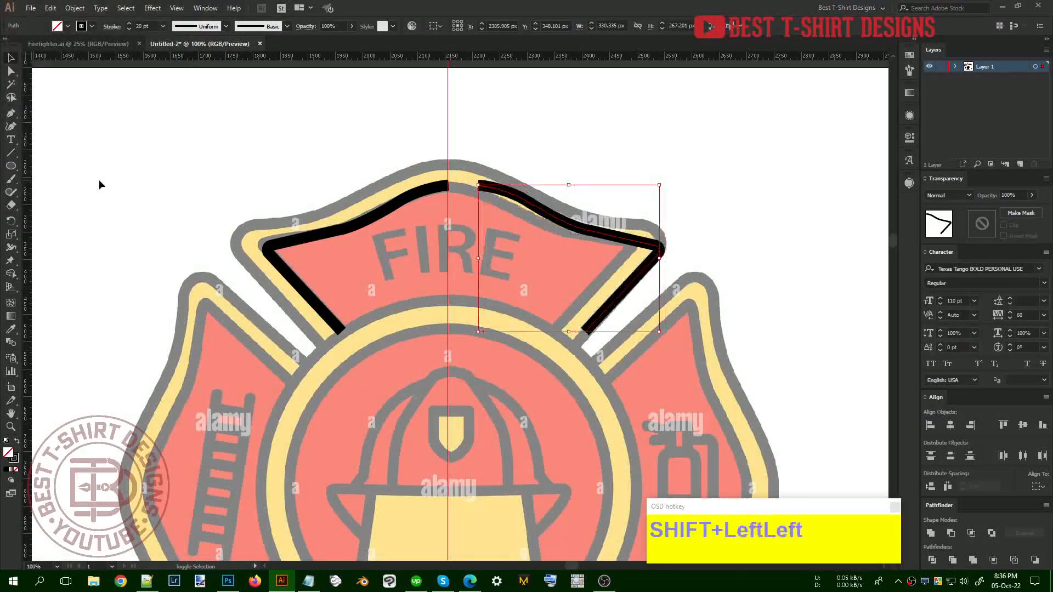
{"action": "key", "text": "shift+Left"}
{"action": "key", "text": "shift+Left"}
{"action": "key", "text": "shift+Left"}
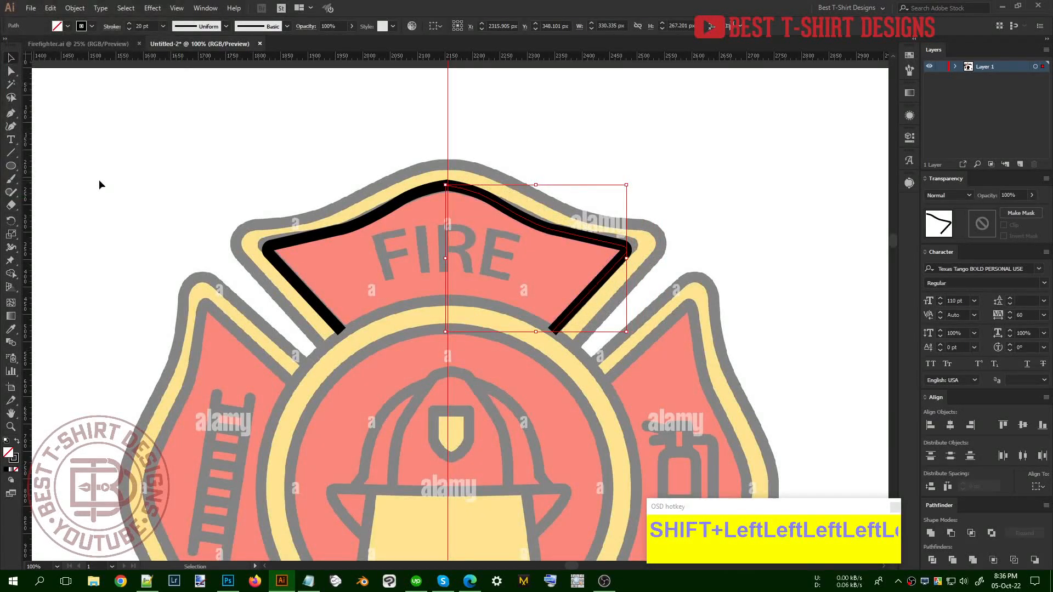
{"action": "key", "text": "Right"}
{"action": "key", "text": "Right"}
{"action": "key", "text": "Right"}
{"action": "key", "text": "Right"}
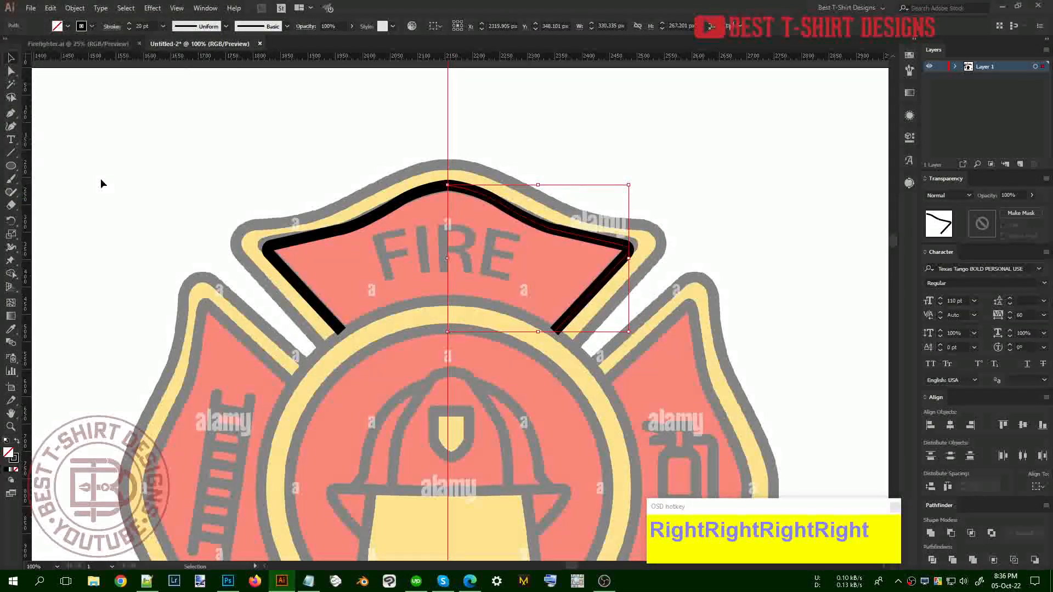
Remove the centre guide from the canvas
{"action": "left_click", "coordinate": [439, 231]}
{"action": "scroll", "coordinate": [436, 180], "scroll_direction": "up", "scroll_amount": 3, "text": "alt"}
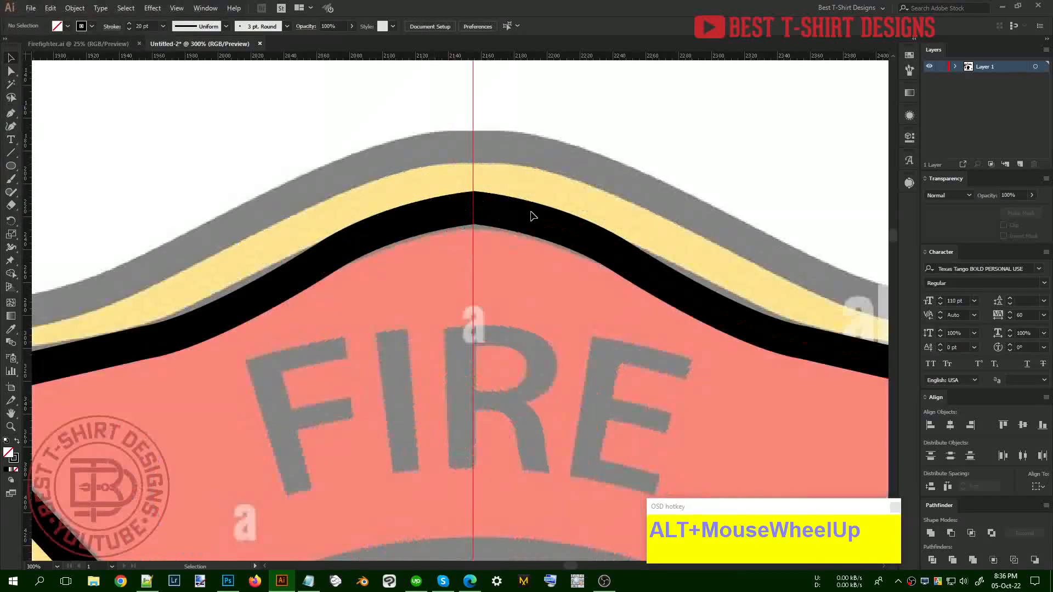
{"action": "left_click", "coordinate": [446, 218]}
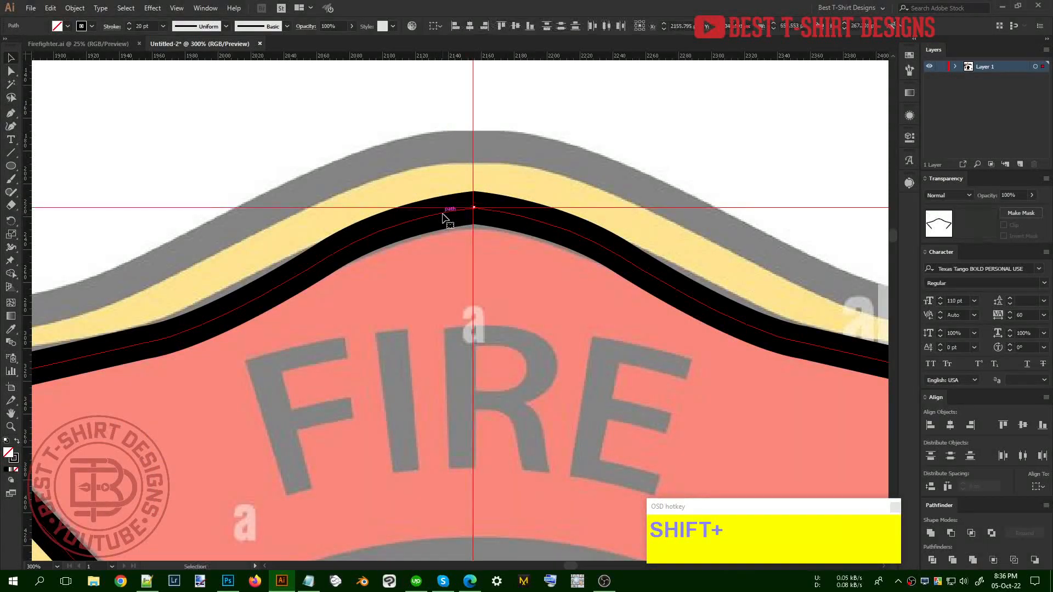
{"action": "left_click_drag", "start_coordinate": [473, 152], "coordinate": [428, 152]}
{"action": "key", "text": "Delete"}
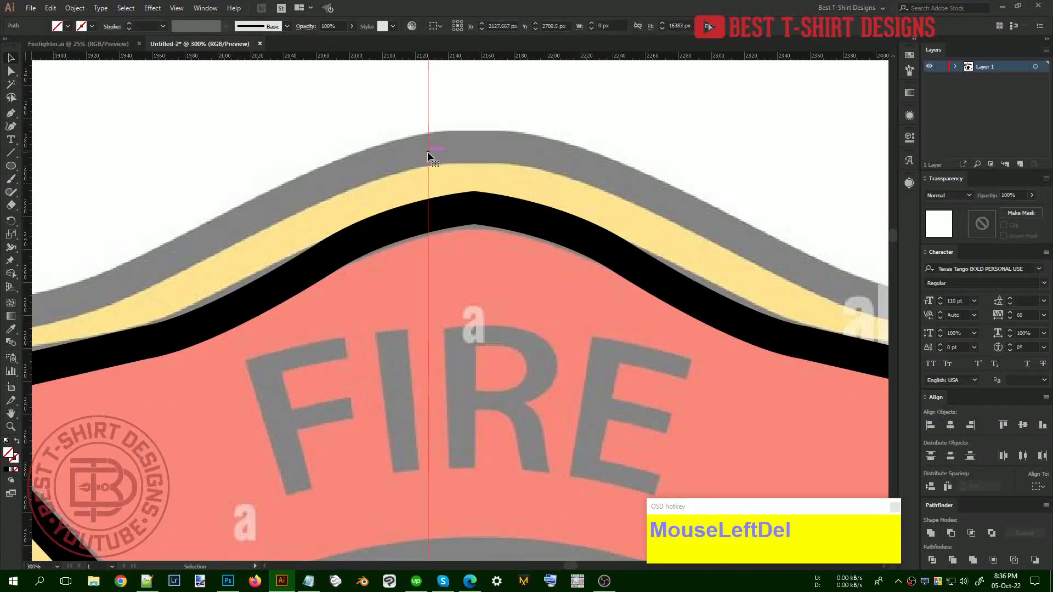
Try joining the two halves' anchors at the peak, then undo the join
{"action": "key", "text": "a"}
{"action": "left_click", "coordinate": [473, 207]}
{"action": "right_click", "coordinate": [482, 210]}
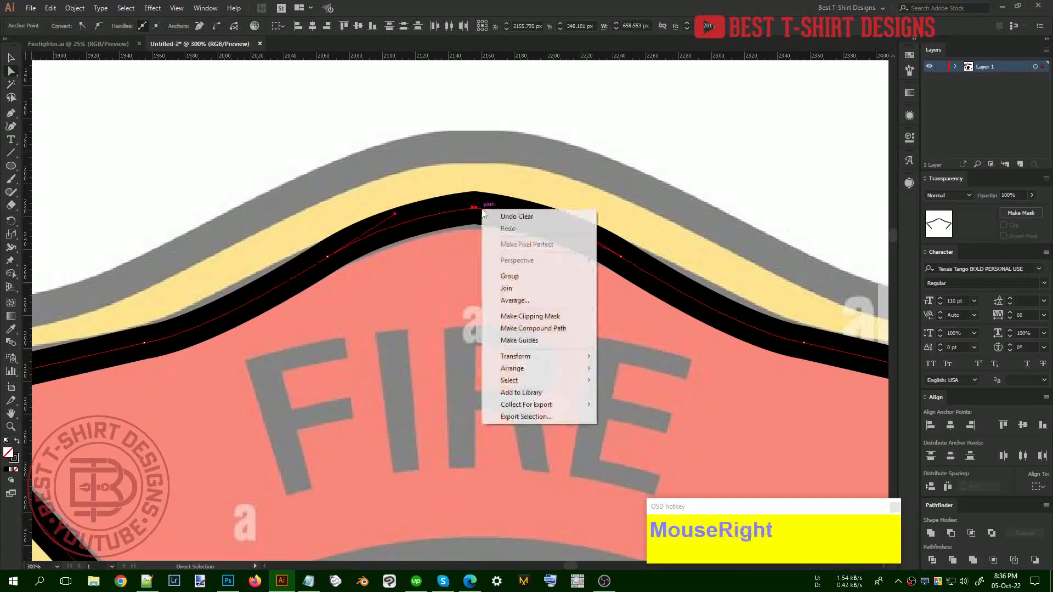
{"action": "left_click", "coordinate": [507, 289]}
{"action": "left_click", "coordinate": [486, 246]}
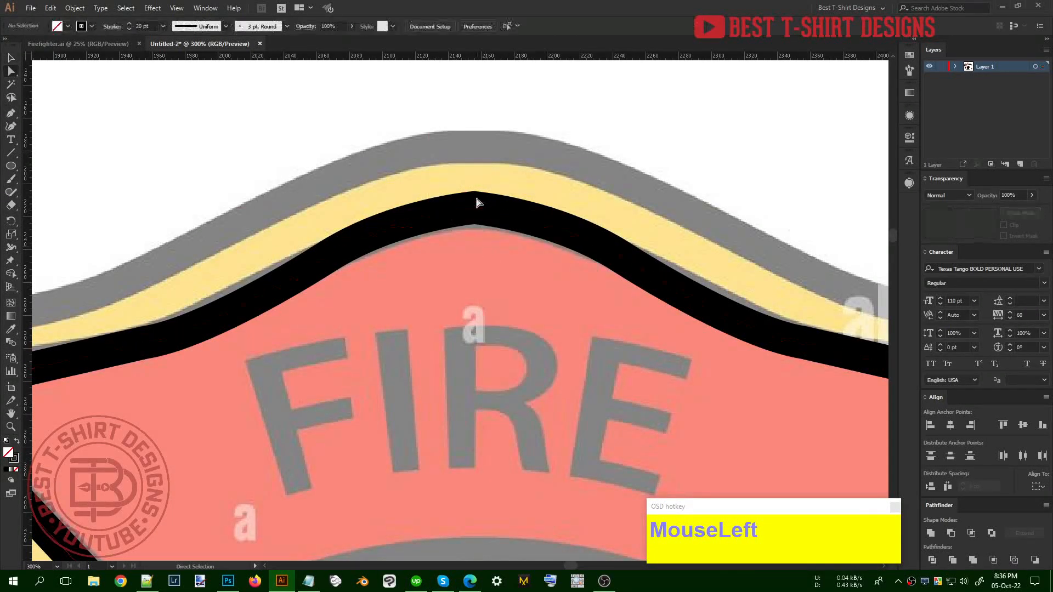
{"action": "scroll", "coordinate": [479, 204], "scroll_direction": "up", "scroll_amount": 2}
{"action": "key", "text": "ctrl+z"}
{"action": "key", "text": "v"}
{"action": "left_click", "coordinate": [465, 159]}
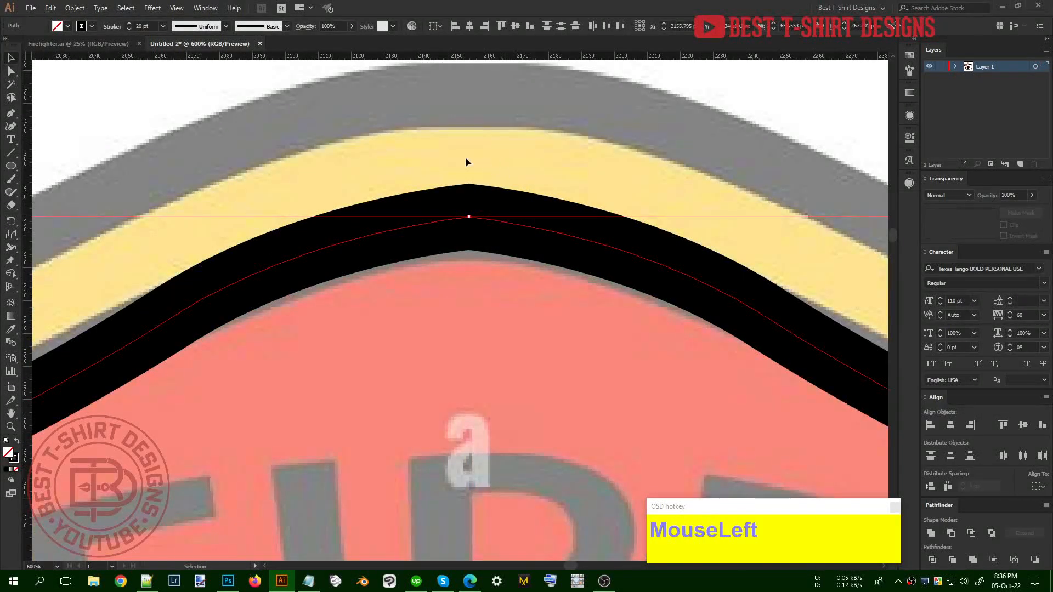
In Outline view, snap the right half's end onto the left half's end
{"action": "left_click", "coordinate": [520, 224]}
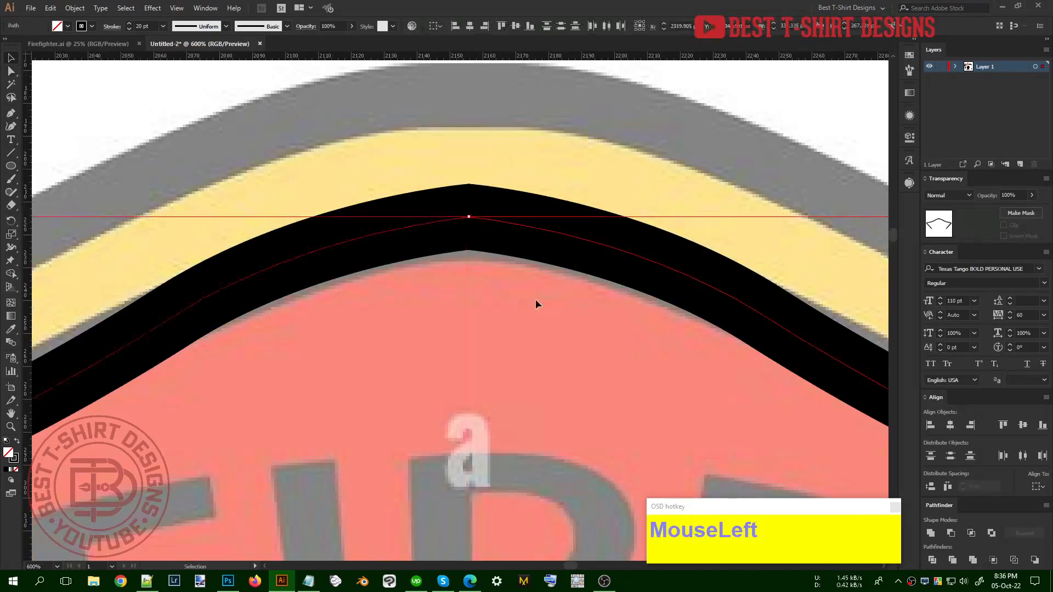
{"action": "left_click", "coordinate": [179, 11]}
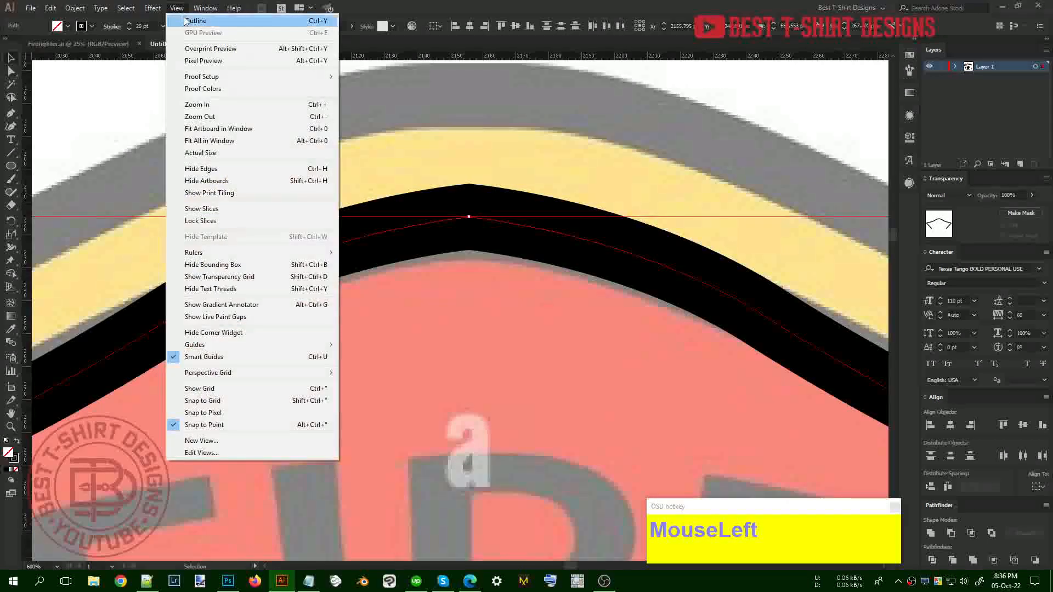
{"action": "left_click", "coordinate": [189, 20]}
{"action": "left_click", "coordinate": [514, 156]}
{"action": "scroll", "coordinate": [475, 213], "scroll_direction": "up", "scroll_amount": 1}
{"action": "scroll", "coordinate": [474, 211], "scroll_direction": "up", "scroll_amount": 5}
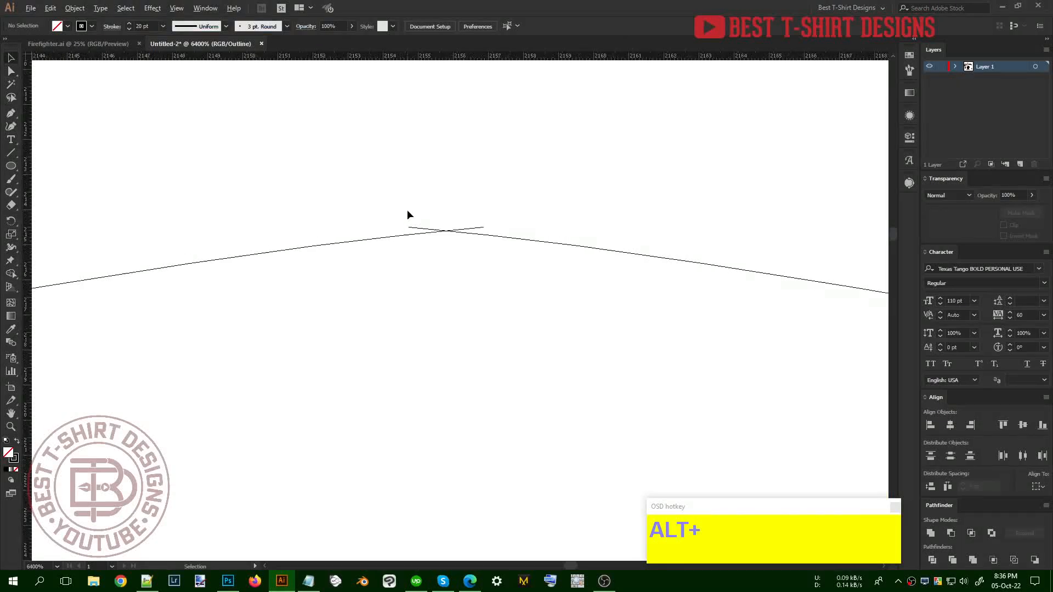
{"action": "mouse_move", "coordinate": [498, 241]}
{"action": "left_mouse_down"}
{"action": "mouse_move", "coordinate": [580, 241]}
{"action": "mouse_move", "coordinate": [502, 234]}
{"action": "left_mouse_up"}
{"action": "left_click", "coordinate": [540, 287]}
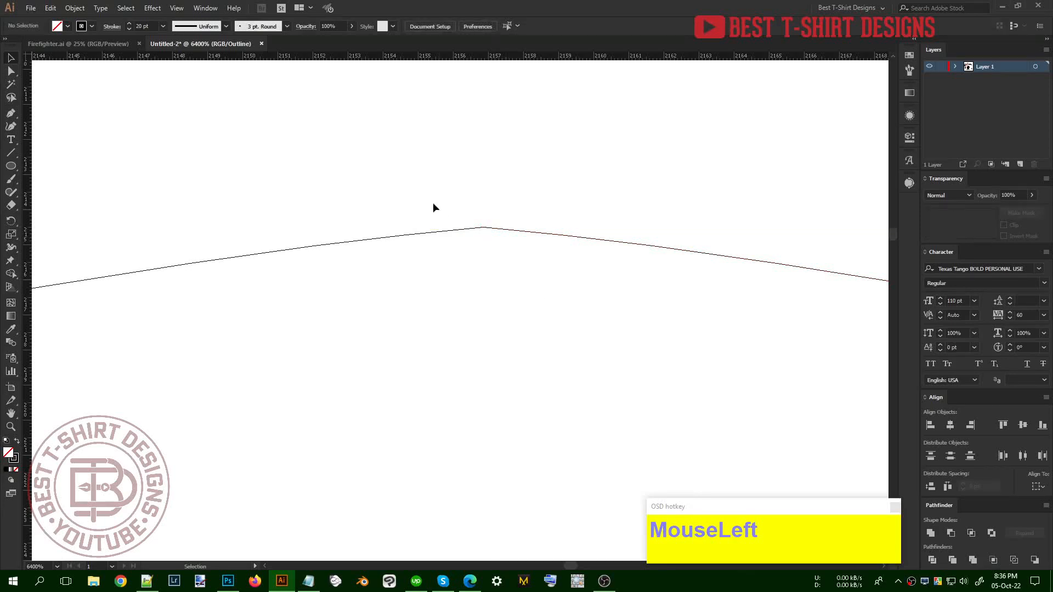
{"action": "left_click", "coordinate": [176, 7]}
{"action": "left_click", "coordinate": [189, 29]}
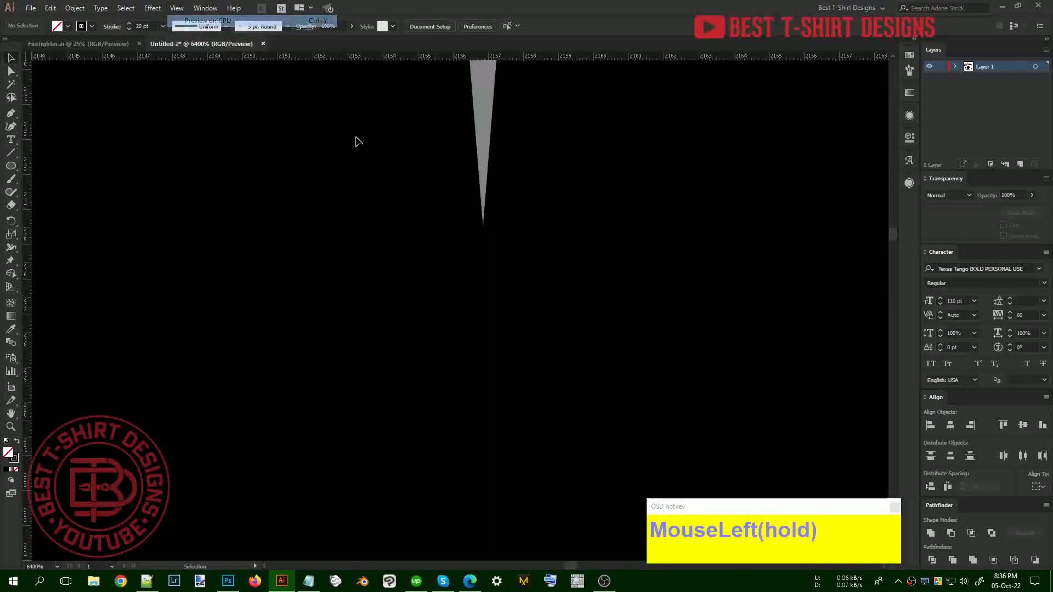
{"action": "scroll", "coordinate": [421, 300], "scroll_direction": "down", "scroll_amount": 1}
{"action": "scroll", "coordinate": [421, 299], "scroll_direction": "down", "scroll_amount": 3, "text": "alt"}
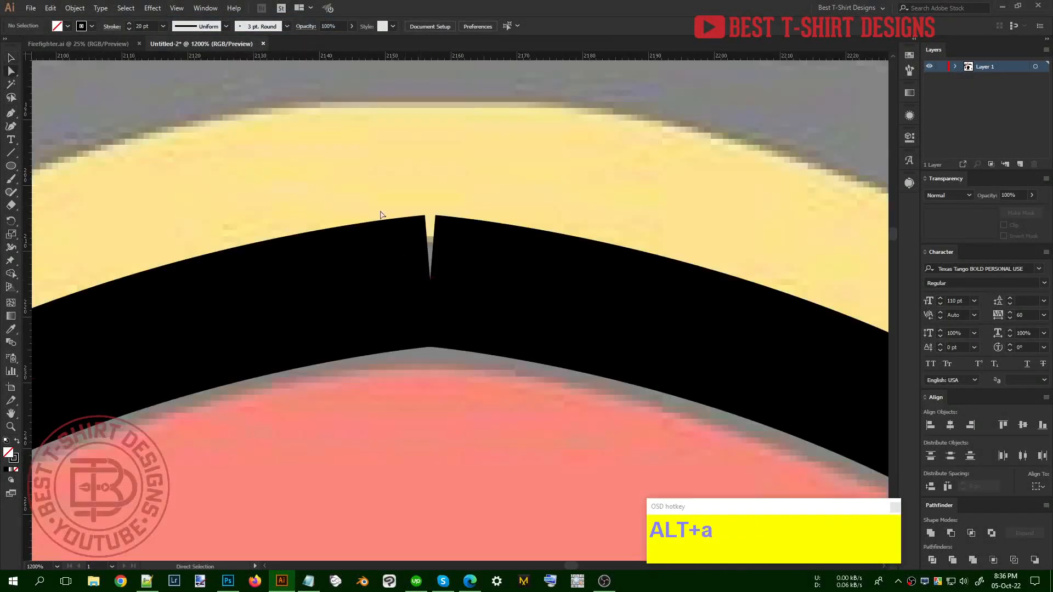
Join the two endpoints at the notch and round the corner at the arch's peak
{"action": "left_click_drag", "start_coordinate": [372, 193], "coordinate": [495, 348]}
{"action": "right_click", "coordinate": [430, 284]}
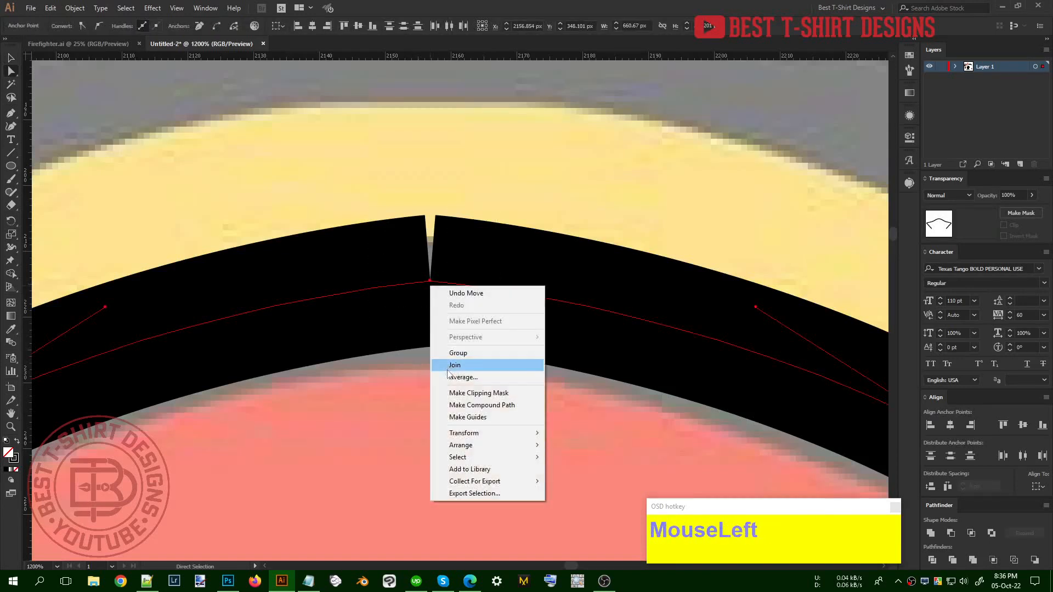
{"action": "left_click", "coordinate": [455, 365]}
{"action": "scroll", "coordinate": [444, 233], "scroll_direction": "down", "scroll_amount": 5, "text": "alt"}
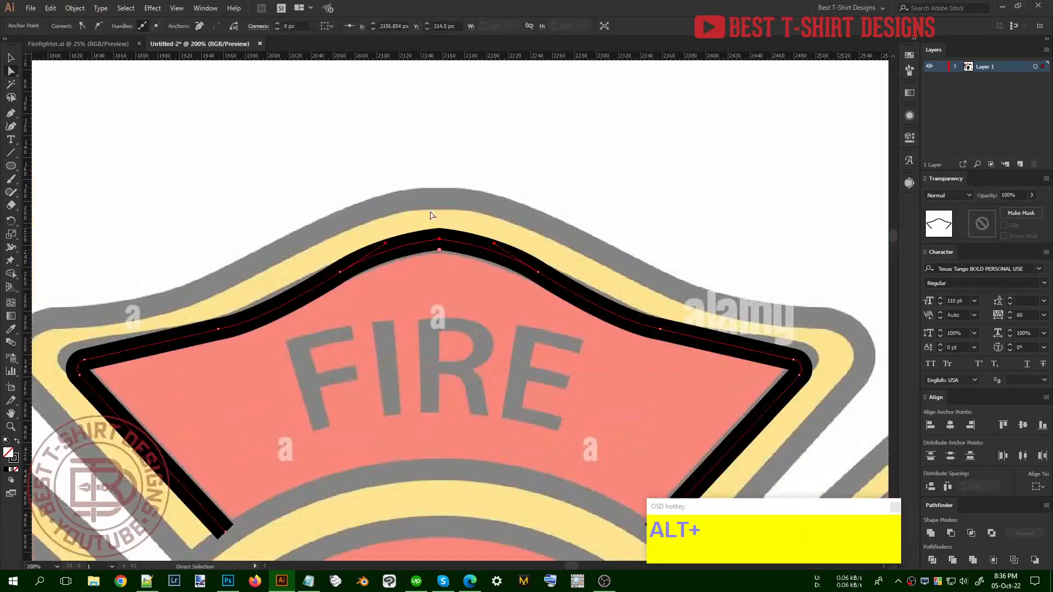
{"action": "left_click_drag", "start_coordinate": [439, 252], "coordinate": [461, 340]}
{"action": "key", "text": "v"}
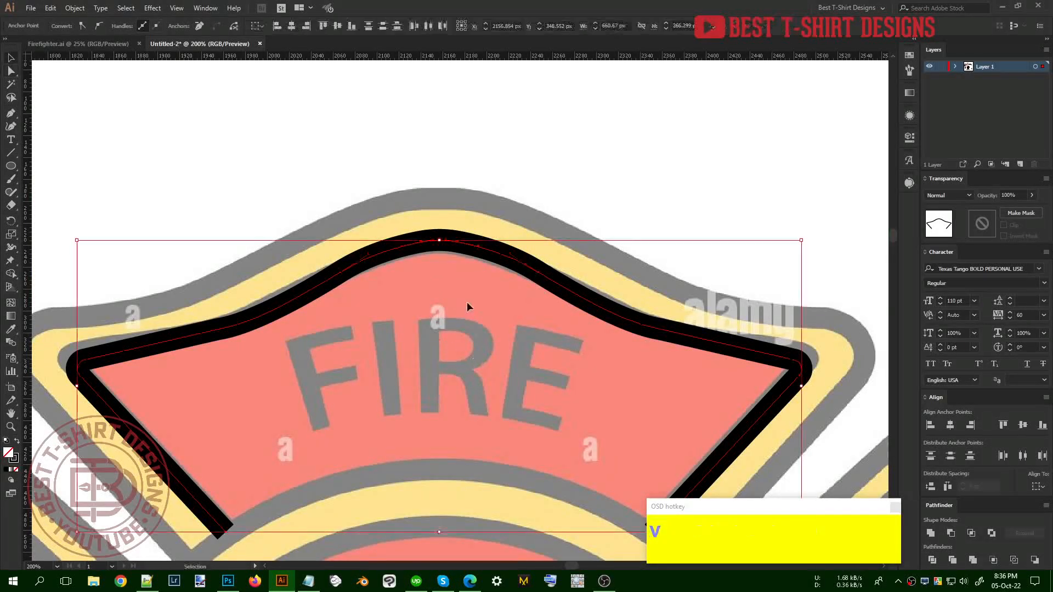
{"action": "left_click", "coordinate": [413, 146]}
{"action": "scroll", "coordinate": [413, 145], "scroll_direction": "down", "scroll_amount": 3, "text": "alt"}
Copy the top arch down to the bottom arm, centre it horizontally and shift it toward DEPT
{"action": "left_click", "coordinate": [453, 266]}
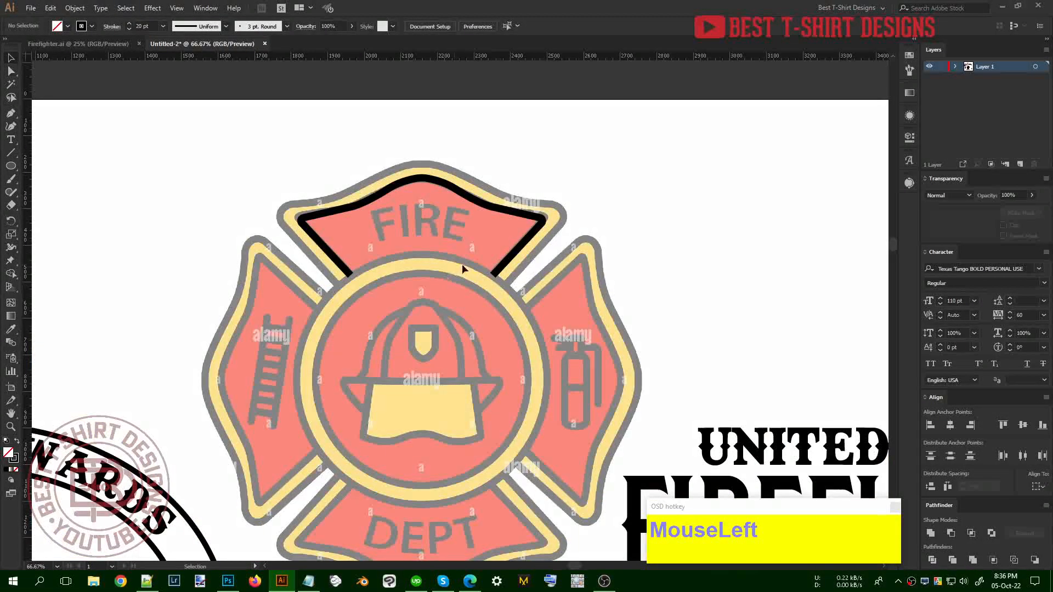
{"action": "scroll", "coordinate": [434, 233], "scroll_direction": "down", "scroll_amount": 3}
{"action": "left_click", "coordinate": [376, 127]}
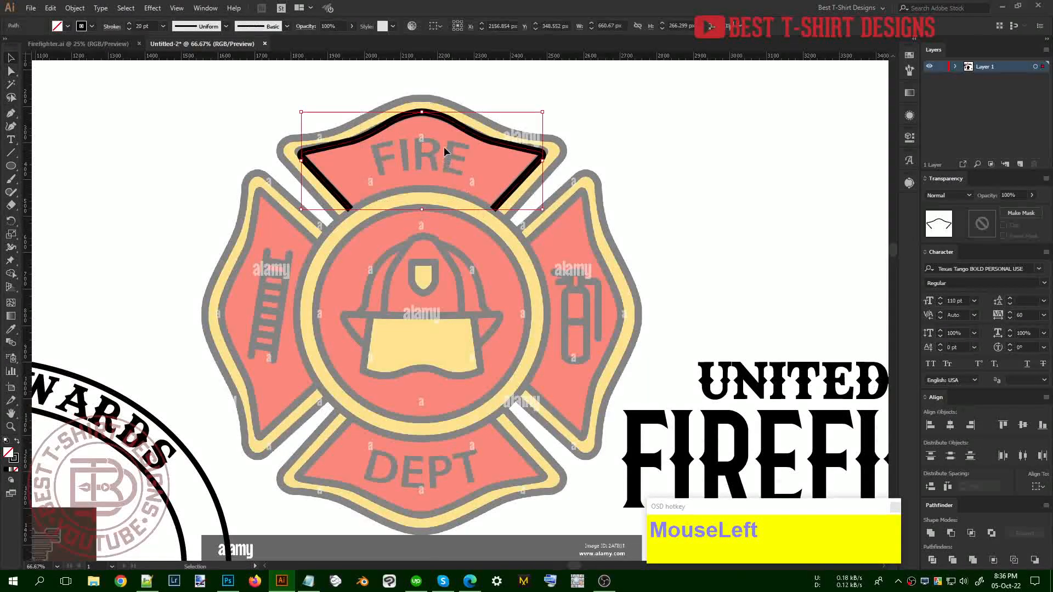
{"action": "left_click_drag", "start_coordinate": [450, 124], "coordinate": [408, 429]}
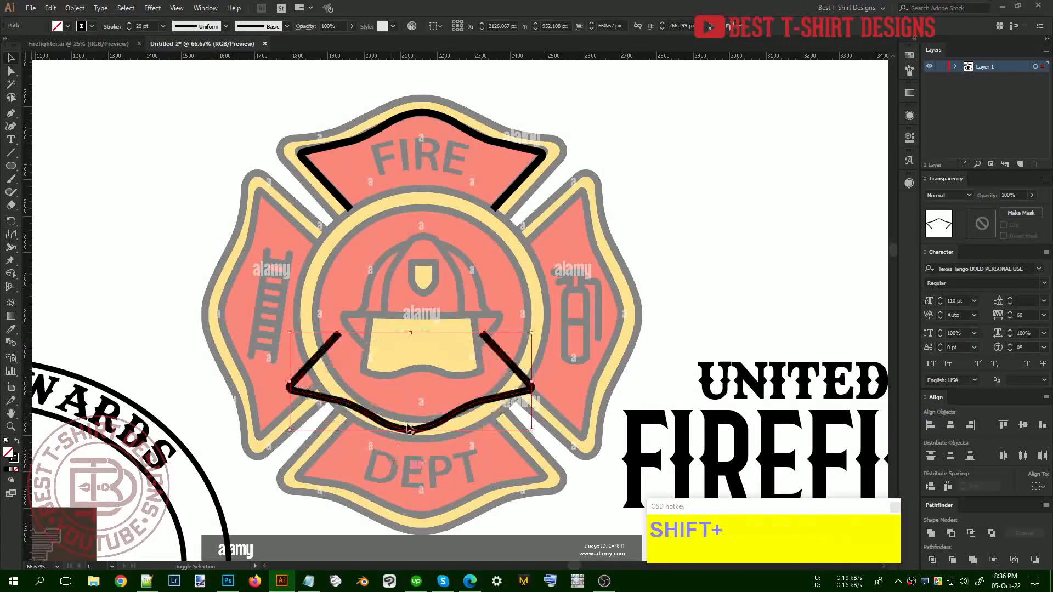
{"action": "left_click", "coordinate": [460, 130], "text": "shift"}
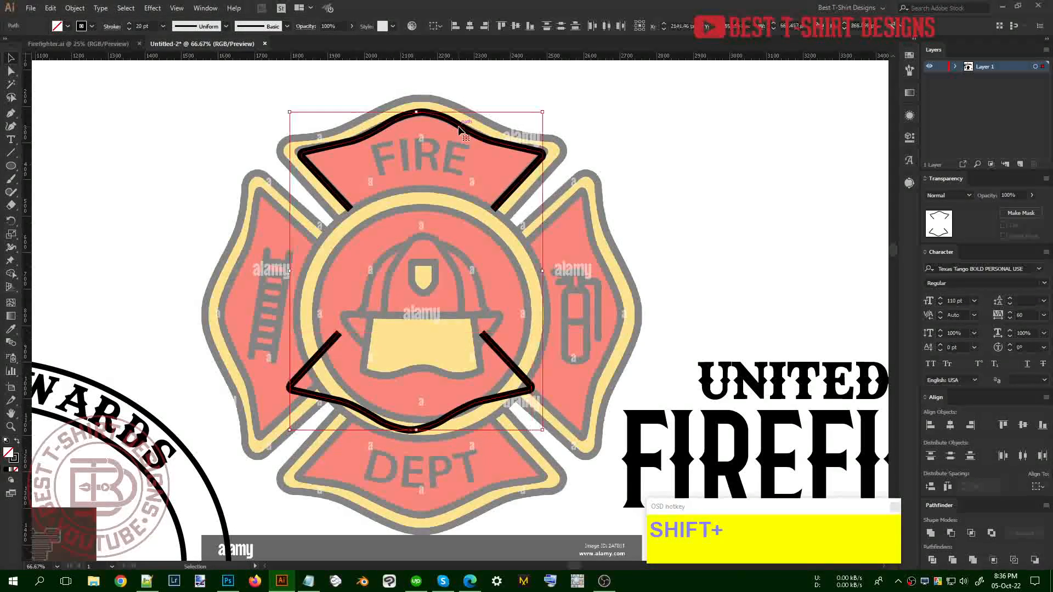
{"action": "left_click", "coordinate": [469, 27]}
{"action": "left_click_drag", "start_coordinate": [455, 405], "coordinate": [478, 462]}
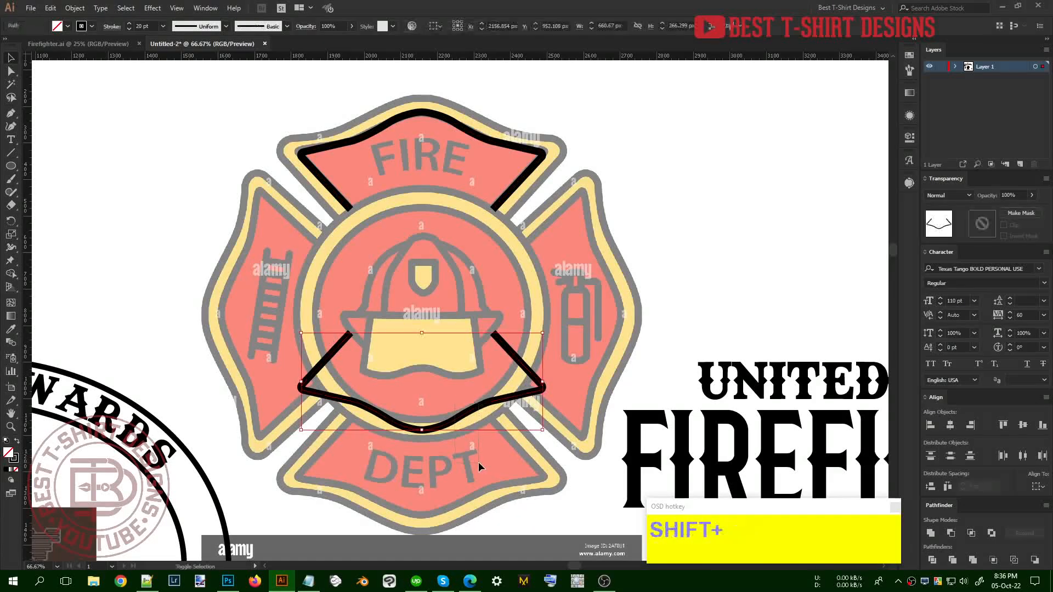
{"action": "key", "text": "shift+Down"}
{"action": "key", "text": "shift+Down"}
{"action": "key", "text": "shift+Down"}
{"action": "key", "text": "shift+Down"}
{"action": "key", "text": "shift+Down"}
{"action": "key", "text": "shift+Down"}
{"action": "key", "text": "shift+Down"}
{"action": "key", "text": "shift+Down"}
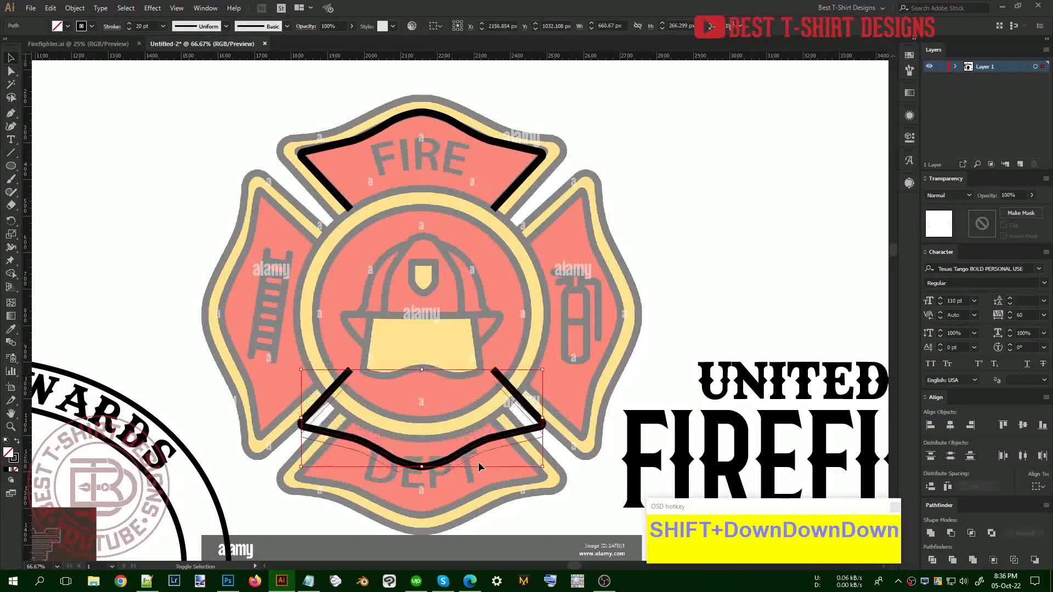
{"action": "key", "text": "shift+Down"}
{"action": "key", "text": "shift+Down"}
{"action": "key", "text": "shift+Down"}
{"action": "key", "text": "shift+Down"}
{"action": "key", "text": "shift+Down"}
{"action": "key", "text": "shift+Down"}
{"action": "key", "text": "shift+Down"}
{"action": "key", "text": "shift+Down"}
{"action": "key", "text": "shift+Down"}
{"action": "key", "text": "shift+Down"}
{"action": "key", "text": "shift+Down"}
{"action": "key", "text": "shift+Down"}
{"action": "key", "text": "shift+Down"}
{"action": "key", "text": "shift+Down"}
{"action": "key", "text": "shift+Down"}
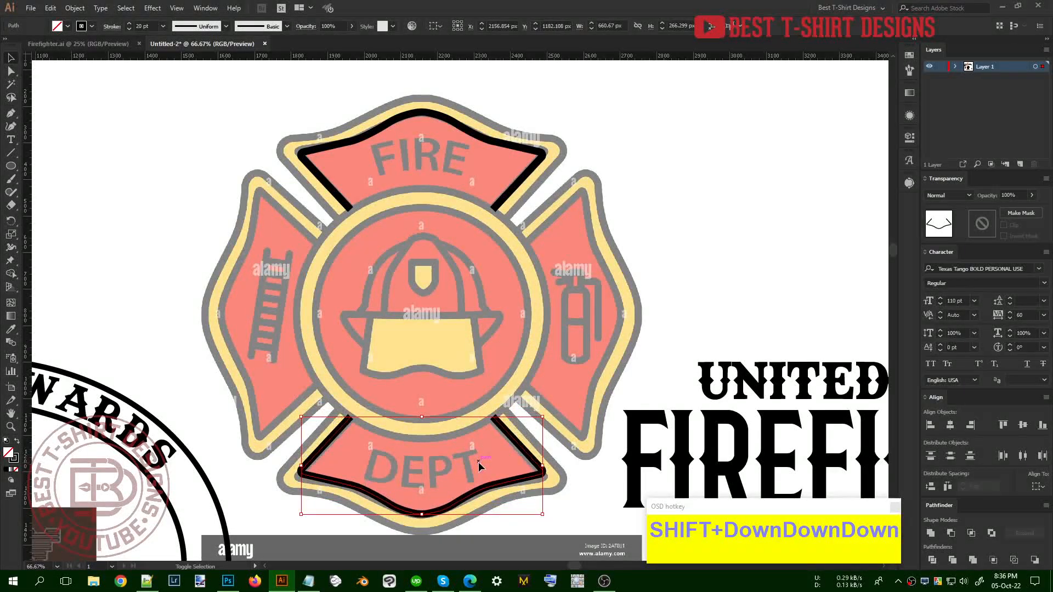
{"action": "key", "text": "shift+Down"}
Copy the top and bottom outlines and rotate the copies 90° onto the side arms
{"action": "scroll", "coordinate": [418, 301], "scroll_direction": "down", "scroll_amount": 1}
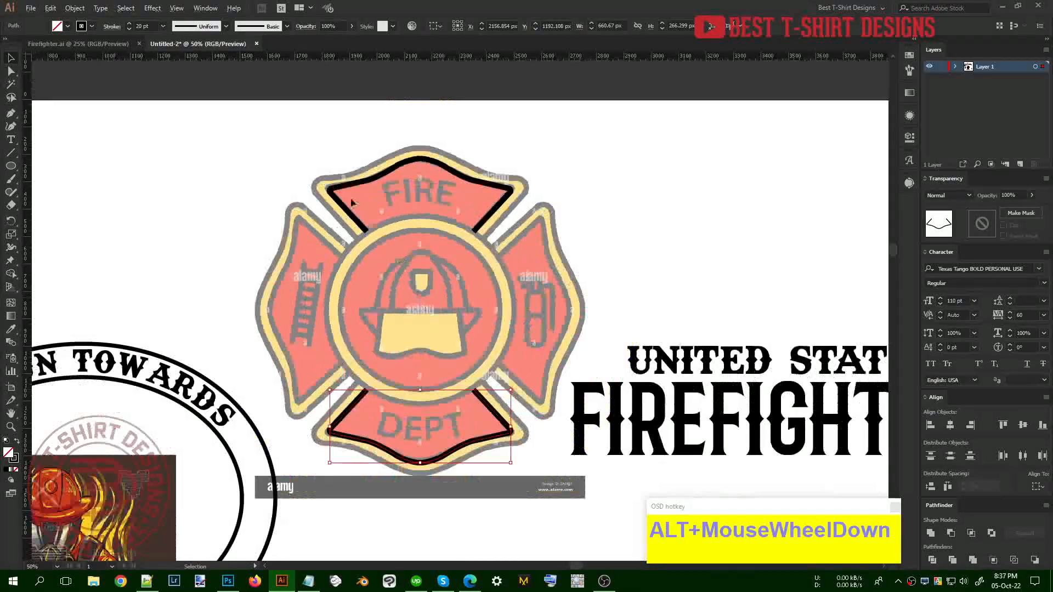
{"action": "left_click_drag", "start_coordinate": [321, 145], "coordinate": [491, 450]}
{"action": "key", "text": "ctrl+c"}
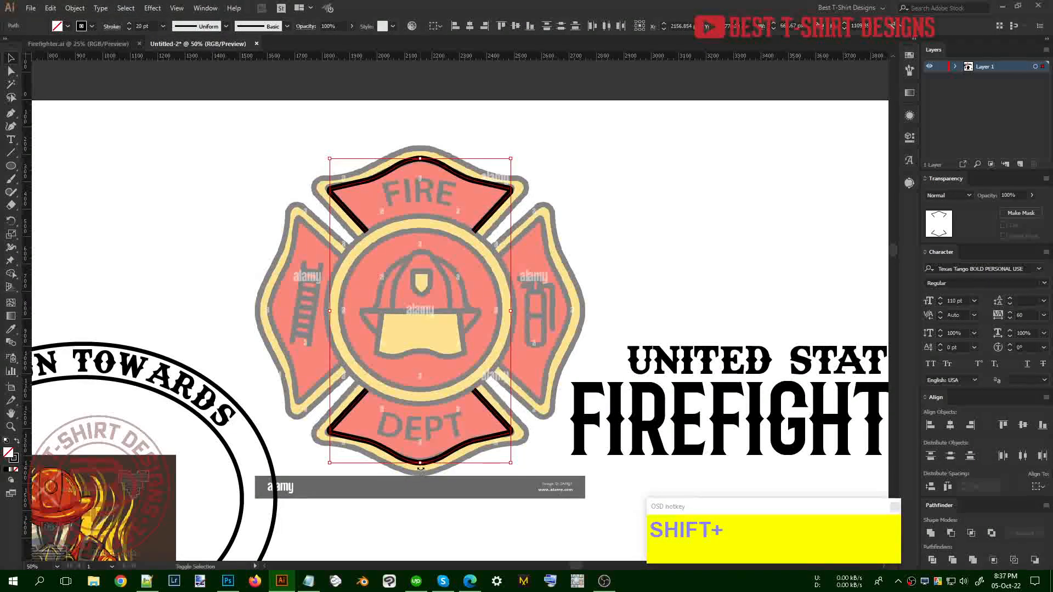
{"action": "left_click_drag", "start_coordinate": [420, 469], "coordinate": [613, 311]}
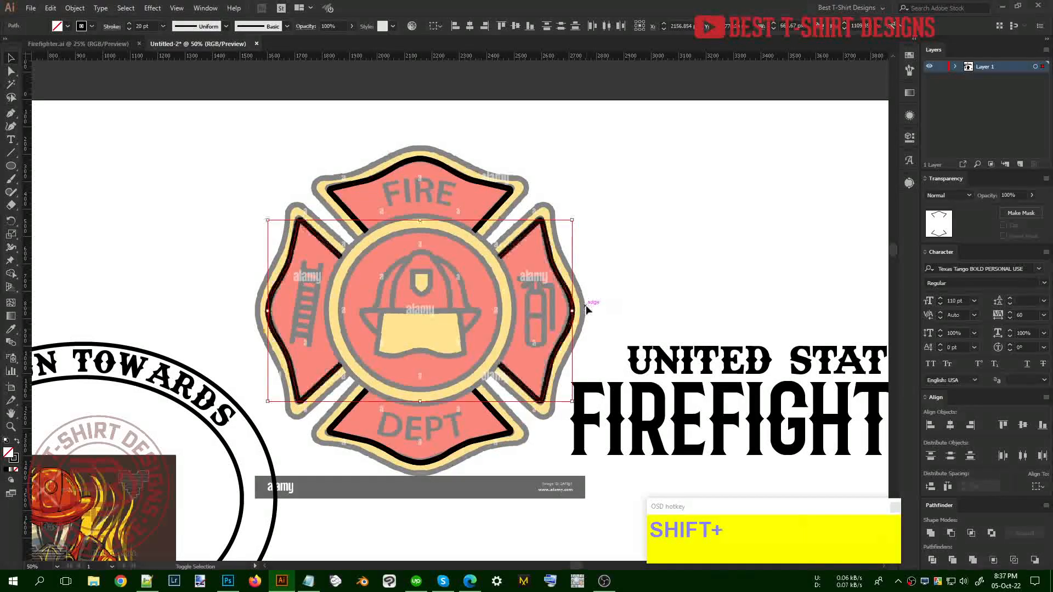
{"action": "left_click", "coordinate": [621, 293]}
{"action": "scroll", "coordinate": [455, 313], "scroll_direction": "up", "scroll_amount": 1}
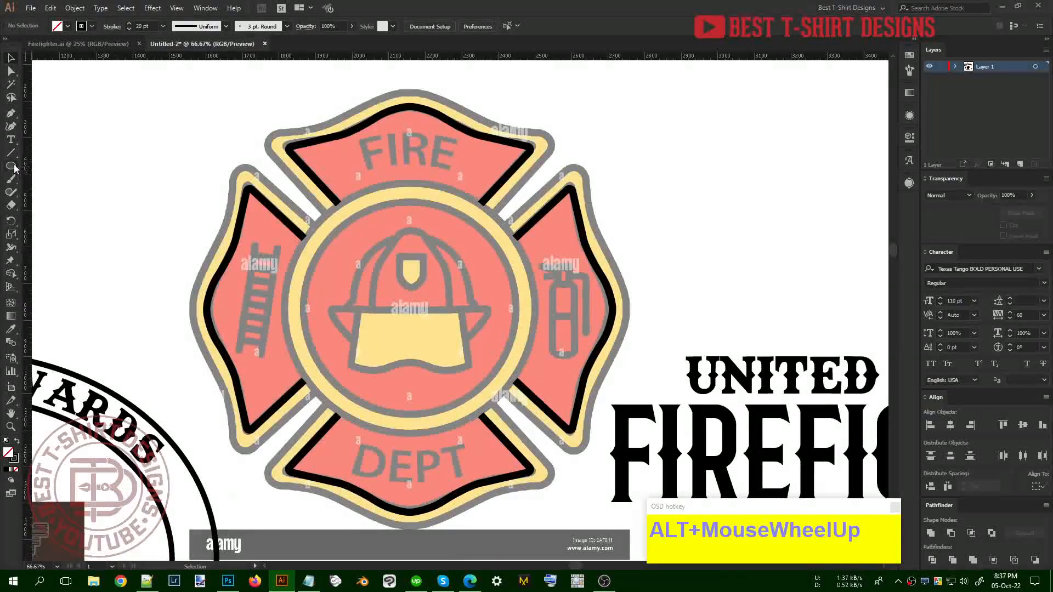
Draw a circle around the central medallion from its centre with the Ellipse tool
{"action": "left_click", "coordinate": [12, 166]}
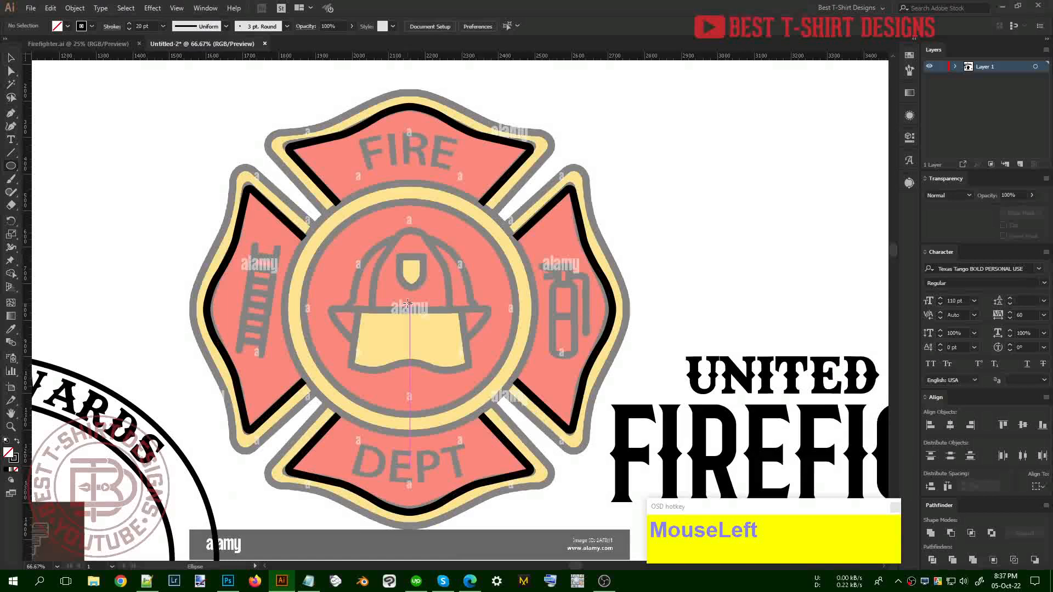
{"action": "left_click_drag", "start_coordinate": [409, 306], "coordinate": [538, 364]}
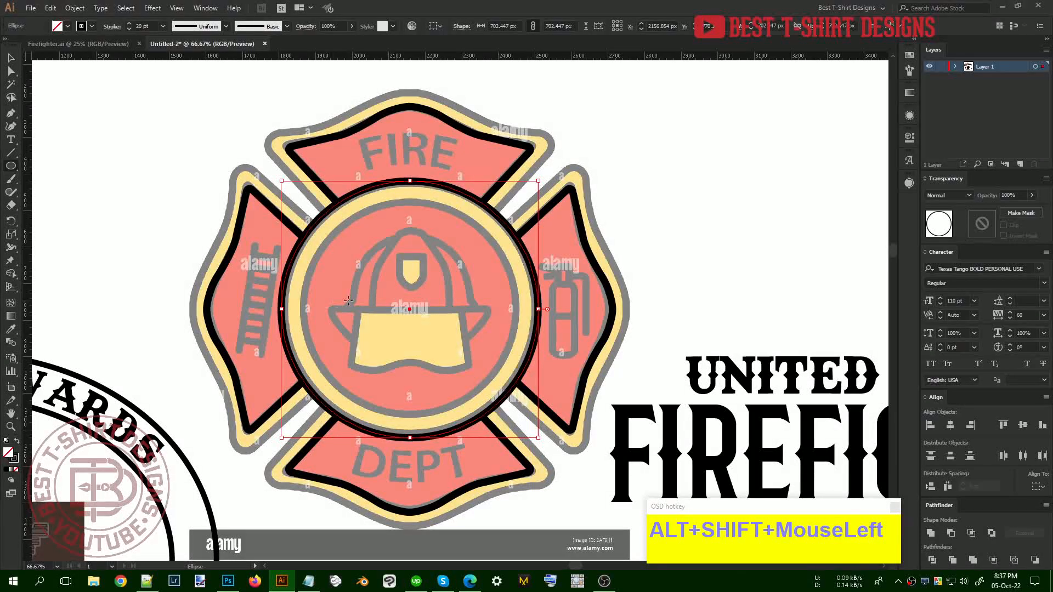
{"action": "key", "text": "v"}
Preview an offset outline for the whole traced emblem, then cancel it
{"action": "scroll", "coordinate": [377, 229], "scroll_direction": "down", "scroll_amount": 1, "text": "alt"}
{"action": "left_click", "coordinate": [274, 155]}
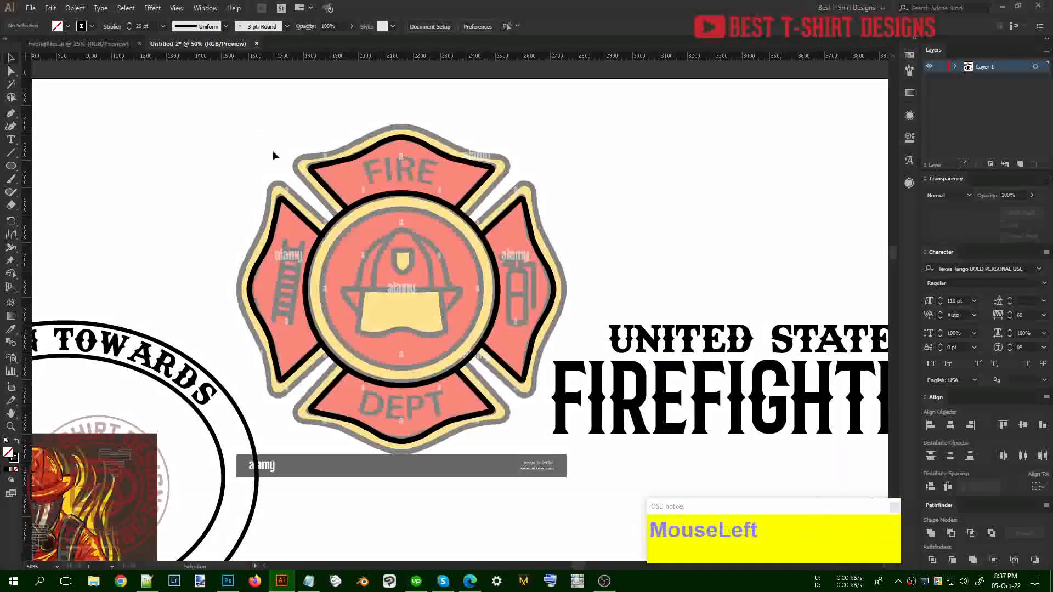
{"action": "left_click_drag", "start_coordinate": [252, 130], "coordinate": [533, 412]}
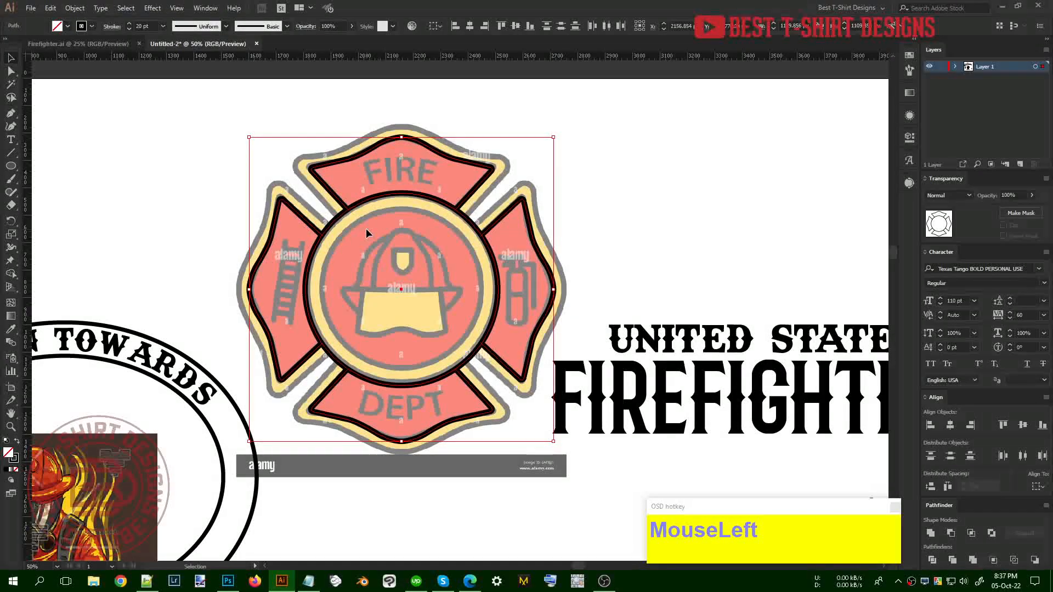
{"action": "key", "text": "ctrl+alt+f"}
{"action": "left_click", "coordinate": [146, 200]}
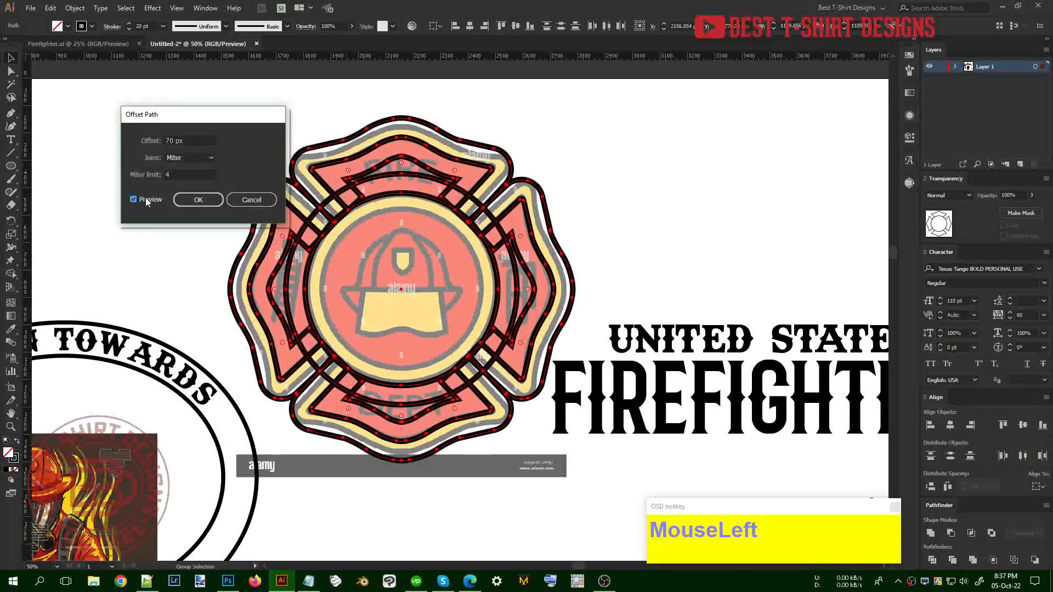
{"action": "left_click", "coordinate": [252, 200]}
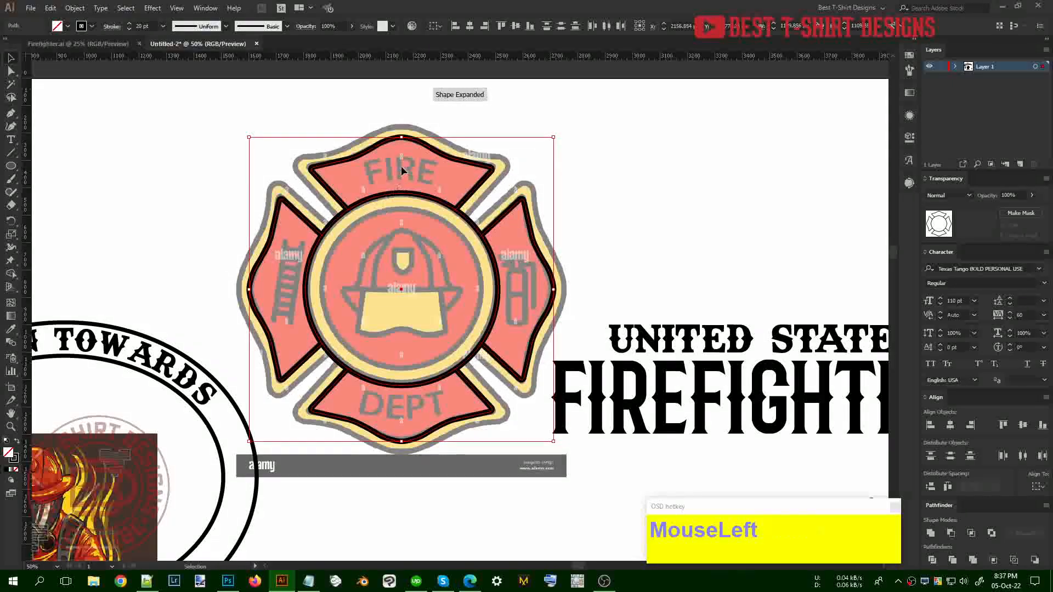
Offset the medallion circle by -60 px to add an inner circle
{"action": "scroll", "coordinate": [402, 171], "scroll_direction": "up", "scroll_amount": 1}
{"action": "left_click", "coordinate": [420, 208]}
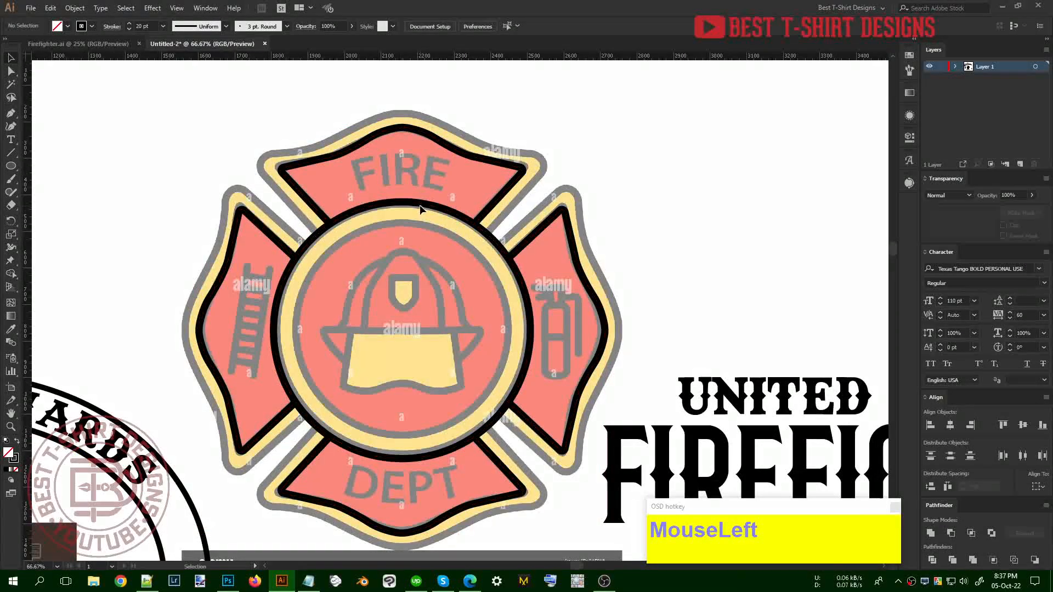
{"action": "left_click", "coordinate": [421, 207]}
{"action": "key", "text": "ctrl+alt+f"}
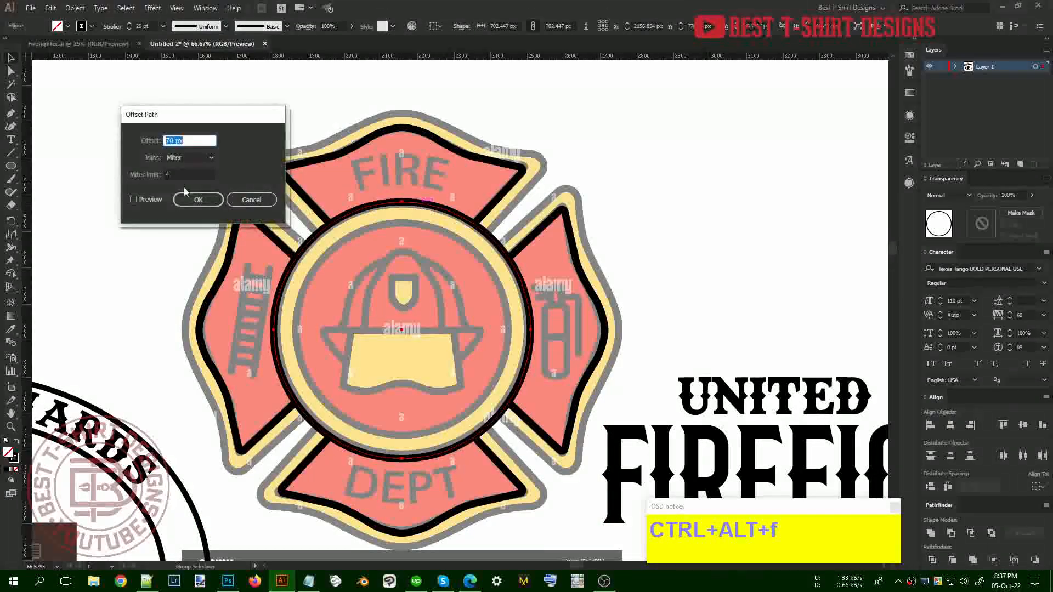
{"action": "left_click", "coordinate": [147, 199]}
{"action": "scroll", "coordinate": [190, 137], "scroll_direction": "down", "scroll_amount": 9}
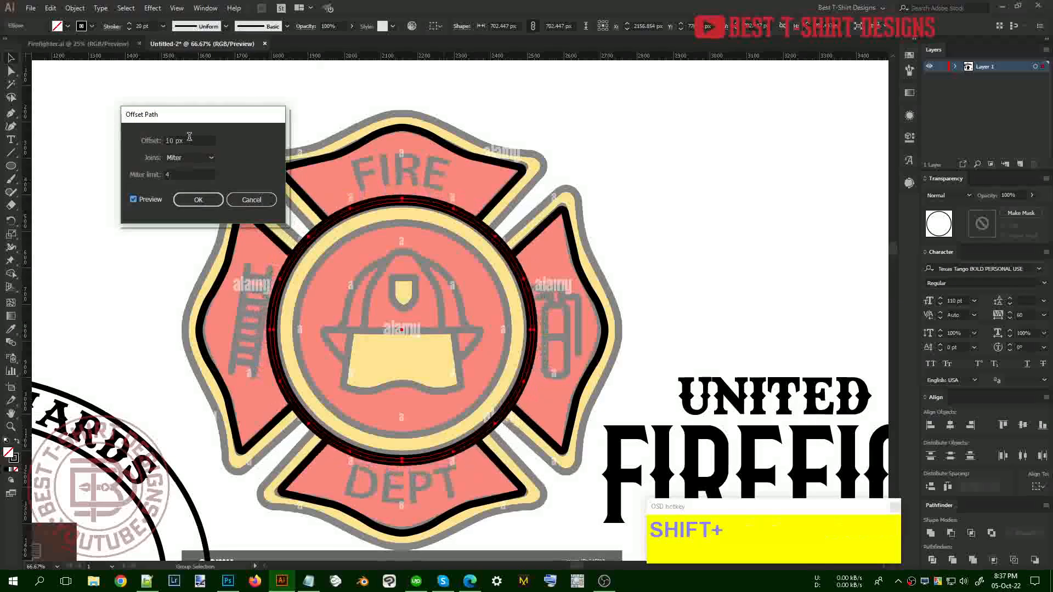
{"action": "scroll", "coordinate": [189, 136], "scroll_direction": "down", "scroll_amount": 4, "text": "shift"}
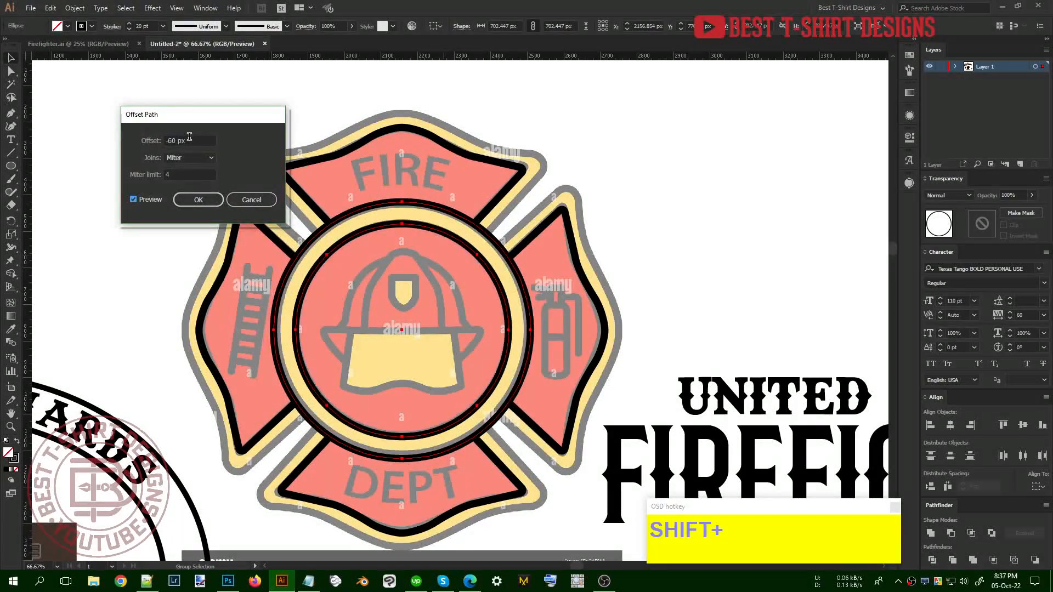
{"action": "left_click", "coordinate": [197, 198]}
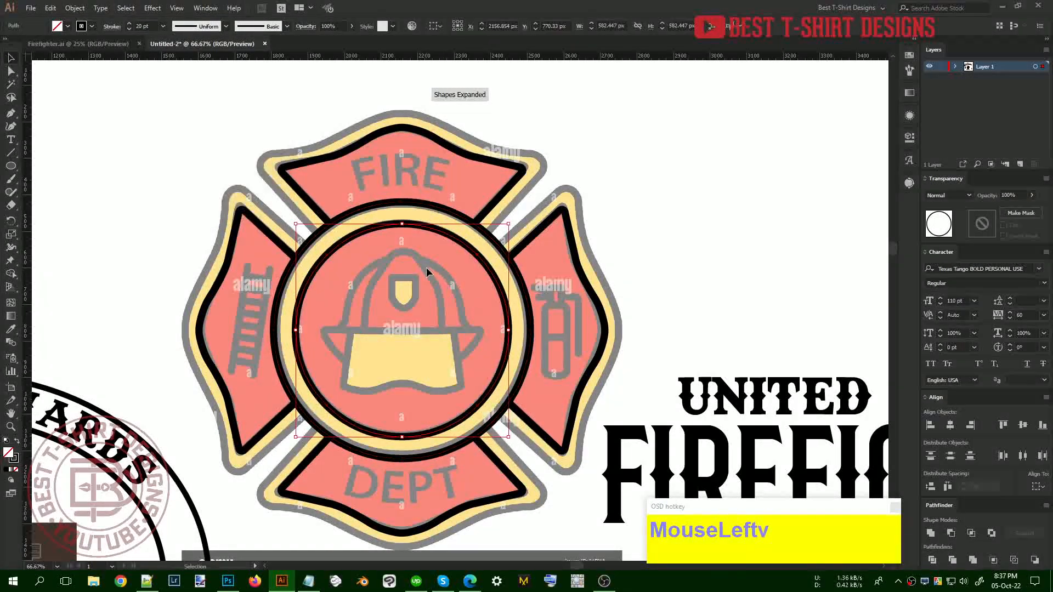
{"action": "left_click", "coordinate": [524, 209]}
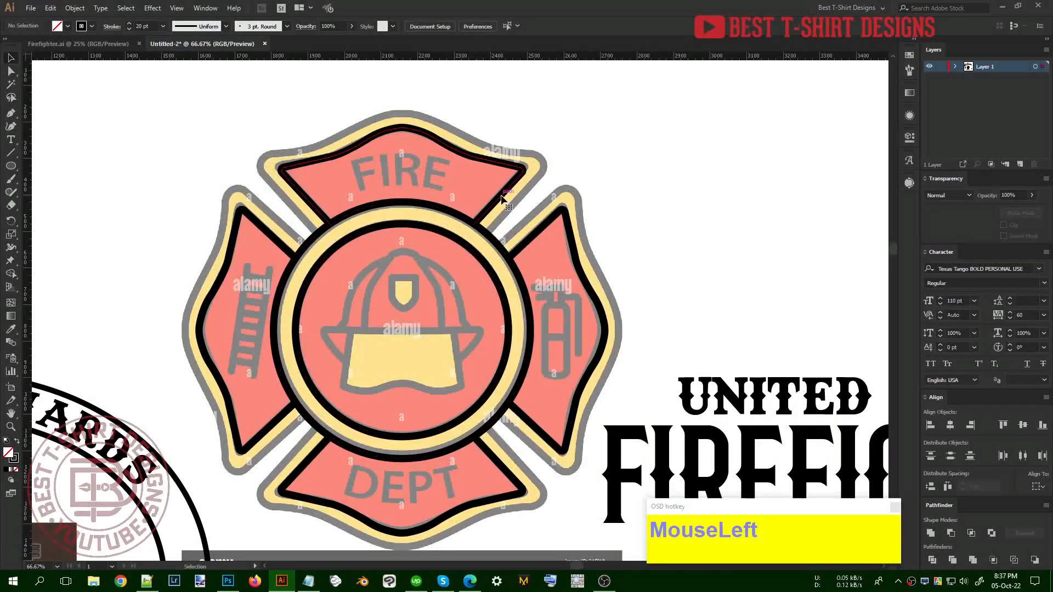
{"action": "left_click", "coordinate": [502, 198]}
{"action": "key", "text": "ctrl+alt+f"}
Apply a 33 px Offset Path to the top arm outline, doubling the line around FIRE
{"action": "left_click", "coordinate": [140, 199]}
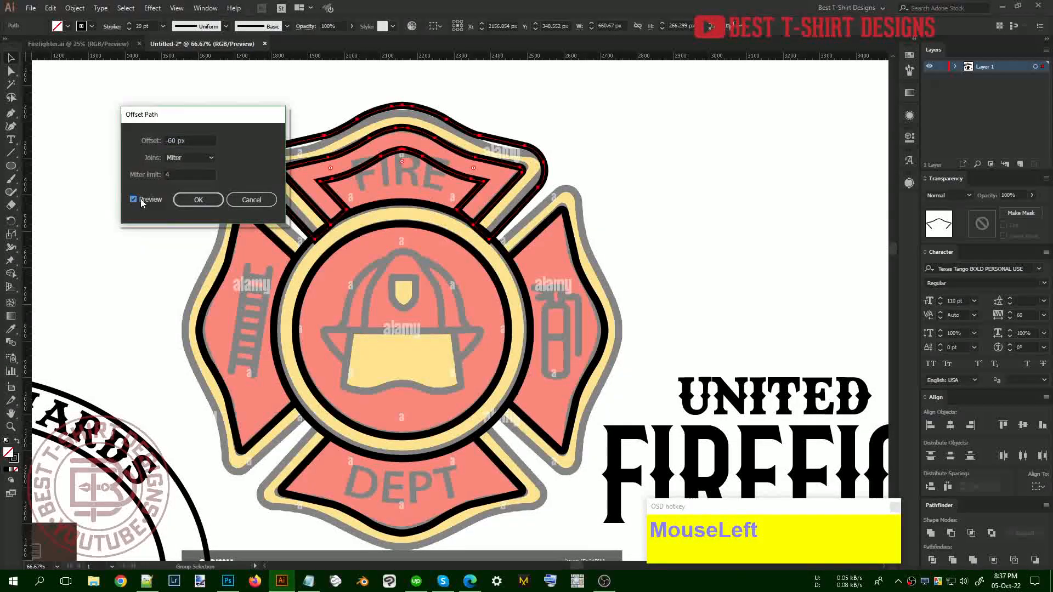
{"action": "scroll", "coordinate": [172, 140], "scroll_direction": "down", "scroll_amount": 5}
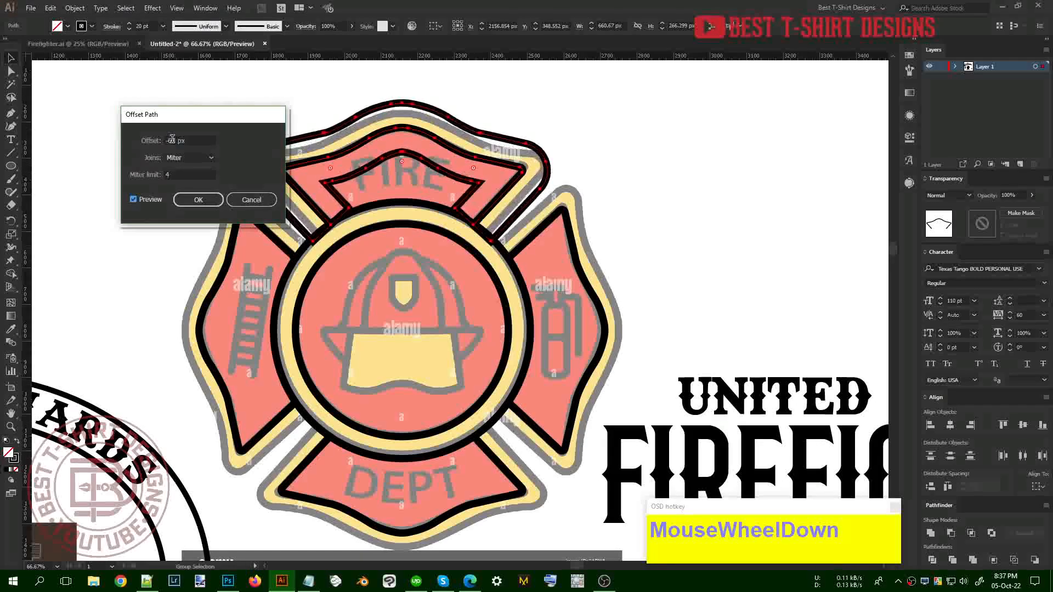
{"action": "scroll", "coordinate": [172, 140], "scroll_direction": "down", "scroll_amount": 4}
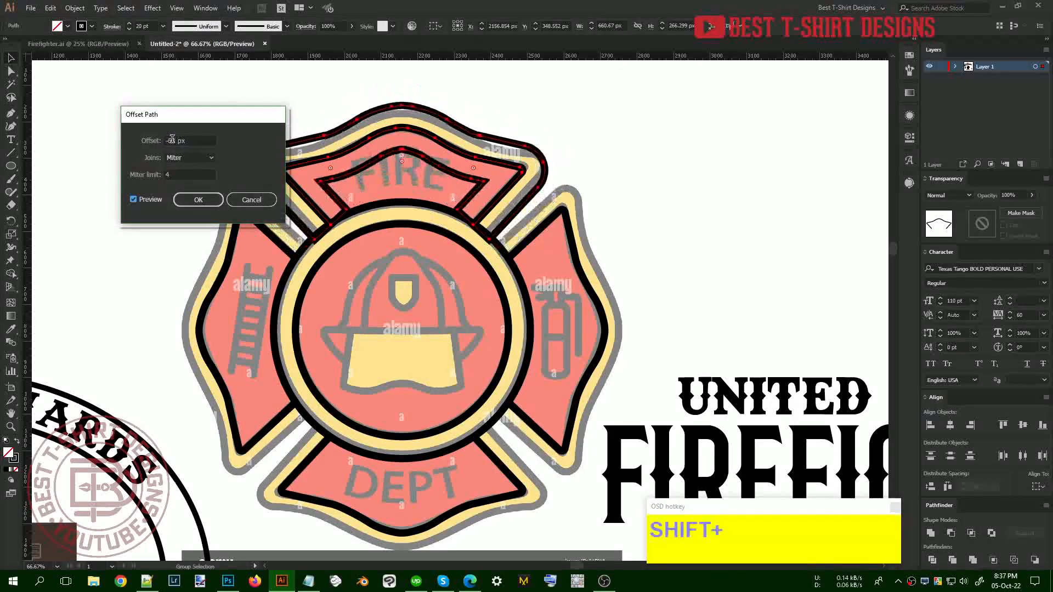
{"action": "scroll", "coordinate": [172, 141], "scroll_direction": "up", "scroll_amount": 3}
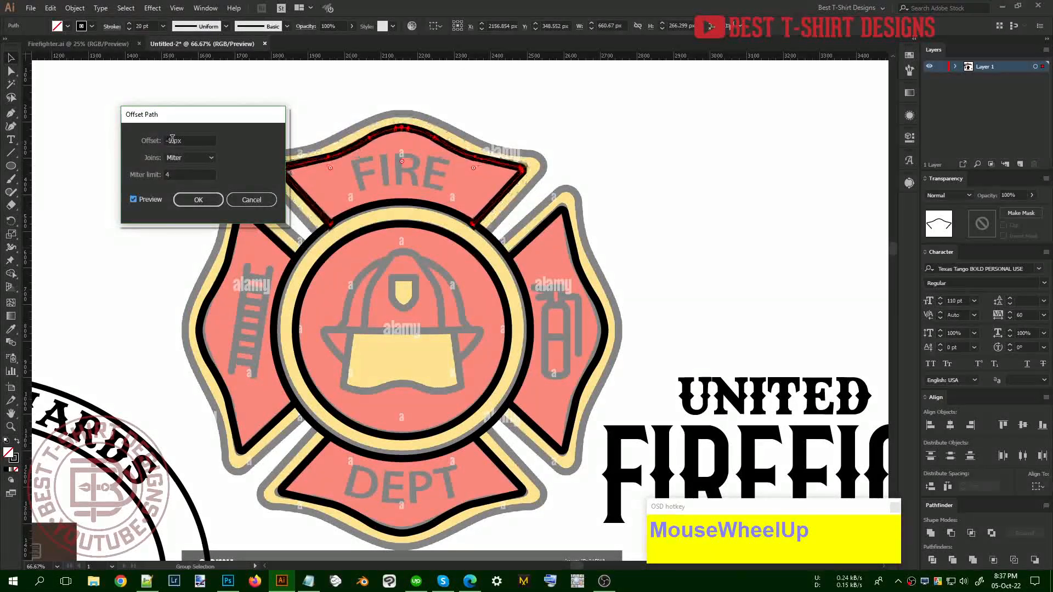
{"action": "scroll", "coordinate": [172, 141], "scroll_direction": "up", "scroll_amount": 3}
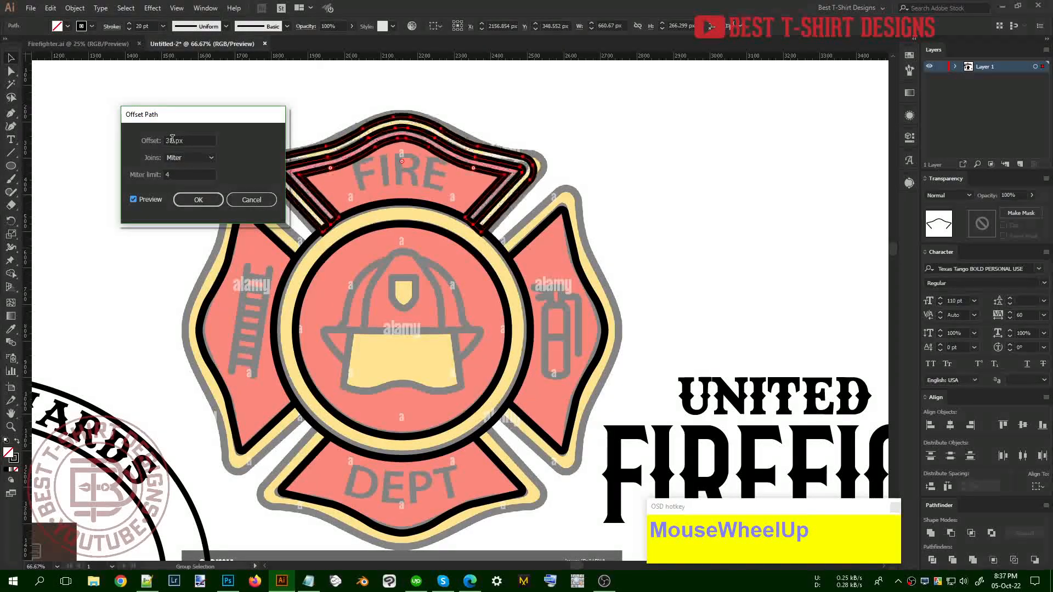
{"action": "left_click", "coordinate": [198, 200]}
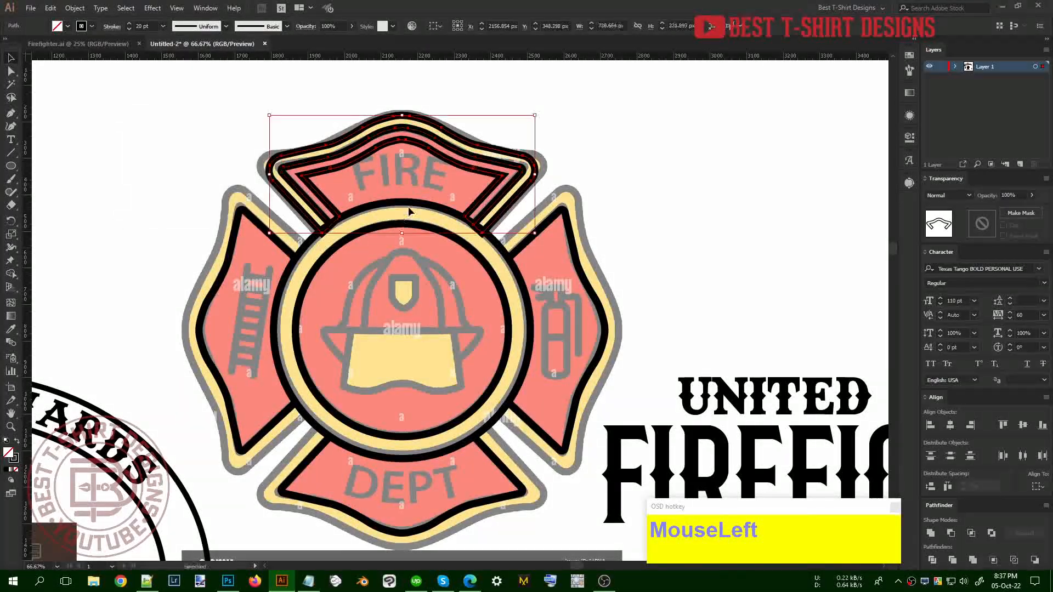
{"action": "scroll", "coordinate": [415, 167], "scroll_direction": "up", "scroll_amount": 1, "text": "alt"}
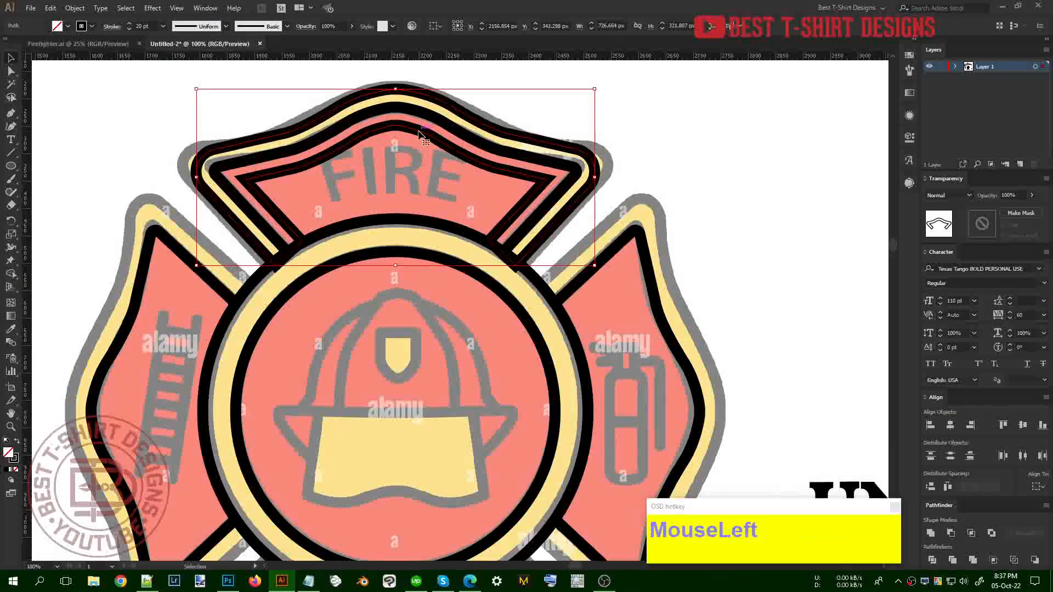
In isolation mode, delete the inner top segment, the small arc above FIRE and the inner right diagonal
{"action": "double_click", "coordinate": [415, 132]}
{"action": "key", "text": "a"}
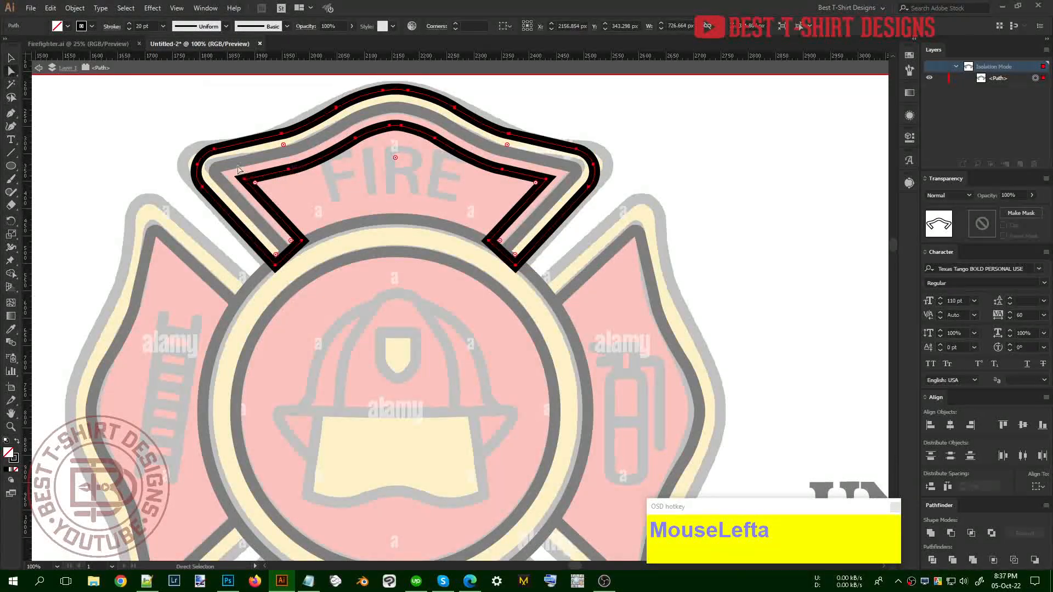
{"action": "left_click_drag", "start_coordinate": [525, 193], "coordinate": [525, 193]}
{"action": "key", "text": "Delete"}
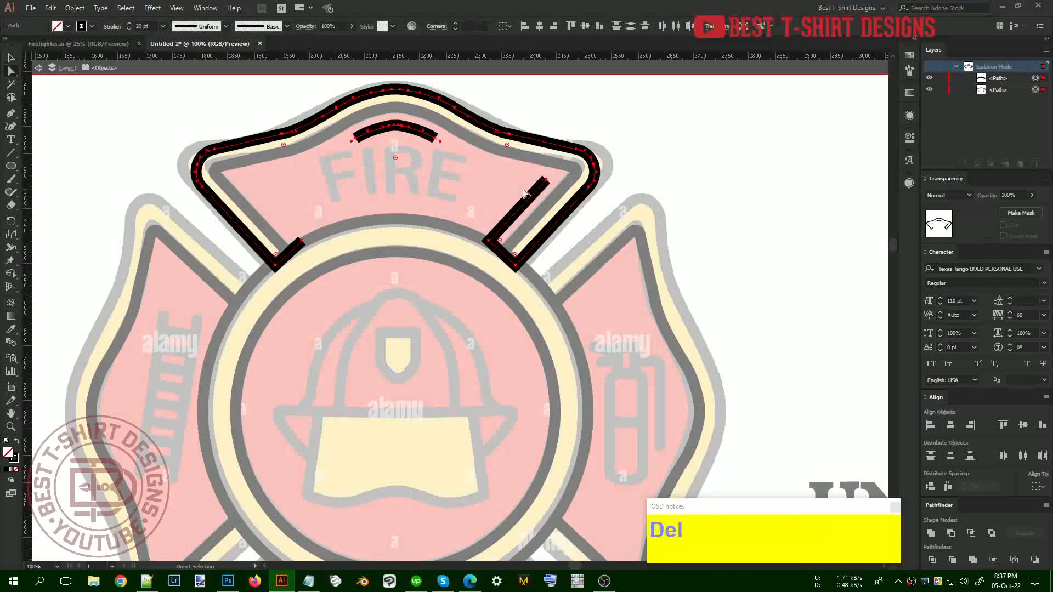
{"action": "left_click_drag", "start_coordinate": [454, 172], "coordinate": [351, 119]}
{"action": "key", "text": "Delete"}
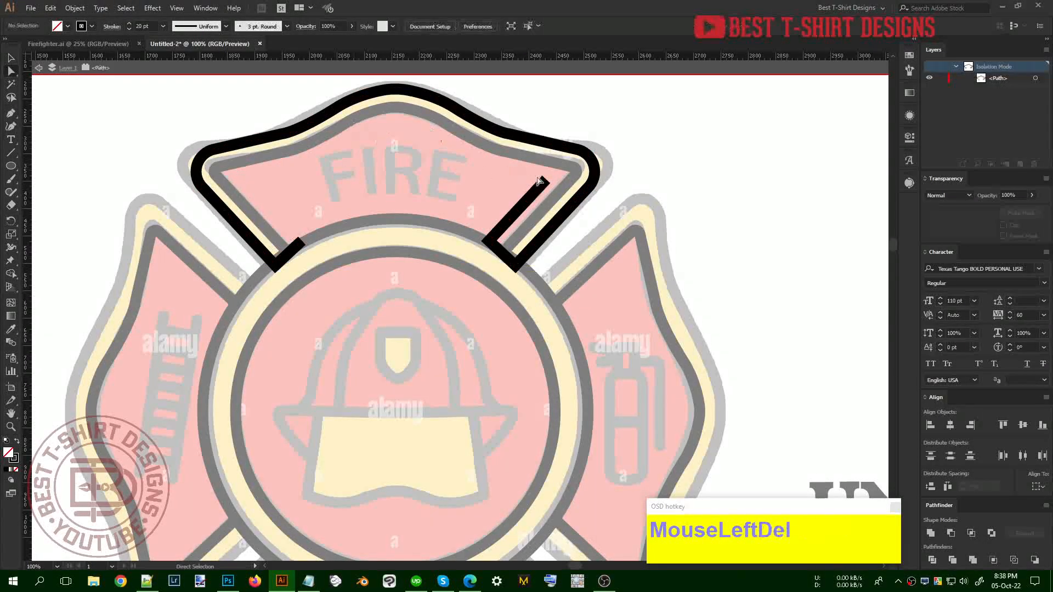
{"action": "left_click", "coordinate": [546, 182]}
{"action": "key", "text": "Delete"}
Delete the short connectors on both sides, then exit isolation mode
{"action": "left_click", "coordinate": [497, 245]}
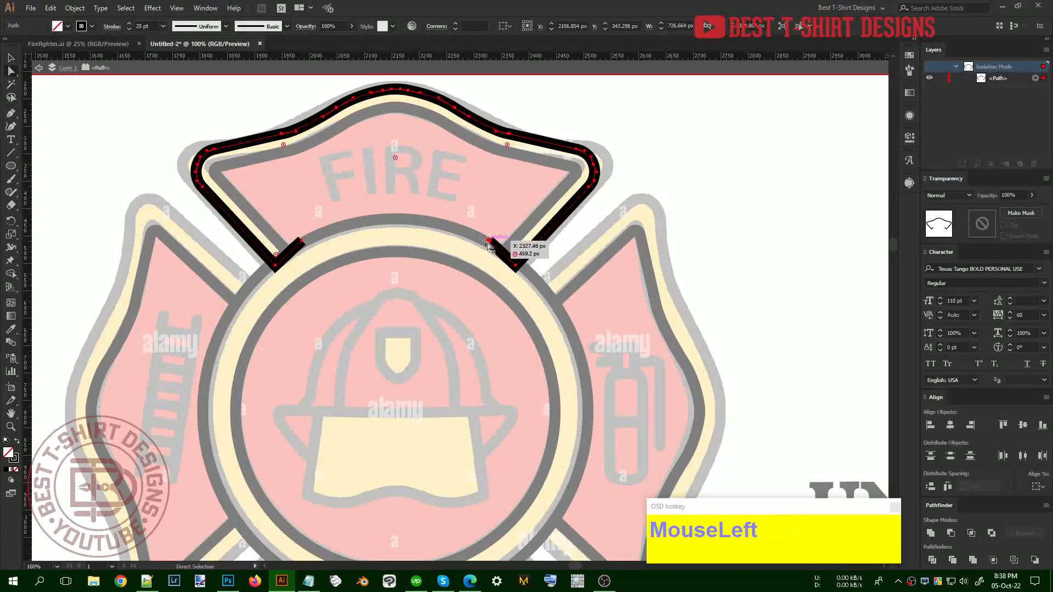
{"action": "key", "text": "Delete"}
{"action": "left_click", "coordinate": [304, 245]}
{"action": "key", "text": "Delete"}
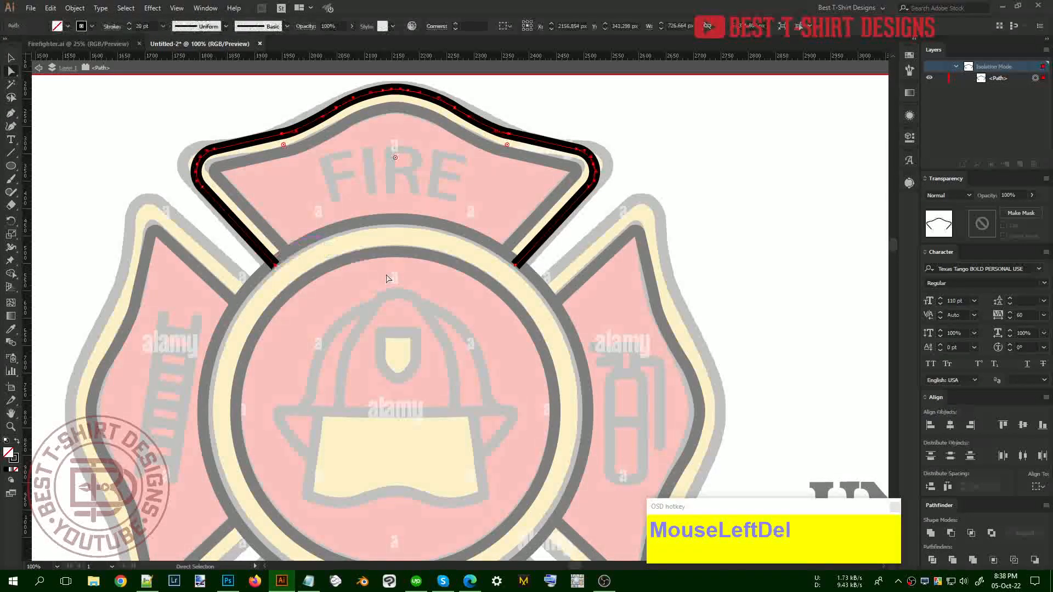
{"action": "key", "text": "v"}
{"action": "scroll", "coordinate": [412, 170], "scroll_direction": "down", "scroll_amount": 2, "text": "alt"}
{"action": "double_click", "coordinate": [413, 170]}
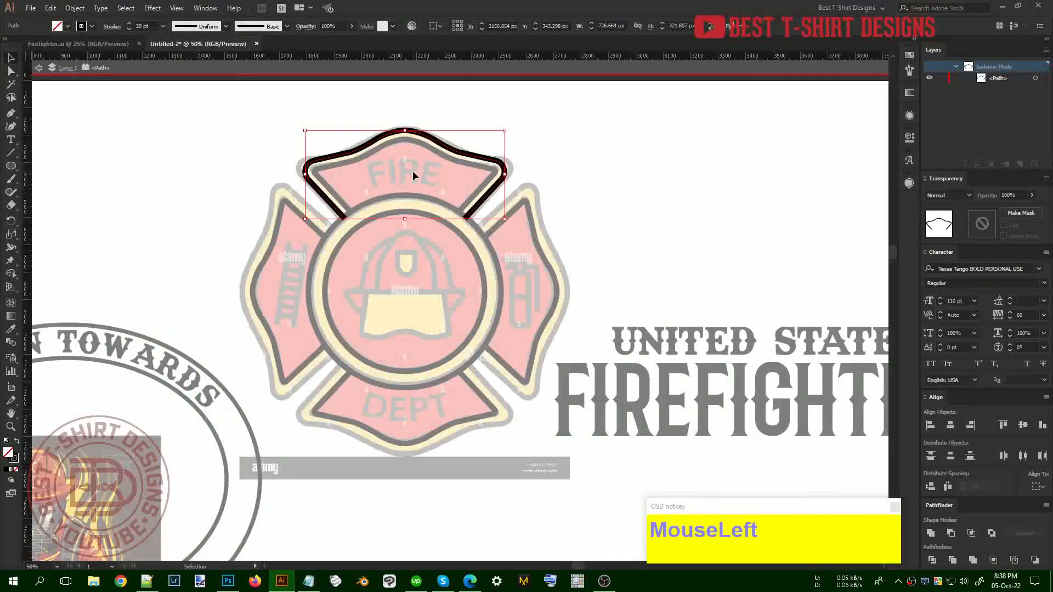
Delete the DEPT, right and left arm outlines
{"action": "left_click_drag", "start_coordinate": [435, 420], "coordinate": [493, 438]}
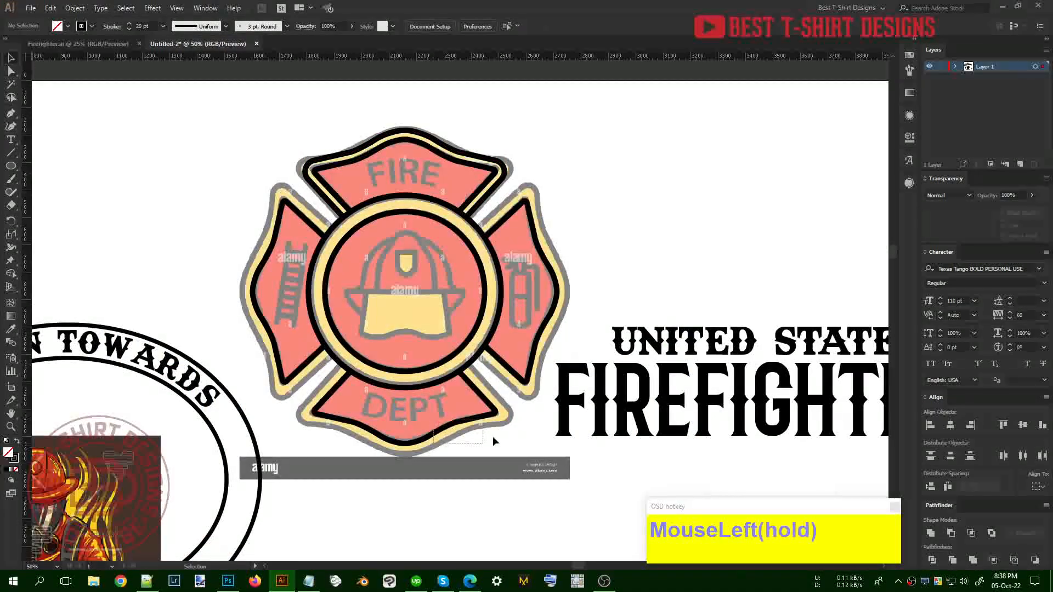
{"action": "left_click", "coordinate": [520, 378], "text": "shift"}
{"action": "left_click", "coordinate": [305, 369], "text": "shift"}
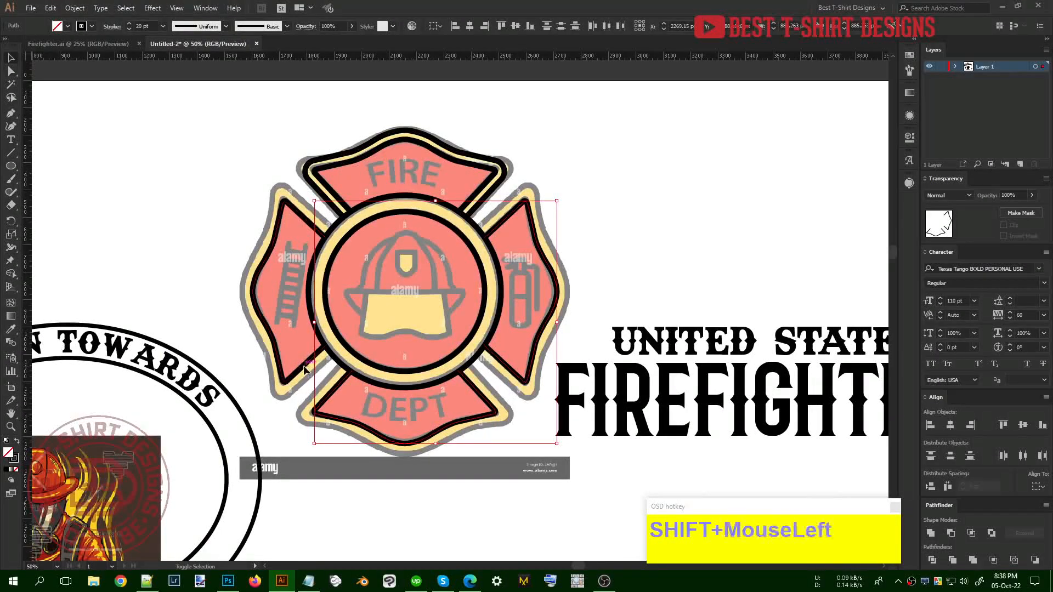
{"action": "key", "text": "shift+Delete"}
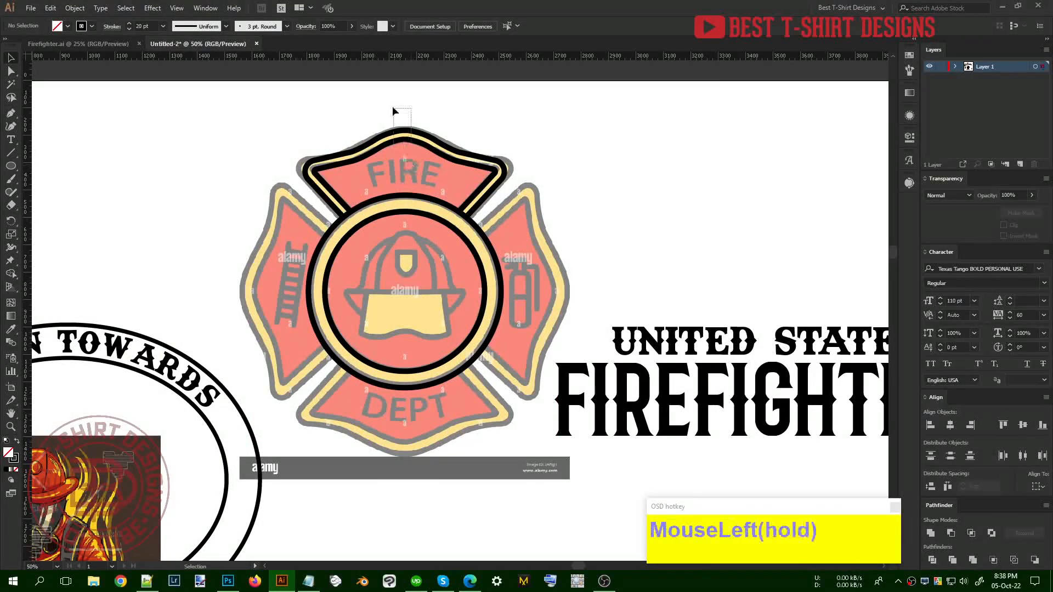
Group the FIRE banner outline and duplicate it down onto the DEPT arm, nudging it into place
{"action": "left_click_drag", "start_coordinate": [395, 108], "coordinate": [485, 124]}
{"action": "key", "text": "ctrl+g"}
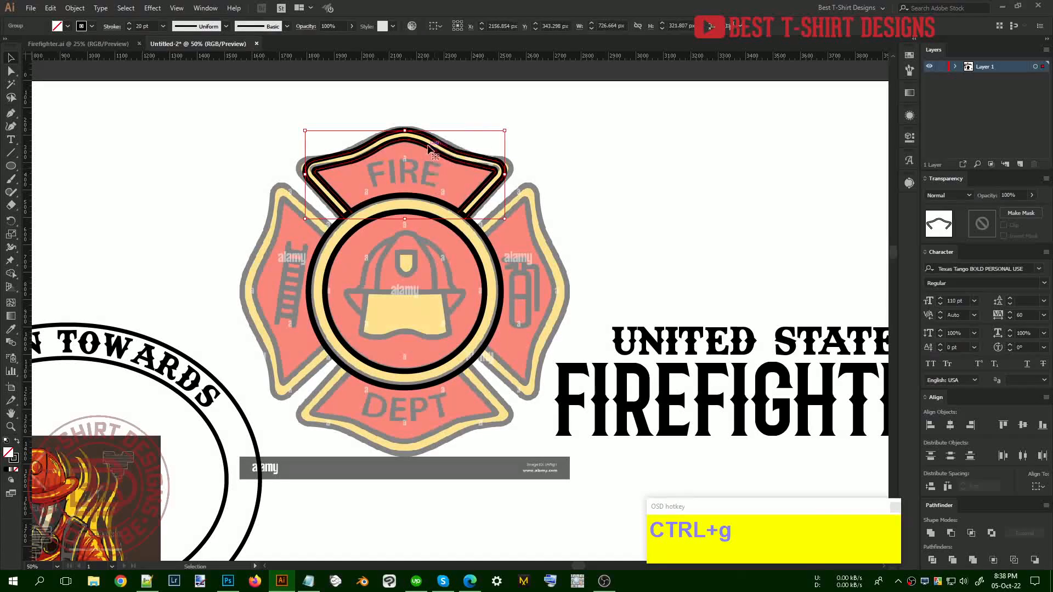
{"action": "left_click_drag", "start_coordinate": [430, 149], "coordinate": [407, 445]}
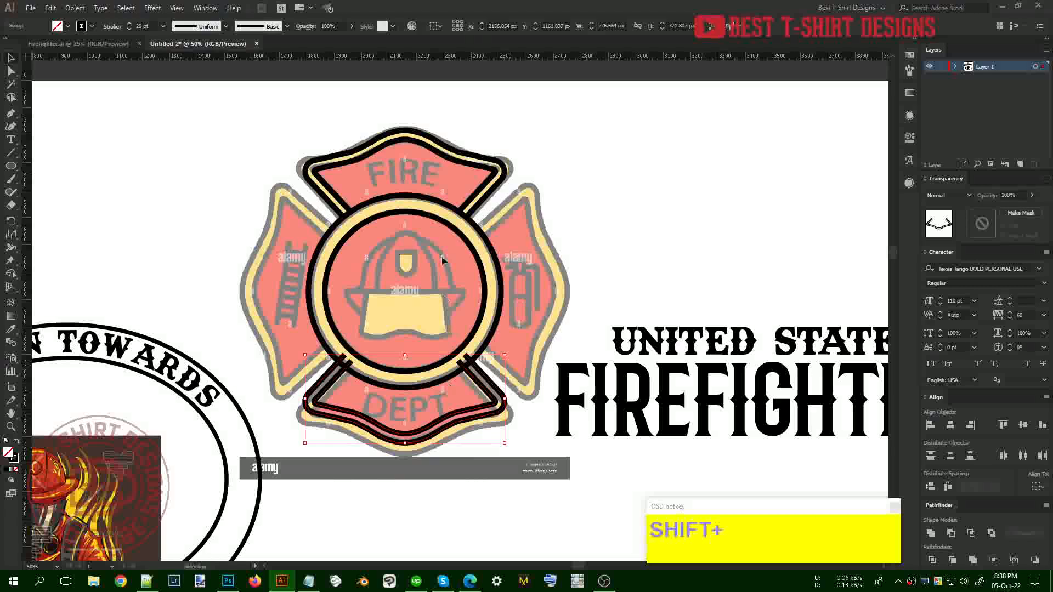
{"action": "left_click", "coordinate": [462, 209], "text": "shift"}
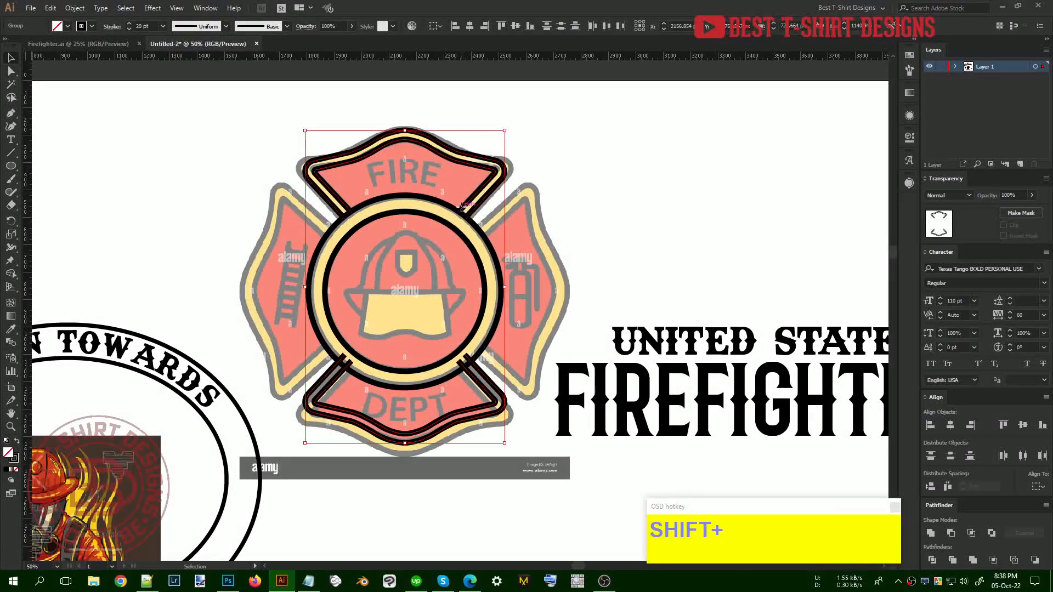
{"action": "left_click", "coordinate": [413, 324]}
{"action": "left_click", "coordinate": [446, 439]}
{"action": "key", "text": "shift+Down"}
{"action": "key", "text": "shift+Down"}
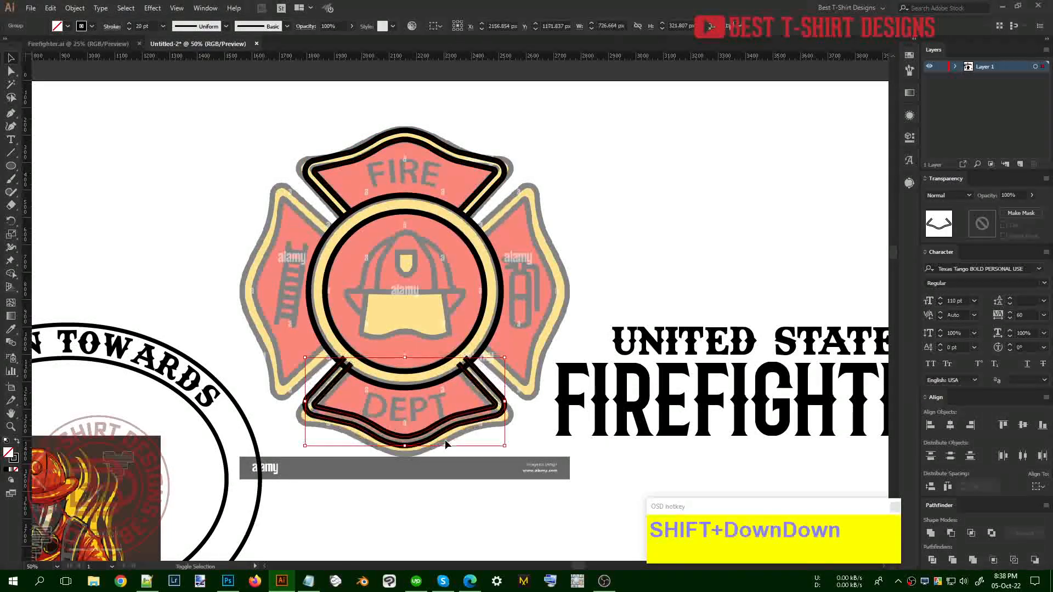
{"action": "key", "text": "shift+Down"}
{"action": "key", "text": "shift+Down"}
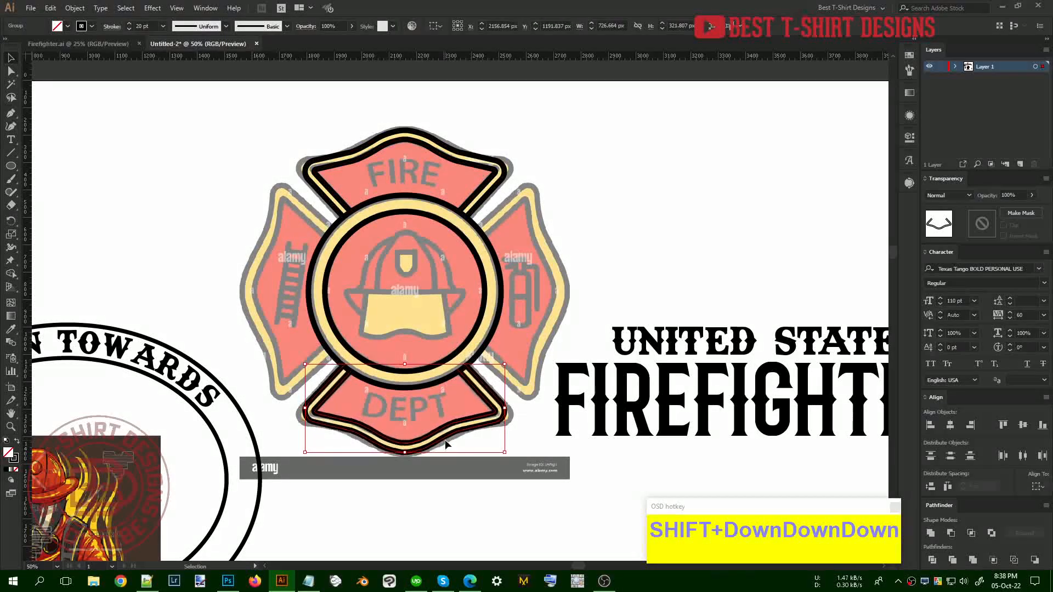
Copy the top and bottom arm outlines and rotate the copy 90° onto the side arms
{"action": "left_click", "coordinate": [477, 207], "text": "shift"}
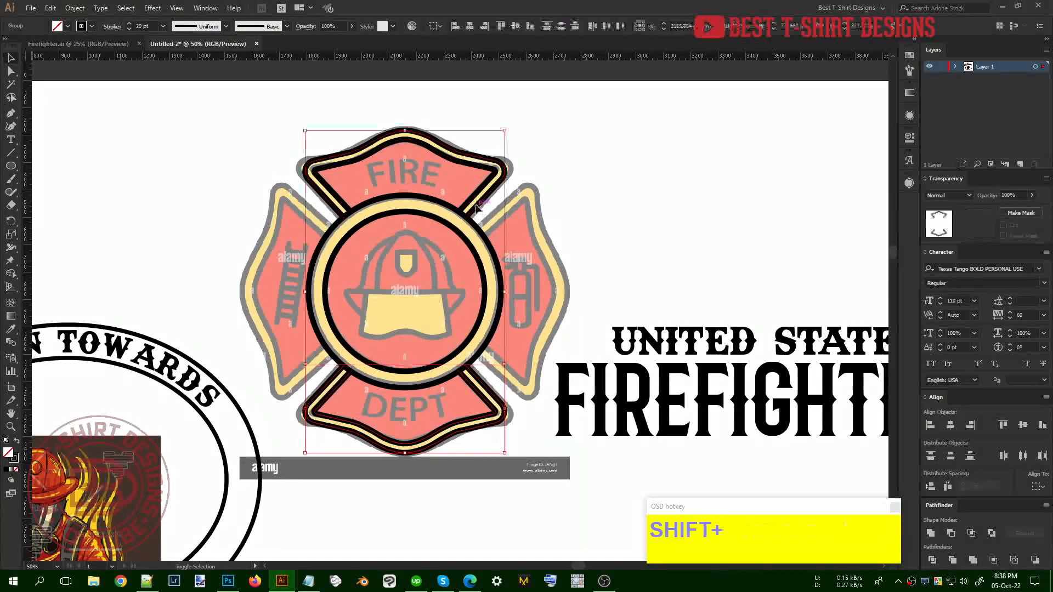
{"action": "key", "text": "a"}
{"action": "key", "text": "ctrl+c"}
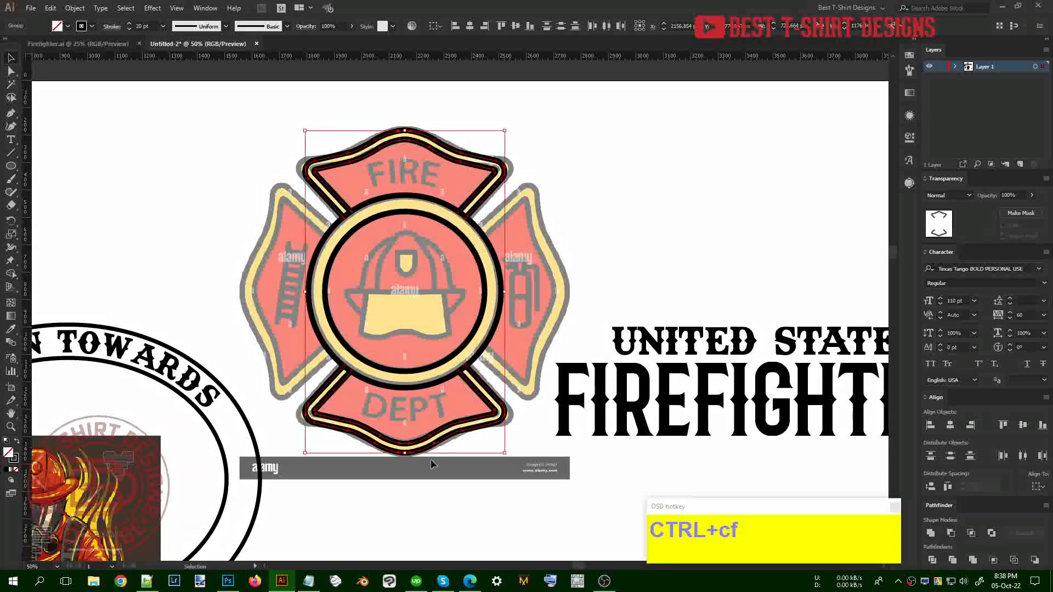
{"action": "left_click_drag", "start_coordinate": [404, 457], "coordinate": [610, 287]}
{"action": "left_click", "coordinate": [657, 226]}
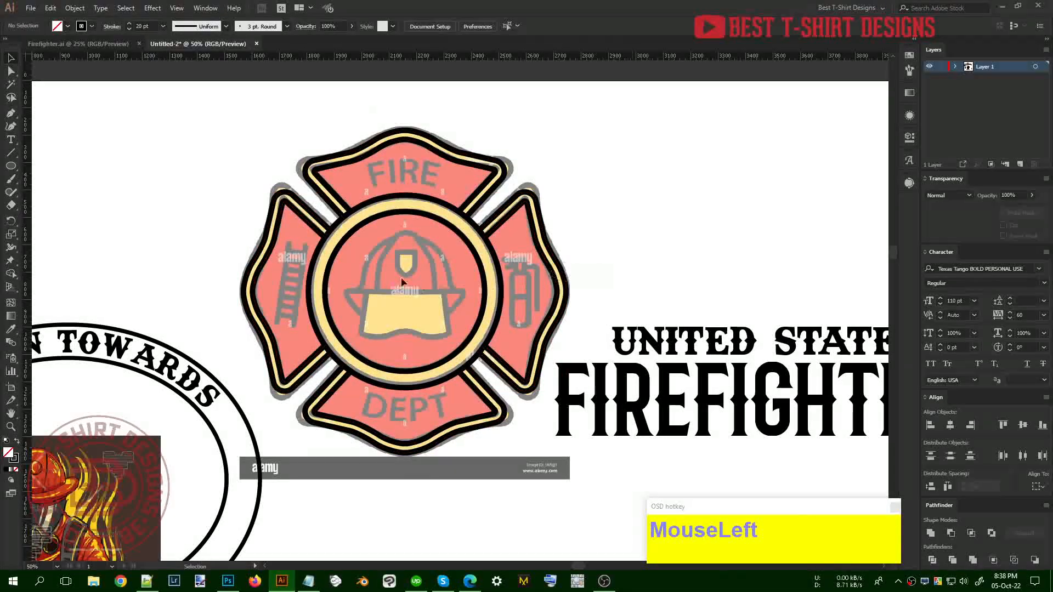
Select the traced badge outline without the WE RUN TOWARDS ring, move it off the reference, and group it
{"action": "scroll", "coordinate": [437, 168], "scroll_direction": "down", "scroll_amount": 1}
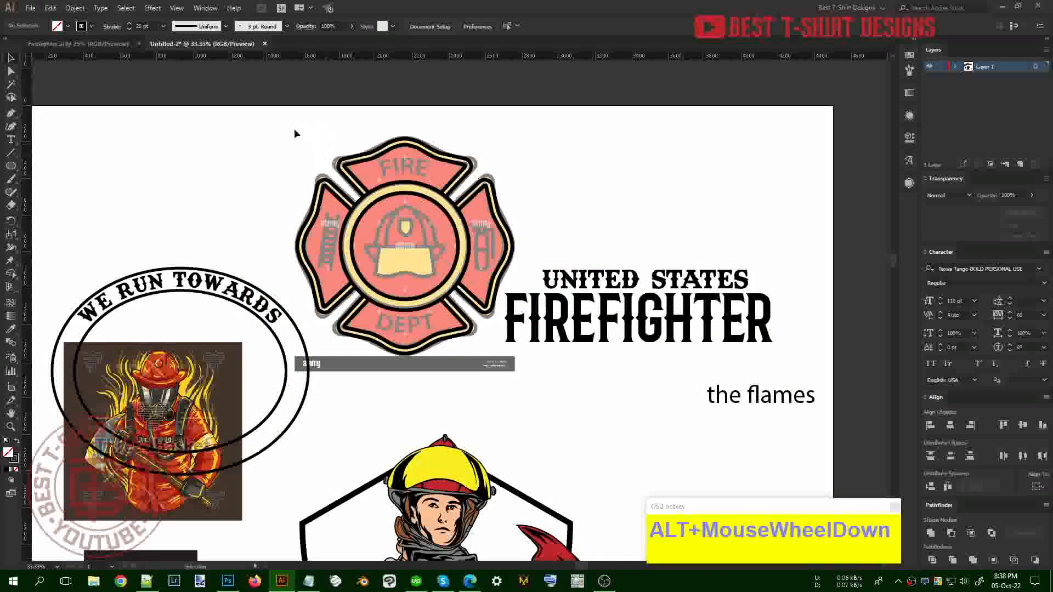
{"action": "left_click_drag", "start_coordinate": [294, 130], "coordinate": [500, 325]}
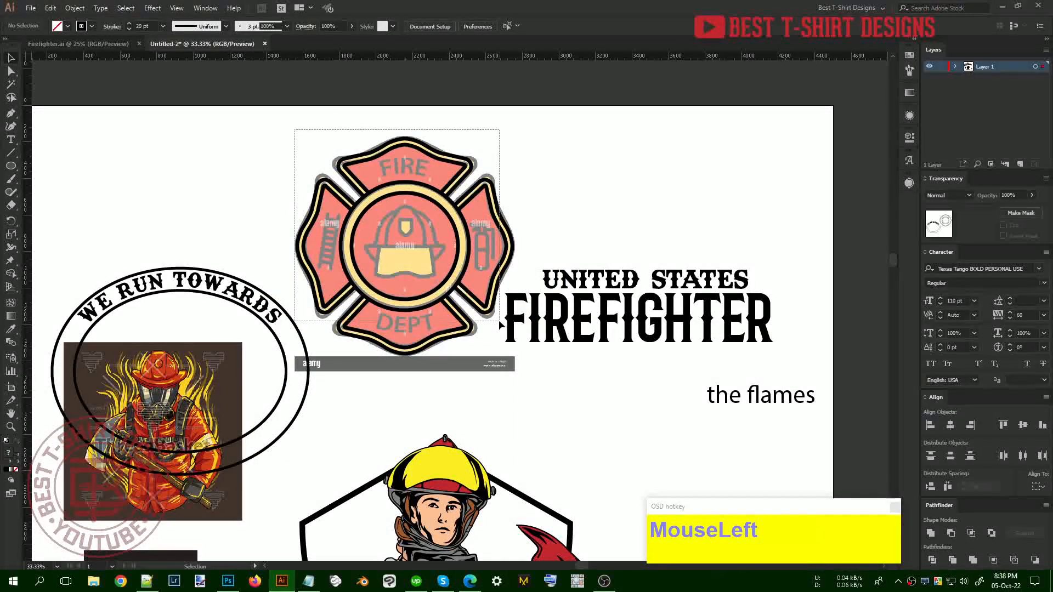
{"action": "left_click", "coordinate": [294, 333], "text": "shift"}
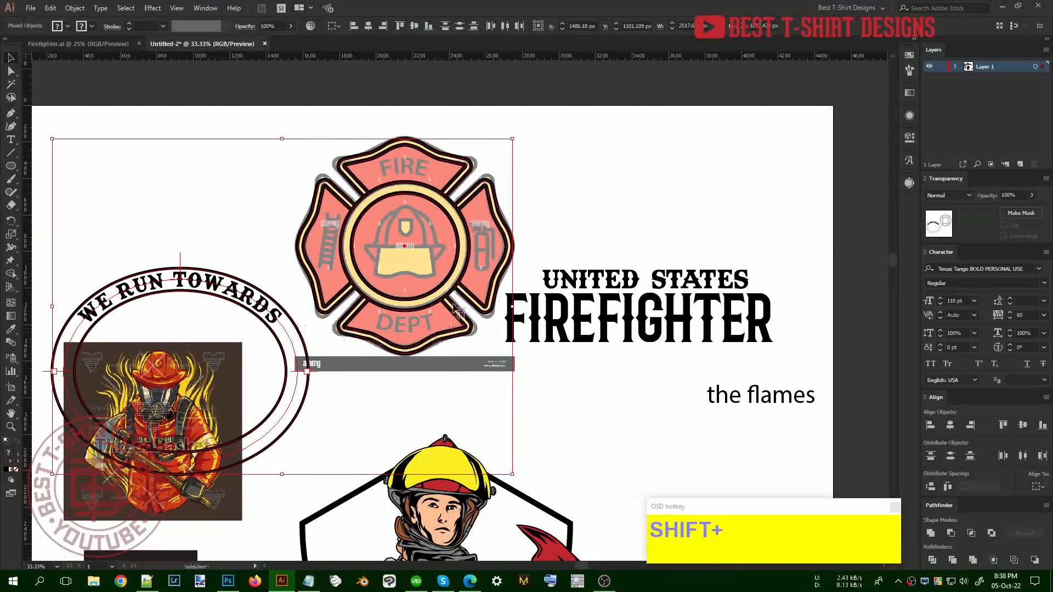
{"action": "left_click", "coordinate": [300, 332], "text": "shift"}
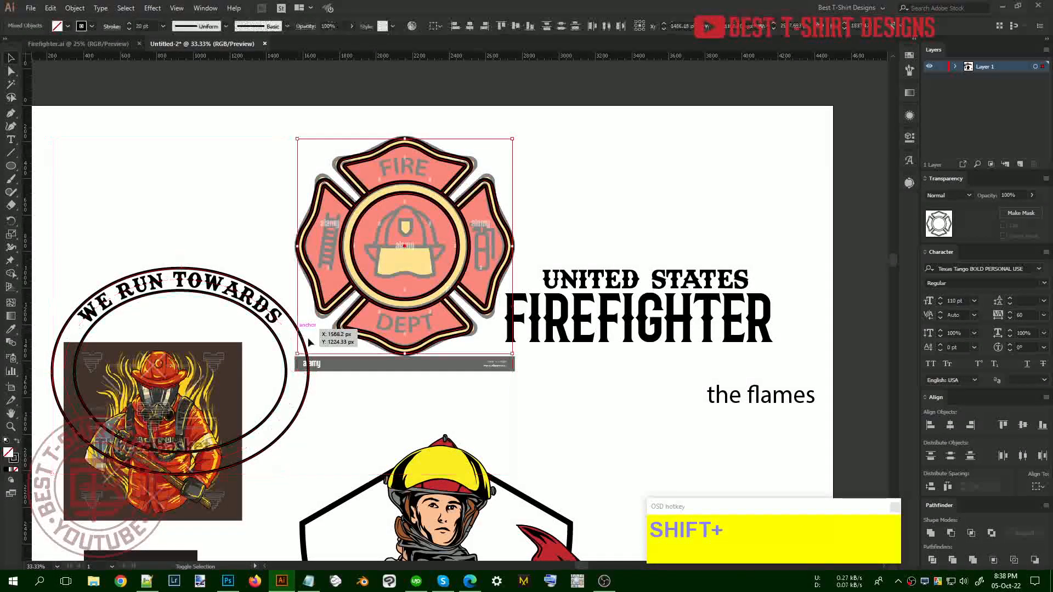
{"action": "left_click_drag", "start_coordinate": [455, 276], "coordinate": [482, 208]}
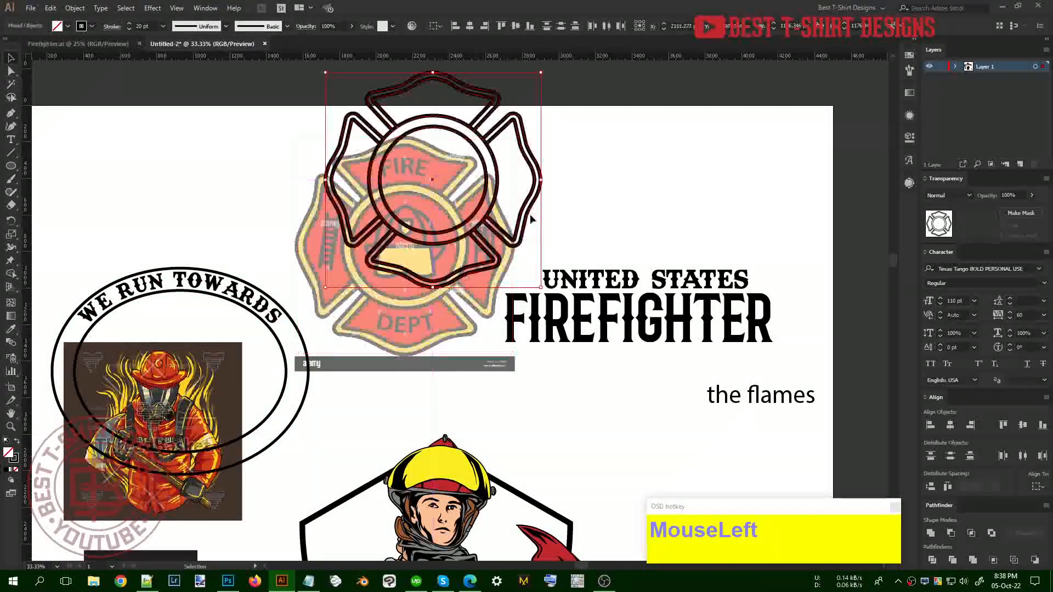
{"action": "key", "text": "ctrl+g"}
Reposition the grouped outline badge below the FIREFIGHTER title
{"action": "scroll", "coordinate": [415, 196], "scroll_direction": "down", "scroll_amount": 1}
{"action": "scroll", "coordinate": [416, 196], "scroll_direction": "down", "scroll_amount": 1}
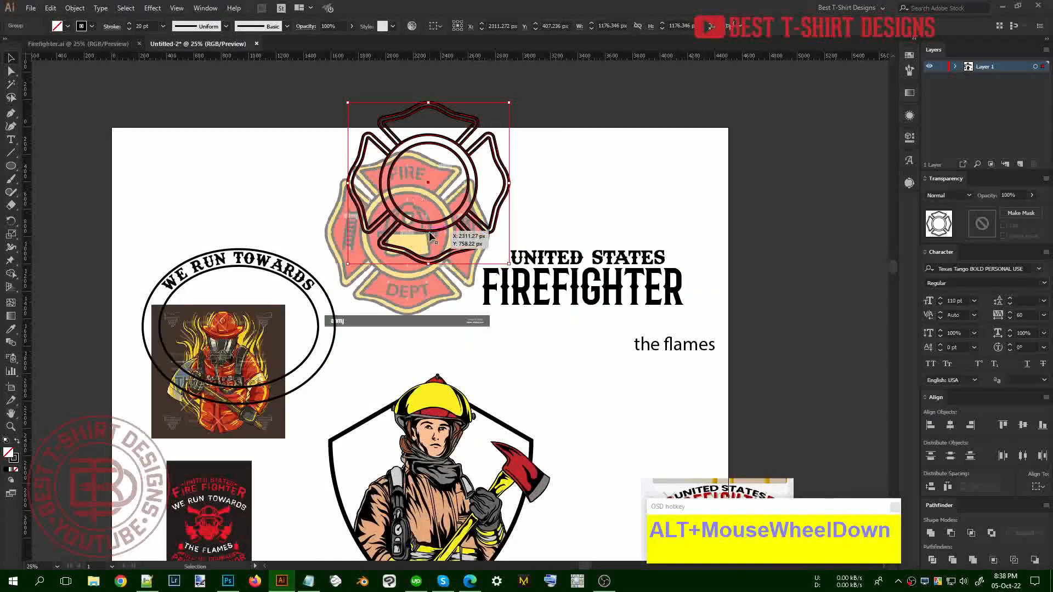
{"action": "left_click_drag", "start_coordinate": [430, 229], "coordinate": [434, 534]}
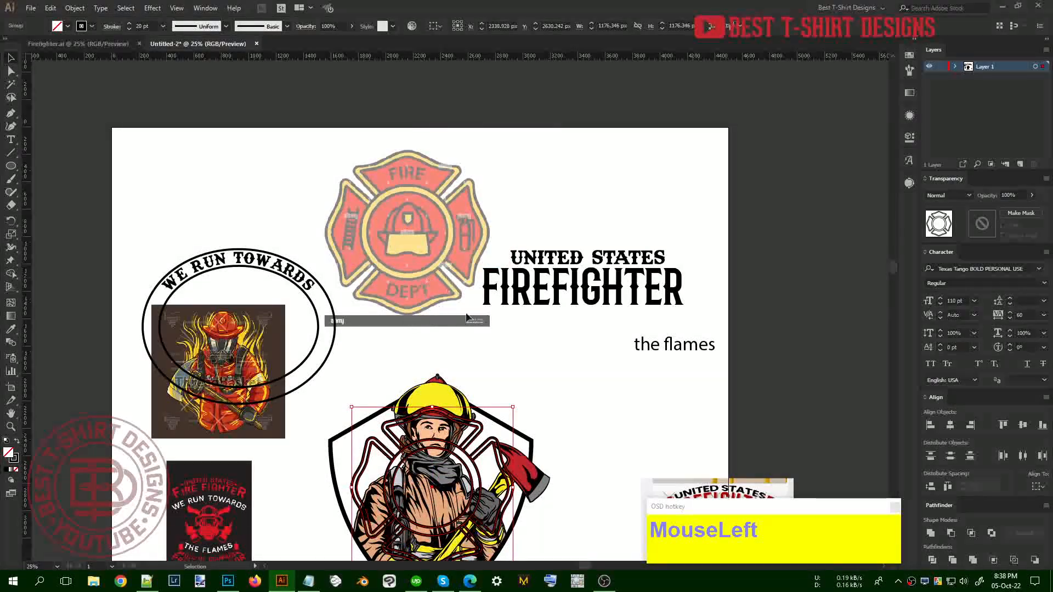
{"action": "scroll", "coordinate": [494, 357], "scroll_direction": "down", "scroll_amount": 3}
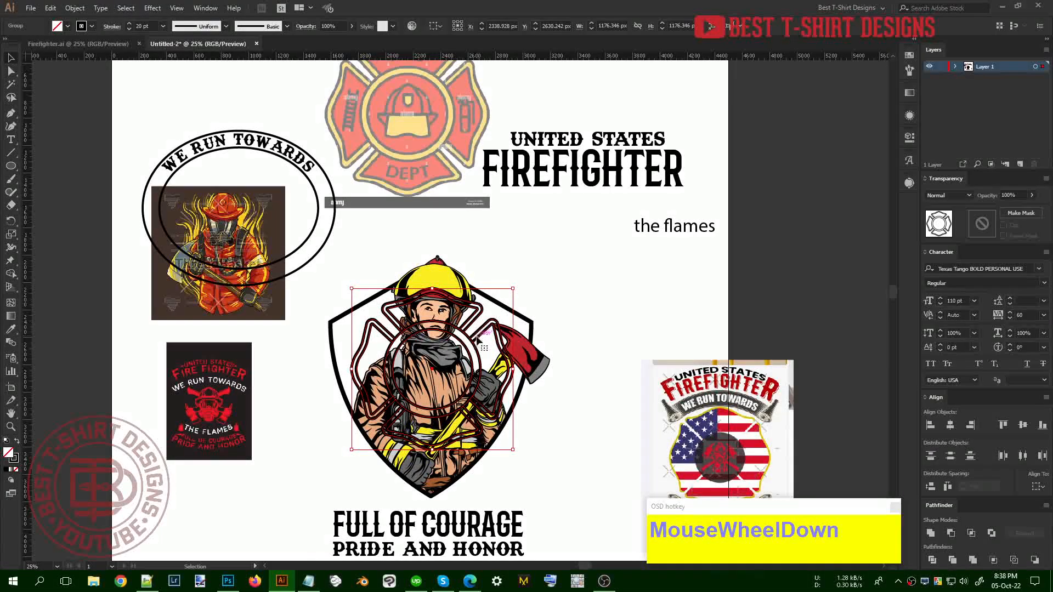
{"action": "left_click_drag", "start_coordinate": [480, 342], "coordinate": [535, 373]}
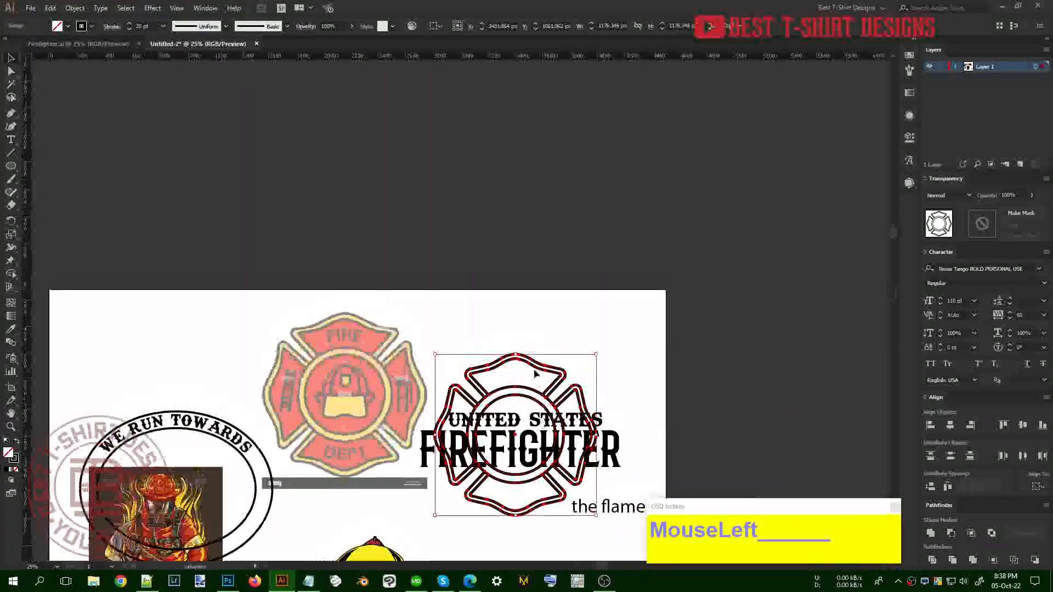
{"action": "scroll", "coordinate": [522, 318], "scroll_direction": "down", "scroll_amount": 5}
{"action": "left_click_drag", "start_coordinate": [532, 310], "coordinate": [546, 494]}
{"action": "scroll", "coordinate": [147, 23], "scroll_direction": "down", "scroll_amount": 2}
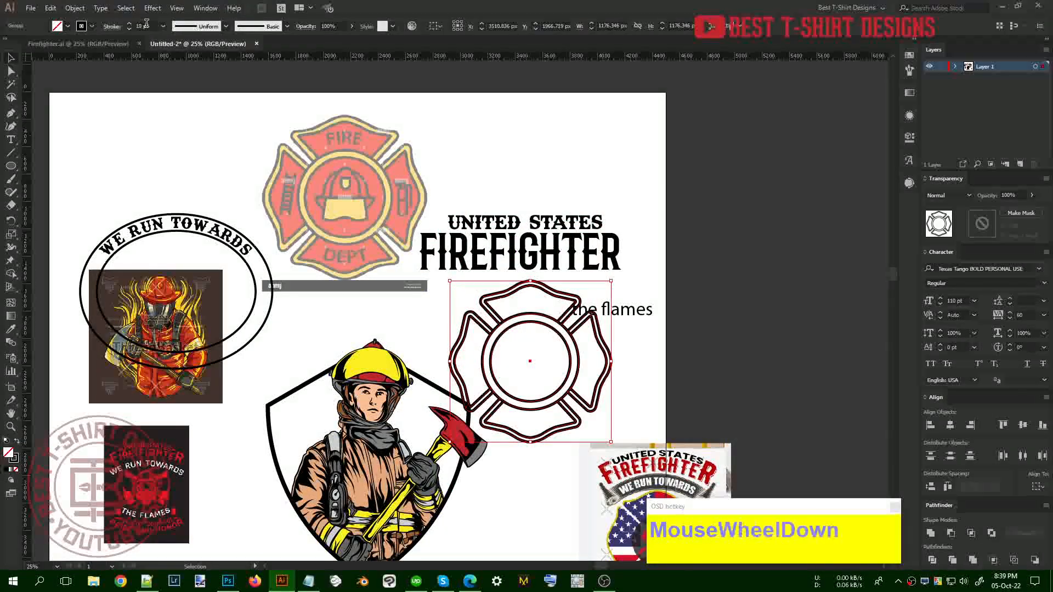
{"action": "scroll", "coordinate": [146, 23], "scroll_direction": "down", "scroll_amount": 1}
{"action": "scroll", "coordinate": [147, 23], "scroll_direction": "down", "scroll_amount": 1}
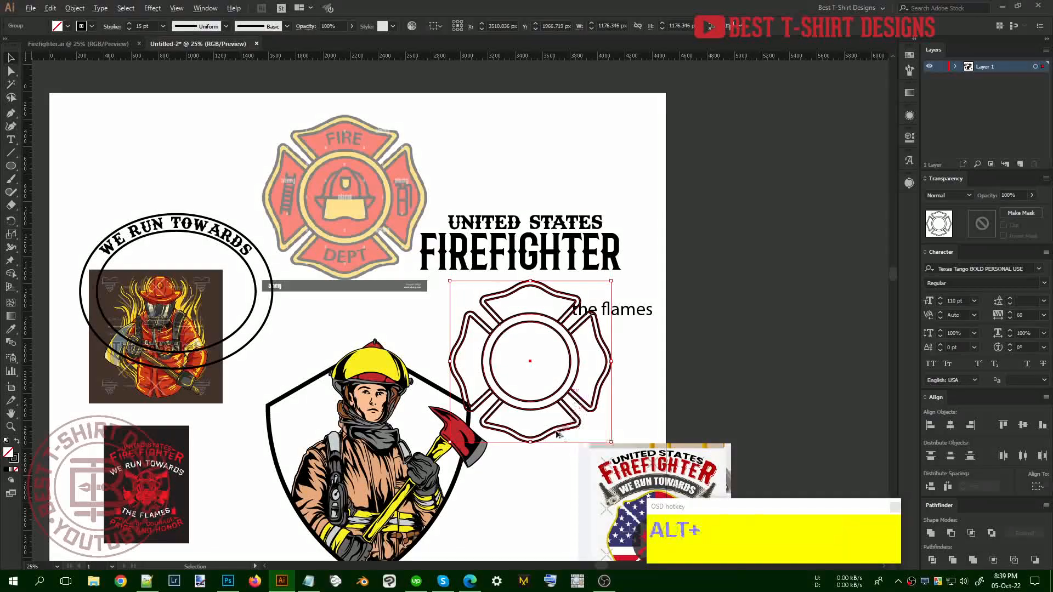
{"action": "scroll", "coordinate": [557, 436], "scroll_direction": "up", "scroll_amount": 1, "text": "alt"}
{"action": "scroll", "coordinate": [557, 436], "scroll_direction": "down", "scroll_amount": 1}
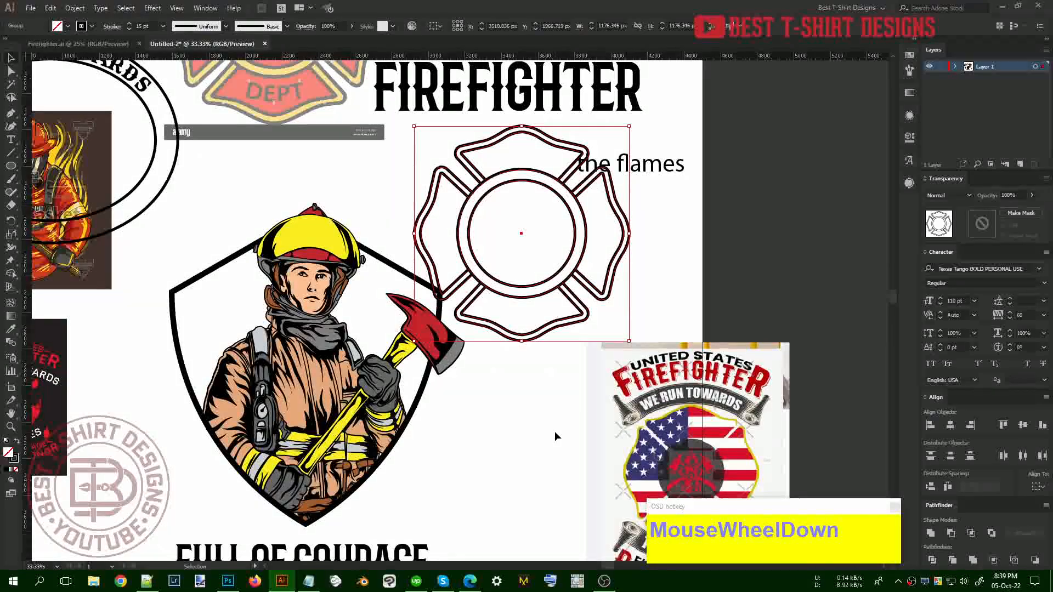
With the Live Paint Bucket, sample the helmet's yellow as the fill colour
{"action": "key", "text": "k"}
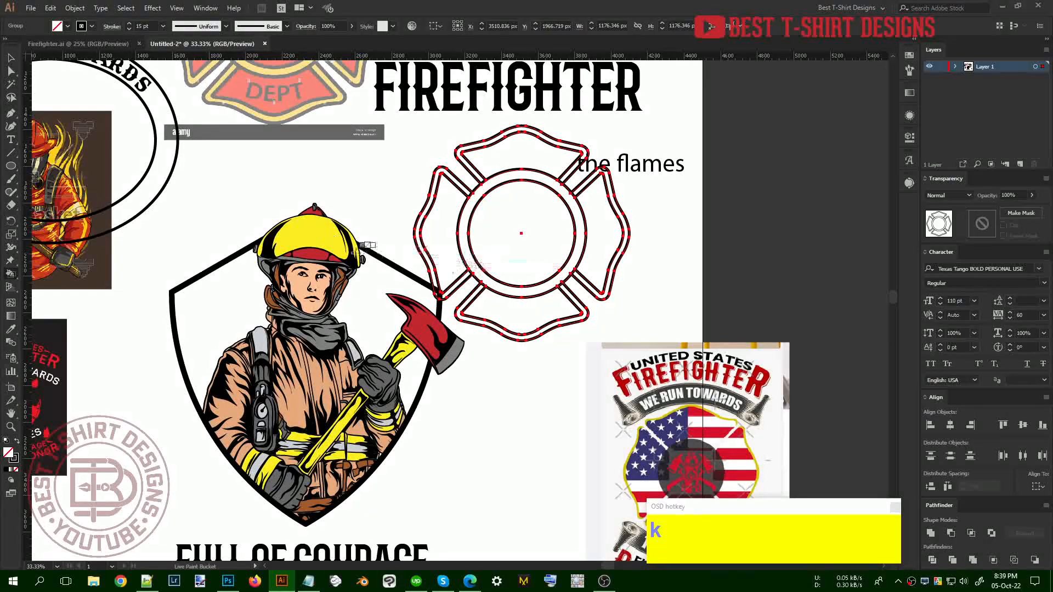
{"action": "key", "text": "alt"}
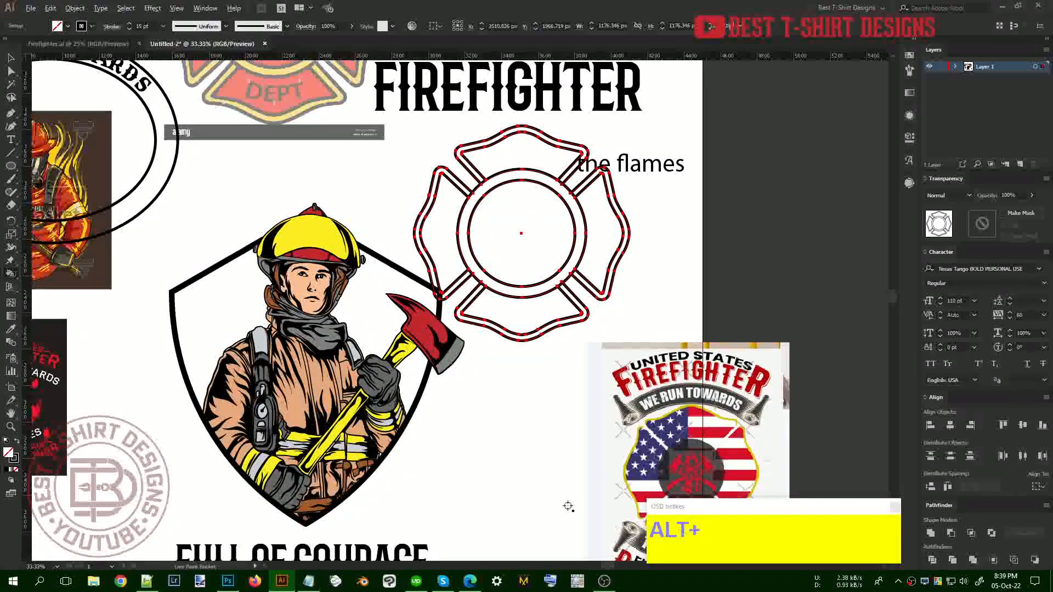
{"action": "left_click", "coordinate": [302, 237], "text": "alt"}
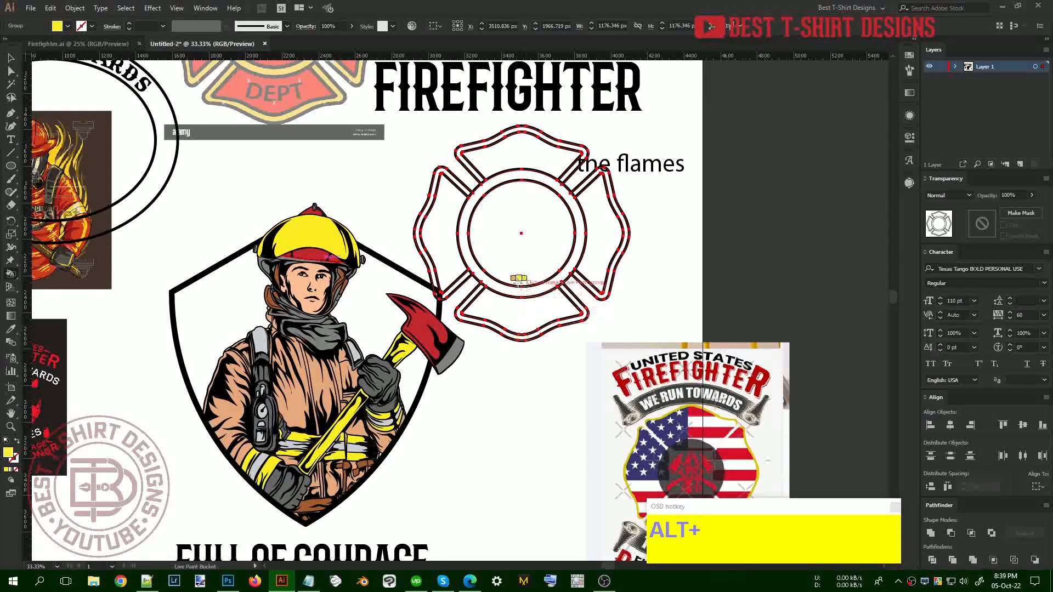
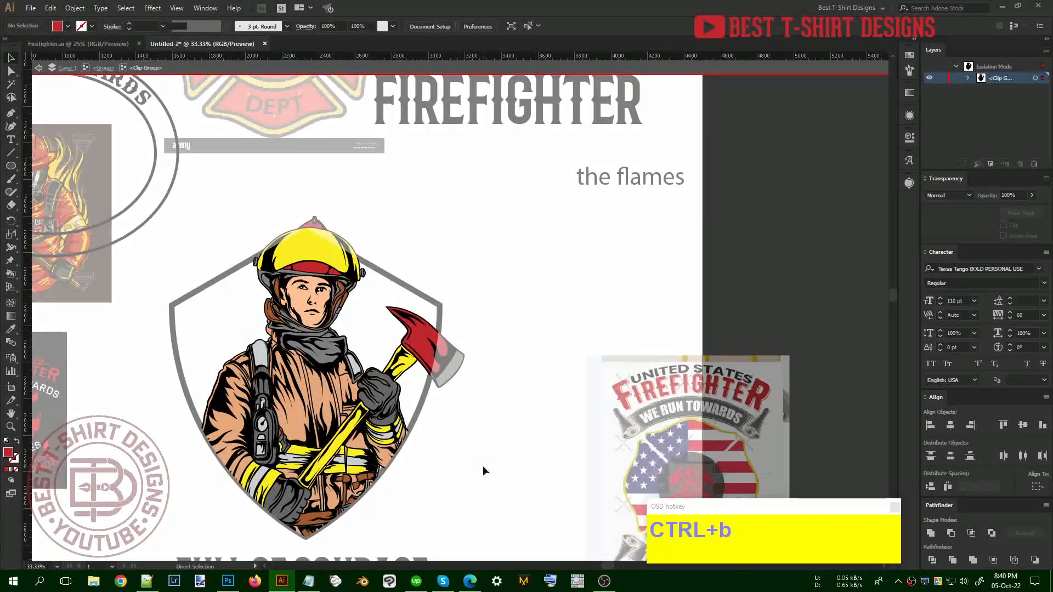
Nudge the firefighter illustration group left and up inside the shield in 10 px steps
{"action": "key", "text": "shift+Left"}
{"action": "key", "text": "shift+Up"}
{"action": "key", "text": "shift+Up"}
{"action": "key", "text": "shift+Up"}
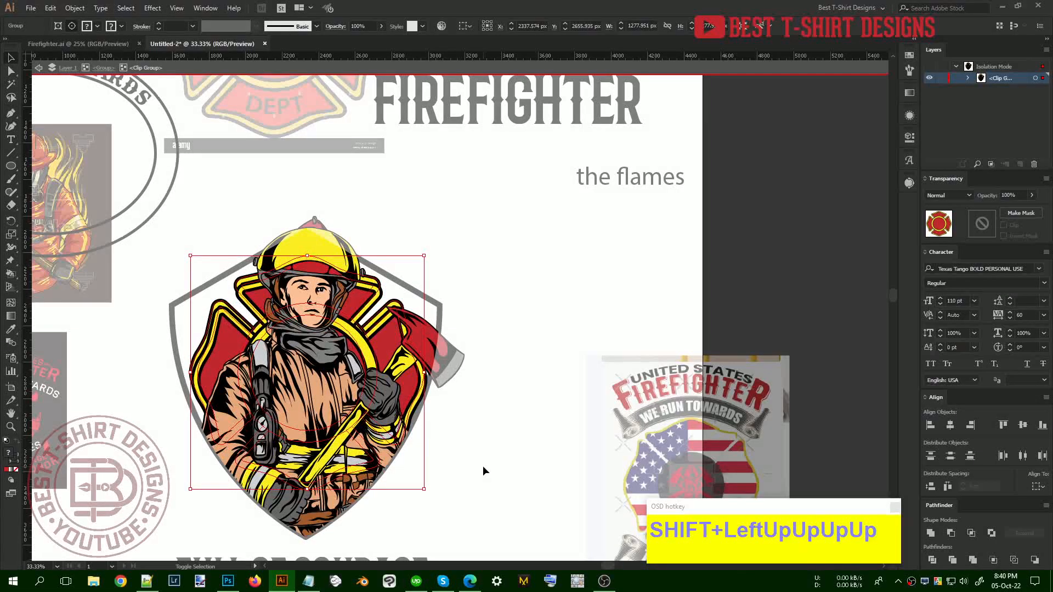
{"action": "key", "text": "Delete"}
{"action": "scroll", "coordinate": [214, 337], "scroll_direction": "up", "scroll_amount": 2}
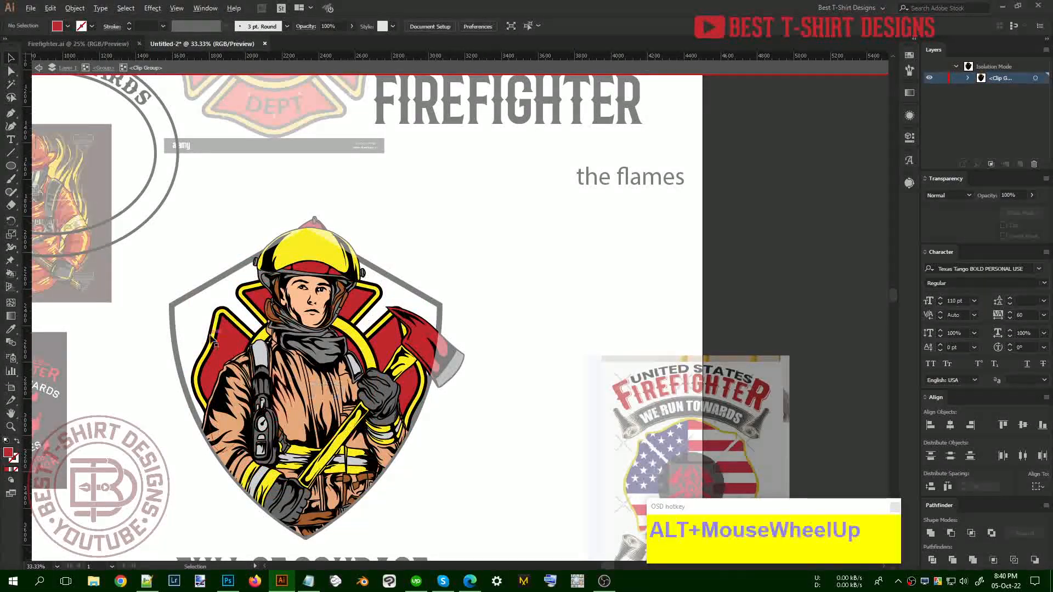
{"action": "left_click", "coordinate": [224, 343]}
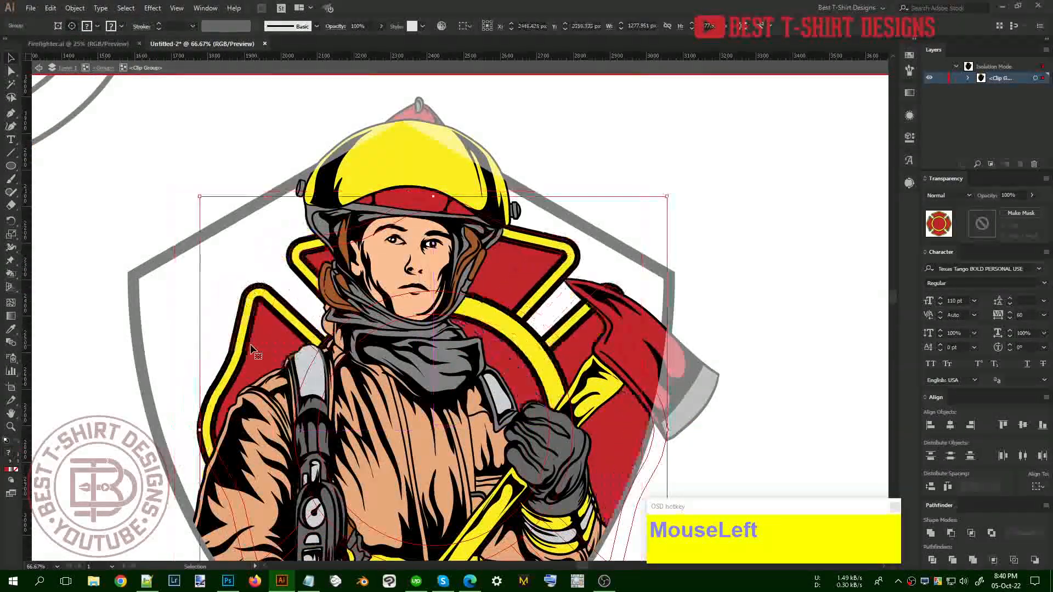
{"action": "scroll", "coordinate": [253, 348], "scroll_direction": "down", "scroll_amount": 3}
{"action": "key", "text": "shift+Left"}
{"action": "key", "text": "shift+Left"}
{"action": "key", "text": "shift+Left"}
{"action": "key", "text": "shift+Left"}
{"action": "key", "text": "shift+Left"}
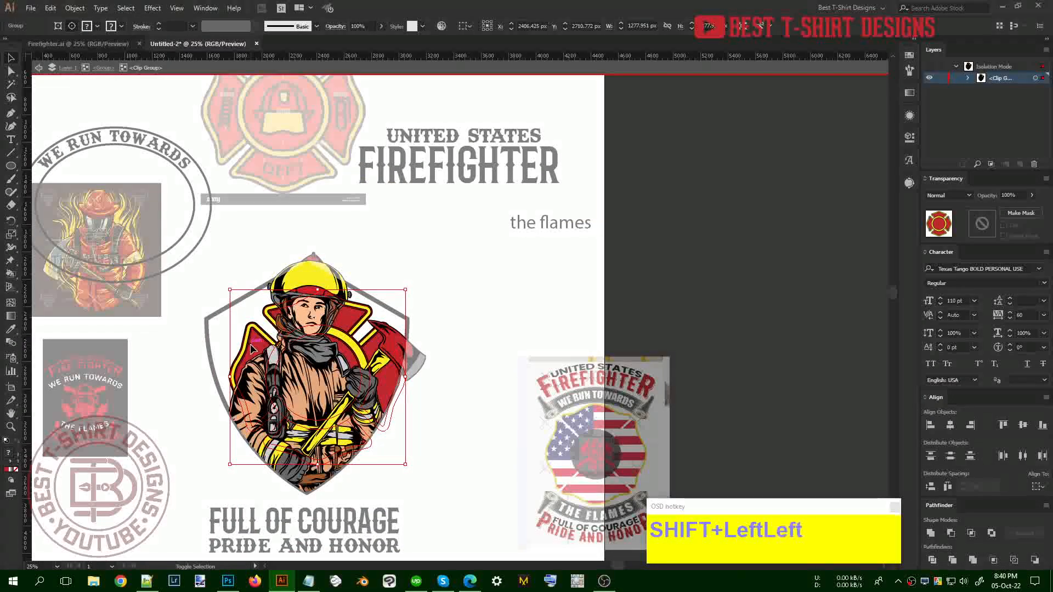
{"action": "key", "text": "shift+Up"}
{"action": "key", "text": "shift+Up"}
{"action": "key", "text": "shift+Up"}
{"action": "key", "text": "shift+Up"}
{"action": "key", "text": "shift+Left"}
{"action": "key", "text": "shift+Left"}
{"action": "key", "text": "shift+Left"}
{"action": "key", "text": "shift+Left"}
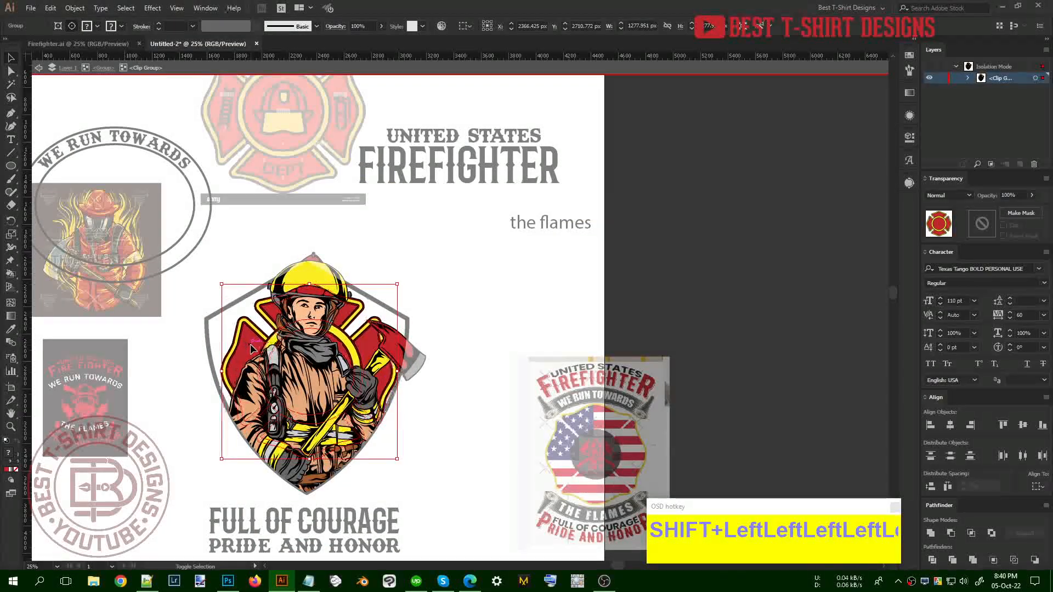
{"action": "key", "text": "shift+Up"}
{"action": "key", "text": "shift+Left"}
{"action": "key", "text": "shift+Up"}
Shrink the illustration slightly about its centre, nudge it down, and exit isolation mode
{"action": "left_click_drag", "start_coordinate": [394, 369], "coordinate": [387, 369]}
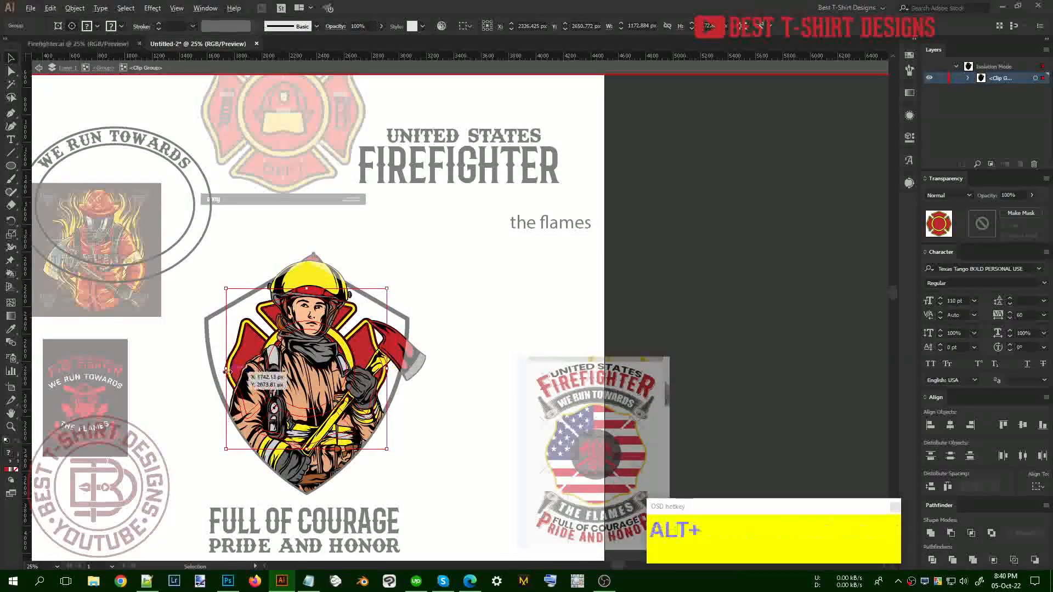
{"action": "scroll", "coordinate": [226, 369], "scroll_direction": "up", "scroll_amount": 1}
{"action": "key", "text": "shift+Down"}
{"action": "key", "text": "shift+Down"}
{"action": "key", "text": "shift+Down"}
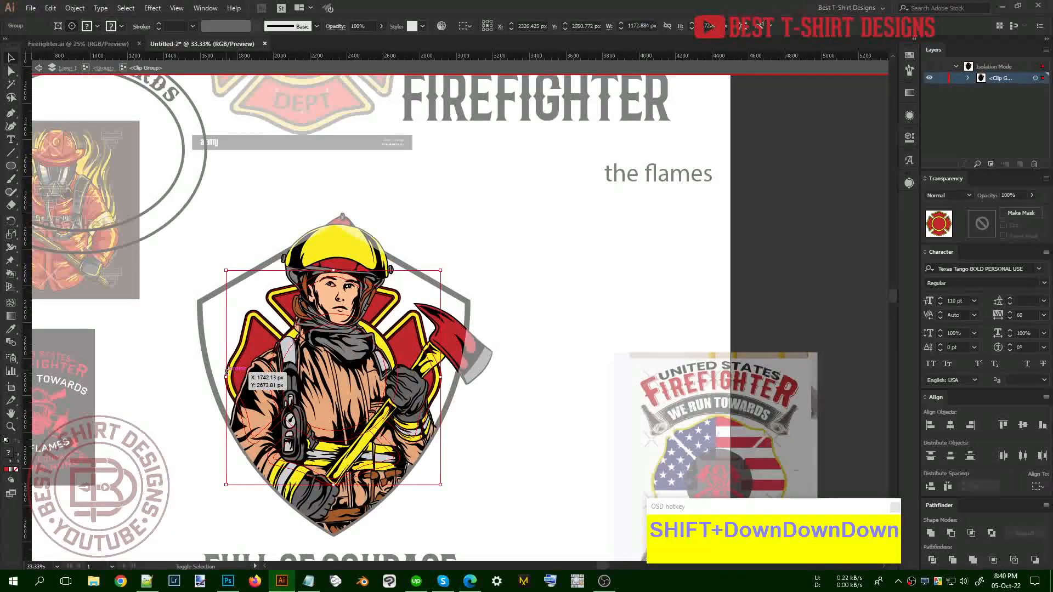
{"action": "left_click", "coordinate": [502, 480]}
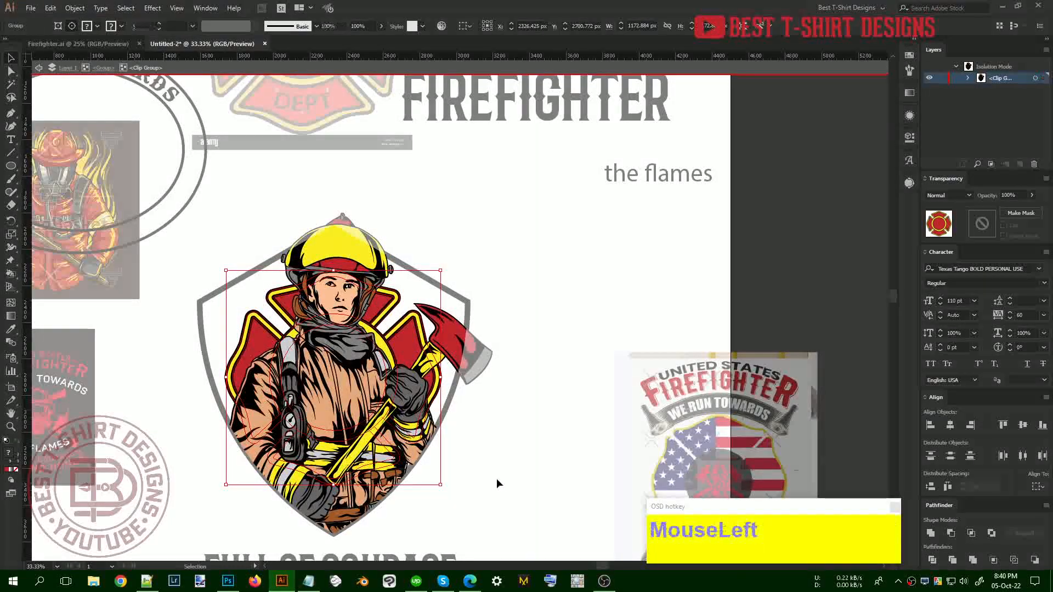
{"action": "scroll", "coordinate": [406, 364], "scroll_direction": "down", "scroll_amount": 1}
{"action": "double_click", "coordinate": [488, 410]}
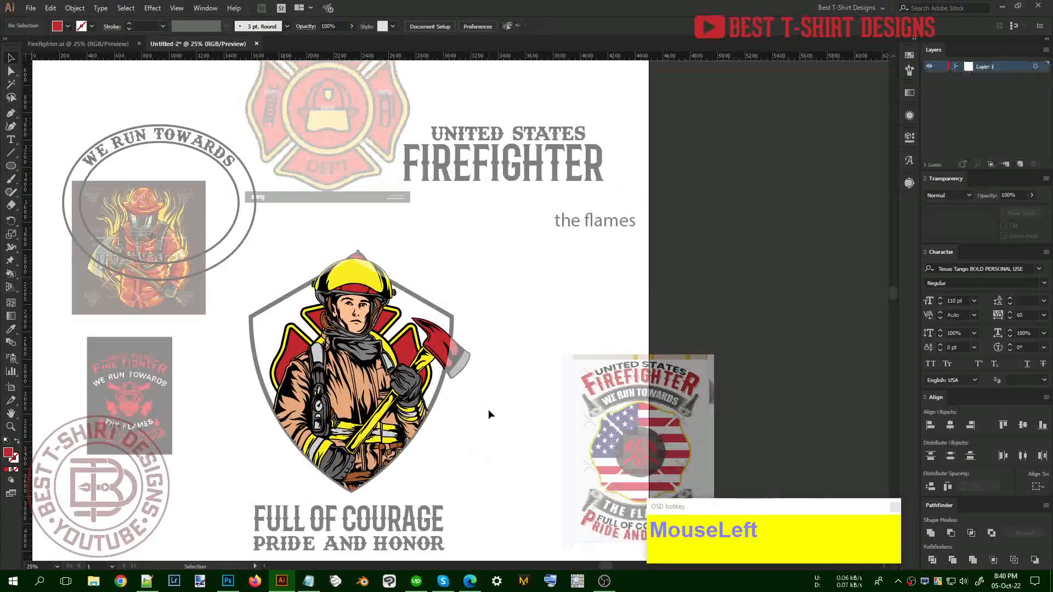
{"action": "scroll", "coordinate": [305, 367], "scroll_direction": "up", "scroll_amount": 2}
{"action": "scroll", "coordinate": [309, 373], "scroll_direction": "up", "scroll_amount": 2}
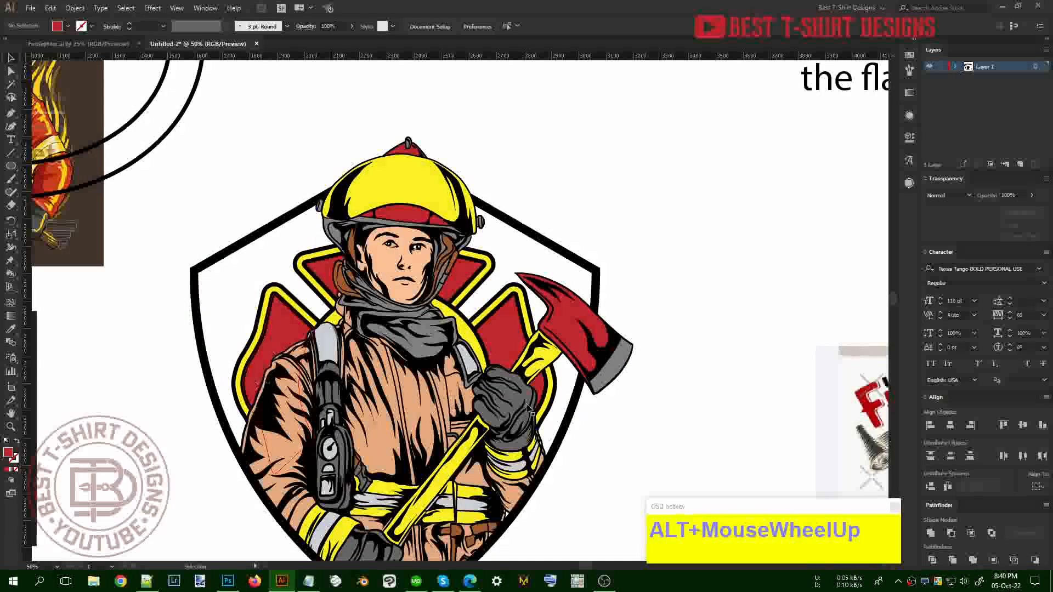
{"action": "scroll", "coordinate": [484, 324], "scroll_direction": "down", "scroll_amount": 1}
{"action": "left_click", "coordinate": [559, 395]}
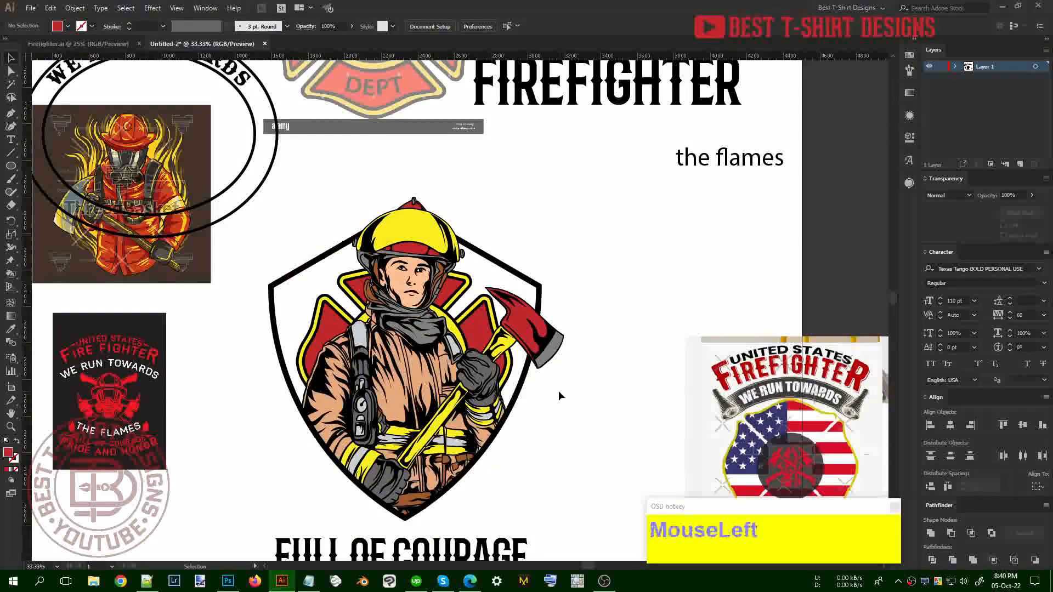
{"action": "scroll", "coordinate": [500, 406], "scroll_direction": "down", "scroll_amount": 1}
{"action": "left_click", "coordinate": [536, 412]}
{"action": "scroll", "coordinate": [537, 411], "scroll_direction": "up", "scroll_amount": 3}
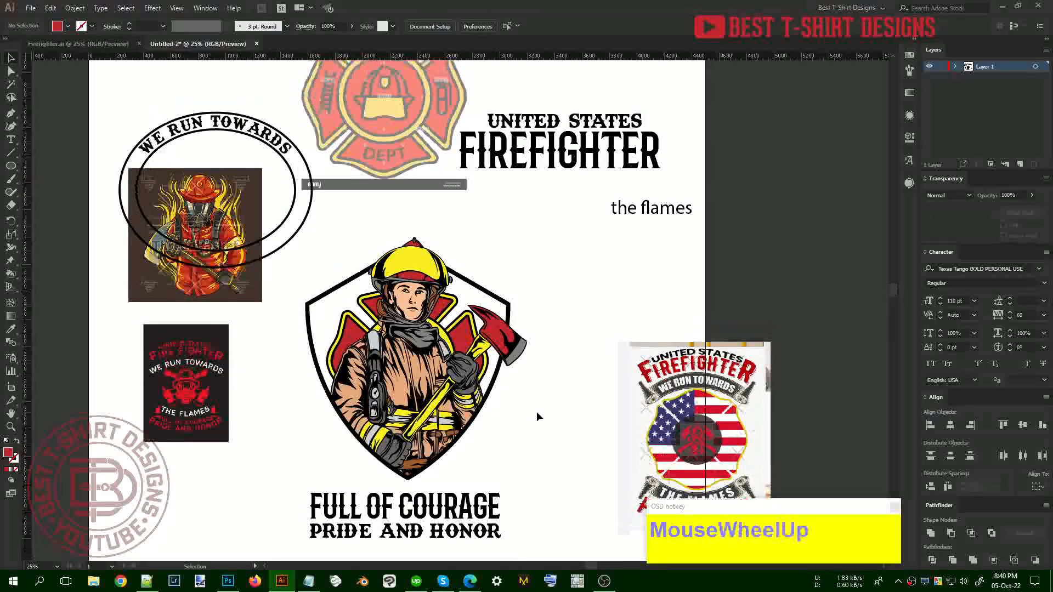
Unlock all and park the fire-department emblem off the artboard's left edge
{"action": "key", "text": "ctrl+alt+2"}
{"action": "left_click_drag", "start_coordinate": [422, 167], "coordinate": [58, 167]}
{"action": "left_click_drag", "start_coordinate": [250, 117], "coordinate": [453, 267]}
Retype the curved WE RUN TOWARDS text as 'firrefighter'
{"action": "left_click", "coordinate": [533, 263]}
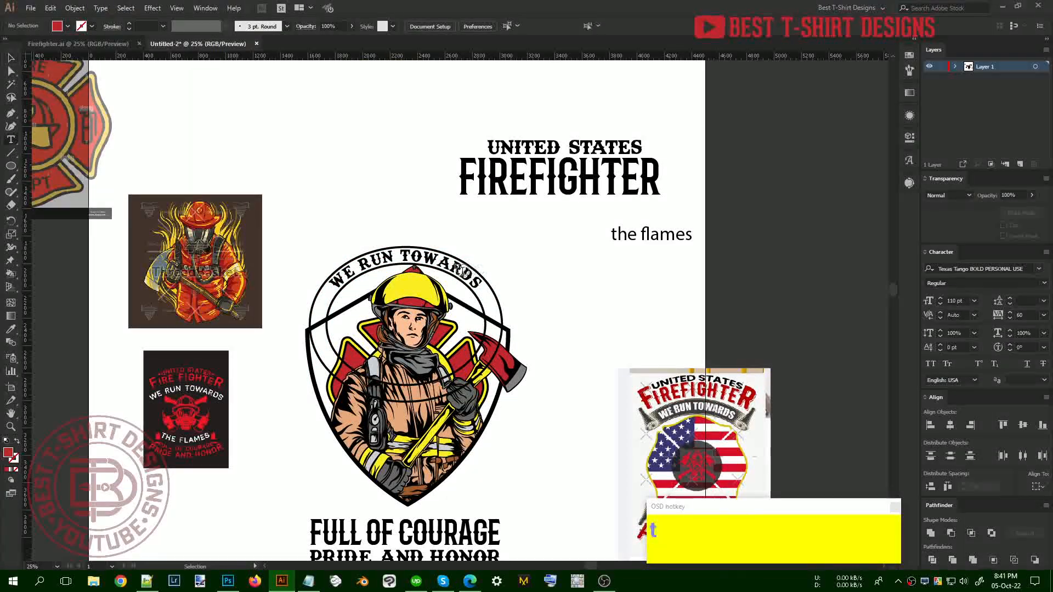
{"action": "triple_click", "coordinate": [455, 263]}
{"action": "type", "text": "f"}
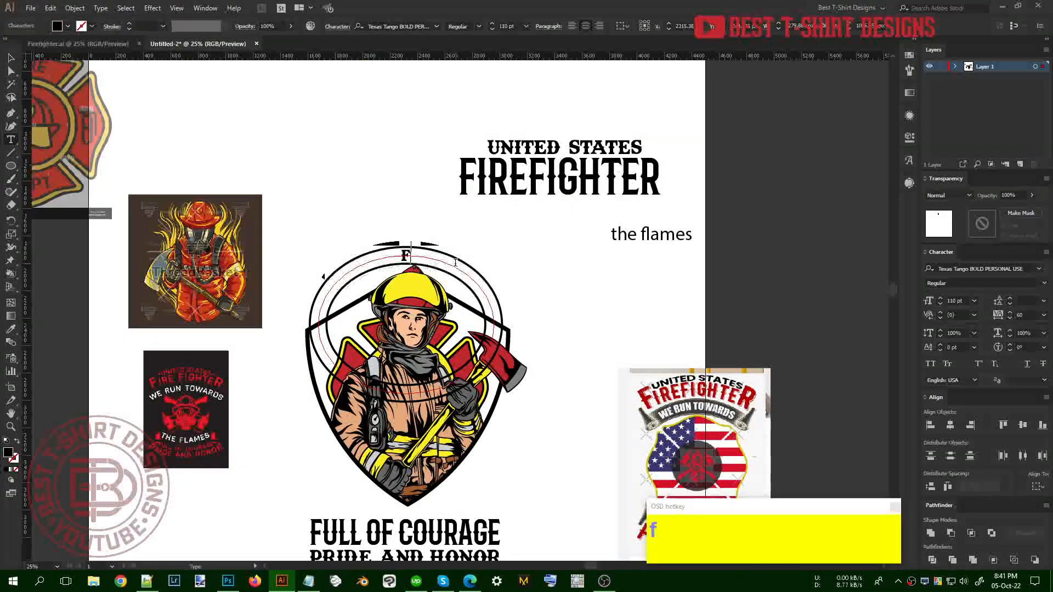
{"action": "type", "text": "firrefighter"}
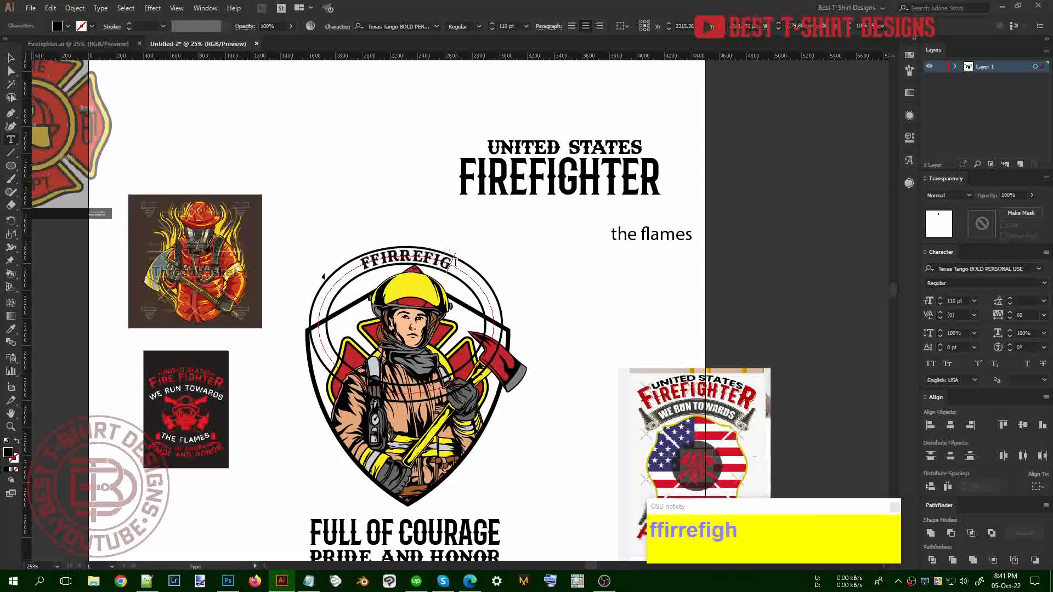
{"action": "left_click", "coordinate": [19, 59]}
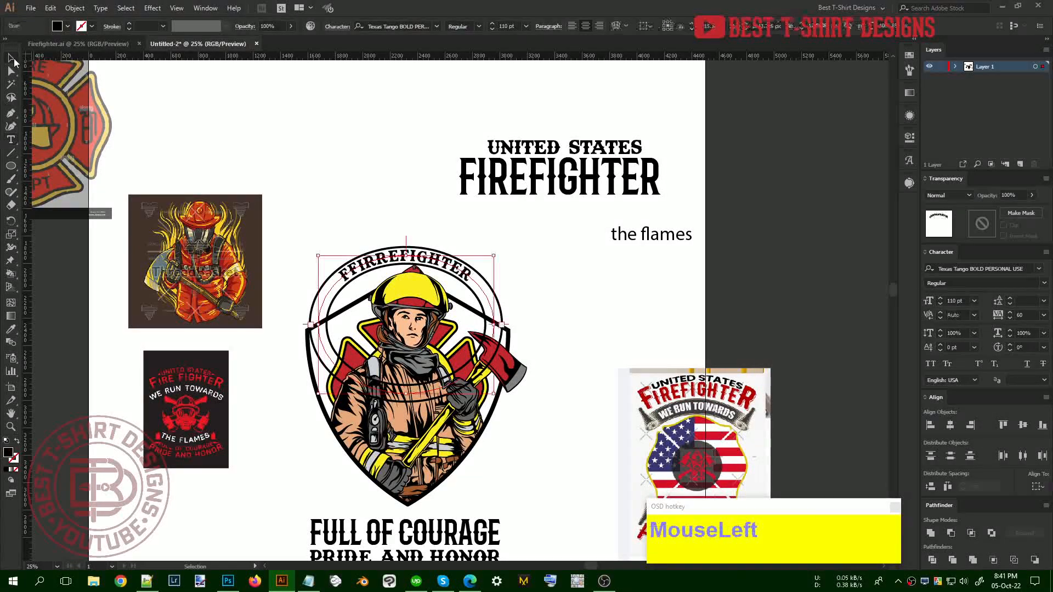
Ungroup the circular text emblem and delete its circle path
{"action": "scroll", "coordinate": [441, 289], "scroll_direction": "up", "scroll_amount": 2}
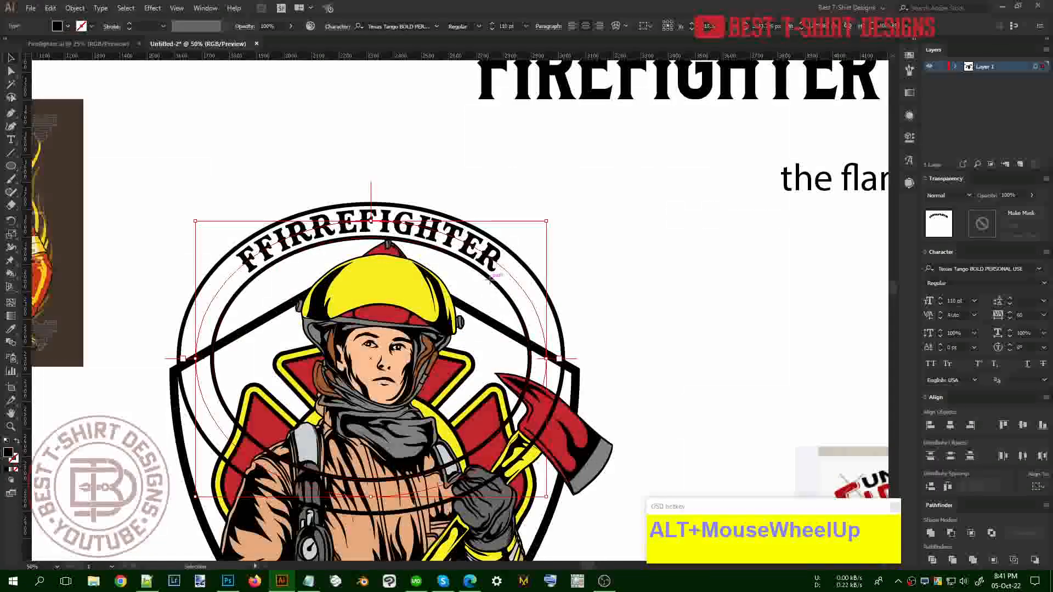
{"action": "left_click", "coordinate": [489, 279]}
{"action": "right_click", "coordinate": [490, 281]}
{"action": "left_click", "coordinate": [528, 371]}
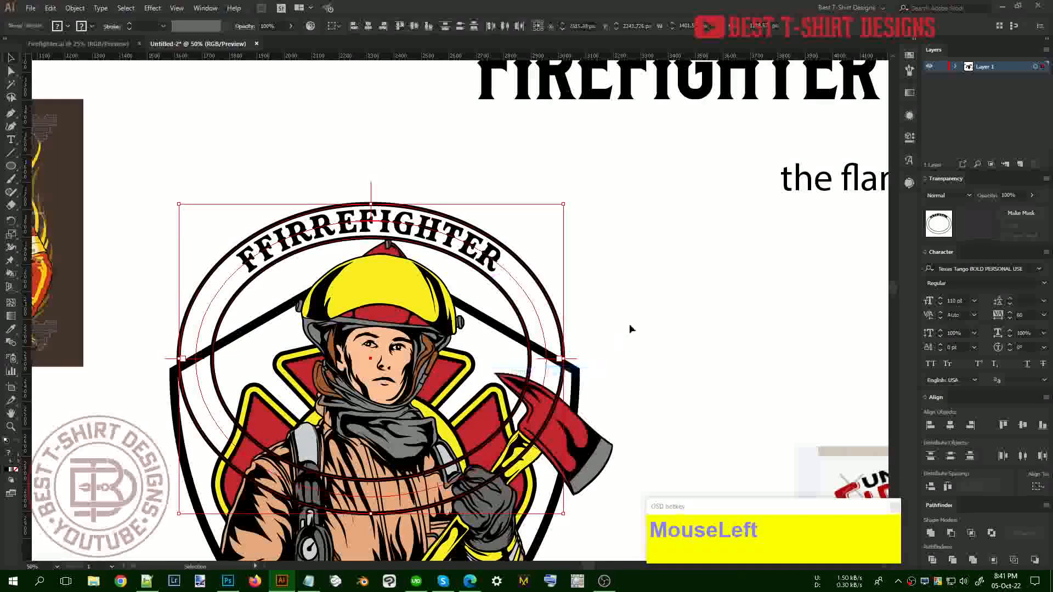
{"action": "left_click", "coordinate": [629, 329]}
{"action": "left_click", "coordinate": [540, 286]}
{"action": "key", "text": "Delete"}
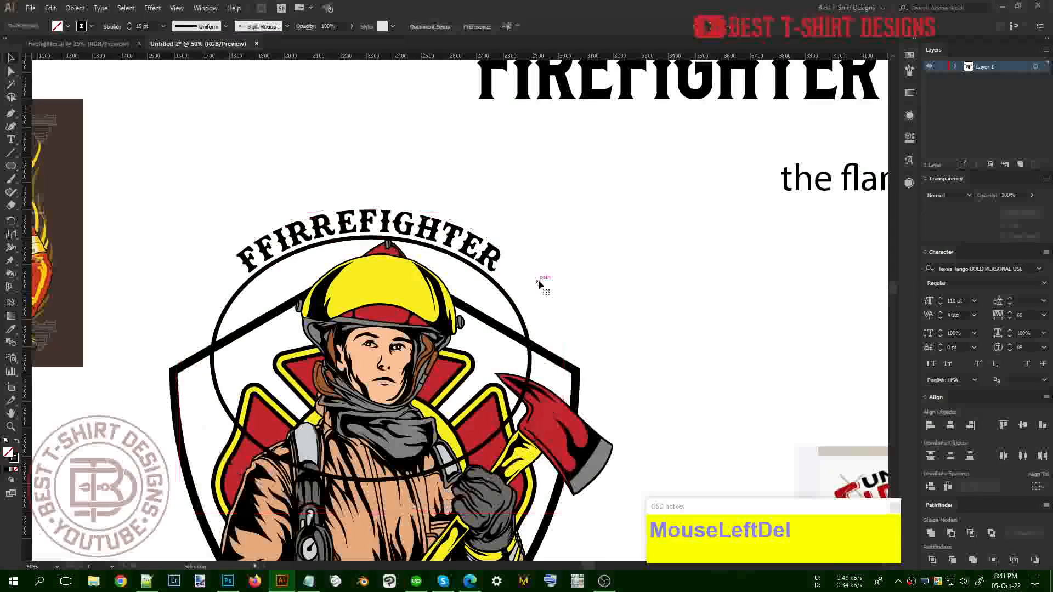
Enlarge the curved FIRREFIGHTER text from its centre
{"action": "left_click", "coordinate": [437, 117]}
{"action": "left_click", "coordinate": [379, 225]}
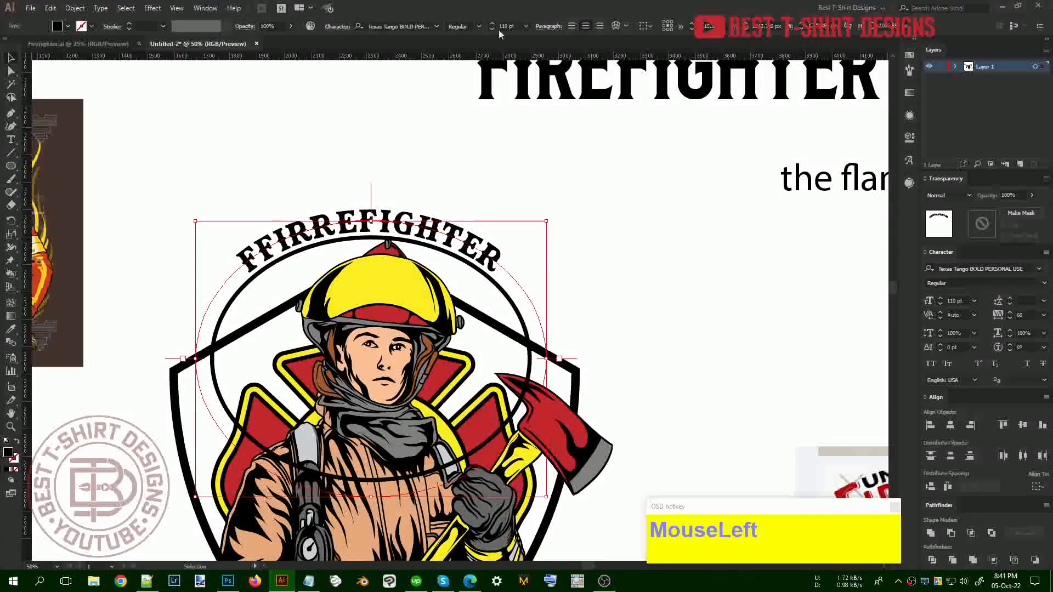
{"action": "scroll", "coordinate": [510, 25], "scroll_direction": "up", "scroll_amount": 5}
{"action": "scroll", "coordinate": [510, 26], "scroll_direction": "up", "scroll_amount": 2}
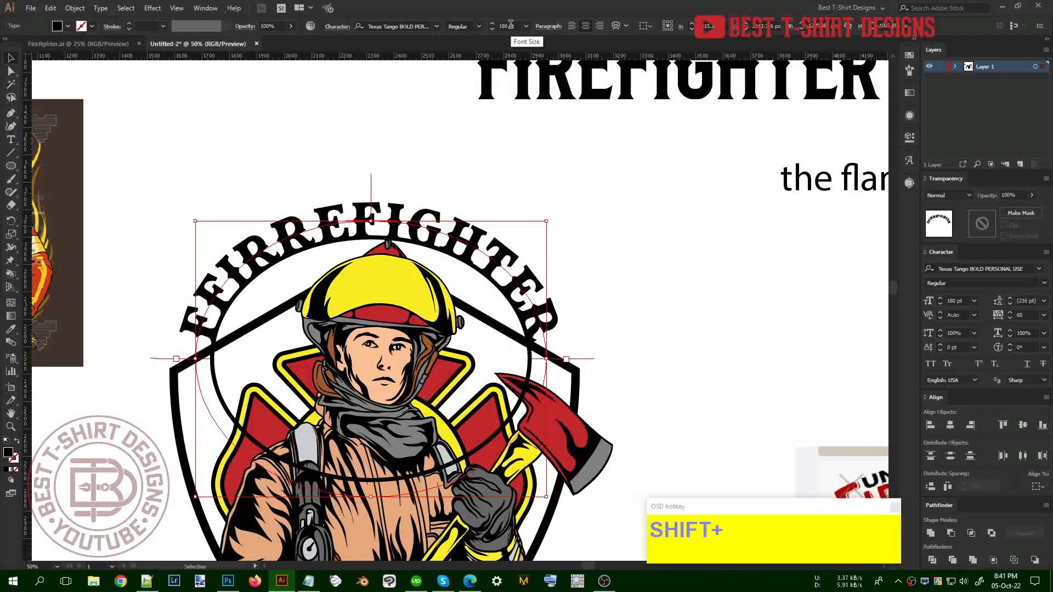
{"action": "scroll", "coordinate": [512, 25], "scroll_direction": "down", "scroll_amount": 5}
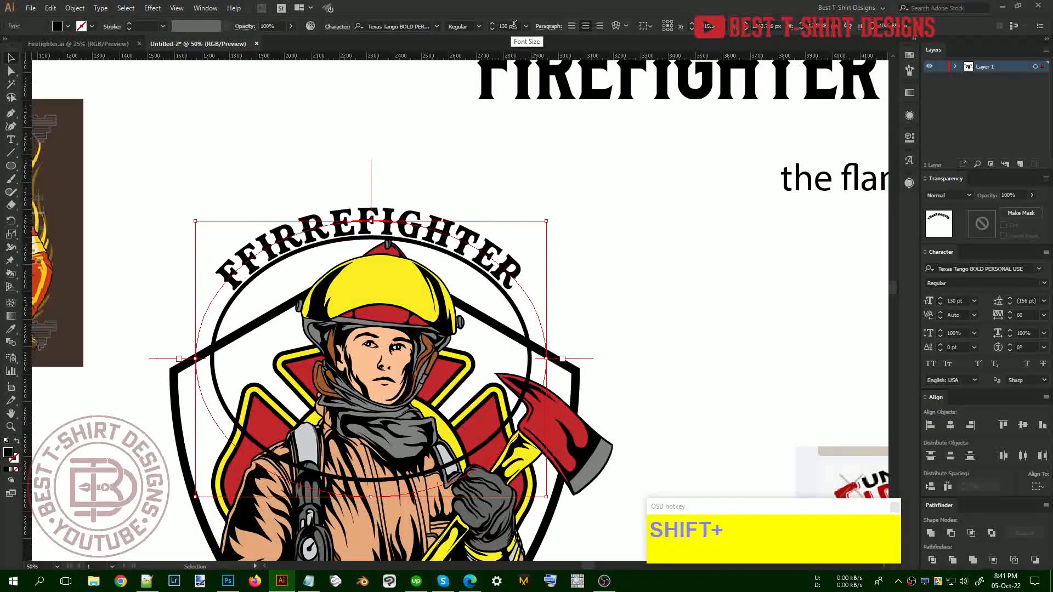
{"action": "scroll", "coordinate": [475, 169], "scroll_direction": "down", "scroll_amount": 3, "text": "alt"}
{"action": "scroll", "coordinate": [576, 229], "scroll_direction": "up", "scroll_amount": 1}
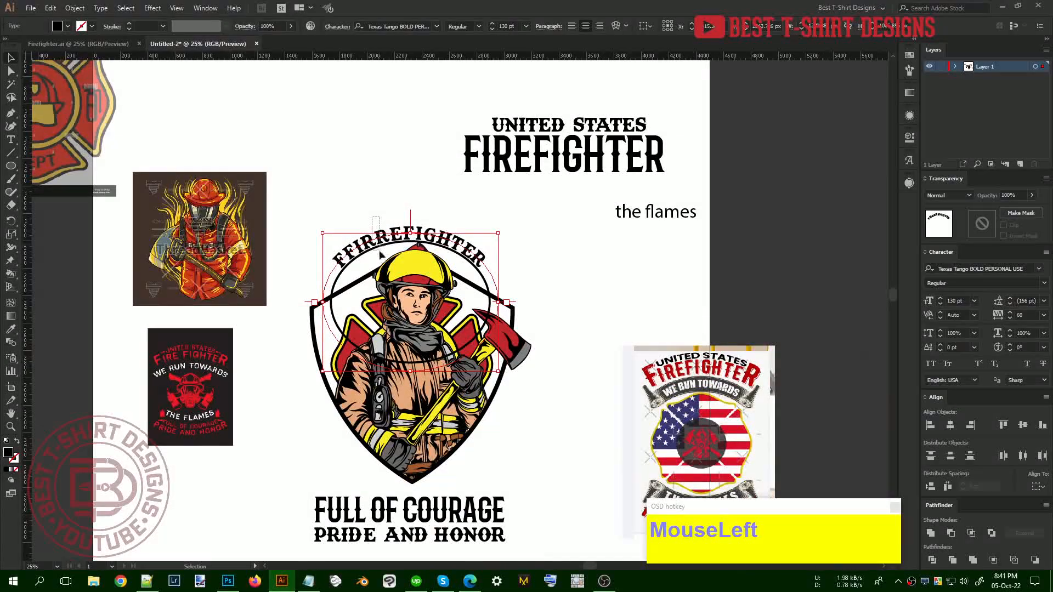
{"action": "left_click_drag", "start_coordinate": [410, 233], "coordinate": [410, 222]}
{"action": "left_click", "coordinate": [468, 248]}
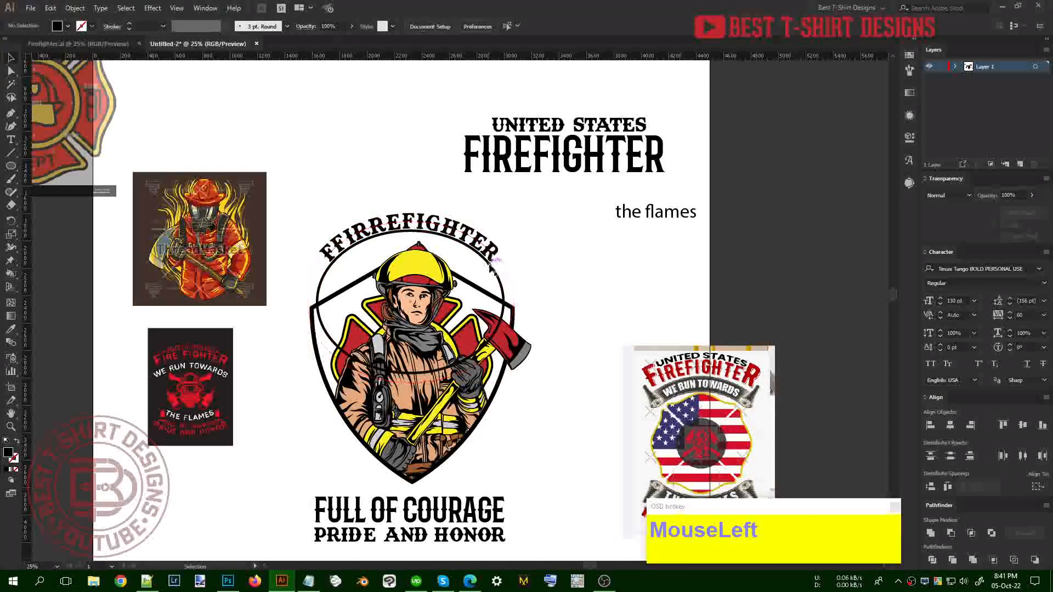
{"action": "left_click", "coordinate": [489, 269]}
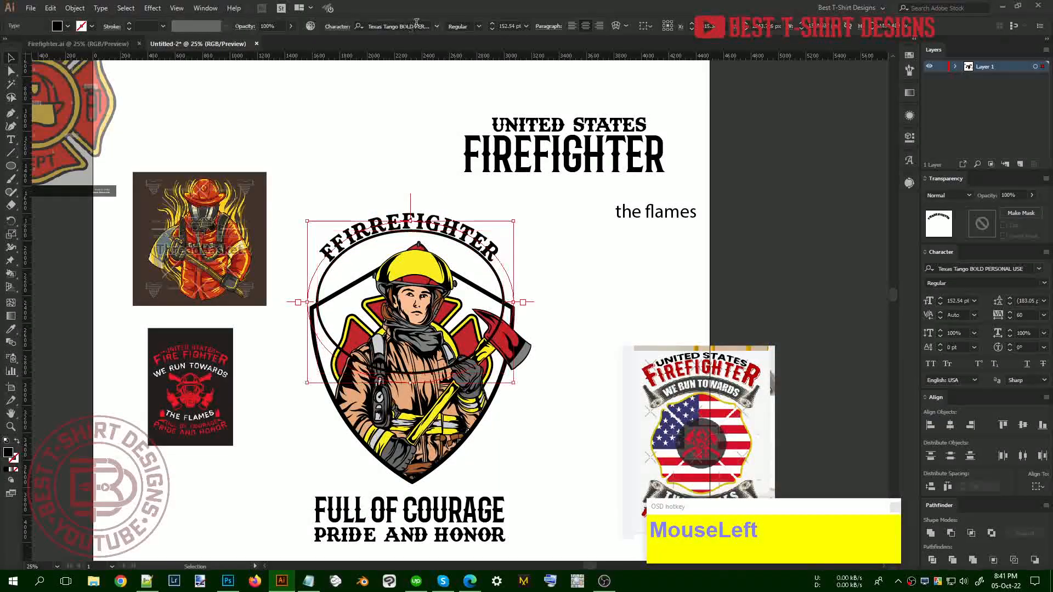
{"action": "scroll", "coordinate": [507, 24], "scroll_direction": "up", "scroll_amount": 6}
{"action": "scroll", "coordinate": [507, 24], "scroll_direction": "down", "scroll_amount": 2}
{"action": "left_click", "coordinate": [538, 225]}
{"action": "left_click_drag", "start_coordinate": [521, 227], "coordinate": [534, 254]}
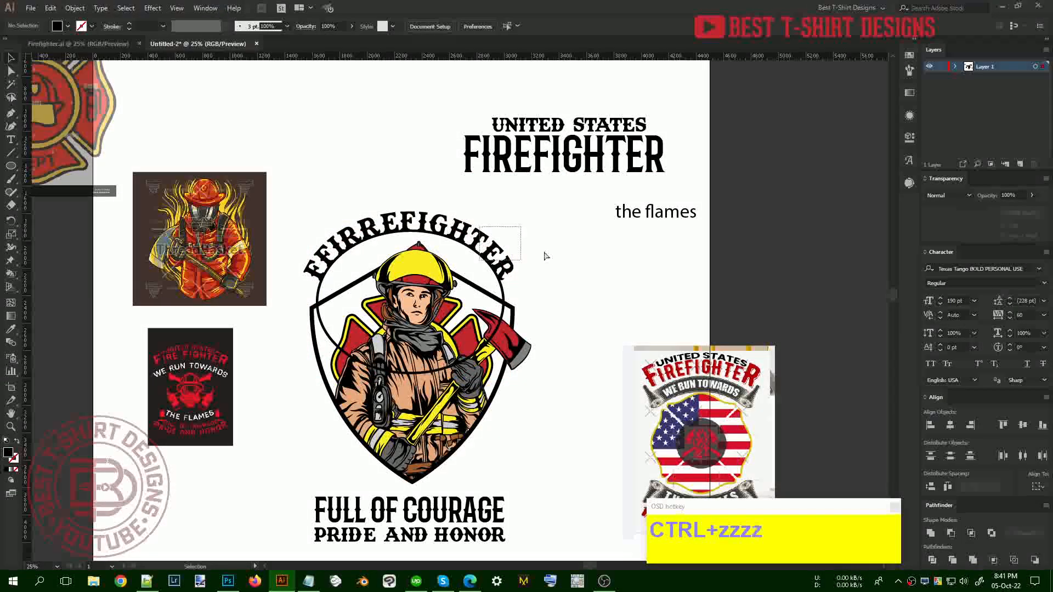
Undo the edits back to the original WE RUN TOWARDS text
{"action": "key", "text": "ctrl+z"}
{"action": "key", "text": "ctrl+z"}
{"action": "key", "text": "ctrl+z"}
{"action": "key", "text": "ctrl+z"}
{"action": "key", "text": "ctrl+z"}
{"action": "key", "text": "ctrl+z"}
{"action": "key", "text": "ctrl+z"}
{"action": "key", "text": "ctrl+z"}
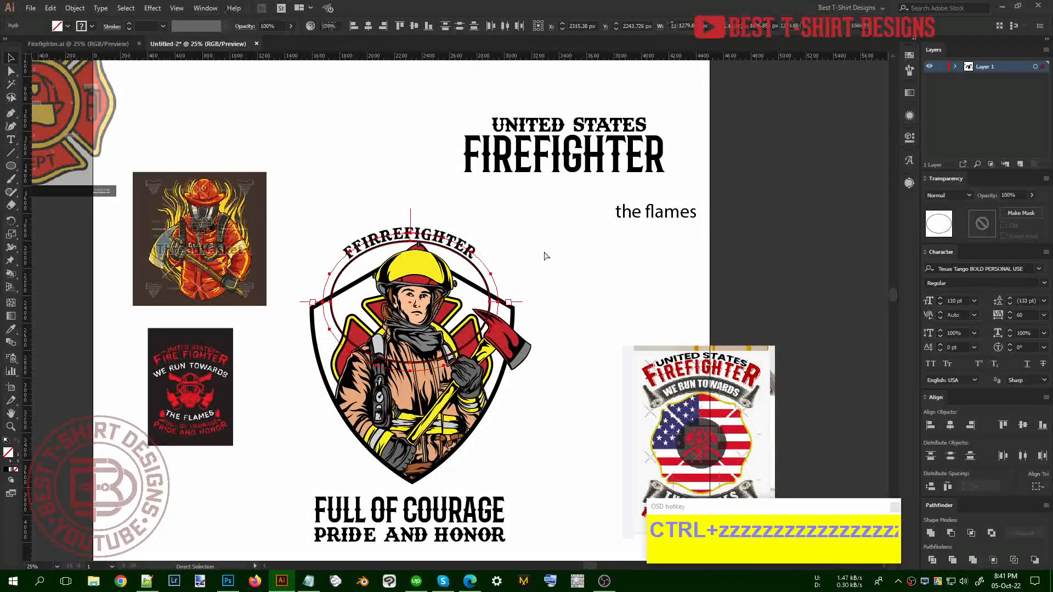
{"action": "key", "text": "ctrl+z"}
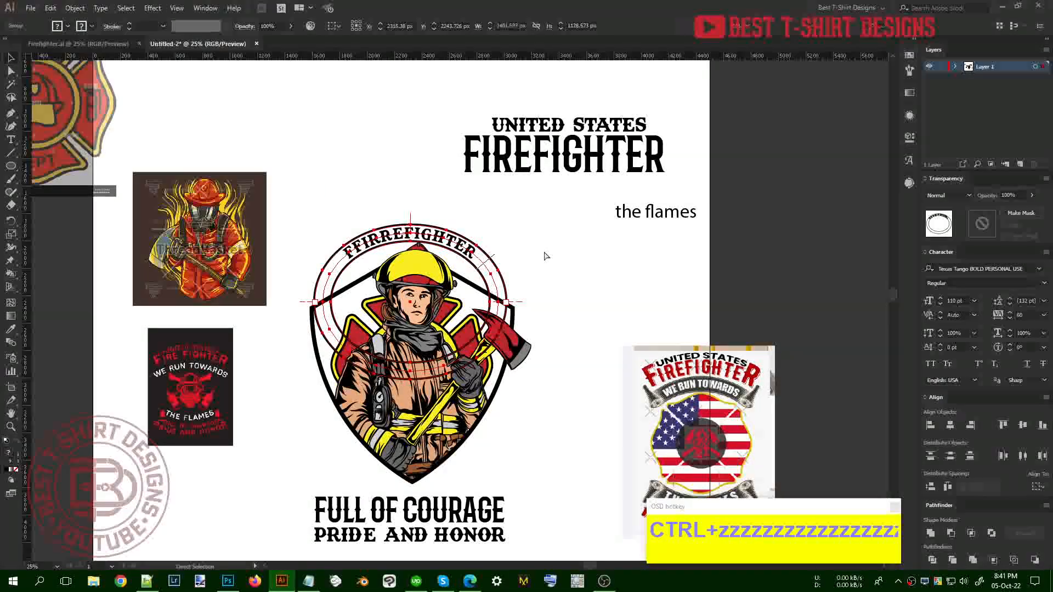
{"action": "key", "text": "ctrl+z"}
{"action": "key", "text": "ctrl+z"}
Move the WE RUN TOWARDS group onto the top of the badge
{"action": "left_click", "coordinate": [301, 104]}
{"action": "left_click_drag", "start_coordinate": [270, 128], "coordinate": [507, 274]}
{"action": "left_click", "coordinate": [558, 287]}
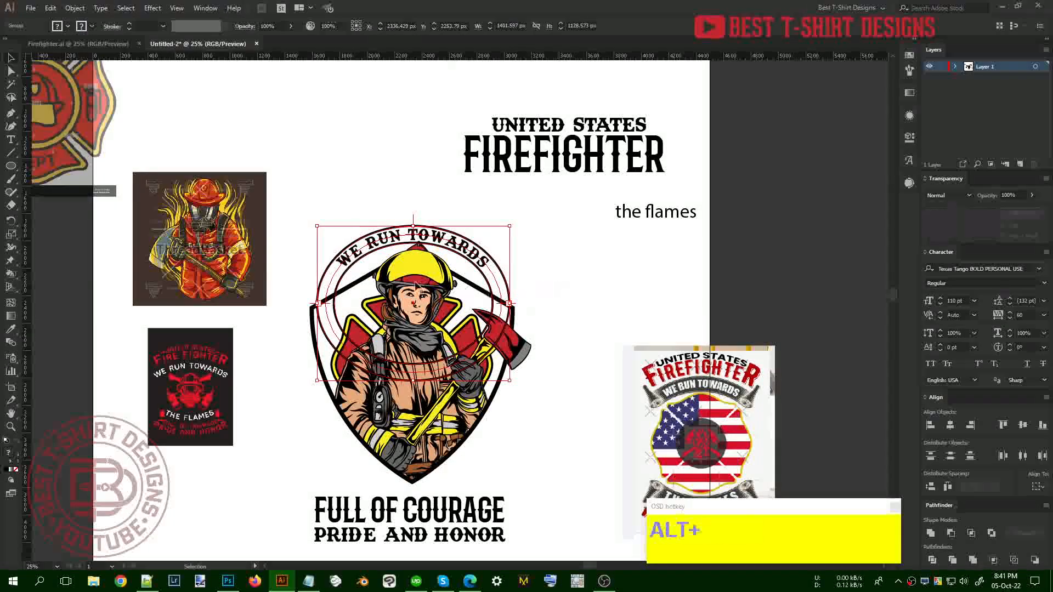
{"action": "scroll", "coordinate": [557, 287], "scroll_direction": "up", "scroll_amount": 1}
Move the WE RUN TOWARDS ring up above the UNITED STATES FIREFIGHTER title
{"action": "left_click", "coordinate": [607, 240]}
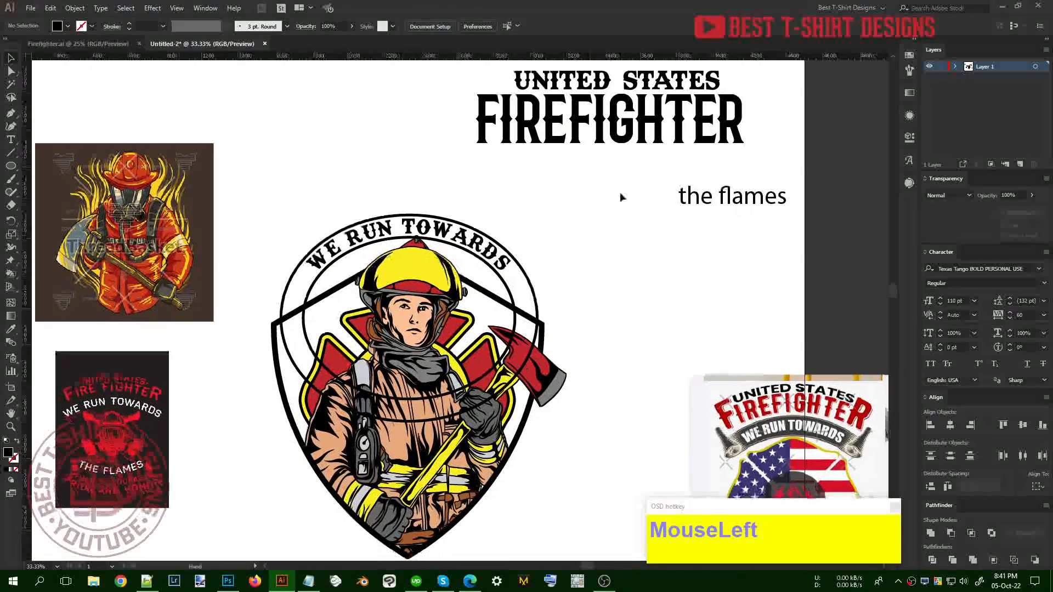
{"action": "scroll", "coordinate": [633, 217], "scroll_direction": "up", "scroll_amount": 1}
{"action": "left_click_drag", "start_coordinate": [606, 228], "coordinate": [395, 206]}
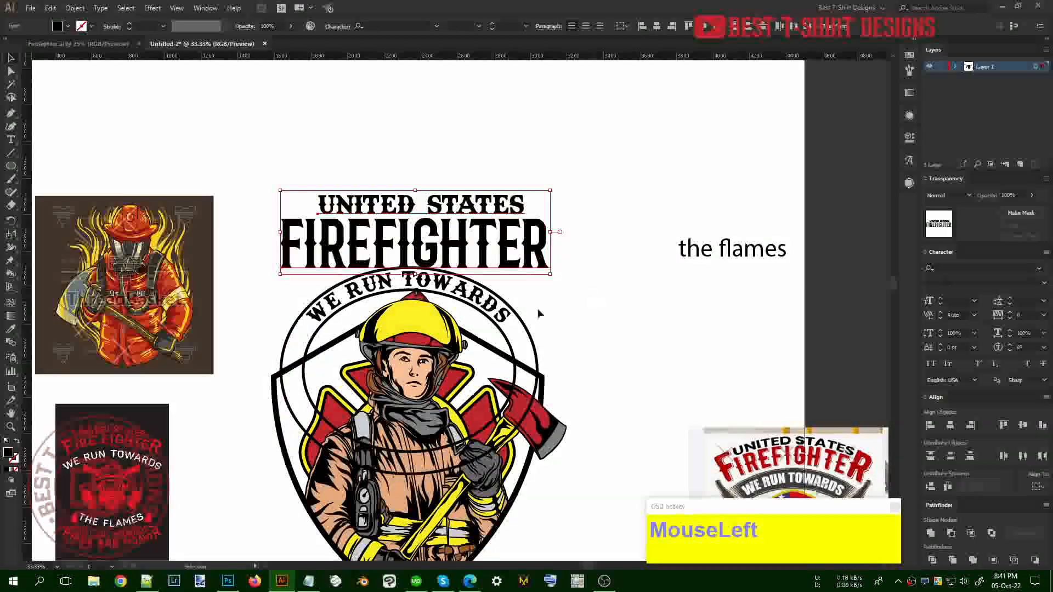
{"action": "left_click", "coordinate": [485, 314]}
{"action": "scroll", "coordinate": [484, 313], "scroll_direction": "down", "scroll_amount": 1}
{"action": "left_click_drag", "start_coordinate": [485, 313], "coordinate": [365, 107]}
Move both title lines down onto the shield's top and hide the rulers
{"action": "left_click_drag", "start_coordinate": [534, 309], "coordinate": [477, 225]}
{"action": "left_click_drag", "start_coordinate": [468, 269], "coordinate": [462, 307]}
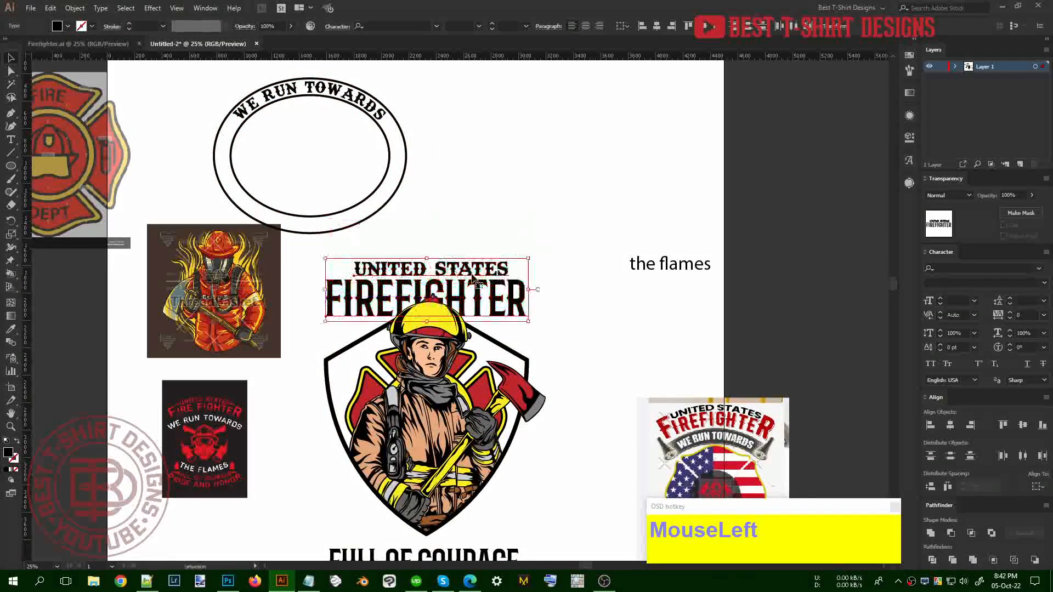
{"action": "scroll", "coordinate": [489, 313], "scroll_direction": "down", "scroll_amount": 2}
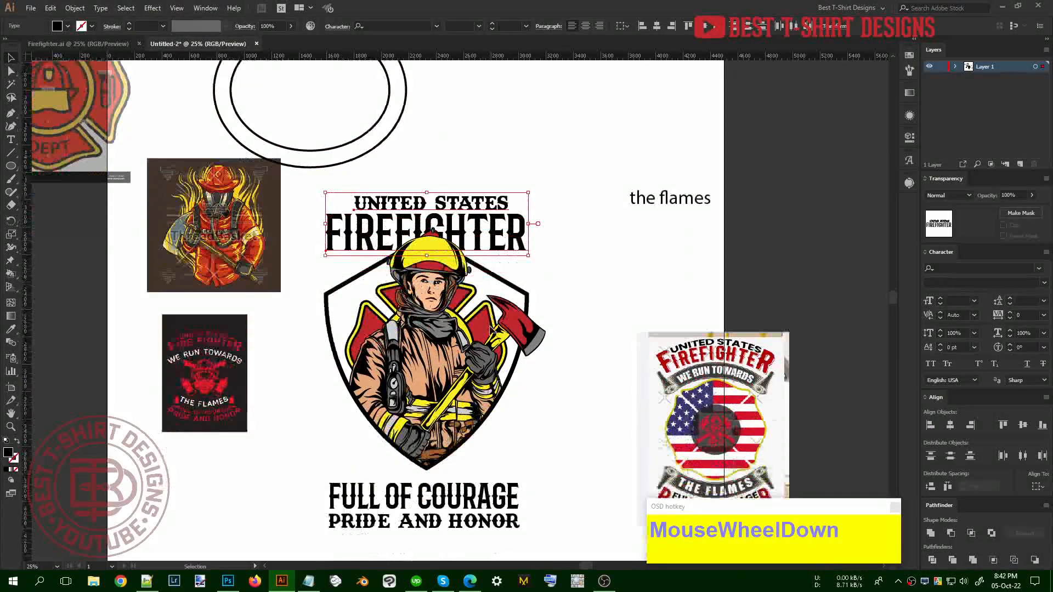
{"action": "left_click", "coordinate": [558, 288]}
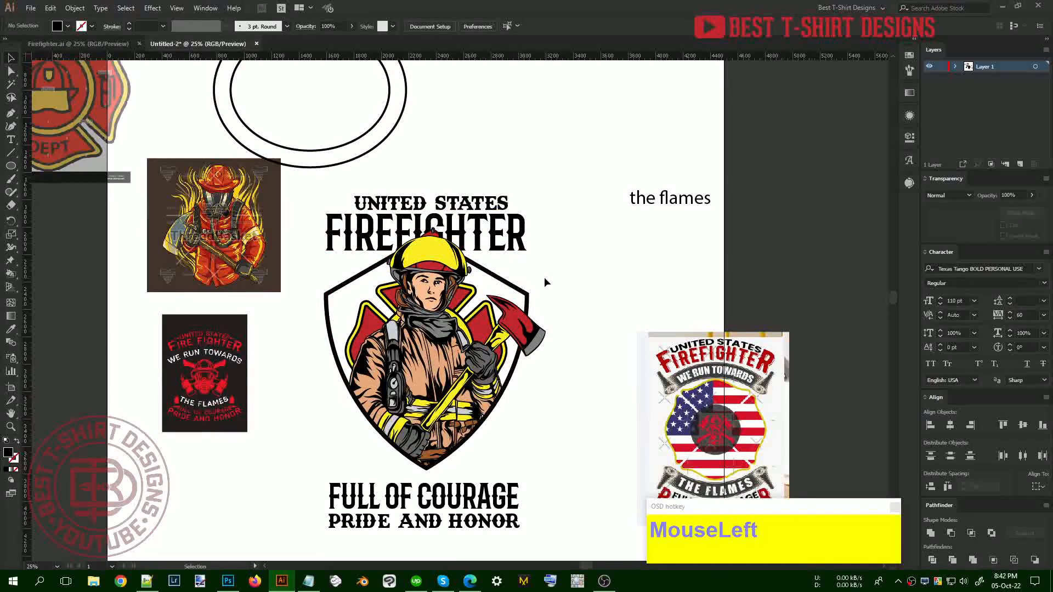
{"action": "scroll", "coordinate": [456, 354], "scroll_direction": "up", "scroll_amount": 1}
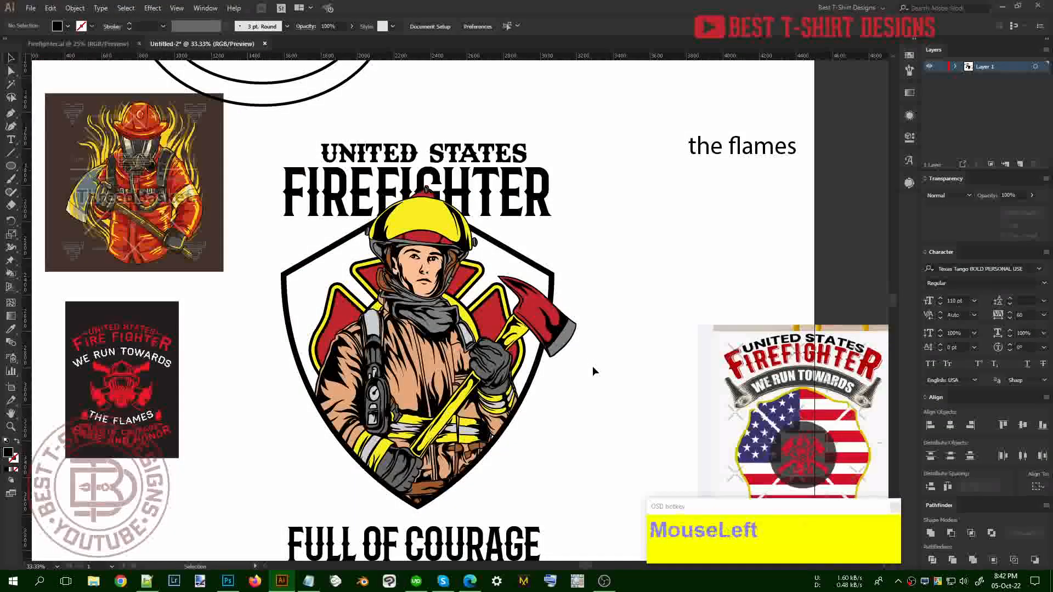
{"action": "left_click_drag", "start_coordinate": [553, 323], "coordinate": [578, 329]}
{"action": "key", "text": "ctrl+shift+r"}
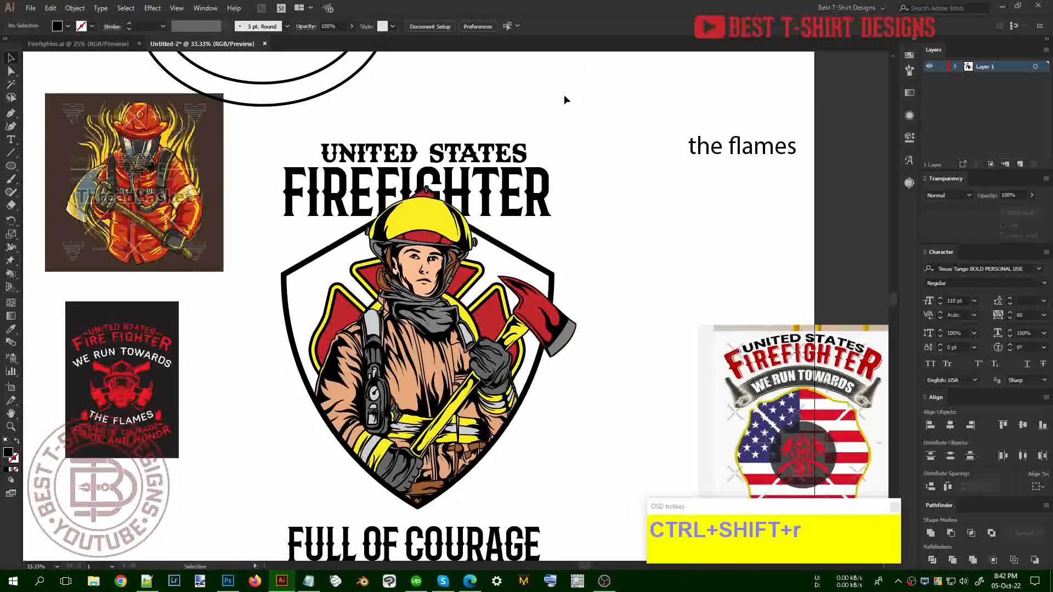
Add vertical guides at both badge edges and stretch the title to span them
{"action": "key", "text": "ctrl+shift+r"}
{"action": "left_click_drag", "start_coordinate": [551, 55], "coordinate": [282, 294]}
{"action": "left_click", "coordinate": [261, 396]}
{"action": "left_click_drag", "start_coordinate": [281, 435], "coordinate": [557, 436], "text": "alt"}
{"action": "left_click", "coordinate": [621, 390]}
{"action": "left_click_drag", "start_coordinate": [555, 387], "coordinate": [577, 391]}
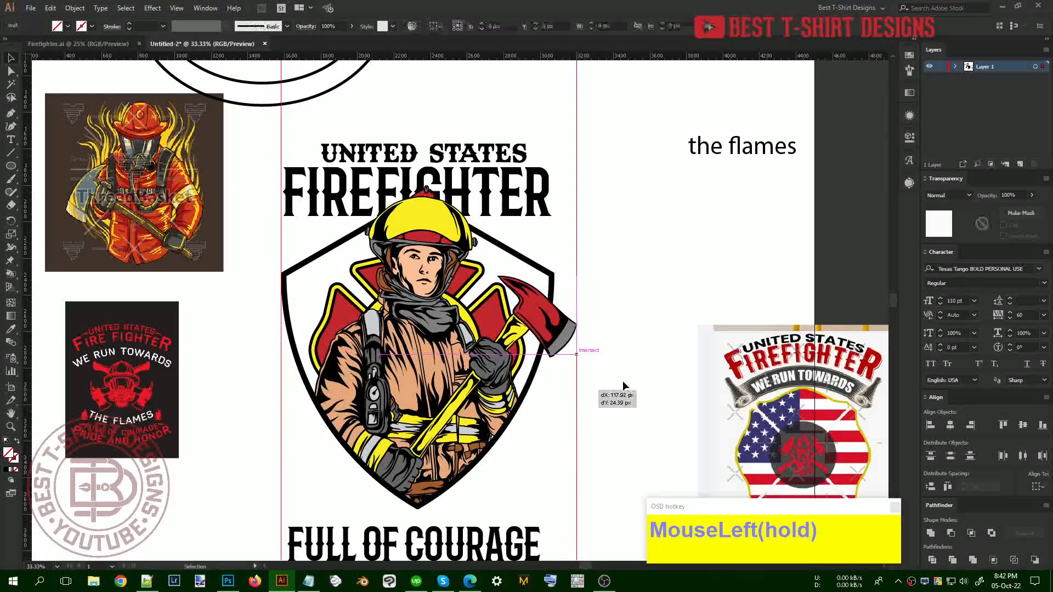
{"action": "left_click_drag", "start_coordinate": [550, 195], "coordinate": [580, 181]}
{"action": "left_click", "coordinate": [680, 252]}
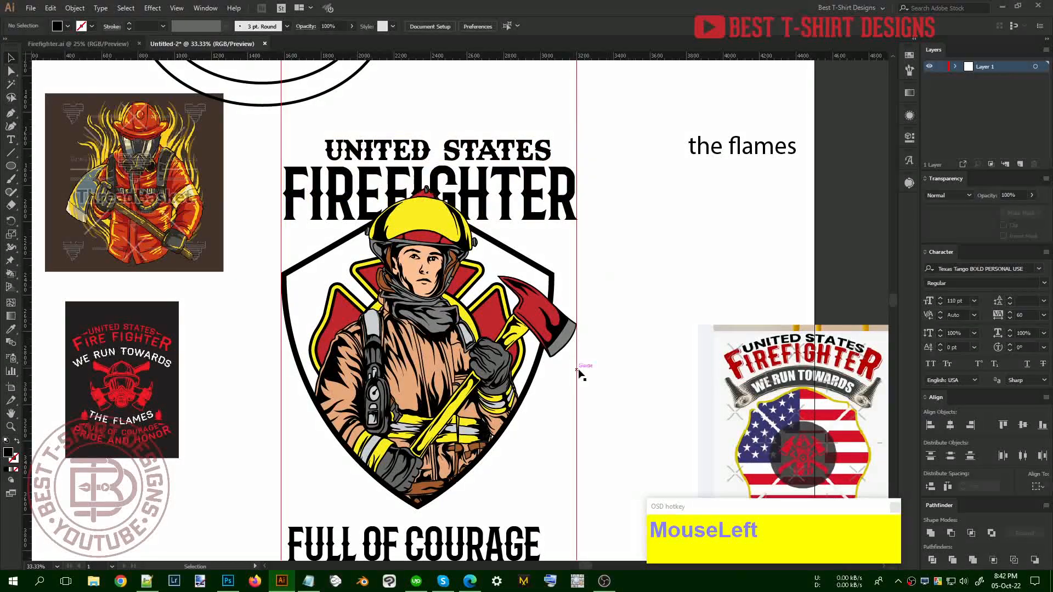
Inside the firefighter group, erase the axe head beyond the right guide
{"action": "double_click", "coordinate": [541, 321]}
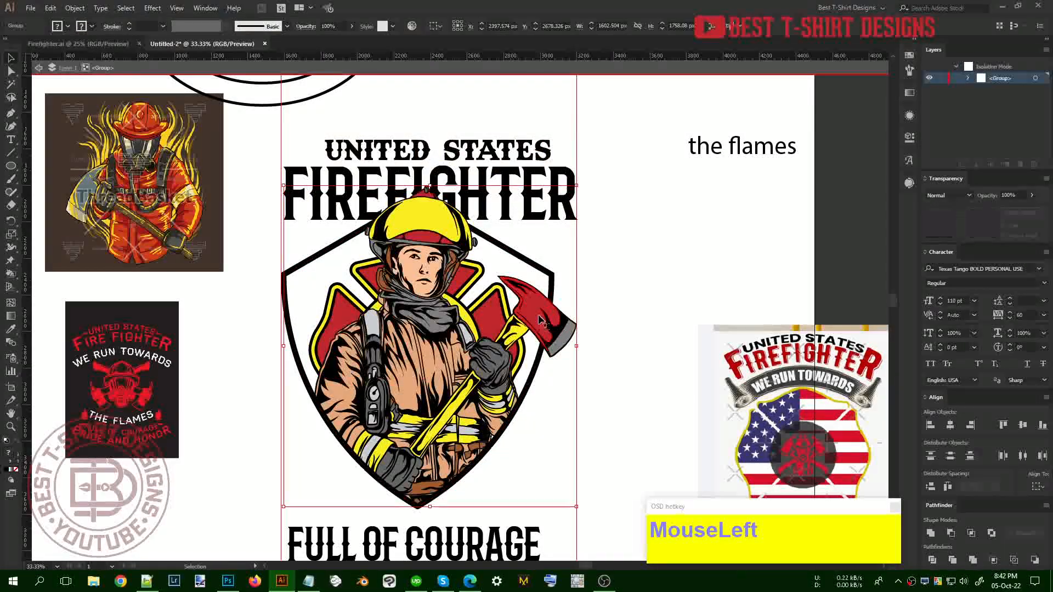
{"action": "left_click", "coordinate": [540, 321]}
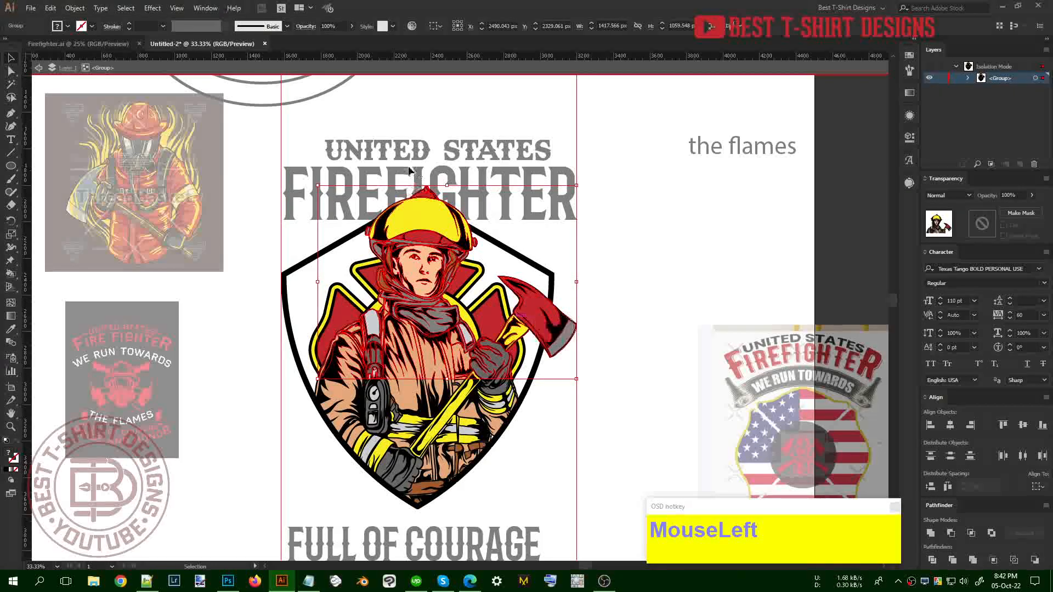
{"action": "key", "text": "shift+e"}
{"action": "left_click_drag", "start_coordinate": [606, 268], "coordinate": [532, 356], "text": "alt"}
{"action": "key", "text": "v"}
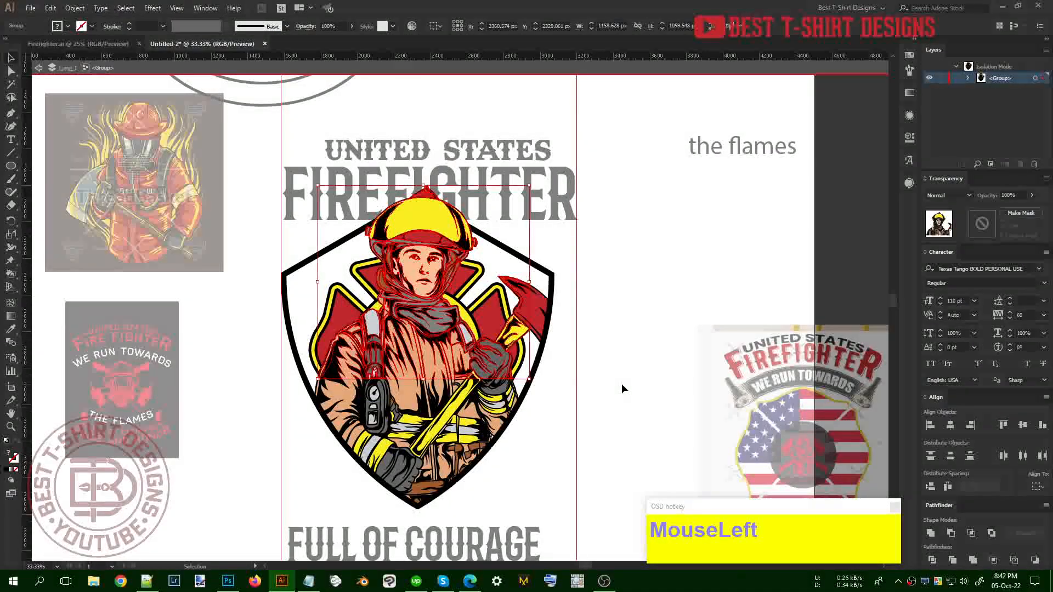
{"action": "double_click", "coordinate": [622, 388]}
Move the right guide onto the badge's right edge
{"action": "left_click_drag", "start_coordinate": [577, 372], "coordinate": [610, 348]}
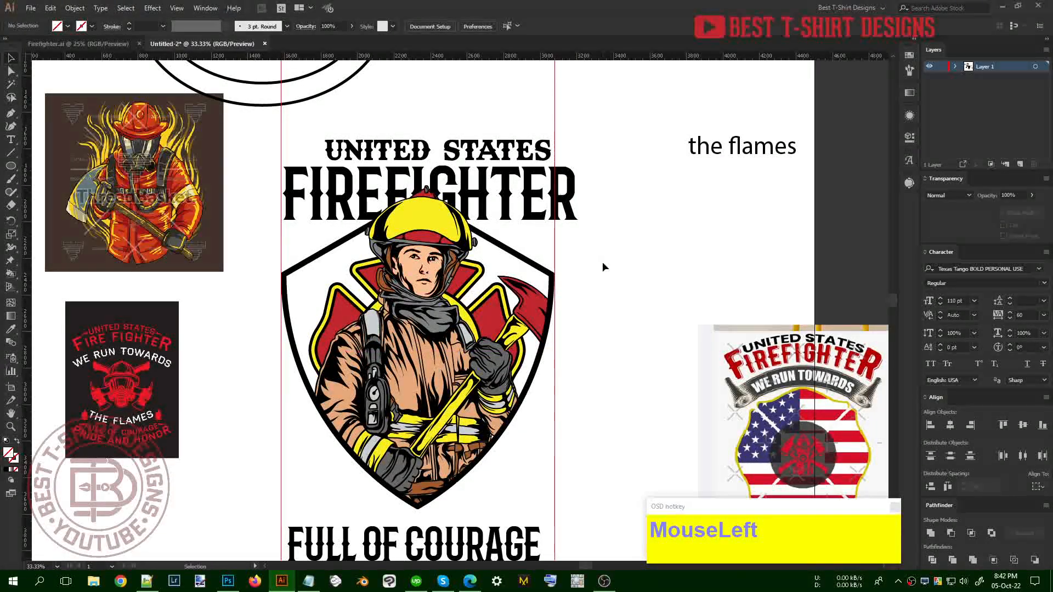
{"action": "scroll", "coordinate": [603, 267], "scroll_direction": "up", "scroll_amount": 1}
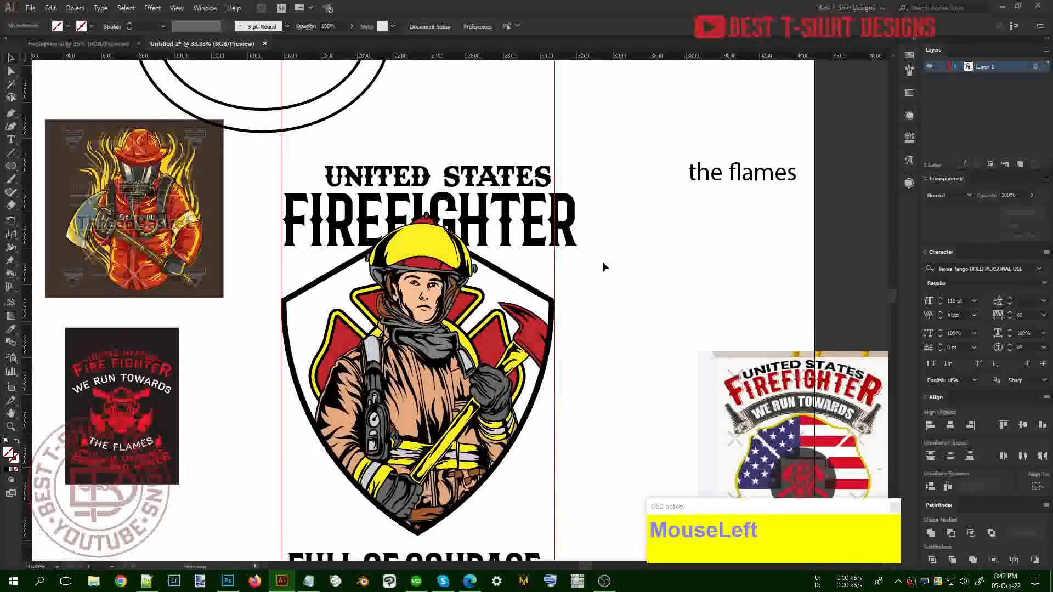
{"action": "scroll", "coordinate": [603, 267], "scroll_direction": "down", "scroll_amount": 2}
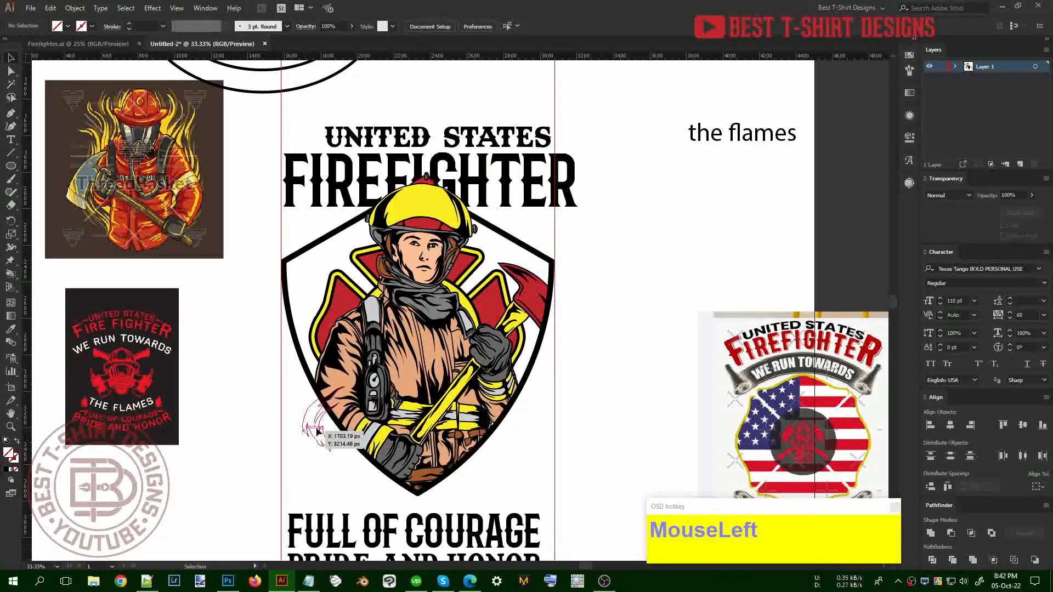
{"action": "scroll", "coordinate": [536, 340], "scroll_direction": "down", "scroll_amount": 2}
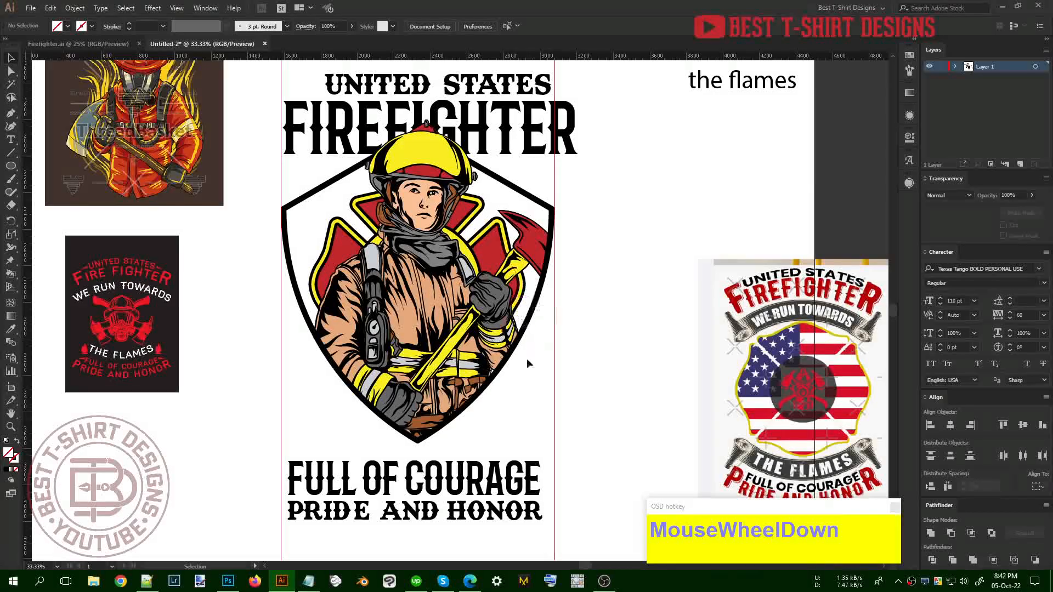
{"action": "scroll", "coordinate": [527, 360], "scroll_direction": "up", "scroll_amount": 1}
{"action": "scroll", "coordinate": [513, 393], "scroll_direction": "down", "scroll_amount": 3}
Move the FULL OF COURAGE and PRIDE AND HONOR lines aside to the lower left
{"action": "left_click", "coordinate": [499, 470]}
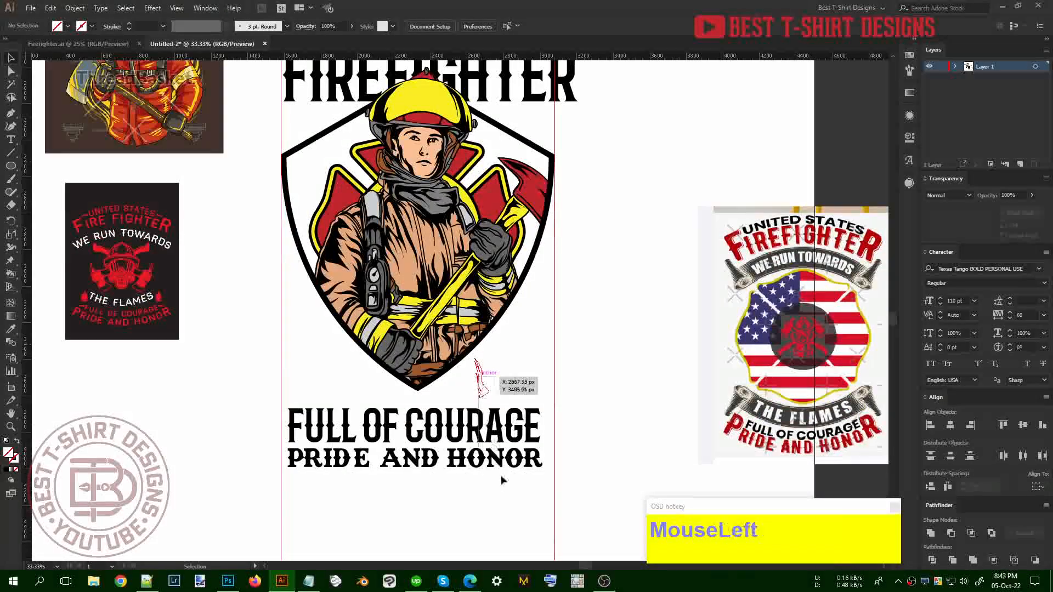
{"action": "left_click_drag", "start_coordinate": [504, 483], "coordinate": [478, 377]}
{"action": "left_click_drag", "start_coordinate": [508, 437], "coordinate": [201, 487]}
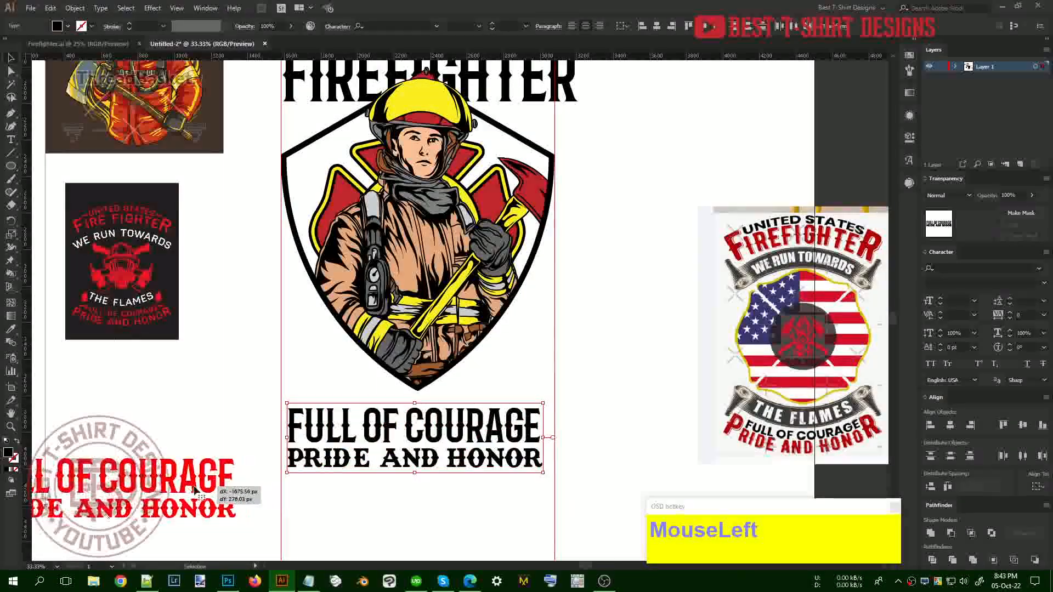
{"action": "scroll", "coordinate": [357, 475], "scroll_direction": "down", "scroll_amount": 1}
{"action": "scroll", "coordinate": [357, 477], "scroll_direction": "down", "scroll_amount": 1}
{"action": "scroll", "coordinate": [584, 226], "scroll_direction": "up", "scroll_amount": 3}
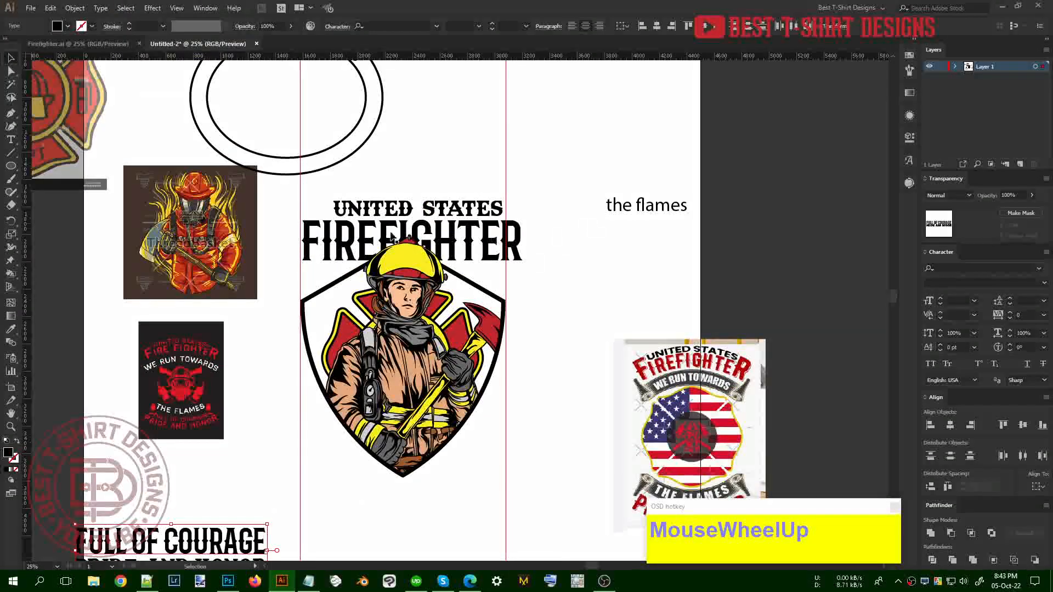
{"action": "scroll", "coordinate": [366, 237], "scroll_direction": "up", "scroll_amount": 1}
{"action": "scroll", "coordinate": [366, 237], "scroll_direction": "up", "scroll_amount": 3}
Copy the WE RUN TOWARDS ring text and paste it as a straight line below the badge
{"action": "key", "text": "t"}
{"action": "triple_click", "coordinate": [327, 118]}
{"action": "key", "text": "ctrl+c"}
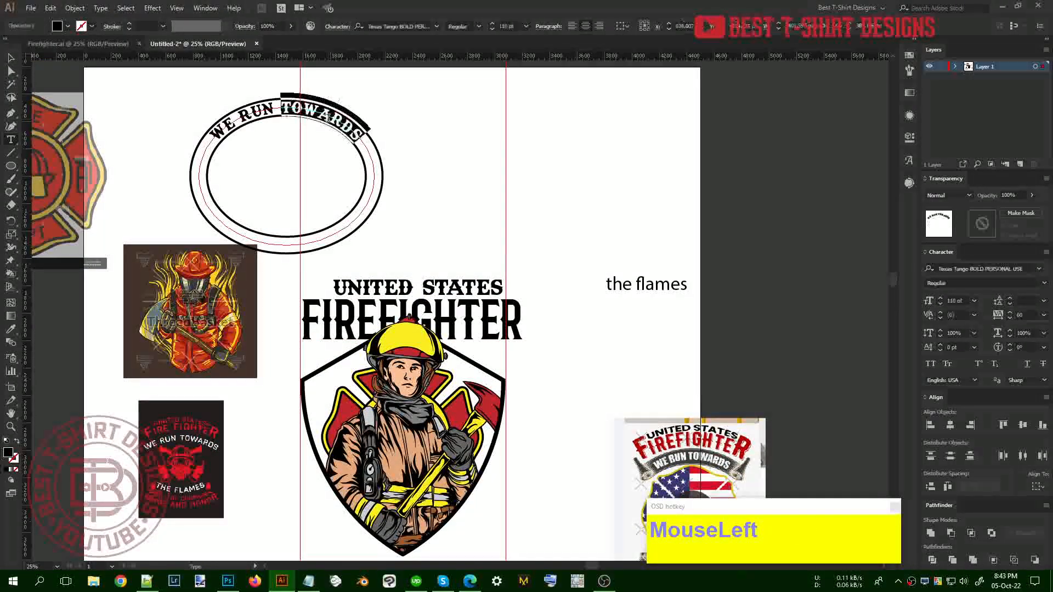
{"action": "key", "text": "ctrl"}
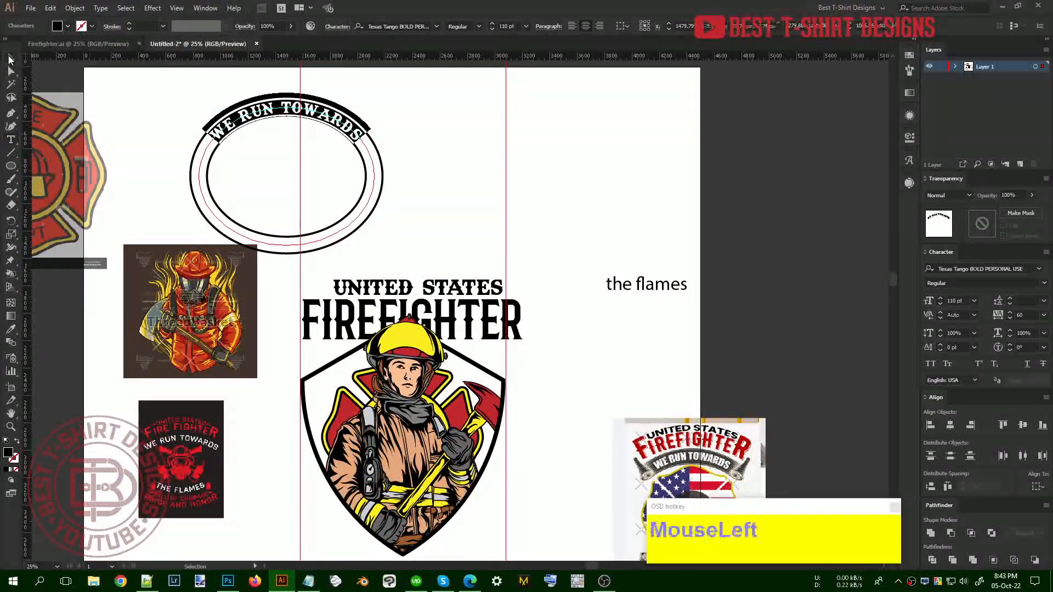
{"action": "key", "text": "ctrl+v"}
{"action": "left_click_drag", "start_coordinate": [512, 316], "coordinate": [457, 459]}
{"action": "scroll", "coordinate": [477, 527], "scroll_direction": "down", "scroll_amount": 3}
Give 'the flames' the FIREFIGHTER text style and place it below WE RUN TOWARDS
{"action": "left_click", "coordinate": [646, 194]}
{"action": "key", "text": "i"}
{"action": "left_click", "coordinate": [491, 223]}
{"action": "key", "text": "v"}
{"action": "left_click_drag", "start_coordinate": [711, 179], "coordinate": [411, 489]}
Delete the extra WE RUN TOWARDS copy and shrink THE FLAMES proportionally to fit
{"action": "left_click", "coordinate": [456, 455]}
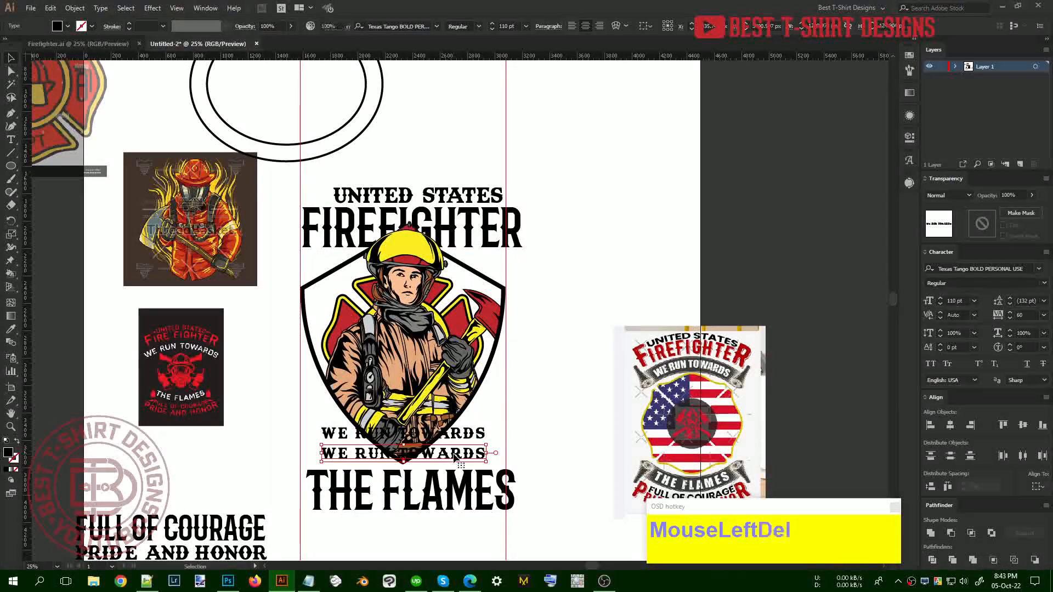
{"action": "key", "text": "Delete"}
{"action": "left_click", "coordinate": [488, 493]}
{"action": "left_click_drag", "start_coordinate": [517, 491], "coordinate": [455, 461]}
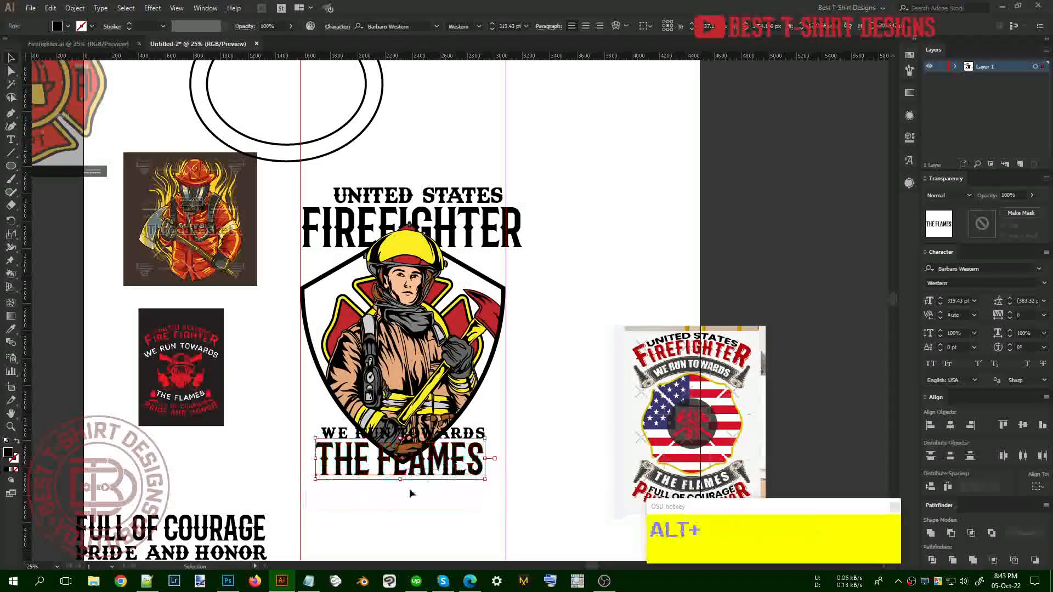
{"action": "scroll", "coordinate": [410, 493], "scroll_direction": "up", "scroll_amount": 1}
{"action": "left_click", "coordinate": [623, 446]}
{"action": "left_click", "coordinate": [471, 379]}
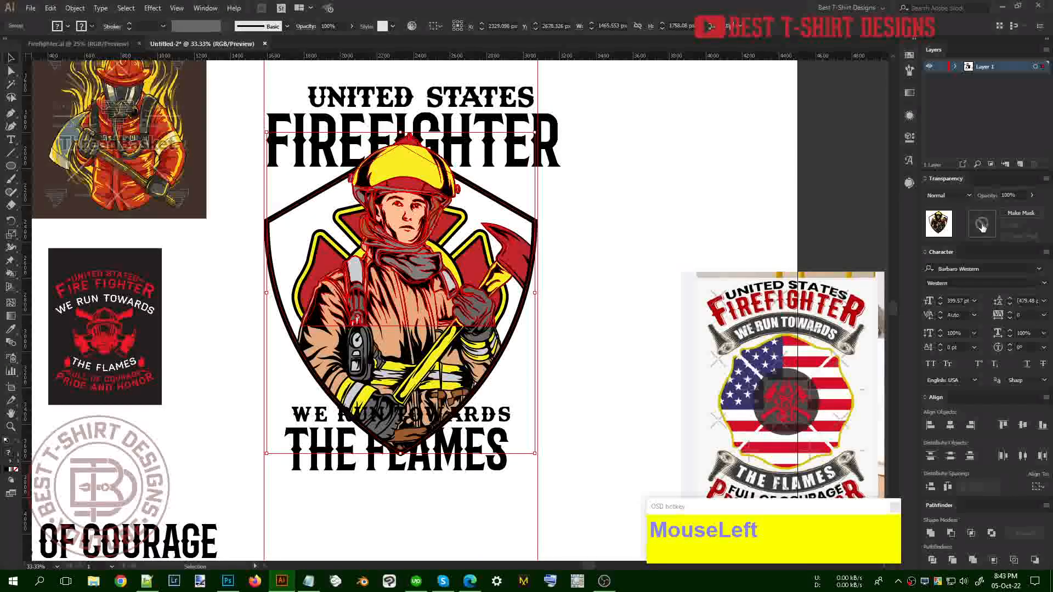
Add an unclipped opacity mask to the badge and draw a rectangle over the bottom text area
{"action": "left_click", "coordinate": [1022, 213]}
{"action": "left_click", "coordinate": [1005, 226]}
{"action": "left_click_drag", "start_coordinate": [10, 168], "coordinate": [34, 170]}
{"action": "left_click_drag", "start_coordinate": [519, 490], "coordinate": [268, 402]}
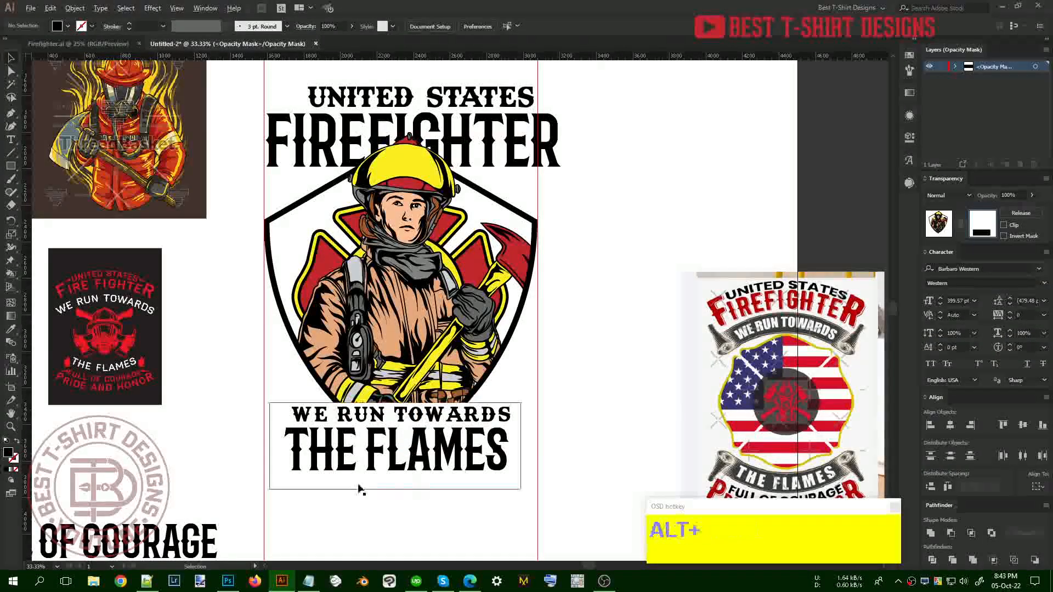
Nudge the mask rectangle up and right, then exit mask editing
{"action": "scroll", "coordinate": [360, 490], "scroll_direction": "up", "scroll_amount": 1, "text": "alt"}
{"action": "left_click", "coordinate": [486, 462]}
{"action": "key", "text": "Up"}
{"action": "key", "text": "Up"}
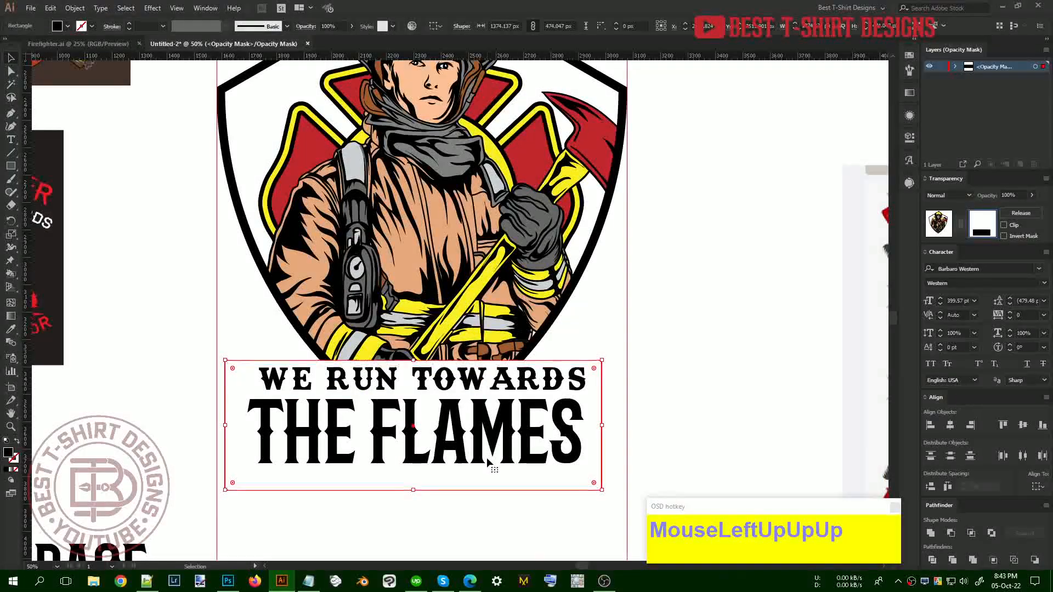
{"action": "key", "text": "shift+Up"}
{"action": "key", "text": "shift+Right"}
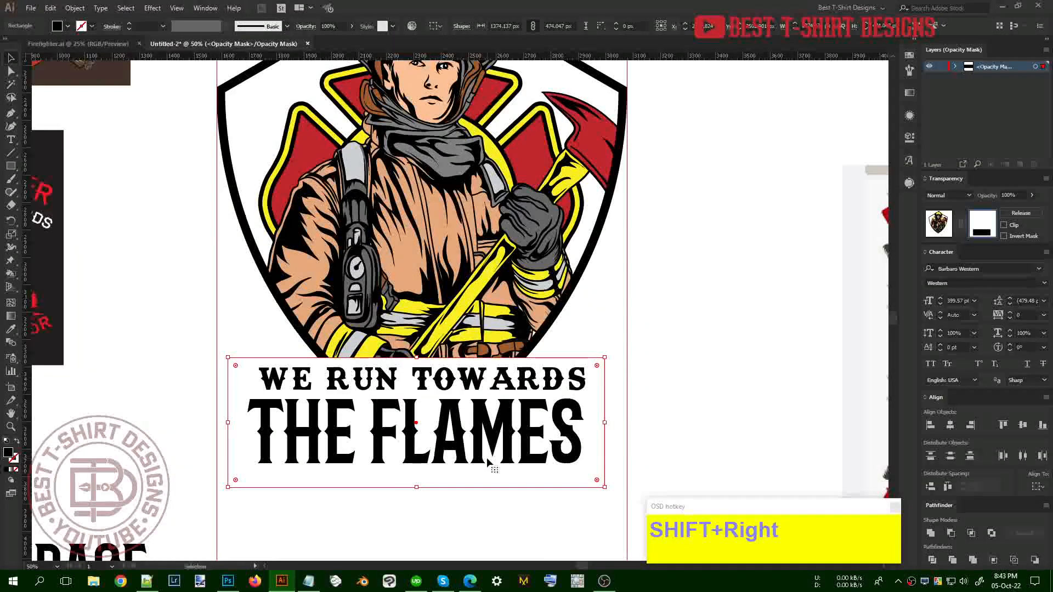
{"action": "scroll", "coordinate": [486, 463], "scroll_direction": "down", "scroll_amount": 1, "text": "alt"}
{"action": "left_click", "coordinate": [939, 225]}
{"action": "left_click", "coordinate": [640, 326]}
Sample the shield's thick black outline style and draw a horizontal line above WE RUN TOWARDS
{"action": "key", "text": "i"}
{"action": "left_click", "coordinate": [556, 320]}
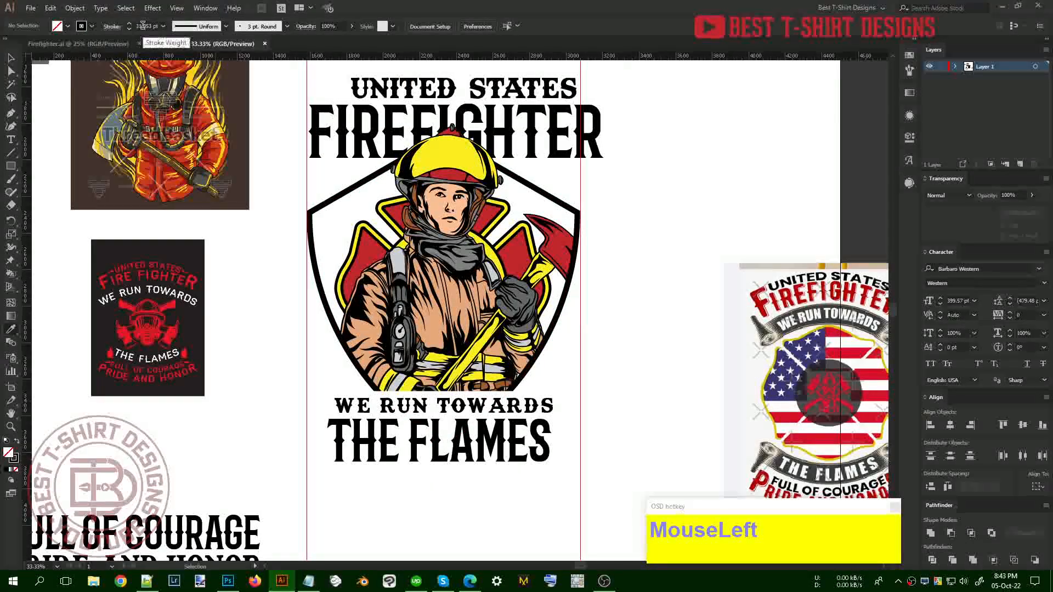
{"action": "key", "text": "v"}
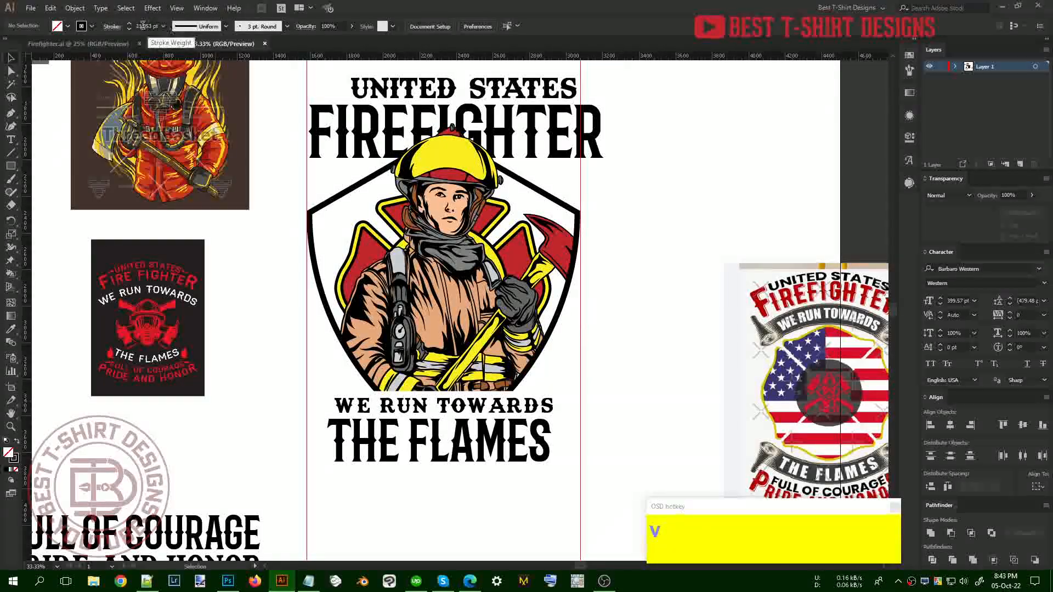
{"action": "left_click", "coordinate": [235, 271]}
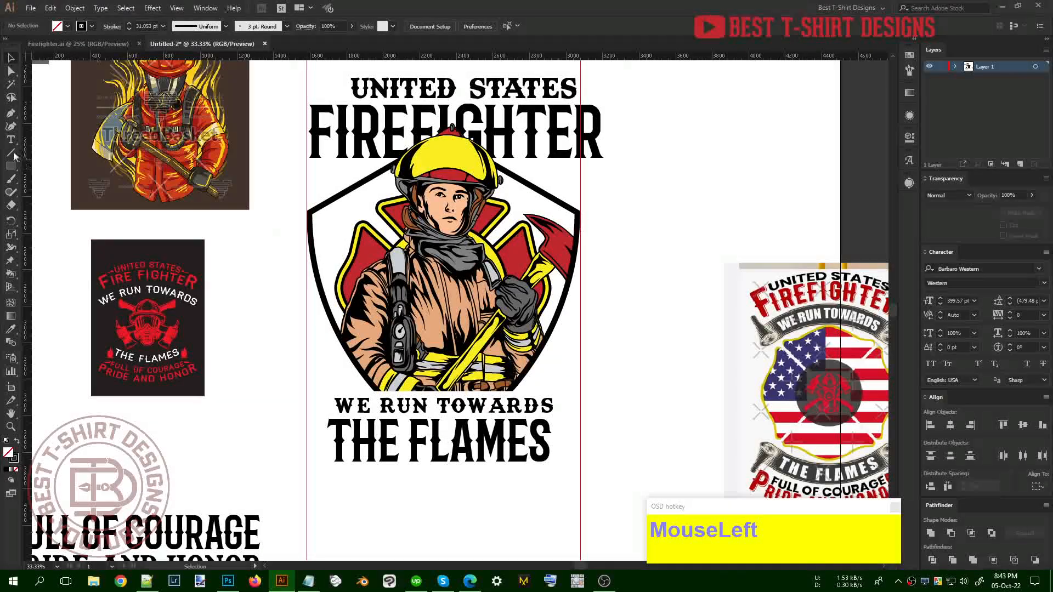
{"action": "left_click_drag", "start_coordinate": [336, 392], "coordinate": [553, 393]}
Select the new divider line alone and nudge it up slightly
{"action": "key", "text": "shift+v"}
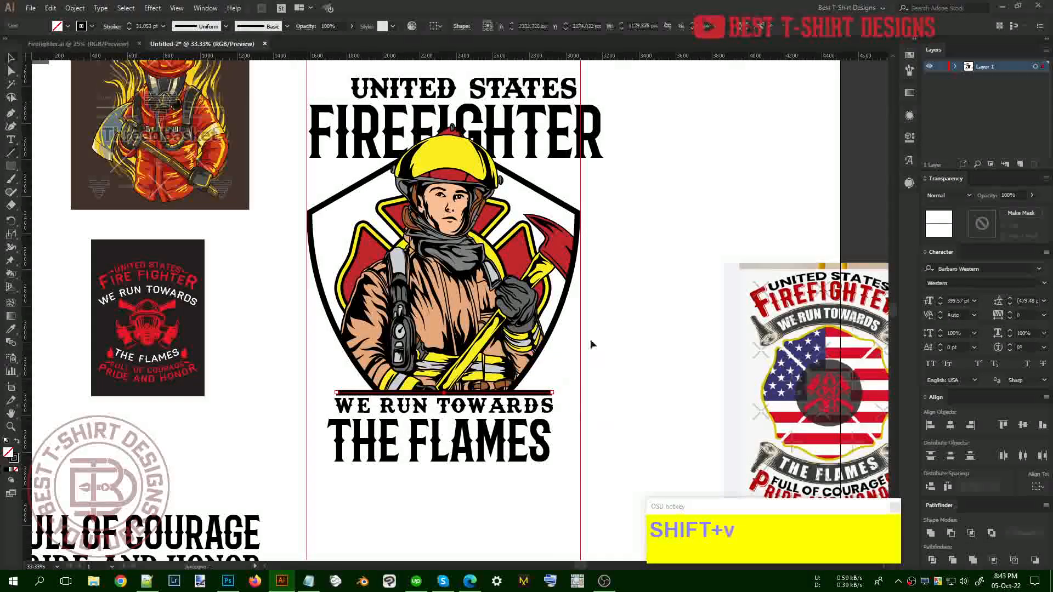
{"action": "left_click", "coordinate": [565, 311], "text": "shift"}
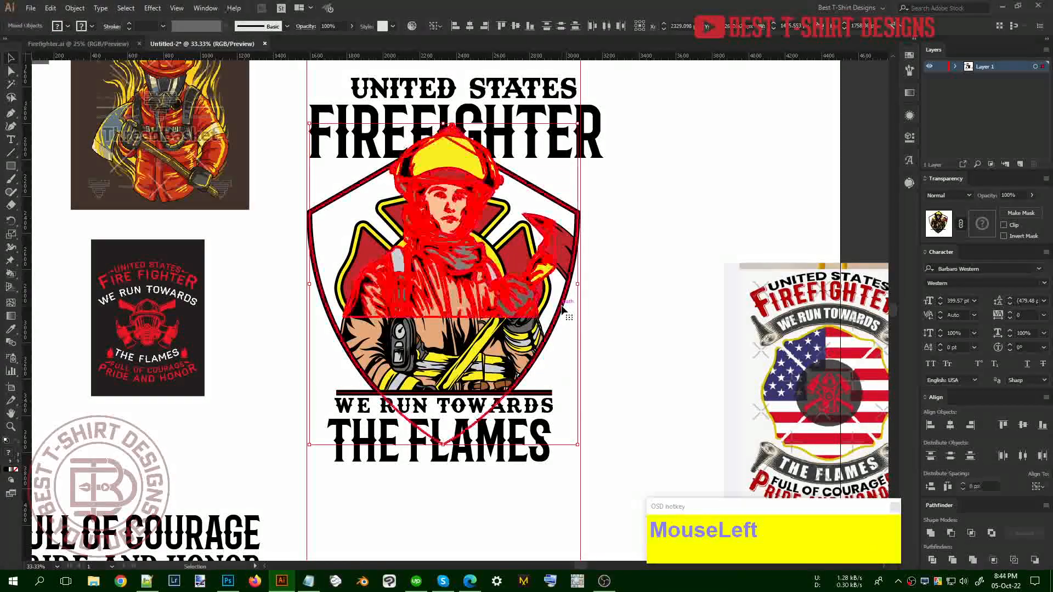
{"action": "left_click", "coordinate": [609, 357]}
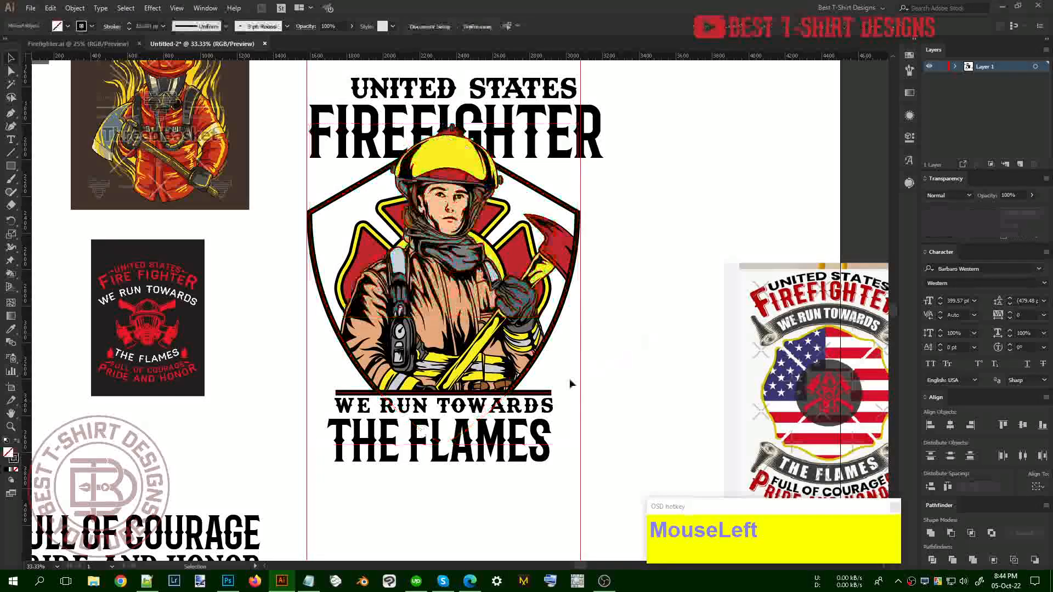
{"action": "left_click", "coordinate": [541, 392]}
{"action": "key", "text": "shift+Up"}
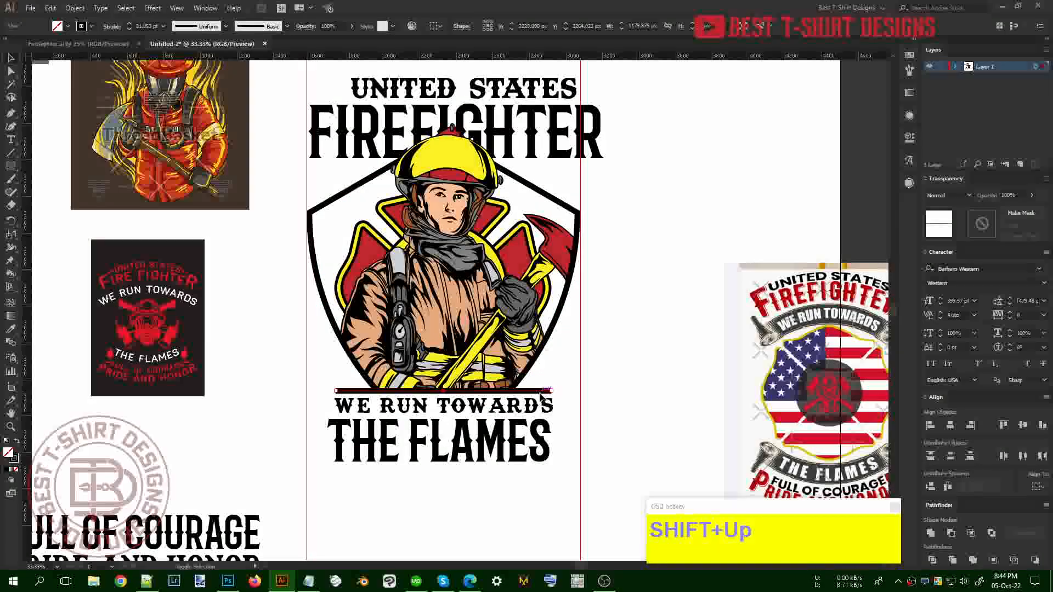
Apply Width Profile 1 so the line tapers to points at both ends
{"action": "left_click", "coordinate": [111, 26]}
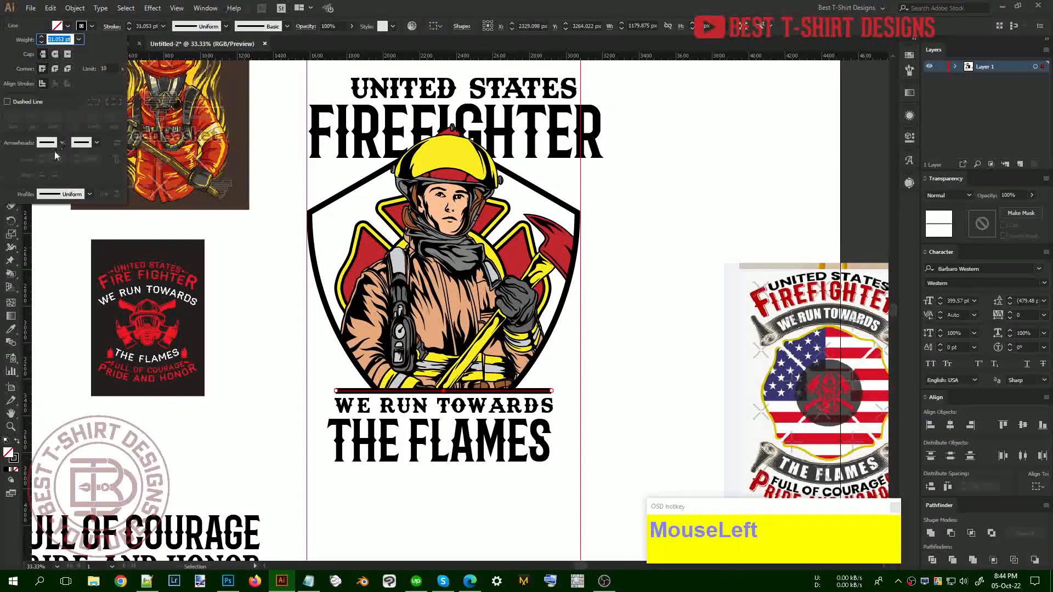
{"action": "left_click", "coordinate": [57, 196]}
{"action": "left_click", "coordinate": [53, 237]}
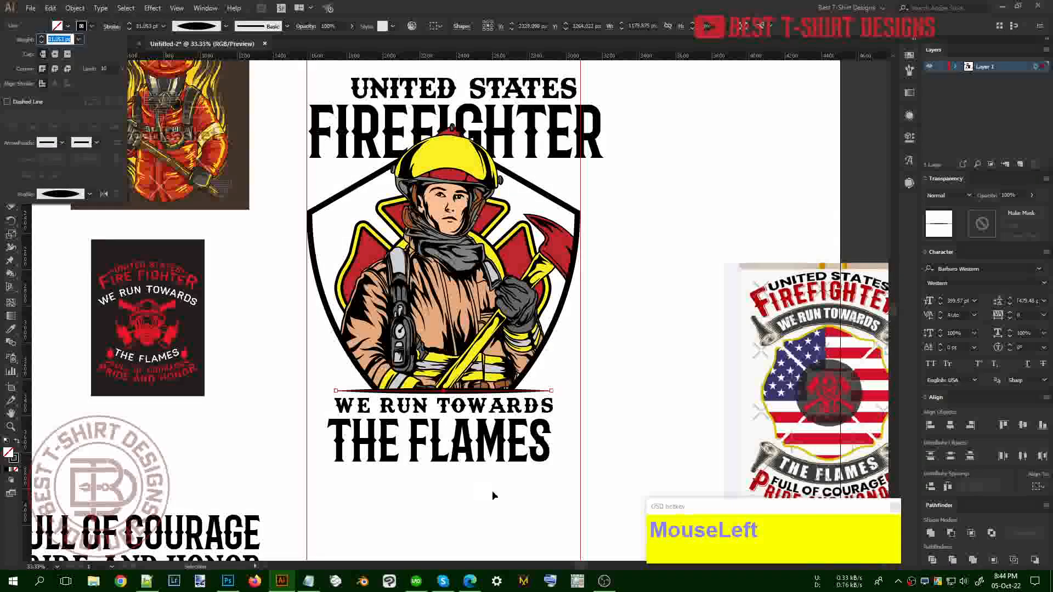
{"action": "left_click", "coordinate": [674, 424]}
{"action": "scroll", "coordinate": [673, 419], "scroll_direction": "up", "scroll_amount": 1}
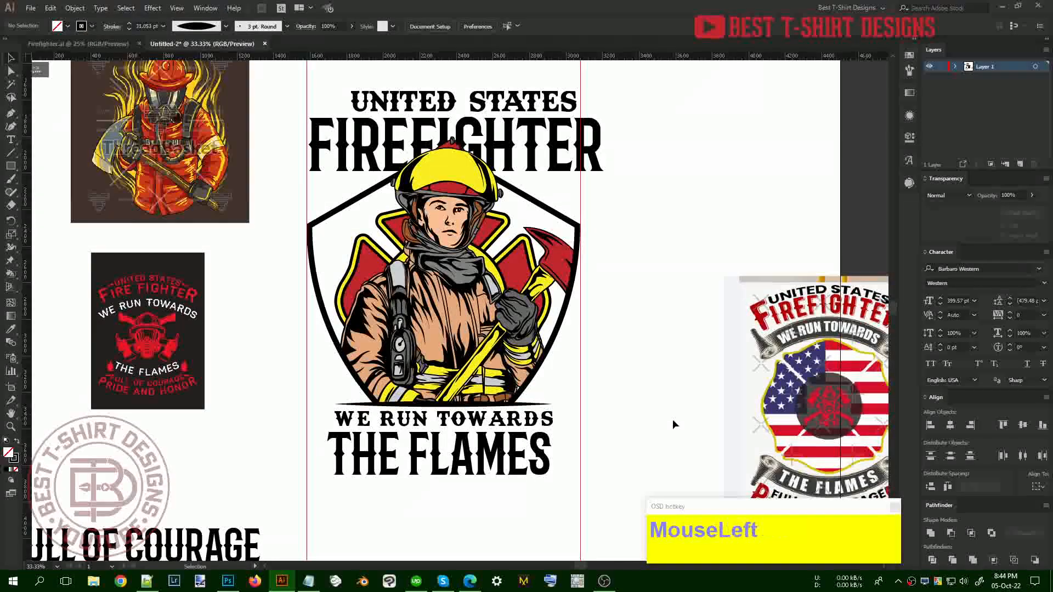
{"action": "scroll", "coordinate": [672, 419], "scroll_direction": "up", "scroll_amount": 2}
{"action": "left_click", "coordinate": [529, 126]}
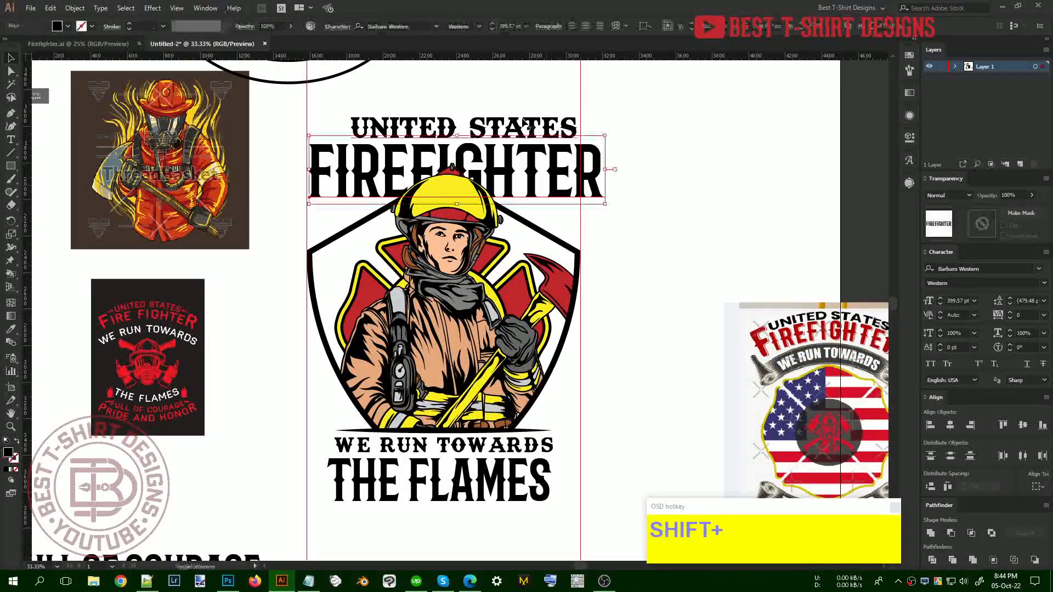
Convert FIREFIGHTER to outlines, narrow it to fit the artboard, and nudge it up
{"action": "right_click", "coordinate": [529, 129]}
{"action": "left_click", "coordinate": [614, 190]}
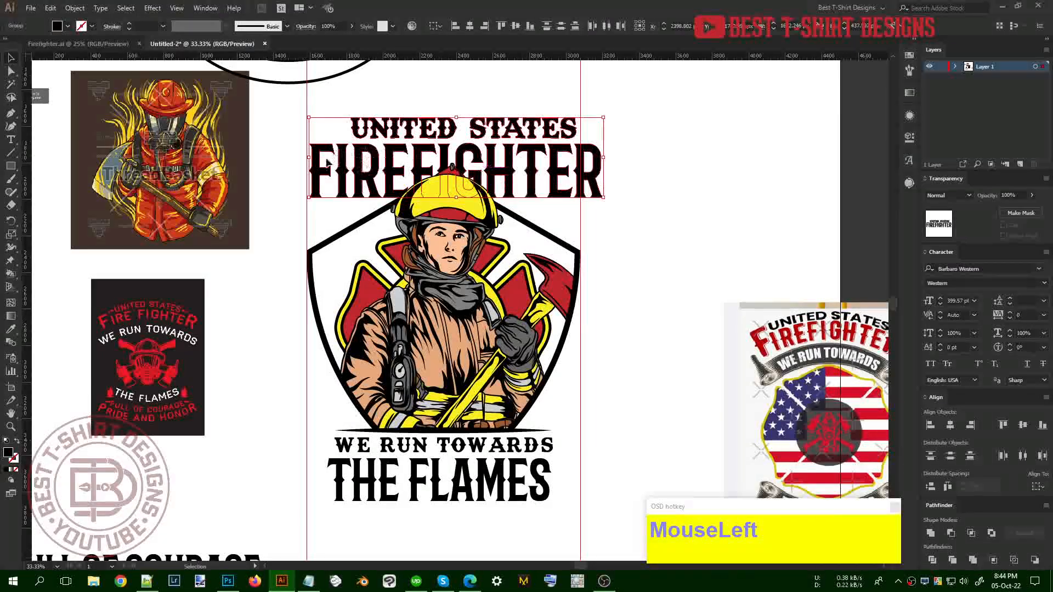
{"action": "left_click_drag", "start_coordinate": [313, 158], "coordinate": [306, 158]}
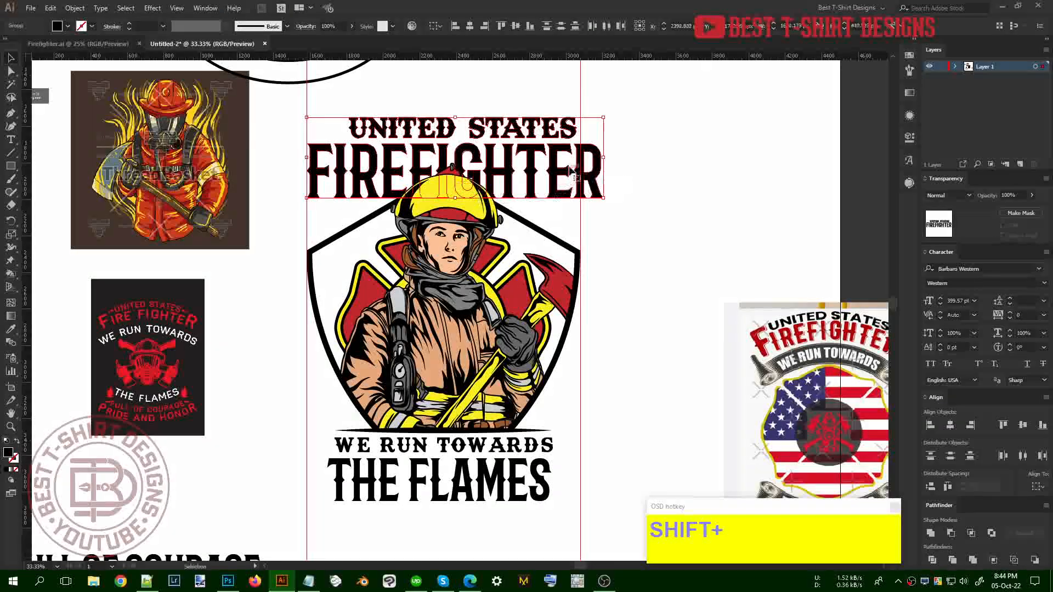
{"action": "left_click_drag", "start_coordinate": [602, 157], "coordinate": [581, 158]}
{"action": "key", "text": "shift+Up"}
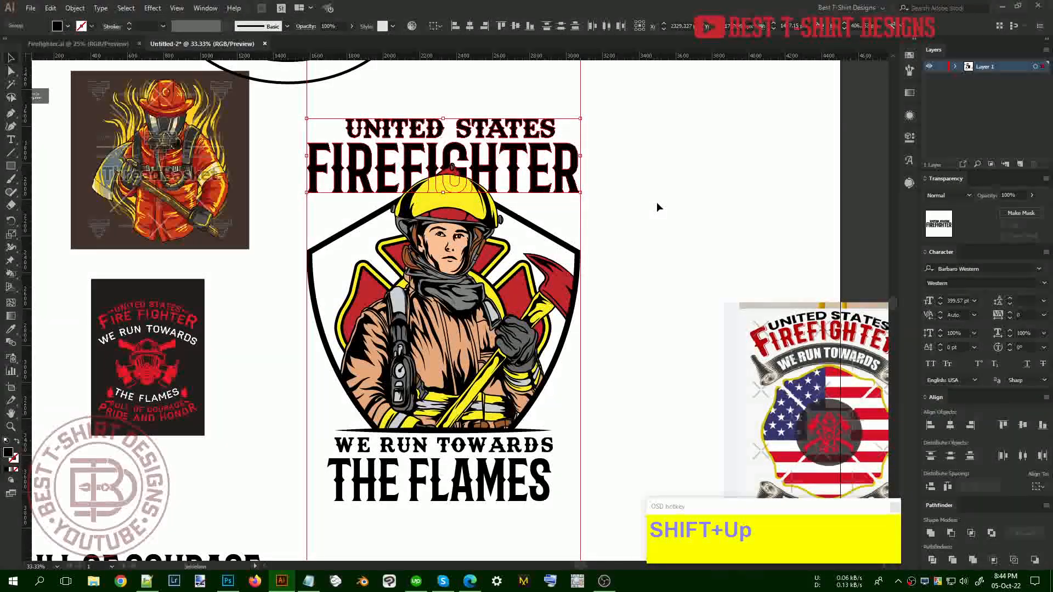
{"action": "left_click", "coordinate": [657, 206]}
{"action": "left_click_drag", "start_coordinate": [503, 187], "coordinate": [503, 187]}
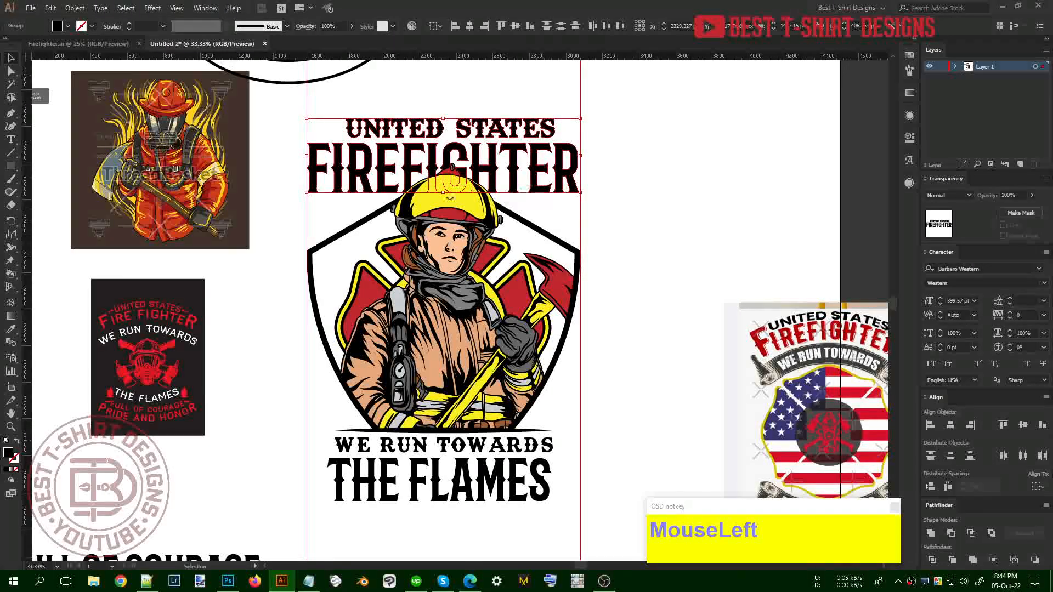
Group the outlined FIREFIGHTER letters into a single group
{"action": "key", "text": "ctrl"}
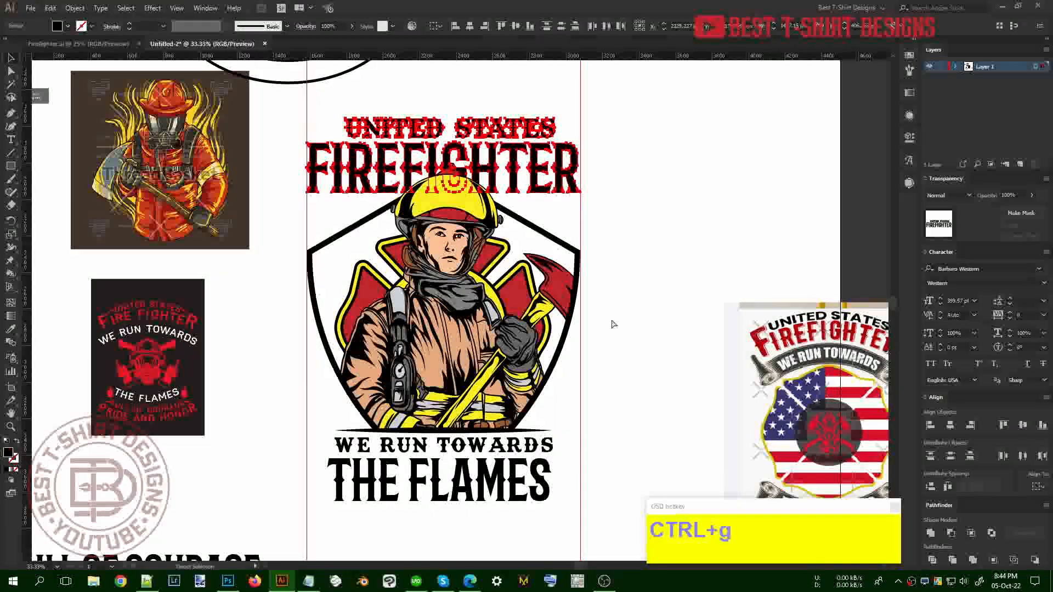
{"action": "key", "text": "ctrl+g"}
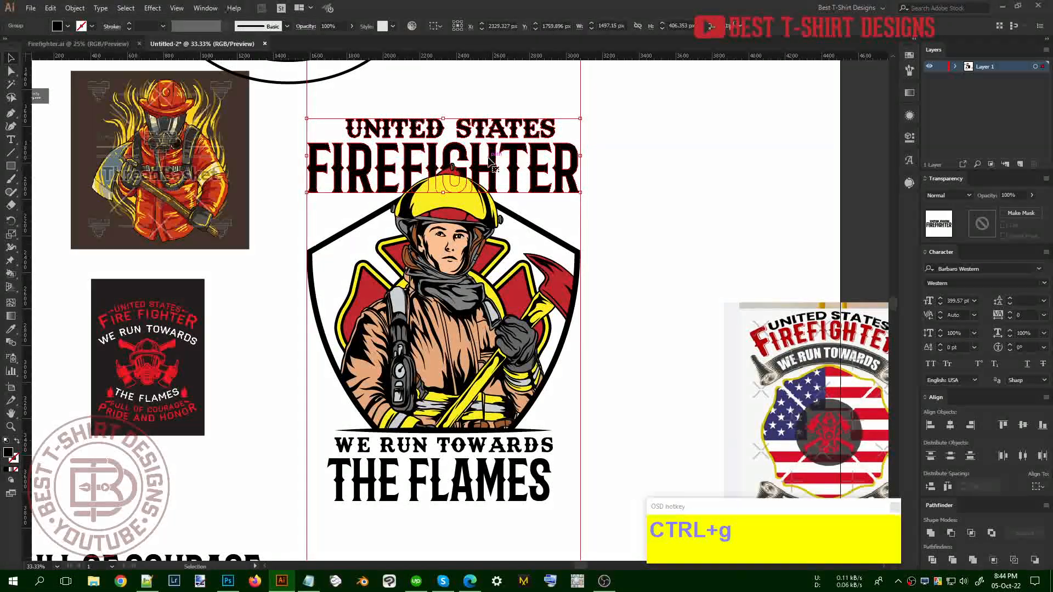
{"action": "double_click", "coordinate": [510, 155]}
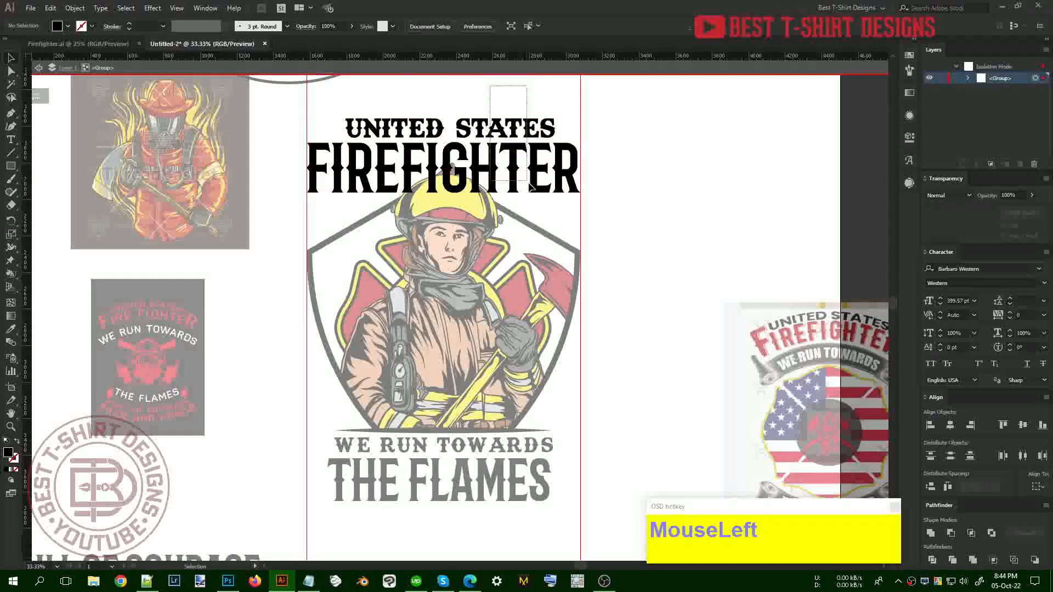
{"action": "left_click", "coordinate": [469, 26]}
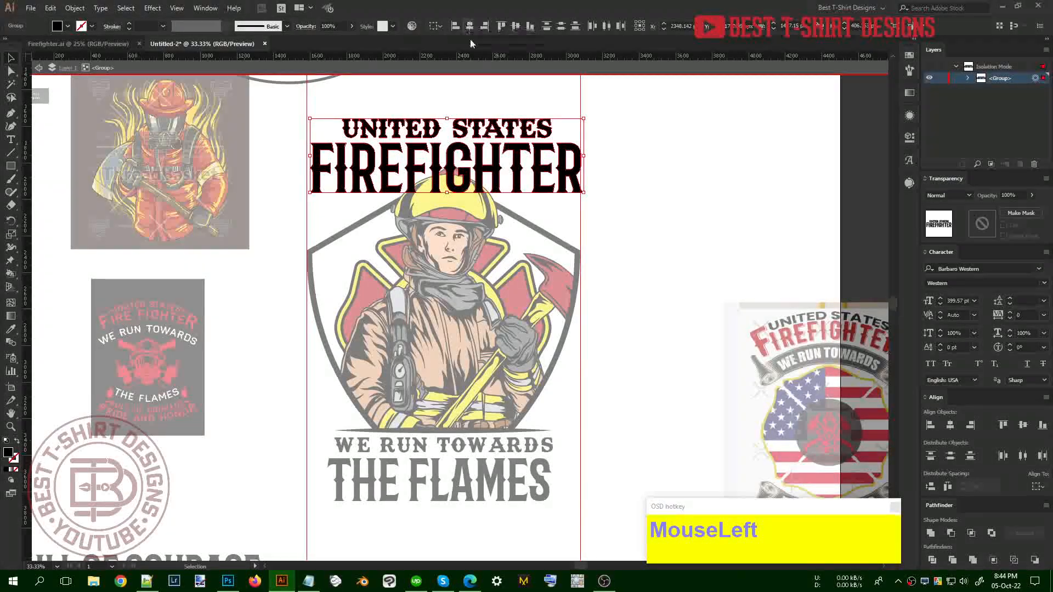
{"action": "key", "text": "ctrl+z"}
{"action": "left_click", "coordinate": [497, 168]}
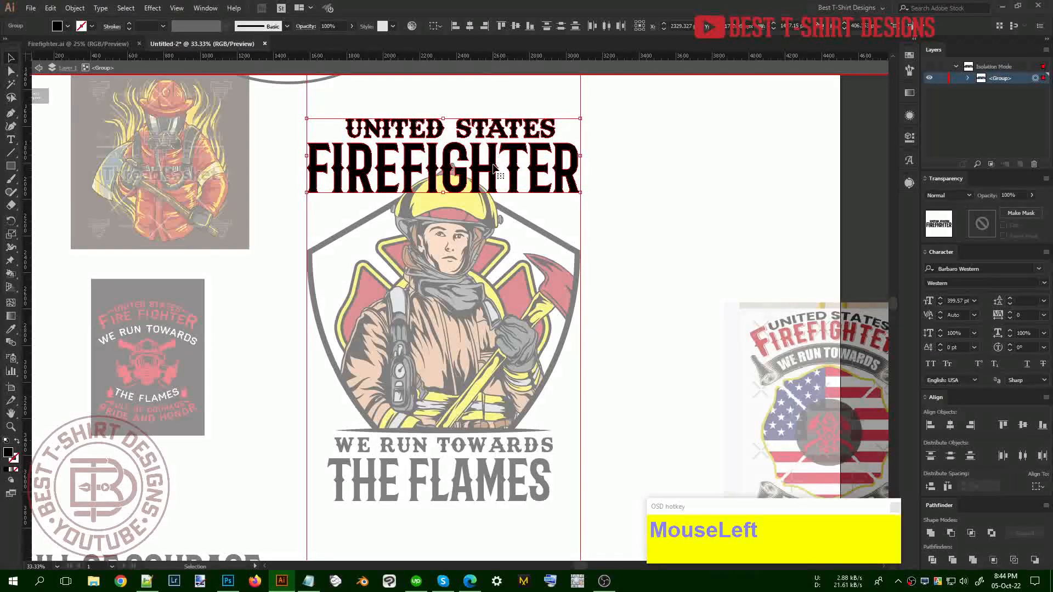
{"action": "left_click", "coordinate": [640, 199]}
{"action": "double_click", "coordinate": [610, 165]}
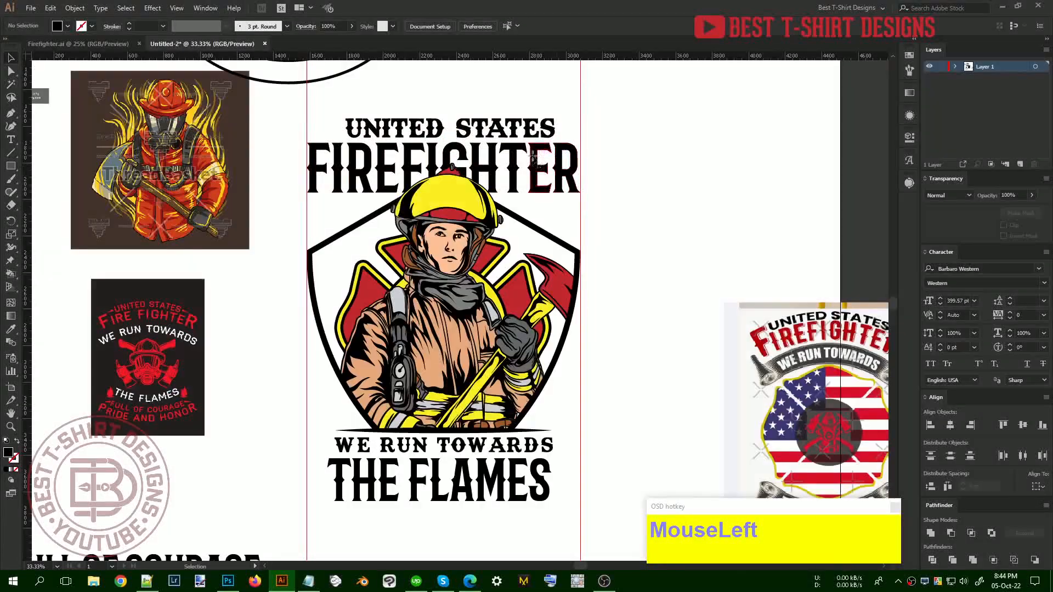
{"action": "right_click", "coordinate": [529, 156]}
{"action": "left_click", "coordinate": [587, 247]}
Centre UNITED STATES horizontally over FIREFIGHTER, using FIREFIGHTER as the key object
{"action": "left_click_drag", "start_coordinate": [504, 92], "coordinate": [525, 159]}
{"action": "scroll", "coordinate": [459, 106], "scroll_direction": "up", "scroll_amount": 1}
{"action": "scroll", "coordinate": [460, 106], "scroll_direction": "up", "scroll_amount": 2}
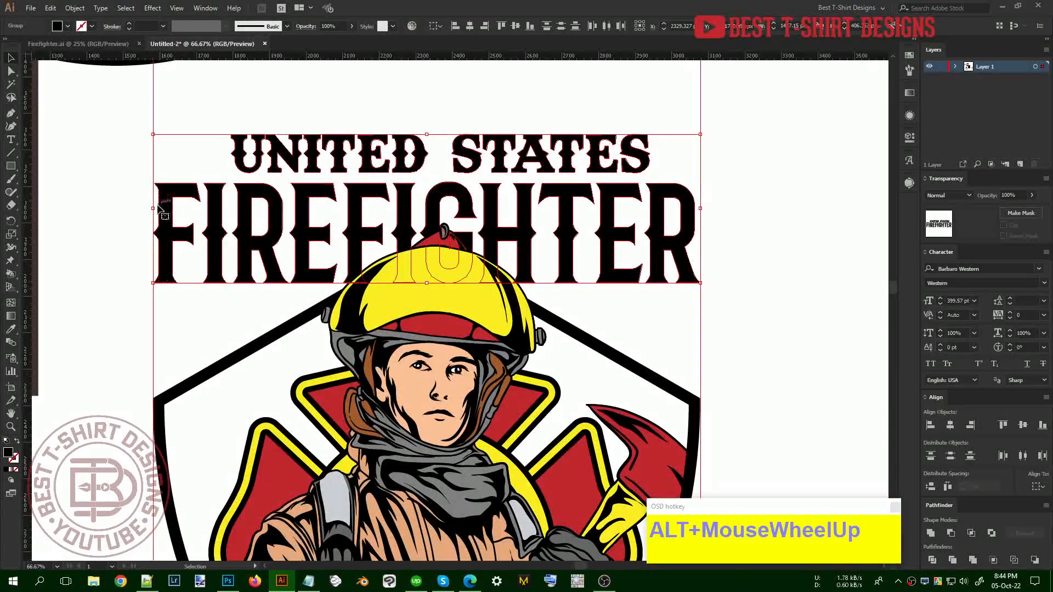
{"action": "left_click", "coordinate": [604, 204]}
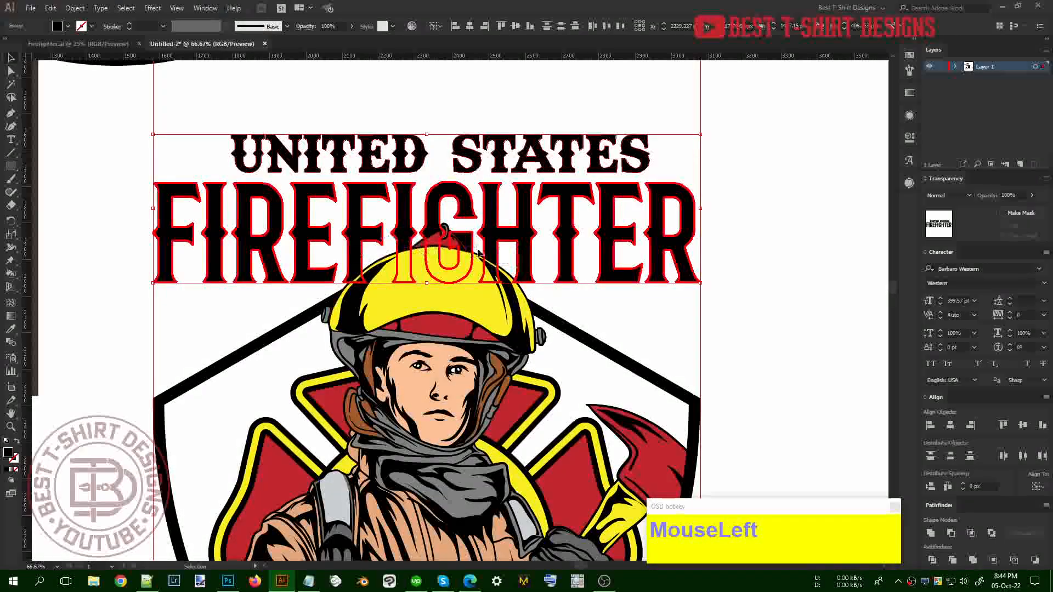
{"action": "left_click", "coordinate": [469, 29]}
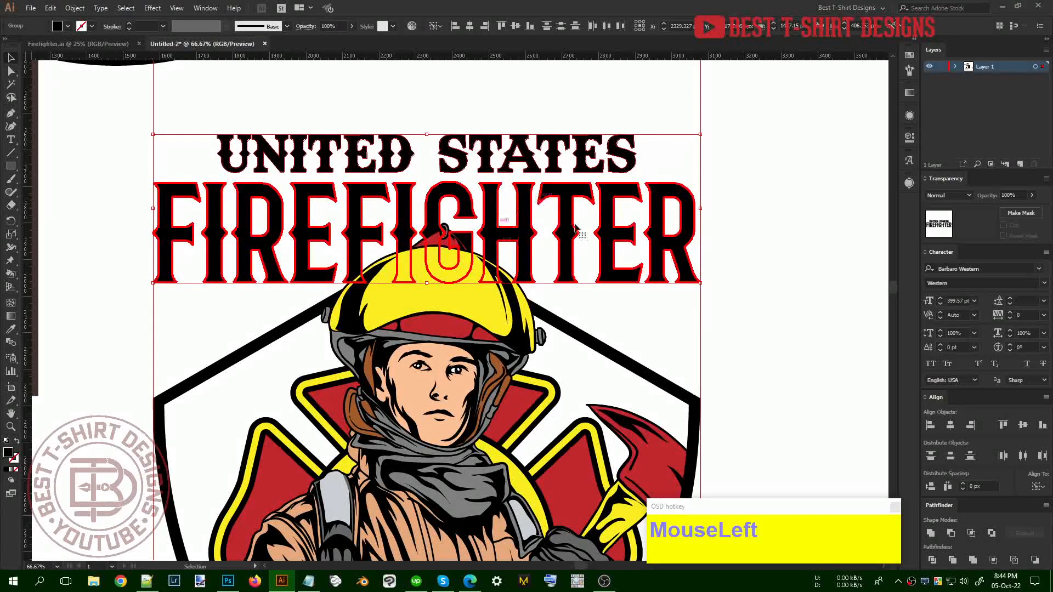
Group the UNITED STATES and FIREFIGHTER lines together with Ctrl+G
{"action": "left_click", "coordinate": [610, 305]}
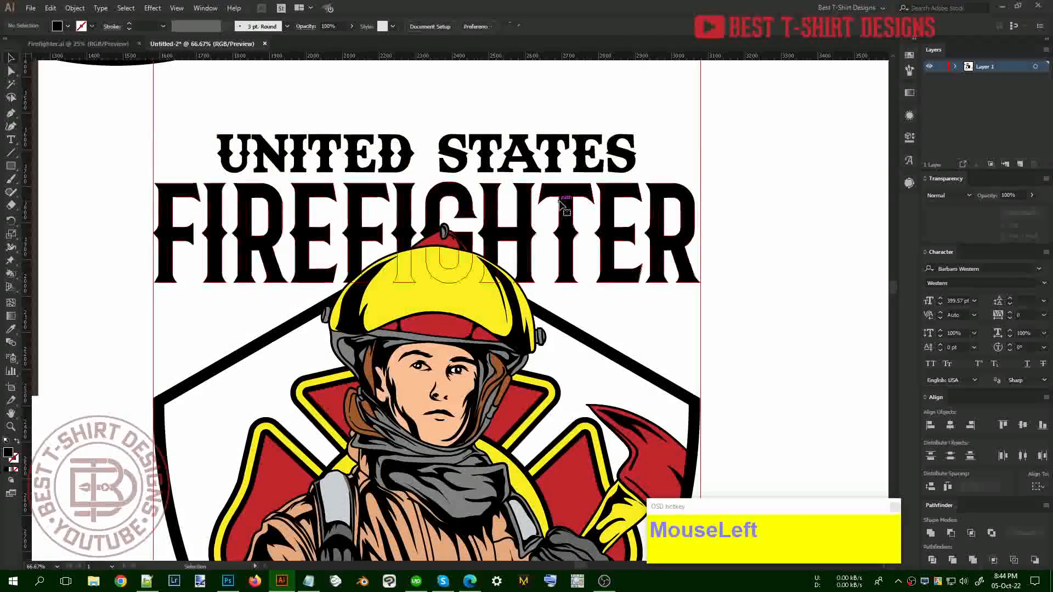
{"action": "left_click", "coordinate": [560, 204]}
{"action": "left_click", "coordinate": [562, 145], "text": "shift"}
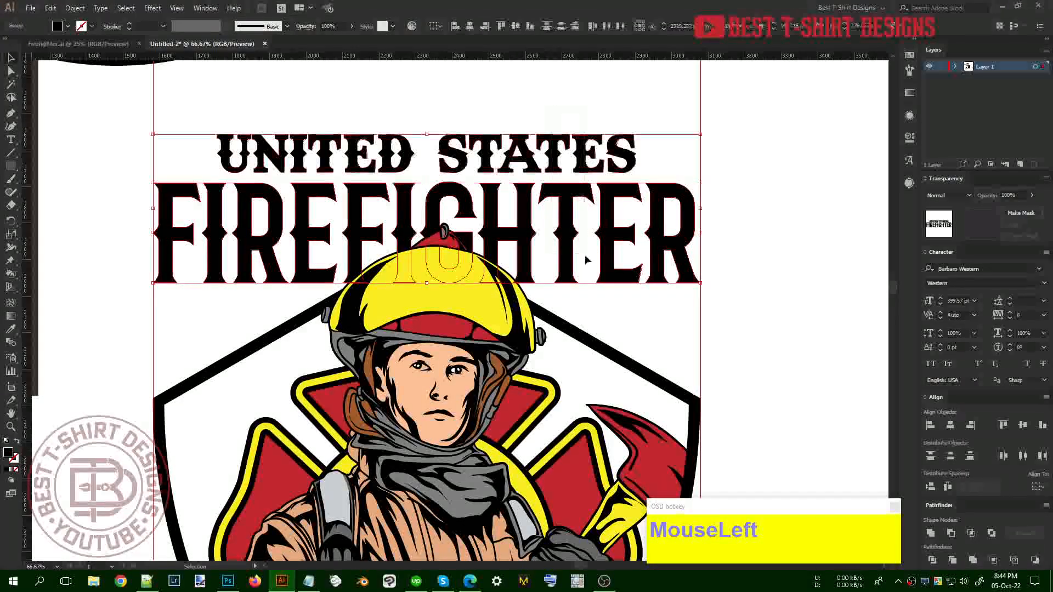
{"action": "key", "text": "ctrl+g"}
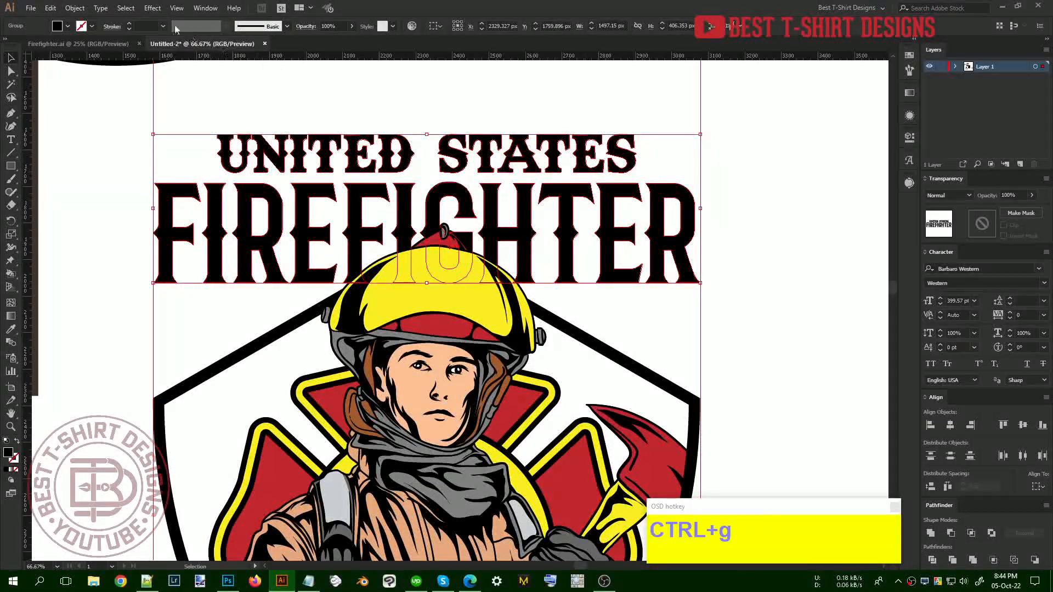
Apply a Warp effect to the title, switching the style to Arch with a 20% bend
{"action": "left_click", "coordinate": [153, 8]}
{"action": "mouse_move", "coordinate": [177, 151]}
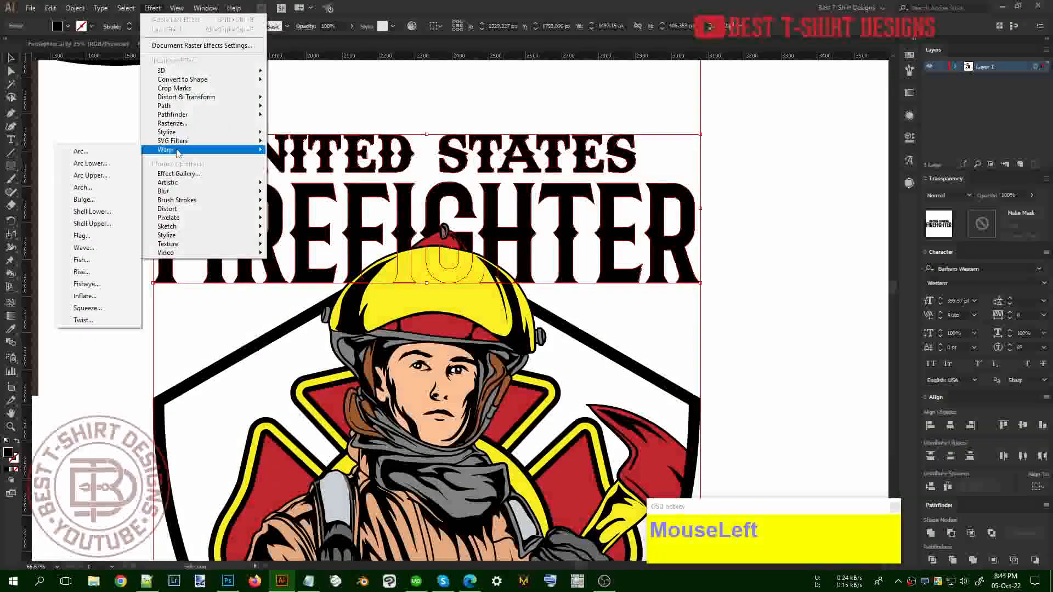
{"action": "left_click", "coordinate": [90, 163]}
{"action": "key", "text": "shift+Down"}
{"action": "key", "text": "shift+Down"}
{"action": "key", "text": "shift+Down"}
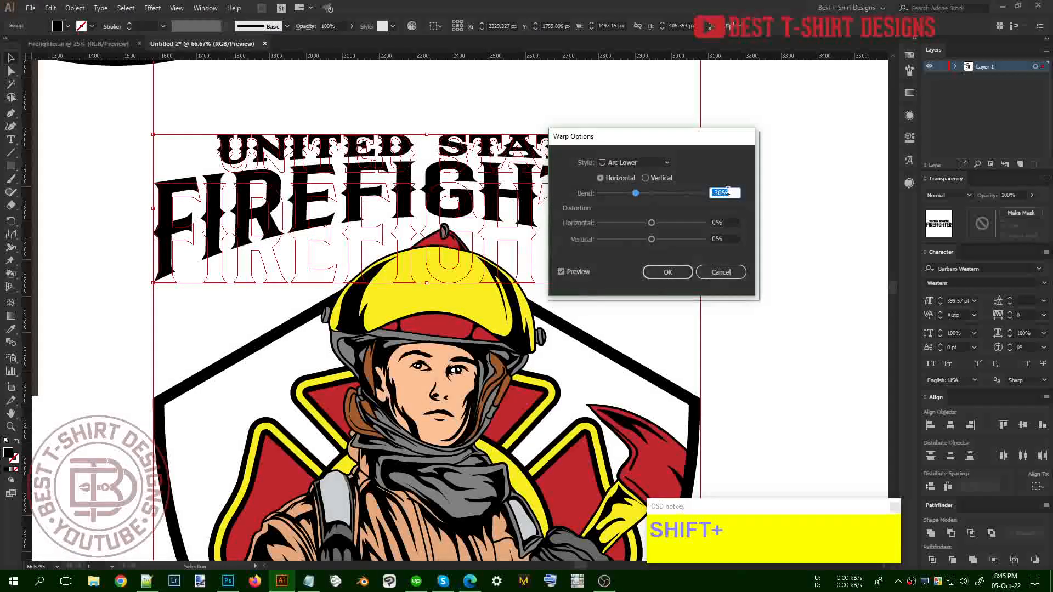
{"action": "left_click", "coordinate": [669, 269]}
{"action": "left_click_drag", "start_coordinate": [630, 145], "coordinate": [751, 258]}
{"action": "left_click", "coordinate": [746, 277]}
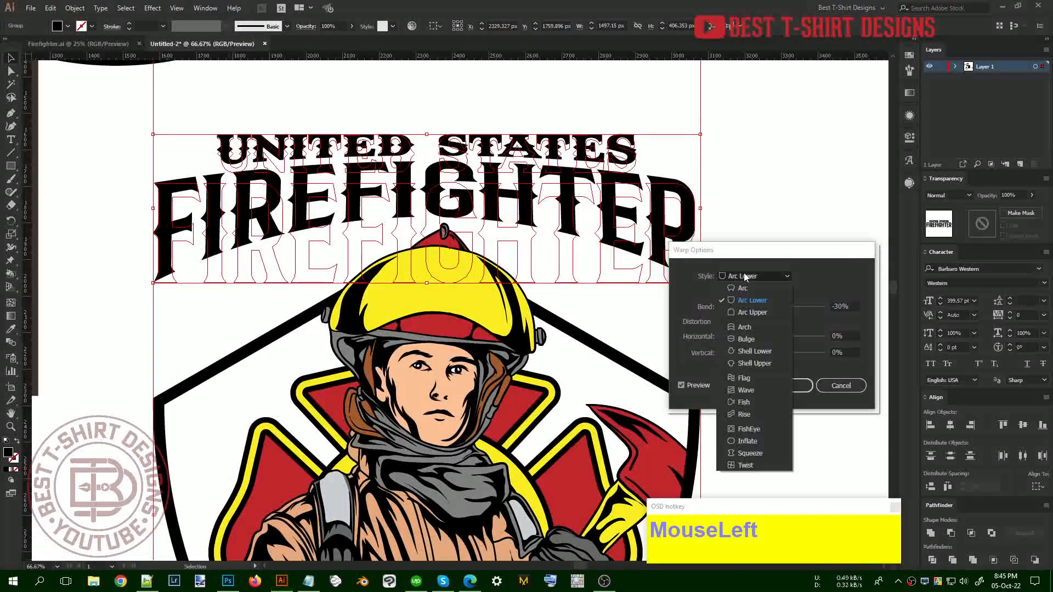
{"action": "left_click", "coordinate": [749, 328]}
{"action": "scroll", "coordinate": [840, 307], "scroll_direction": "up", "scroll_amount": 3}
{"action": "scroll", "coordinate": [839, 306], "scroll_direction": "up", "scroll_amount": 2}
{"action": "left_click", "coordinate": [787, 386]}
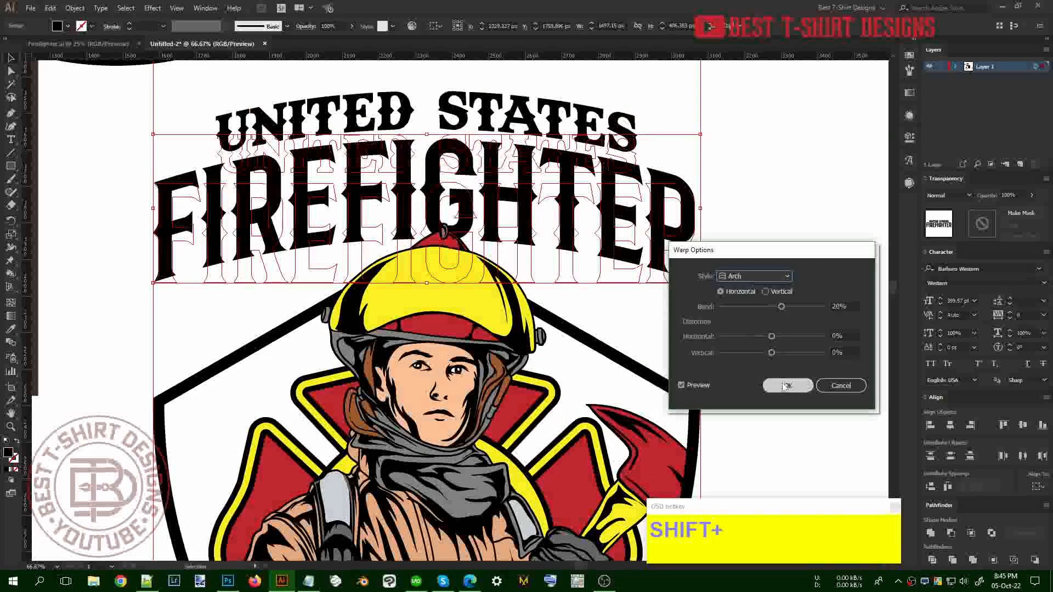
Nudge the arched title down 30 px and refit its bounds to the warped letters
{"action": "key", "text": "shift+Down"}
{"action": "key", "text": "shift+Down"}
{"action": "key", "text": "shift+Down"}
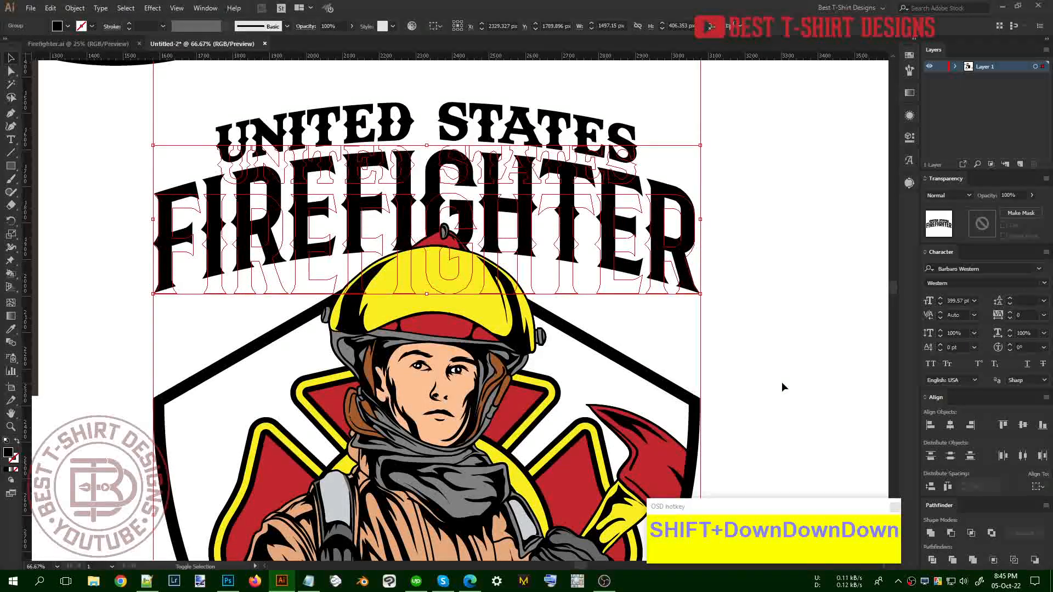
{"action": "left_click", "coordinate": [611, 323]}
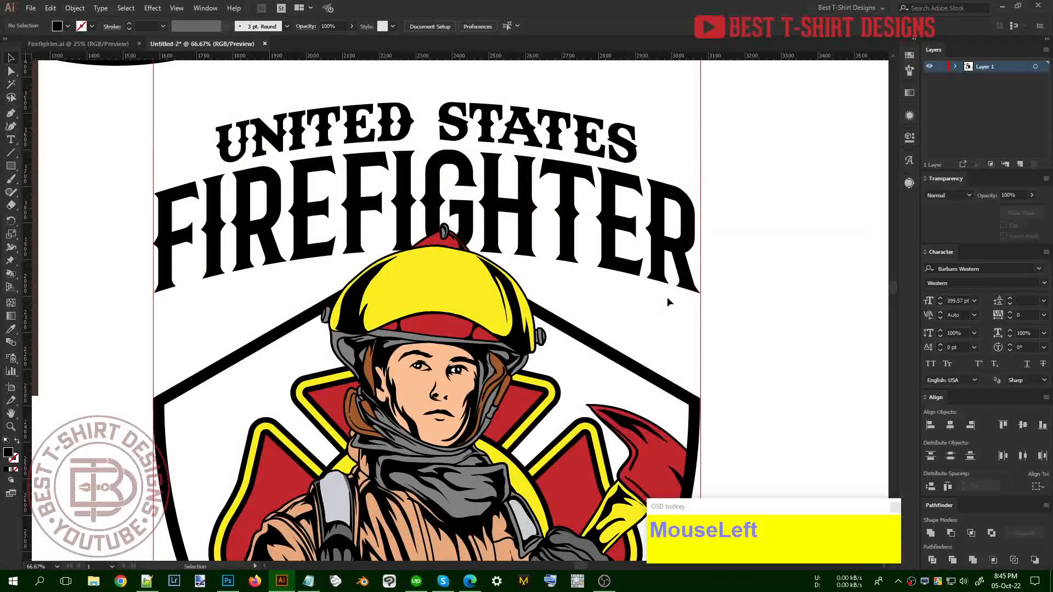
{"action": "left_click", "coordinate": [662, 280]}
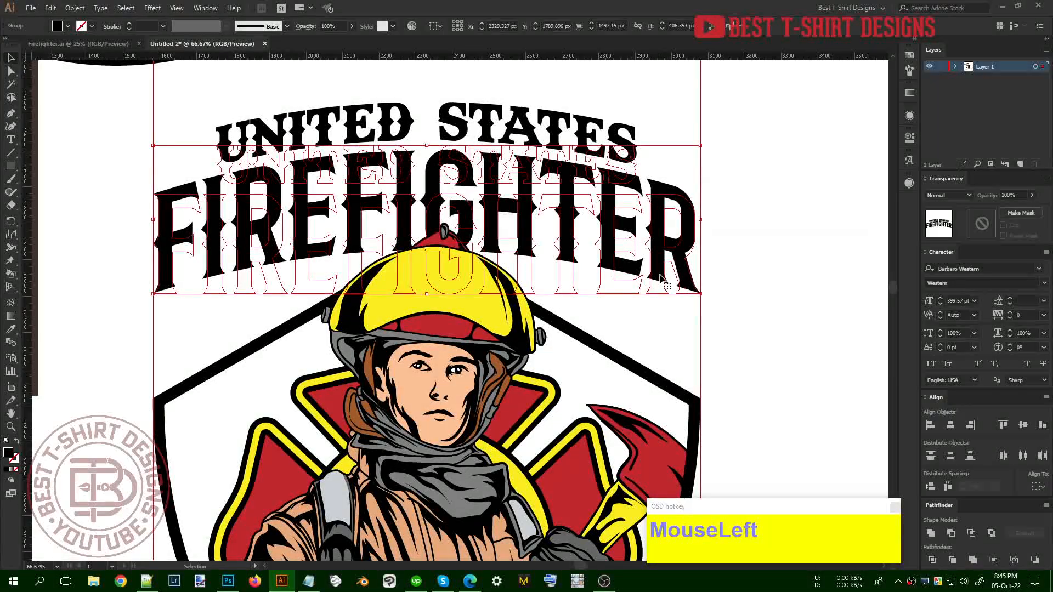
{"action": "key", "text": "ctrl"}
{"action": "key", "text": "ctrl+2"}
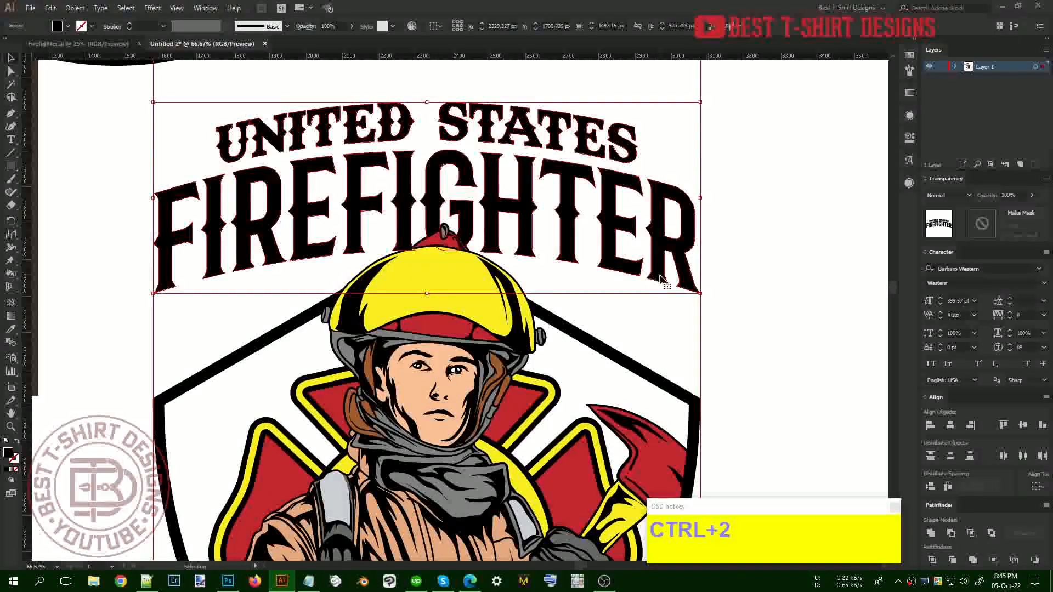
{"action": "double_click", "coordinate": [620, 262]}
Draw a small star to the left of UNITED STATES with the Star tool
{"action": "scroll", "coordinate": [217, 71], "scroll_direction": "up", "scroll_amount": 2}
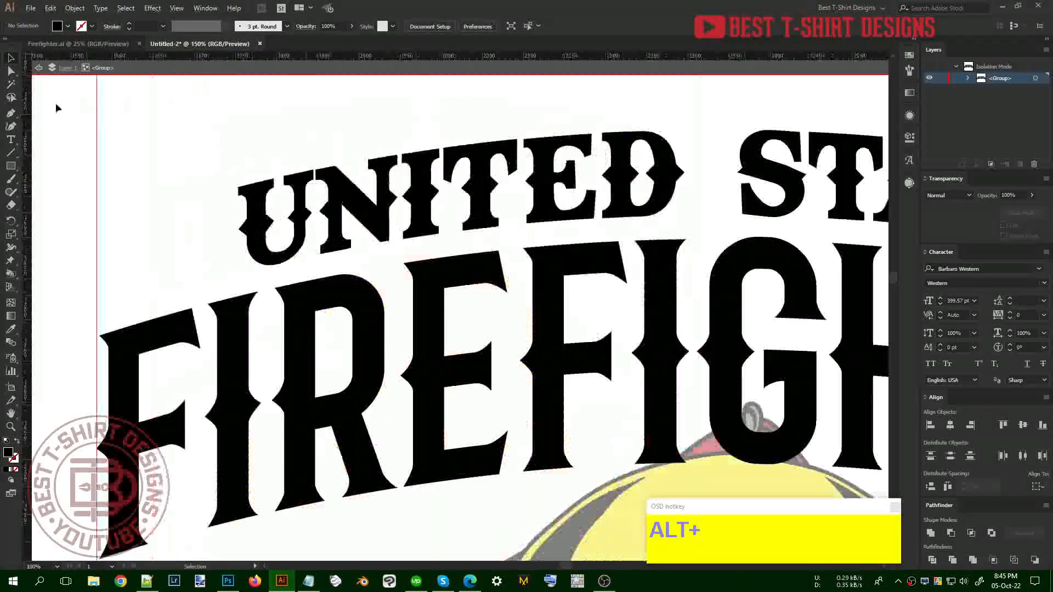
{"action": "left_click_drag", "start_coordinate": [11, 165], "coordinate": [52, 218]}
{"action": "left_click_drag", "start_coordinate": [183, 230], "coordinate": [123, 236]}
{"action": "key", "text": "v"}
{"action": "scroll", "coordinate": [176, 242], "scroll_direction": "down", "scroll_amount": 1}
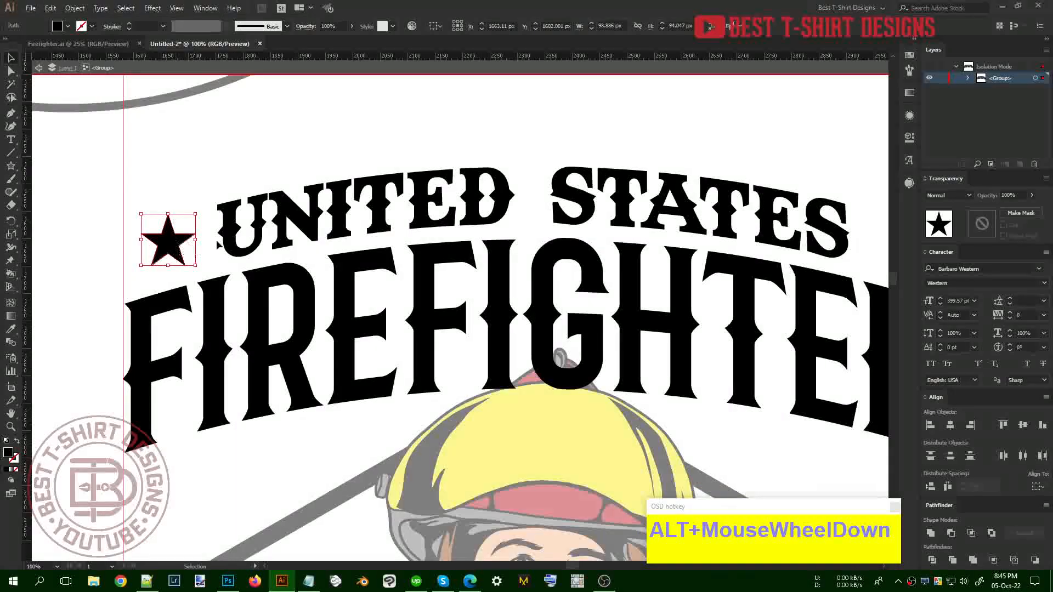
{"action": "left_click", "coordinate": [273, 156]}
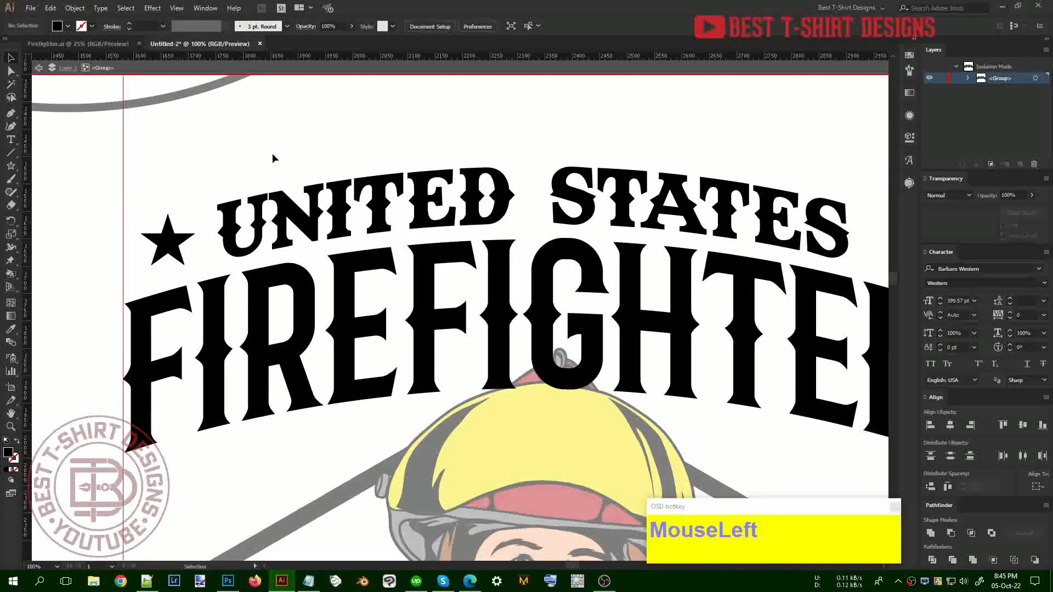
Reselect the star beside UNITED STATES, ready for transforming
{"action": "key", "text": "F10"}
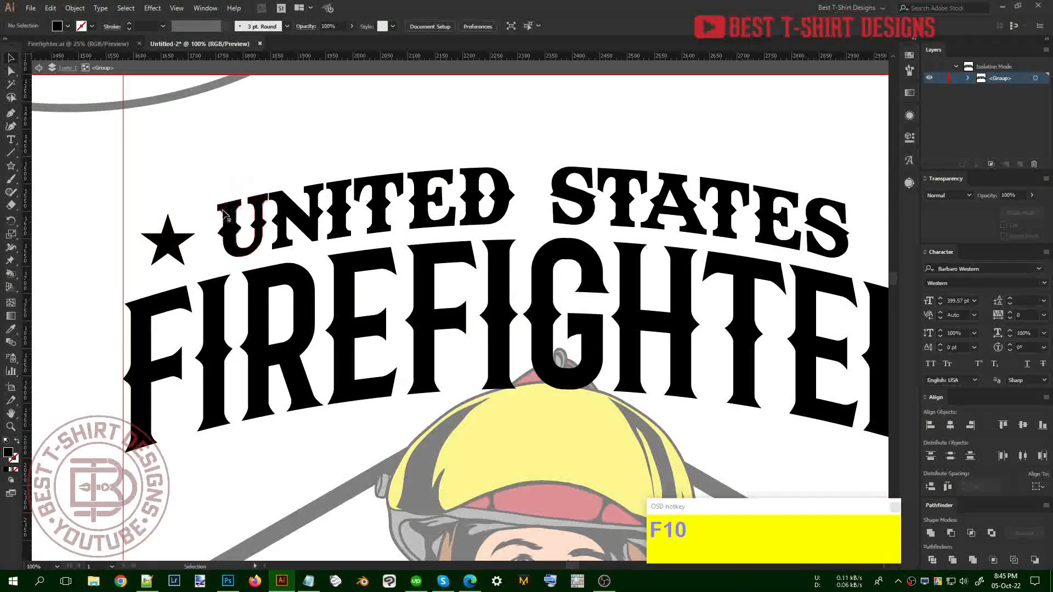
{"action": "left_click", "coordinate": [427, 203]}
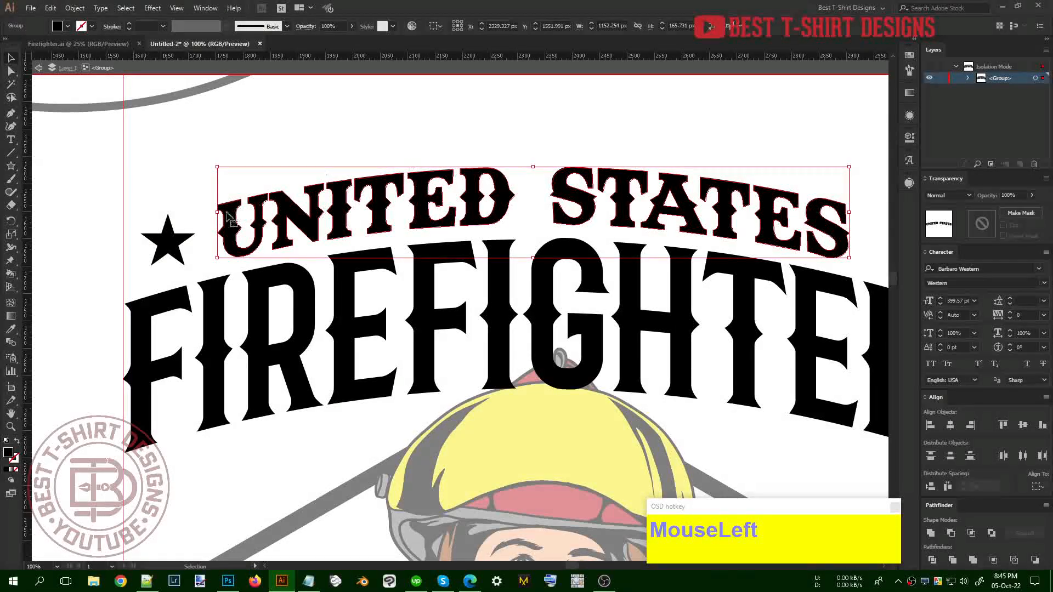
{"action": "left_click", "coordinate": [175, 240]}
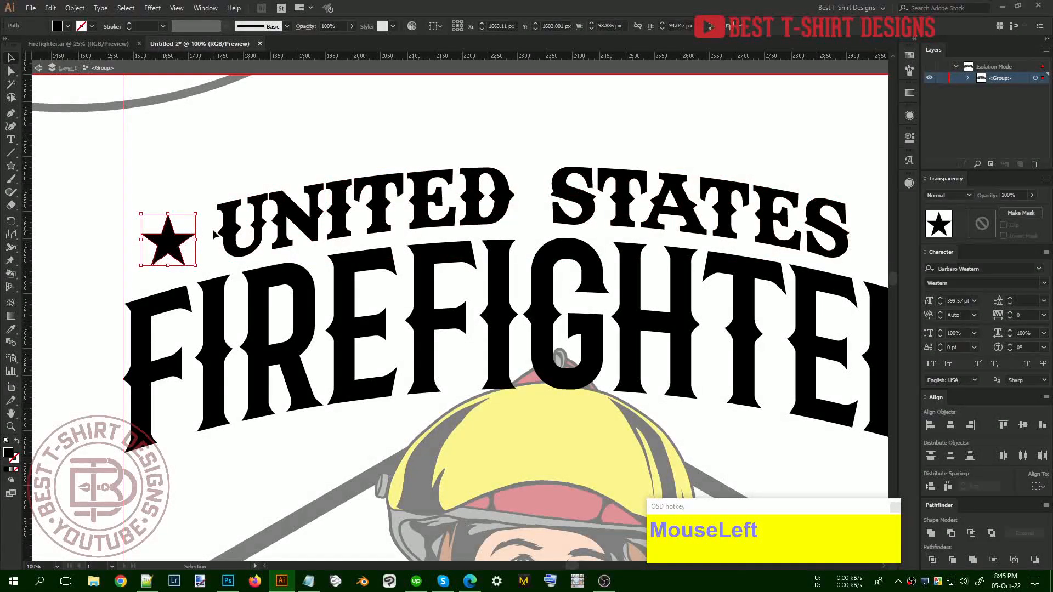
{"action": "scroll", "coordinate": [339, 189], "scroll_direction": "down", "scroll_amount": 1}
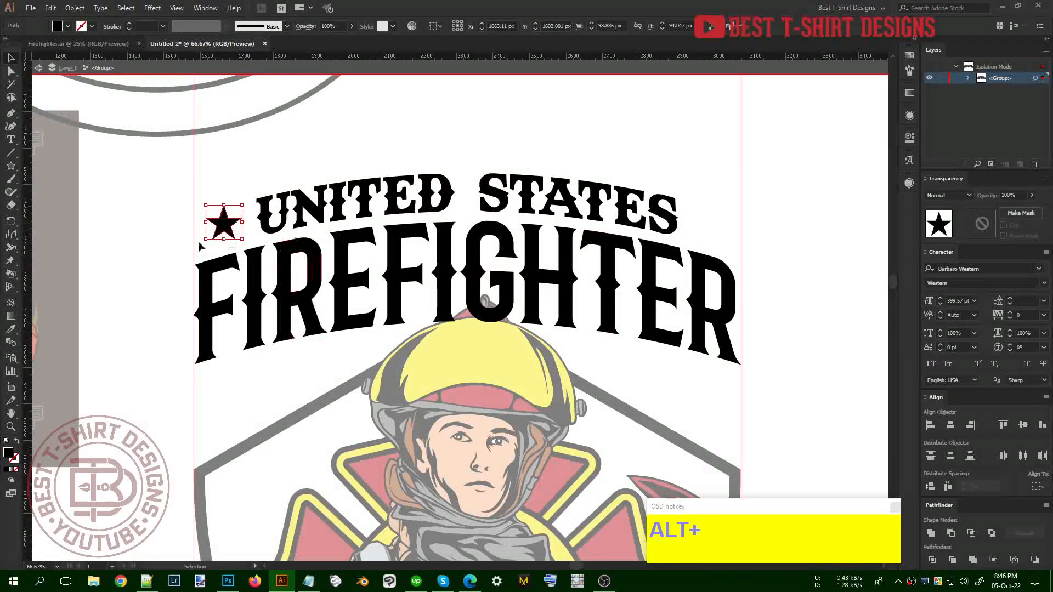
{"action": "scroll", "coordinate": [220, 224], "scroll_direction": "up", "scroll_amount": 1, "text": "alt"}
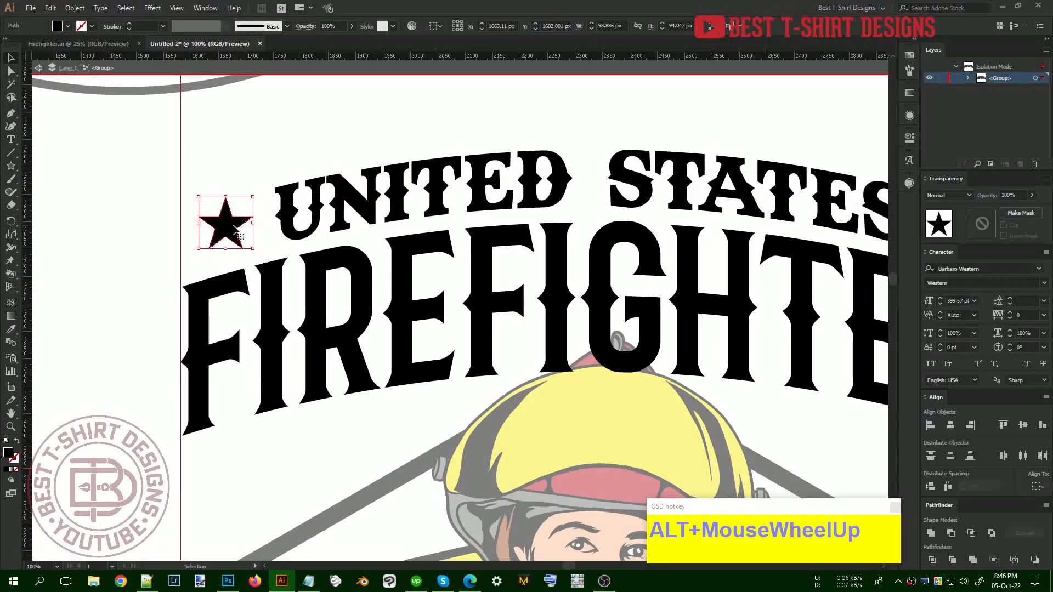
{"action": "left_click_drag", "start_coordinate": [235, 229], "coordinate": [235, 229]}
{"action": "left_click", "coordinate": [75, 8]}
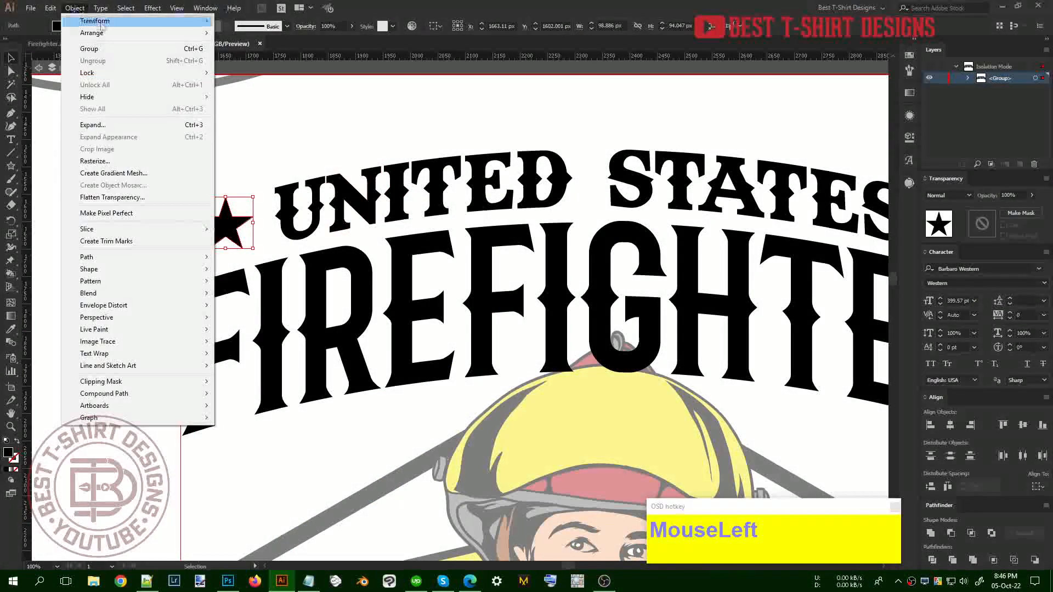
Shear the star -10° vertically
{"action": "mouse_move", "coordinate": [95, 20]}
{"action": "left_click", "coordinate": [240, 84]}
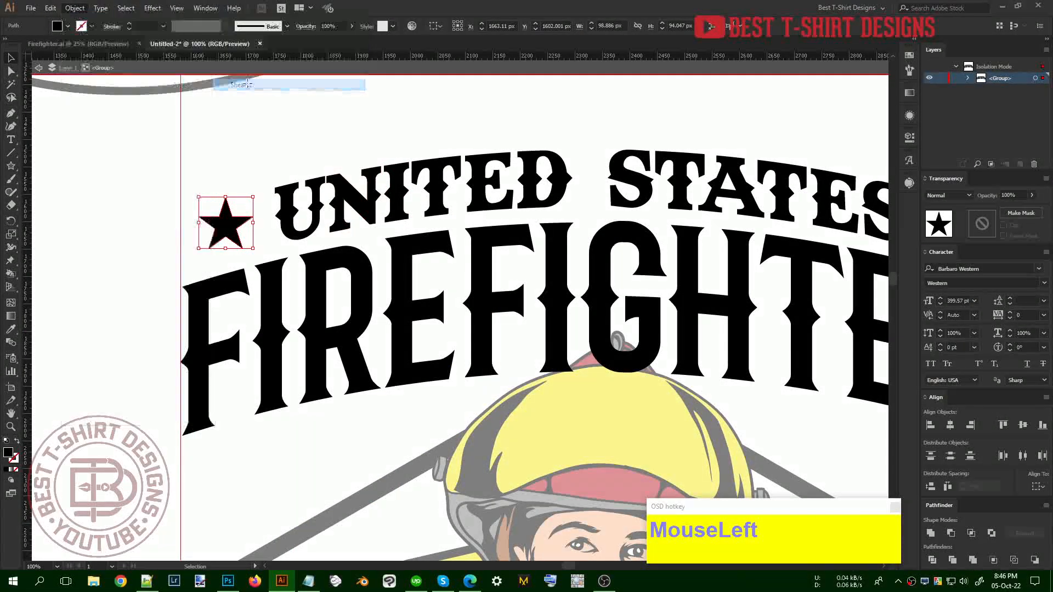
{"action": "left_click", "coordinate": [30, 181]}
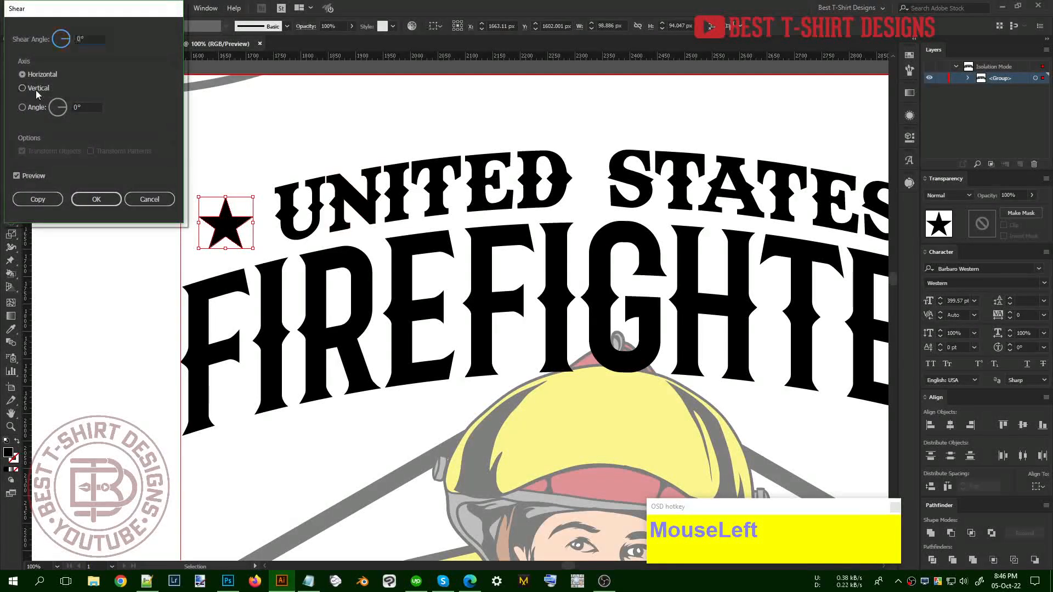
{"action": "key", "text": "shift+Down"}
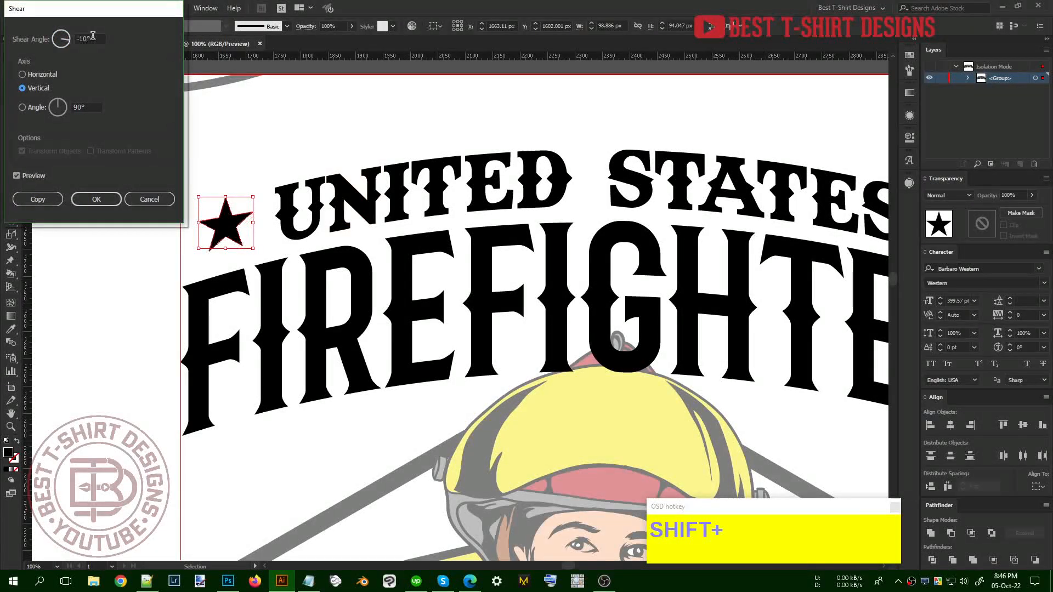
{"action": "left_click", "coordinate": [96, 198]}
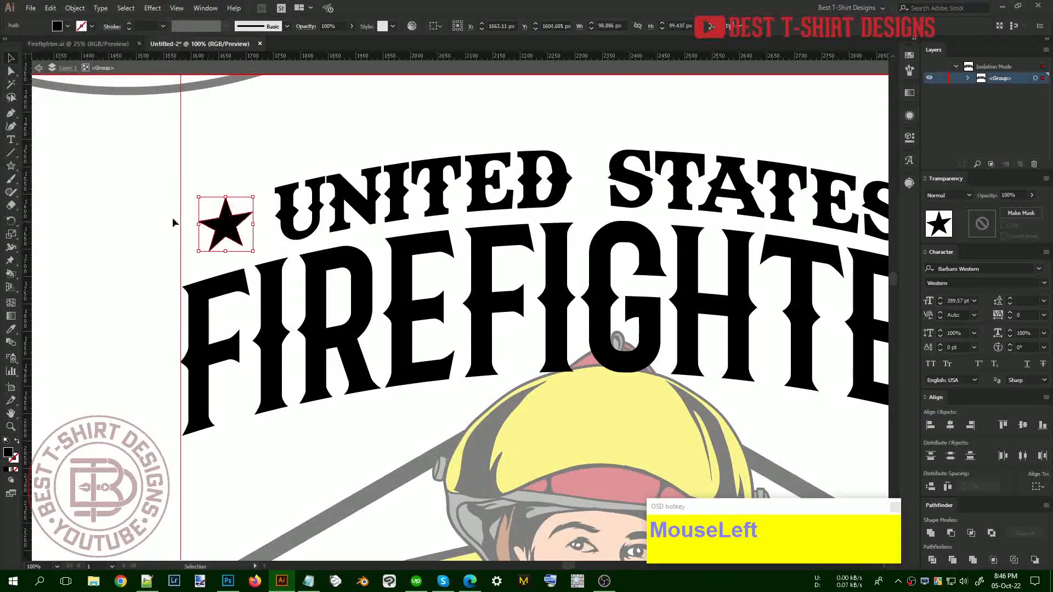
Place a copy of the star right of STATES and mirror it vertically
{"action": "scroll", "coordinate": [188, 173], "scroll_direction": "down", "scroll_amount": 1}
{"action": "left_click", "coordinate": [276, 156]}
{"action": "left_click_drag", "start_coordinate": [216, 208], "coordinate": [762, 240]}
{"action": "key", "text": "ctrl+r"}
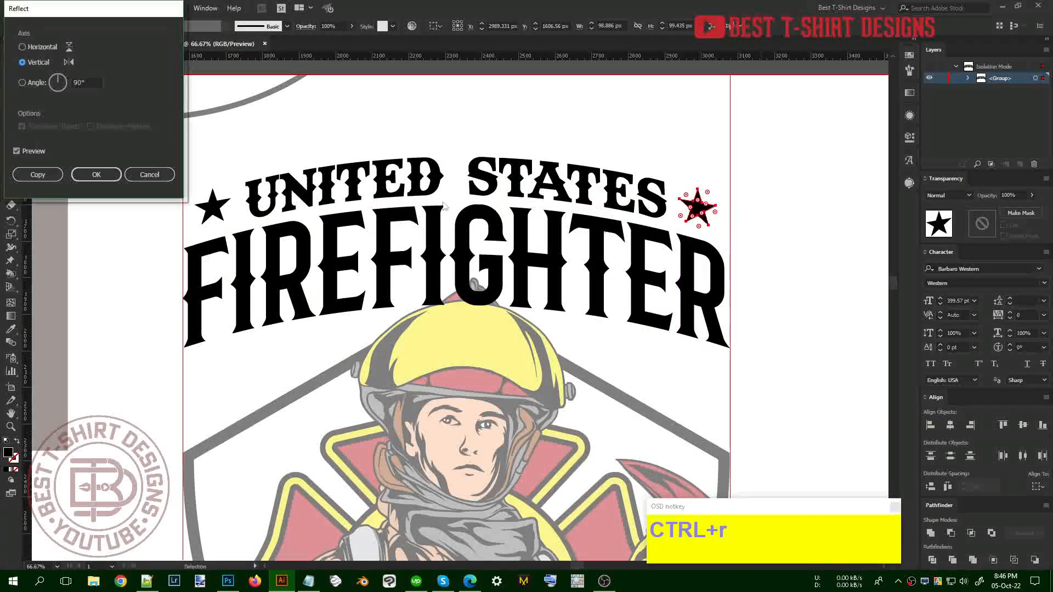
{"action": "left_click", "coordinate": [86, 174]}
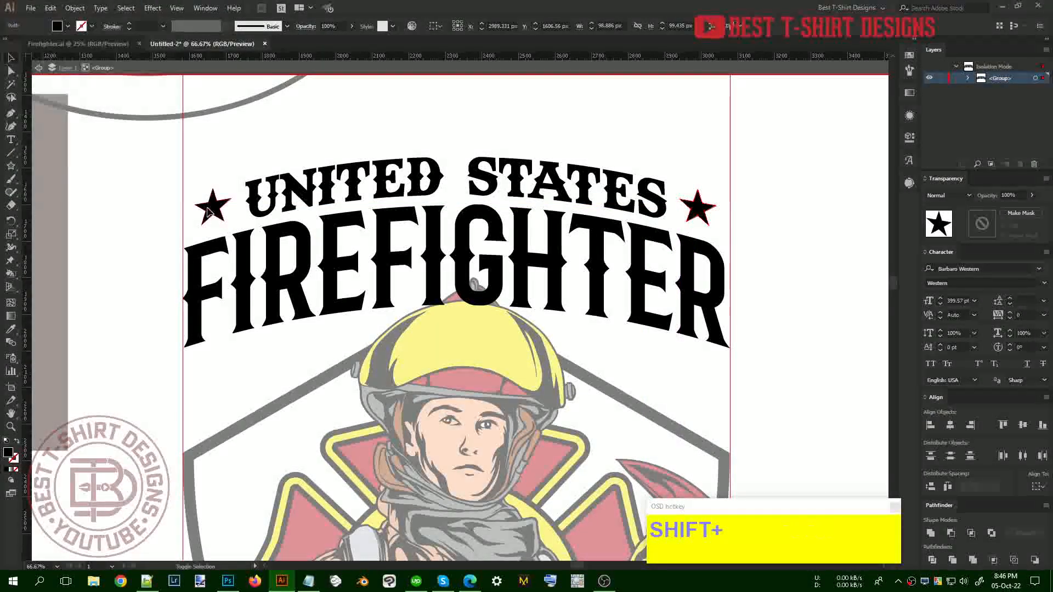
Level and group the two stars, then centre the pair on UNITED STATES
{"action": "left_click", "coordinate": [213, 208], "text": "shift"}
{"action": "left_click", "coordinate": [698, 208]}
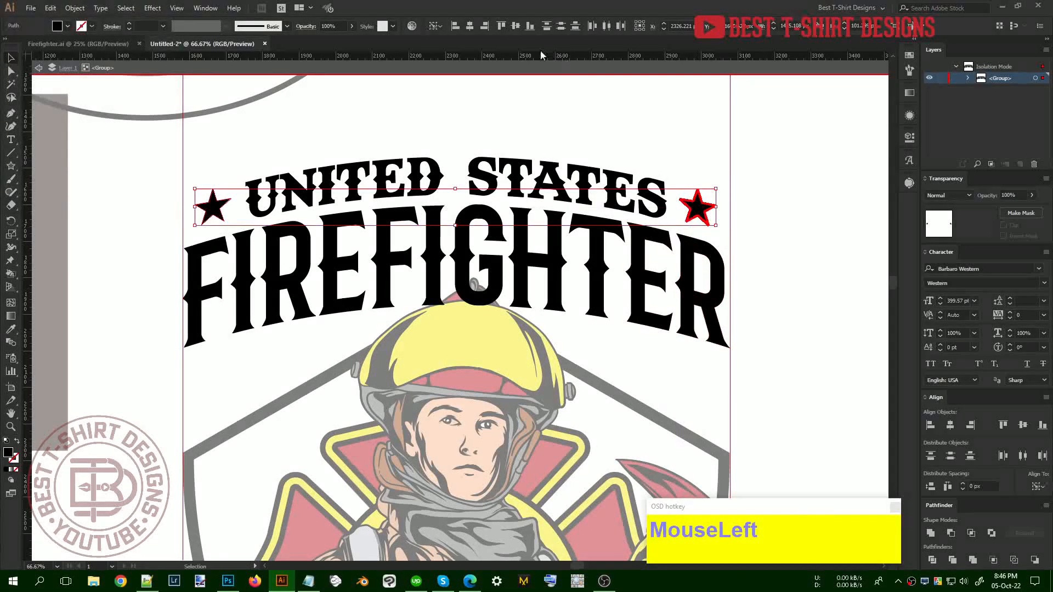
{"action": "left_click", "coordinate": [516, 26]}
{"action": "key", "text": "ctrl+g"}
{"action": "left_click", "coordinate": [573, 181], "text": "shift"}
{"action": "left_click", "coordinate": [570, 181]}
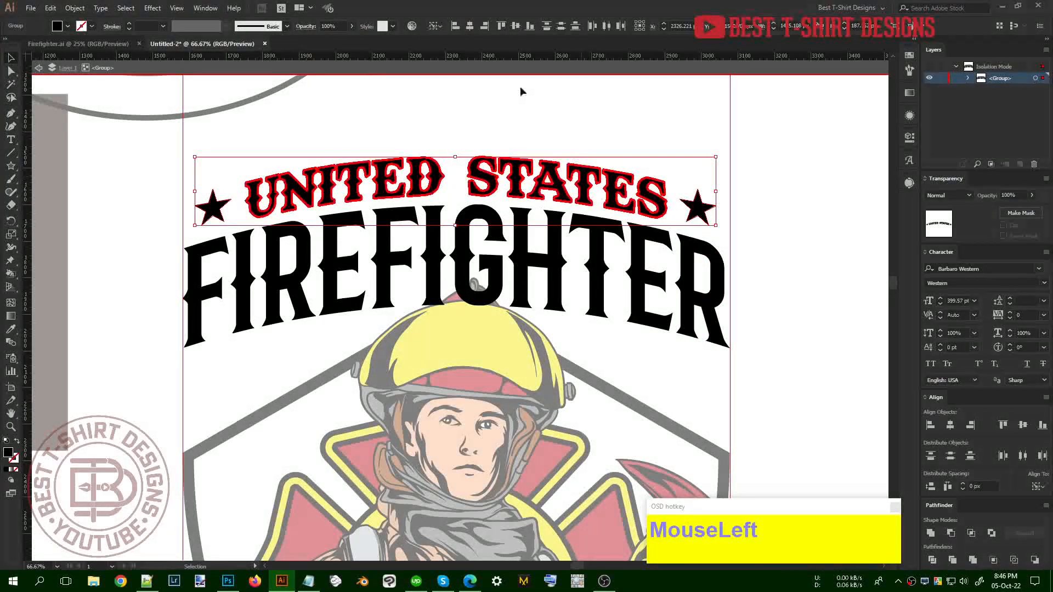
{"action": "left_click", "coordinate": [470, 26]}
{"action": "scroll", "coordinate": [456, 236], "scroll_direction": "down", "scroll_amount": 1}
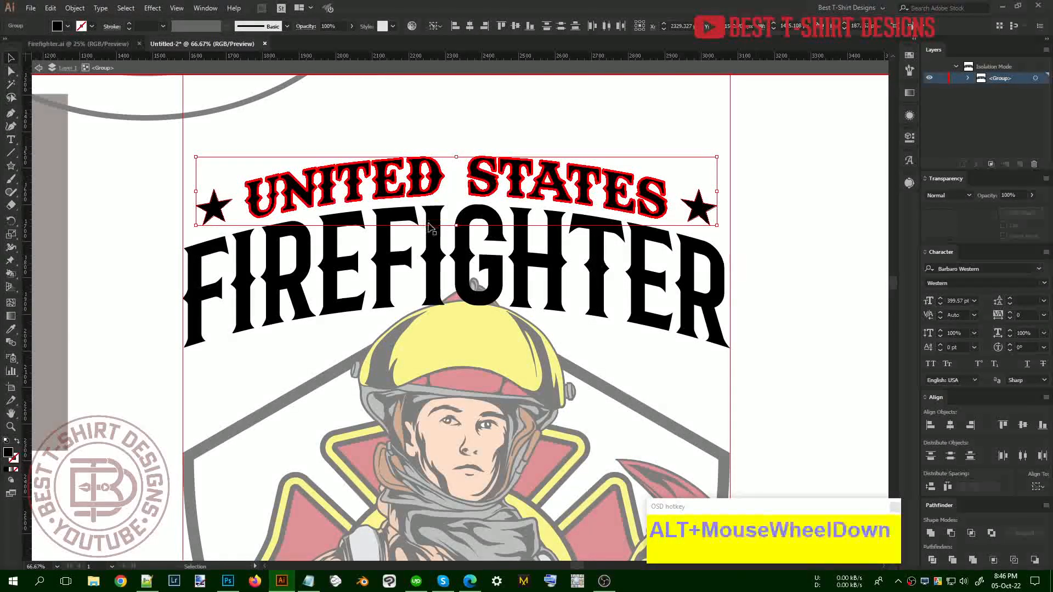
{"action": "double_click", "coordinate": [584, 318]}
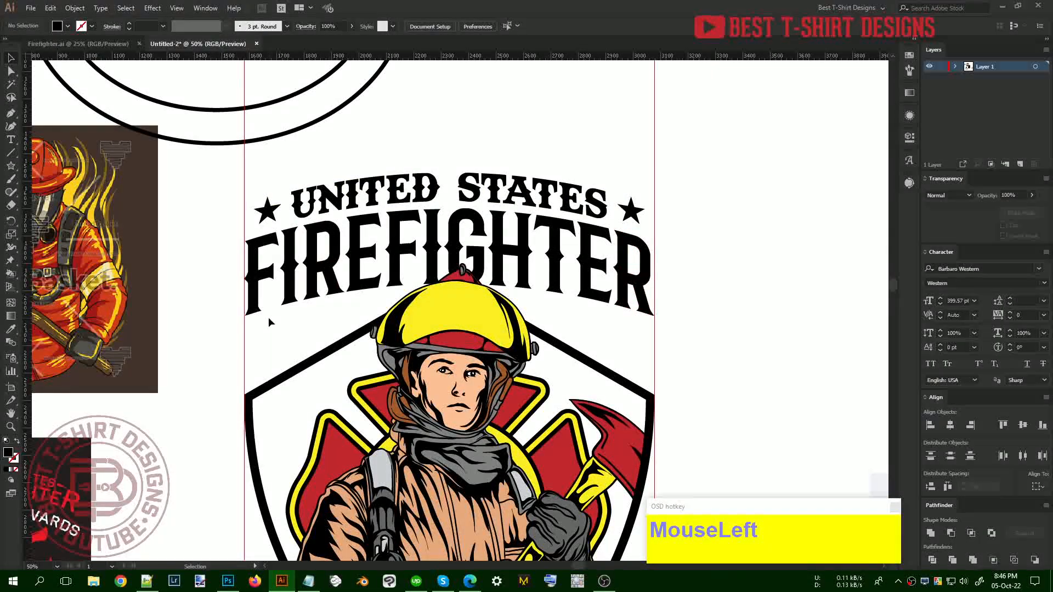
Try lengthening the F and R bottoms by moving anchor points, then undo those edits
{"action": "left_click", "coordinate": [252, 309]}
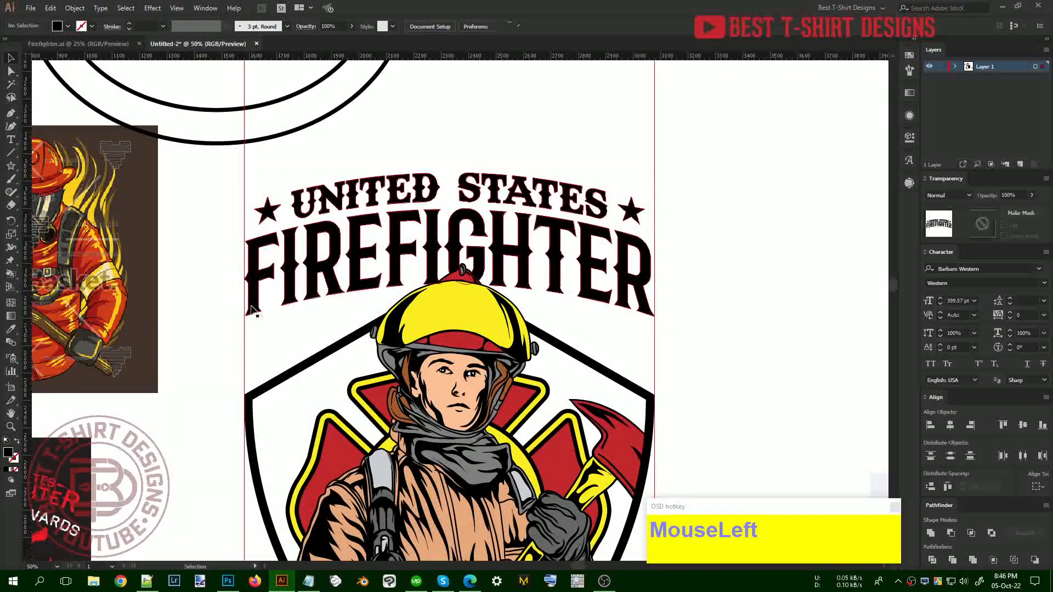
{"action": "double_click", "coordinate": [251, 309]}
{"action": "key", "text": "a"}
{"action": "left_click_drag", "start_coordinate": [271, 350], "coordinate": [233, 302]}
{"action": "key", "text": "shift+Down"}
{"action": "key", "text": "shift+Down"}
{"action": "key", "text": "shift+Down"}
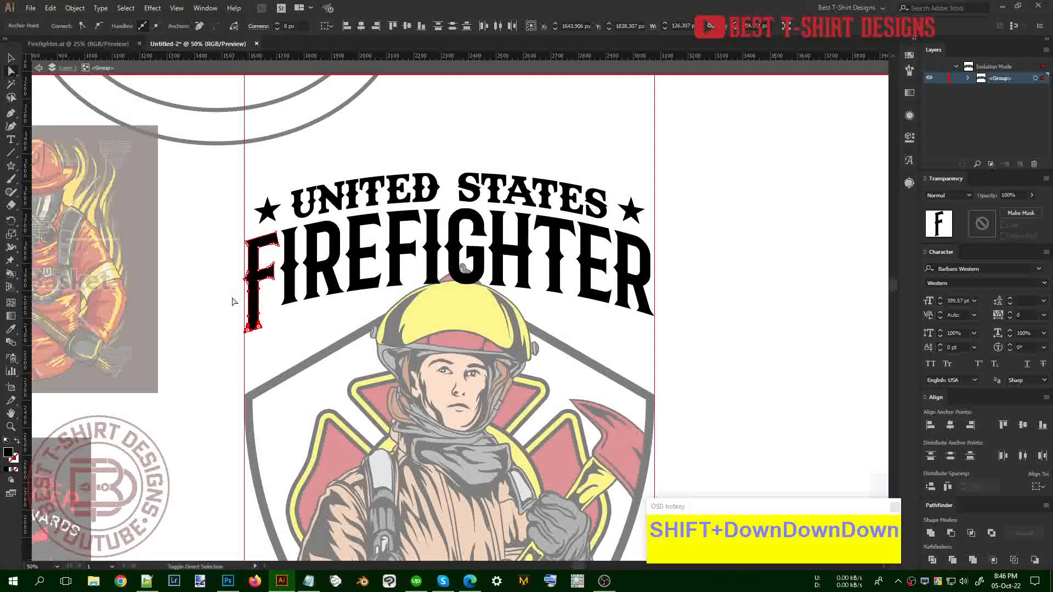
{"action": "left_click_drag", "start_coordinate": [634, 322], "coordinate": [615, 303]}
{"action": "key", "text": "shift+Down"}
{"action": "key", "text": "shift+Down"}
{"action": "key", "text": "shift+Down"}
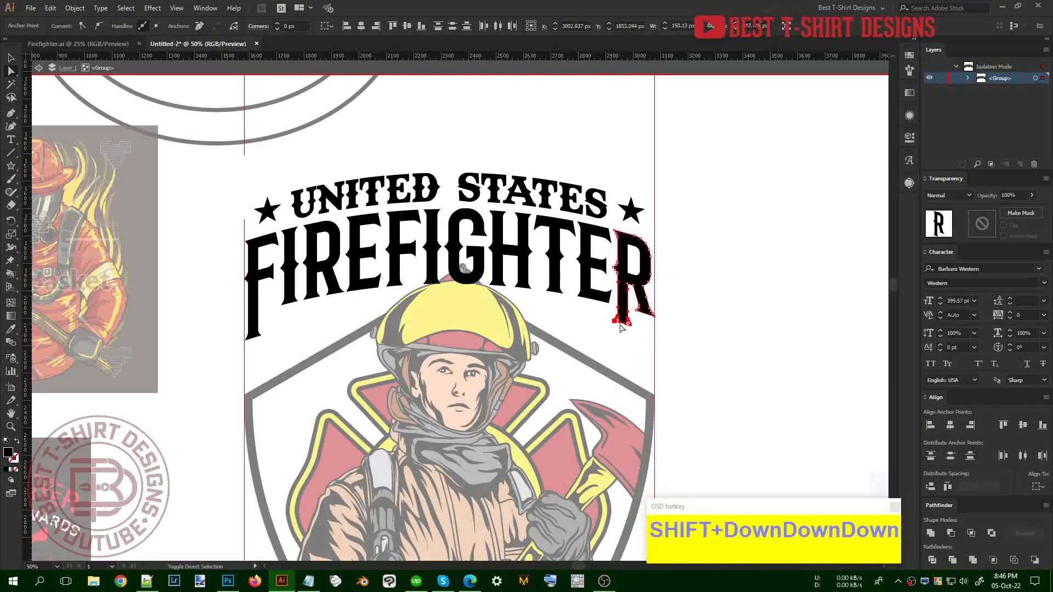
{"action": "key", "text": "v"}
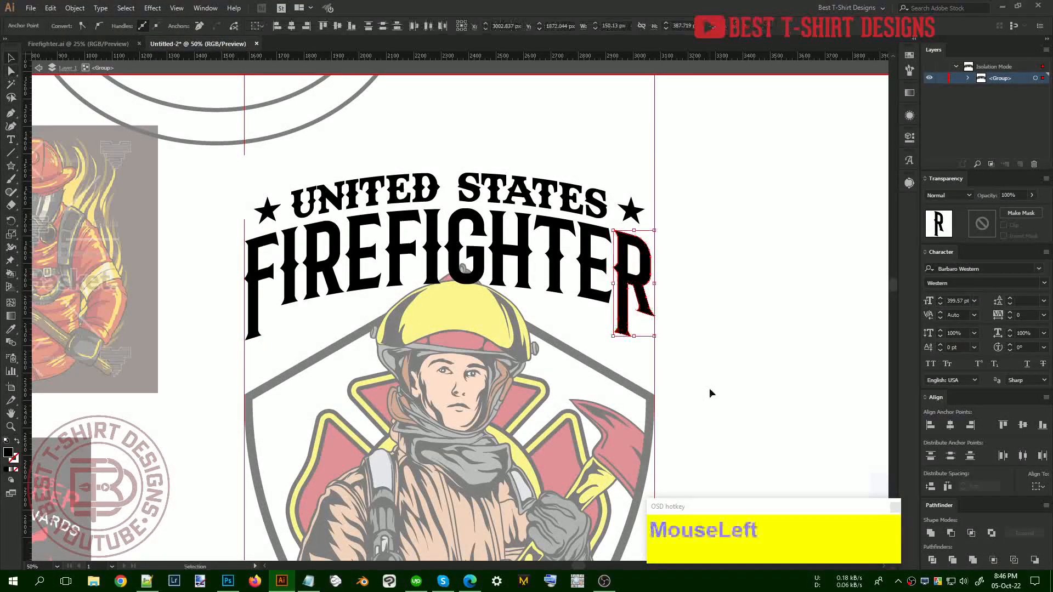
{"action": "left_click", "coordinate": [711, 393]}
{"action": "key", "text": "ctrl"}
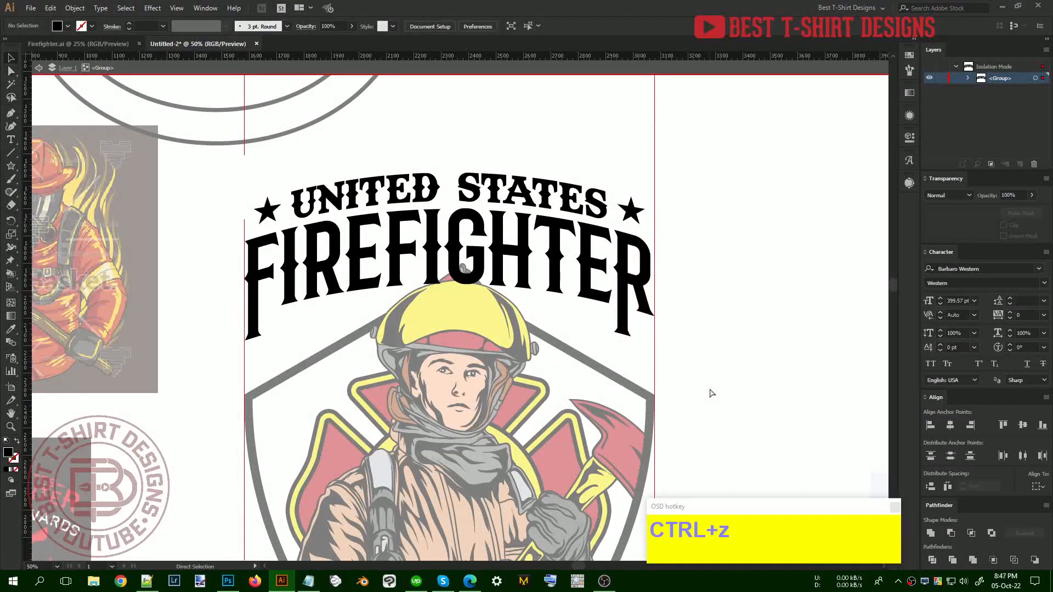
{"action": "key", "text": "ctrl+z"}
{"action": "key", "text": "ctrl+z"}
{"action": "key", "text": "ctrl+z"}
{"action": "key", "text": "ctrl+z"}
{"action": "key", "text": "ctrl+z"}
{"action": "key", "text": "ctrl+z"}
{"action": "key", "text": "ctrl+z"}
{"action": "key", "text": "ctrl+z"}
{"action": "key", "text": "ctrl+z"}
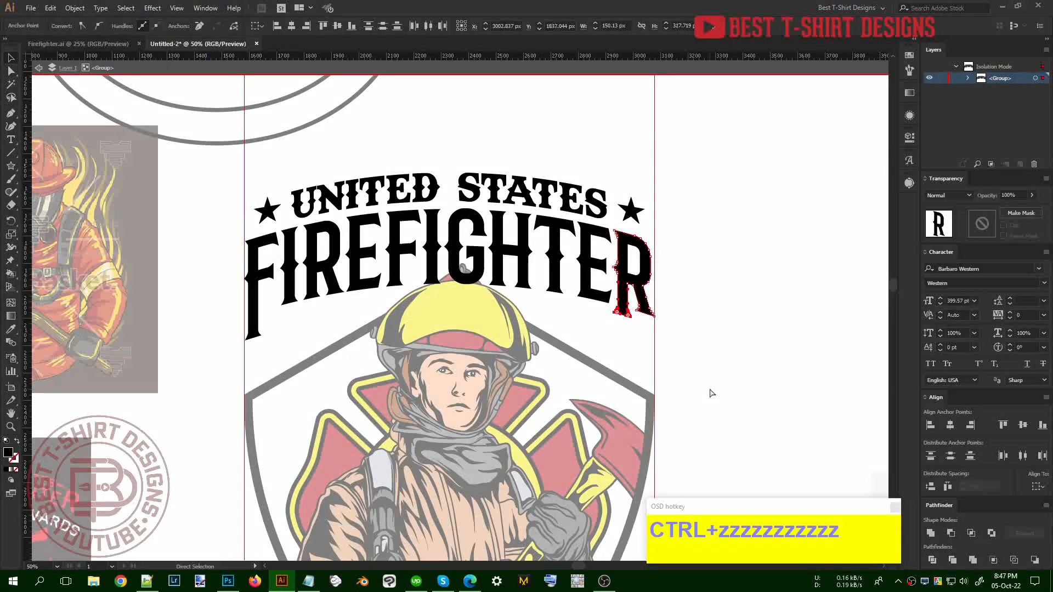
{"action": "key", "text": "ctrl+z"}
{"action": "key", "text": "ctrl+z"}
{"action": "key", "text": "ctrl+z"}
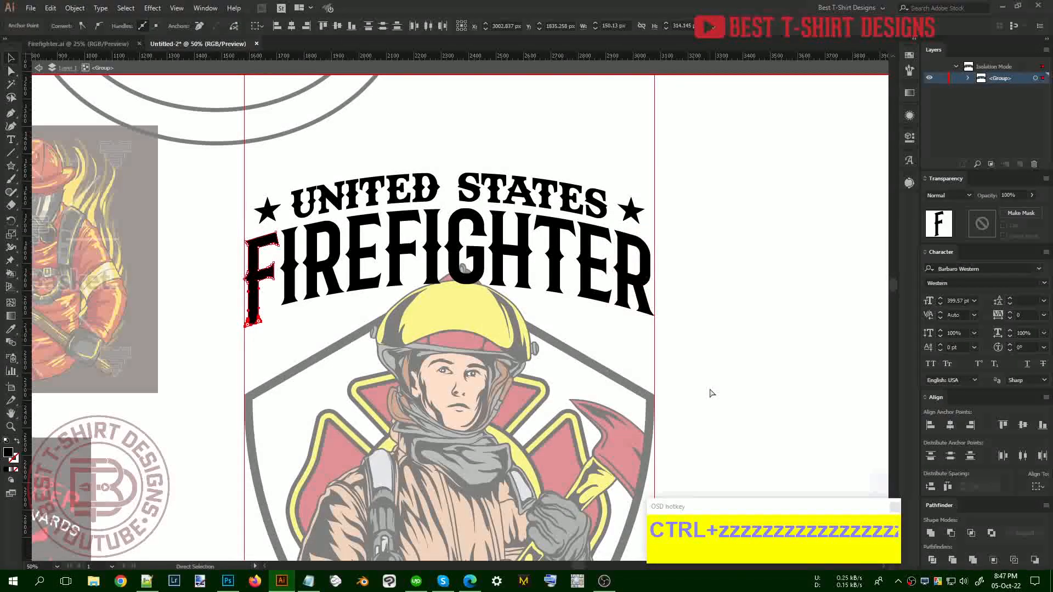
{"action": "key", "text": "ctrl+z"}
{"action": "key", "text": "ctrl+z"}
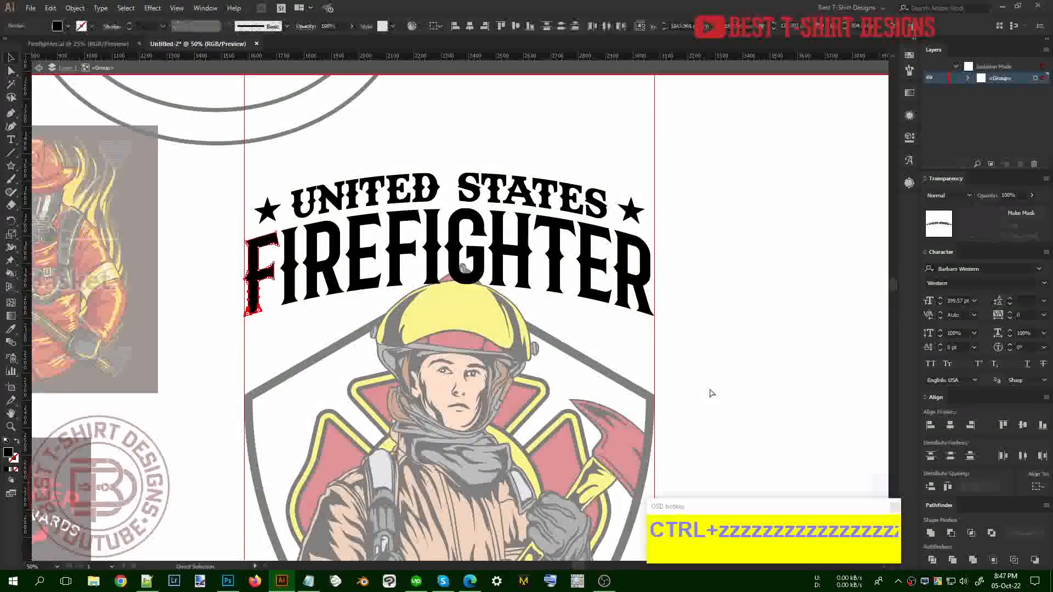
{"action": "key", "text": "ctrl+shift+z"}
{"action": "key", "text": "ctrl+shift+z"}
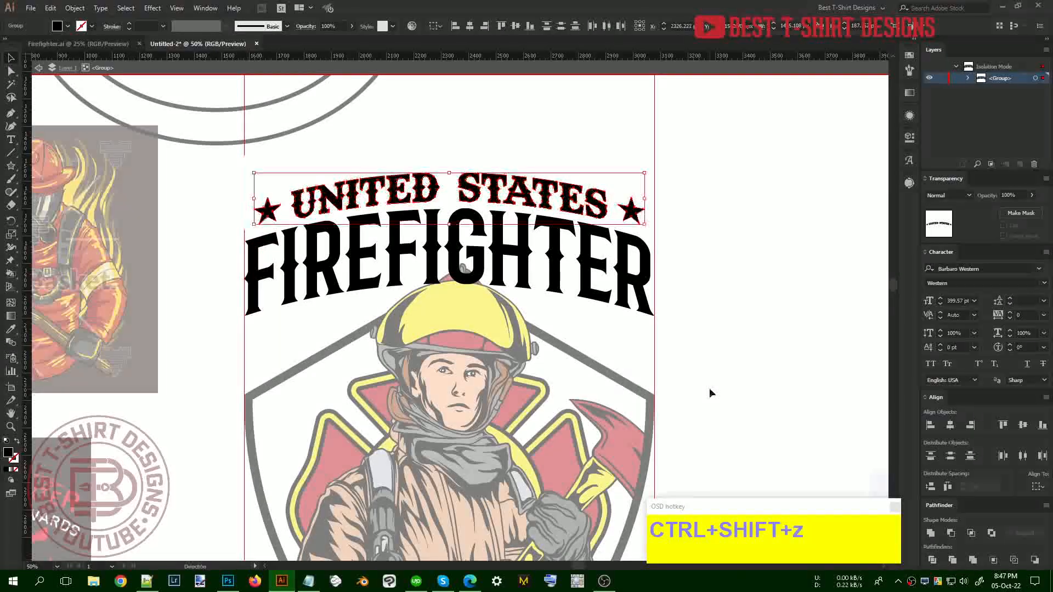
Inside the FIREFIGHTER group, stretch the outer R and F taller downward
{"action": "left_click", "coordinate": [628, 296]}
{"action": "double_click", "coordinate": [628, 296]}
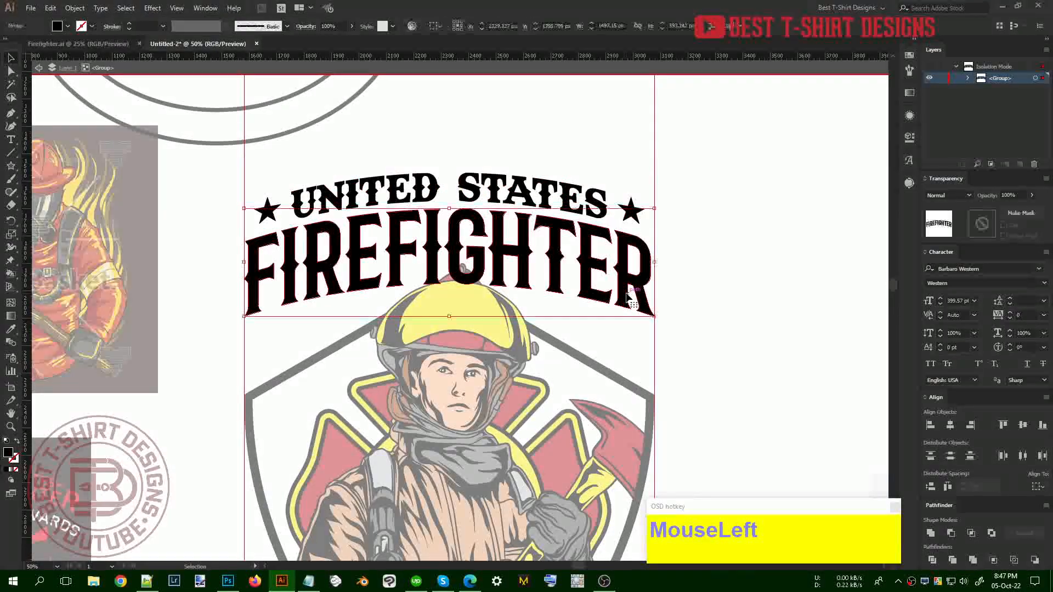
{"action": "left_click", "coordinate": [636, 307]}
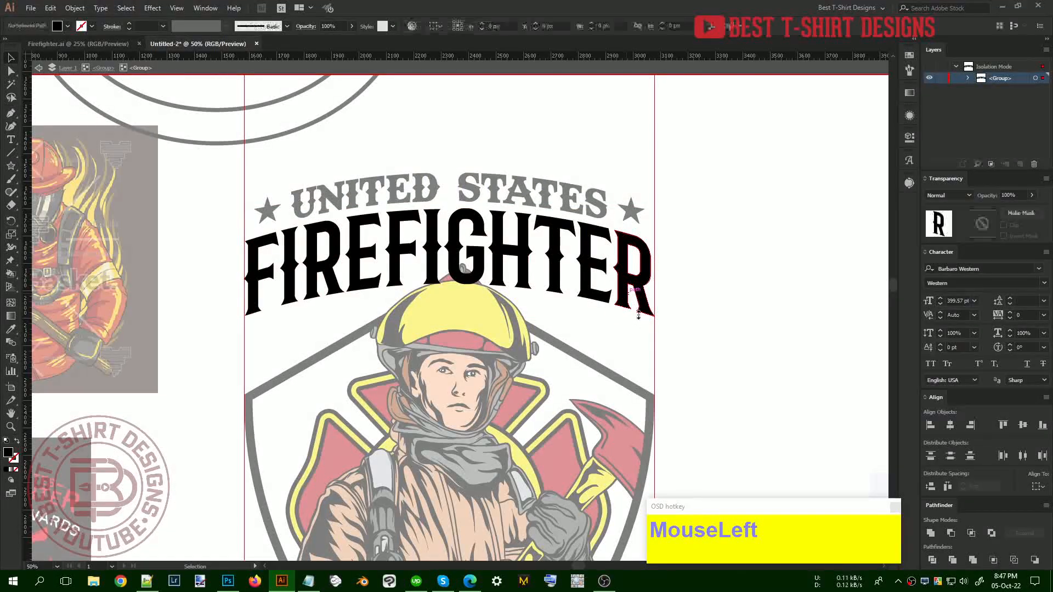
{"action": "left_click_drag", "start_coordinate": [634, 316], "coordinate": [632, 348]}
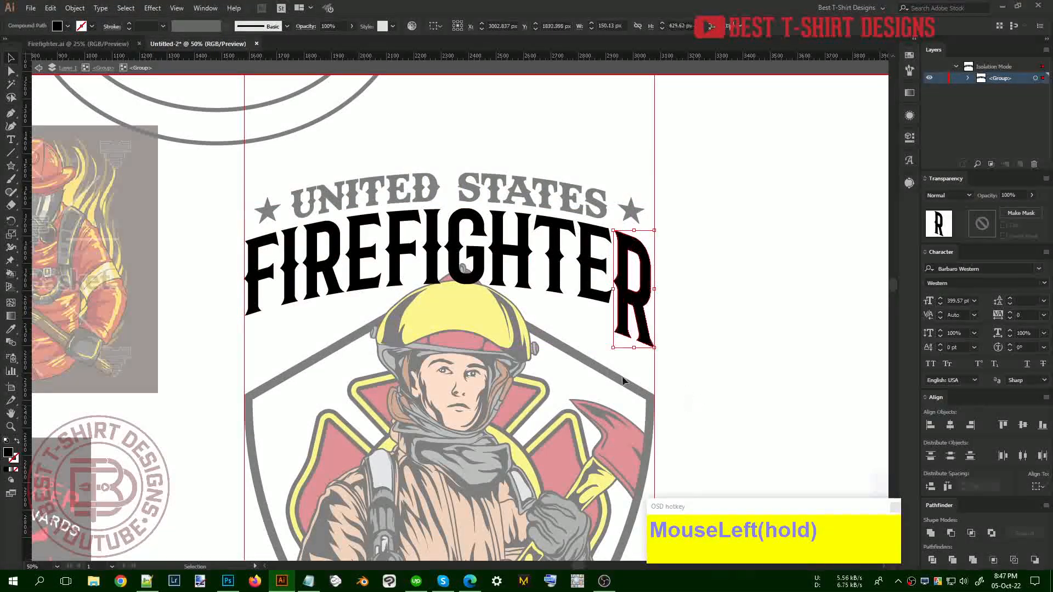
{"action": "left_click", "coordinate": [258, 307]}
{"action": "left_click_drag", "start_coordinate": [263, 316], "coordinate": [268, 338]}
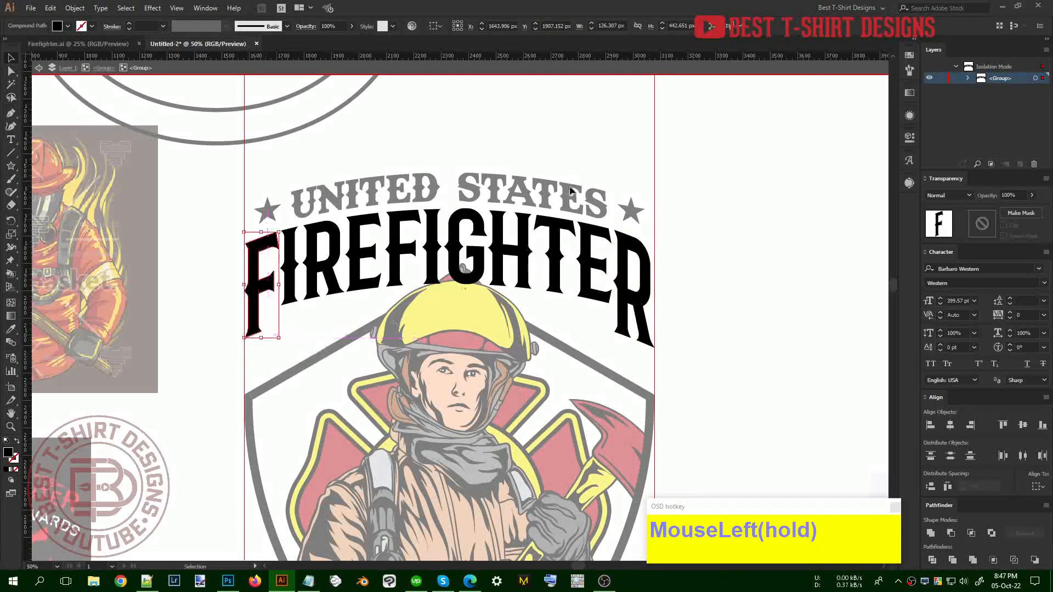
Add a horizontal guide below FIREFIGHTER and stretch the F's bottom down to it
{"action": "left_click_drag", "start_coordinate": [604, 57], "coordinate": [675, 348]}
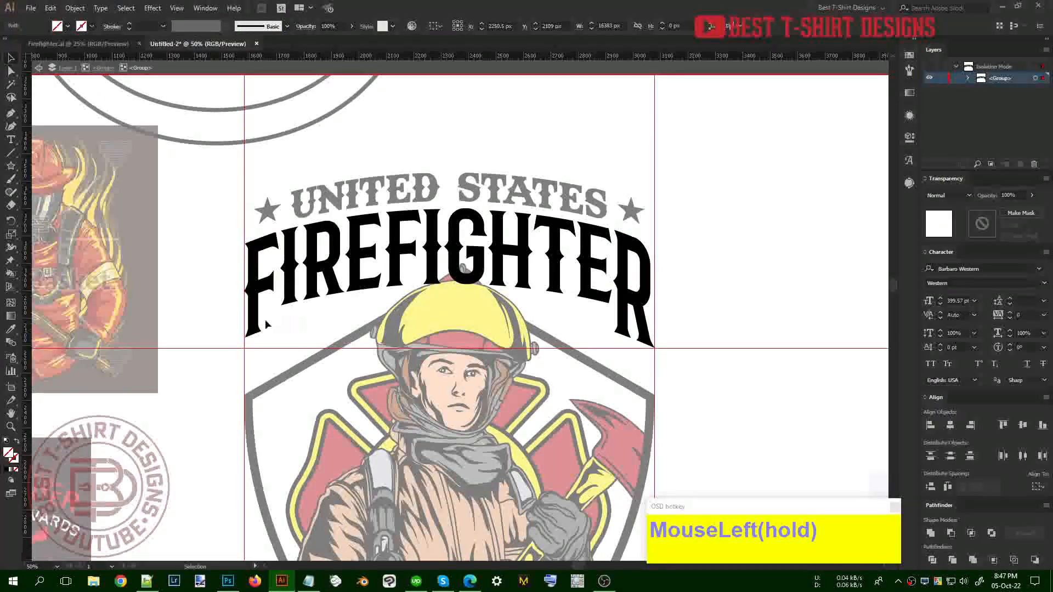
{"action": "left_click", "coordinate": [268, 337]}
{"action": "left_click_drag", "start_coordinate": [261, 338], "coordinate": [304, 363]}
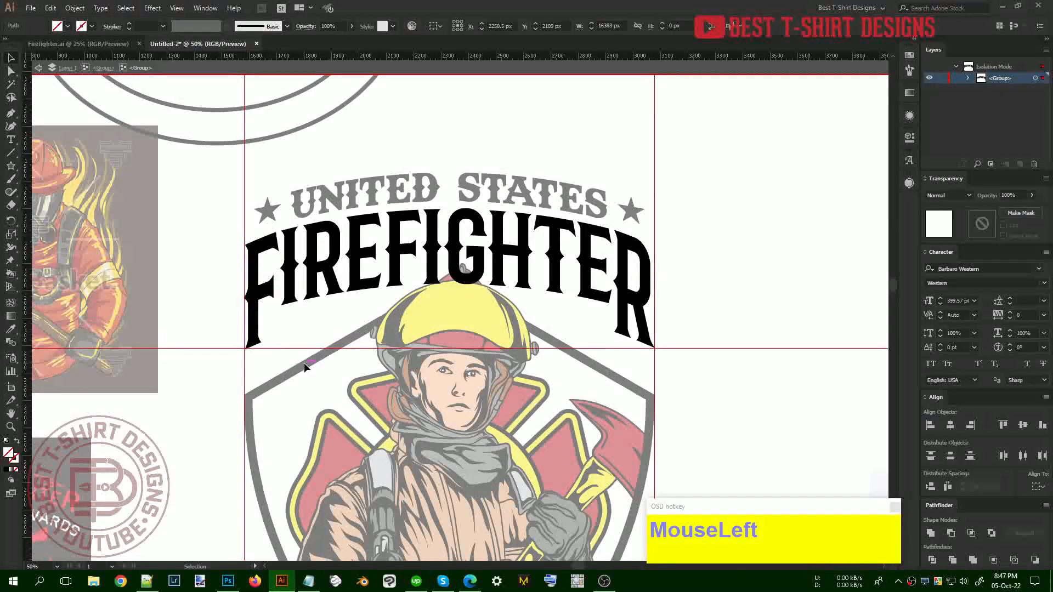
{"action": "key", "text": "Delete"}
{"action": "left_click", "coordinate": [591, 329]}
Raise the guide step by step and stretch the I and T bottoms to it
{"action": "left_click", "coordinate": [595, 305]}
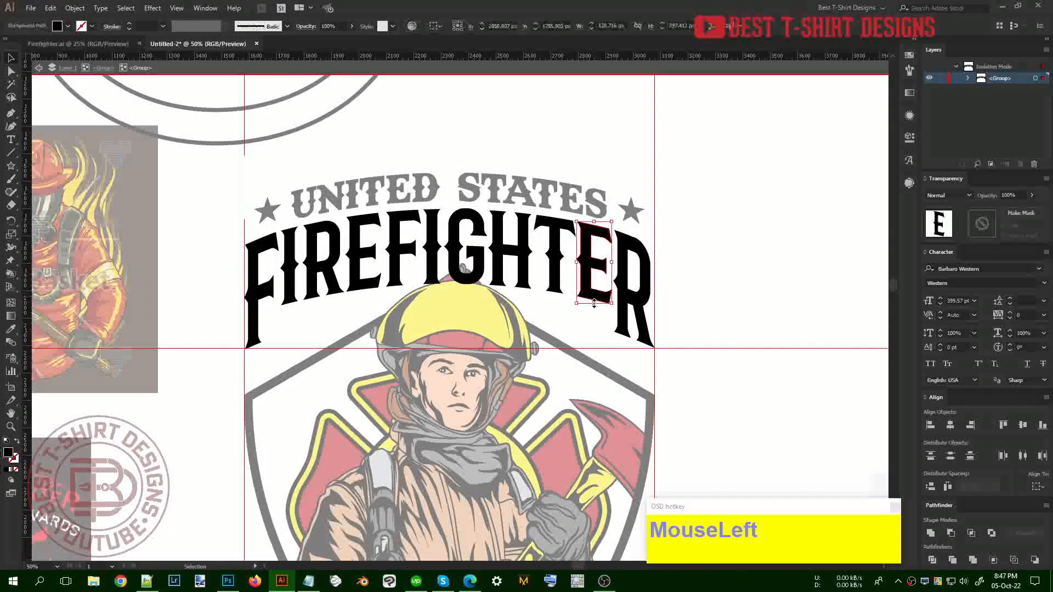
{"action": "left_click_drag", "start_coordinate": [602, 350], "coordinate": [603, 322]}
{"action": "left_click_drag", "start_coordinate": [455, 321], "coordinate": [454, 321]}
{"action": "left_click", "coordinate": [281, 299]}
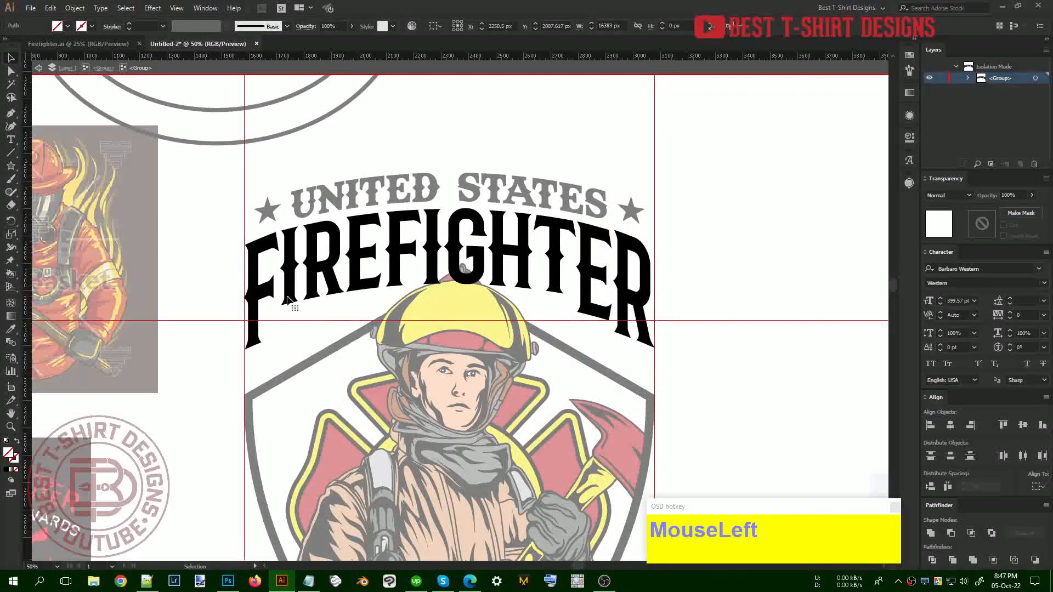
{"action": "left_click", "coordinate": [297, 305]}
{"action": "left_click_drag", "start_coordinate": [293, 305], "coordinate": [461, 326]}
{"action": "left_click", "coordinate": [557, 292]}
{"action": "mouse_move", "coordinate": [562, 318]}
{"action": "left_mouse_down"}
{"action": "mouse_move", "coordinate": [578, 300]}
{"action": "mouse_move", "coordinate": [554, 303]}
{"action": "left_mouse_up"}
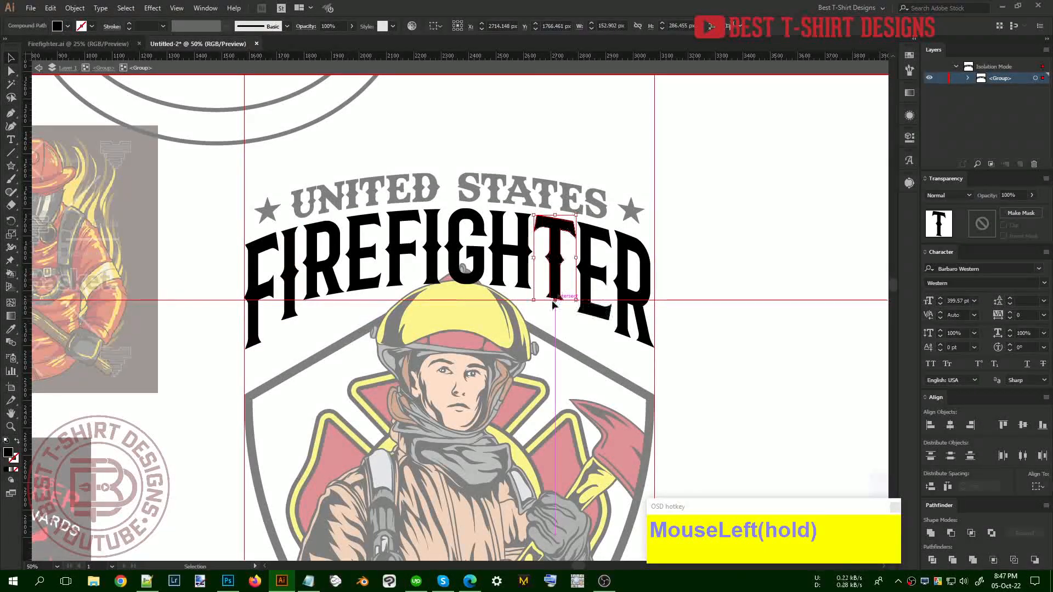
{"action": "left_click", "coordinate": [563, 329]}
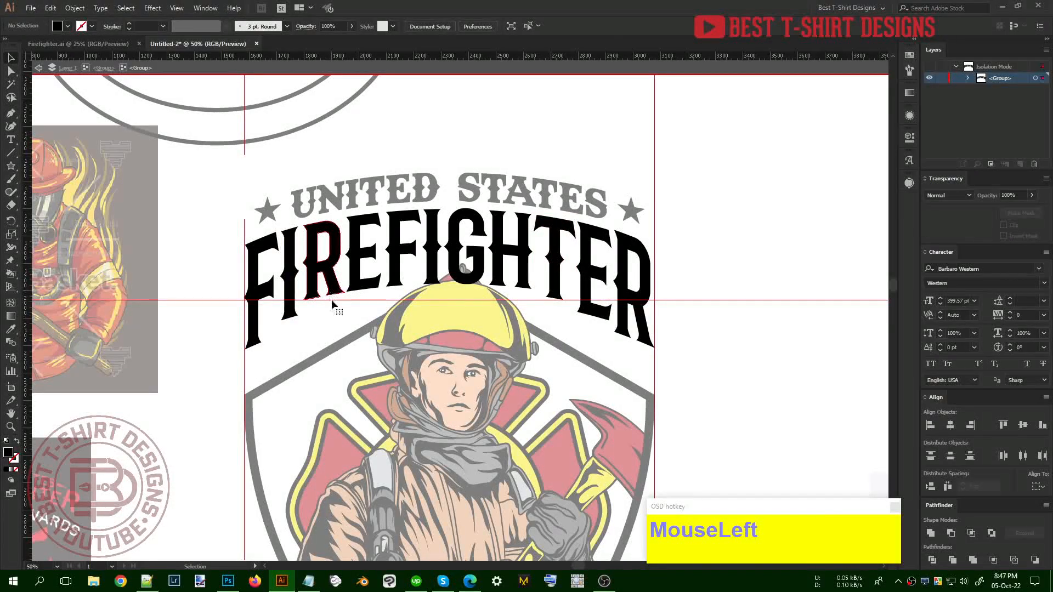
Stretch the inner R's bottom to the guide, then delete the guide and exit the group
{"action": "left_click", "coordinate": [330, 295]}
{"action": "left_click_drag", "start_coordinate": [324, 300], "coordinate": [324, 303]}
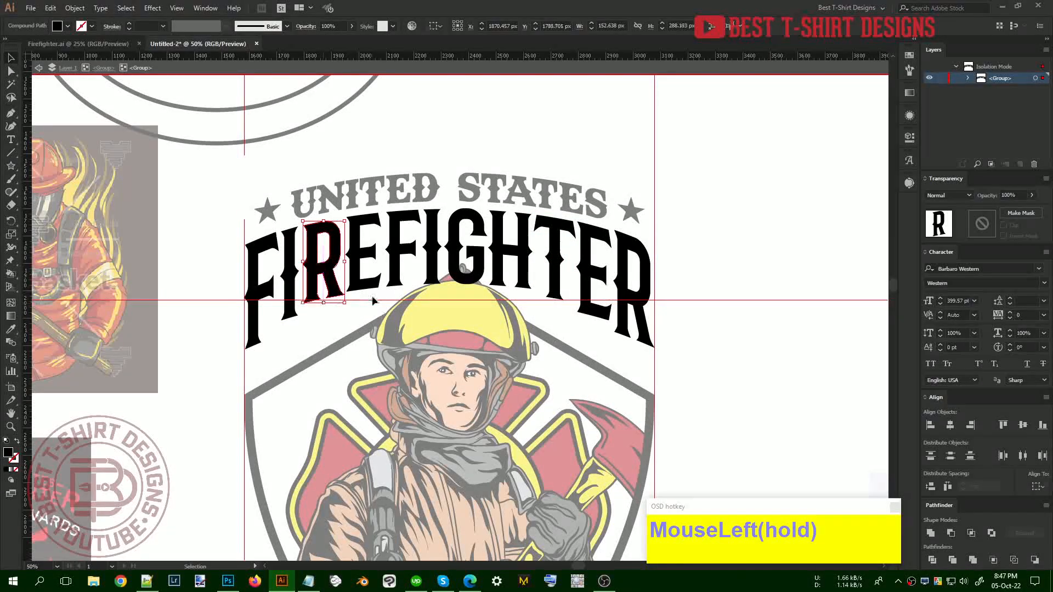
{"action": "left_click", "coordinate": [378, 310]}
{"action": "key", "text": "Delete"}
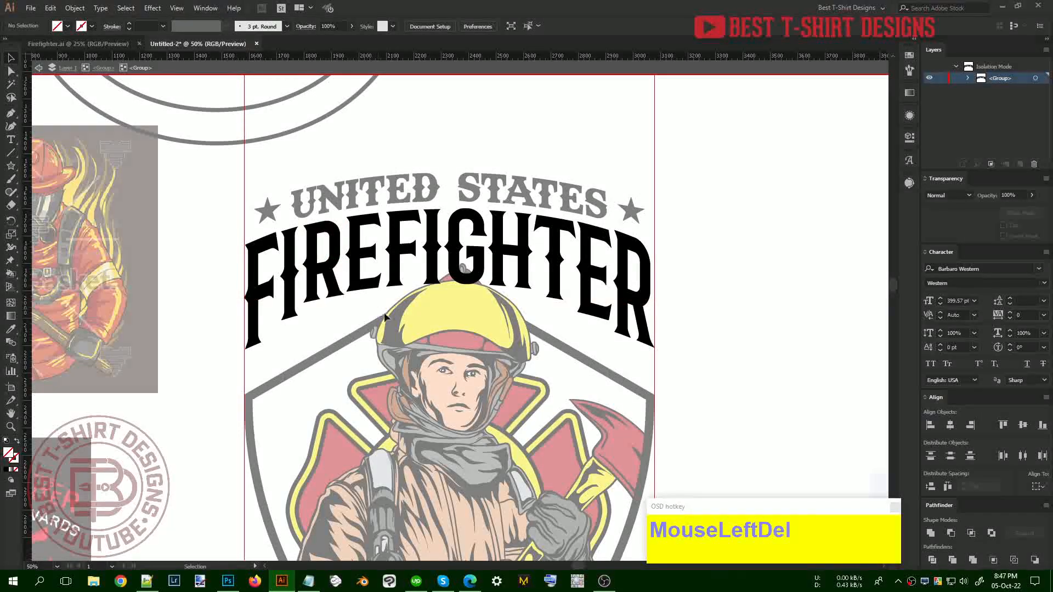
{"action": "scroll", "coordinate": [654, 313], "scroll_direction": "down", "scroll_amount": 1, "text": "alt"}
{"action": "double_click", "coordinate": [653, 317]}
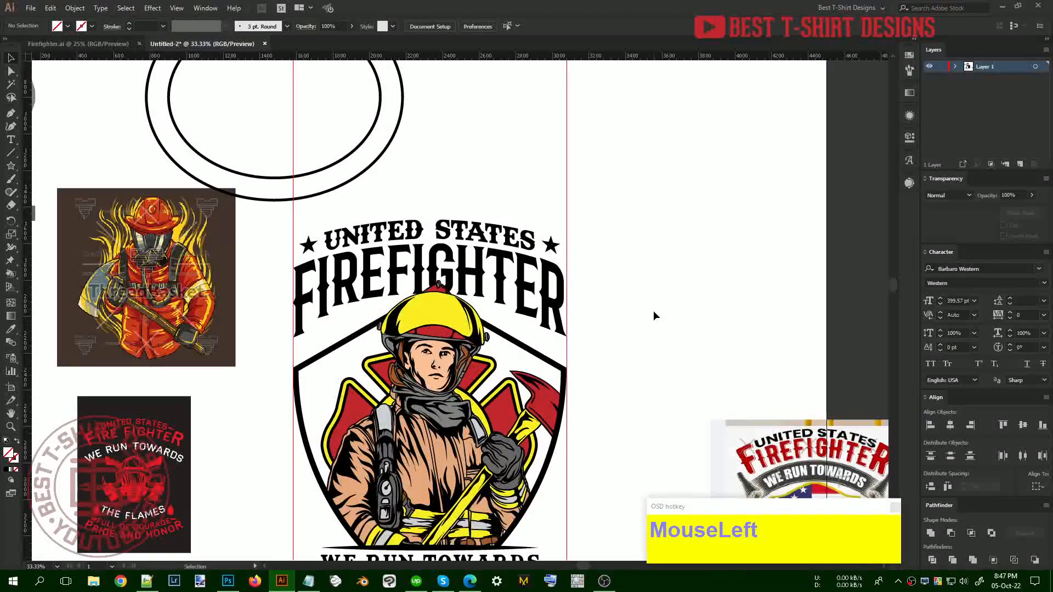
Shrink the firefighter badge proportionally so it sits inside the guides above the bottom lettering
{"action": "scroll", "coordinate": [654, 317], "scroll_direction": "down", "scroll_amount": 1}
{"action": "scroll", "coordinate": [653, 310], "scroll_direction": "down", "scroll_amount": 3}
{"action": "left_click", "coordinate": [653, 310]}
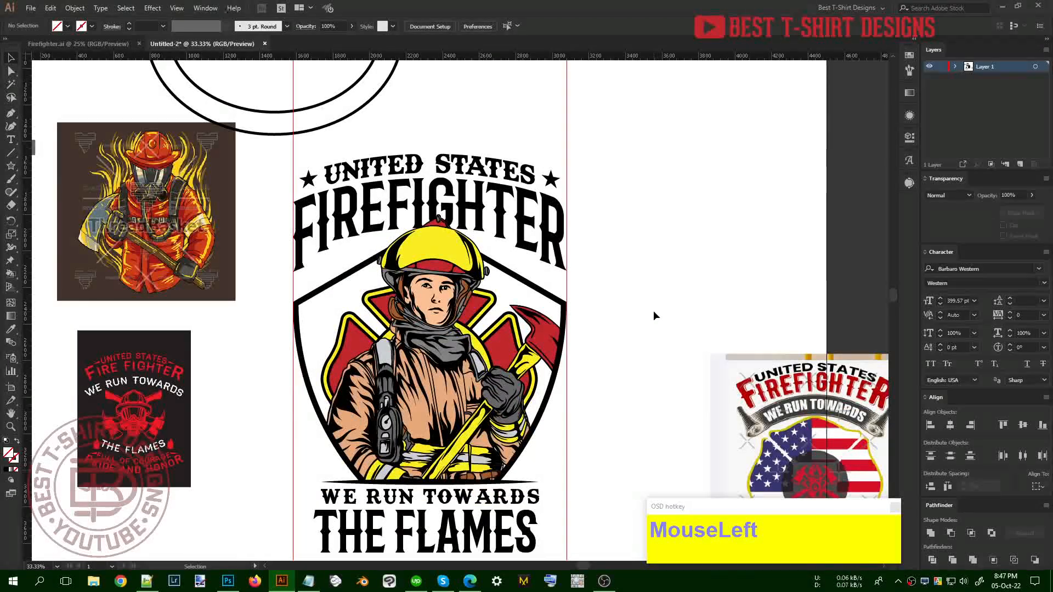
{"action": "scroll", "coordinate": [654, 310], "scroll_direction": "down", "scroll_amount": 1}
{"action": "scroll", "coordinate": [653, 316], "scroll_direction": "down", "scroll_amount": 1}
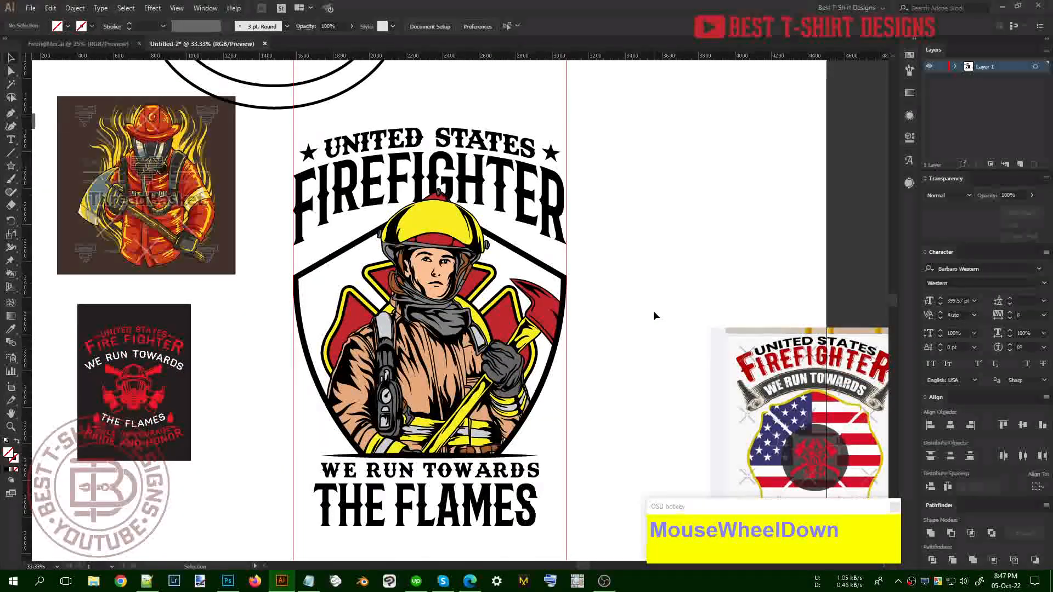
{"action": "left_click", "coordinate": [653, 312]}
{"action": "scroll", "coordinate": [653, 310], "scroll_direction": "down", "scroll_amount": 1}
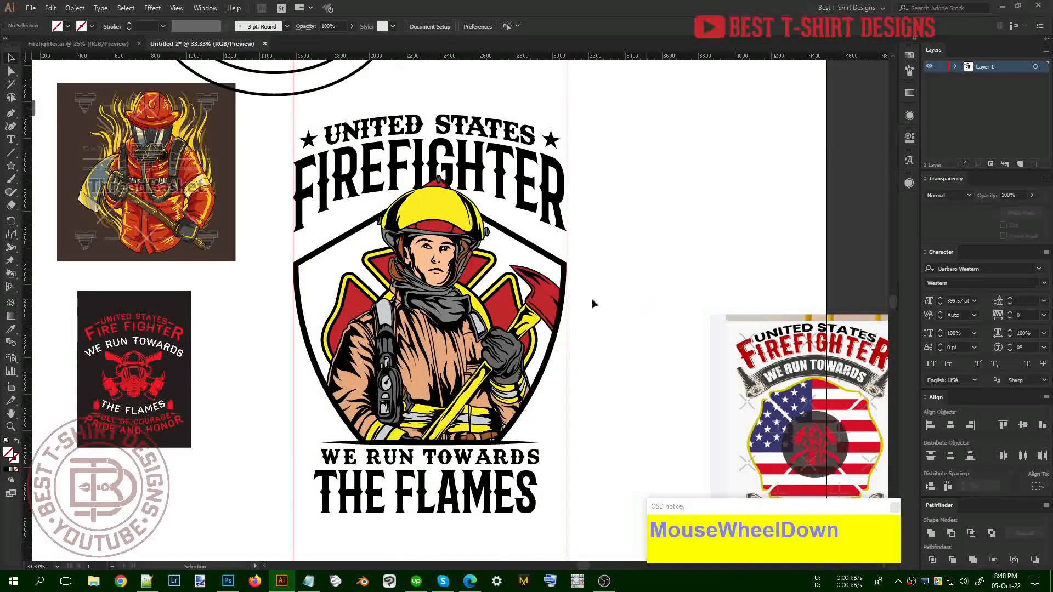
{"action": "left_click", "coordinate": [412, 324]}
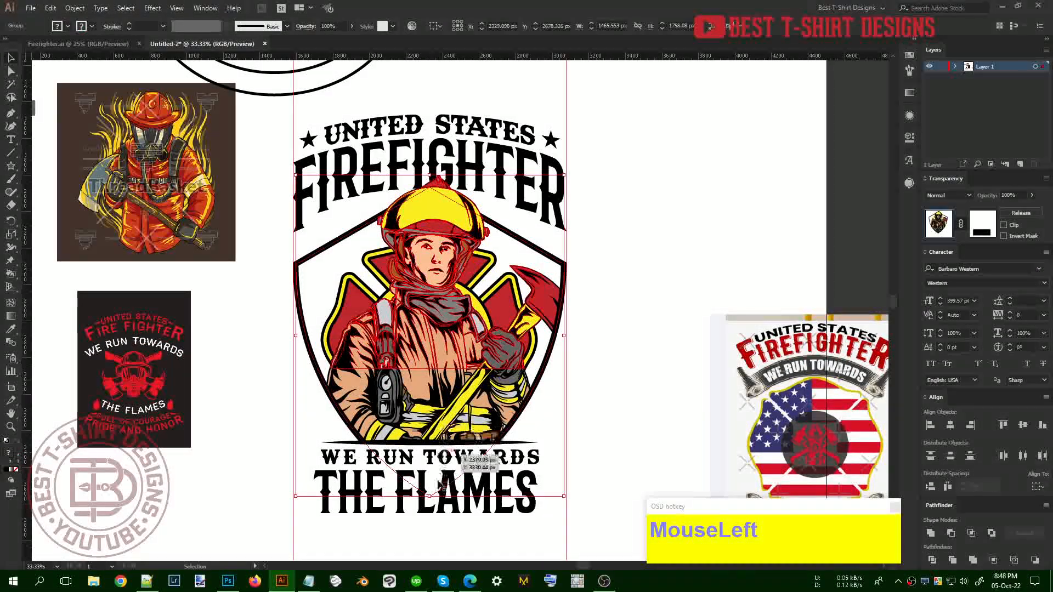
{"action": "left_click_drag", "start_coordinate": [430, 496], "coordinate": [429, 471], "text": "shift"}
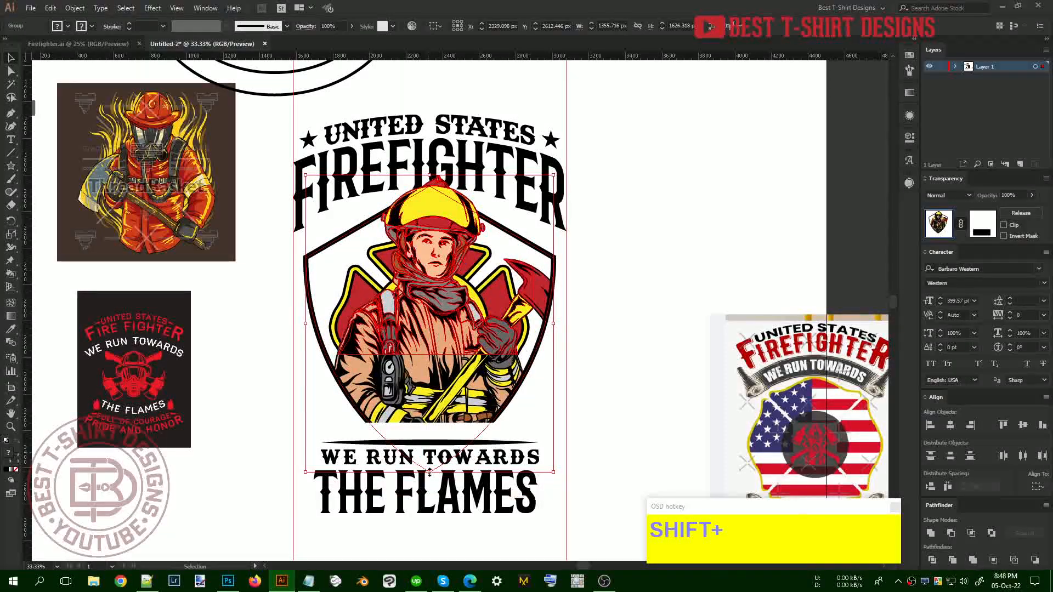
{"action": "left_click_drag", "start_coordinate": [524, 525], "coordinate": [508, 442]}
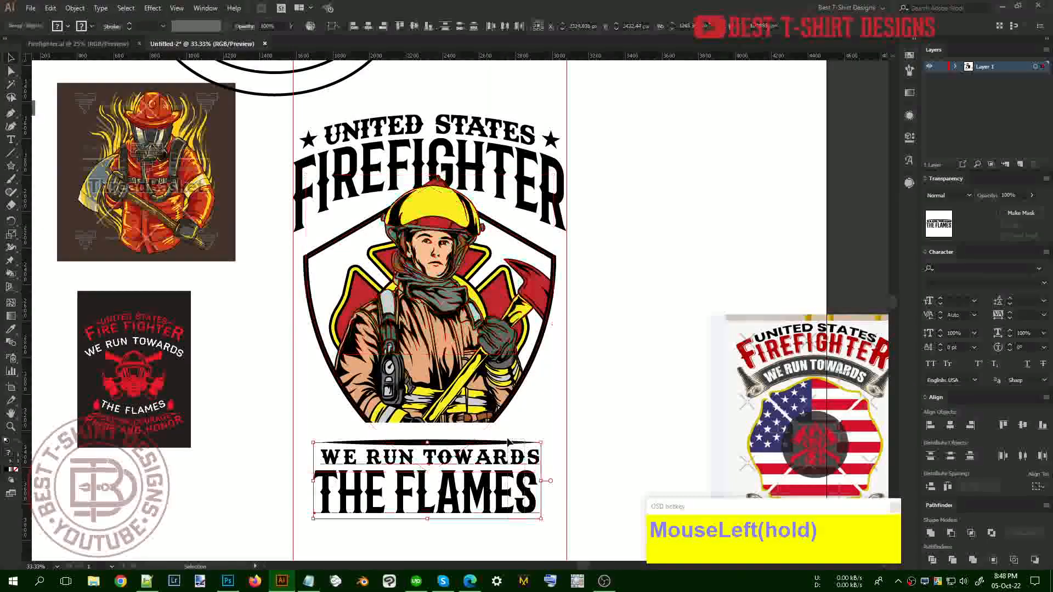
Nudge the WE RUN TOWARDS / THE FLAMES text up toward the badge
{"action": "key", "text": "shift+Up"}
{"action": "key", "text": "shift+Up"}
{"action": "key", "text": "shift+Up"}
{"action": "key", "text": "shift+Up"}
{"action": "key", "text": "shift+Up"}
{"action": "key", "text": "shift+Up"}
{"action": "key", "text": "shift+Up"}
{"action": "key", "text": "shift+Up"}
{"action": "key", "text": "shift+Up"}
{"action": "key", "text": "shift+Up"}
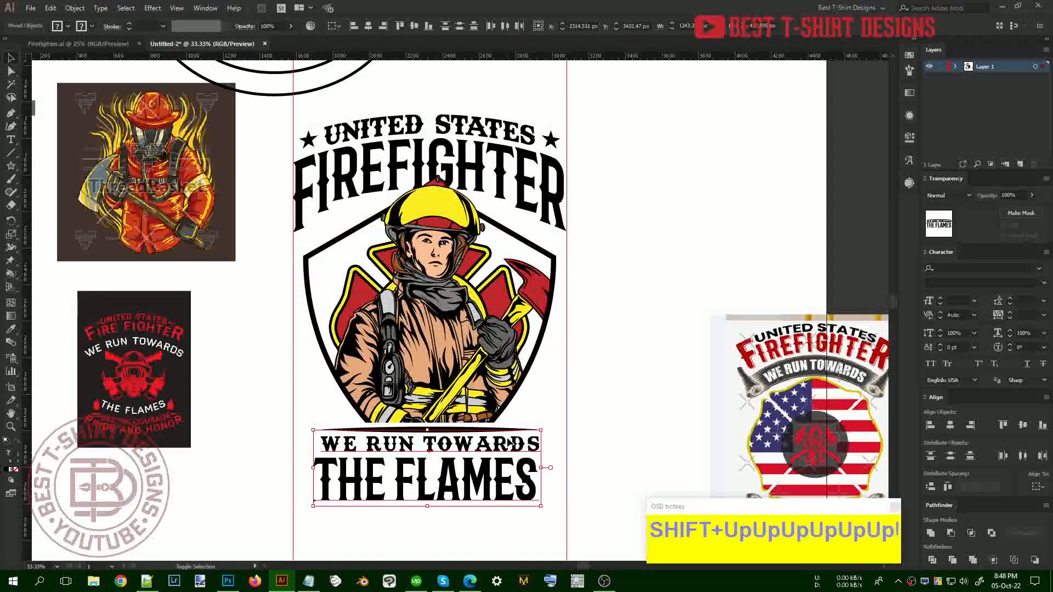
{"action": "left_click", "coordinate": [613, 405]}
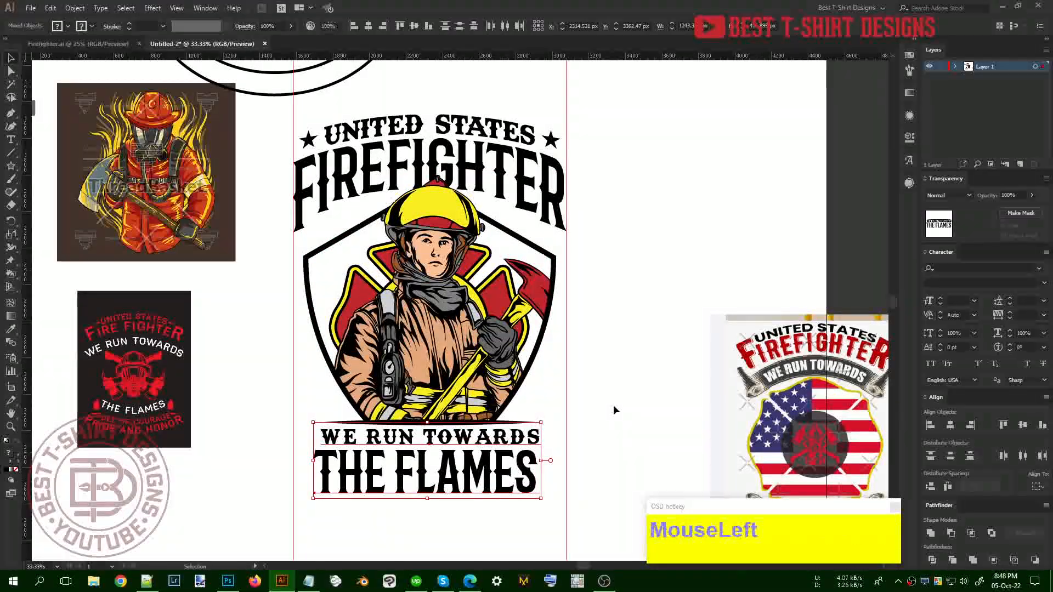
{"action": "scroll", "coordinate": [613, 405], "scroll_direction": "up", "scroll_amount": 1}
{"action": "left_click", "coordinate": [613, 404]}
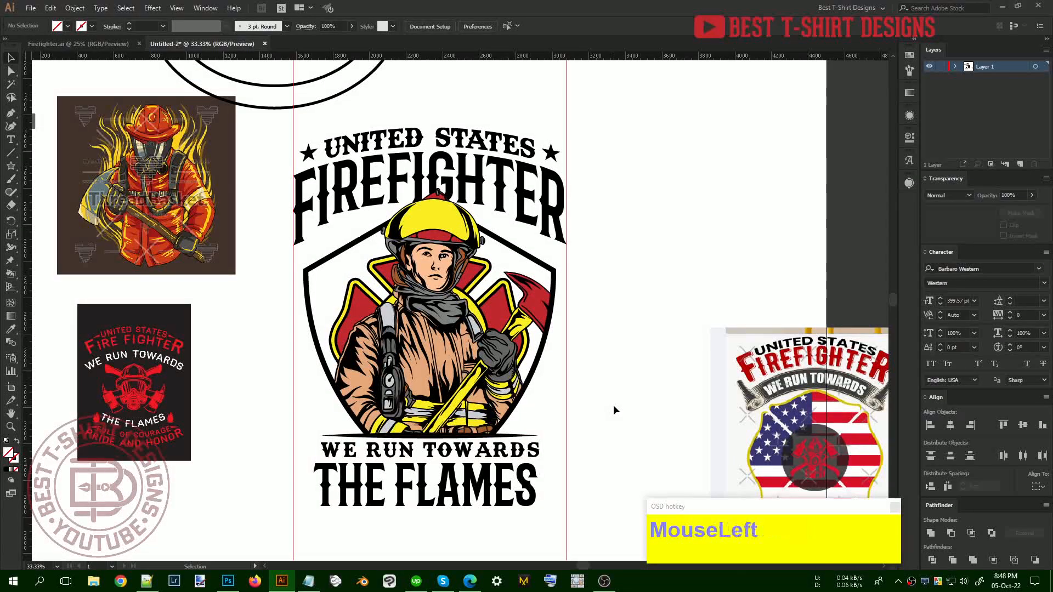
Convert the WE RUN TOWARDS / THE FLAMES text to outlines
{"action": "left_click", "coordinate": [502, 460], "text": "shift"}
{"action": "right_click", "coordinate": [502, 456]}
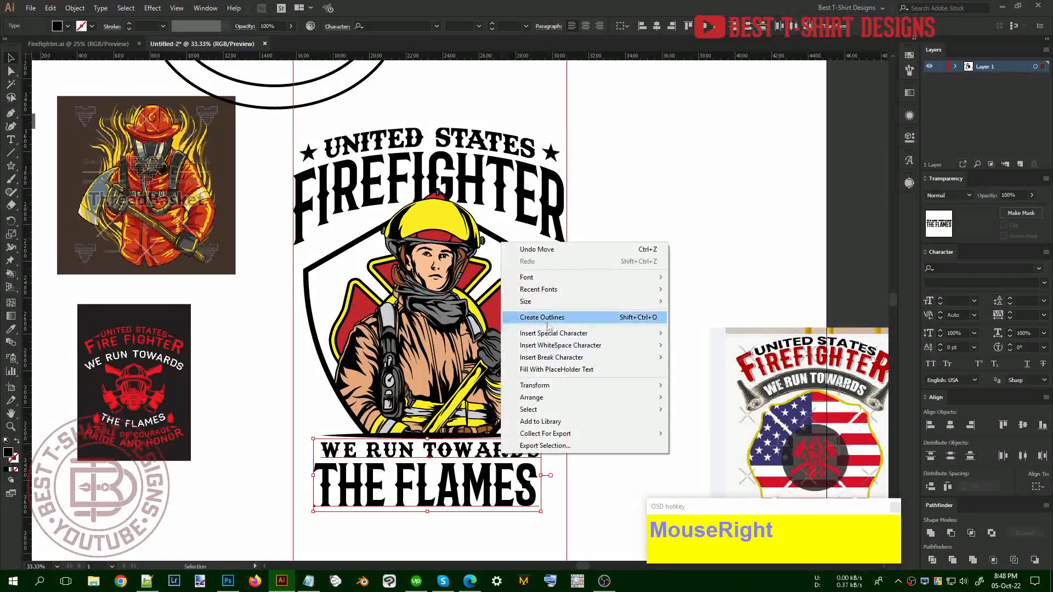
{"action": "left_click", "coordinate": [547, 318]}
{"action": "left_click", "coordinate": [453, 369], "text": "shift"}
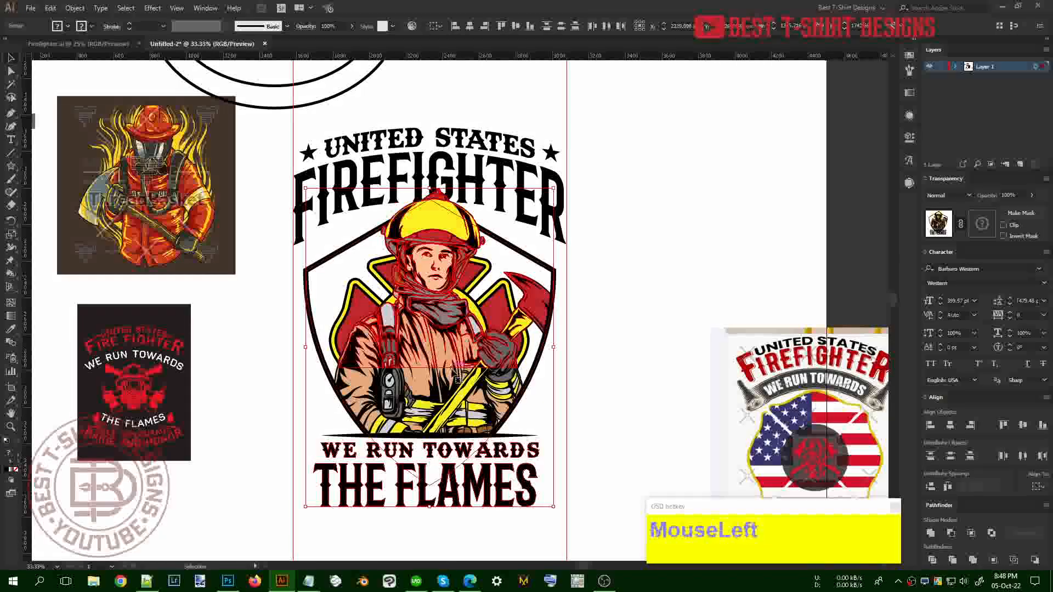
{"action": "left_click", "coordinate": [538, 430]}
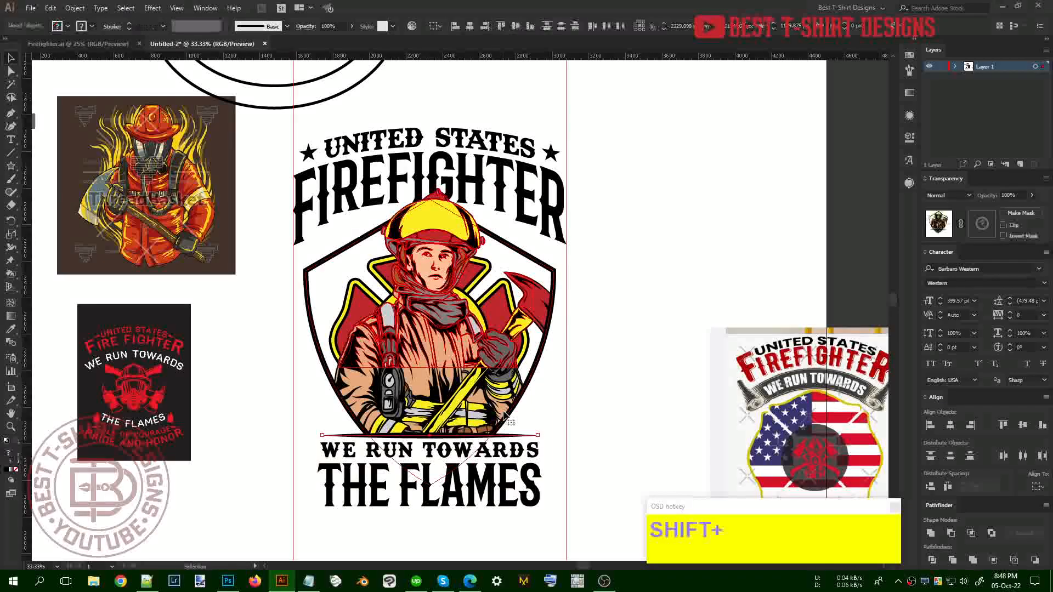
{"action": "left_click", "coordinate": [505, 416], "text": "shift"}
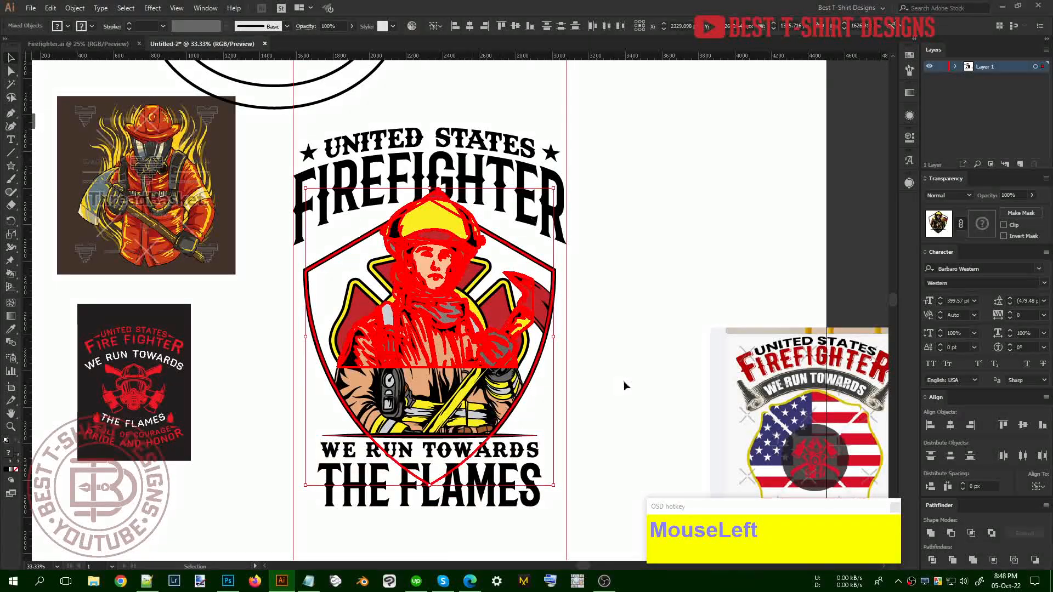
{"action": "left_click", "coordinate": [462, 533]}
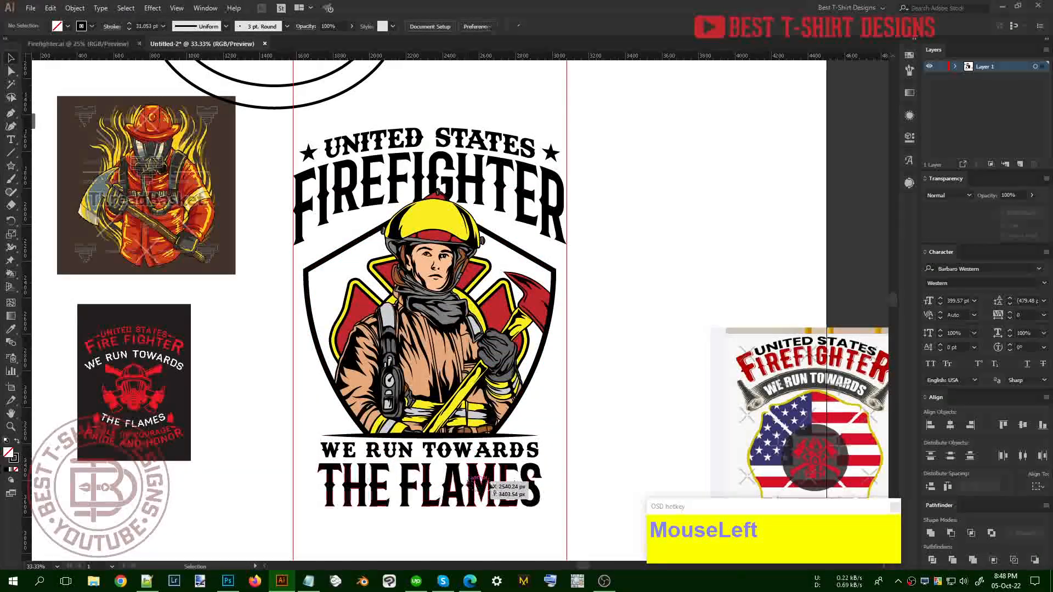
Narrow THE FLAMES slightly around its centre and nudge it up under WE RUN TOWARDS
{"action": "left_click", "coordinate": [551, 486]}
{"action": "left_click_drag", "start_coordinate": [543, 486], "coordinate": [566, 485]}
{"action": "key", "text": "ctrl+z"}
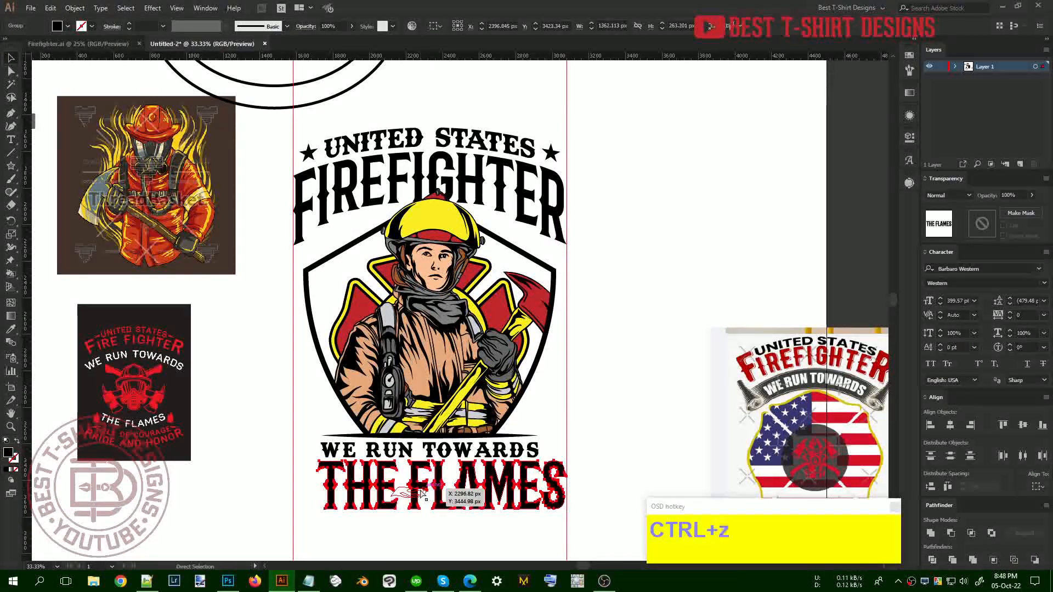
{"action": "left_click_drag", "start_coordinate": [543, 486], "coordinate": [532, 486]}
{"action": "key", "text": "shift+Up"}
{"action": "key", "text": "shift+Up"}
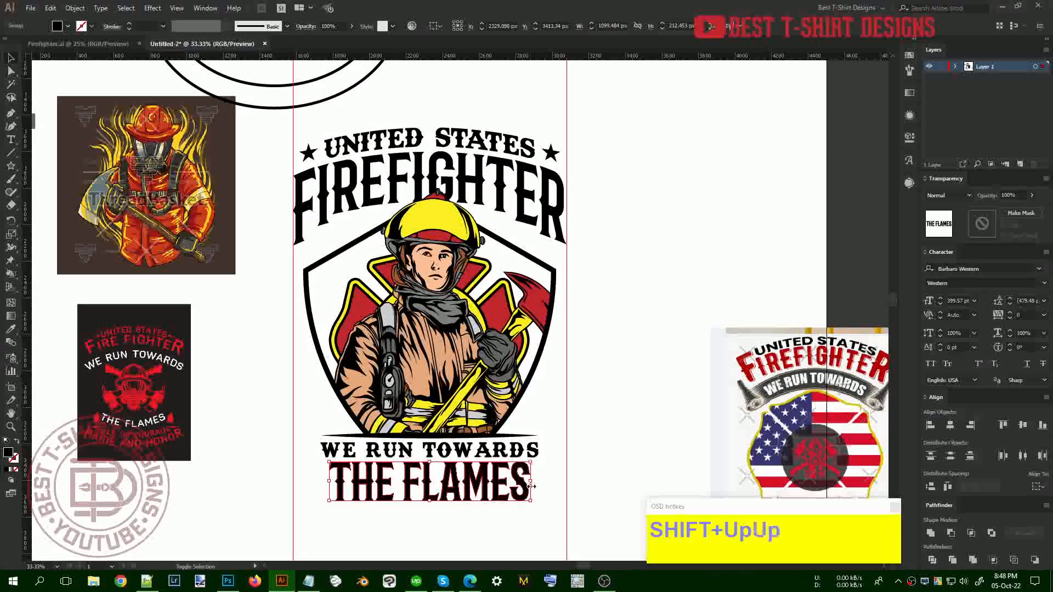
Draw a trial star left of THE FLAMES, then delete it
{"action": "scroll", "coordinate": [514, 531], "scroll_direction": "down", "scroll_amount": 2}
{"action": "left_click", "coordinate": [475, 523]}
{"action": "scroll", "coordinate": [396, 492], "scroll_direction": "up", "scroll_amount": 1}
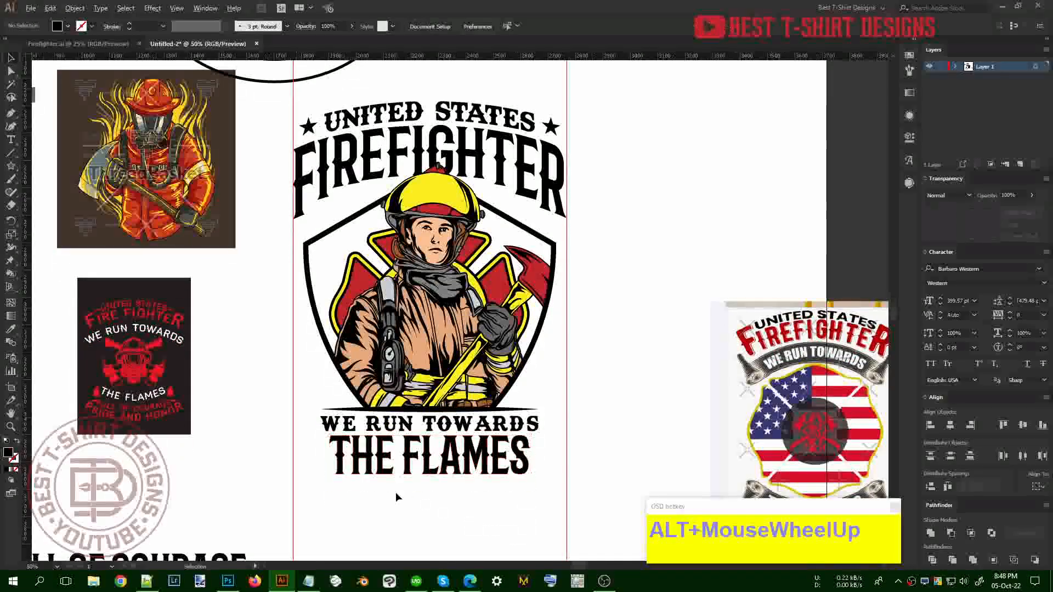
{"action": "scroll", "coordinate": [619, 450], "scroll_direction": "up", "scroll_amount": 1}
{"action": "scroll", "coordinate": [450, 384], "scroll_direction": "down", "scroll_amount": 1}
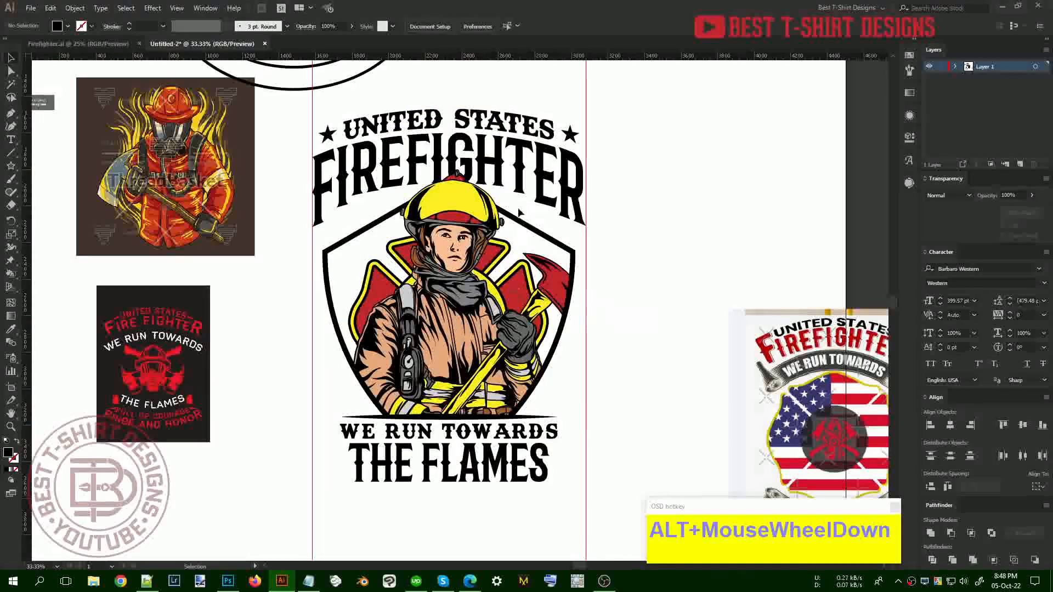
{"action": "scroll", "coordinate": [436, 502], "scroll_direction": "up", "scroll_amount": 1}
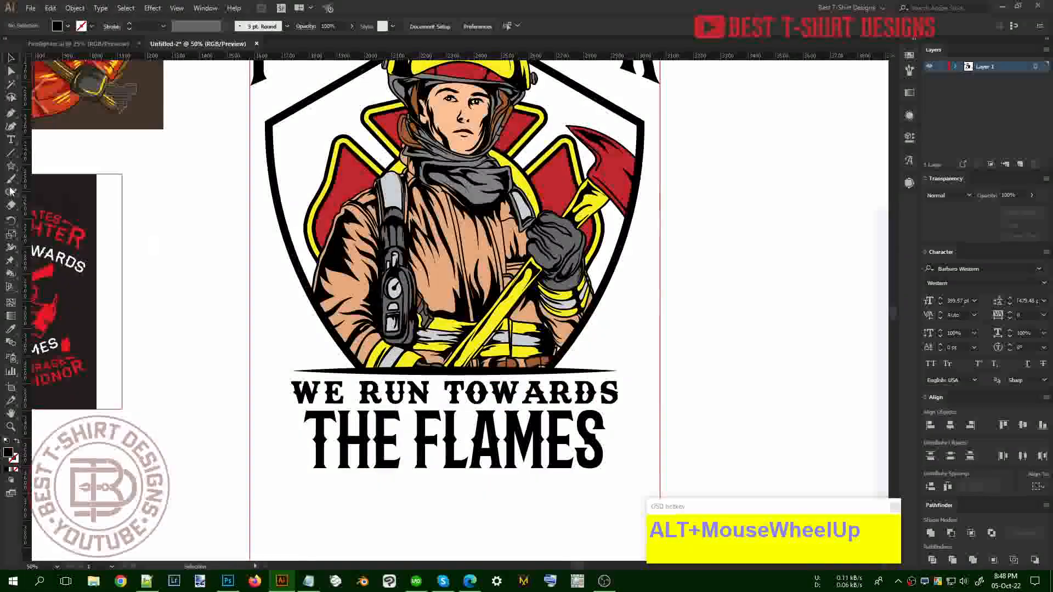
{"action": "left_click", "coordinate": [11, 166]}
{"action": "left_click_drag", "start_coordinate": [281, 440], "coordinate": [296, 453]}
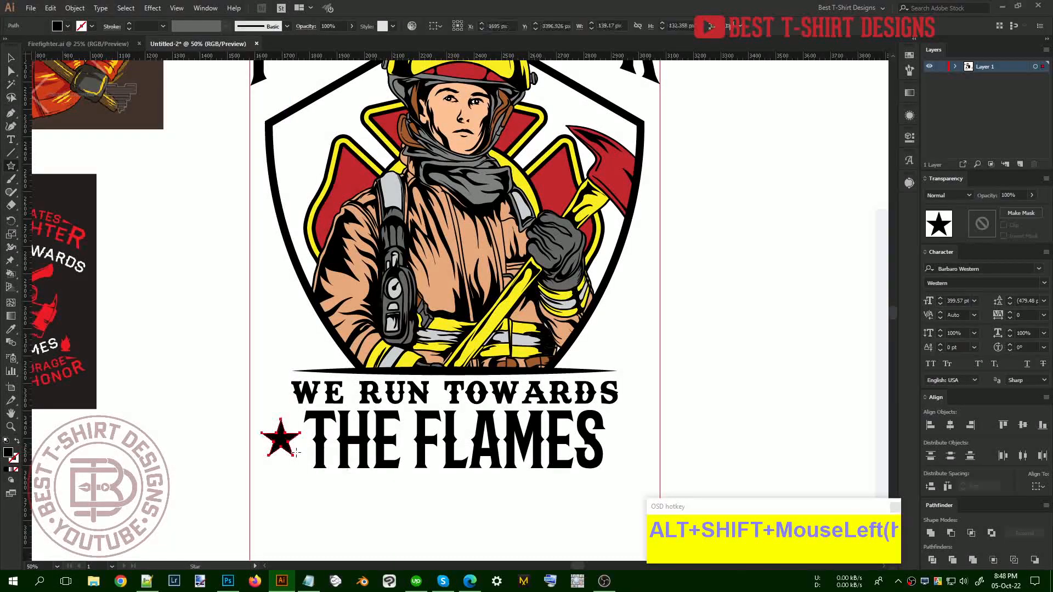
{"action": "key", "text": "Delete"}
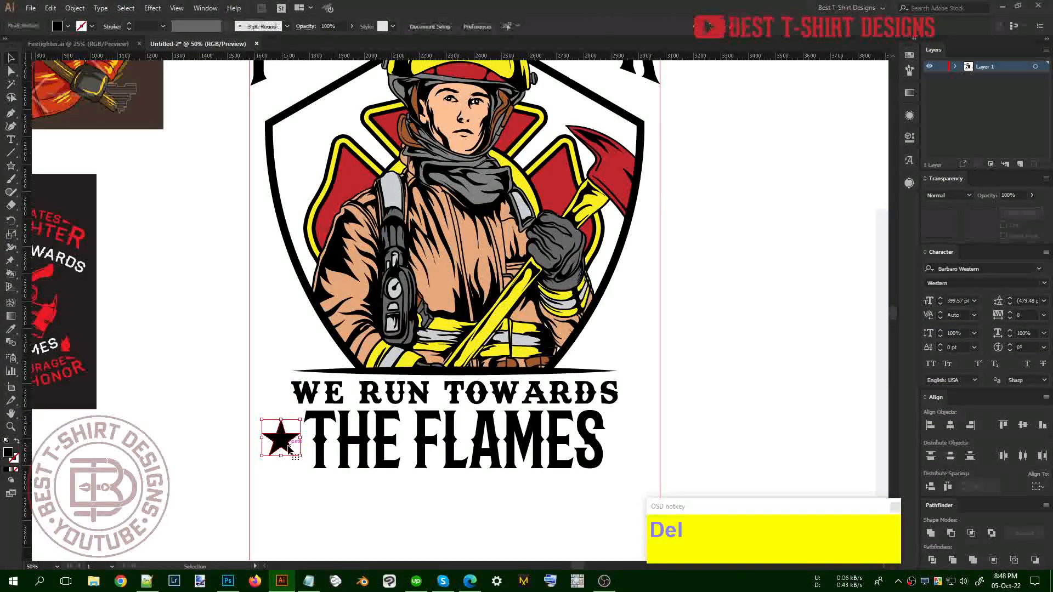
Draw a short horizontal stroke left of THE FLAMES with a tapered width profile
{"action": "left_click", "coordinate": [294, 425]}
{"action": "left_click", "coordinate": [250, 425], "text": "shift"}
{"action": "key", "text": "shift+v"}
{"action": "left_click_drag", "start_coordinate": [275, 410], "coordinate": [311, 477]}
{"action": "left_click_drag", "start_coordinate": [265, 407], "coordinate": [281, 451]}
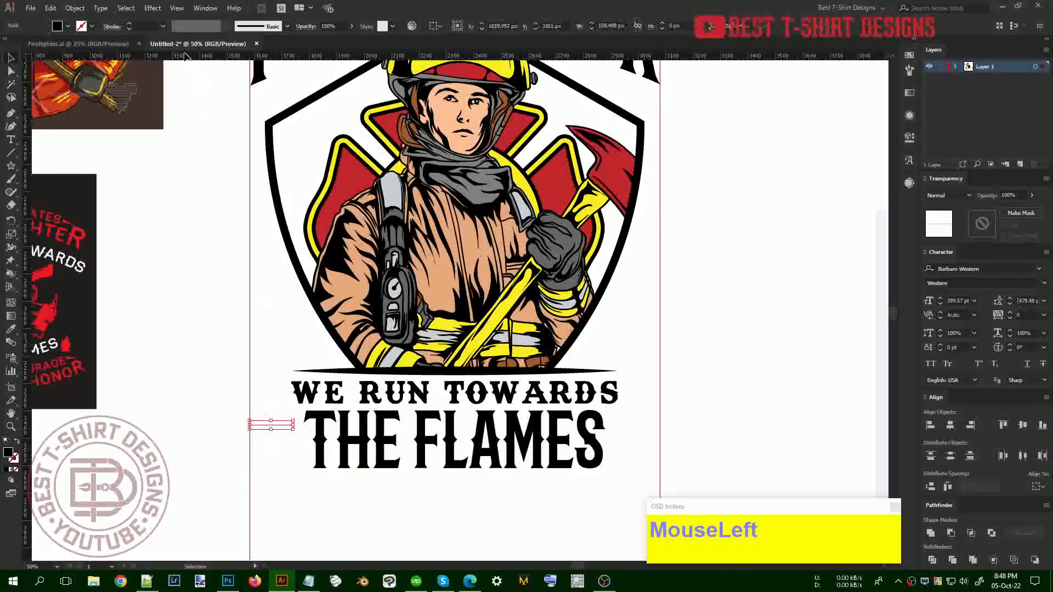
{"action": "key", "text": "shift+x"}
{"action": "scroll", "coordinate": [146, 28], "scroll_direction": "up", "scroll_amount": 3}
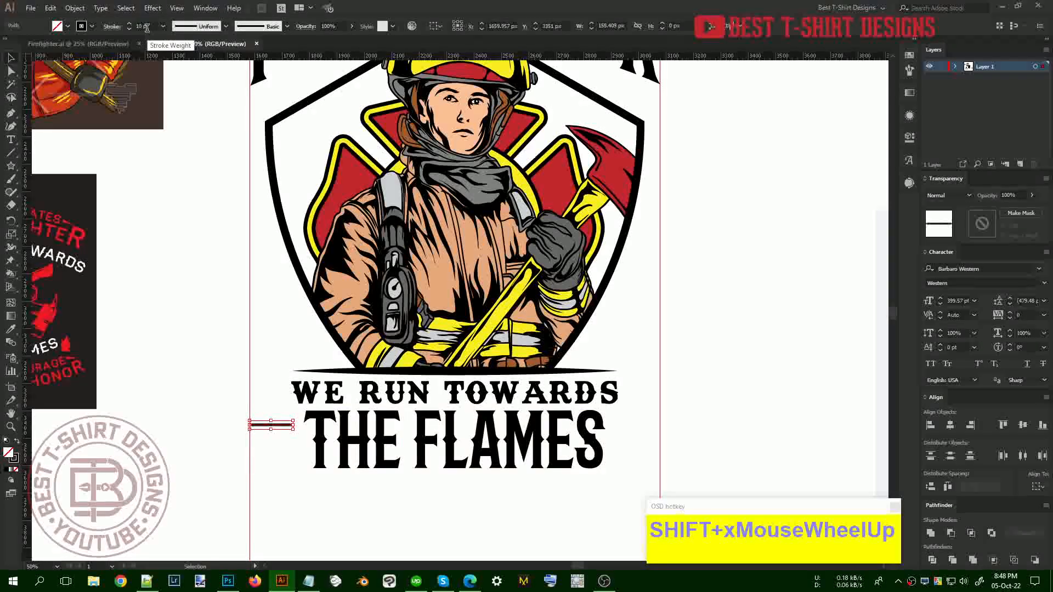
{"action": "left_click", "coordinate": [112, 26]}
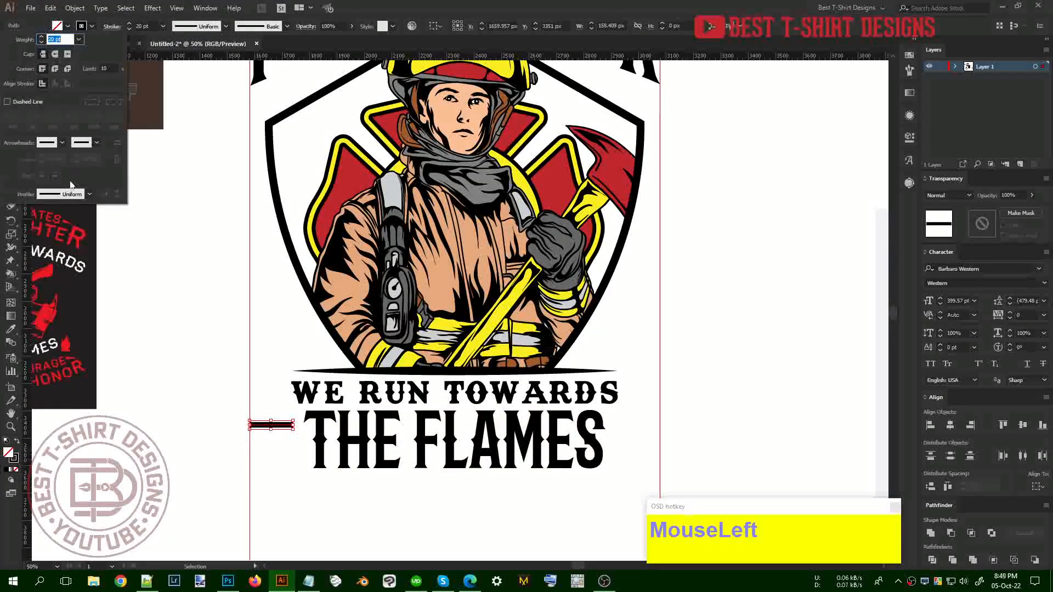
{"action": "left_click", "coordinate": [70, 195]}
{"action": "left_click", "coordinate": [55, 280]}
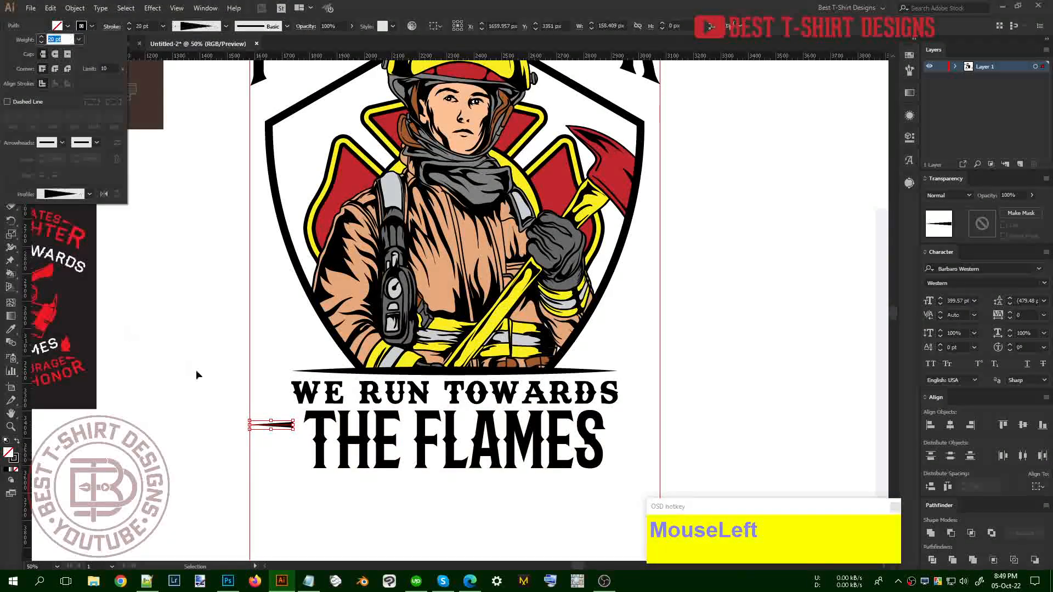
{"action": "scroll", "coordinate": [282, 457], "scroll_direction": "up", "scroll_amount": 2}
Duplicate the tapered line into a stack of stripes, stretch it to about 177 px, and group it
{"action": "left_click_drag", "start_coordinate": [288, 393], "coordinate": [291, 409]}
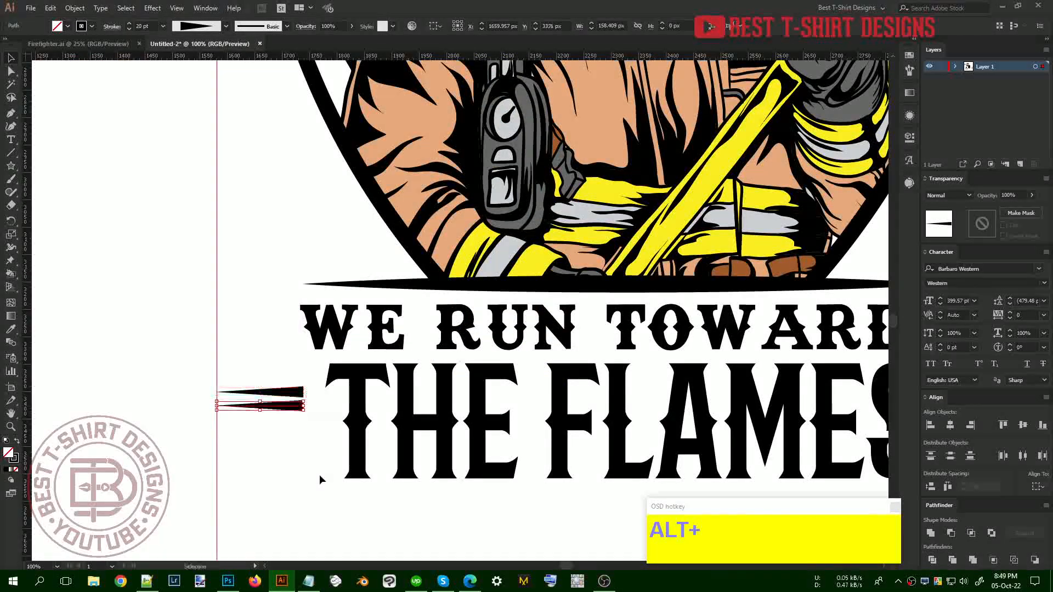
{"action": "left_click_drag", "start_coordinate": [289, 497], "coordinate": [255, 366]}
{"action": "scroll", "coordinate": [255, 367], "scroll_direction": "down", "scroll_amount": 1}
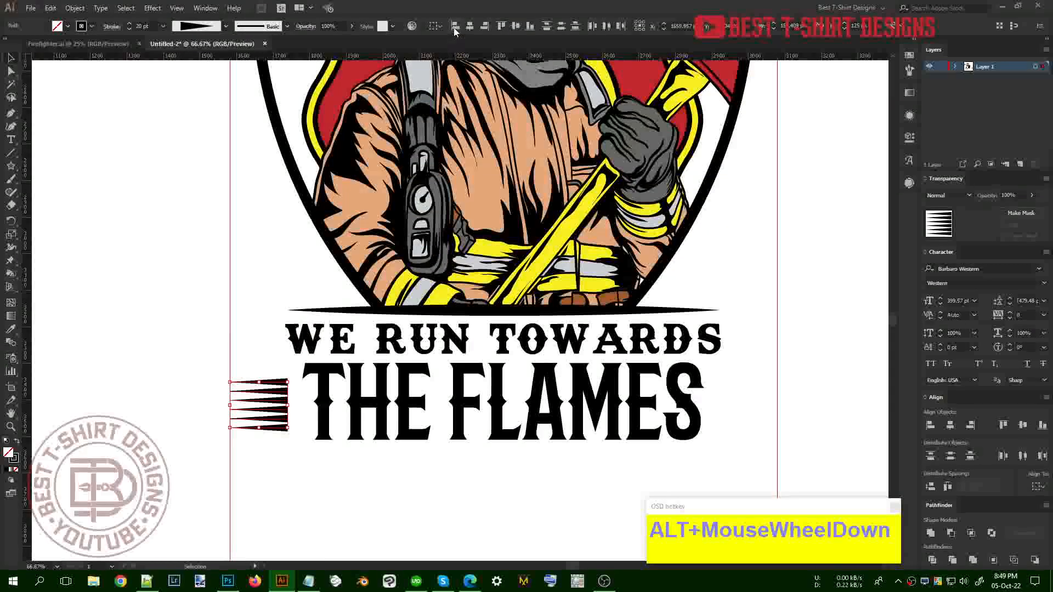
{"action": "left_click", "coordinate": [455, 28]}
{"action": "left_click_drag", "start_coordinate": [289, 407], "coordinate": [761, 412]}
{"action": "key", "text": "ctrl+g"}
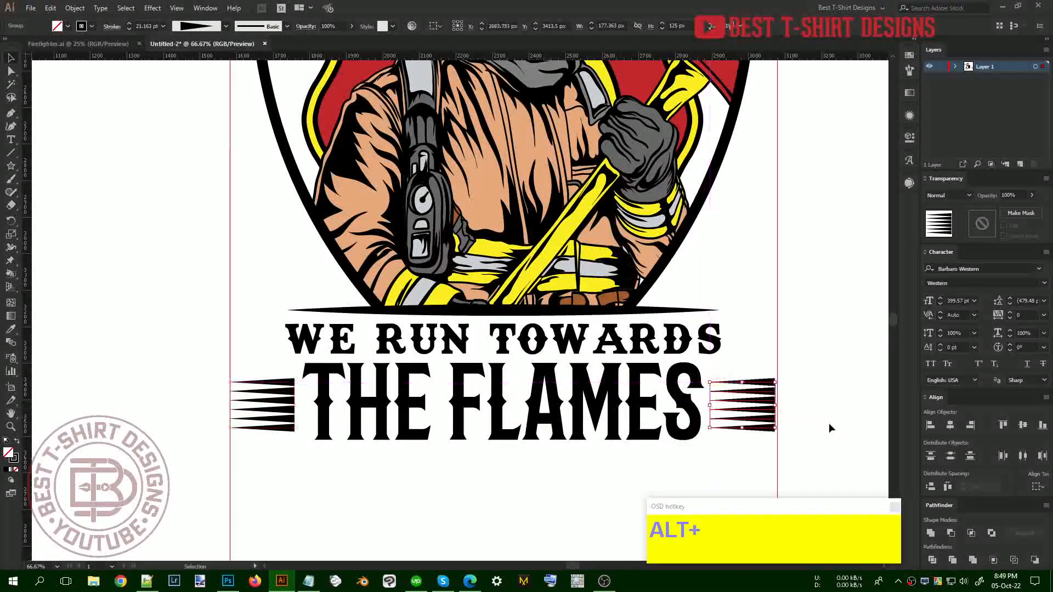
Reflect the stripe group copy vertically and nudge it slightly right
{"action": "key", "text": "ctrl+r"}
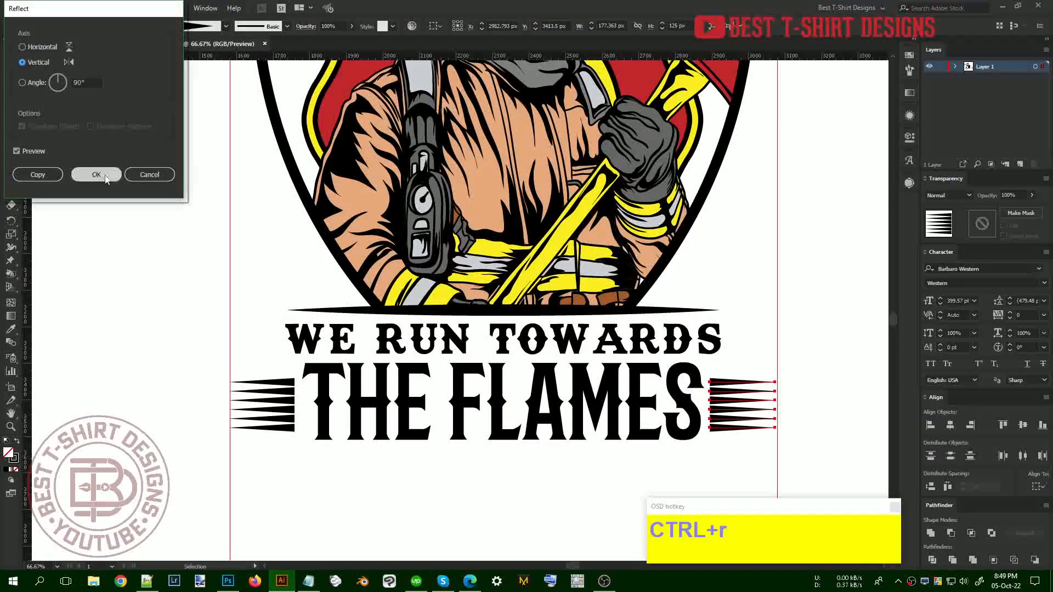
{"action": "left_click", "coordinate": [96, 175]}
{"action": "key", "text": "Right"}
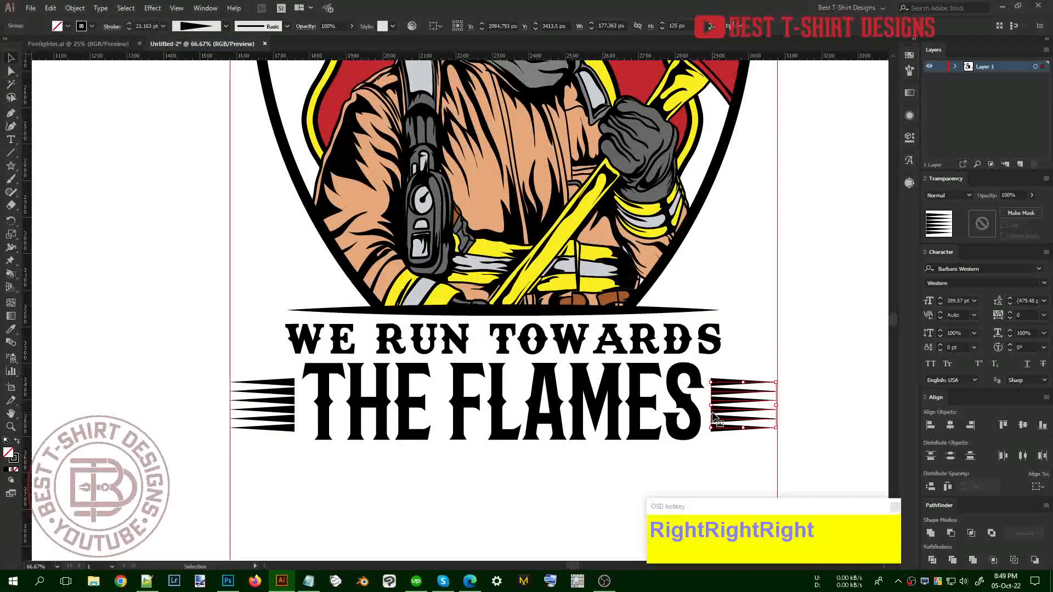
{"action": "key", "text": "Right"}
Vertically centre THE FLAMES between both stripe groups, outline the strokes, and group them
{"action": "mouse_move", "coordinate": [729, 453]}
{"action": "left_mouse_down"}
{"action": "mouse_move", "coordinate": [501, 440]}
{"action": "mouse_move", "coordinate": [276, 374]}
{"action": "left_mouse_up"}
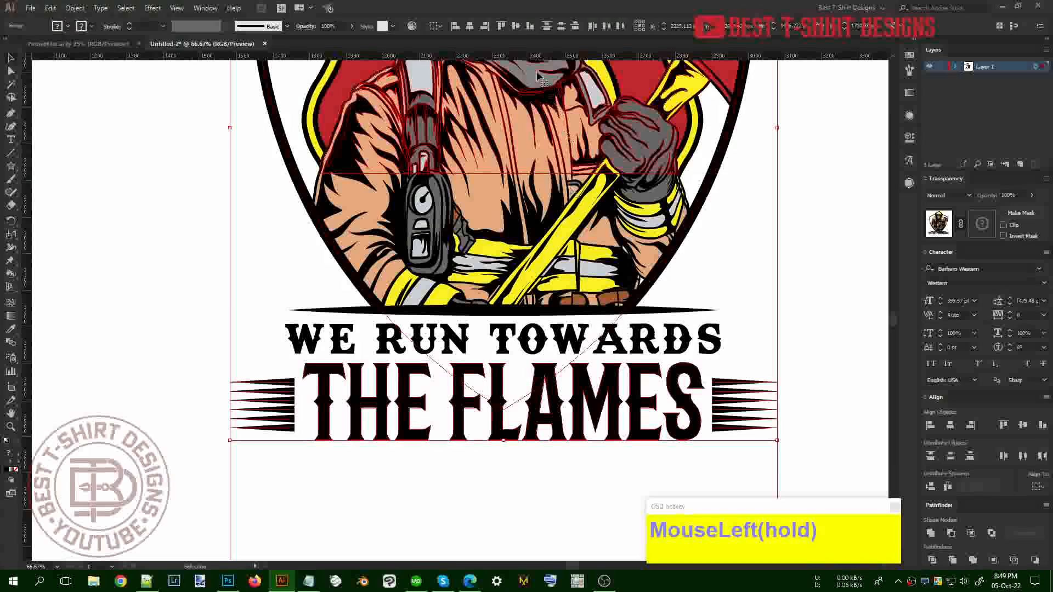
{"action": "left_click", "coordinate": [659, 292], "text": "shift"}
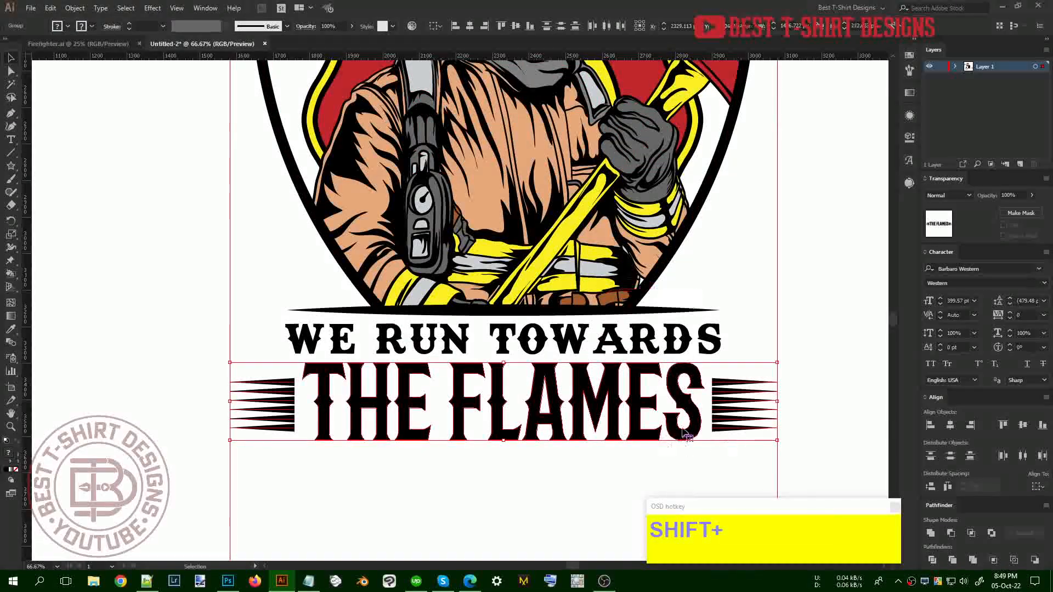
{"action": "left_click", "coordinate": [515, 25]}
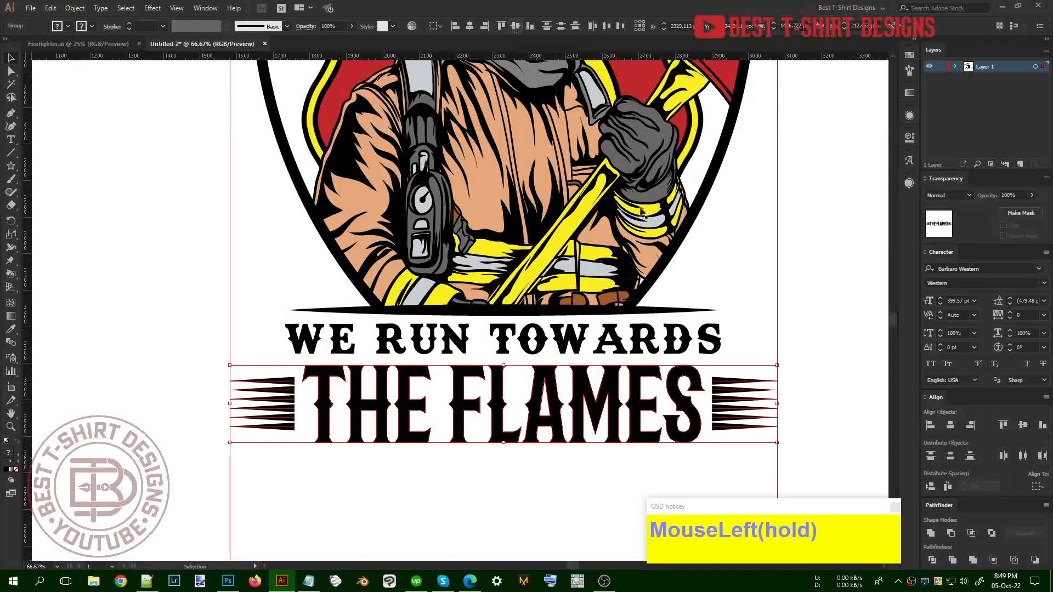
{"action": "key", "text": "Up"}
{"action": "key", "text": "Up"}
{"action": "key", "text": "Up"}
{"action": "key", "text": "Up"}
{"action": "key", "text": "Up"}
{"action": "key", "text": "Up"}
{"action": "key", "text": "Up"}
{"action": "key", "text": "Up"}
{"action": "key", "text": "ctrl+2"}
{"action": "key", "text": "ctrl+g"}
{"action": "scroll", "coordinate": [695, 384], "scroll_direction": "down", "scroll_amount": 2}
{"action": "scroll", "coordinate": [696, 384], "scroll_direction": "up", "scroll_amount": 1}
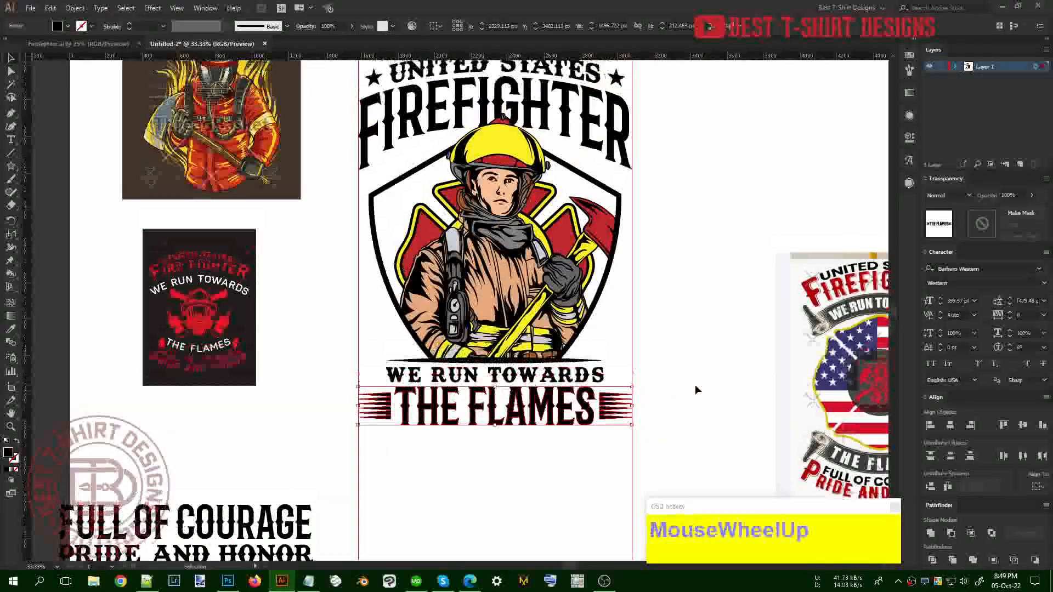
{"action": "scroll", "coordinate": [695, 385], "scroll_direction": "up", "scroll_amount": 1}
{"action": "left_click", "coordinate": [695, 385]}
{"action": "left_click_drag", "start_coordinate": [707, 362], "coordinate": [680, 359]}
{"action": "scroll", "coordinate": [680, 359], "scroll_direction": "up", "scroll_amount": 1}
{"action": "left_click", "coordinate": [680, 359]}
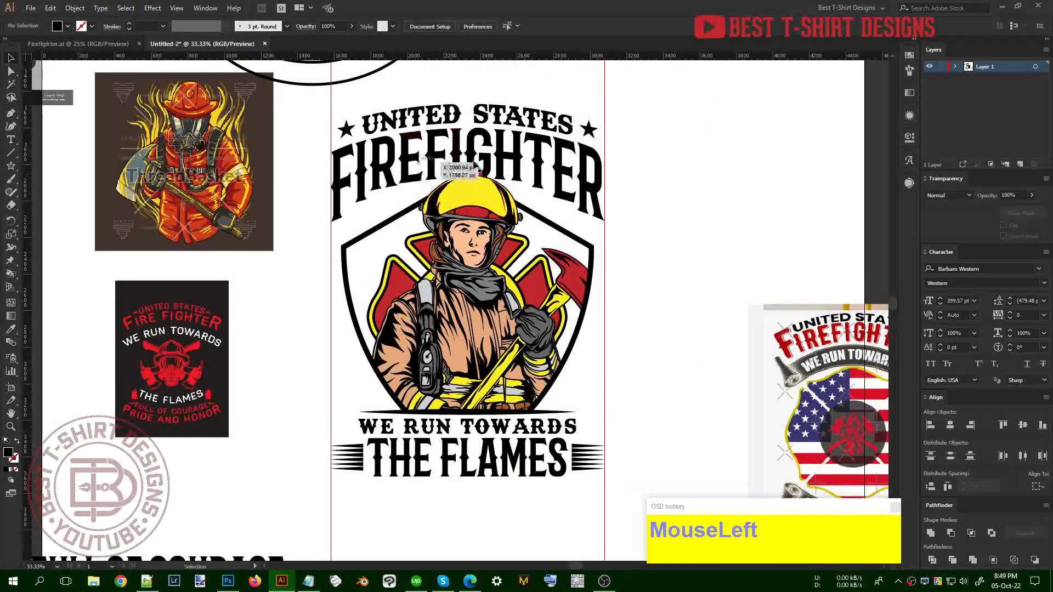
{"action": "left_click", "coordinate": [668, 271]}
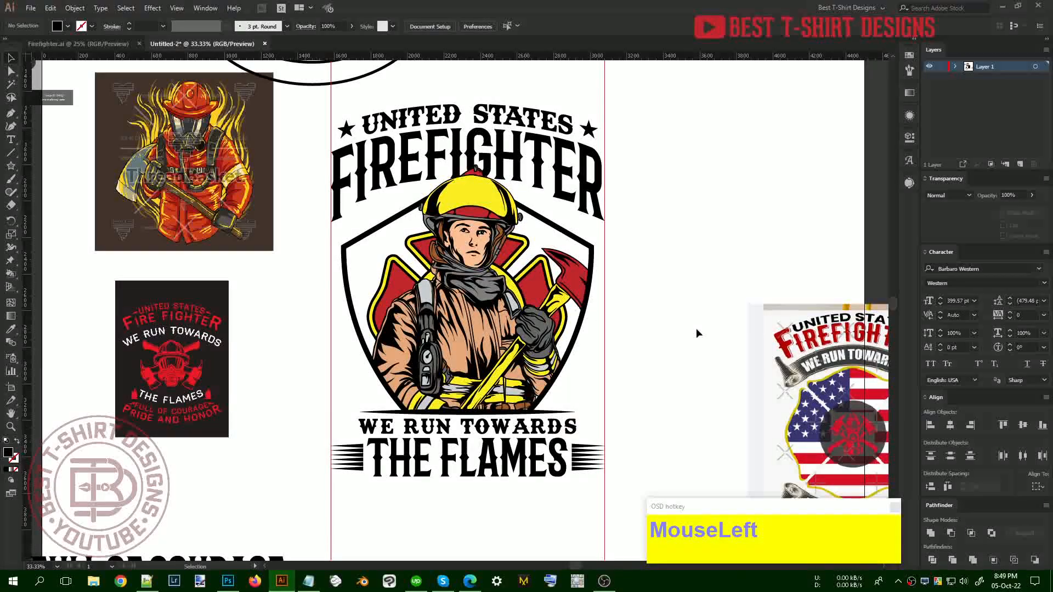
{"action": "scroll", "coordinate": [384, 384], "scroll_direction": "down", "scroll_amount": 3}
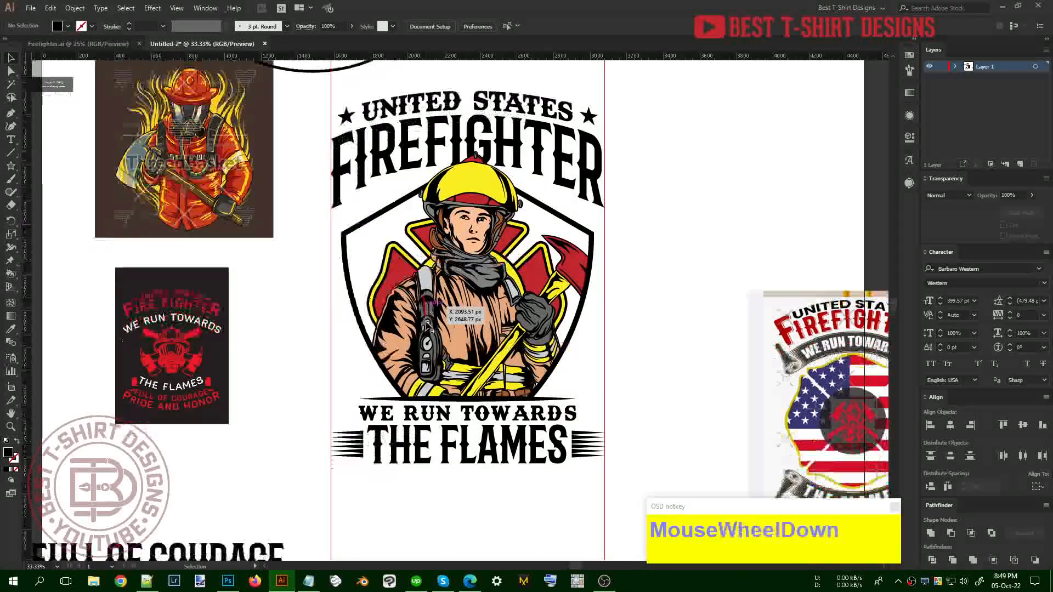
Move the FULL OF COURAGE and PRIDE AND HONOR text lines onto the artboard
{"action": "left_click_drag", "start_coordinate": [159, 473], "coordinate": [514, 467]}
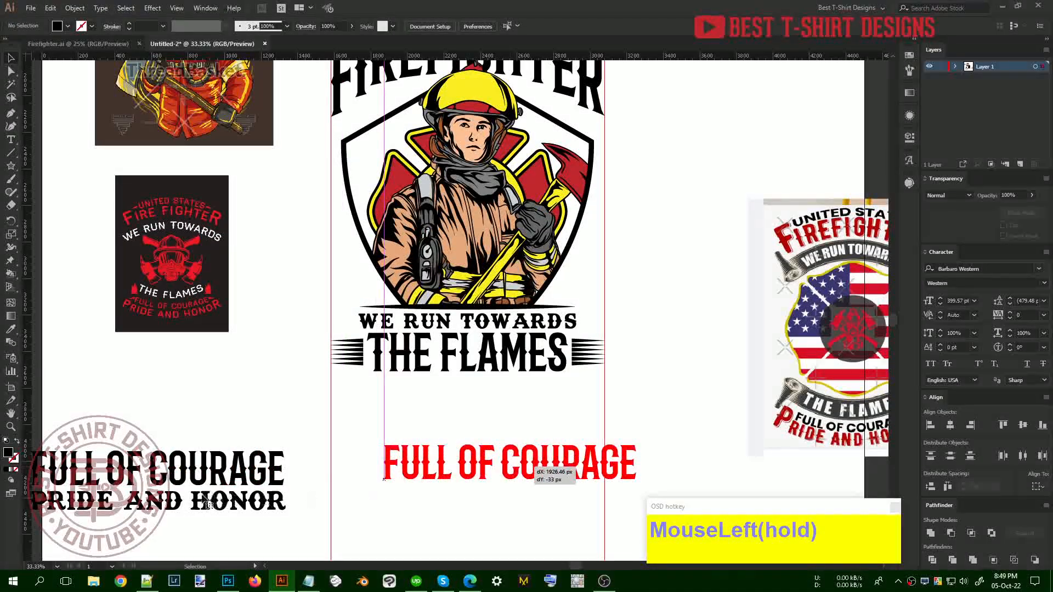
{"action": "left_click_drag", "start_coordinate": [389, 518], "coordinate": [389, 518]}
{"action": "left_click_drag", "start_coordinate": [236, 501], "coordinate": [521, 525]}
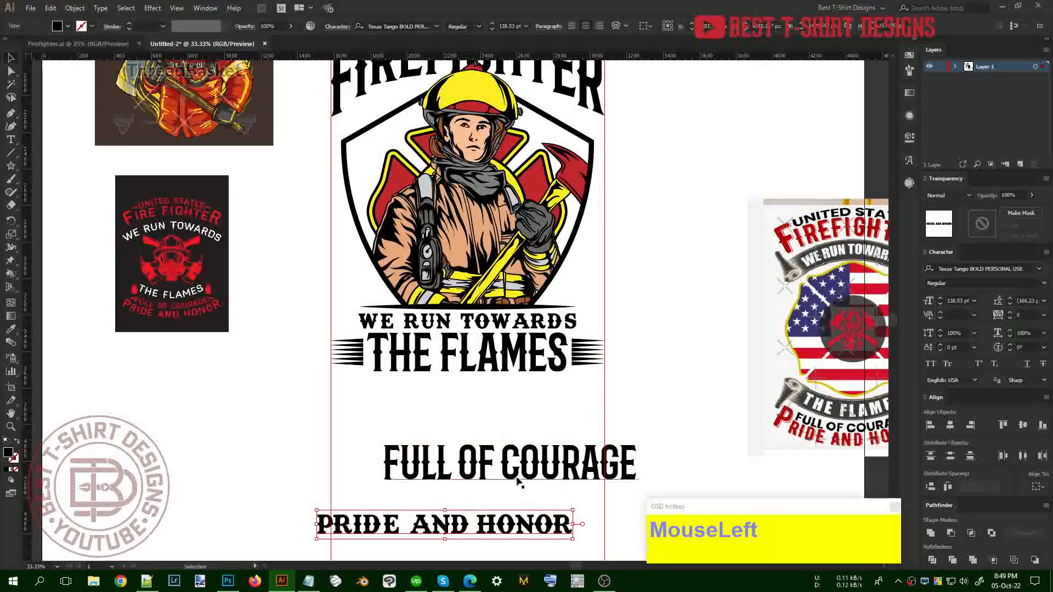
Split COURAGE out of FULL OF COURAGE into its own text object below FULL OF
{"action": "left_click", "coordinate": [488, 463]}
{"action": "scroll", "coordinate": [489, 477], "scroll_direction": "up", "scroll_amount": 2, "text": "alt"}
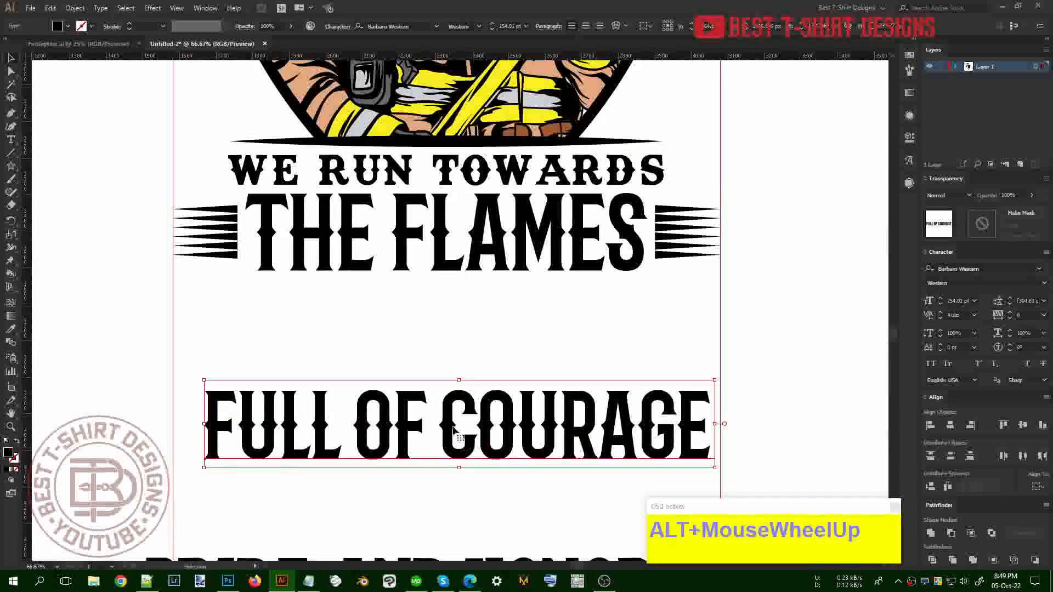
{"action": "scroll", "coordinate": [453, 432], "scroll_direction": "down", "scroll_amount": 1}
{"action": "key", "text": "t"}
{"action": "left_click_drag", "start_coordinate": [442, 373], "coordinate": [743, 363]}
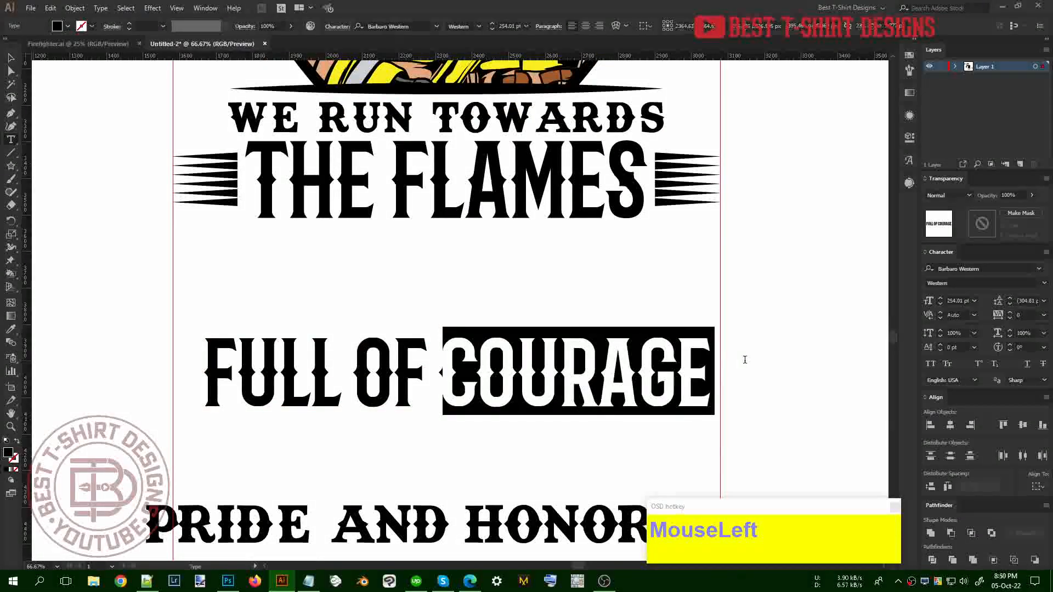
{"action": "key", "text": "ctrl+x"}
{"action": "key", "text": "BackSpace"}
{"action": "left_click", "coordinate": [10, 57]}
{"action": "key", "text": "ctrl+v"}
{"action": "left_click_drag", "start_coordinate": [520, 324], "coordinate": [394, 453]}
Convert FULL OF and COURAGE to outlines and centre them horizontally on each other
{"action": "left_click", "coordinate": [426, 352], "text": "shift"}
{"action": "left_click_drag", "start_coordinate": [426, 352], "coordinate": [575, 305]}
{"action": "right_click", "coordinate": [504, 307]}
{"action": "left_click", "coordinate": [543, 380]}
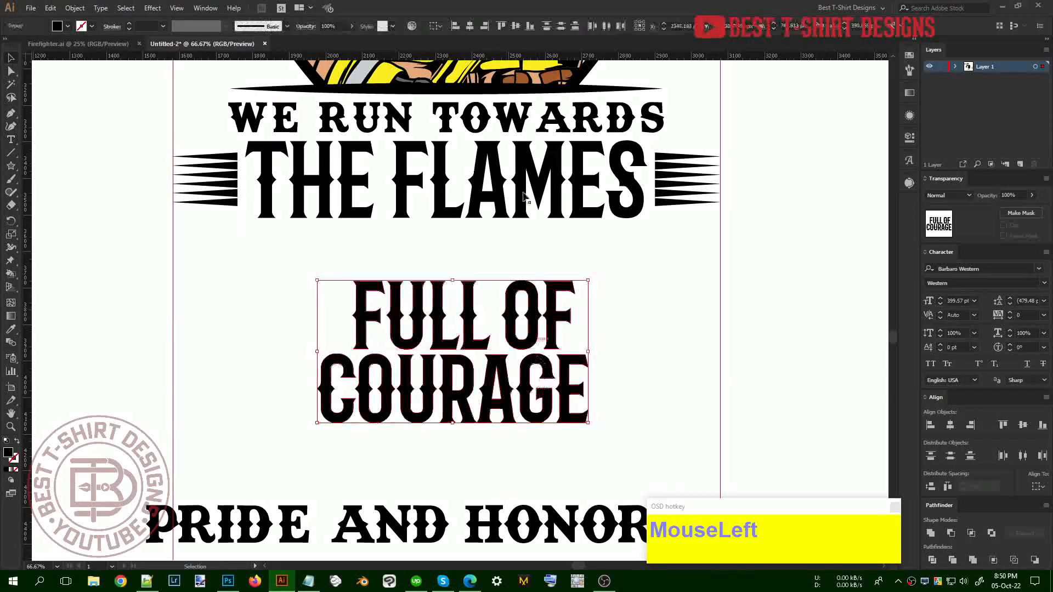
{"action": "left_click", "coordinate": [455, 28]}
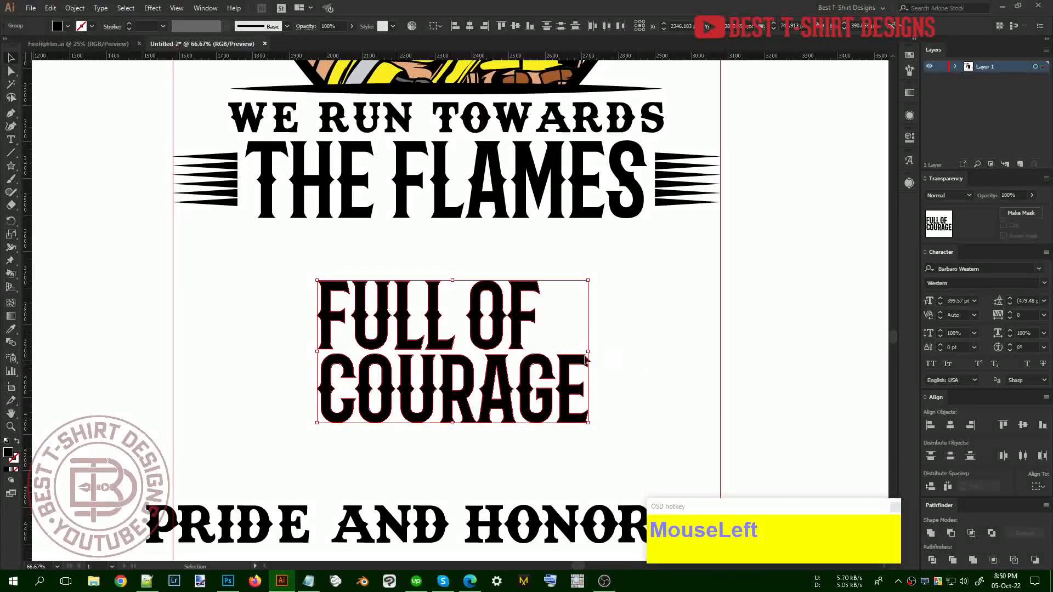
{"action": "left_click", "coordinate": [531, 336]}
{"action": "left_click", "coordinate": [520, 329]}
{"action": "left_click_drag", "start_coordinate": [540, 315], "coordinate": [551, 319]}
{"action": "left_click_drag", "start_coordinate": [626, 389], "coordinate": [477, 308]}
{"action": "left_click", "coordinate": [469, 26]}
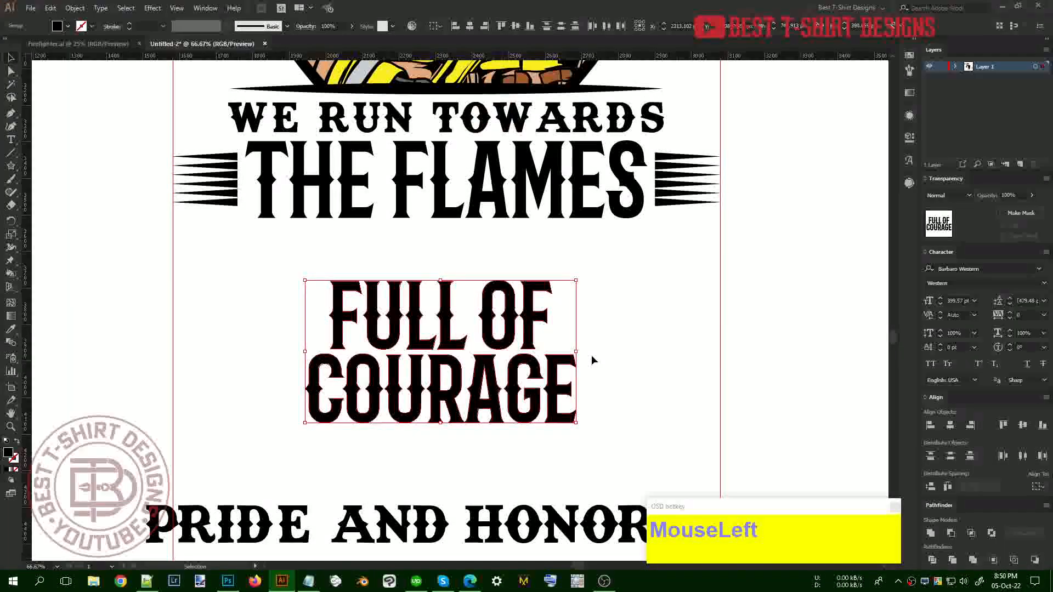
{"action": "scroll", "coordinate": [452, 409], "scroll_direction": "down", "scroll_amount": 3}
Cut AND out of PRIDE AND HONOR and break PRIDE and HONOR onto two lines
{"action": "left_click", "coordinate": [452, 409]}
{"action": "key", "text": "t"}
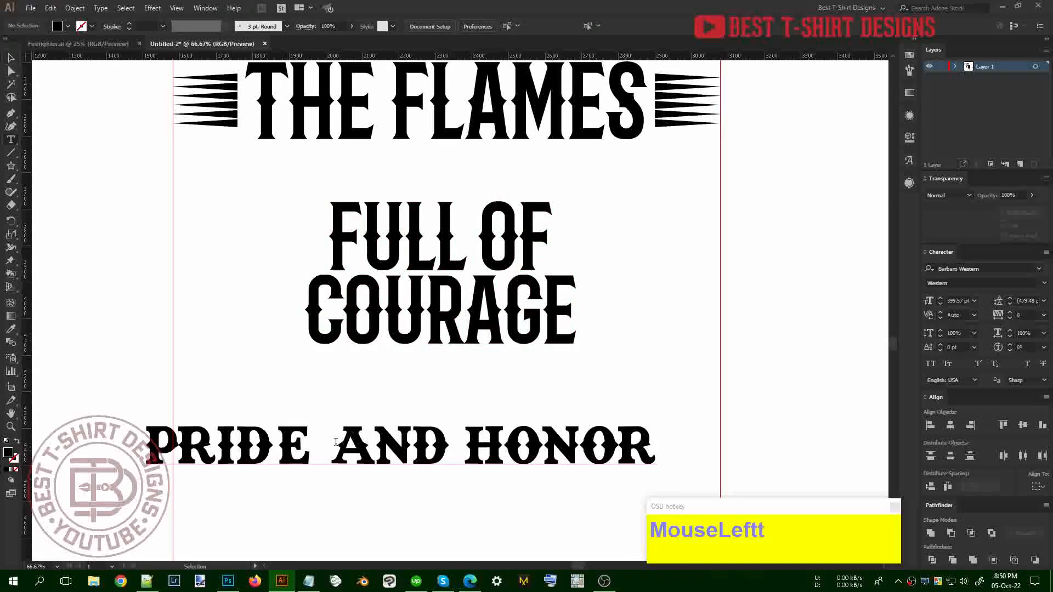
{"action": "left_click_drag", "start_coordinate": [332, 442], "coordinate": [447, 443]}
{"action": "key", "text": "ctrl+x"}
{"action": "key", "text": "BackSpace"}
{"action": "key", "text": "Delete"}
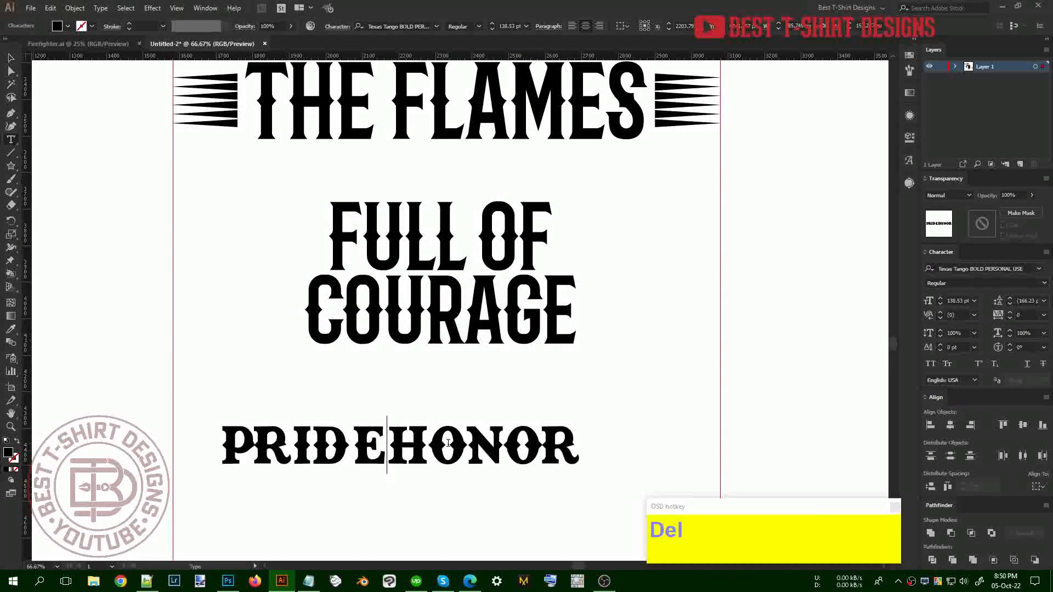
{"action": "key", "text": "Return"}
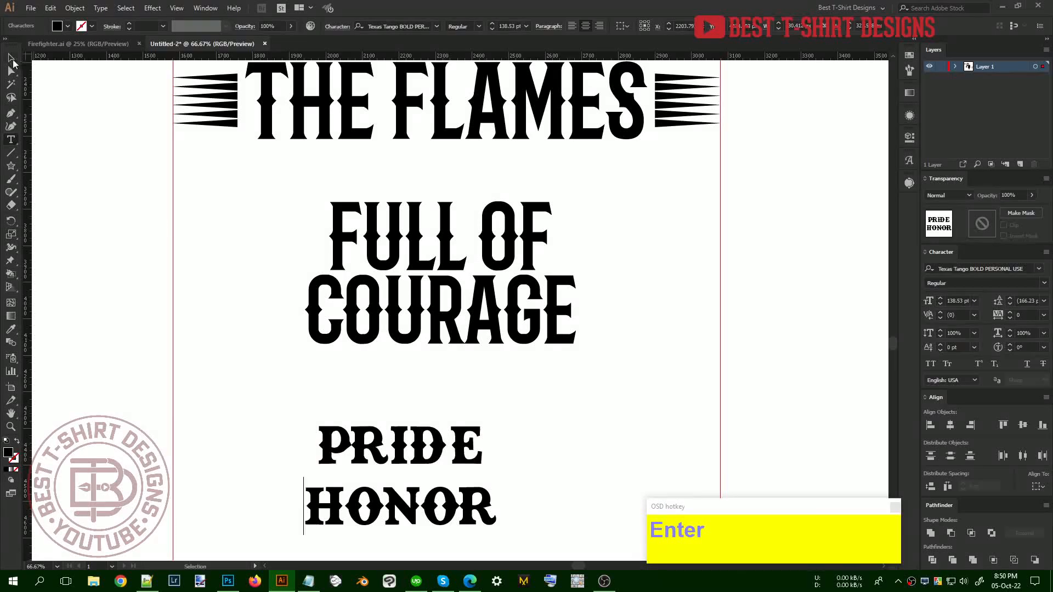
{"action": "left_click", "coordinate": [12, 58]}
Split PRIDE and HONOR into separate text objects with a script and place AND between them
{"action": "left_click", "coordinate": [30, 8]}
{"action": "mouse_move", "coordinate": [66, 241]}
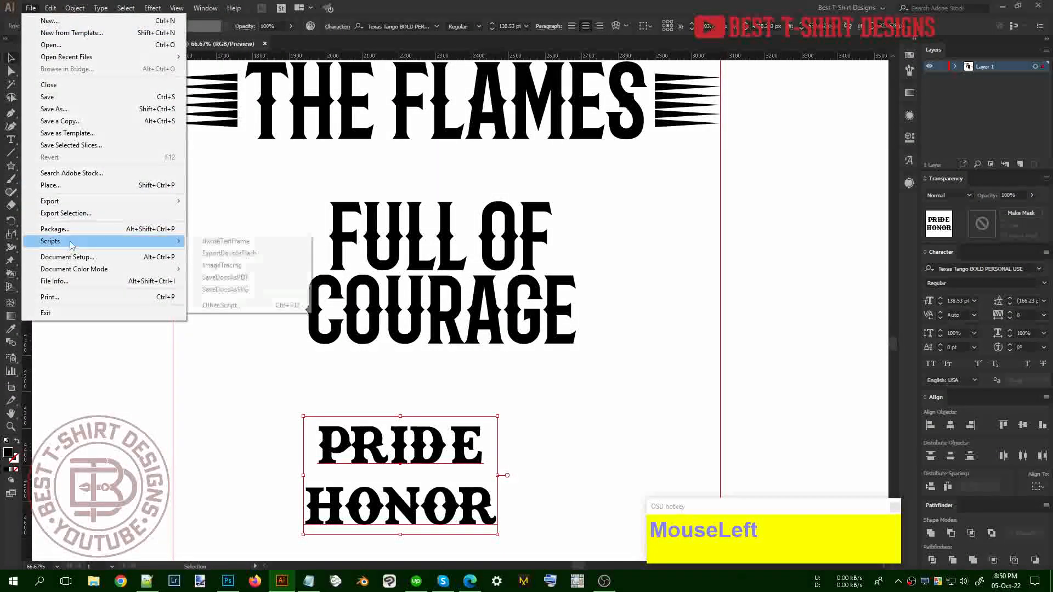
{"action": "left_click", "coordinate": [230, 237]}
{"action": "left_click_drag", "start_coordinate": [472, 456], "coordinate": [478, 419]}
{"action": "key", "text": "ctrl+v"}
{"action": "left_click_drag", "start_coordinate": [463, 313], "coordinate": [412, 456]}
{"action": "left_click_drag", "start_coordinate": [492, 516], "coordinate": [492, 507]}
Outline PRIDE, AND and HONOR, space them evenly and group them; group FULL OF COURAGE too
{"action": "left_click_drag", "start_coordinate": [543, 519], "coordinate": [393, 398]}
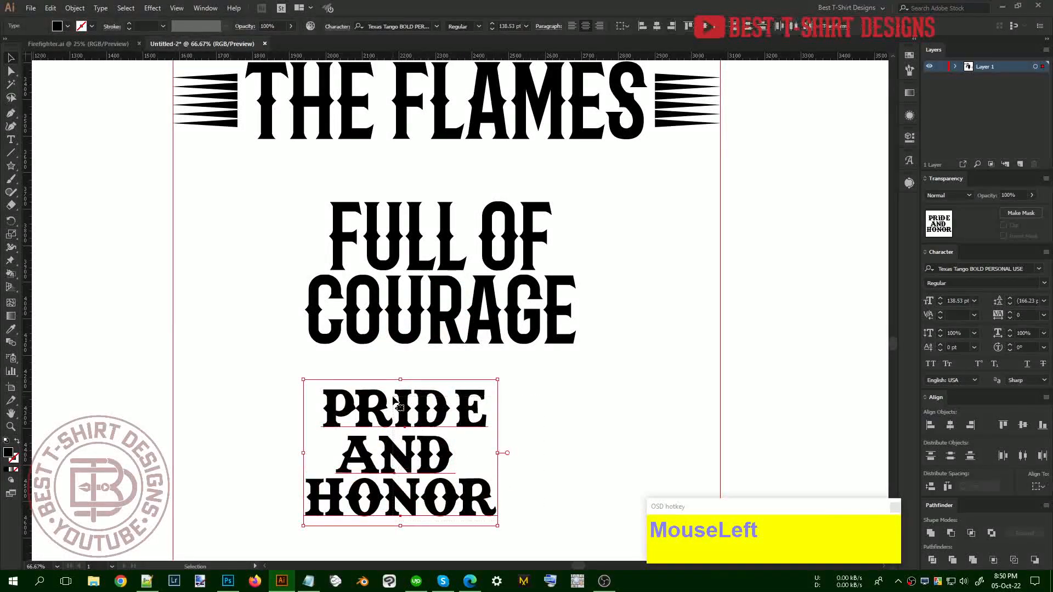
{"action": "right_click", "coordinate": [394, 397]}
{"action": "left_click", "coordinate": [435, 261]}
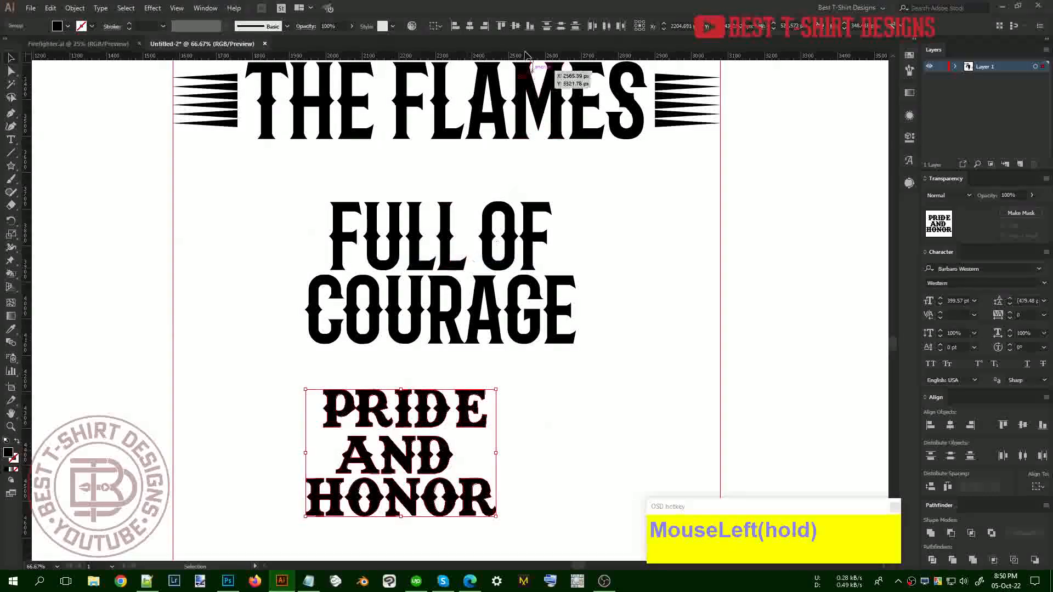
{"action": "left_click", "coordinate": [932, 487]}
{"action": "key", "text": "ctrl+g"}
{"action": "left_click_drag", "start_coordinate": [550, 368], "coordinate": [470, 236]}
{"action": "key", "text": "ctrl+g"}
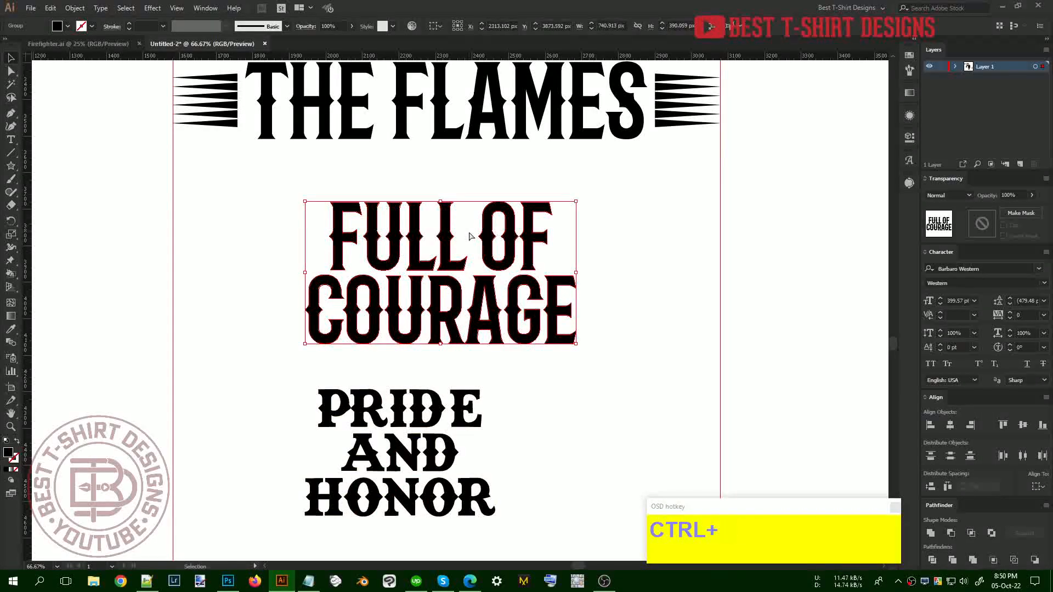
{"action": "scroll", "coordinate": [443, 347], "scroll_direction": "down", "scroll_amount": 3}
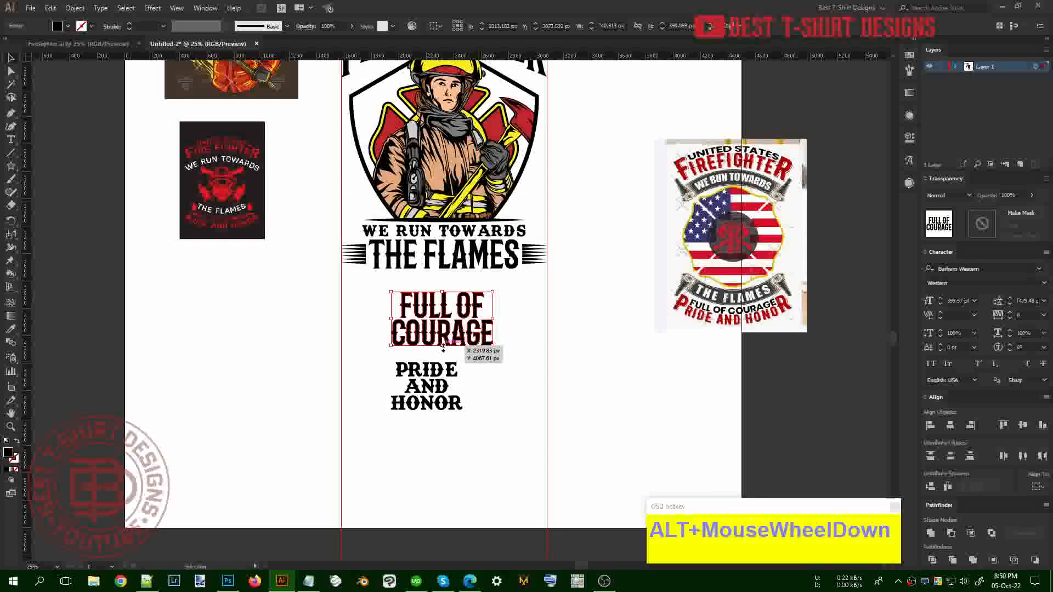
Delete FULL OF COURAGE from the artboard and split Notepad's phrase into 'full of' / 'courage'
{"action": "key", "text": "Delete"}
{"action": "scroll", "coordinate": [442, 350], "scroll_direction": "up", "scroll_amount": 1}
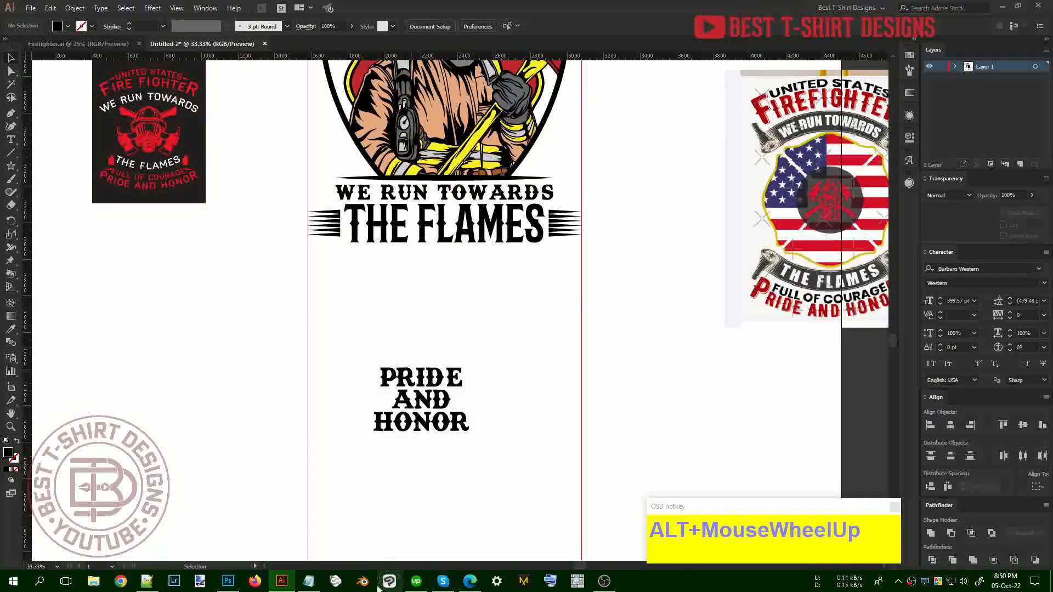
{"action": "left_click", "coordinate": [309, 582]}
{"action": "left_click", "coordinate": [415, 181]}
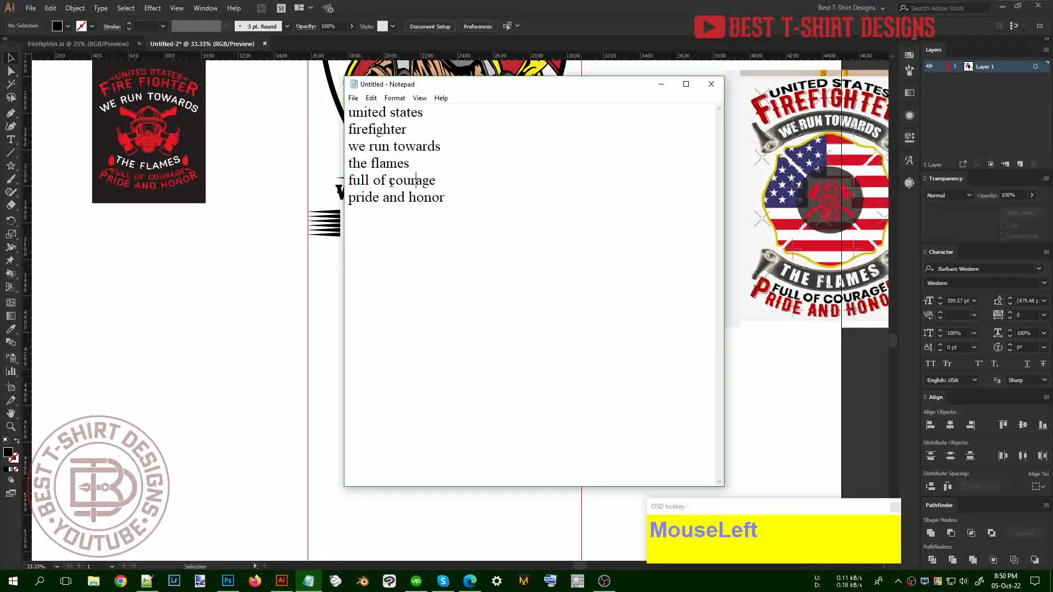
{"action": "key", "text": "Return"}
{"action": "left_click_drag", "start_coordinate": [395, 198], "coordinate": [349, 181]}
{"action": "key", "text": "ctrl+c"}
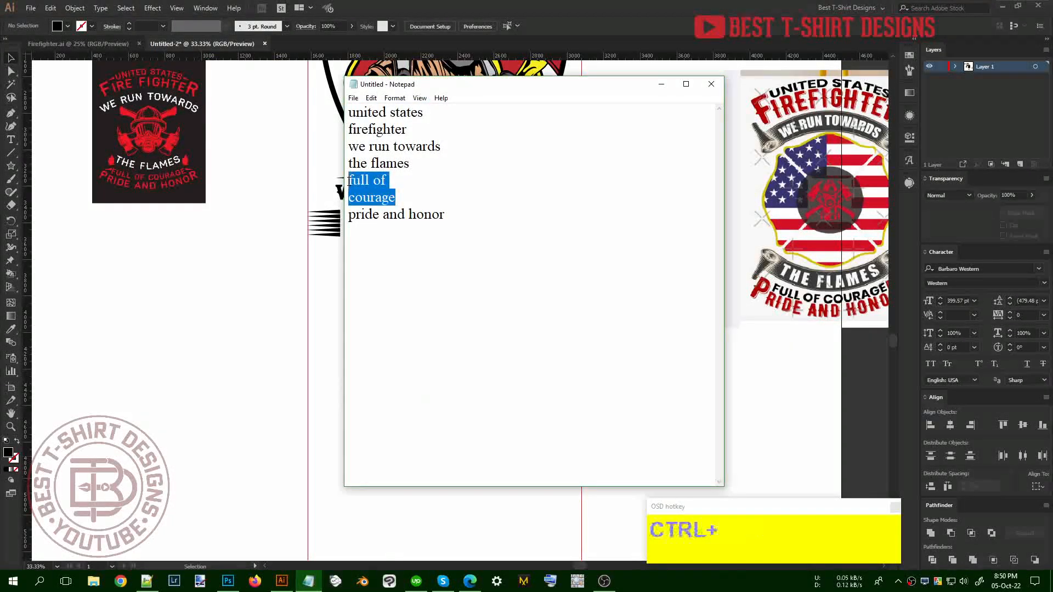
{"action": "left_click", "coordinate": [307, 369]}
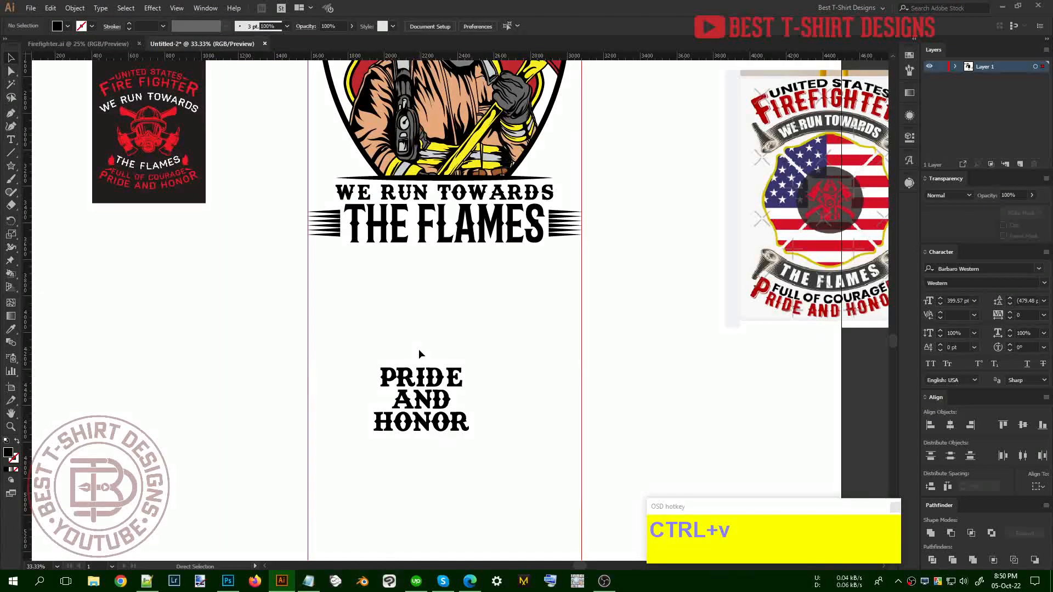
Paste the FULL OF COURAGE text, enlarge it, and set it in Texas Tango
{"action": "key", "text": "ctrl+v"}
{"action": "left_click_drag", "start_coordinate": [467, 312], "coordinate": [518, 361]}
{"action": "right_click", "coordinate": [504, 354]}
{"action": "mouse_move", "coordinate": [548, 390]}
{"action": "left_click", "coordinate": [482, 384]}
Split the text into separate lines with a script, place COURAGE under FULL OF, and outline both
{"action": "scroll", "coordinate": [243, 173], "scroll_direction": "up", "scroll_amount": 2, "text": "alt"}
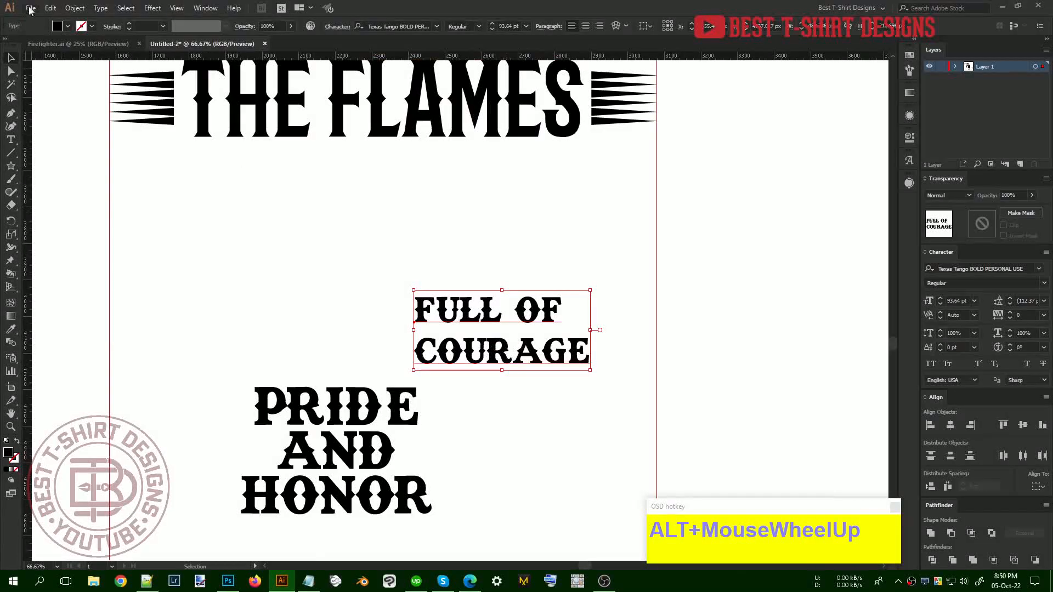
{"action": "left_click", "coordinate": [30, 7]}
{"action": "mouse_move", "coordinate": [104, 238]}
{"action": "left_click", "coordinate": [231, 238]}
{"action": "scroll", "coordinate": [466, 322], "scroll_direction": "up", "scroll_amount": 3, "text": "alt"}
{"action": "left_click_drag", "start_coordinate": [549, 421], "coordinate": [458, 267]}
{"action": "right_click", "coordinate": [457, 268]}
{"action": "left_click", "coordinate": [495, 347]}
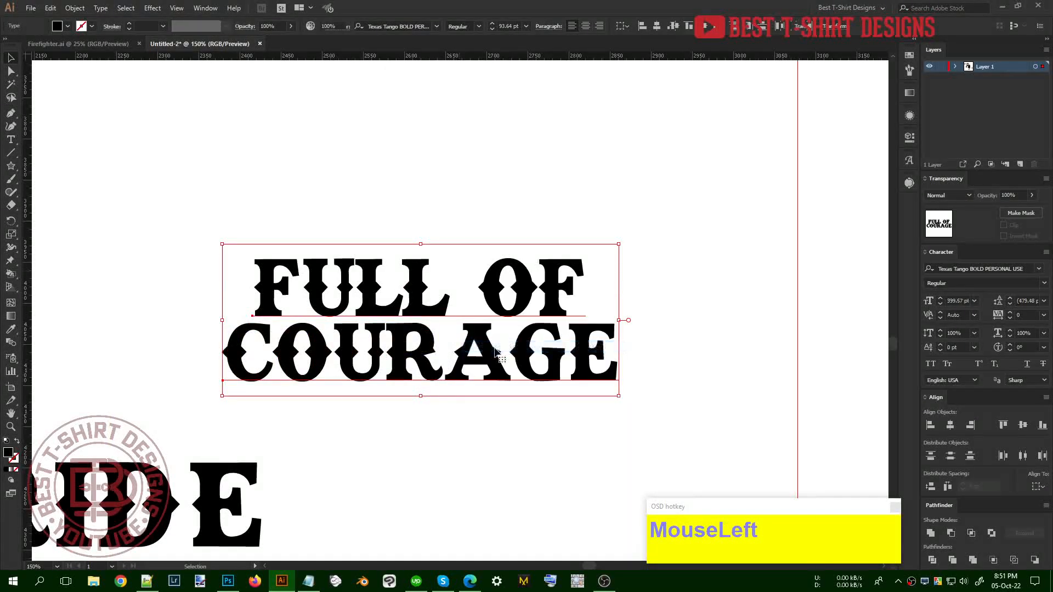
Separate OF from the FULL OF outlines into its own grouped piece
{"action": "left_click", "coordinate": [528, 194]}
{"action": "scroll", "coordinate": [529, 194], "scroll_direction": "down", "scroll_amount": 2, "text": "alt"}
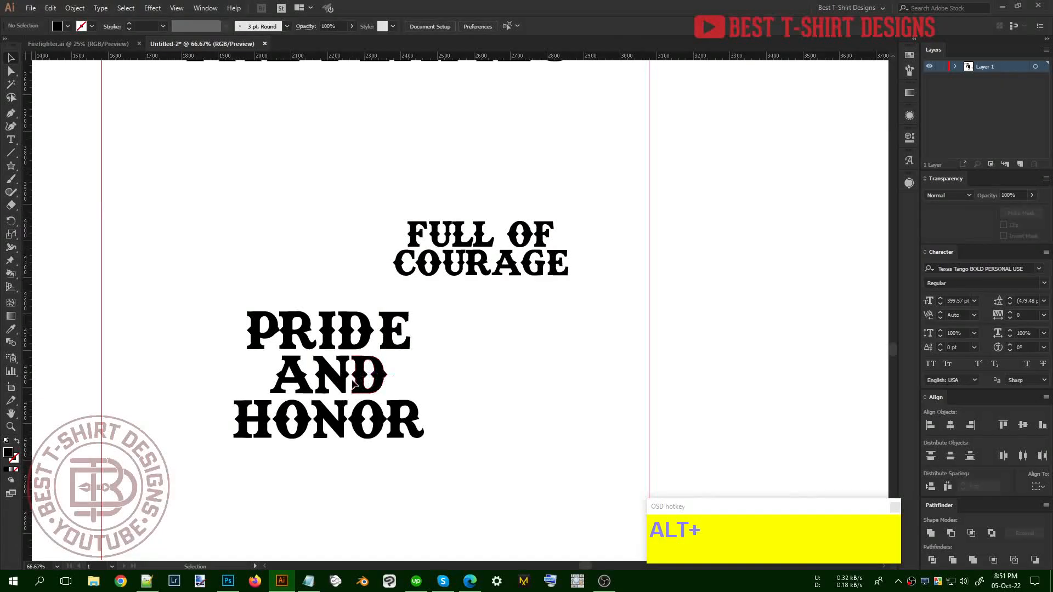
{"action": "left_click", "coordinate": [520, 242]}
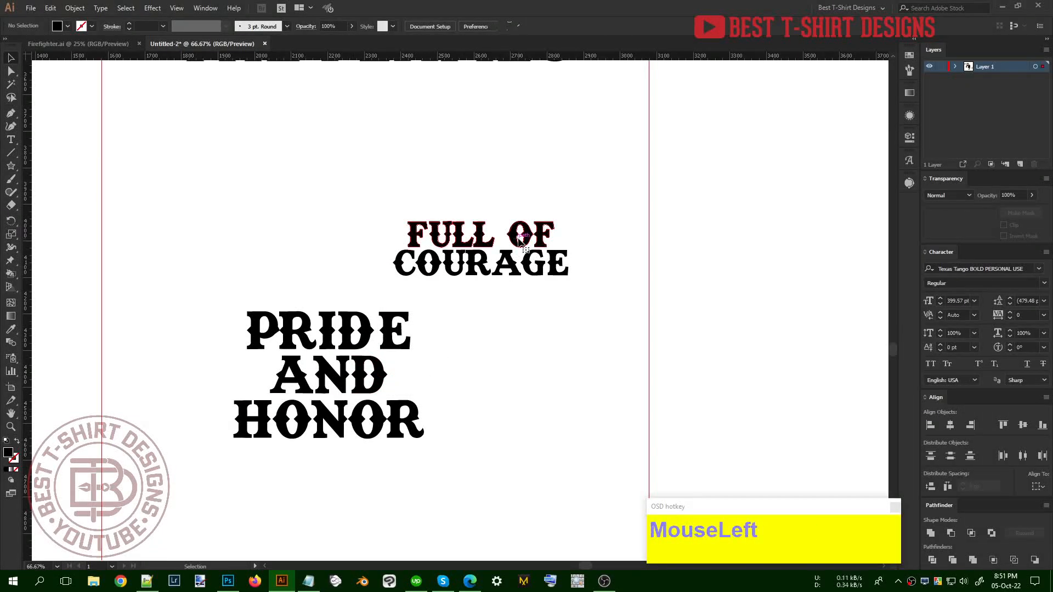
{"action": "double_click", "coordinate": [511, 207]}
{"action": "left_click_drag", "start_coordinate": [512, 207], "coordinate": [568, 245]}
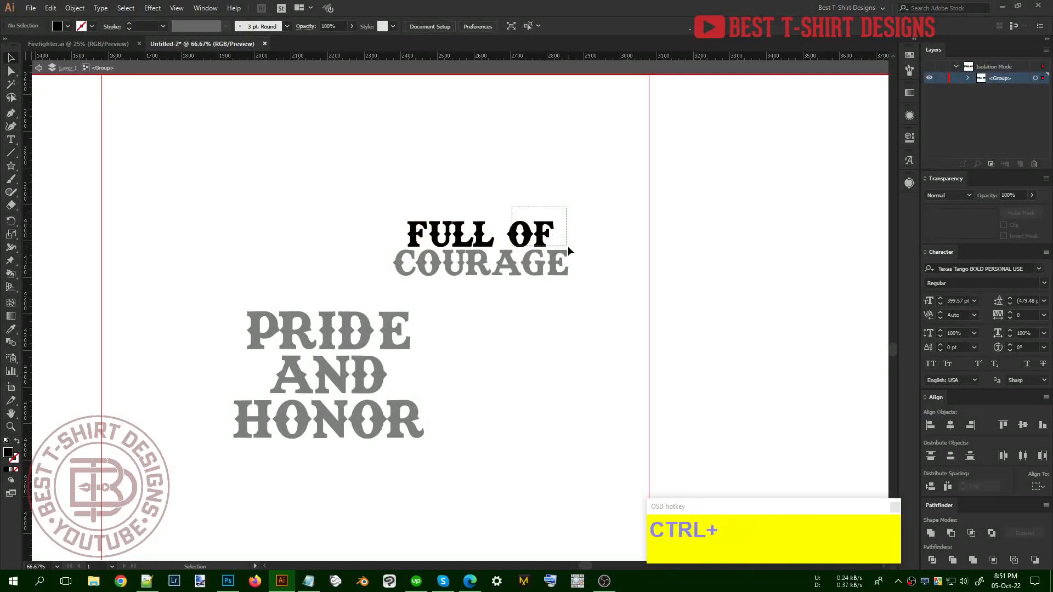
{"action": "double_click", "coordinate": [540, 319]}
{"action": "key", "text": "ctrl+v"}
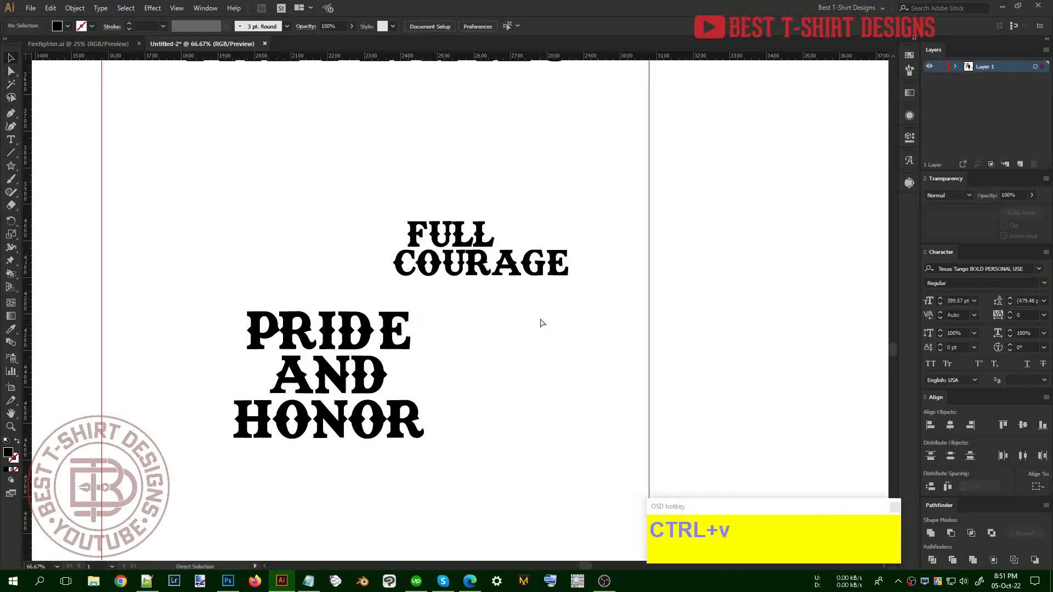
{"action": "key", "text": "ctrl+g"}
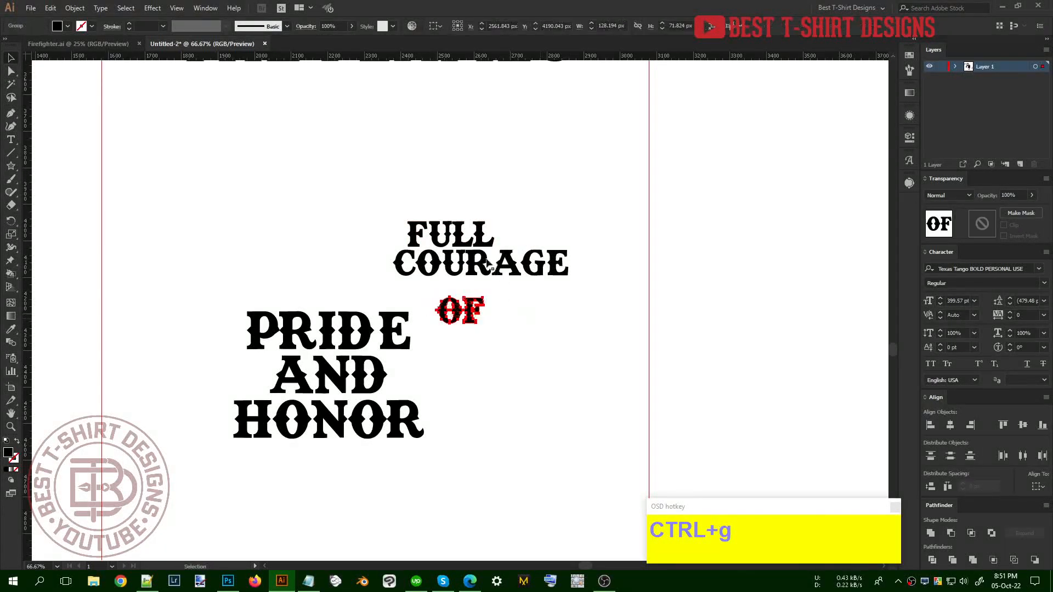
Stack FULL, OF and COURAGE on three lines and centre them horizontally
{"action": "left_click_drag", "start_coordinate": [476, 234], "coordinate": [499, 216]}
{"action": "left_click_drag", "start_coordinate": [474, 305], "coordinate": [488, 192]}
{"action": "left_click_drag", "start_coordinate": [485, 241], "coordinate": [485, 225]}
{"action": "left_click_drag", "start_coordinate": [524, 301], "coordinate": [478, 181]}
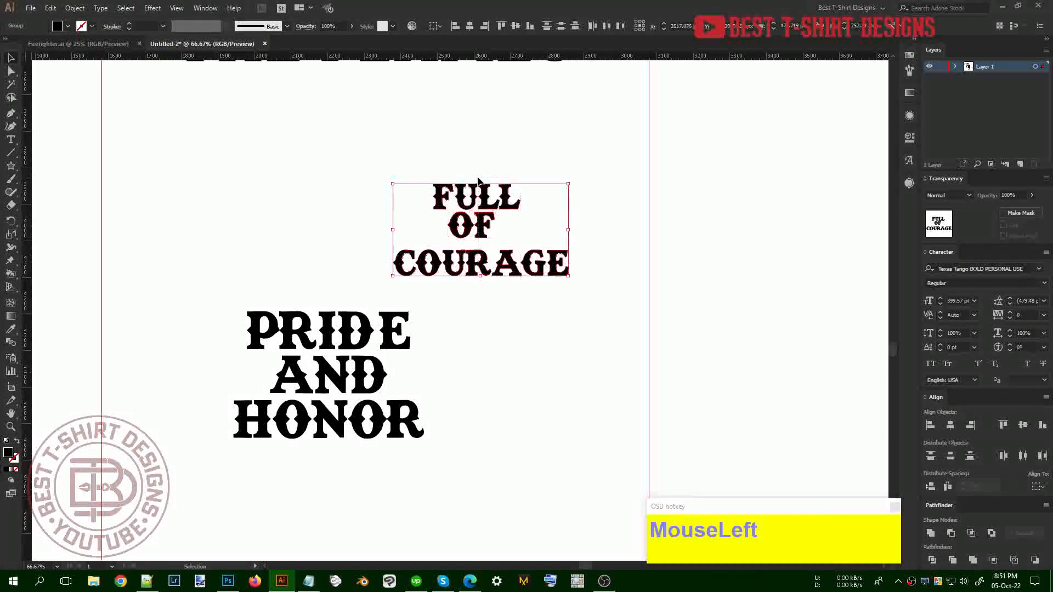
{"action": "left_click", "coordinate": [470, 26]}
Move the stack beside PRIDE AND HONOR, tighten the line spacing, re-centre, and group it
{"action": "left_click_drag", "start_coordinate": [505, 274], "coordinate": [535, 442]}
{"action": "left_click", "coordinate": [543, 373]}
{"action": "scroll", "coordinate": [543, 373], "scroll_direction": "up", "scroll_amount": 2}
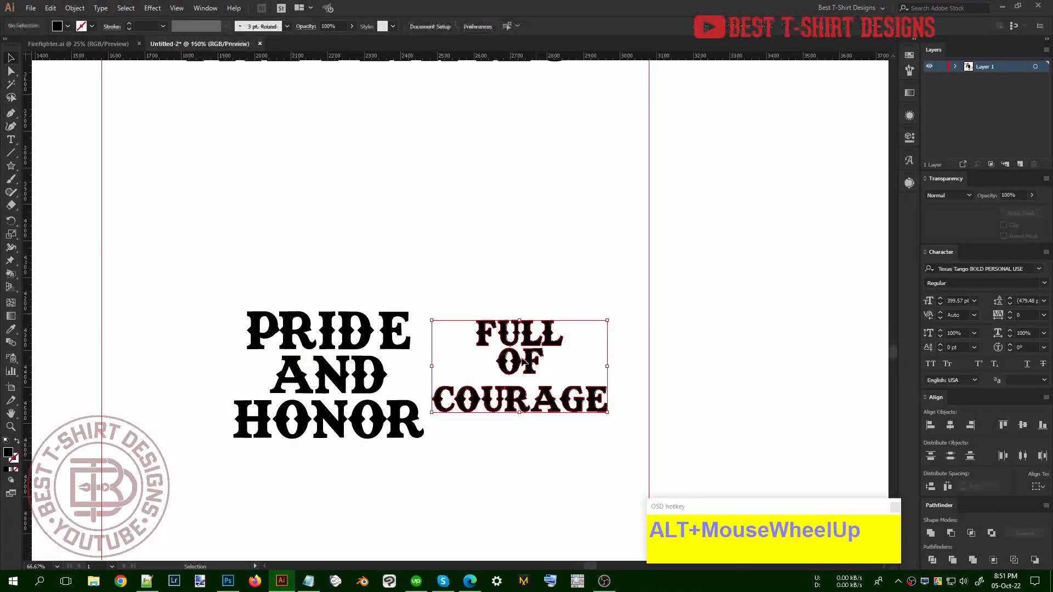
{"action": "left_click_drag", "start_coordinate": [515, 360], "coordinate": [515, 377]}
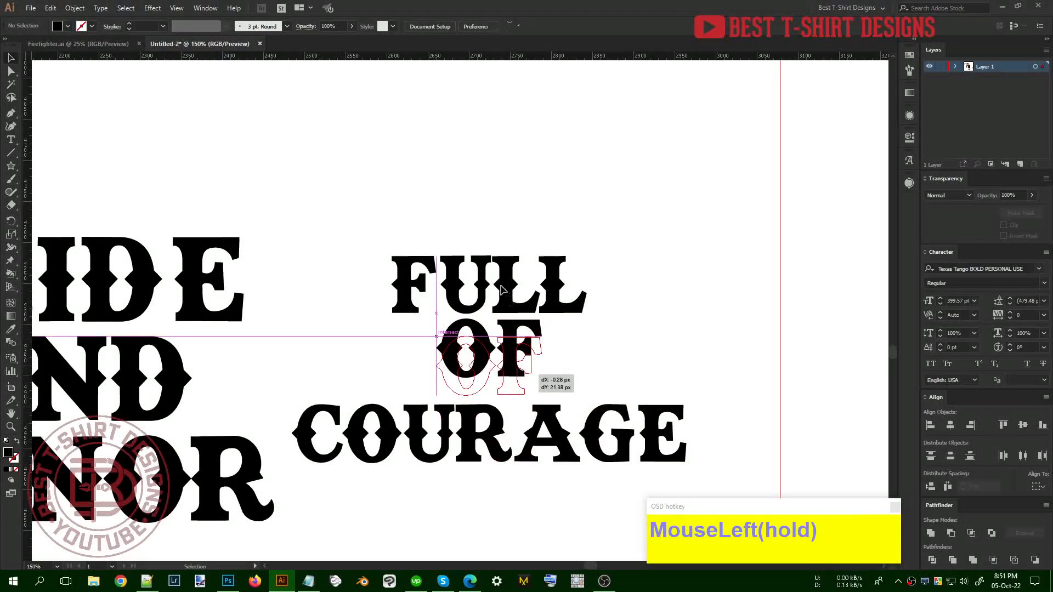
{"action": "left_click_drag", "start_coordinate": [505, 293], "coordinate": [507, 304]}
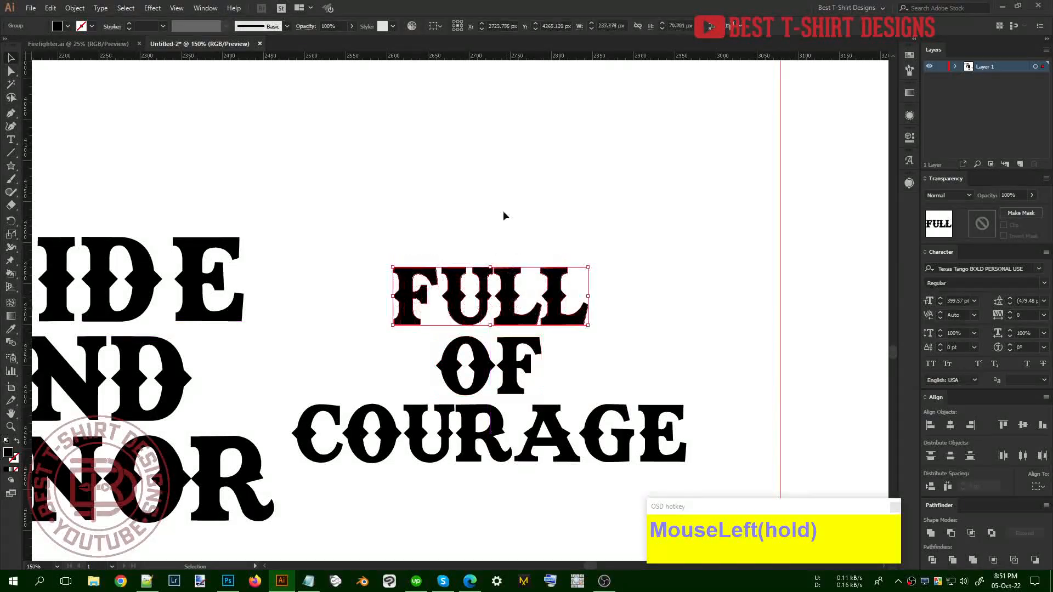
{"action": "left_click_drag", "start_coordinate": [558, 493], "coordinate": [557, 493]}
{"action": "left_click", "coordinate": [469, 26]}
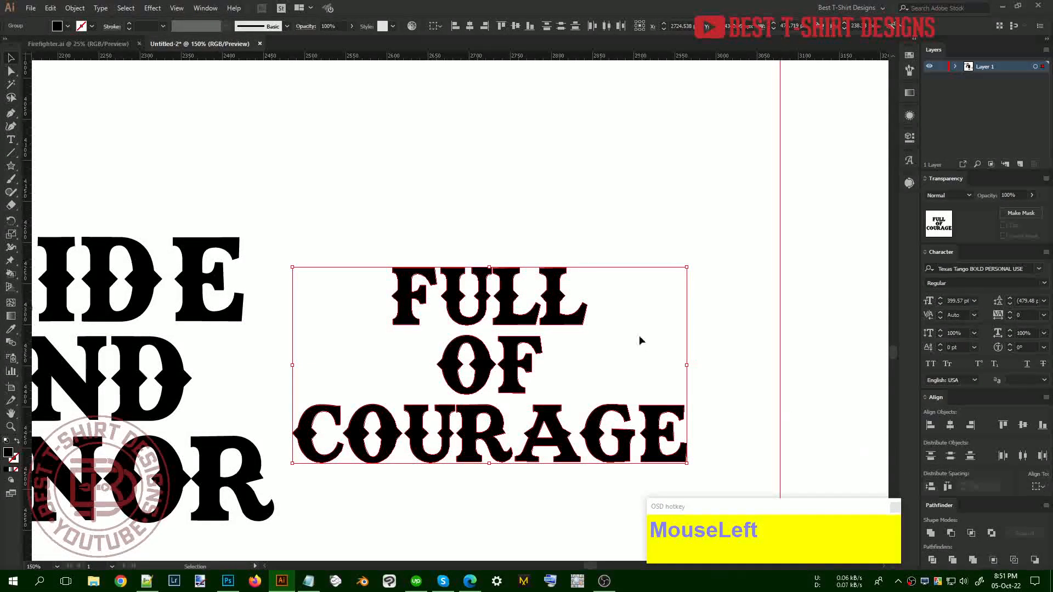
{"action": "key", "text": "ctrl+g"}
{"action": "scroll", "coordinate": [582, 324], "scroll_direction": "down", "scroll_amount": 3}
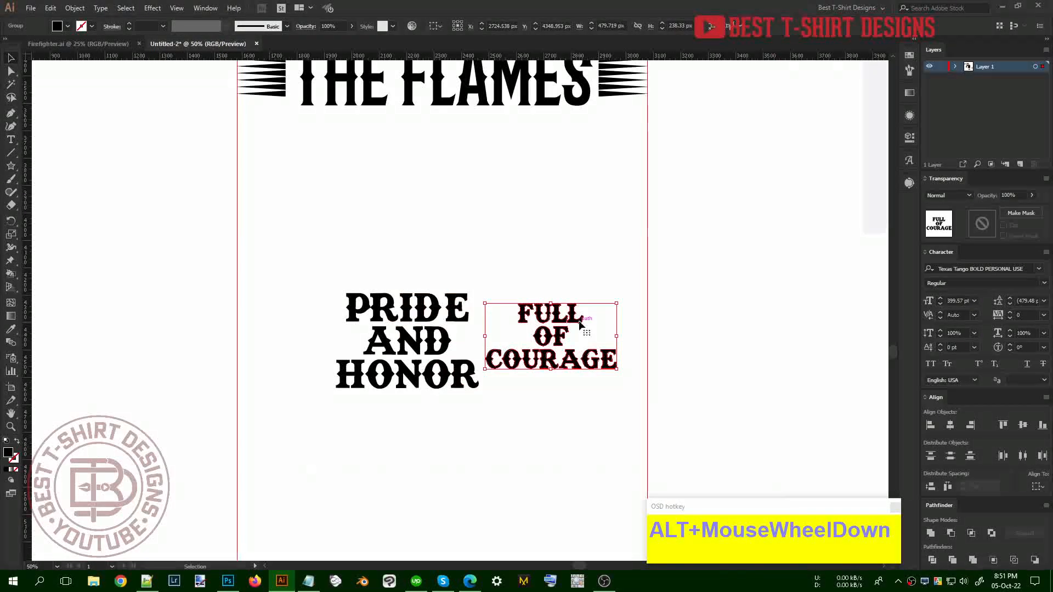
Rescale PRIDE AND HONOR proportionally to match FULL OF COURAGE and nudge it left
{"action": "scroll", "coordinate": [580, 323], "scroll_direction": "up", "scroll_amount": 3}
{"action": "left_click_drag", "start_coordinate": [392, 295], "coordinate": [452, 447]}
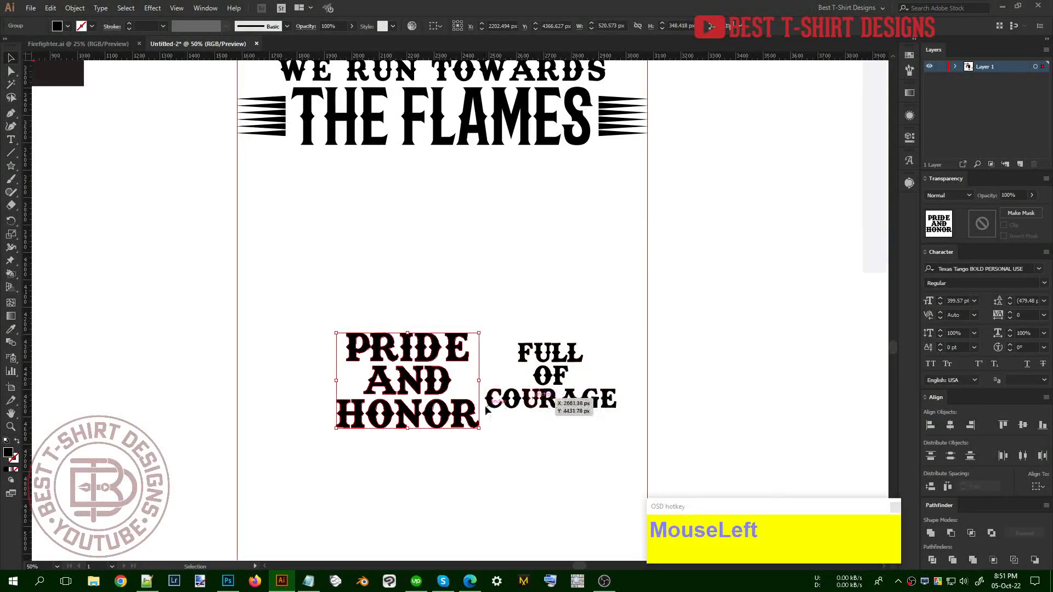
{"action": "left_click_drag", "start_coordinate": [339, 380], "coordinate": [386, 380]}
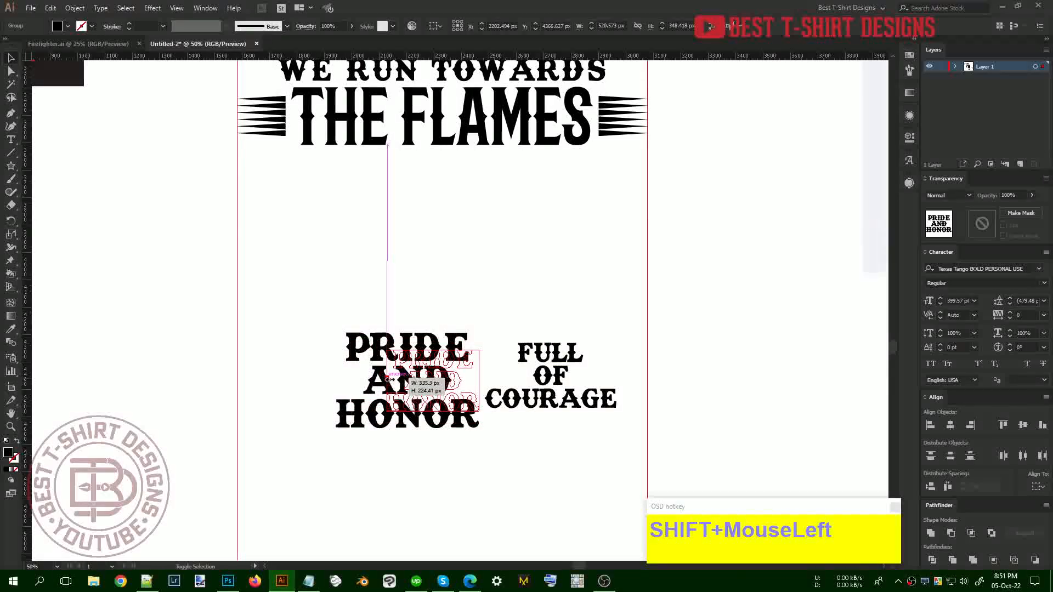
{"action": "left_click_drag", "start_coordinate": [538, 433], "coordinate": [402, 302]}
{"action": "scroll", "coordinate": [623, 450], "scroll_direction": "up", "scroll_amount": 2}
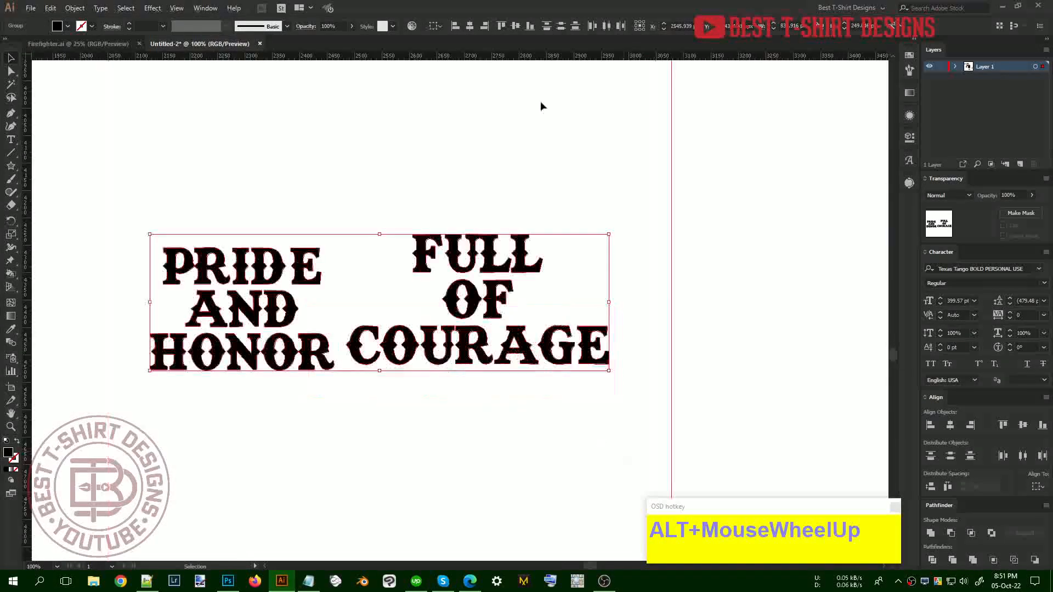
{"action": "left_click", "coordinate": [281, 222]}
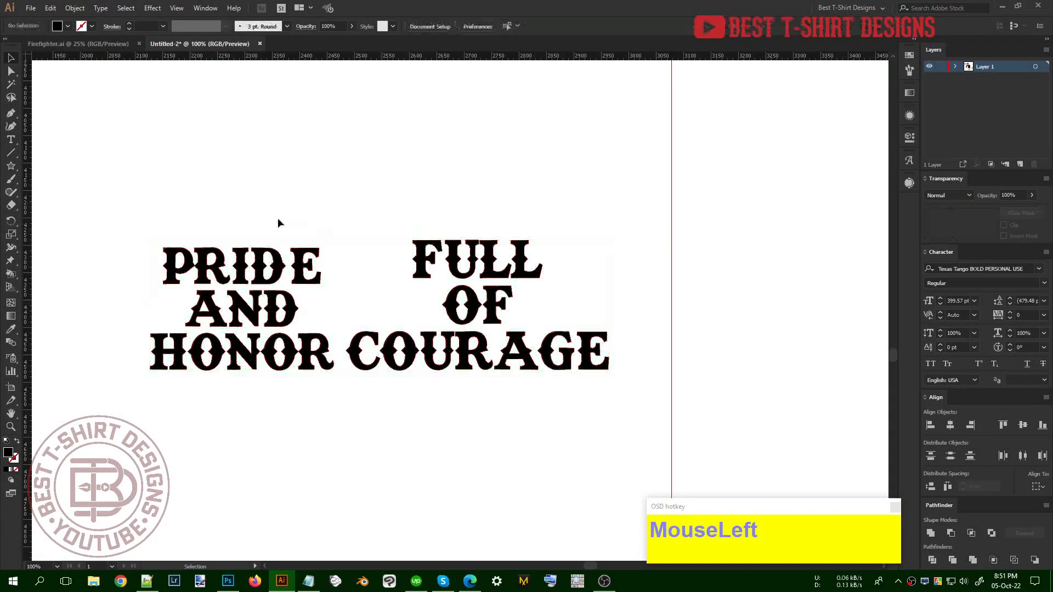
{"action": "left_click_drag", "start_coordinate": [311, 285], "coordinate": [313, 285]}
{"action": "left_click_drag", "start_coordinate": [242, 249], "coordinate": [243, 241], "text": "shift"}
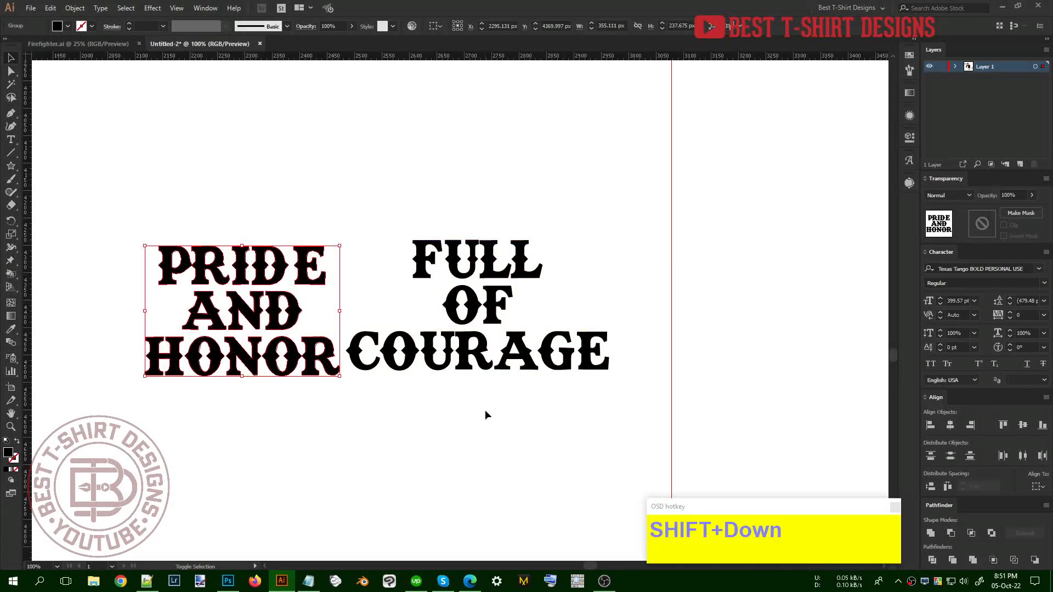
{"action": "key", "text": "shift+Left"}
{"action": "key", "text": "shift+Left"}
{"action": "left_click", "coordinate": [485, 414]}
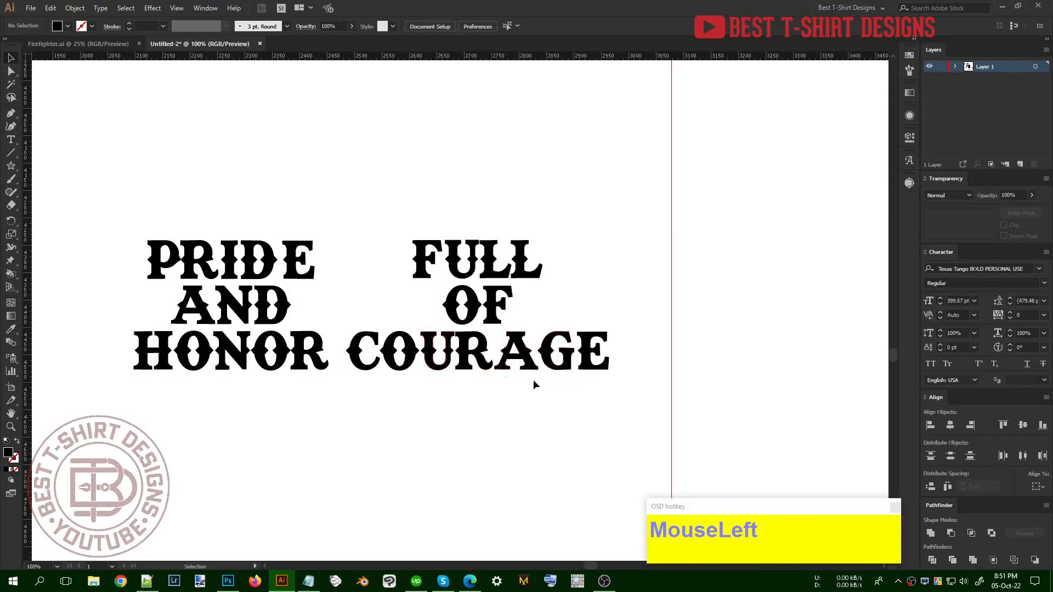
Check the FULL OF COURAGE group's placement and pick the Ellipse Tool from the shape flyout
{"action": "mouse_move", "coordinate": [517, 314]}
{"action": "left_mouse_down"}
{"action": "mouse_move", "coordinate": [492, 328]}
{"action": "mouse_move", "coordinate": [522, 307]}
{"action": "left_mouse_up"}
{"action": "left_click", "coordinate": [437, 435]}
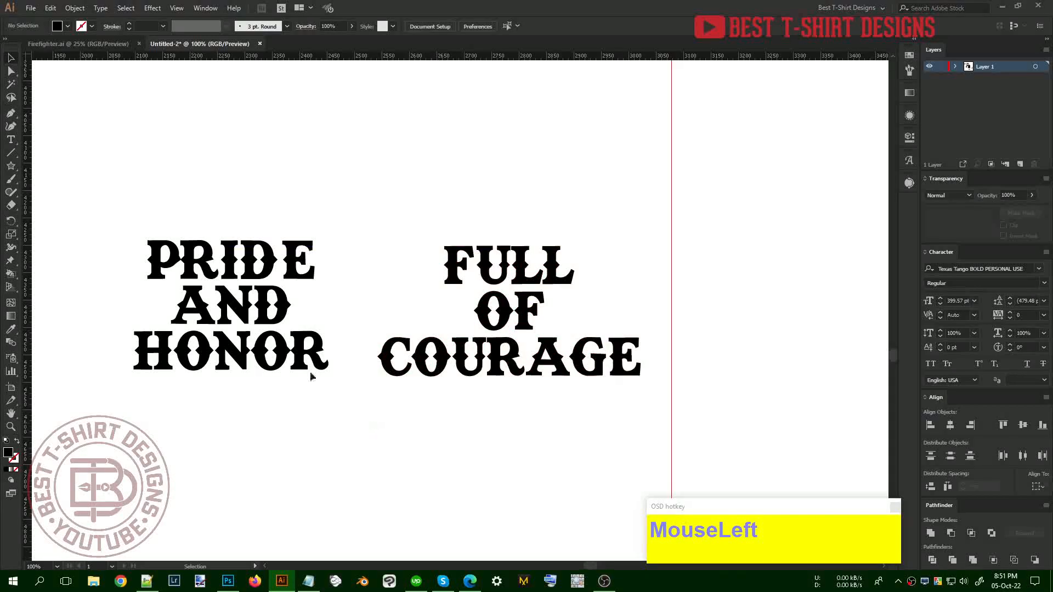
{"action": "left_click_drag", "start_coordinate": [16, 170], "coordinate": [61, 192]}
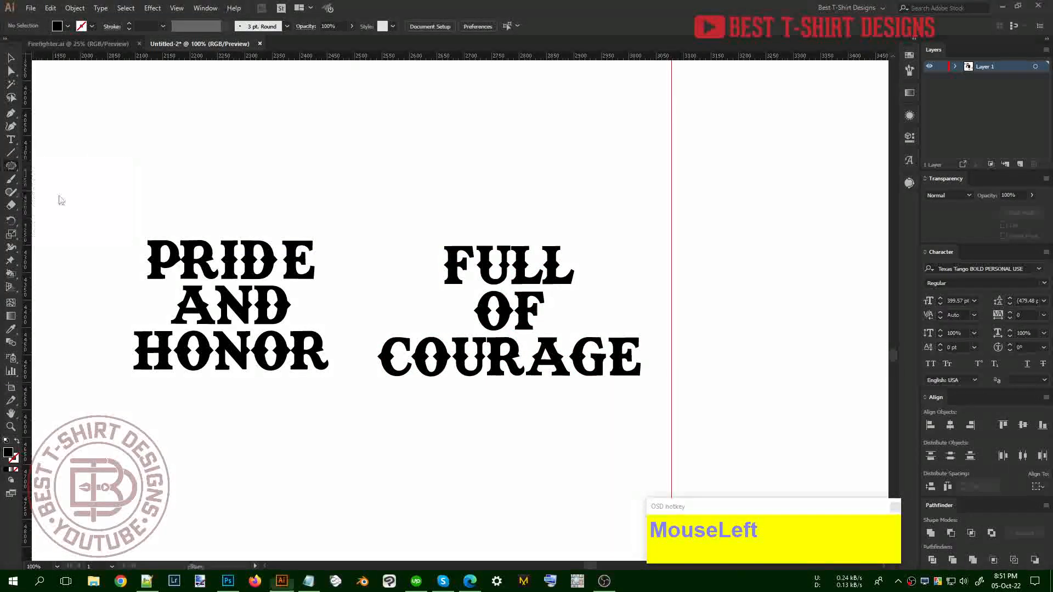
{"action": "scroll", "coordinate": [425, 397], "scroll_direction": "up", "scroll_amount": 3}
Draw a black ellipse above PRIDE AND HONOR
{"action": "scroll", "coordinate": [429, 403], "scroll_direction": "up", "scroll_amount": 5}
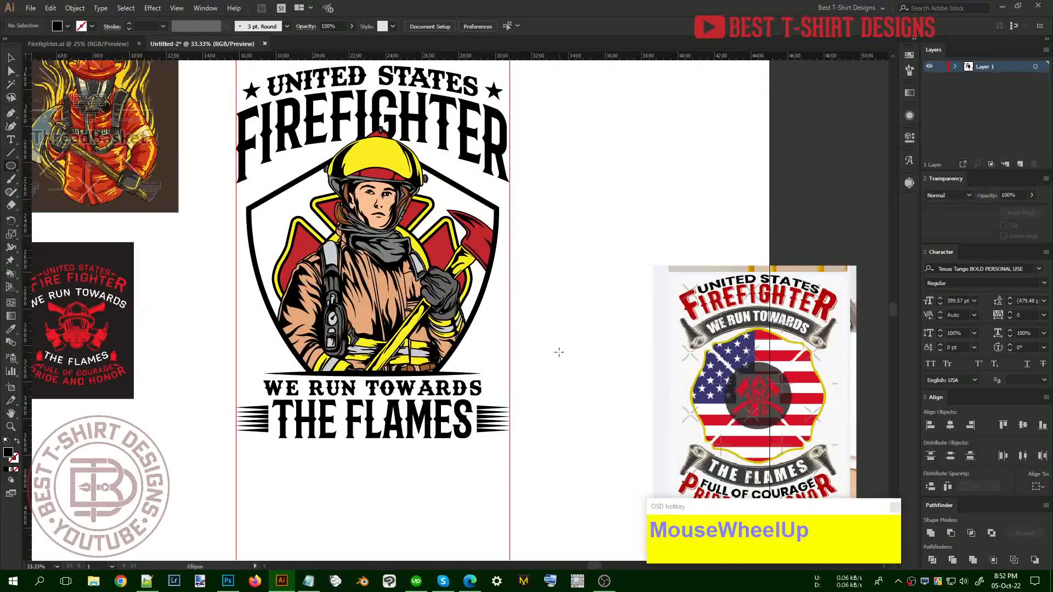
{"action": "scroll", "coordinate": [559, 351], "scroll_direction": "down", "scroll_amount": 4}
{"action": "scroll", "coordinate": [485, 190], "scroll_direction": "up", "scroll_amount": 2}
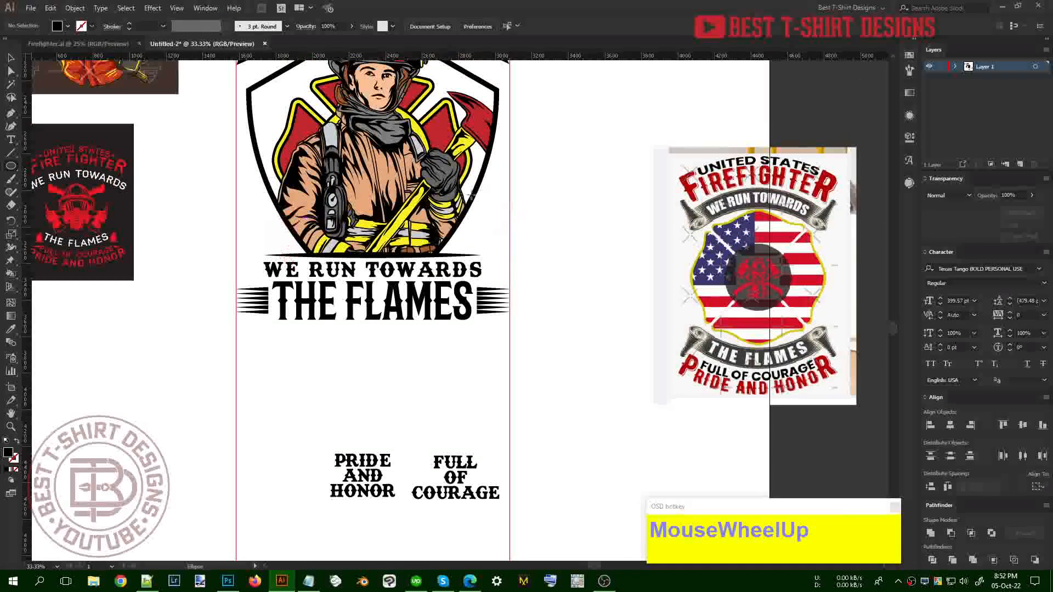
{"action": "scroll", "coordinate": [384, 426], "scroll_direction": "down", "scroll_amount": 2}
{"action": "scroll", "coordinate": [371, 430], "scroll_direction": "up", "scroll_amount": 1, "text": "alt"}
{"action": "scroll", "coordinate": [372, 430], "scroll_direction": "up", "scroll_amount": 1}
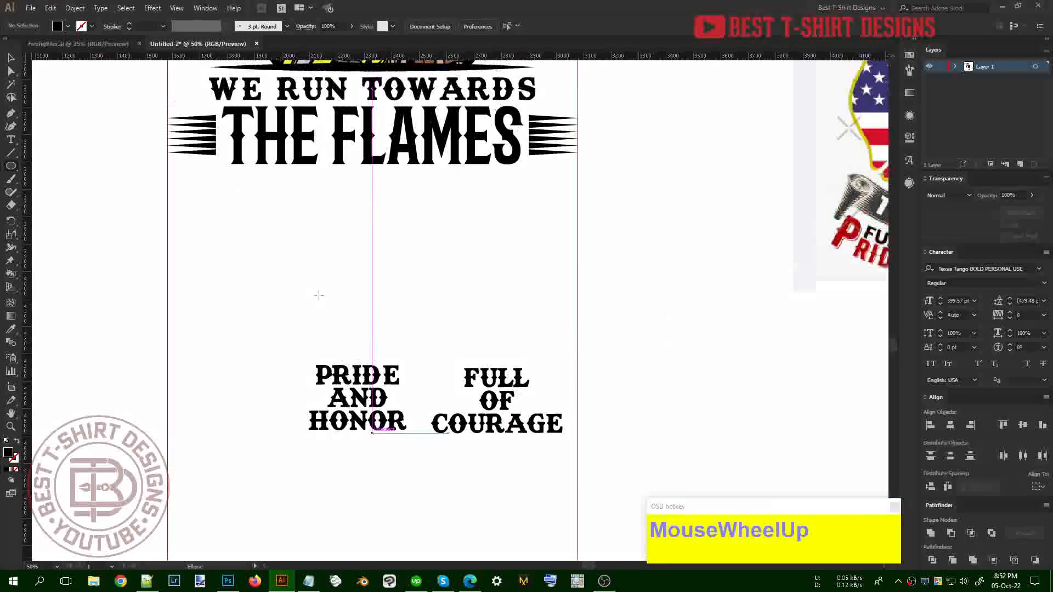
{"action": "left_click_drag", "start_coordinate": [300, 256], "coordinate": [424, 344]}
{"action": "key", "text": "v"}
{"action": "scroll", "coordinate": [357, 305], "scroll_direction": "up", "scroll_amount": 2, "text": "alt"}
Add an offset path around the ellipse, swap fill and stroke, and shrink it into a white inner ring
{"action": "key", "text": "ctrl+alt+f"}
{"action": "key", "text": "d"}
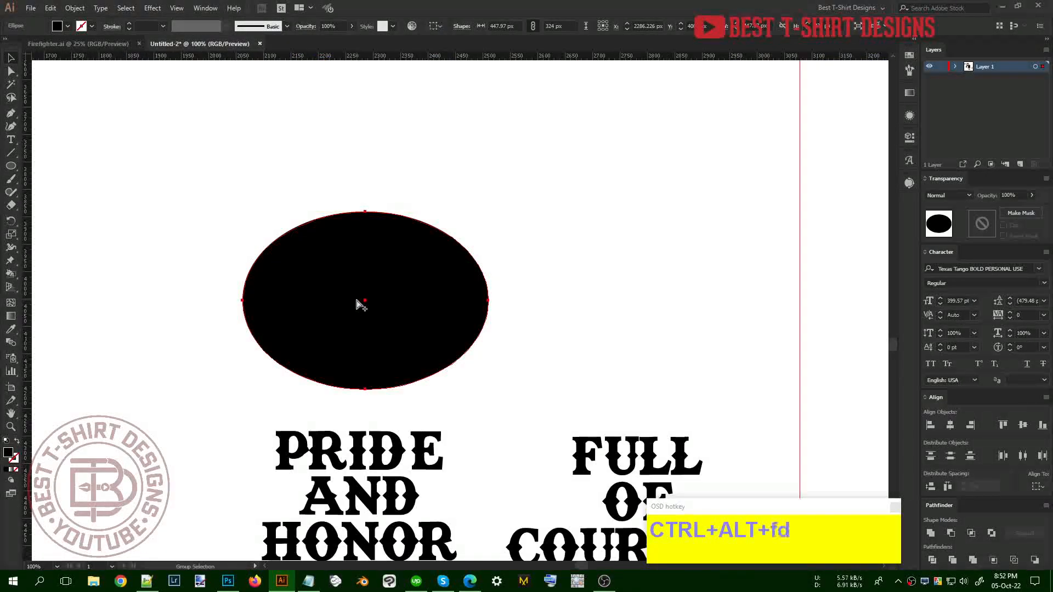
{"action": "left_click", "coordinate": [148, 199]}
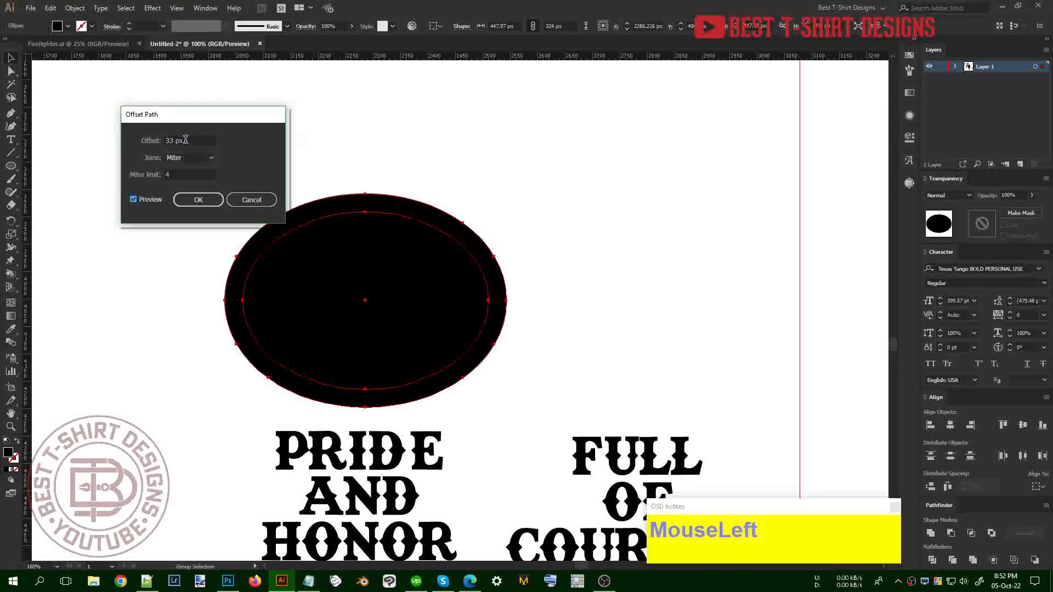
{"action": "left_click", "coordinate": [205, 201]}
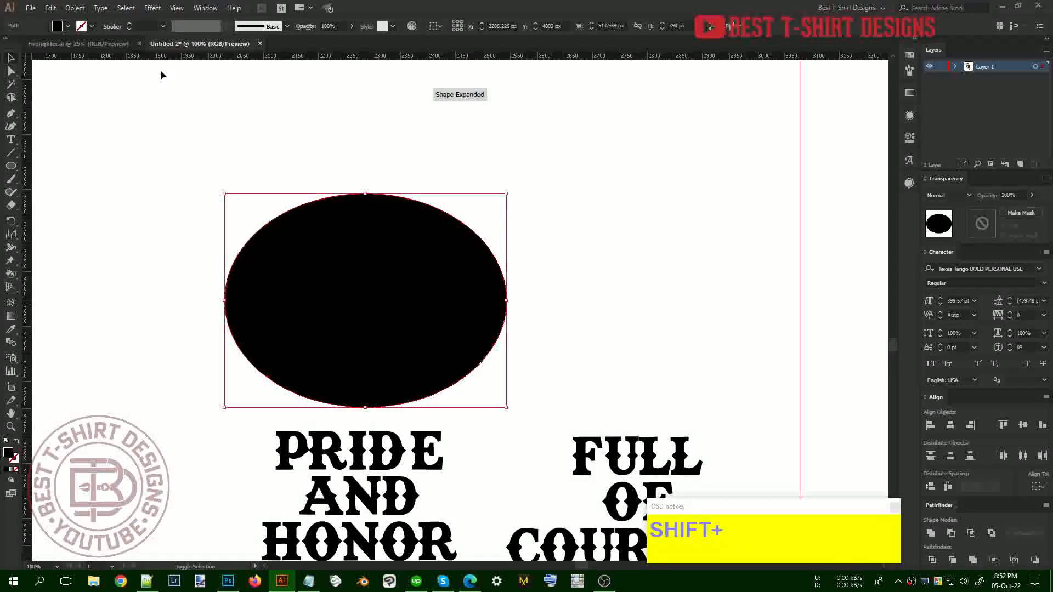
{"action": "key", "text": "shift+x"}
{"action": "scroll", "coordinate": [143, 24], "scroll_direction": "up", "scroll_amount": 2, "text": "shift"}
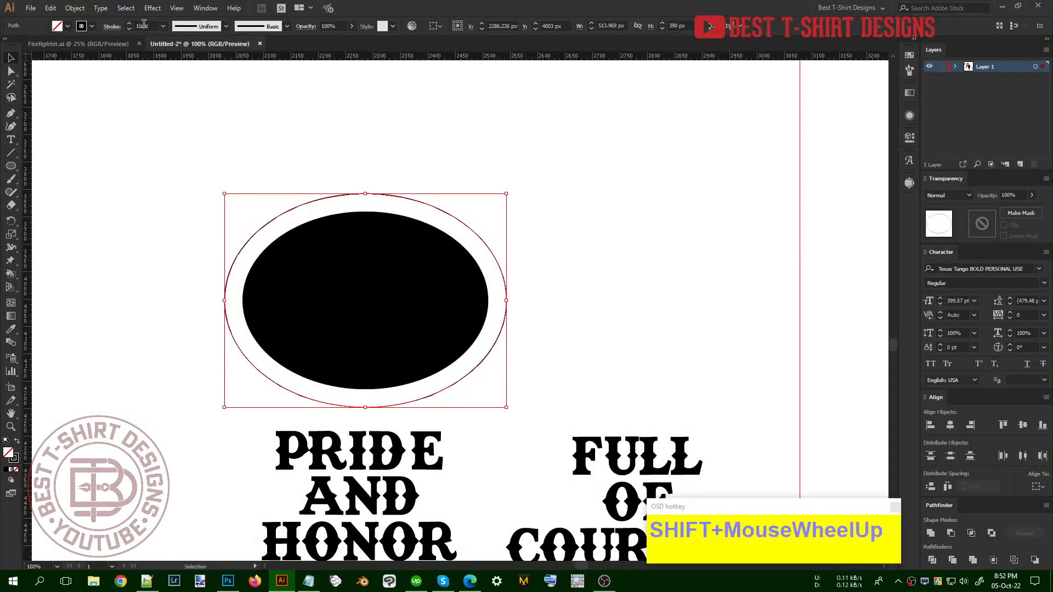
{"action": "left_click_drag", "start_coordinate": [505, 299], "coordinate": [545, 311]}
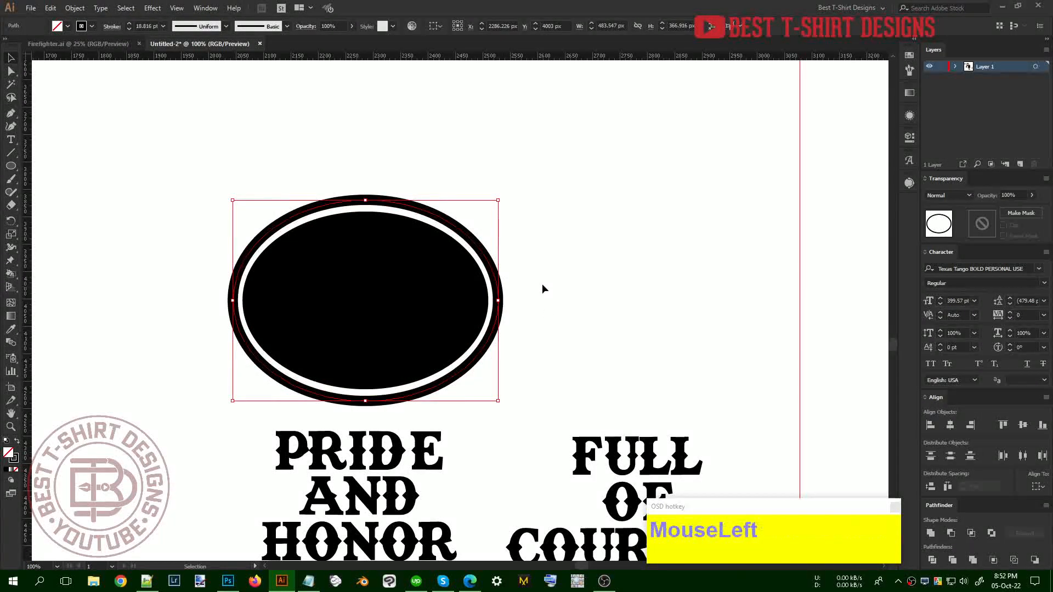
{"action": "left_click", "coordinate": [542, 284]}
Move the ringed oval left and duplicate it to the right as a grouped copy
{"action": "scroll", "coordinate": [321, 252], "scroll_direction": "down", "scroll_amount": 2, "text": "alt"}
{"action": "left_click_drag", "start_coordinate": [382, 293], "coordinate": [384, 295]}
{"action": "left_click_drag", "start_coordinate": [358, 291], "coordinate": [434, 267]}
{"action": "key", "text": "ctrl+g"}
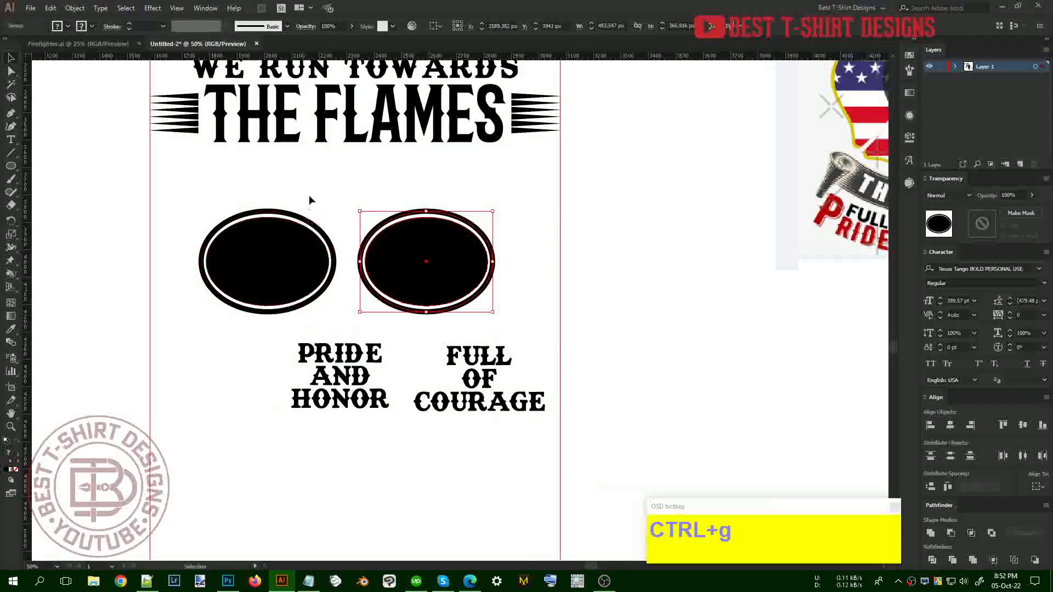
{"action": "key", "text": "a"}
{"action": "left_click", "coordinate": [262, 289]}
Move PRIDE AND HONOR into the left oval and send both ovals behind the text
{"action": "key", "text": "v"}
{"action": "left_click_drag", "start_coordinate": [350, 374], "coordinate": [277, 266]}
{"action": "left_click", "coordinate": [400, 271]}
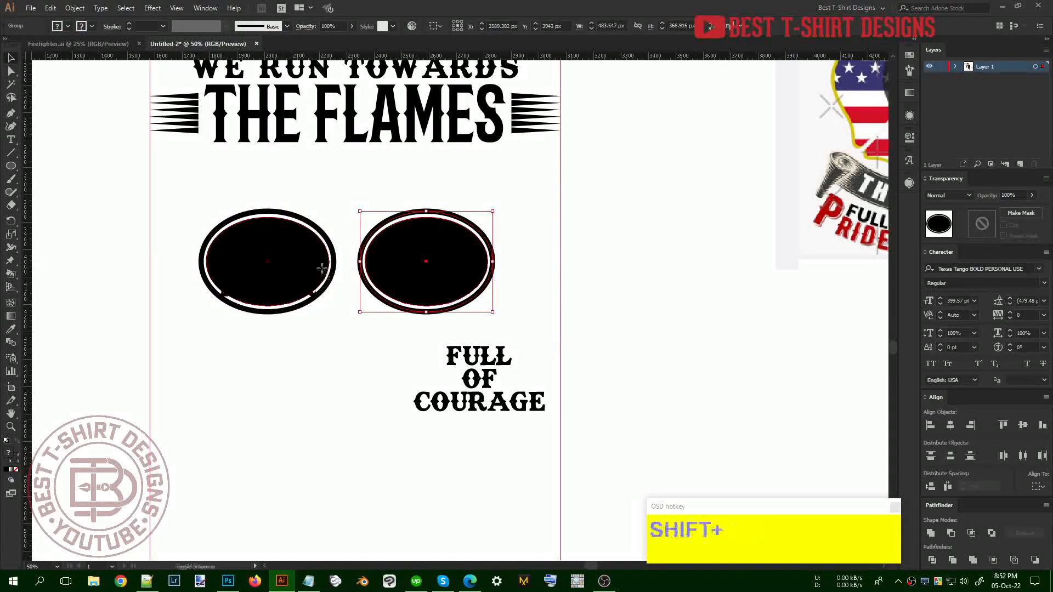
{"action": "left_click", "coordinate": [318, 269], "text": "shift"}
{"action": "right_click", "coordinate": [324, 280]}
{"action": "mouse_move", "coordinate": [360, 375]}
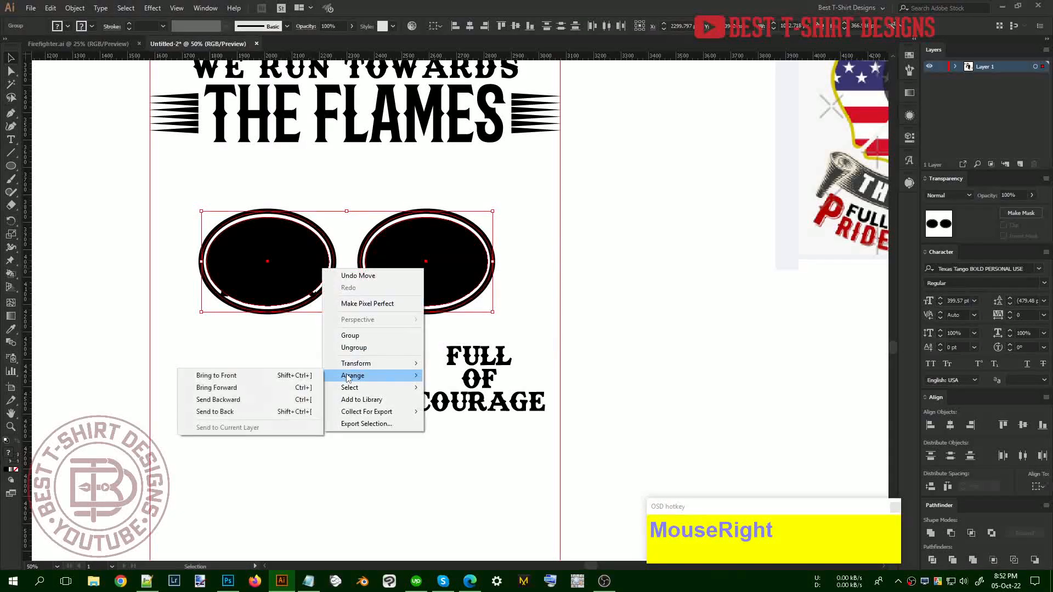
{"action": "left_click", "coordinate": [240, 413]}
Make PRIDE AND HONOR white with the eyedropper
{"action": "left_click", "coordinate": [299, 279]}
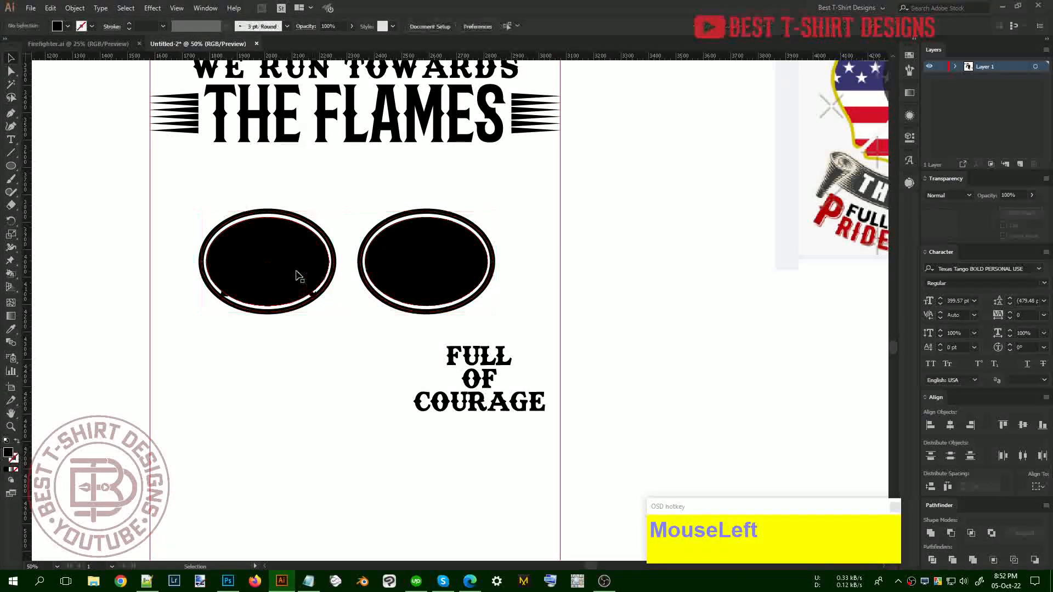
{"action": "key", "text": "i"}
{"action": "left_click", "coordinate": [307, 357]}
{"action": "key", "text": "v"}
Move FULL OF COURAGE into the right oval and make it white
{"action": "left_click", "coordinate": [449, 356]}
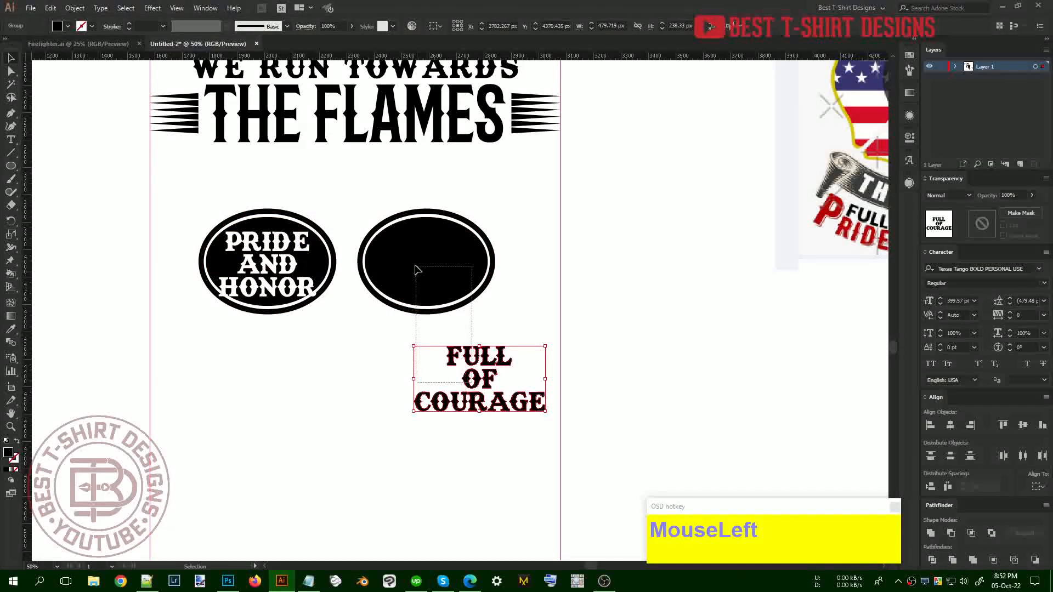
{"action": "left_click_drag", "start_coordinate": [415, 267], "coordinate": [415, 265]}
{"action": "left_click", "coordinate": [483, 367]}
{"action": "left_click_drag", "start_coordinate": [477, 356], "coordinate": [426, 258]}
{"action": "key", "text": "i"}
{"action": "left_click", "coordinate": [452, 420]}
{"action": "key", "text": "v"}
Shrink PRIDE AND HONOR and centre it vertically on the left oval as key object
{"action": "scroll", "coordinate": [391, 328], "scroll_direction": "up", "scroll_amount": 1}
{"action": "left_click", "coordinate": [305, 271]}
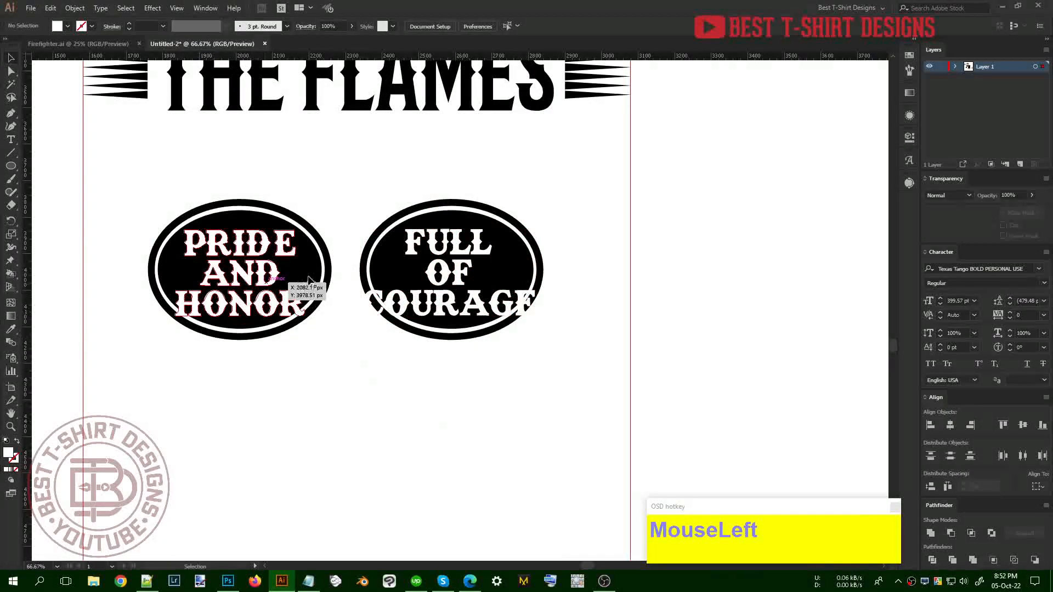
{"action": "left_click_drag", "start_coordinate": [308, 280], "coordinate": [296, 273]}
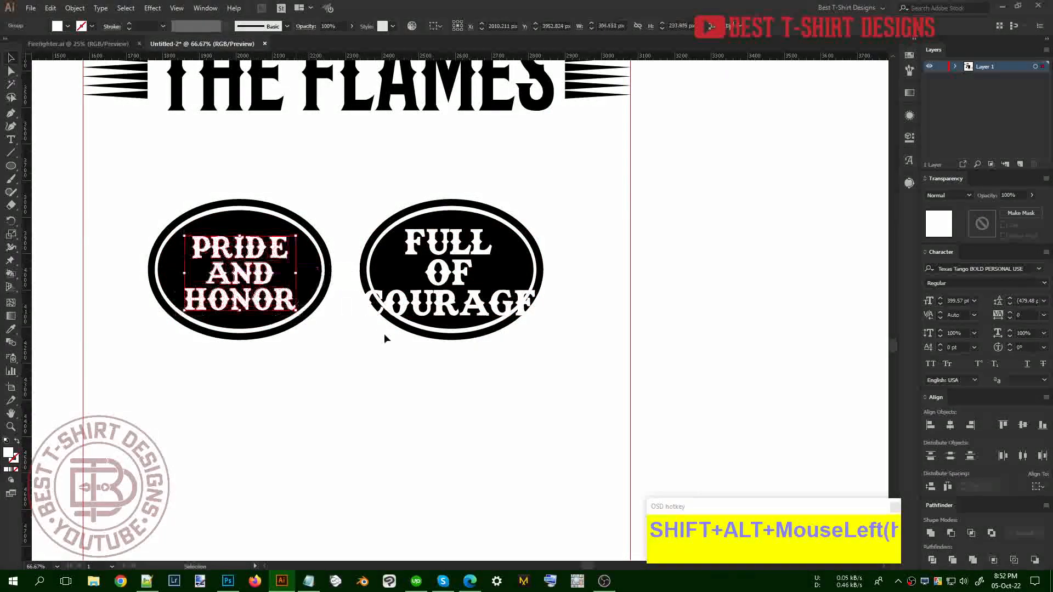
{"action": "key", "text": "Up"}
{"action": "key", "text": "Up"}
{"action": "key", "text": "Up"}
{"action": "key", "text": "Up"}
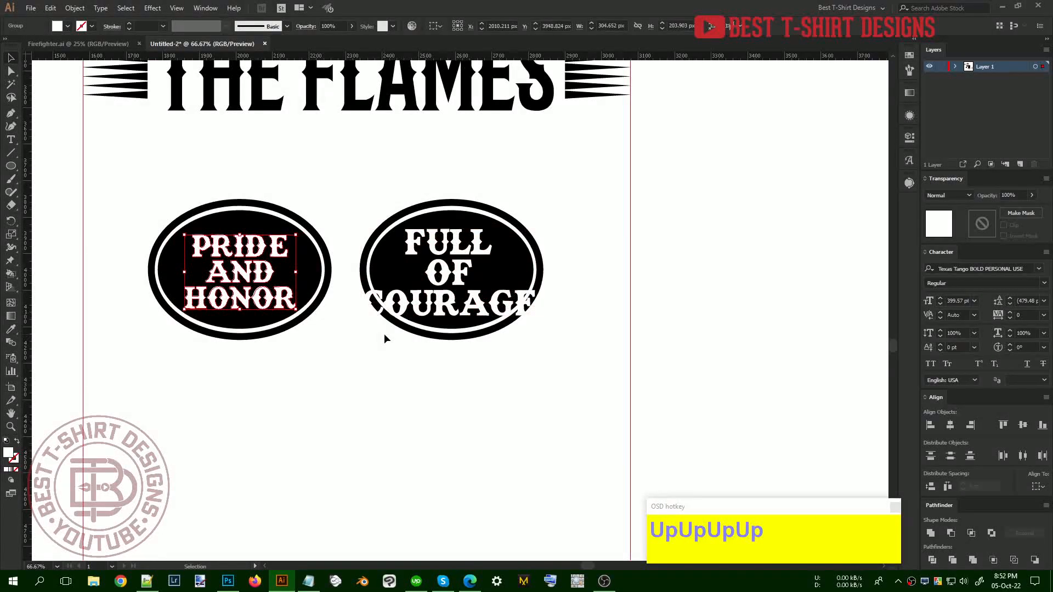
{"action": "left_click", "coordinate": [313, 274], "text": "shift"}
{"action": "left_click", "coordinate": [314, 274]}
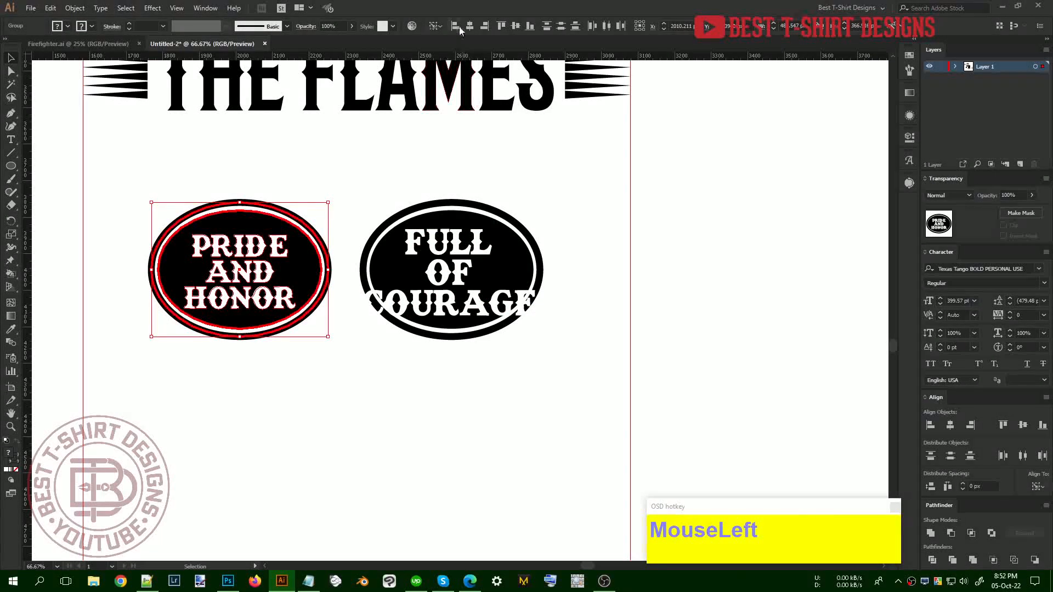
{"action": "left_click", "coordinate": [515, 27]}
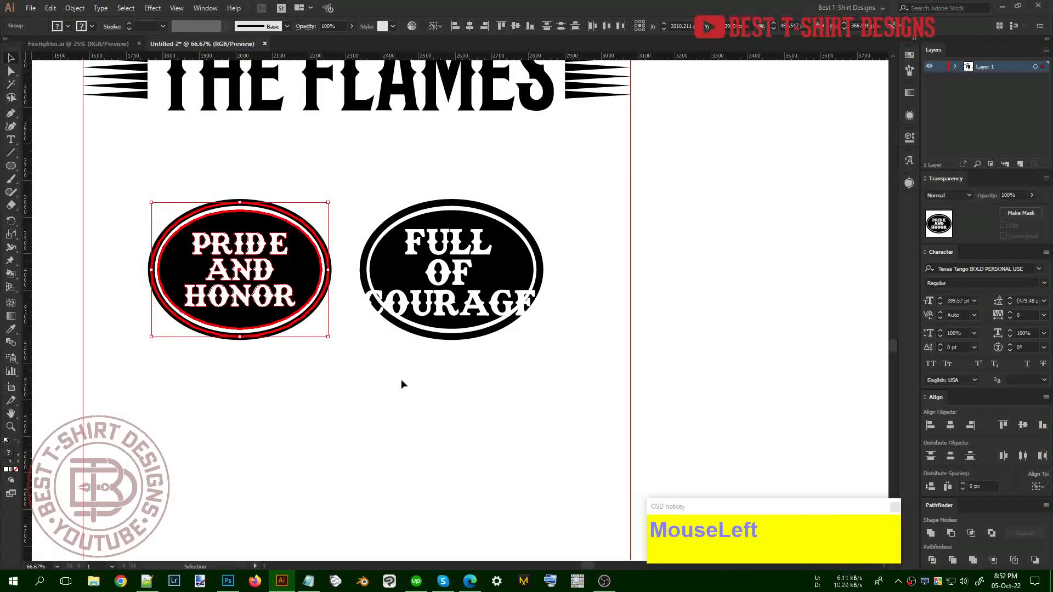
Centre FULL OF COURAGE horizontally and vertically on the right oval as key object
{"action": "left_click", "coordinate": [449, 274]}
{"action": "left_click", "coordinate": [512, 277], "text": "shift"}
{"action": "left_click", "coordinate": [513, 278]}
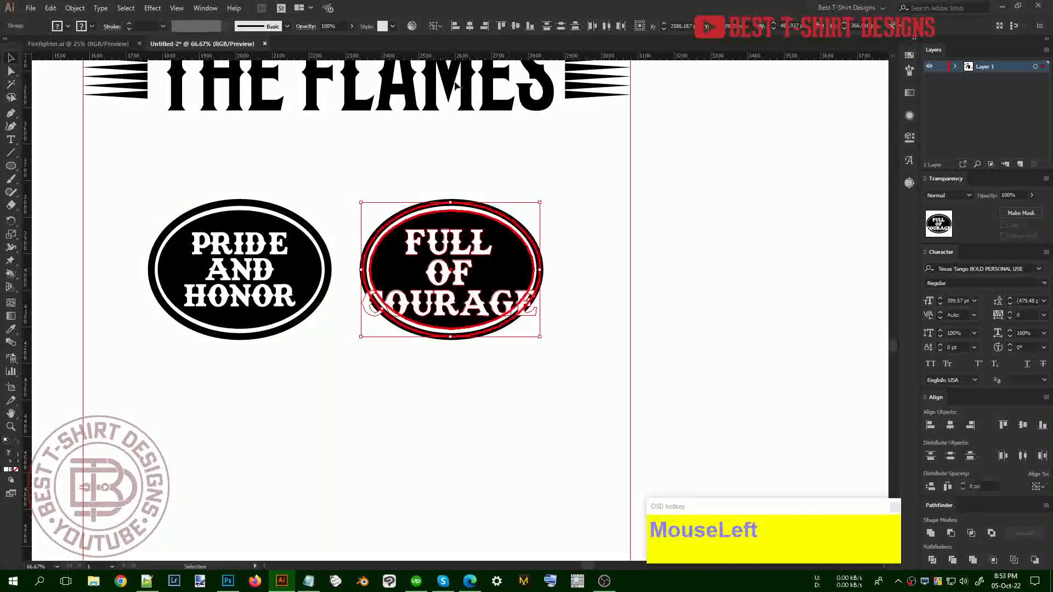
{"action": "left_click", "coordinate": [469, 27]}
{"action": "left_click", "coordinate": [516, 26]}
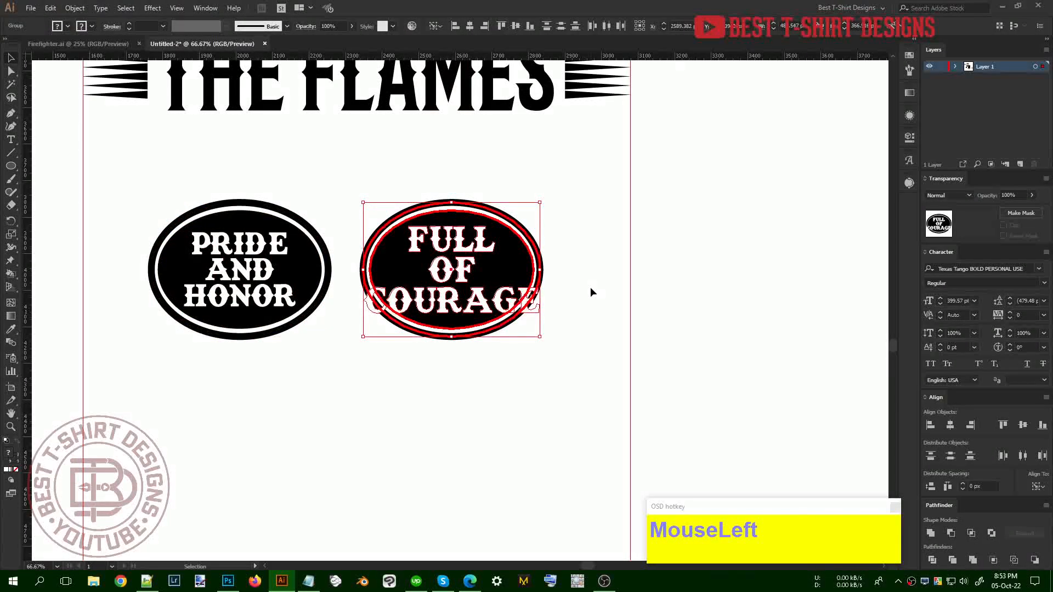
{"action": "key", "text": "ctrl+shift+a"}
Scale FULL OF COURAGE down to fit inside the right oval and nudge it up
{"action": "left_click", "coordinate": [539, 269]}
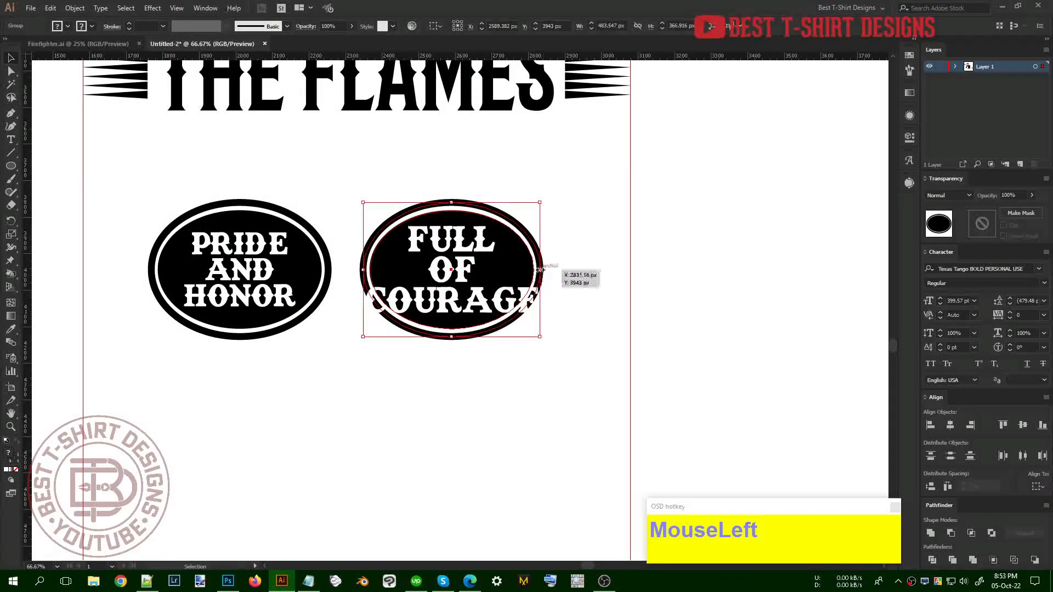
{"action": "left_click", "coordinate": [582, 300]}
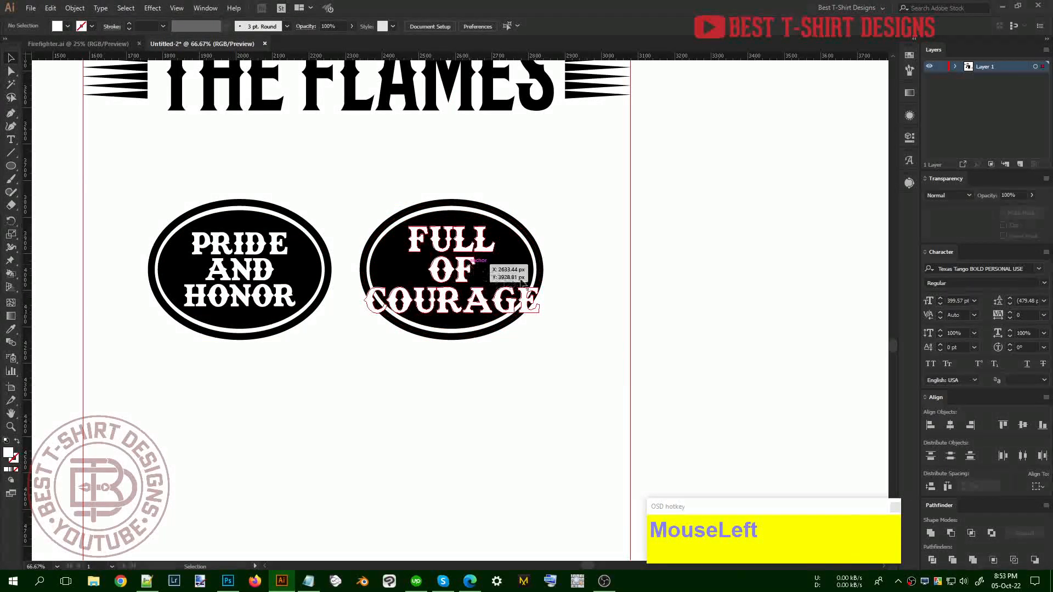
{"action": "left_click", "coordinate": [470, 267]}
{"action": "left_click_drag", "start_coordinate": [539, 270], "coordinate": [519, 271]}
{"action": "key", "text": "shift+Up"}
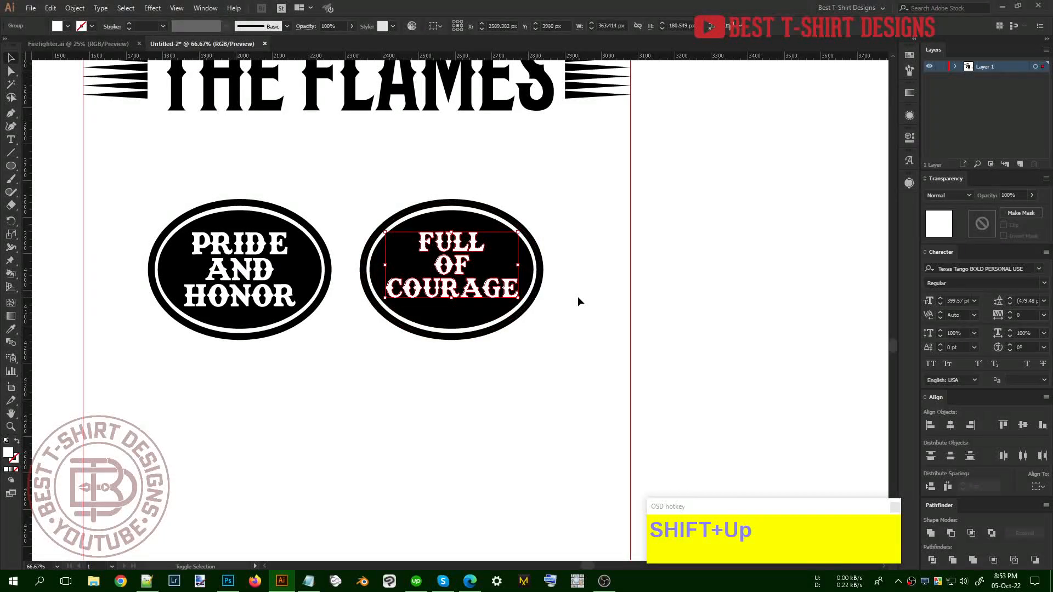
{"action": "left_click", "coordinate": [481, 388]}
{"action": "scroll", "coordinate": [461, 399], "scroll_direction": "up", "scroll_amount": 2}
{"action": "left_click", "coordinate": [472, 405]}
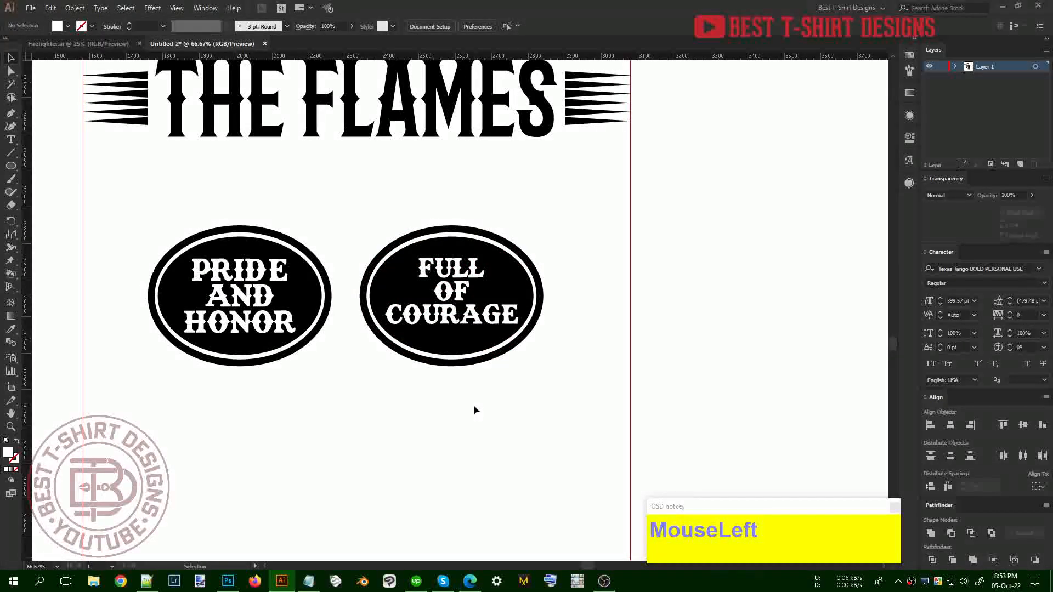
{"action": "scroll", "coordinate": [473, 405], "scroll_direction": "up", "scroll_amount": 1}
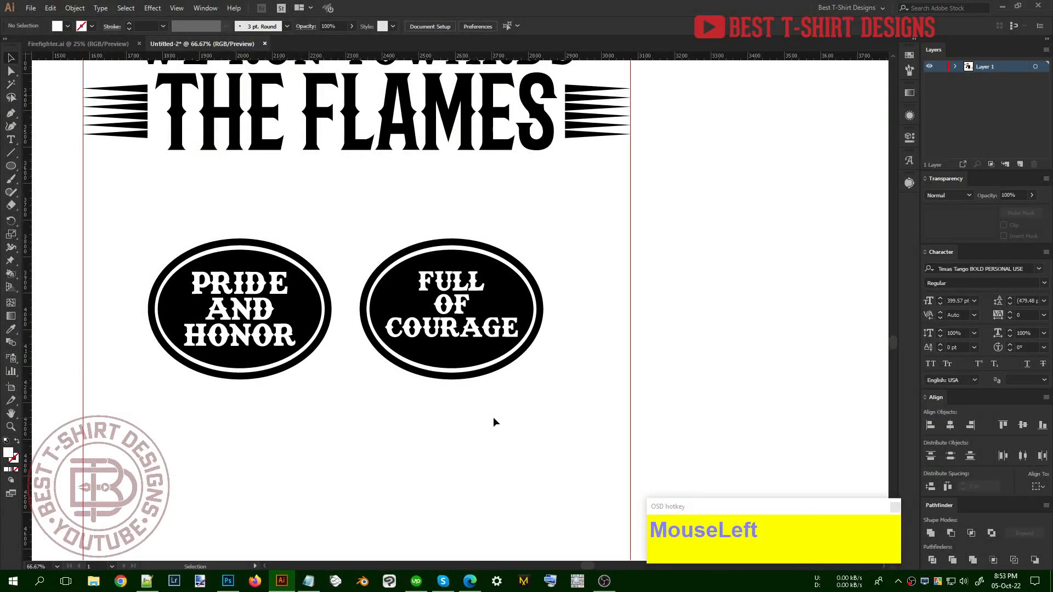
{"action": "left_click", "coordinate": [276, 333]}
Knock PRIDE AND HONOR out of the left oval using an opacity mask
{"action": "key", "text": "ctrl+x"}
{"action": "left_click", "coordinate": [276, 339]}
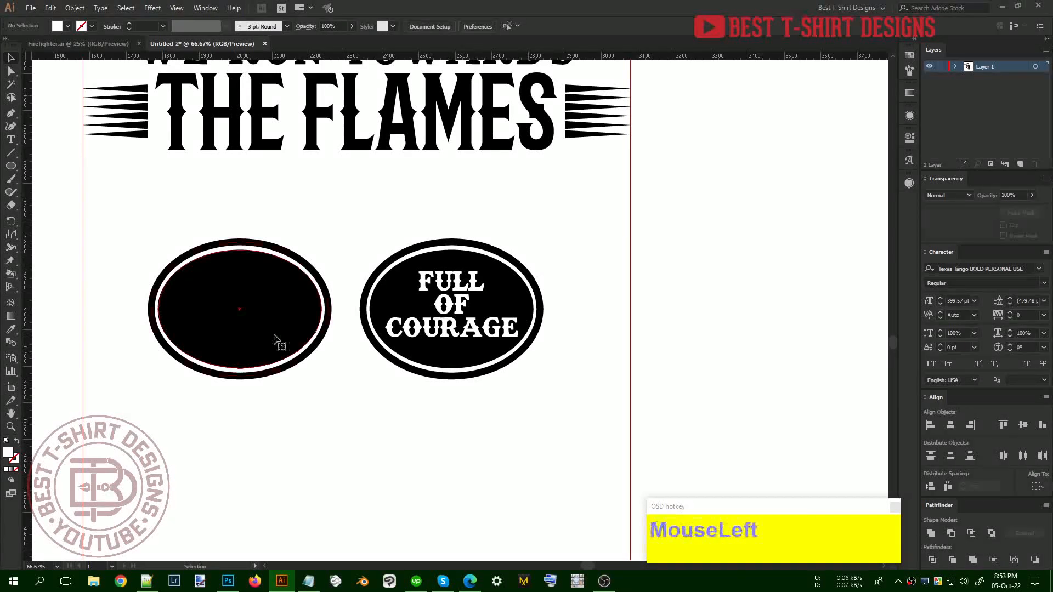
{"action": "left_click", "coordinate": [276, 339]}
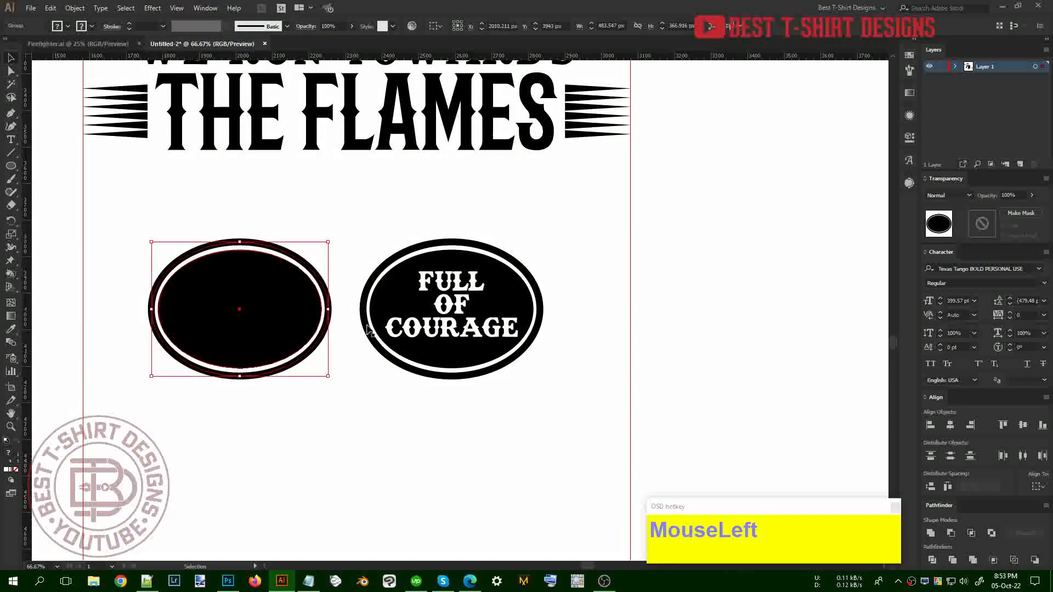
{"action": "left_click", "coordinate": [979, 223]}
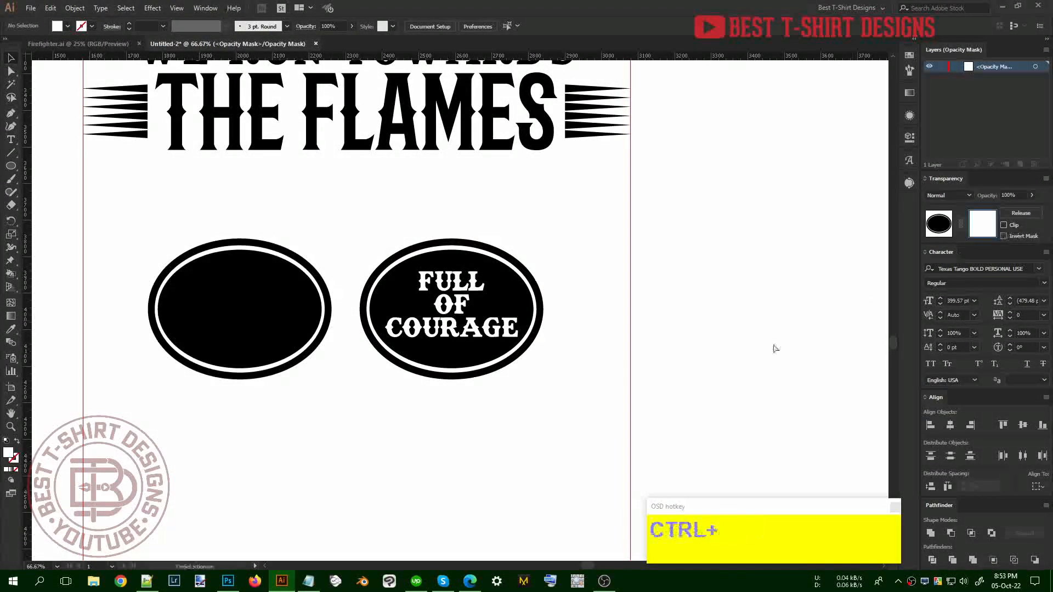
{"action": "key", "text": "ctrl+f"}
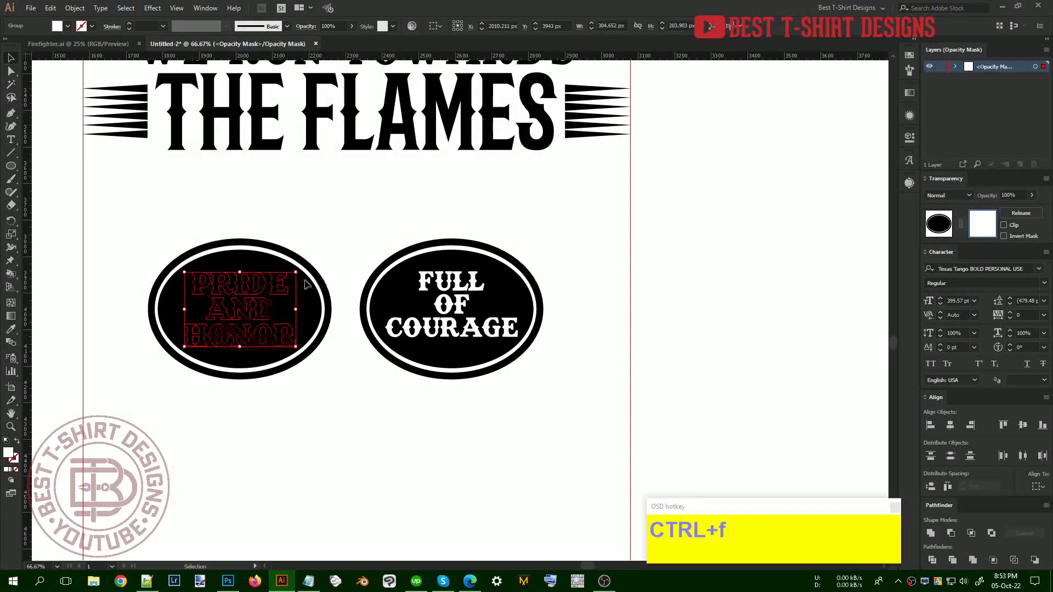
{"action": "left_click", "coordinate": [910, 56]}
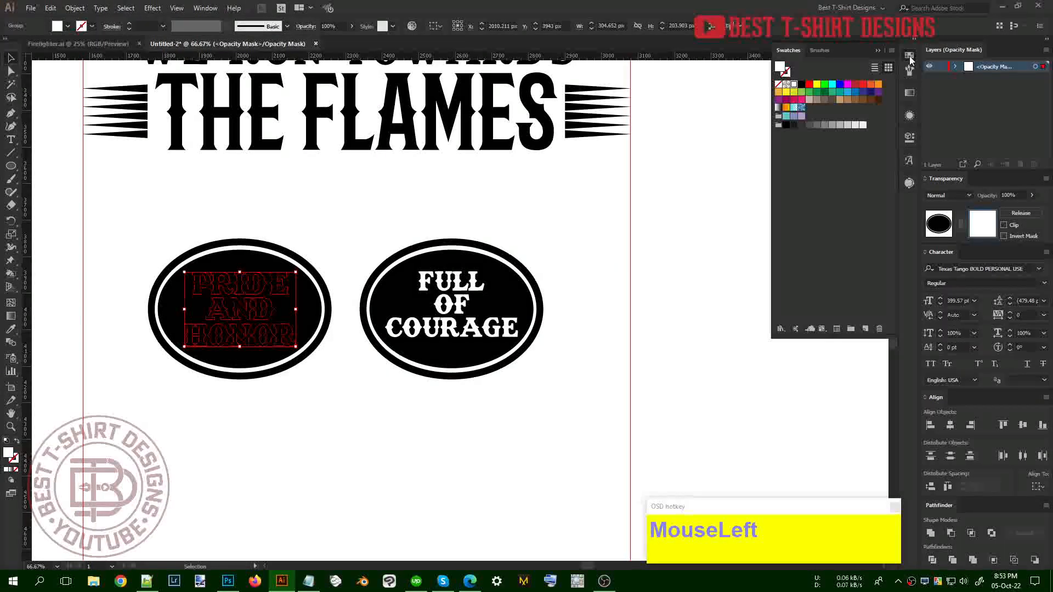
{"action": "left_click", "coordinate": [801, 85]}
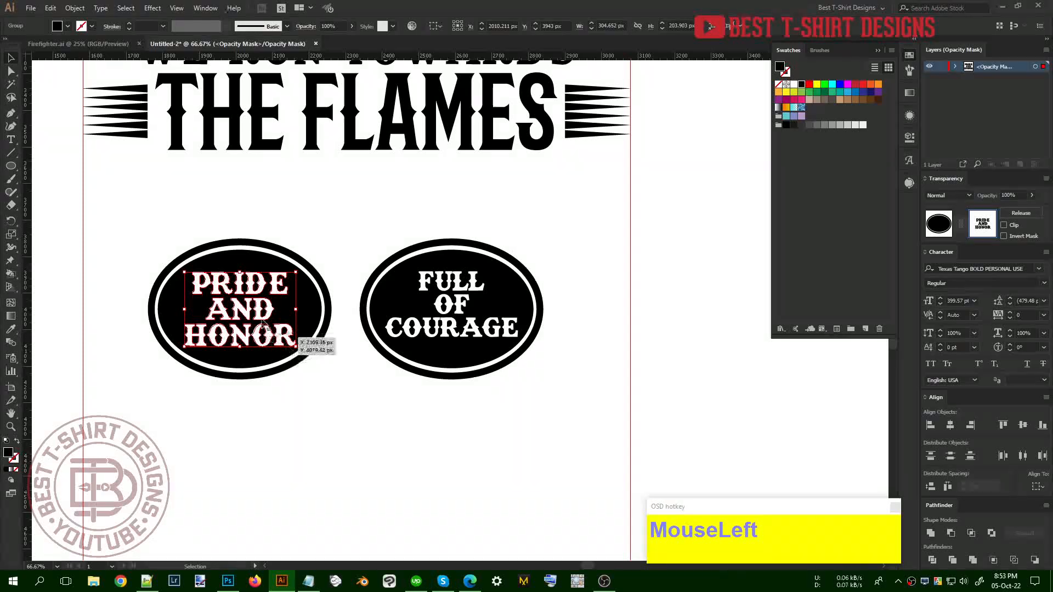
{"action": "left_click", "coordinate": [933, 226]}
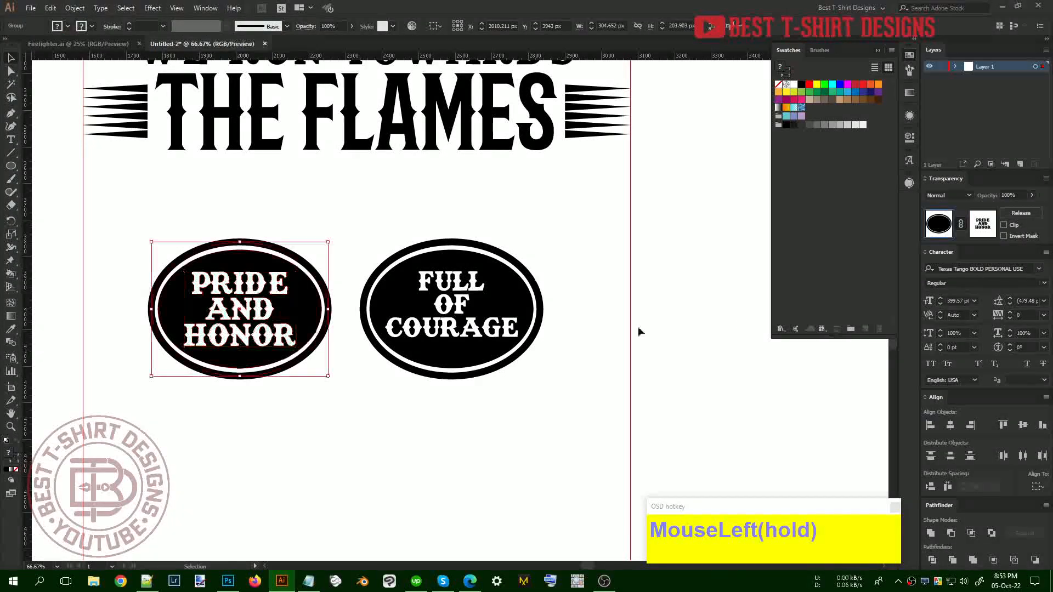
Knock FULL OF COURAGE out of the right oval using an opacity mask
{"action": "left_click", "coordinate": [488, 329]}
{"action": "key", "text": "ctrl+x"}
{"action": "left_click", "coordinate": [486, 333]}
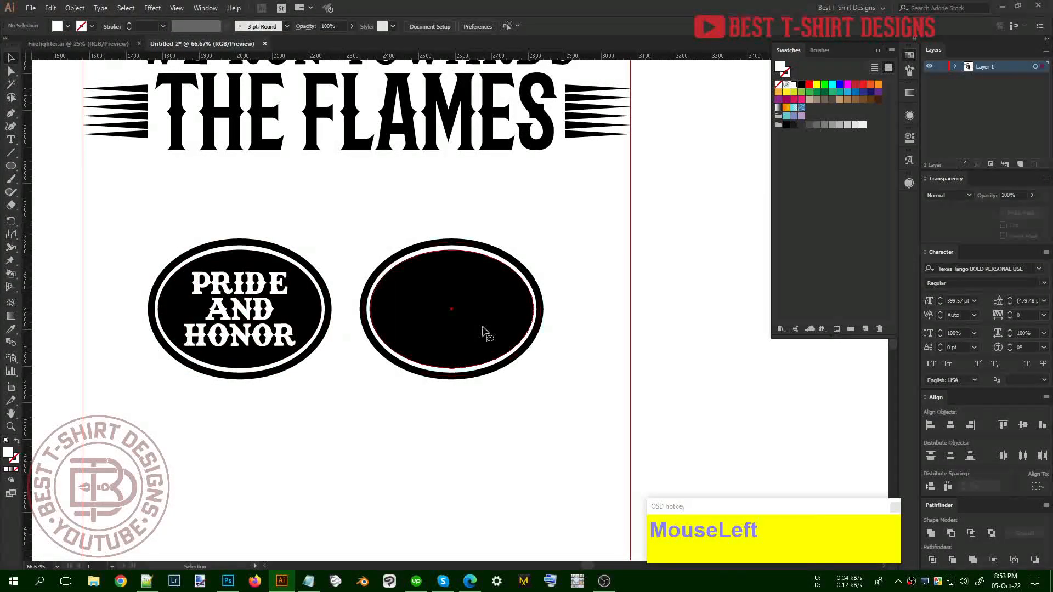
{"action": "left_click", "coordinate": [986, 228]}
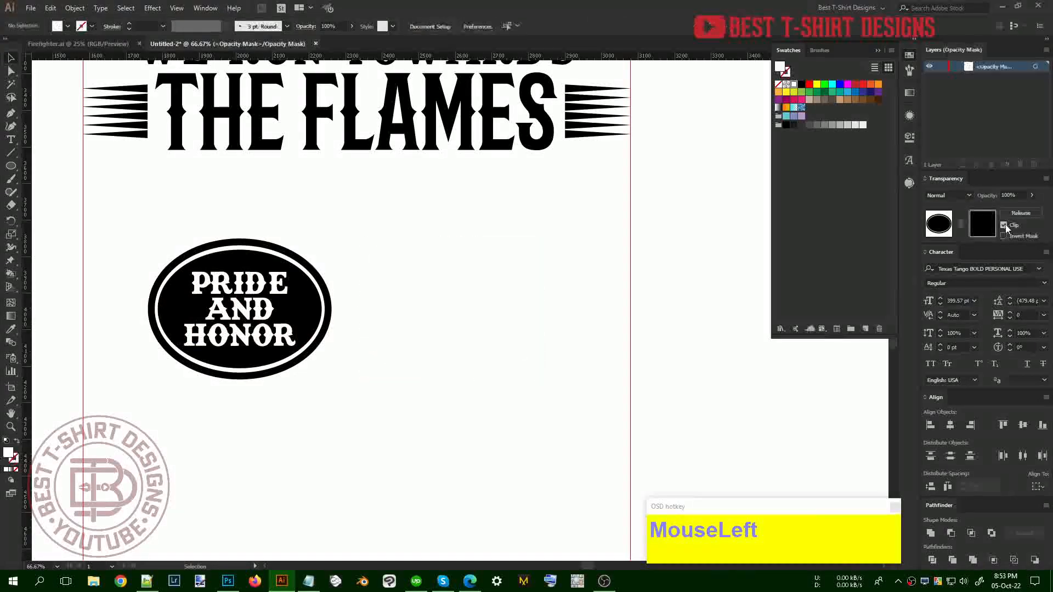
{"action": "key", "text": "ctrl+f"}
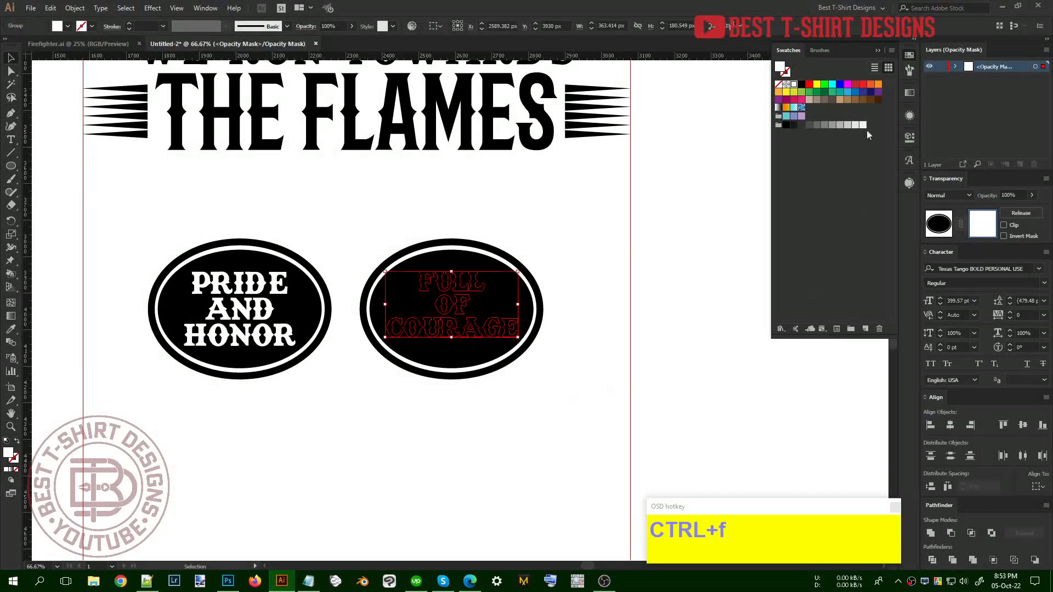
{"action": "left_click", "coordinate": [802, 85]}
{"action": "left_click", "coordinate": [945, 227]}
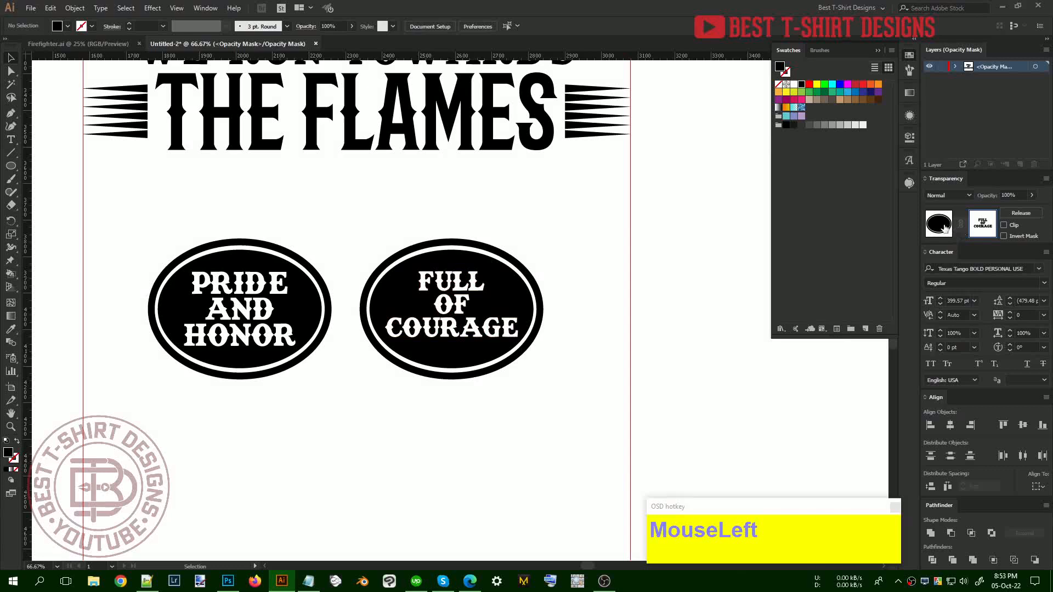
{"action": "left_click", "coordinate": [475, 425]}
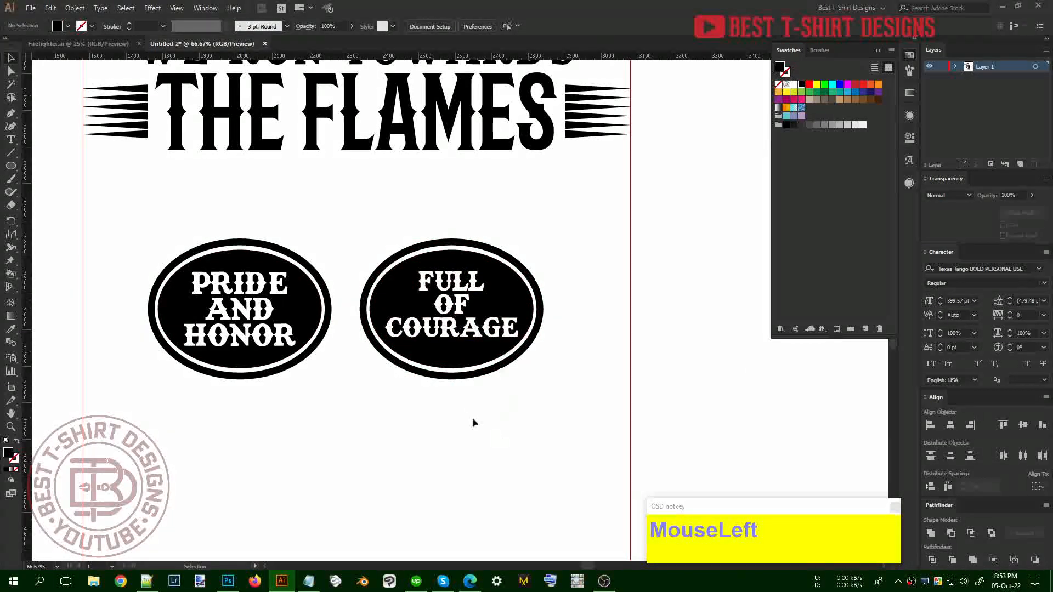
Test the knockout with a red, then green rectangle behind the ovals, then delete it
{"action": "left_click_drag", "start_coordinate": [153, 228], "coordinate": [526, 424]}
{"action": "left_click_drag", "start_coordinate": [561, 437], "coordinate": [561, 437]}
{"action": "left_click", "coordinate": [477, 452]}
{"action": "left_click_drag", "start_coordinate": [124, 207], "coordinate": [575, 422]}
{"action": "left_click", "coordinate": [855, 84]}
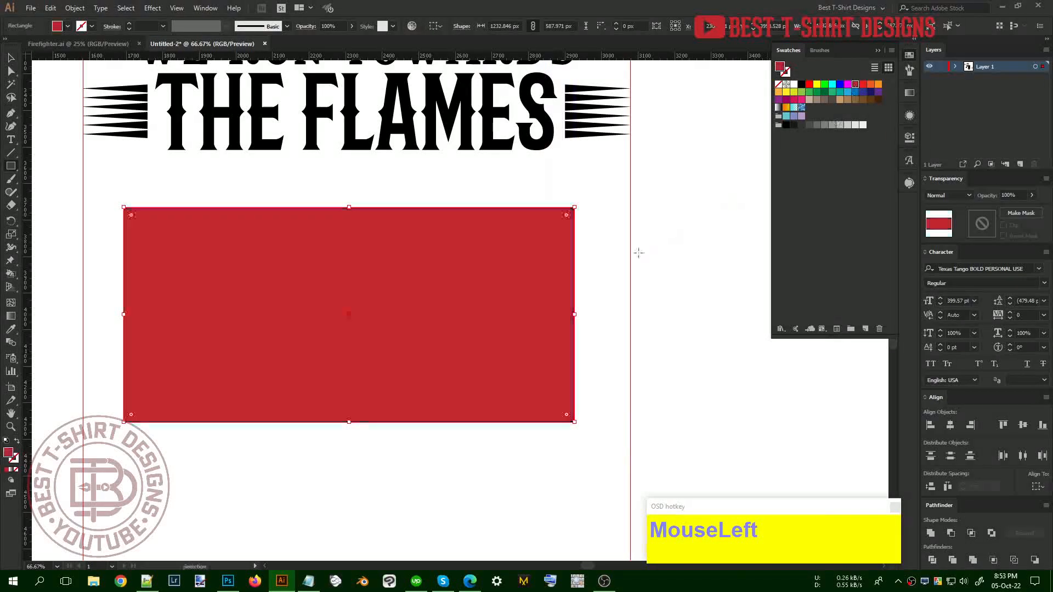
{"action": "key", "text": "ctrl+shift+v"}
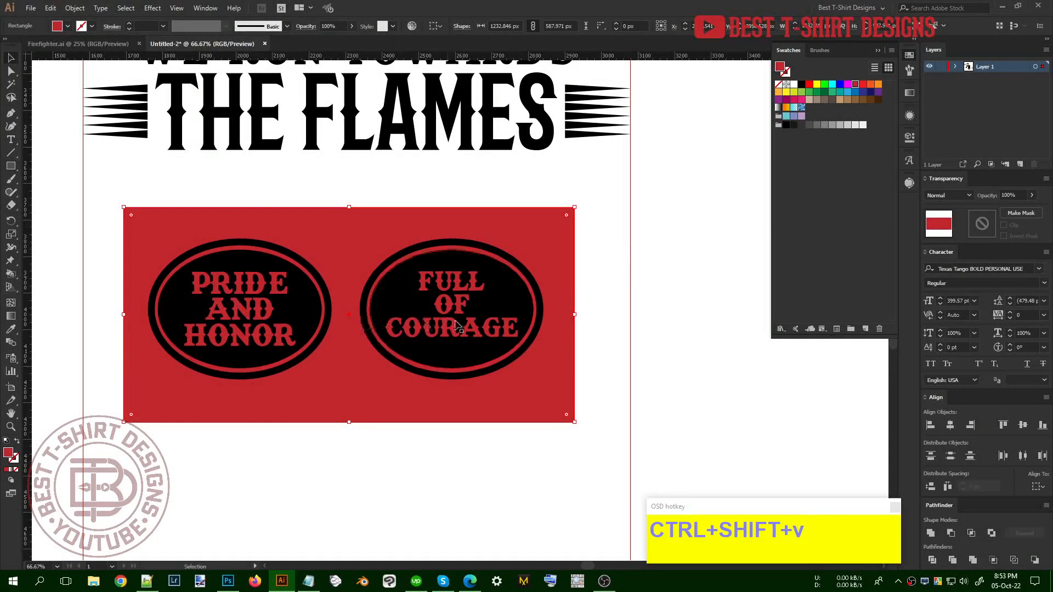
{"action": "left_click", "coordinate": [824, 92]}
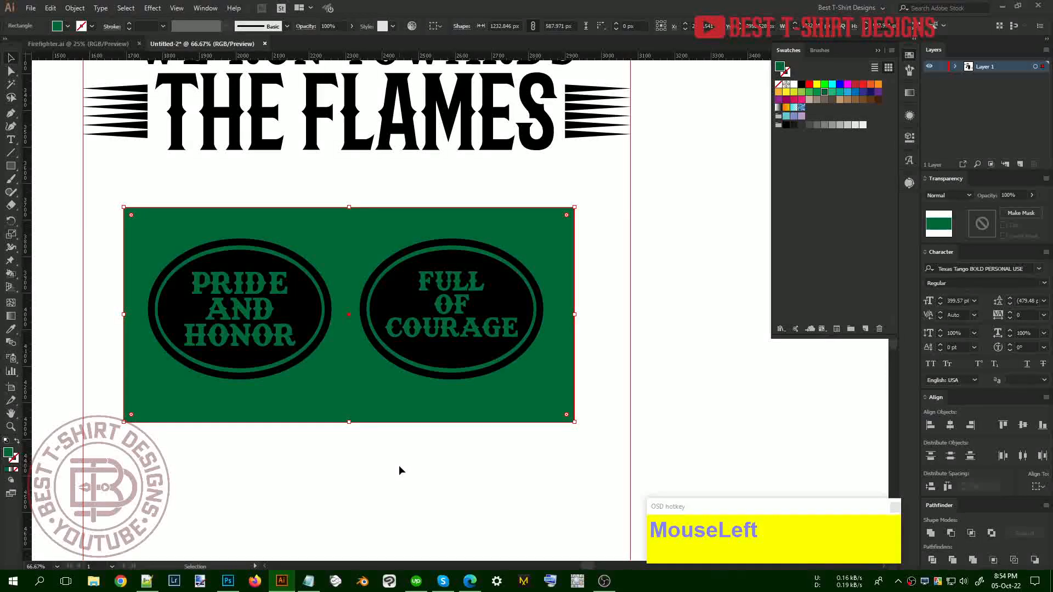
{"action": "key", "text": "Delete"}
Move the PRIDE AND HONOR and FULL OF COURAGE ovals beside the figure's left and right arms
{"action": "scroll", "coordinate": [531, 449], "scroll_direction": "down", "scroll_amount": 1, "text": "alt"}
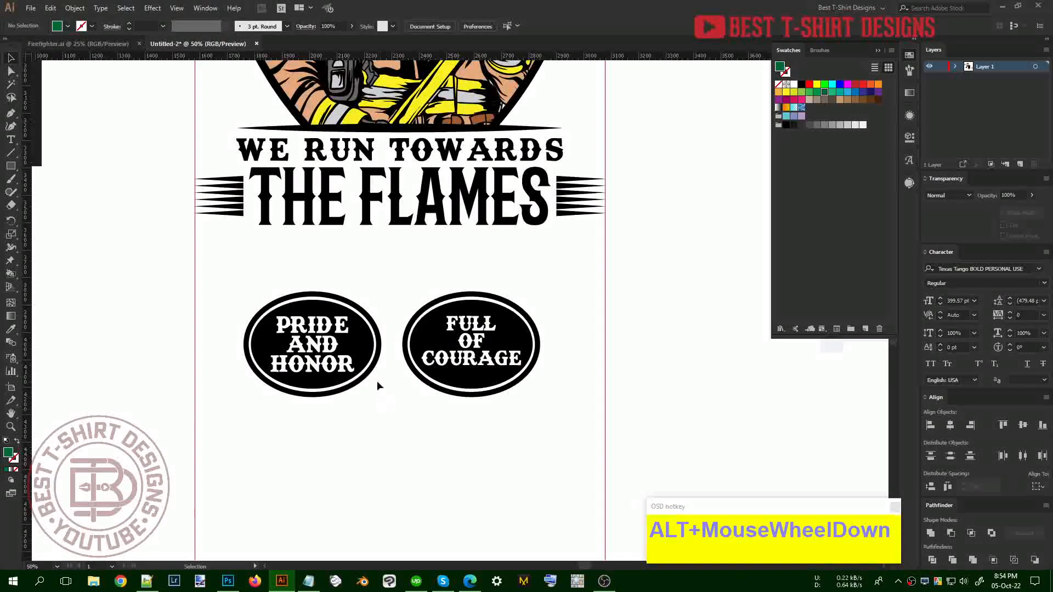
{"action": "scroll", "coordinate": [376, 386], "scroll_direction": "up", "scroll_amount": 3}
{"action": "scroll", "coordinate": [390, 446], "scroll_direction": "down", "scroll_amount": 1, "text": "alt"}
{"action": "left_click_drag", "start_coordinate": [310, 414], "coordinate": [462, 449]}
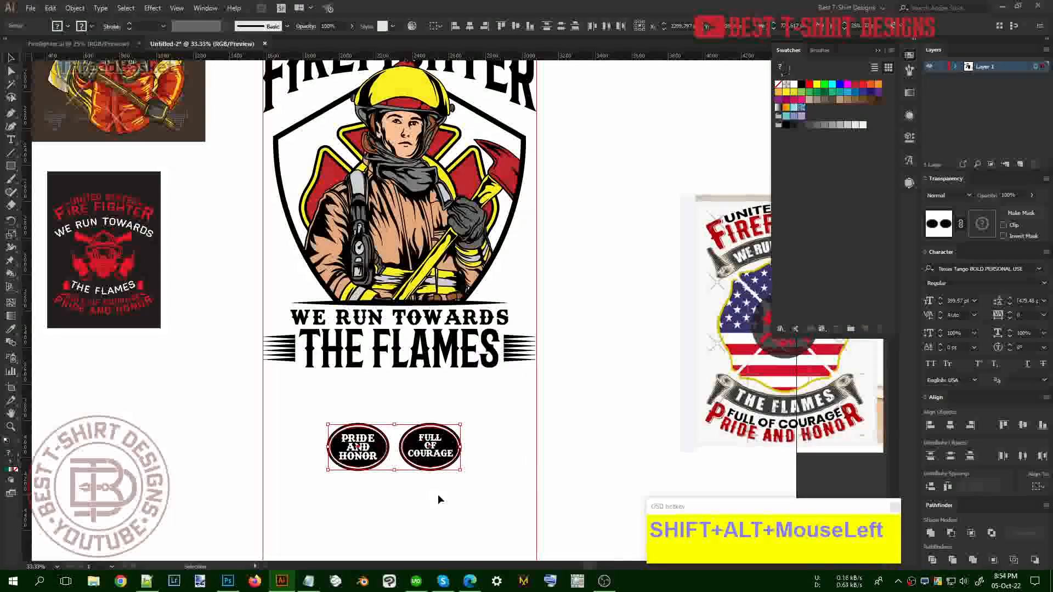
{"action": "scroll", "coordinate": [407, 496], "scroll_direction": "up", "scroll_amount": 1}
{"action": "left_click", "coordinate": [409, 497]}
{"action": "left_click_drag", "start_coordinate": [369, 483], "coordinate": [320, 297]}
{"action": "left_click_drag", "start_coordinate": [431, 474], "coordinate": [502, 288]}
Group the two ovals and centre them horizontally on the firefighter illustration
{"action": "left_click", "coordinate": [298, 299], "text": "shift"}
{"action": "left_click", "coordinate": [298, 300]}
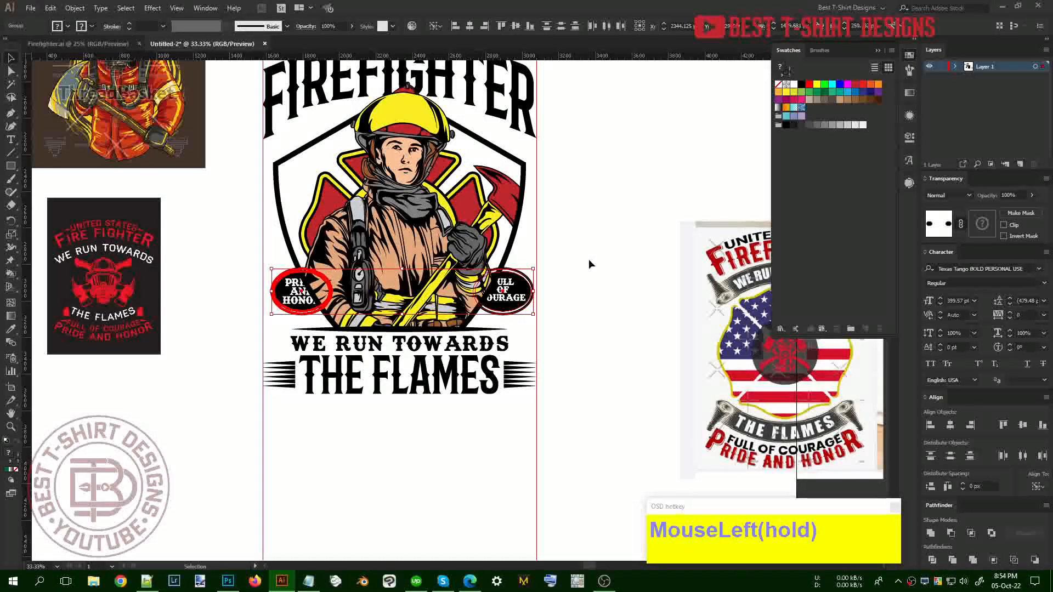
{"action": "key", "text": "ctrl+g"}
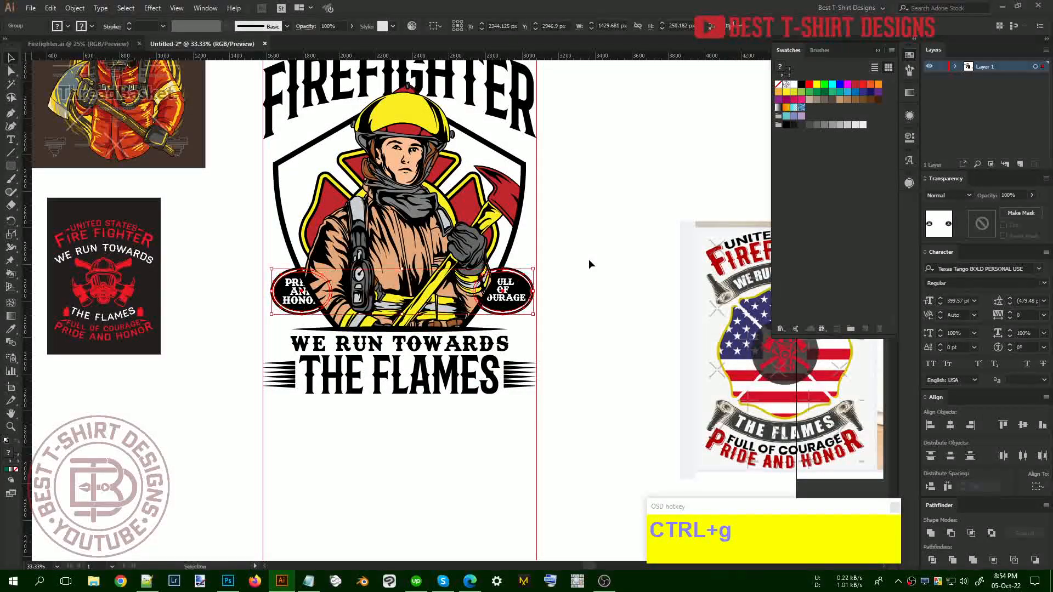
{"action": "left_click", "coordinate": [469, 236], "text": "shift"}
{"action": "left_click", "coordinate": [469, 237], "text": "shift"}
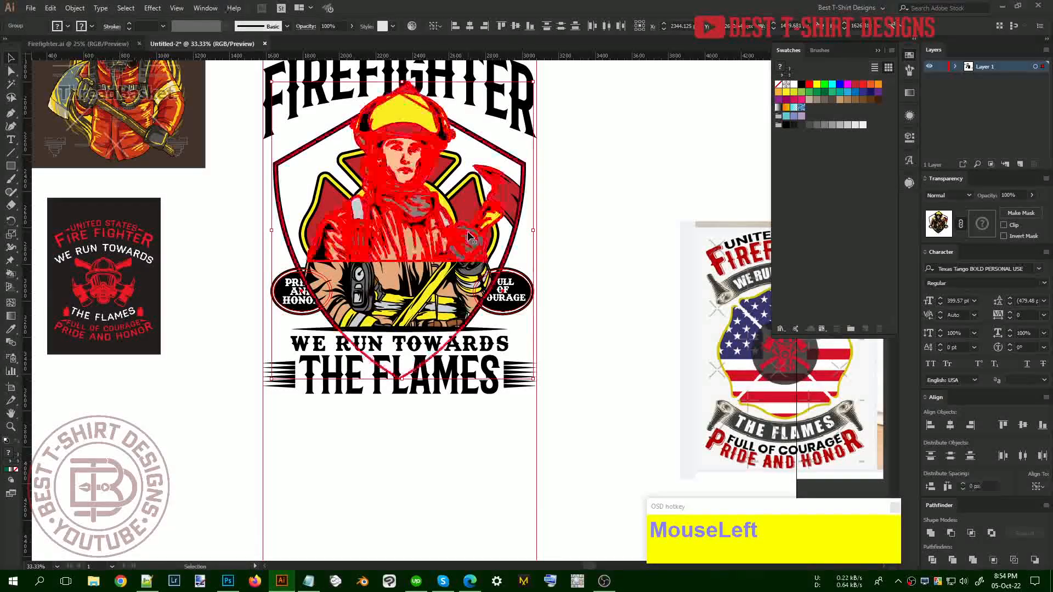
{"action": "left_click", "coordinate": [467, 26]}
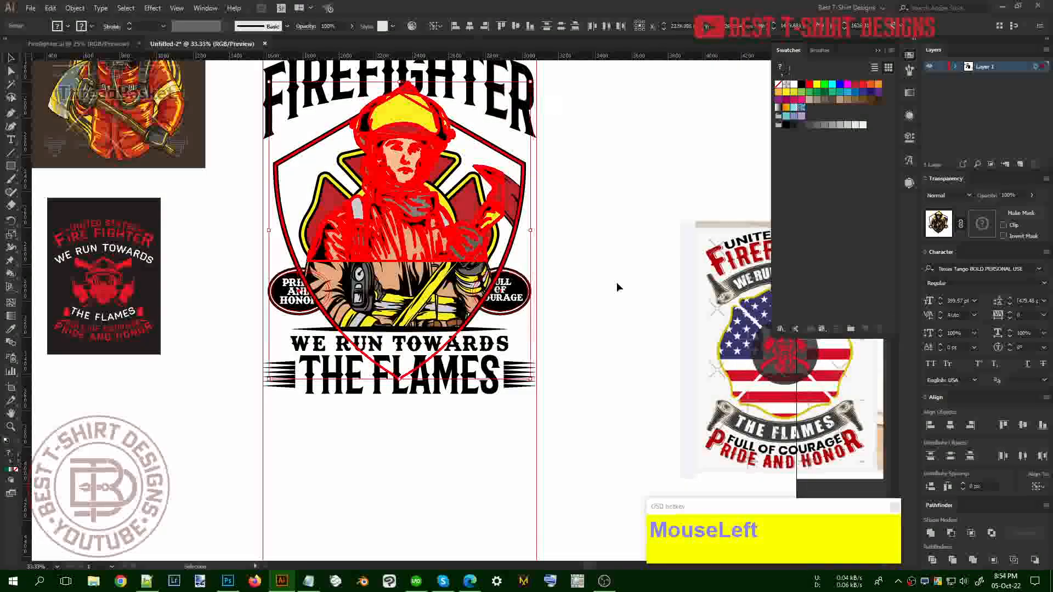
Bring the oval badge group in front of the firefighter illustration
{"action": "left_click", "coordinate": [506, 301]}
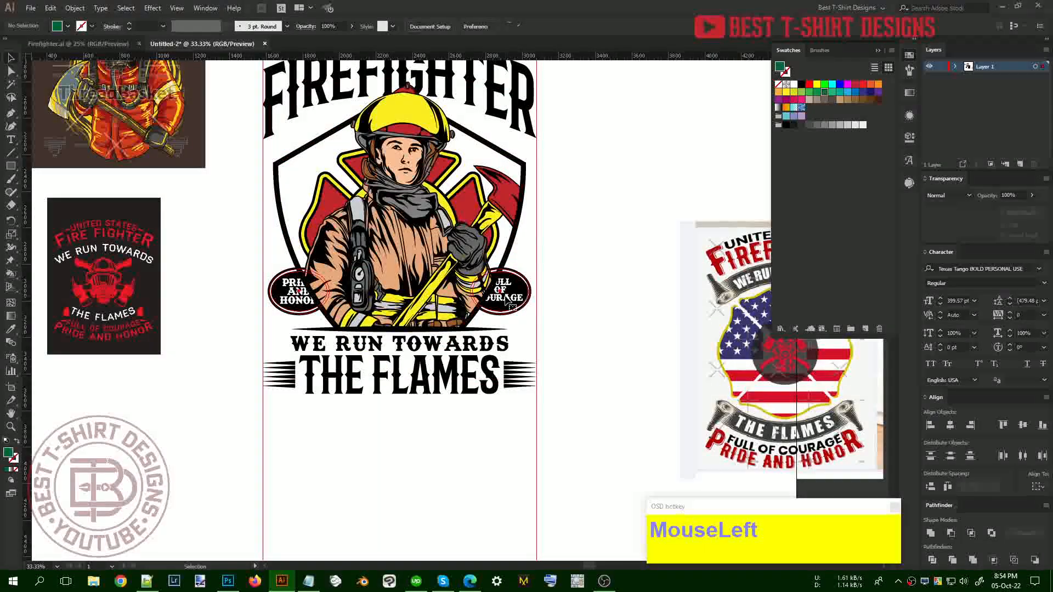
{"action": "left_click", "coordinate": [506, 301]}
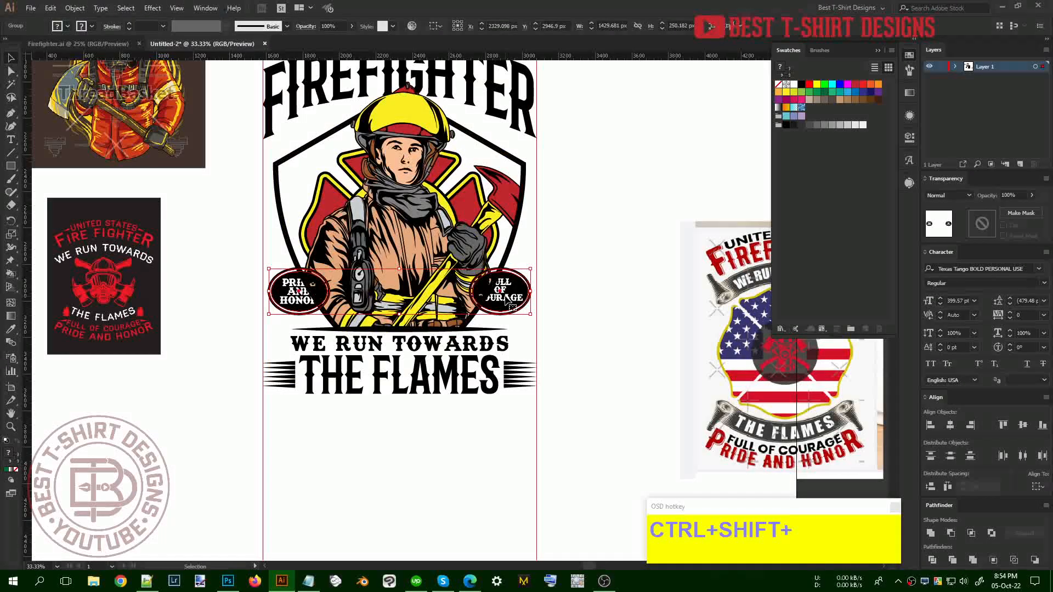
{"action": "key", "text": "ctrl+z"}
{"action": "right_click", "coordinate": [506, 301]}
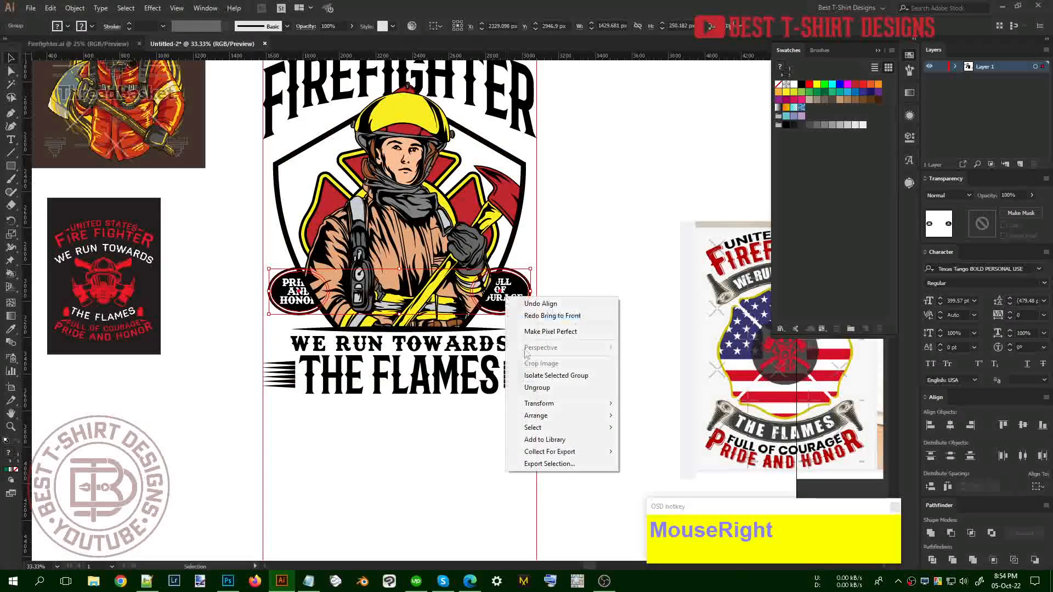
{"action": "mouse_move", "coordinate": [548, 415]}
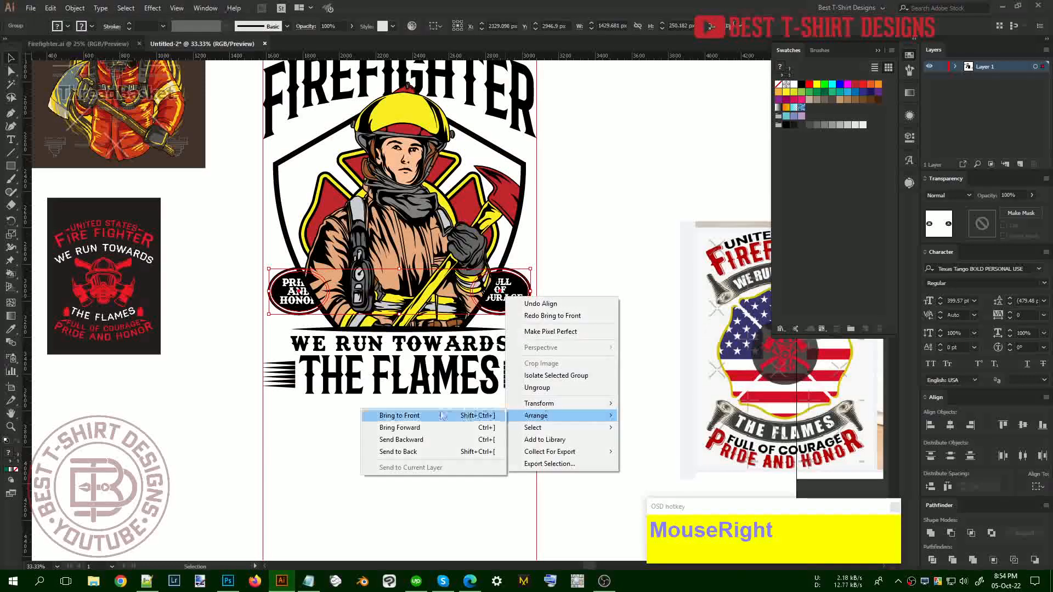
{"action": "left_click", "coordinate": [400, 416]}
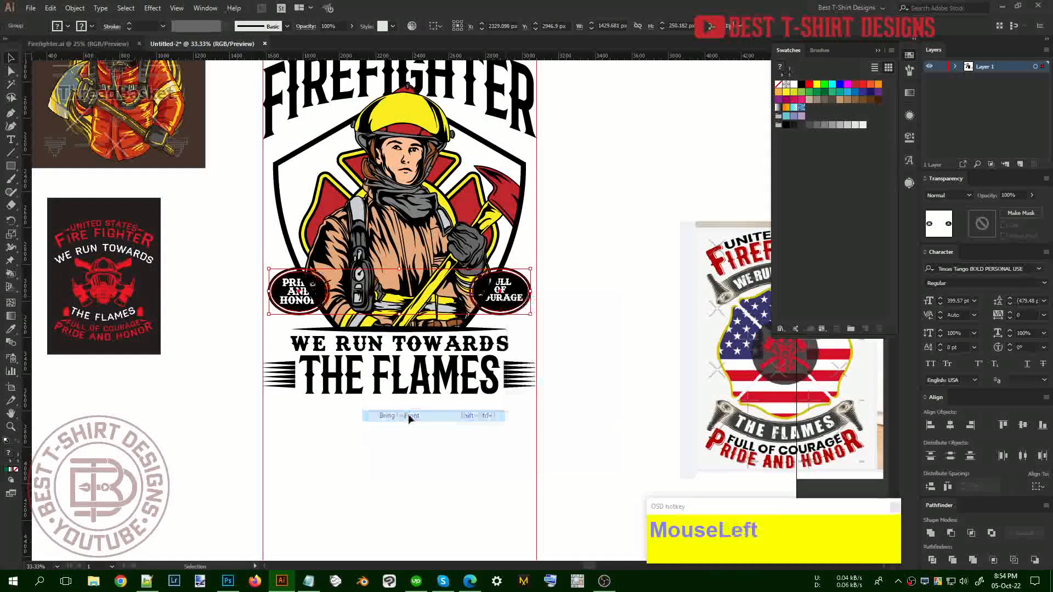
{"action": "left_click", "coordinate": [458, 440]}
Inside the badge group, select both black oval shapes with the Magic Wand
{"action": "scroll", "coordinate": [329, 291], "scroll_direction": "up", "scroll_amount": 2}
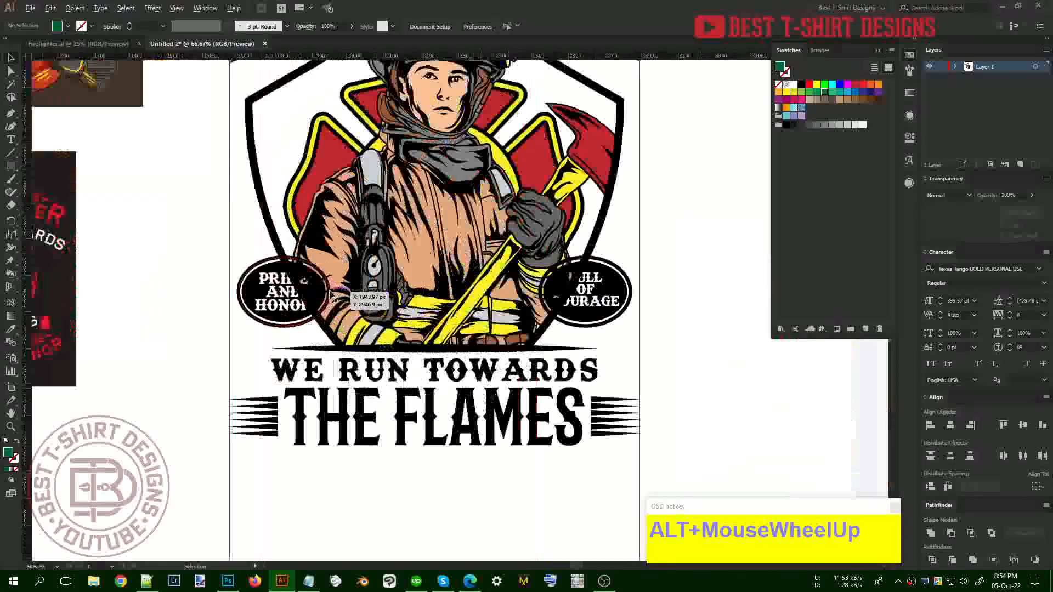
{"action": "left_click", "coordinate": [710, 325]}
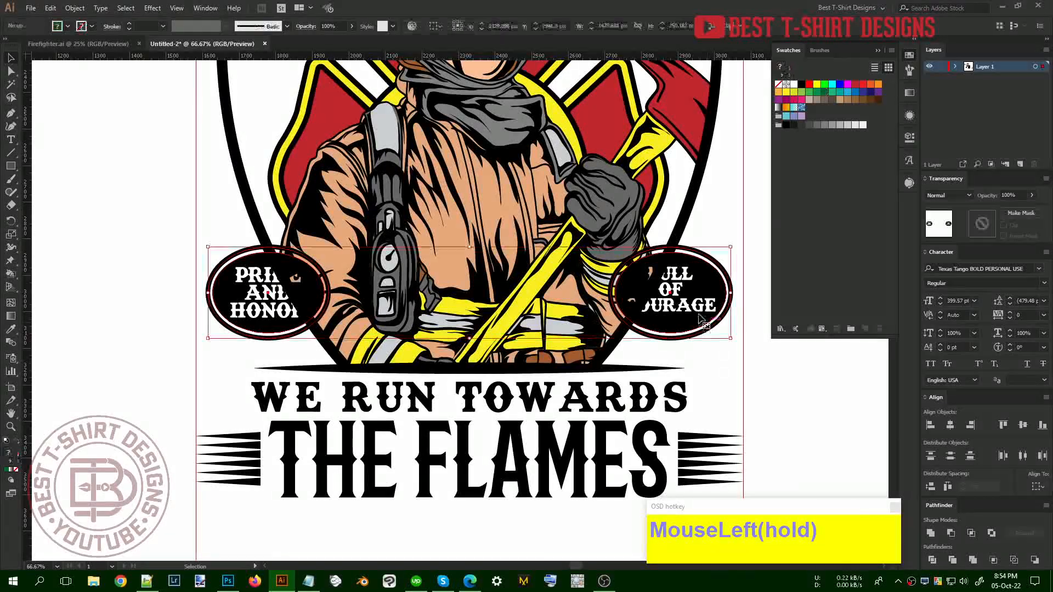
{"action": "double_click", "coordinate": [708, 300]}
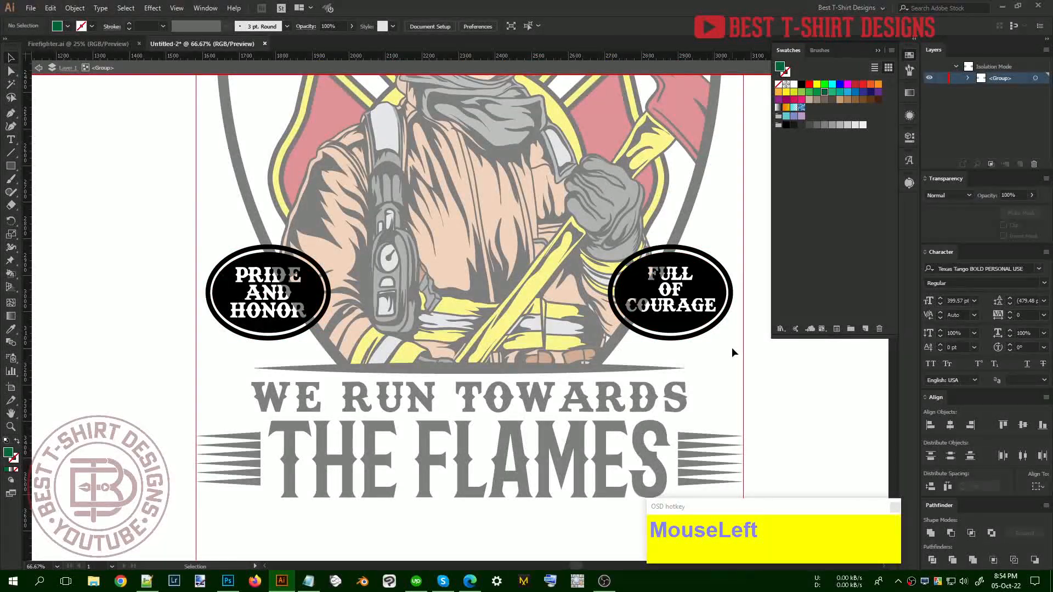
{"action": "key", "text": "y"}
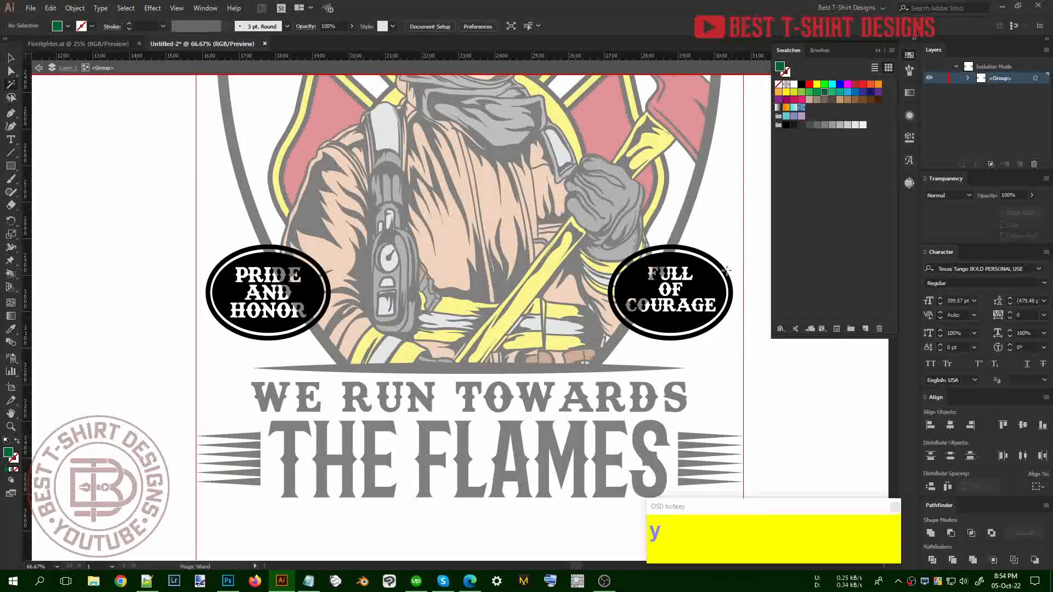
{"action": "left_click", "coordinate": [722, 269]}
{"action": "key", "text": "v"}
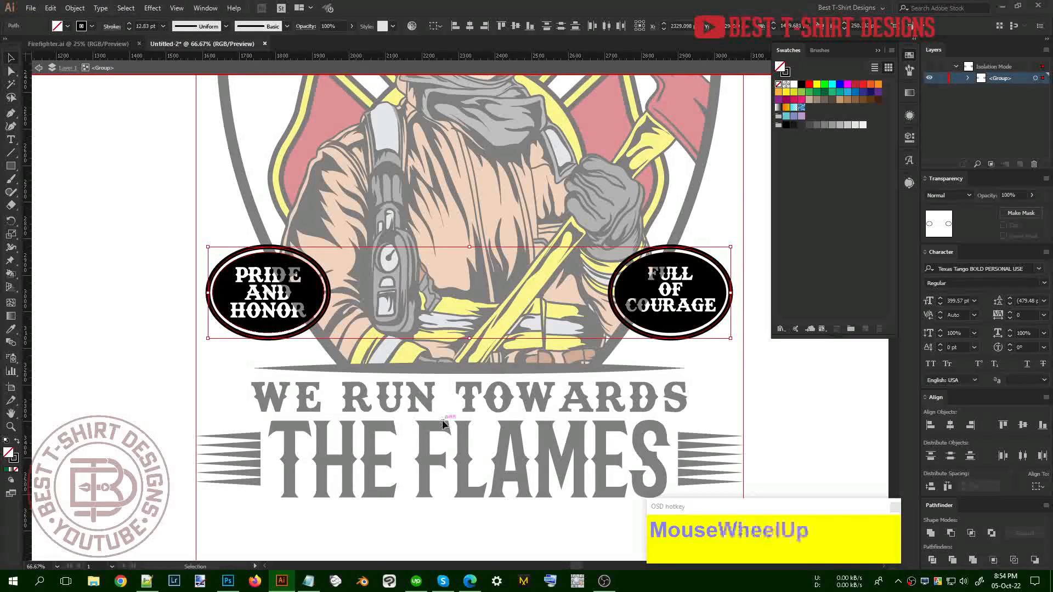
Paste the ovals in place inside the firefighter illustration's opacity mask
{"action": "scroll", "coordinate": [444, 423], "scroll_direction": "up", "scroll_amount": 5}
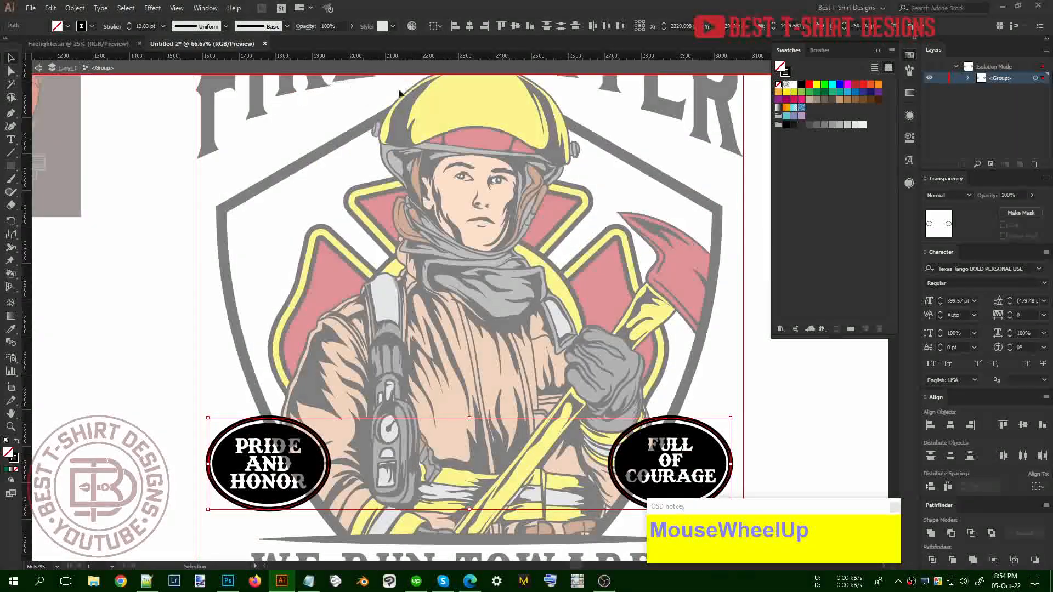
{"action": "scroll", "coordinate": [515, 357], "scroll_direction": "down", "scroll_amount": 2}
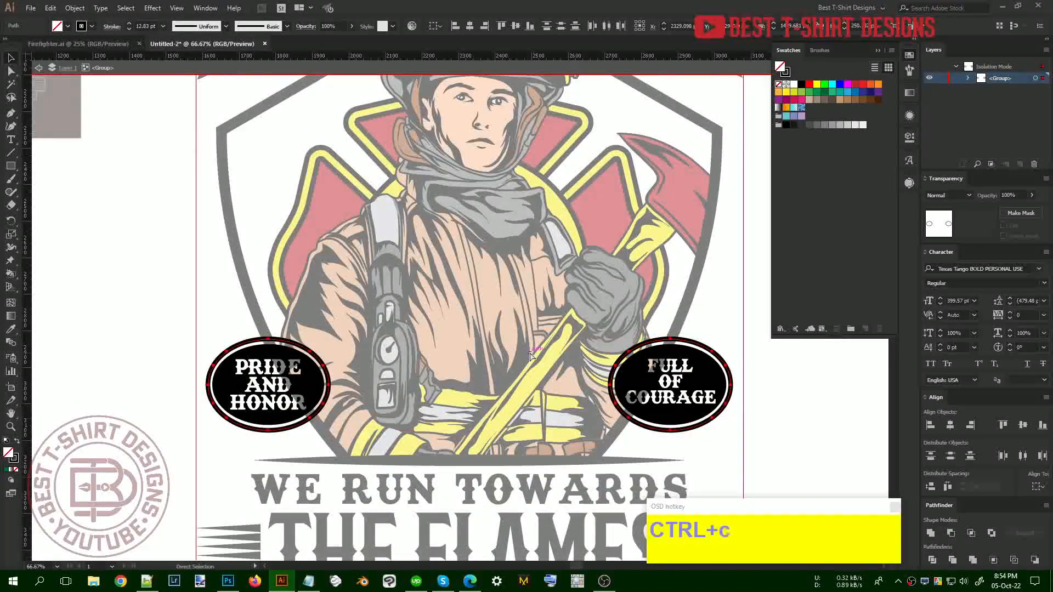
{"action": "double_click", "coordinate": [713, 439]}
{"action": "left_click", "coordinate": [570, 285]}
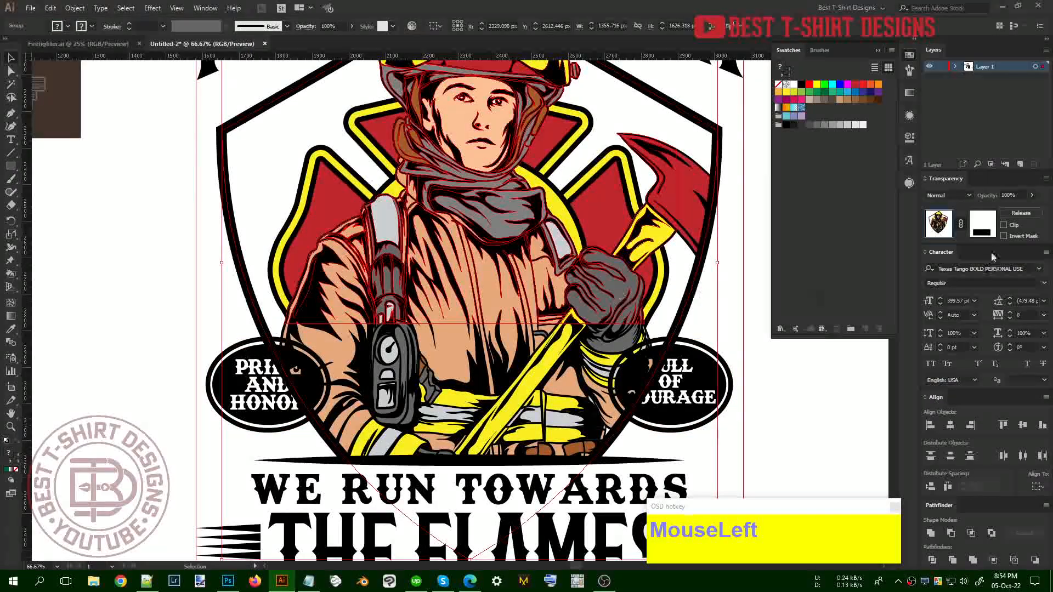
{"action": "left_click", "coordinate": [982, 223]}
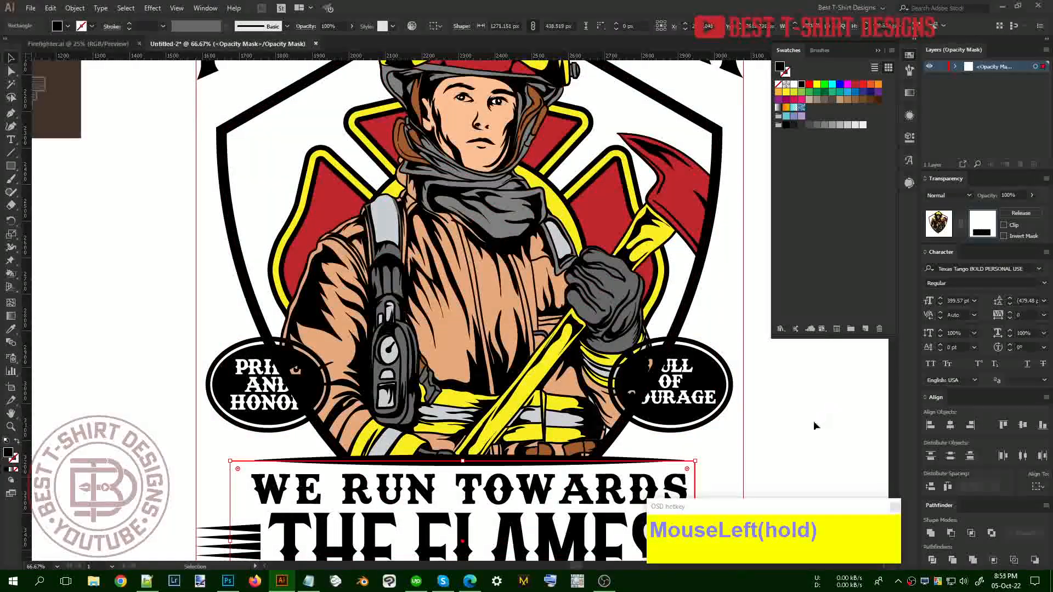
{"action": "key", "text": "ctrl+f"}
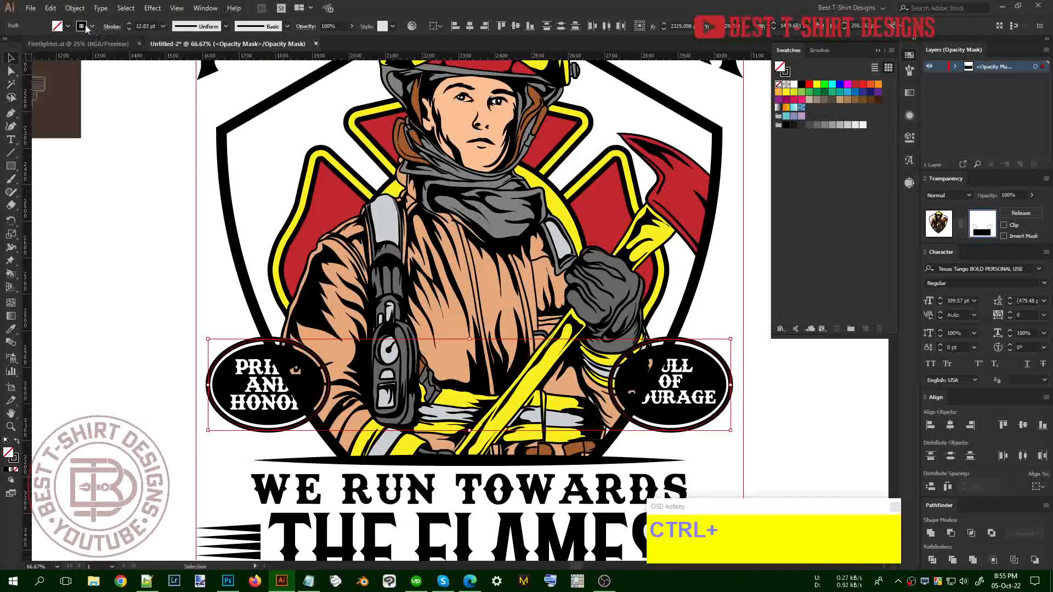
Swap fill and stroke in the mask so the full badge text shows, then select both badges
{"action": "key", "text": "shift+x"}
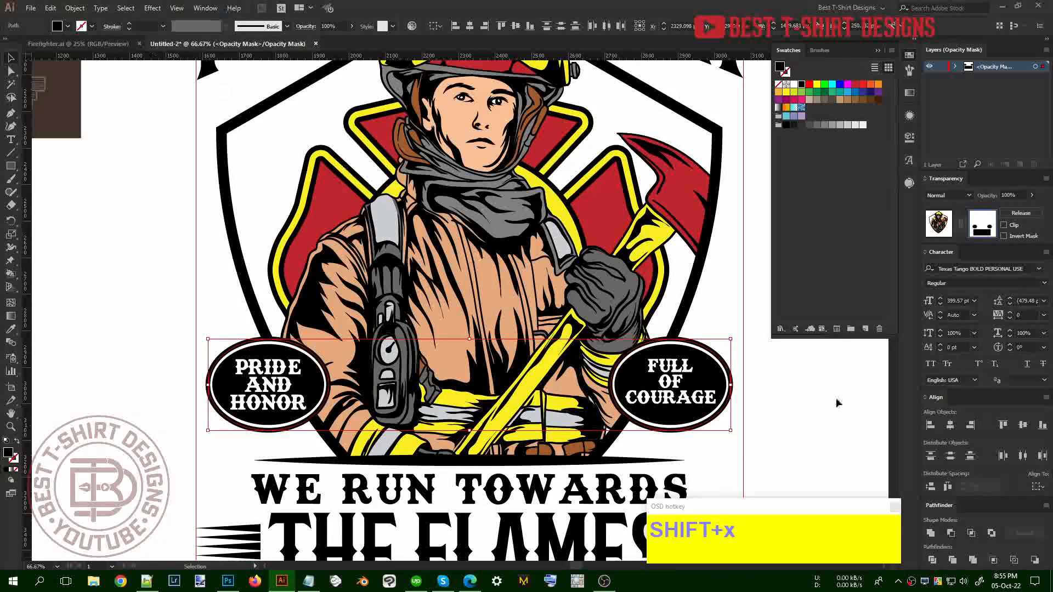
{"action": "left_click", "coordinate": [808, 391]}
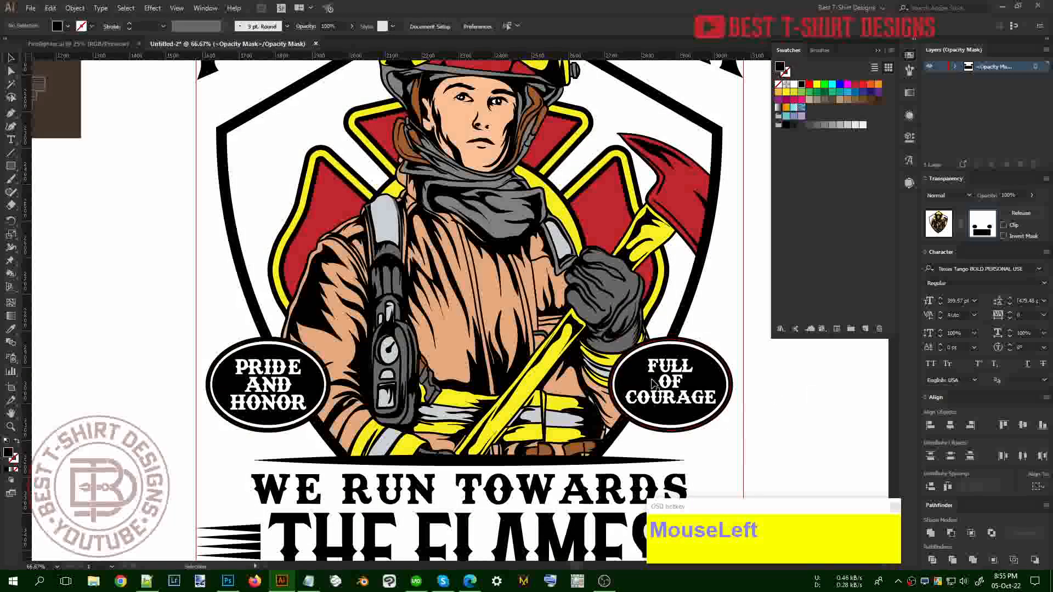
{"action": "left_click", "coordinate": [428, 378]}
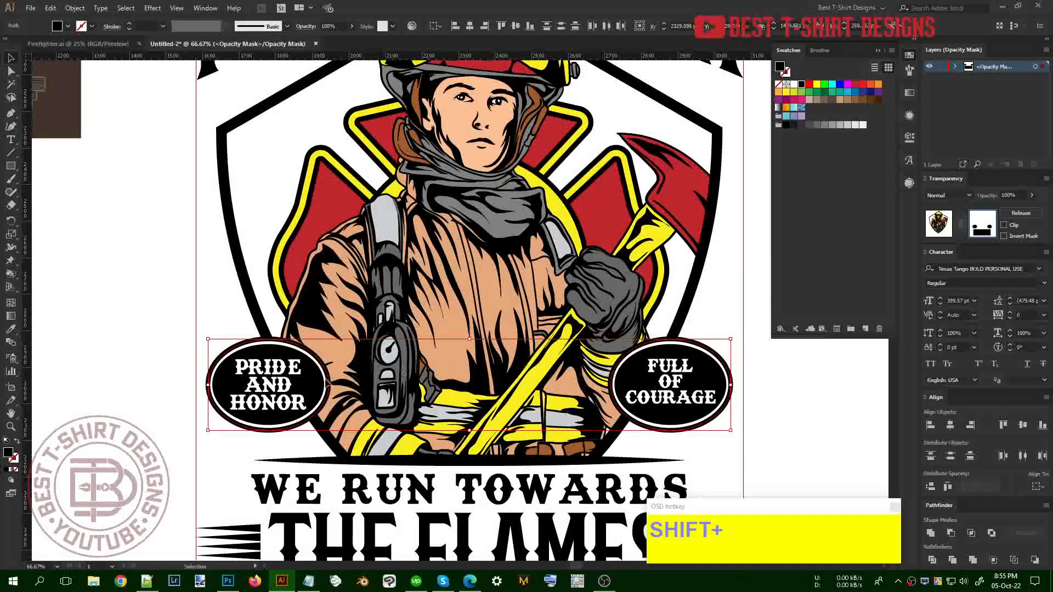
{"action": "scroll", "coordinate": [753, 437], "scroll_direction": "down", "scroll_amount": 2}
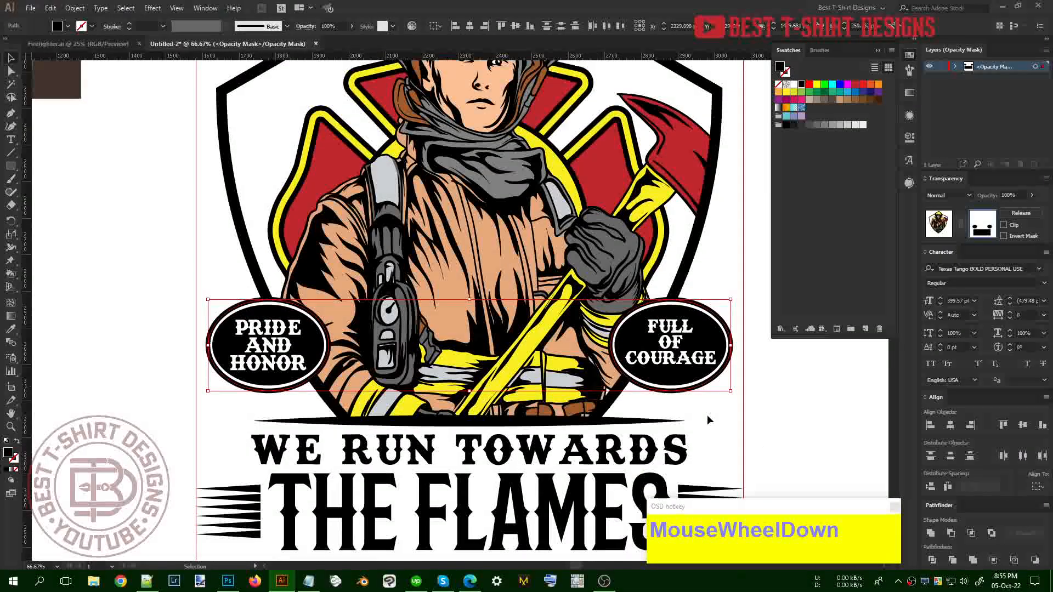
Surround both oval badges with a 17 px offset path
{"action": "key", "text": "ctrl+alt+f"}
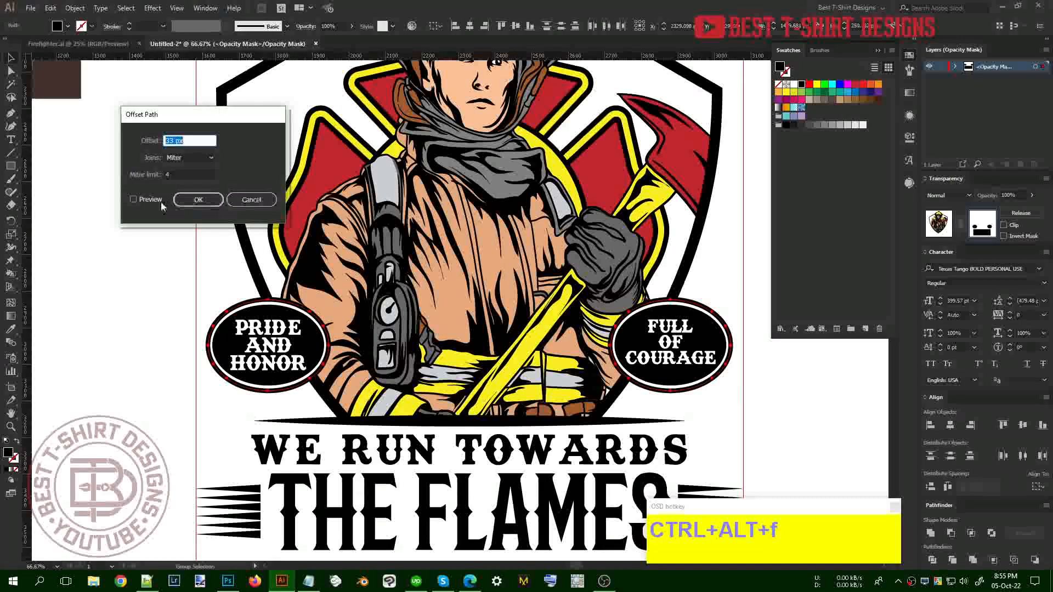
{"action": "left_click", "coordinate": [146, 201]}
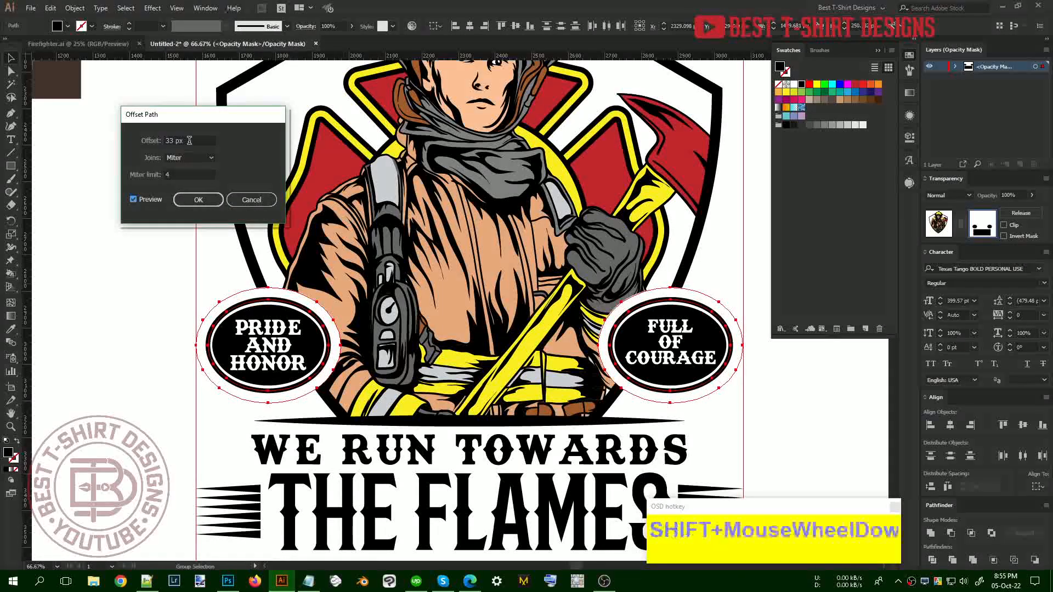
{"action": "scroll", "coordinate": [189, 140], "scroll_direction": "down", "scroll_amount": 3}
{"action": "scroll", "coordinate": [189, 141], "scroll_direction": "down", "scroll_amount": 5}
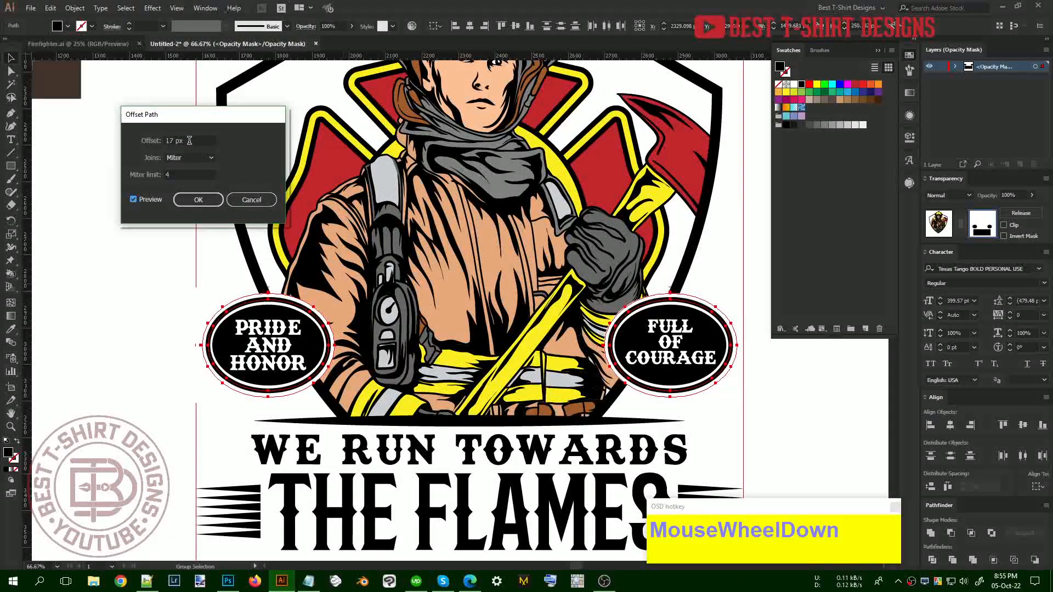
{"action": "left_click", "coordinate": [198, 199]}
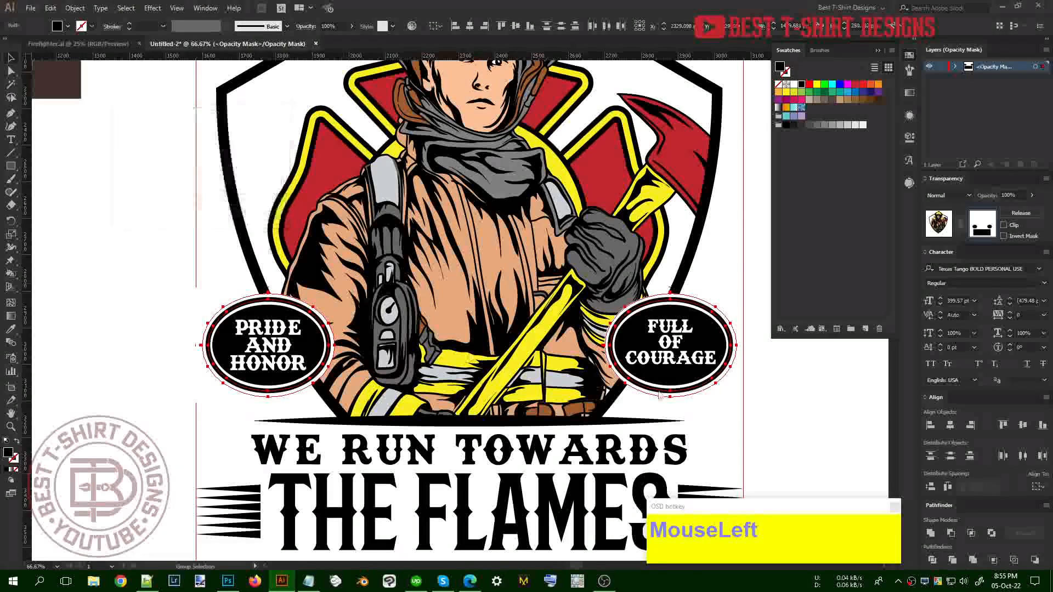
{"action": "key", "text": "v"}
{"action": "left_click", "coordinate": [787, 402]}
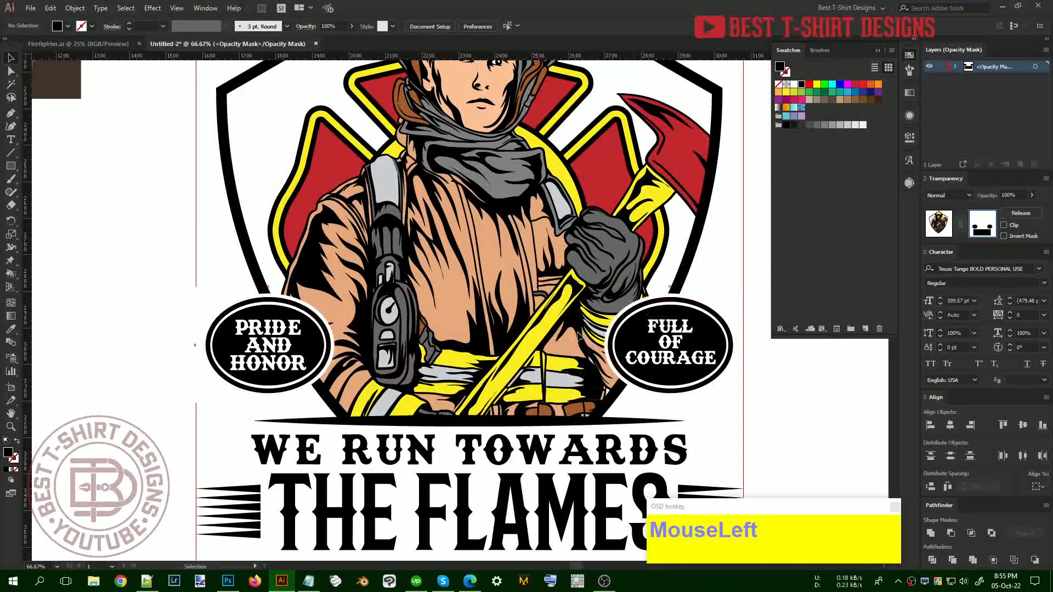
{"action": "scroll", "coordinate": [359, 372], "scroll_direction": "down", "scroll_amount": 1}
Leave the opacity mask and narrow the WE RUN TOWARDS line from its centre
{"action": "left_click", "coordinate": [908, 246]}
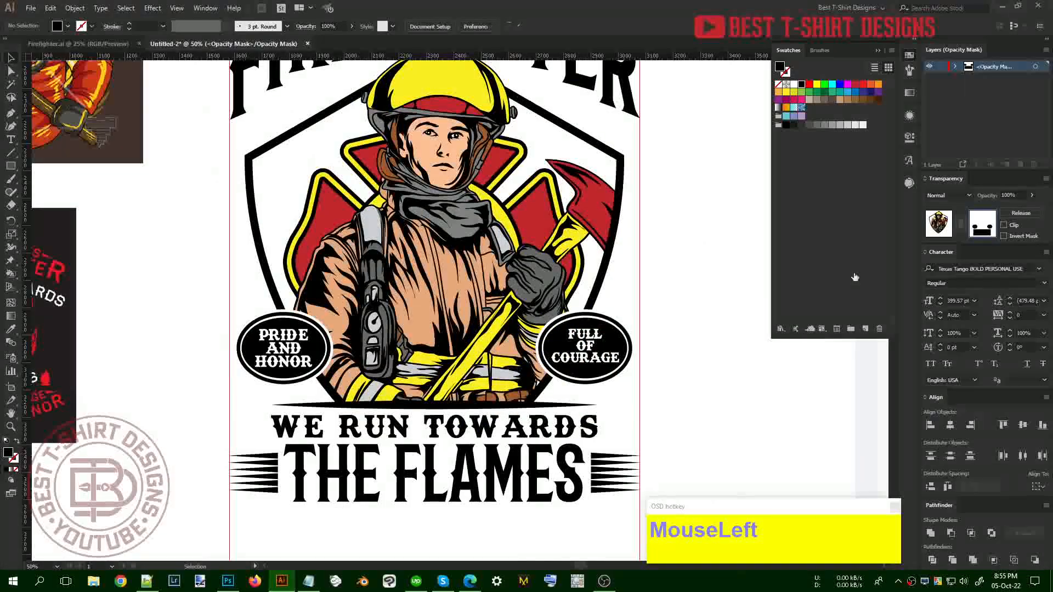
{"action": "scroll", "coordinate": [416, 414], "scroll_direction": "down", "scroll_amount": 1}
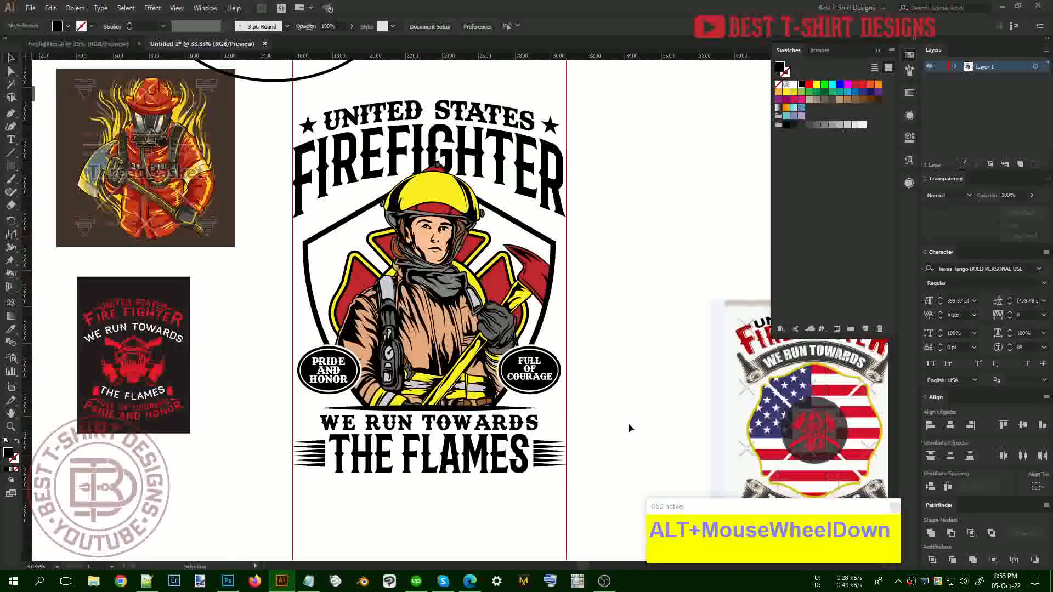
{"action": "scroll", "coordinate": [628, 428], "scroll_direction": "up", "scroll_amount": 1}
{"action": "left_click", "coordinate": [628, 427]}
{"action": "left_click", "coordinate": [535, 461]}
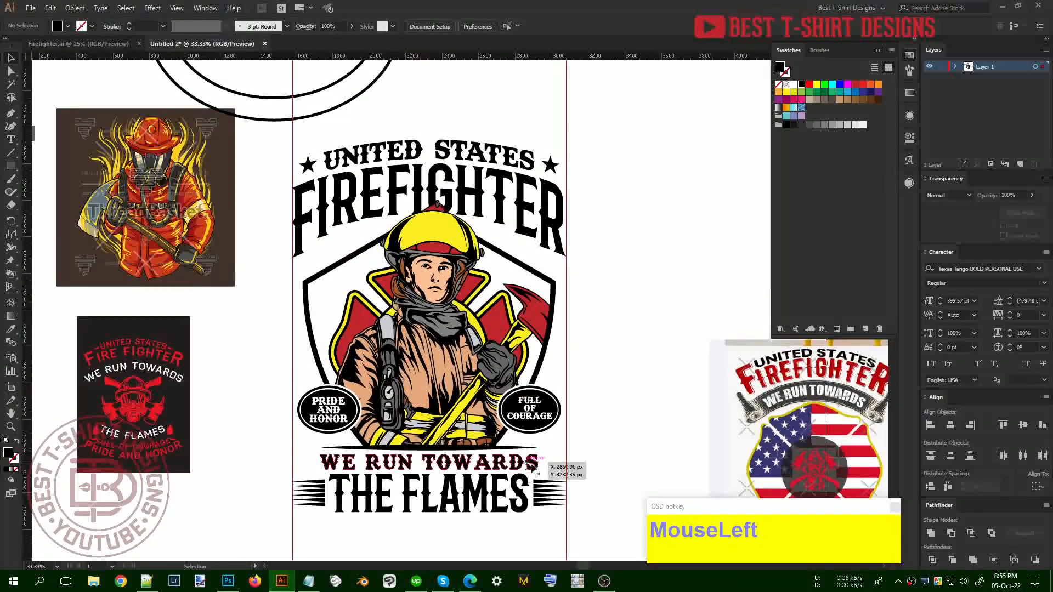
{"action": "scroll", "coordinate": [453, 491], "scroll_direction": "up", "scroll_amount": 2}
{"action": "left_click", "coordinate": [706, 447]}
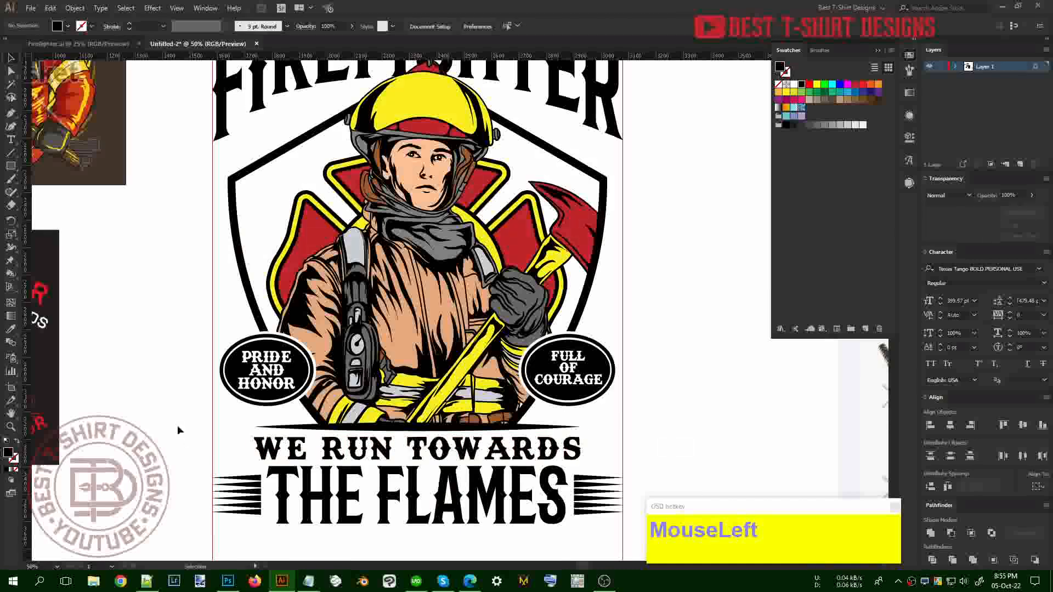
{"action": "scroll", "coordinate": [208, 456], "scroll_direction": "up", "scroll_amount": 1}
{"action": "left_click", "coordinate": [530, 457]}
{"action": "left_click_drag", "start_coordinate": [715, 449], "coordinate": [736, 446]}
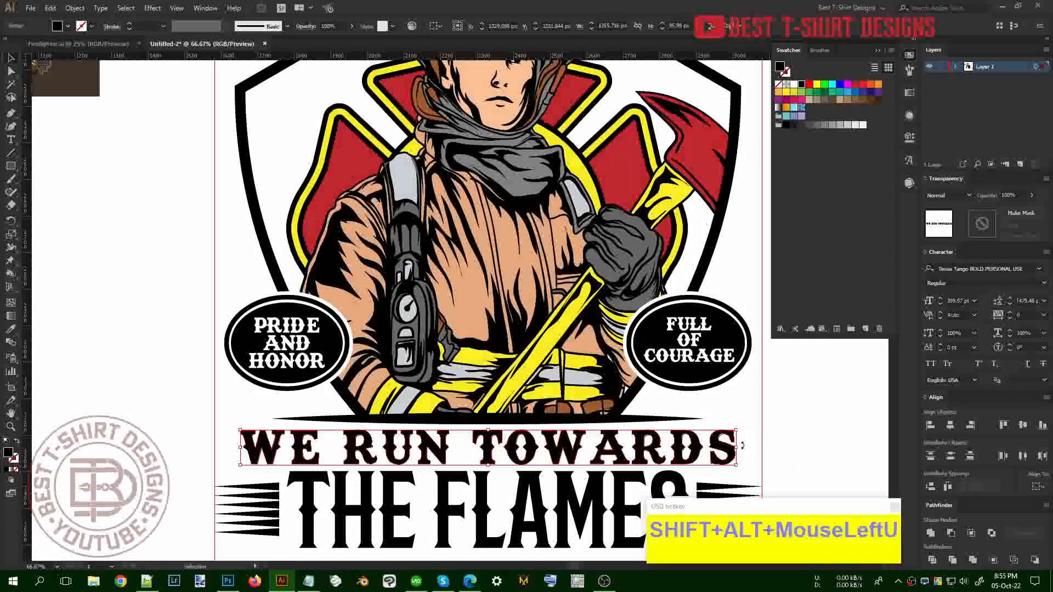
{"action": "left_click_drag", "start_coordinate": [736, 448], "coordinate": [720, 449]}
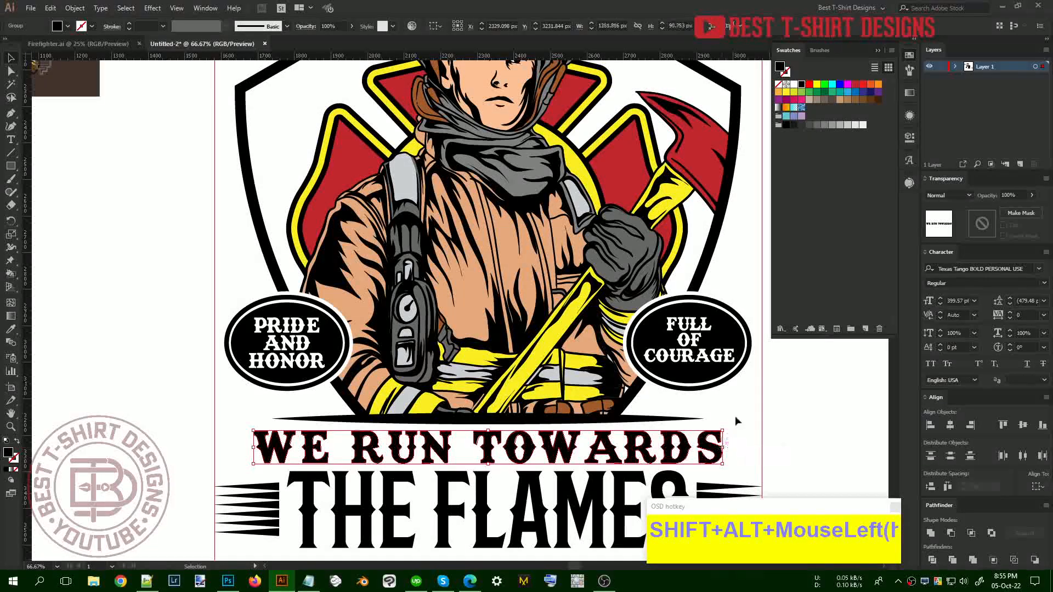
{"action": "scroll", "coordinate": [735, 416], "scroll_direction": "down", "scroll_amount": 1}
{"action": "left_click", "coordinate": [735, 416]}
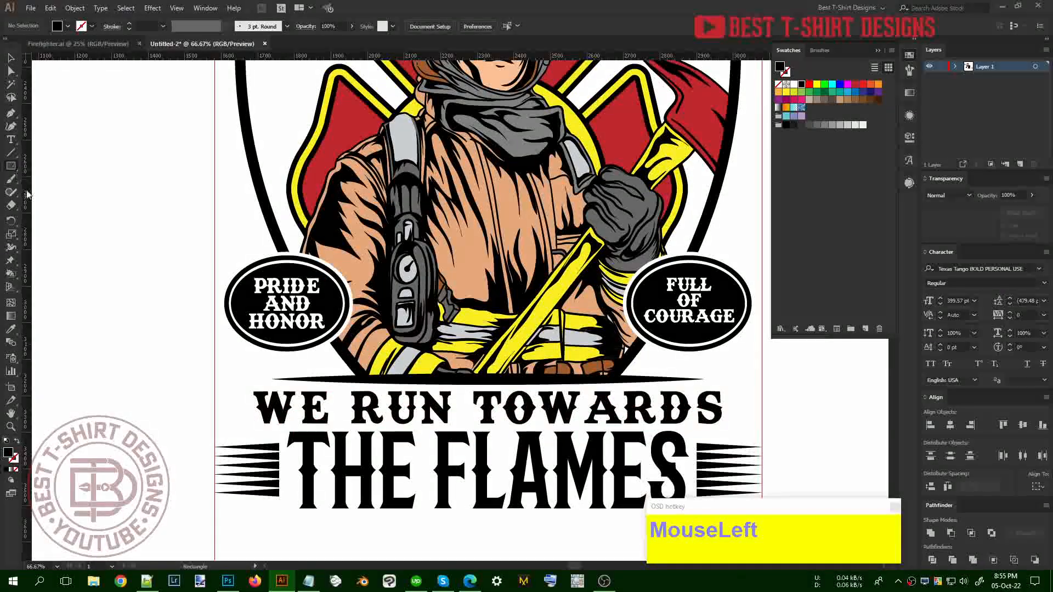
Draw stars beside WE RUN TOWARDS, space them evenly from the text, and group them
{"action": "left_click_drag", "start_coordinate": [11, 165], "coordinate": [49, 217]}
{"action": "left_click_drag", "start_coordinate": [230, 407], "coordinate": [745, 411]}
{"action": "key", "text": "shift+Right"}
{"action": "left_click", "coordinate": [246, 410], "text": "shift"}
{"action": "left_click", "coordinate": [236, 408], "text": "shift"}
{"action": "left_click", "coordinate": [439, 415]}
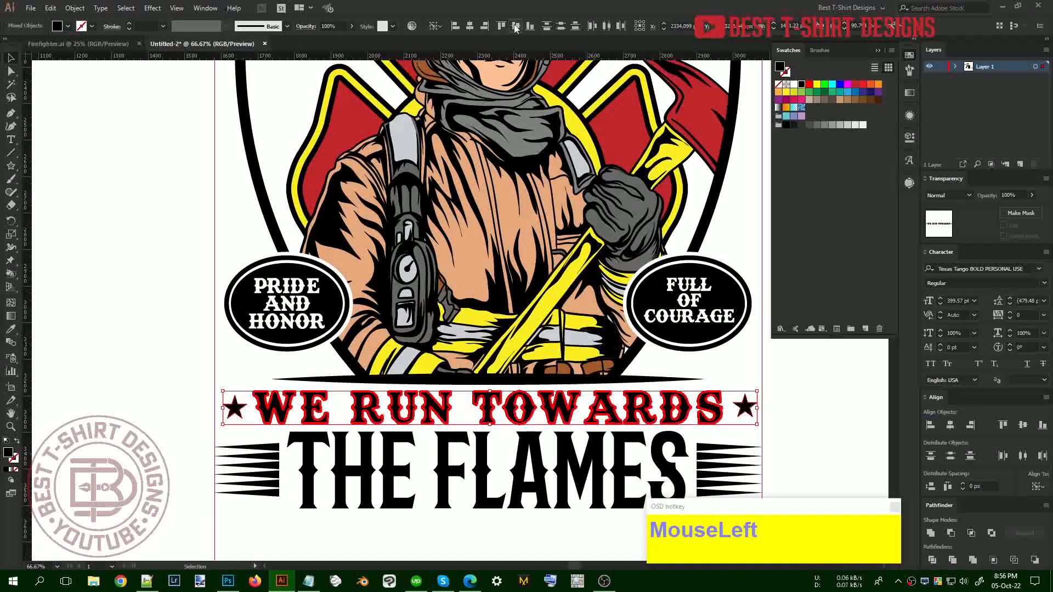
{"action": "left_click", "coordinate": [572, 406]}
{"action": "key", "text": "ctrl+g"}
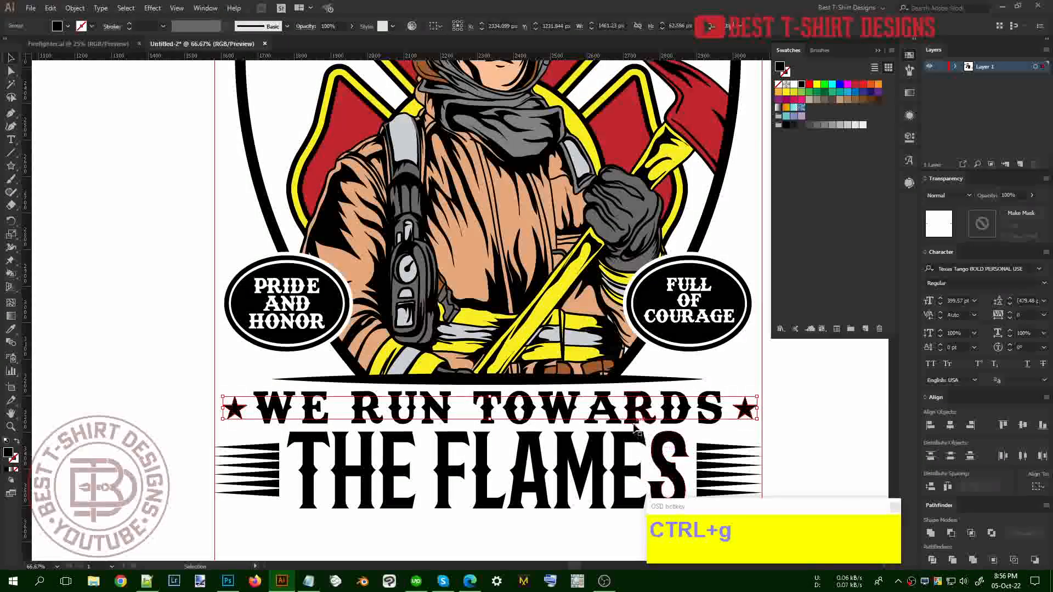
Centre the grouped star line horizontally on the design
{"action": "left_click", "coordinate": [641, 408], "text": "shift"}
{"action": "left_click", "coordinate": [641, 409]}
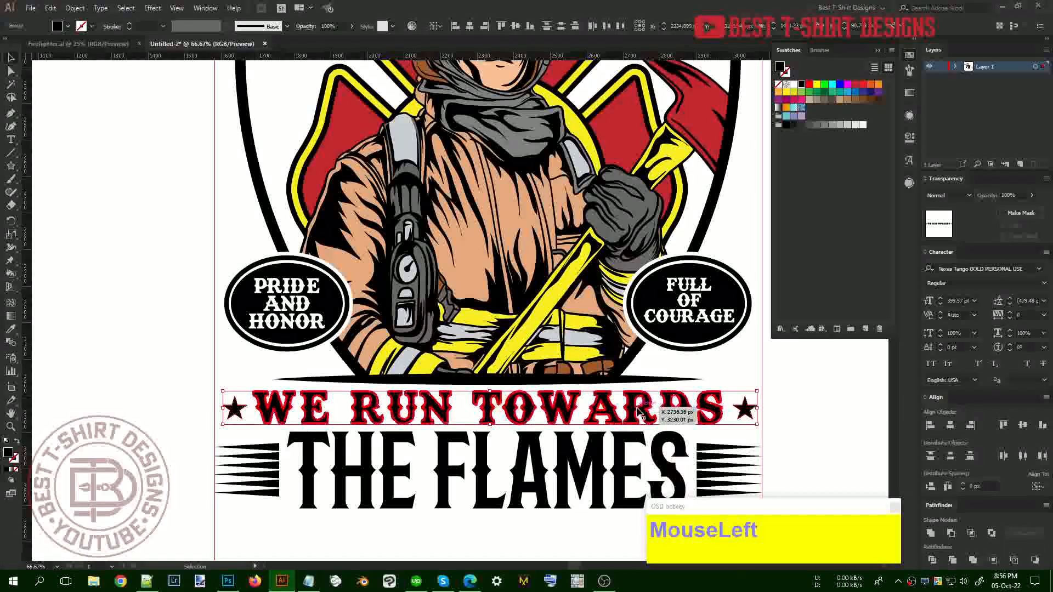
{"action": "left_click", "coordinate": [465, 29]}
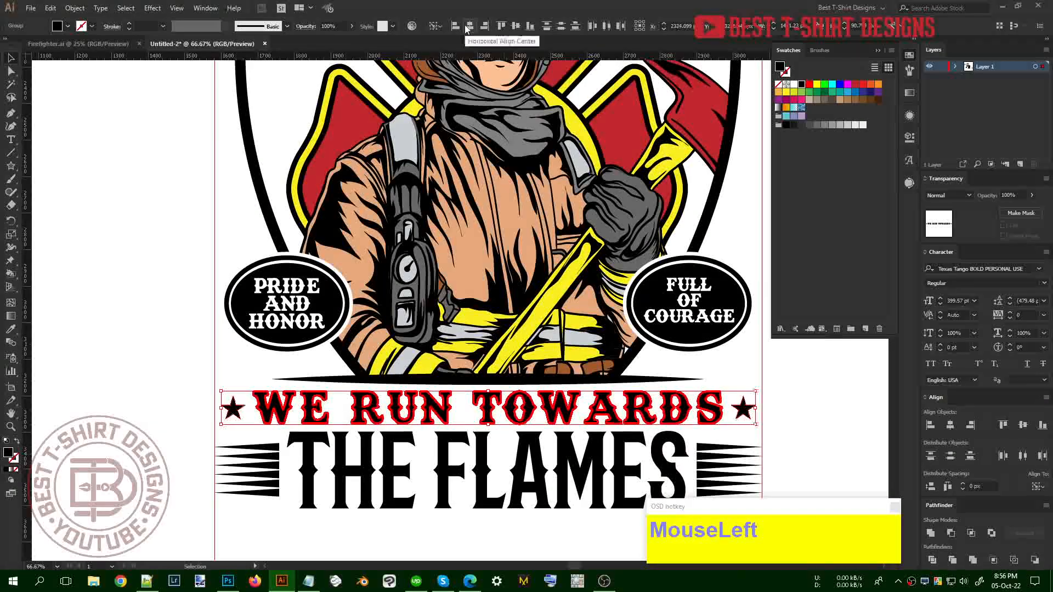
{"action": "left_click", "coordinate": [274, 362]}
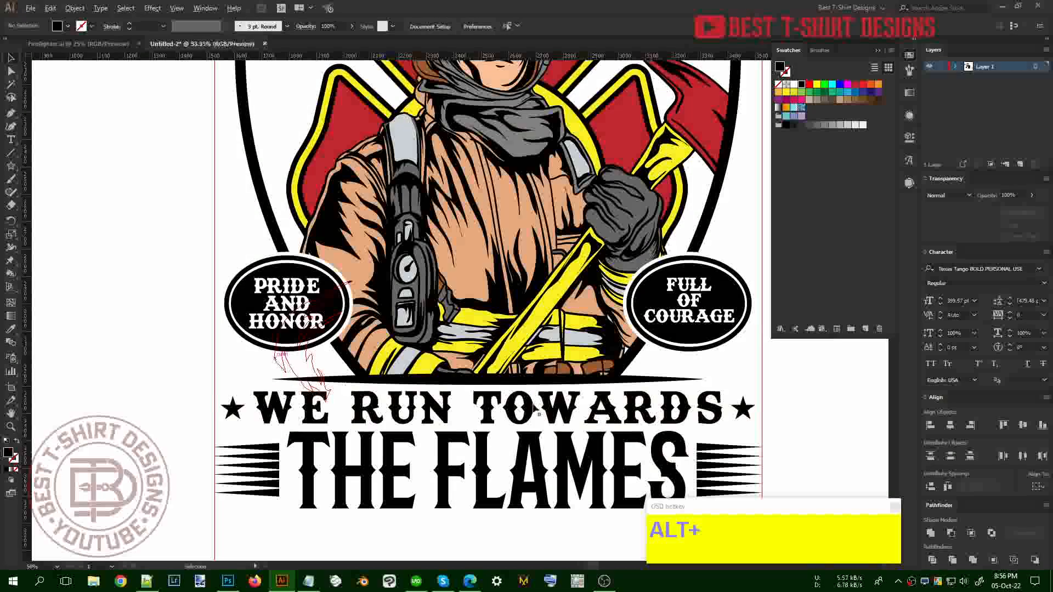
{"action": "scroll", "coordinate": [424, 384], "scroll_direction": "down", "scroll_amount": 2}
{"action": "scroll", "coordinate": [582, 382], "scroll_direction": "up", "scroll_amount": 2}
{"action": "scroll", "coordinate": [583, 387], "scroll_direction": "up", "scroll_amount": 1}
{"action": "left_click", "coordinate": [583, 387]}
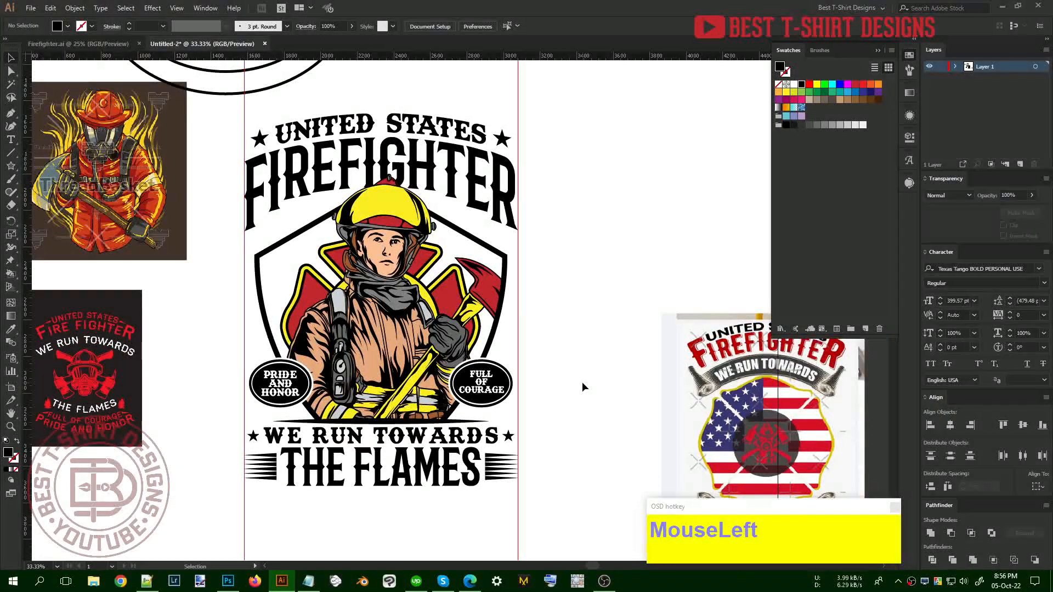
Zoom to 100% on the orange flaming firefighter reference and pan across it
{"action": "left_click_drag", "start_coordinate": [220, 318], "coordinate": [323, 350]}
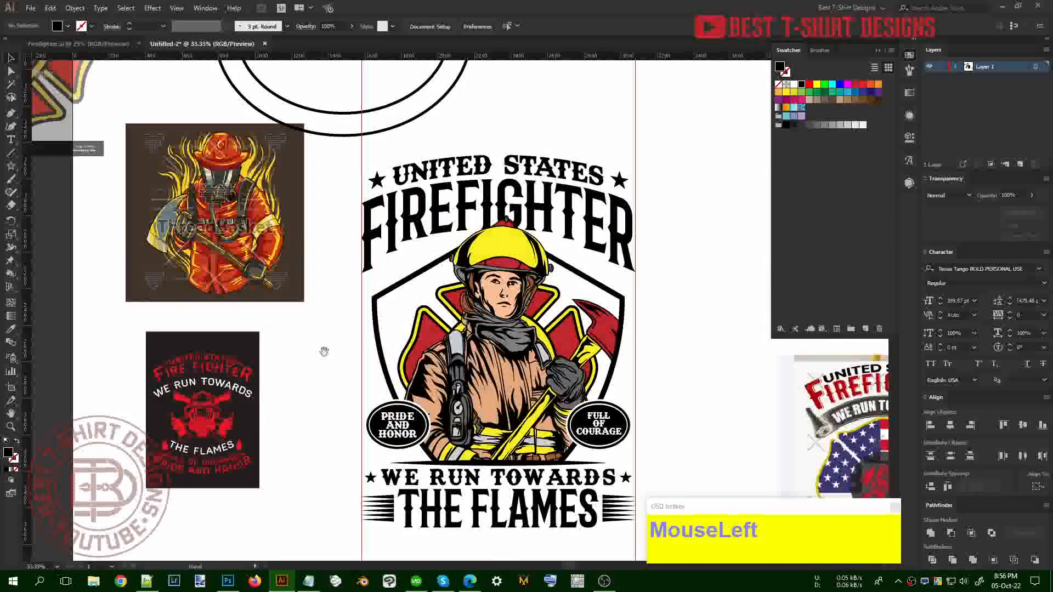
{"action": "scroll", "coordinate": [321, 349], "scroll_direction": "up", "scroll_amount": 5}
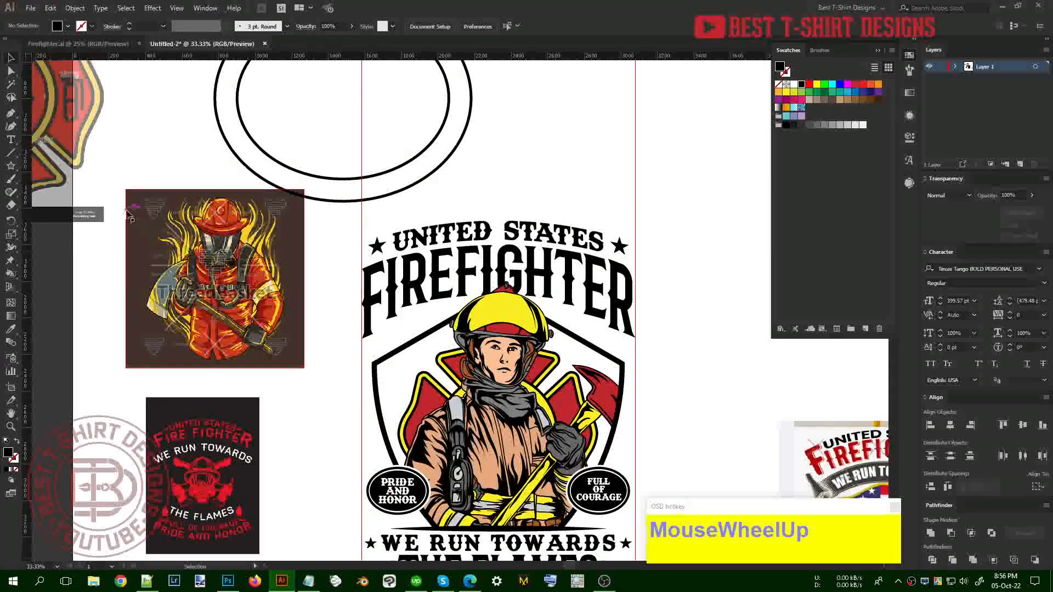
{"action": "scroll", "coordinate": [168, 267], "scroll_direction": "up", "scroll_amount": 2, "text": "alt"}
{"action": "scroll", "coordinate": [164, 248], "scroll_direction": "up", "scroll_amount": 1, "text": "alt"}
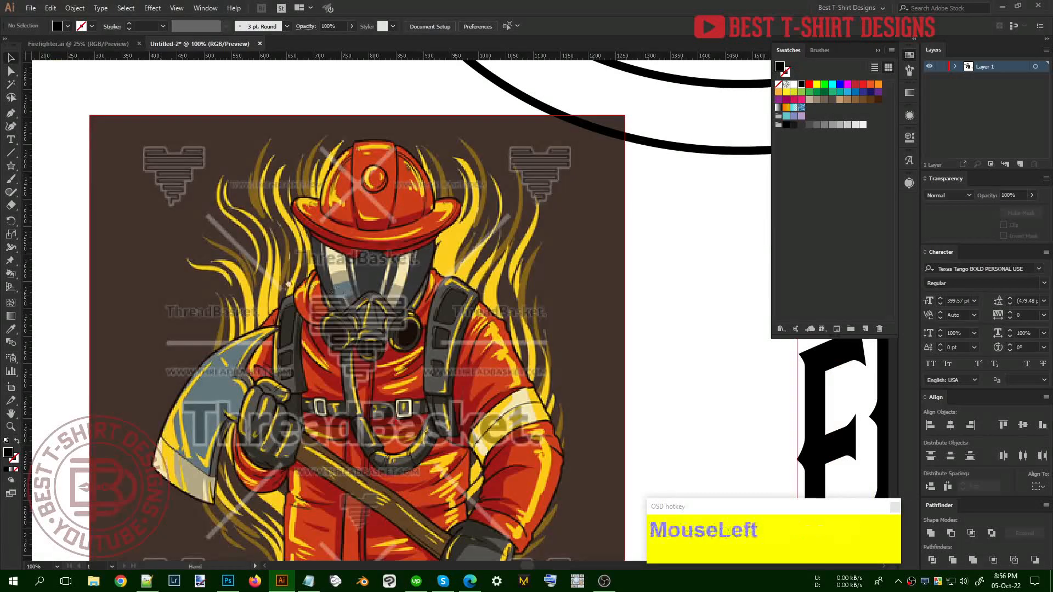
{"action": "left_click_drag", "start_coordinate": [494, 280], "coordinate": [409, 264]}
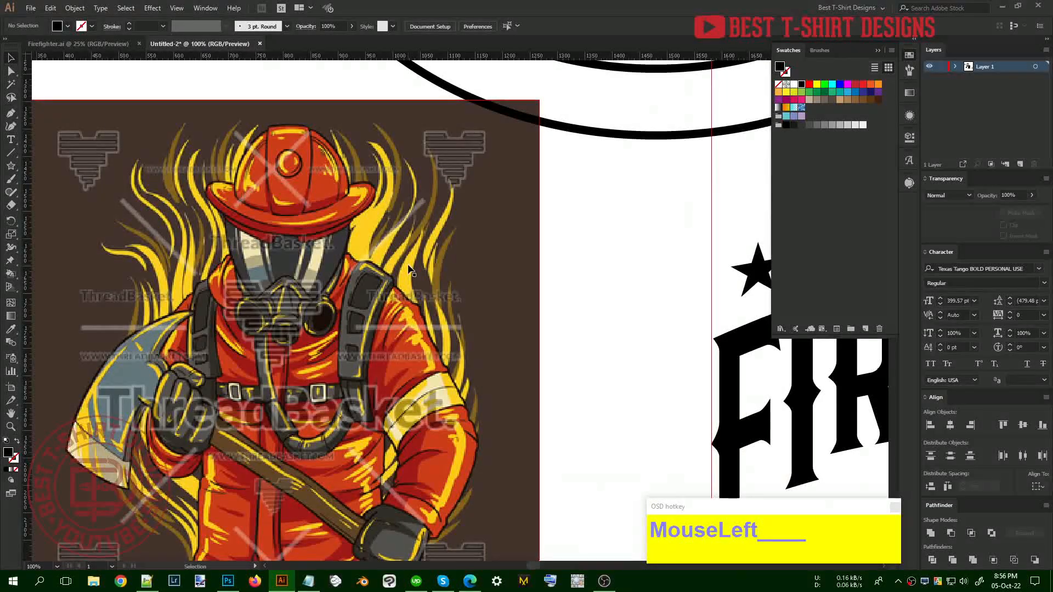
{"action": "key", "text": "p"}
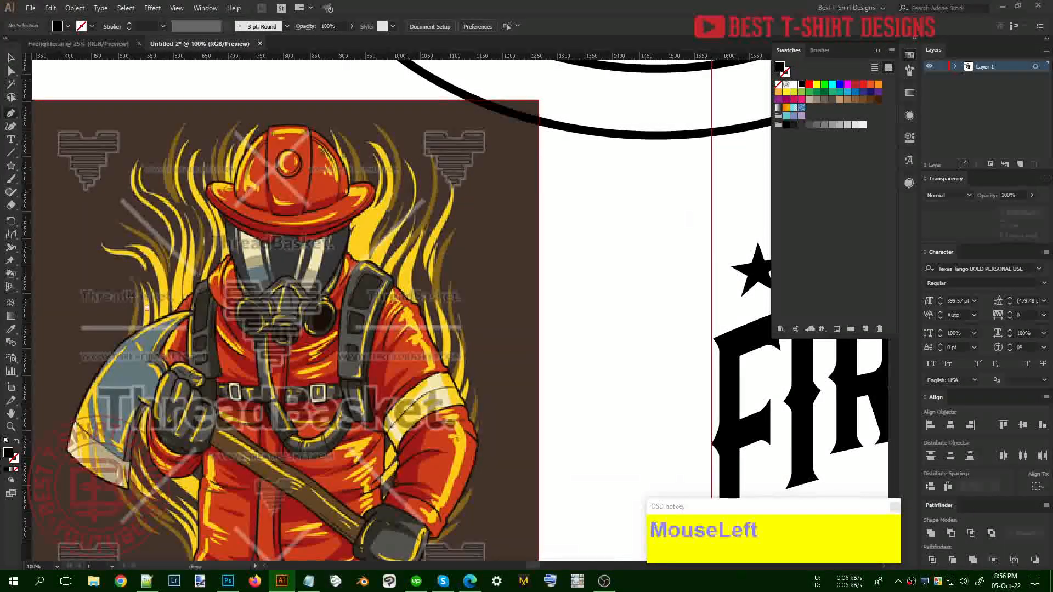
{"action": "left_click_drag", "start_coordinate": [133, 303], "coordinate": [267, 324]}
{"action": "scroll", "coordinate": [268, 324], "scroll_direction": "down", "scroll_amount": 3}
{"action": "scroll", "coordinate": [267, 324], "scroll_direction": "up", "scroll_amount": 2}
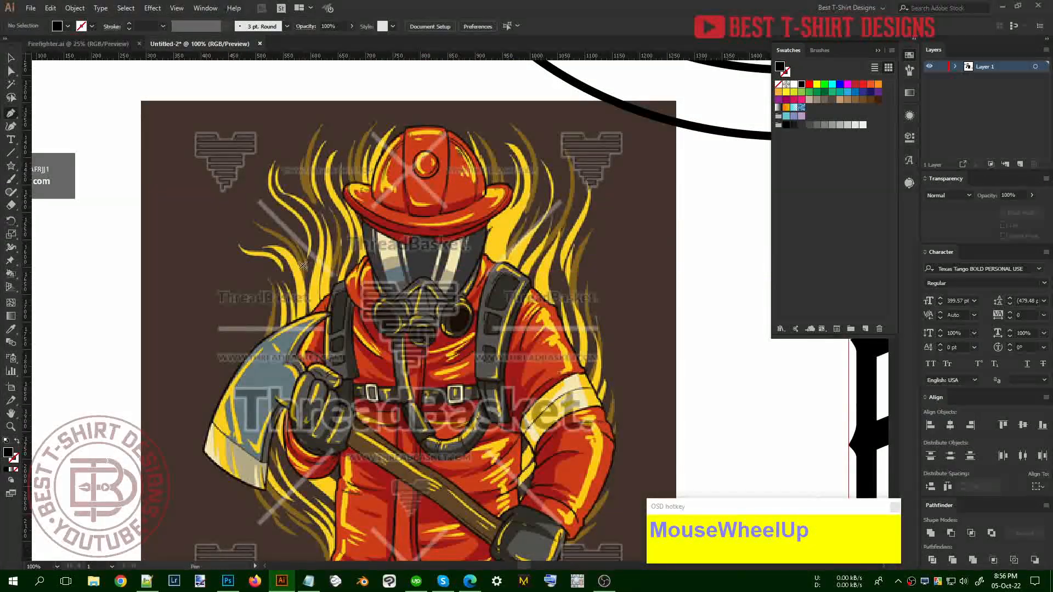
{"action": "left_click_drag", "start_coordinate": [165, 324], "coordinate": [395, 318]}
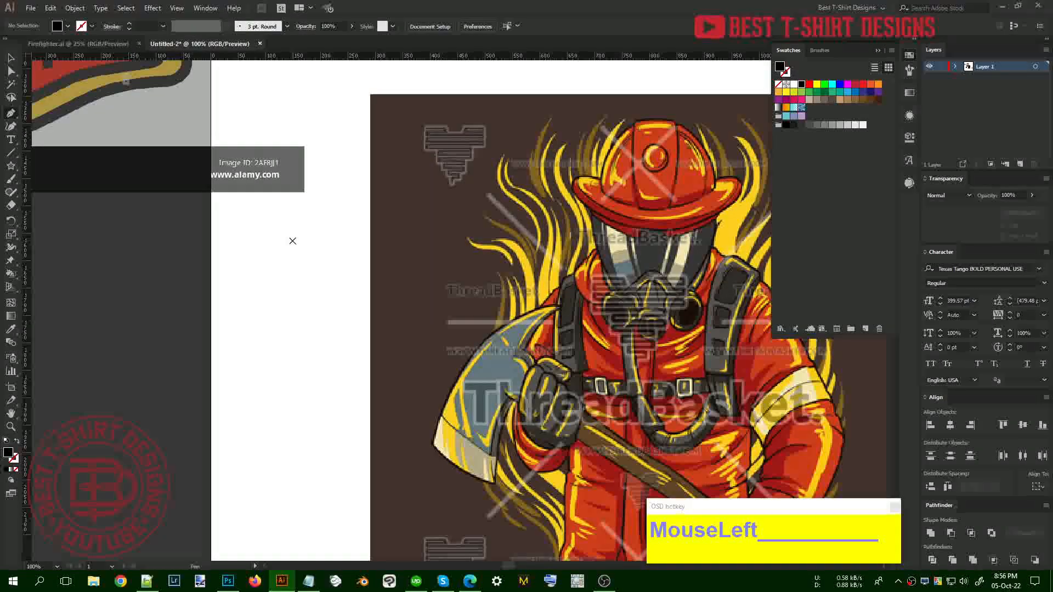
Draw a two-point vertical line with the Pen and rotate it horizontal
{"action": "key", "text": "v"}
{"action": "key", "text": "p"}
{"action": "left_click", "coordinate": [293, 242], "text": "shift"}
{"action": "left_click", "coordinate": [294, 356], "text": "shift"}
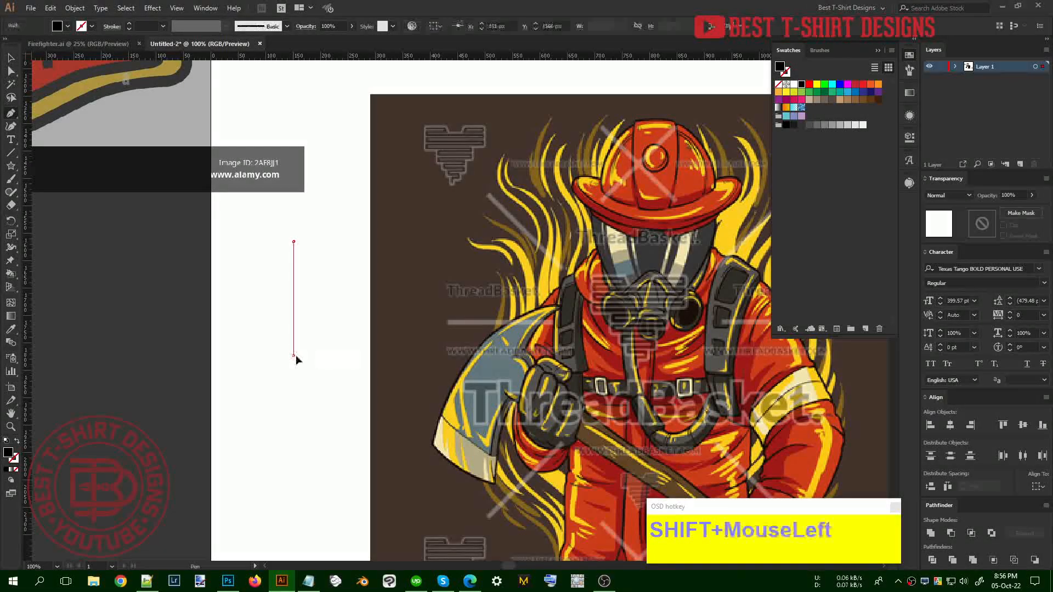
{"action": "key", "text": "v"}
{"action": "left_click_drag", "start_coordinate": [319, 302], "coordinate": [250, 271]}
{"action": "left_click_drag", "start_coordinate": [304, 231], "coordinate": [341, 310]}
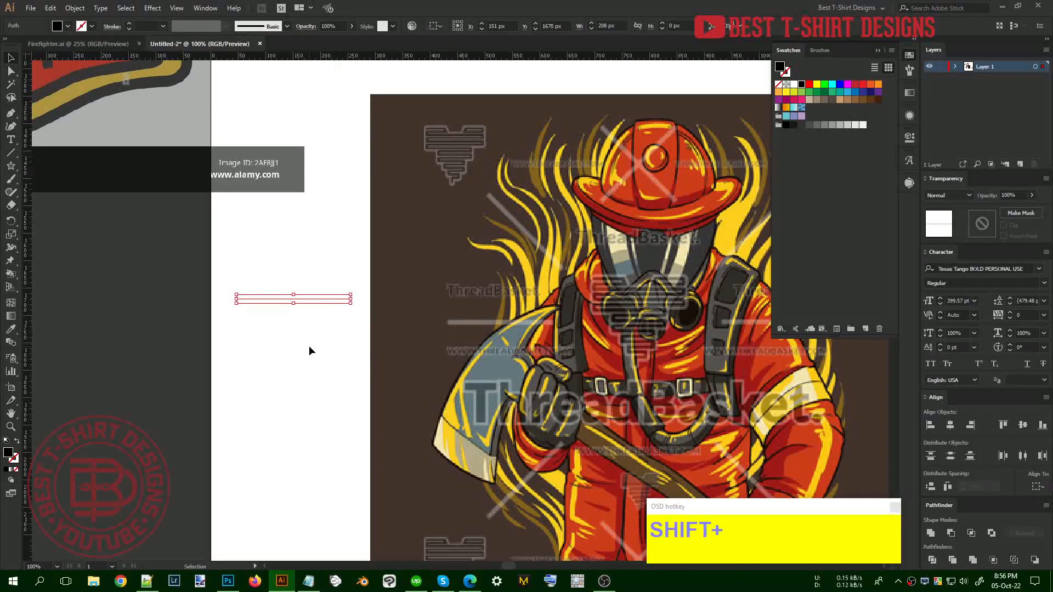
{"action": "key", "text": "Delete"}
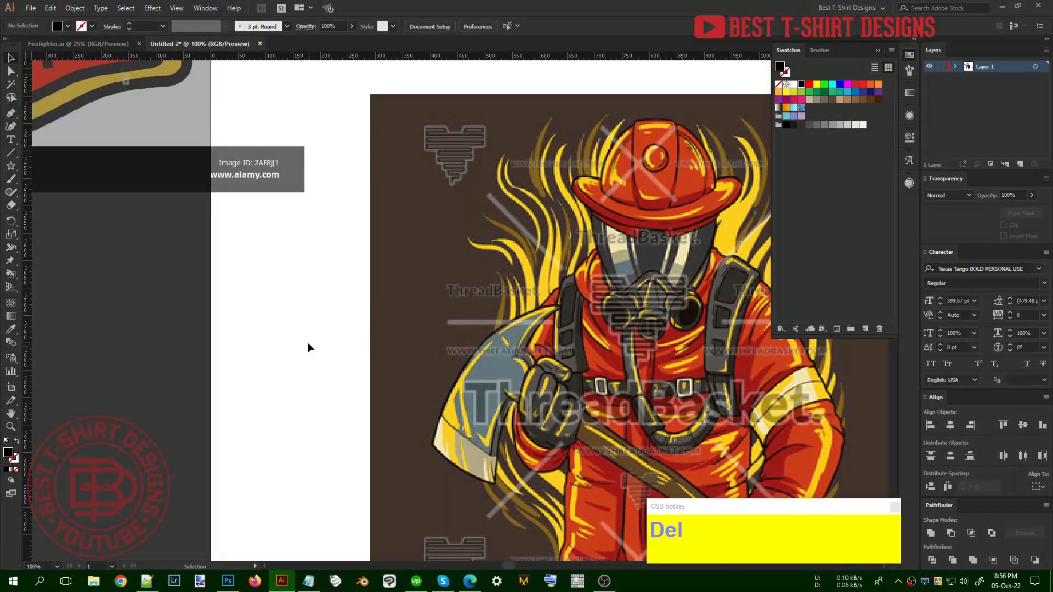
{"action": "key", "text": "ctrl+z"}
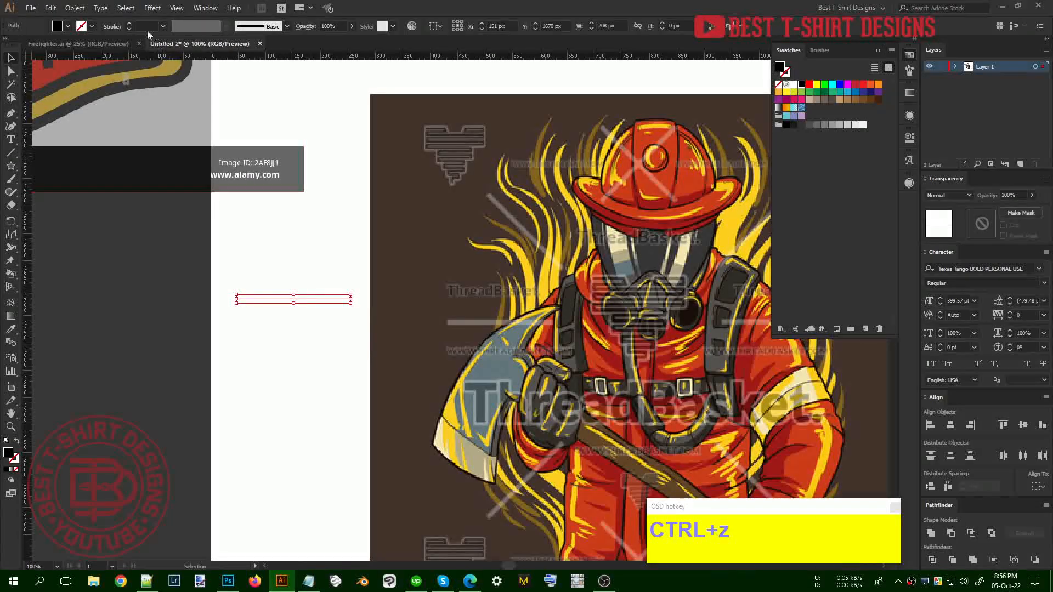
Make the line a black stroke with a wavy tapered width profile, rotate it, and outline it
{"action": "key", "text": "shift+x"}
{"action": "scroll", "coordinate": [144, 26], "scroll_direction": "up", "scroll_amount": 2}
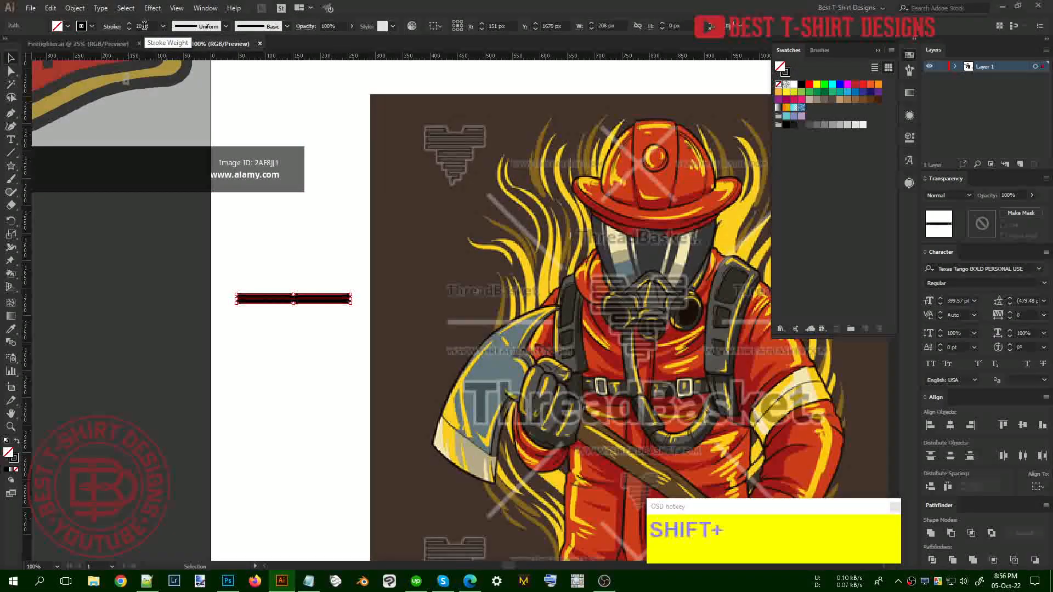
{"action": "left_click", "coordinate": [112, 27]}
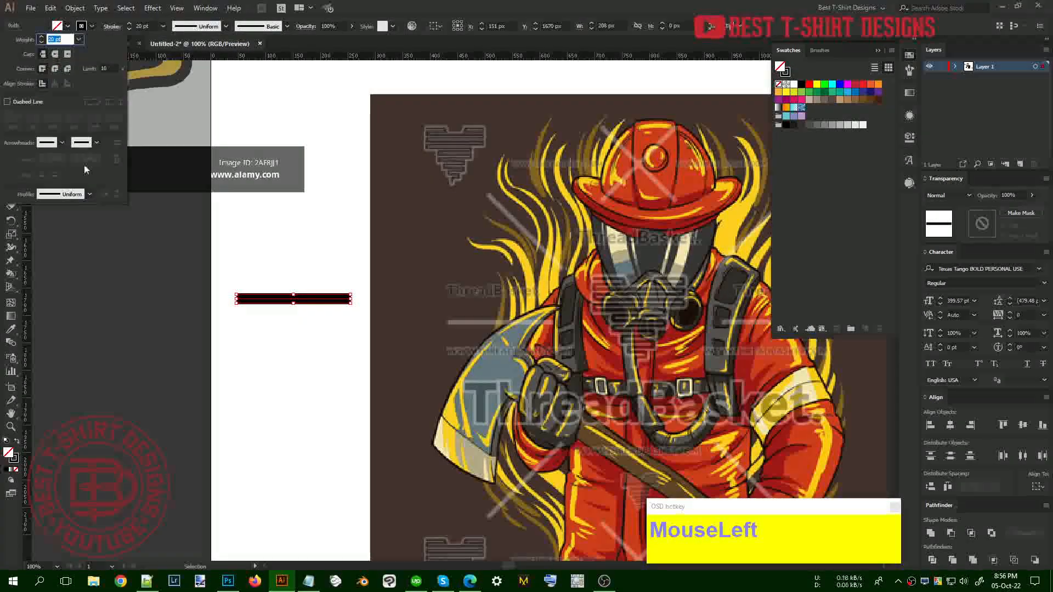
{"action": "left_click", "coordinate": [67, 195]}
{"action": "left_click", "coordinate": [62, 263]}
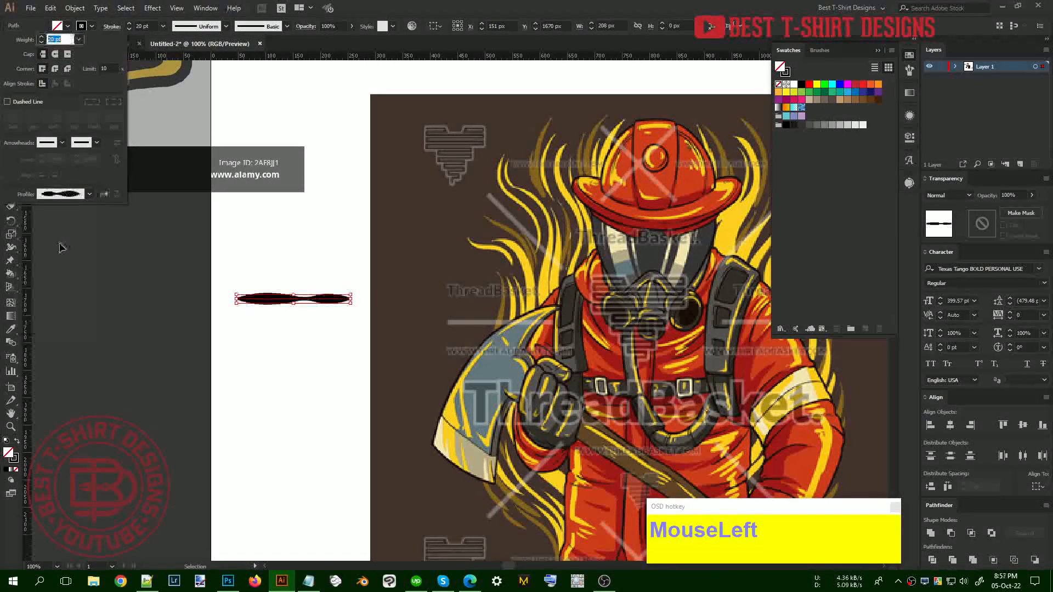
{"action": "scroll", "coordinate": [147, 25], "scroll_direction": "up", "scroll_amount": 1}
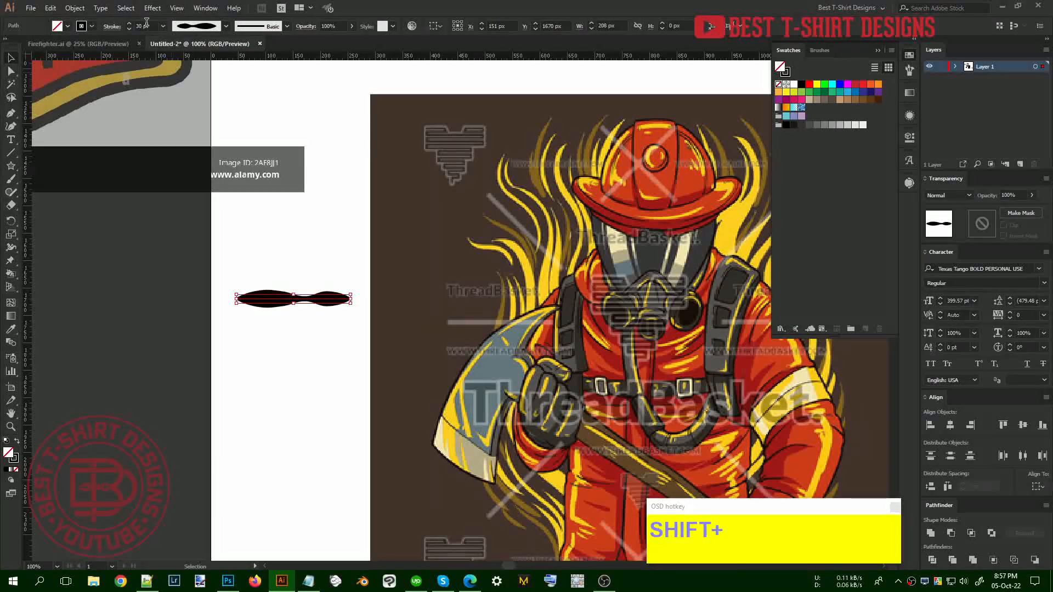
{"action": "left_click_drag", "start_coordinate": [354, 300], "coordinate": [248, 311]}
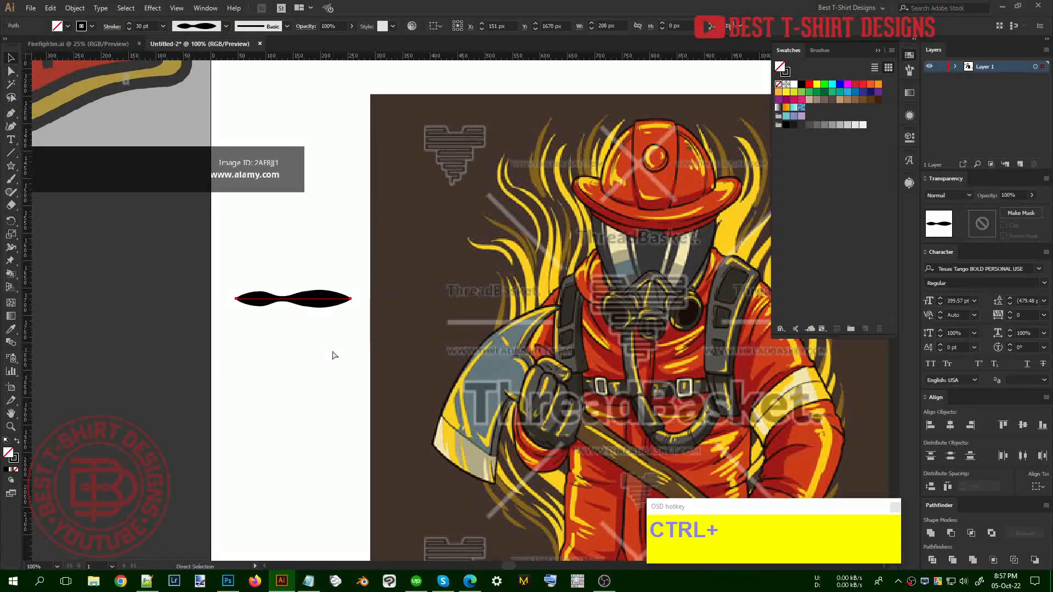
{"action": "key", "text": "ctrl+2"}
{"action": "left_click", "coordinate": [328, 331]}
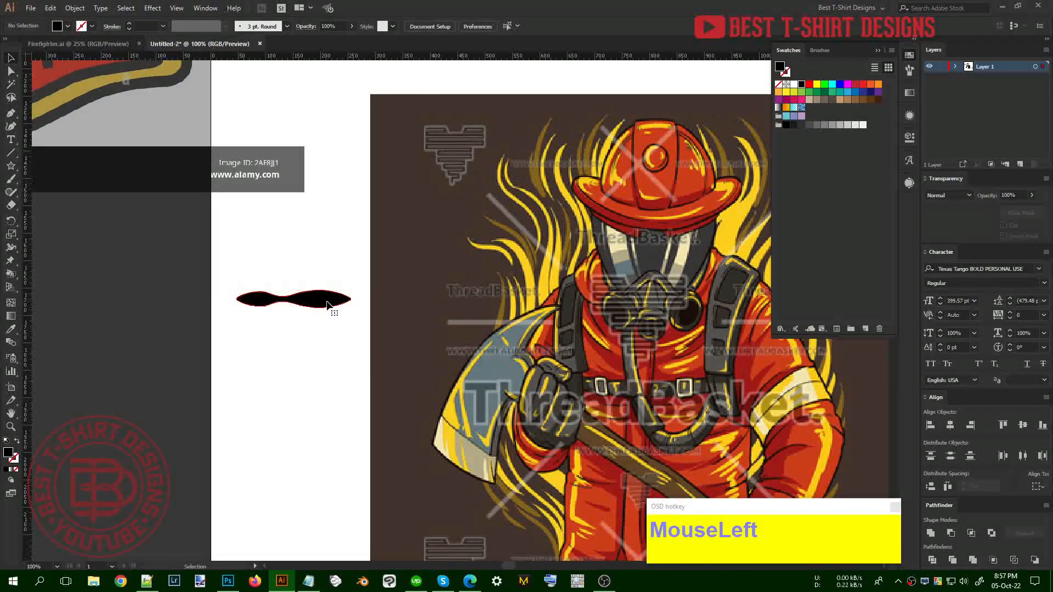
{"action": "left_click", "coordinate": [327, 305]}
Save the black wavy shape as a new art brush
{"action": "left_click", "coordinate": [909, 71]}
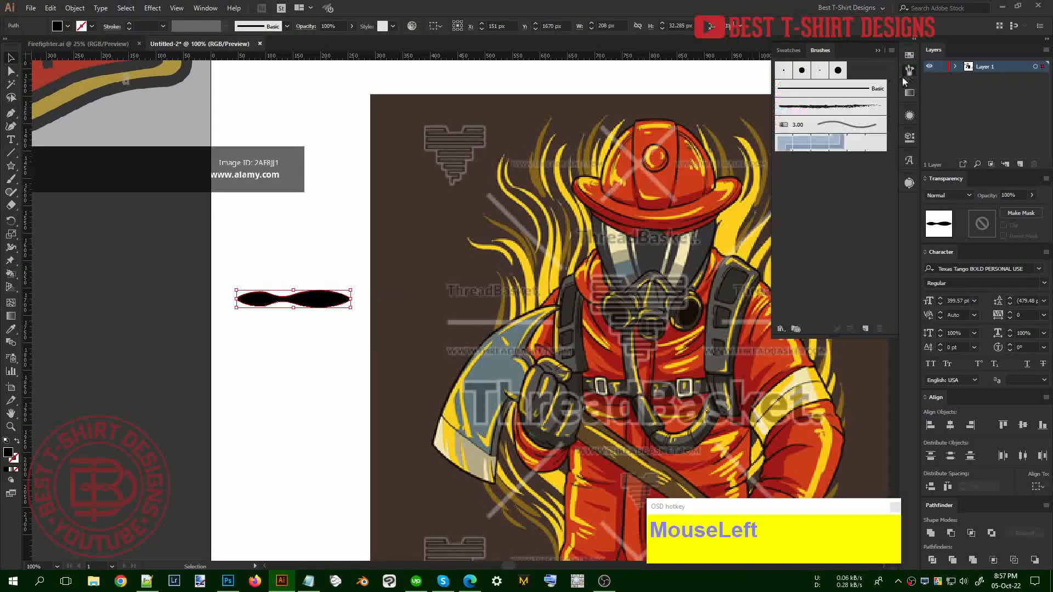
{"action": "left_click", "coordinate": [867, 328]}
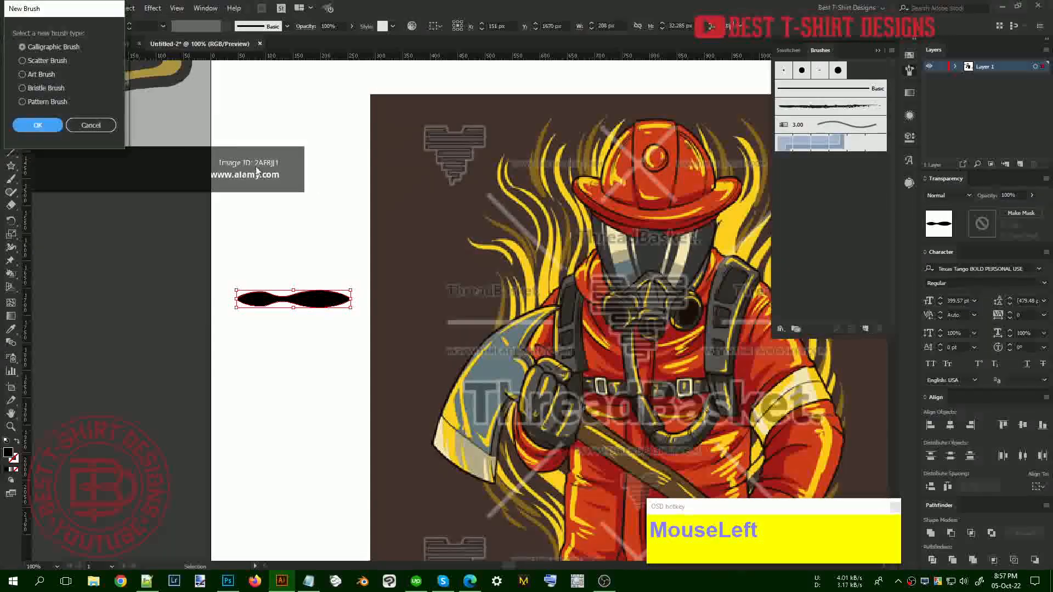
{"action": "left_click", "coordinate": [33, 75]}
{"action": "left_click", "coordinate": [42, 127]}
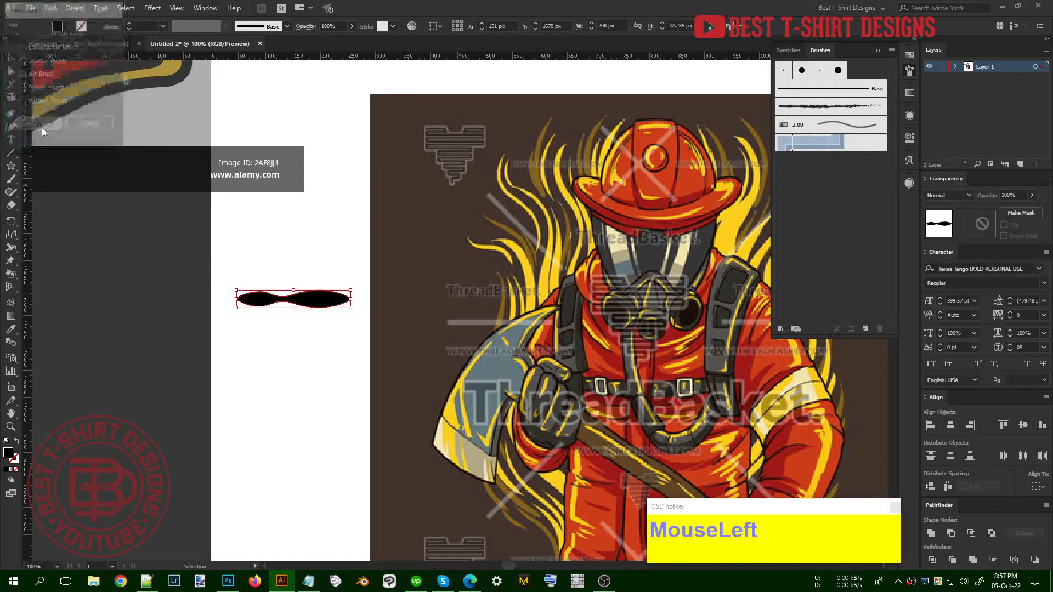
{"action": "left_click", "coordinate": [262, 323]}
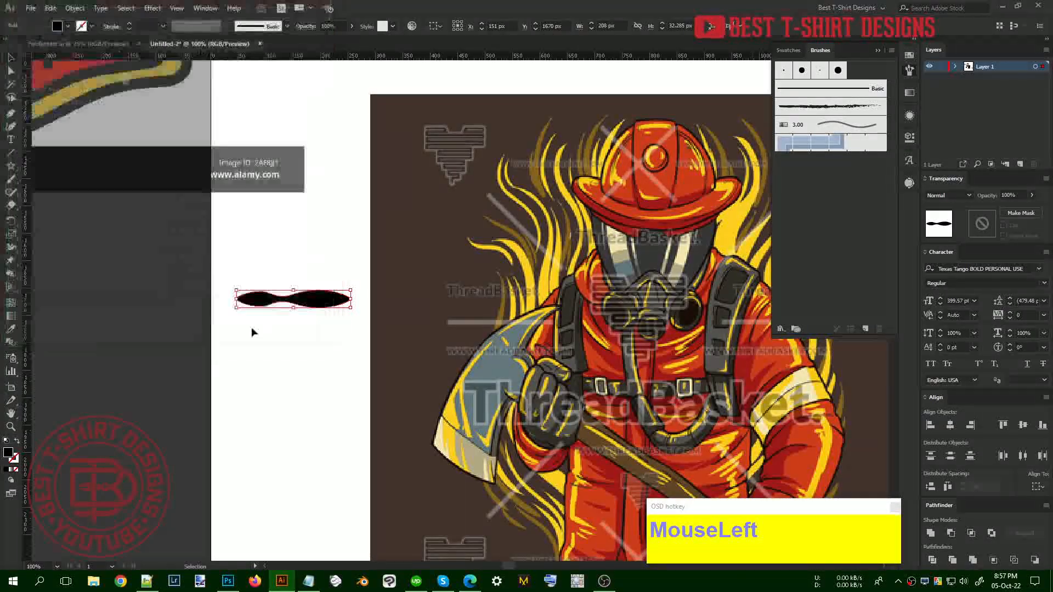
{"action": "left_click", "coordinate": [320, 359]}
Draw a straight line below the swoosh, give it a tapered width profile, and outline it
{"action": "key", "text": "backslash"}
{"action": "left_click_drag", "start_coordinate": [237, 289], "coordinate": [350, 315]}
{"action": "key", "text": "shift+v"}
{"action": "scroll", "coordinate": [148, 30], "scroll_direction": "up", "scroll_amount": 3}
{"action": "scroll", "coordinate": [147, 30], "scroll_direction": "down", "scroll_amount": 1}
{"action": "scroll", "coordinate": [147, 30], "scroll_direction": "up", "scroll_amount": 1}
{"action": "left_click", "coordinate": [112, 26]}
{"action": "left_click", "coordinate": [74, 195]}
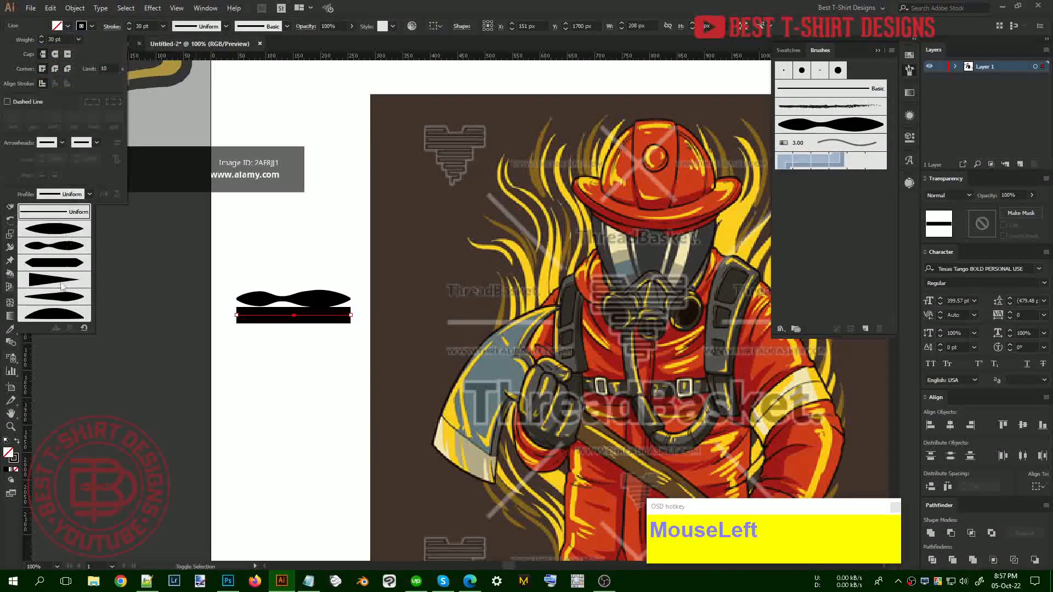
{"action": "left_click", "coordinate": [49, 312]}
{"action": "key", "text": "v"}
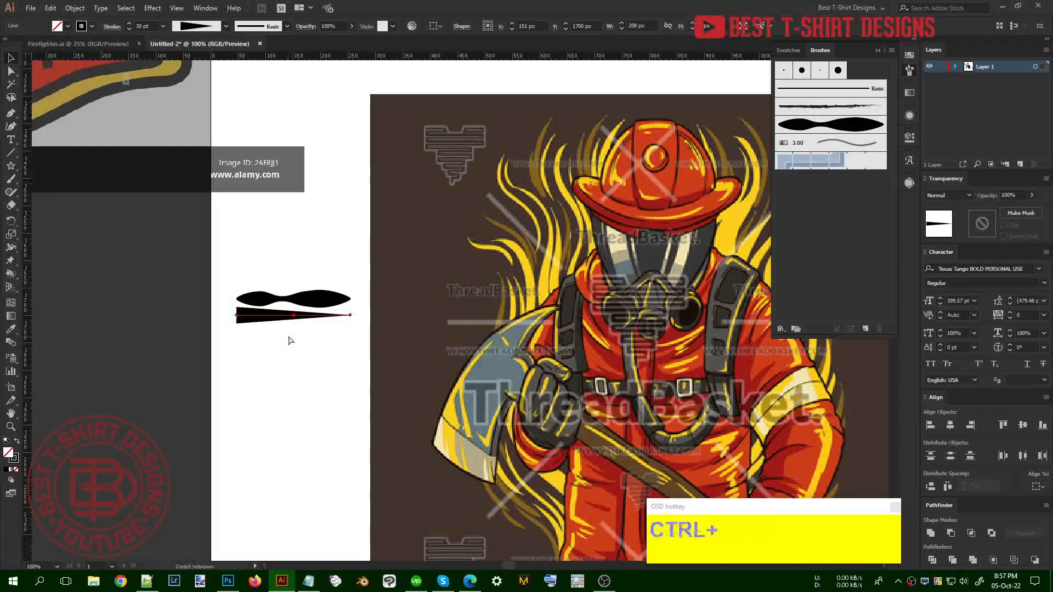
{"action": "key", "text": "ctrl+2"}
Save the tapered wedge shape as a second art brush
{"action": "left_click", "coordinate": [867, 329]}
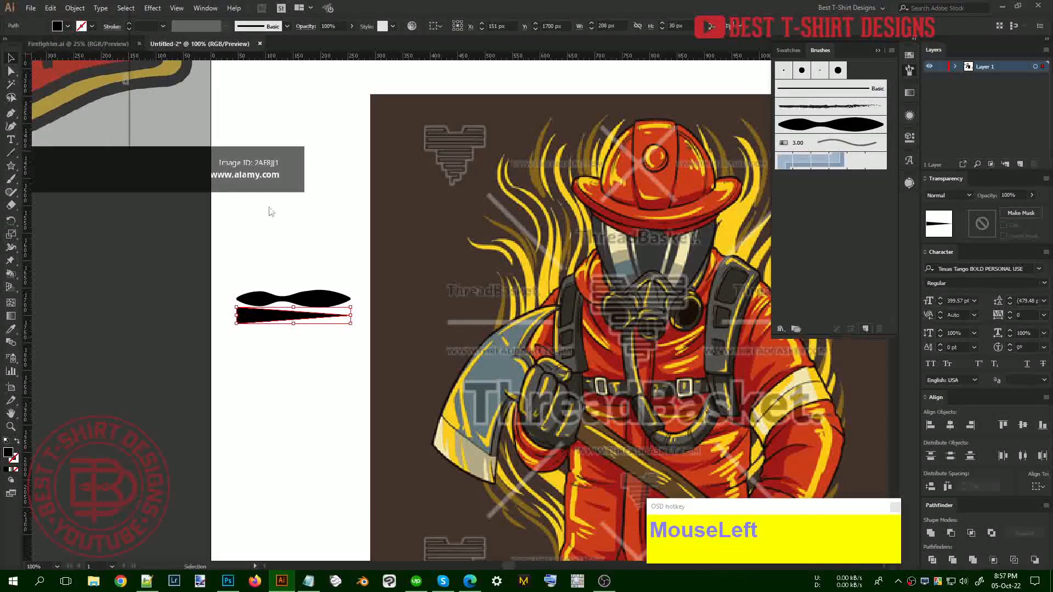
{"action": "left_click", "coordinate": [39, 126]}
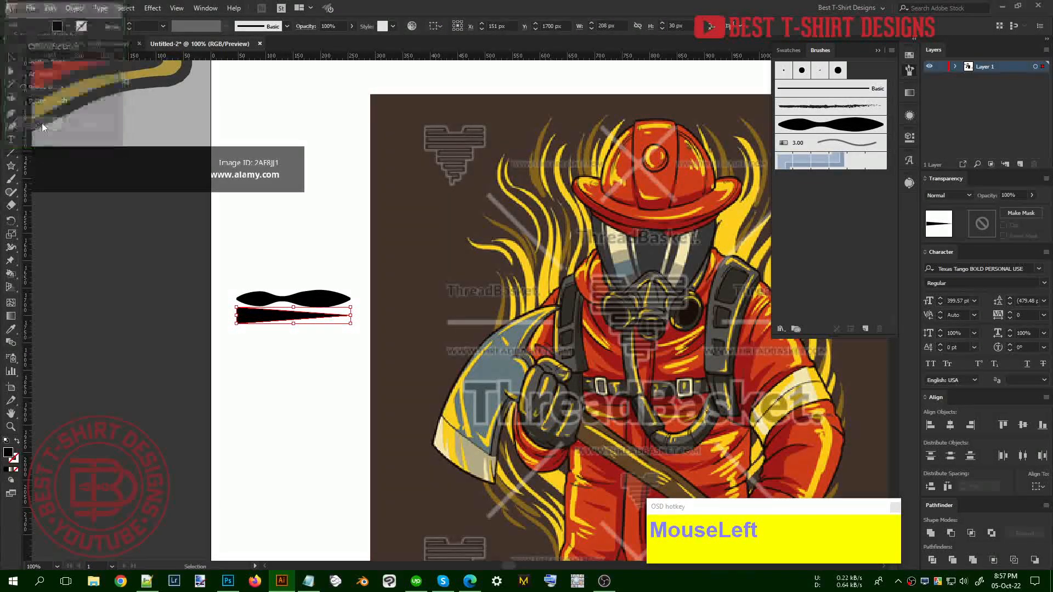
{"action": "left_click", "coordinate": [265, 323]}
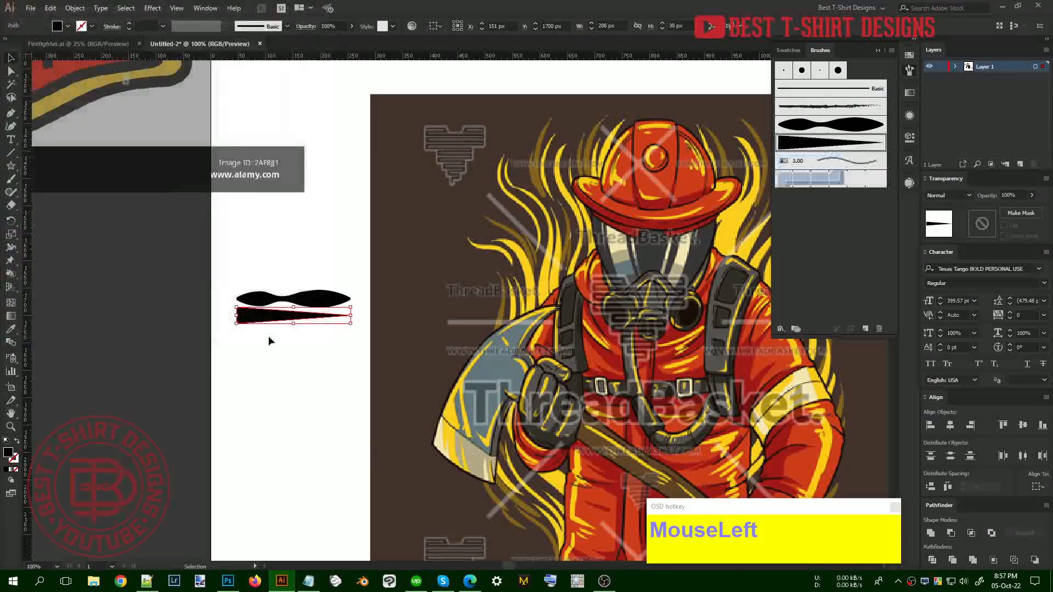
{"action": "left_click", "coordinate": [302, 323]}
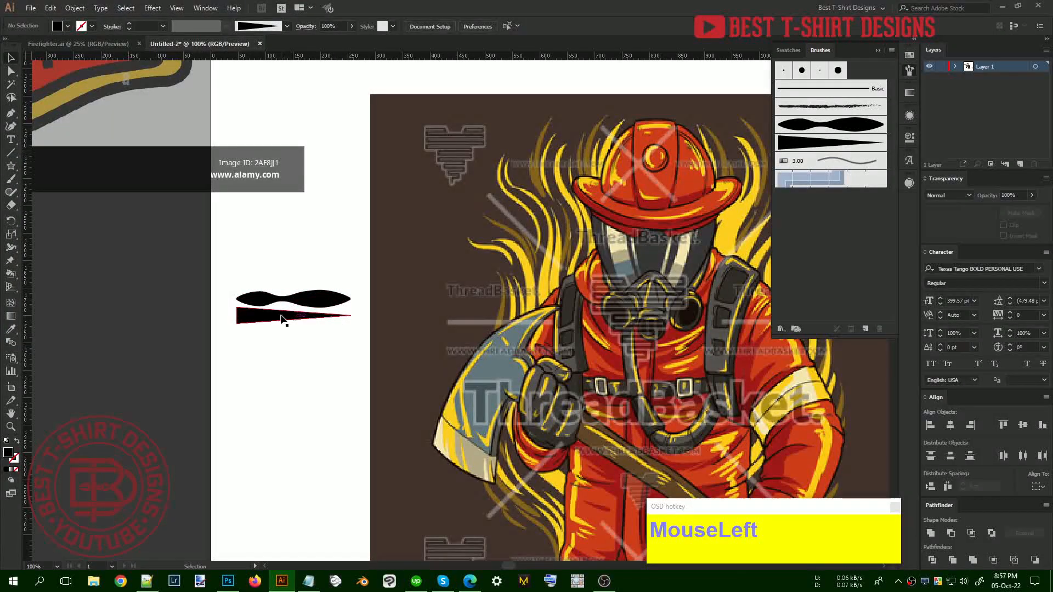
Bring the firefighter reference image into view and select it
{"action": "left_click_drag", "start_coordinate": [327, 370], "coordinate": [233, 367]}
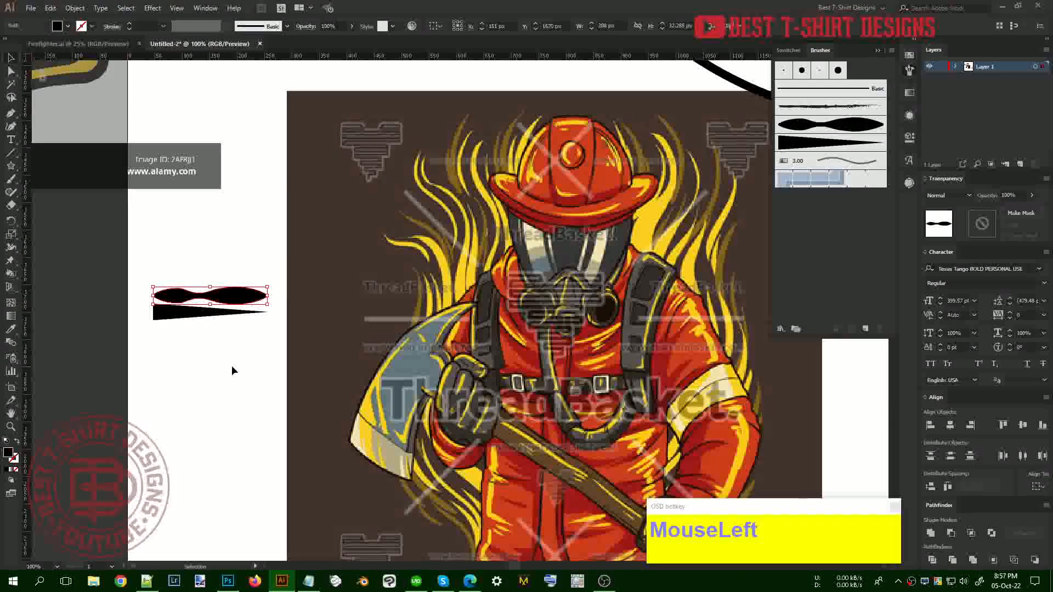
{"action": "key", "text": "b"}
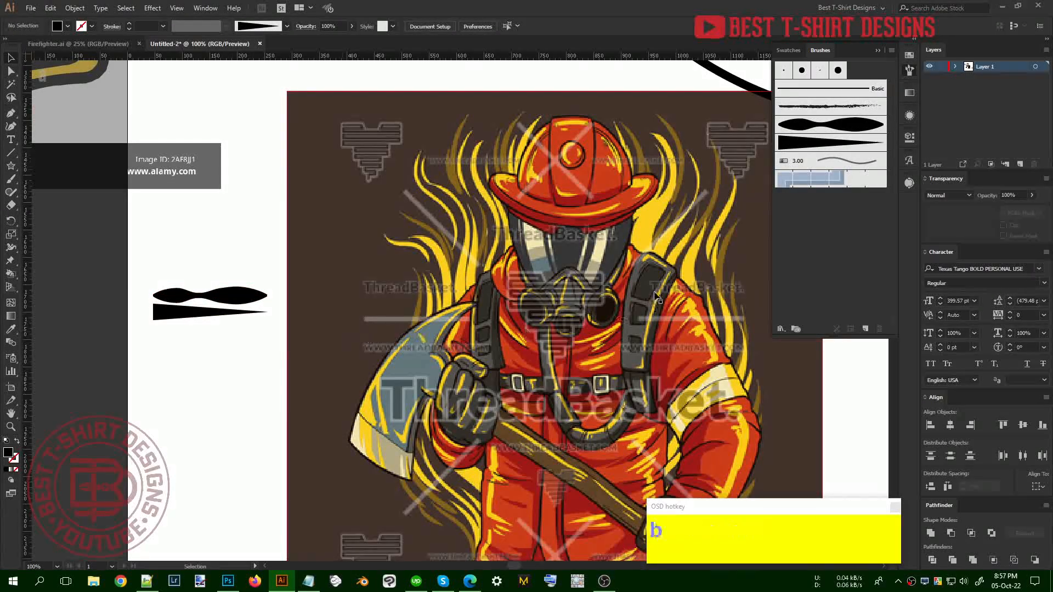
{"action": "scroll", "coordinate": [449, 257], "scroll_direction": "down", "scroll_amount": 1}
{"action": "left_click", "coordinate": [455, 263]}
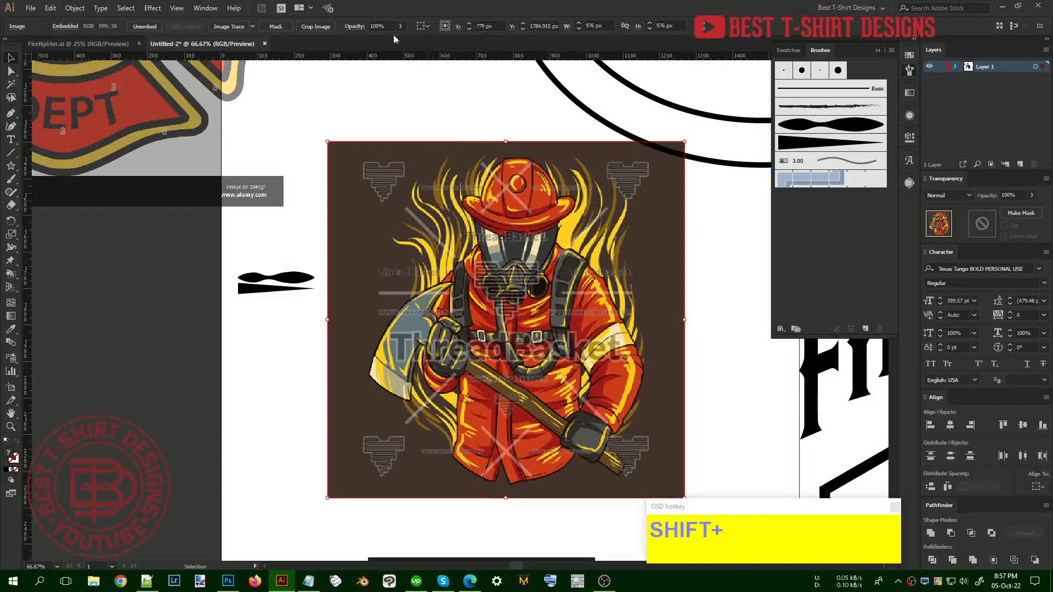
Lock the firefighter image in place and set the fill colour to red
{"action": "scroll", "coordinate": [387, 27], "scroll_direction": "down", "scroll_amount": 5}
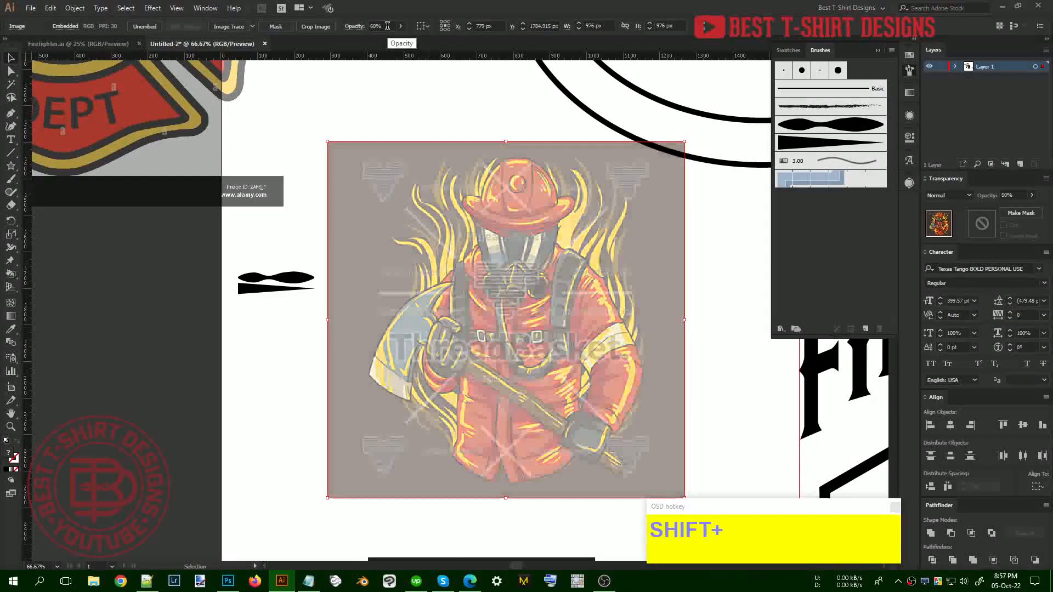
{"action": "key", "text": "ctrl+2"}
{"action": "left_click", "coordinate": [447, 183]}
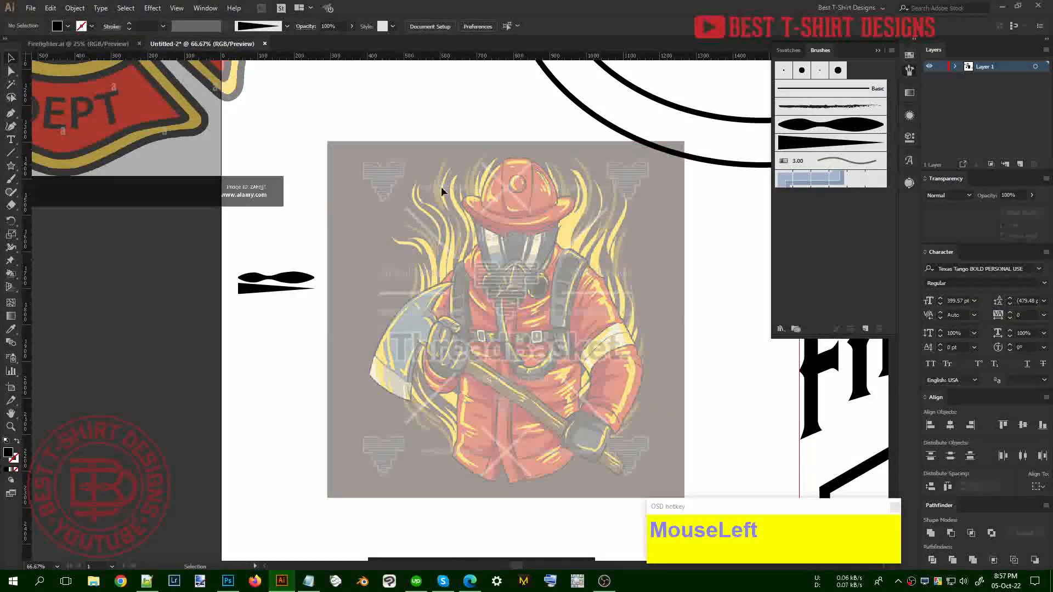
{"action": "left_click", "coordinate": [68, 26]}
{"action": "left_click", "coordinate": [82, 47]}
{"action": "scroll", "coordinate": [459, 233], "scroll_direction": "up", "scroll_amount": 1}
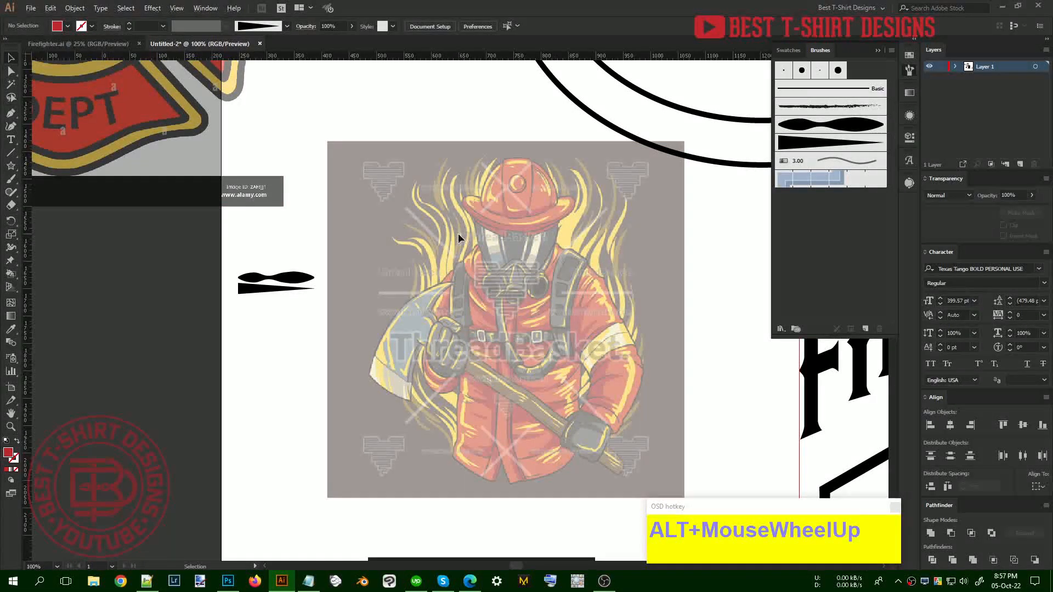
{"action": "scroll", "coordinate": [455, 233], "scroll_direction": "up", "scroll_amount": 1, "text": "alt"}
Paint three wavy art-brush strokes over the firefighter's flames
{"action": "key", "text": "b"}
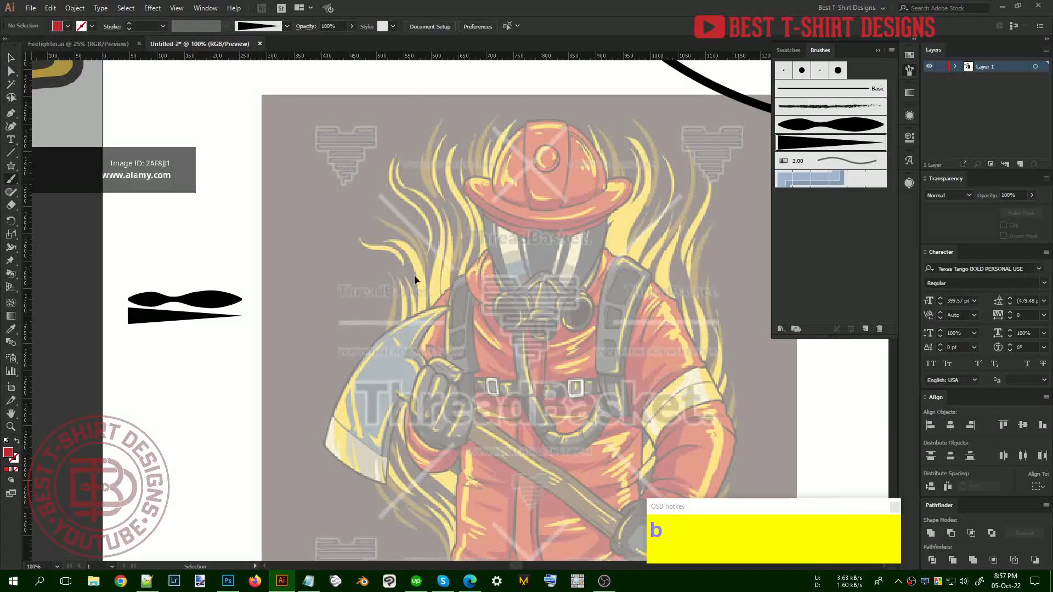
{"action": "left_click", "coordinate": [825, 131]}
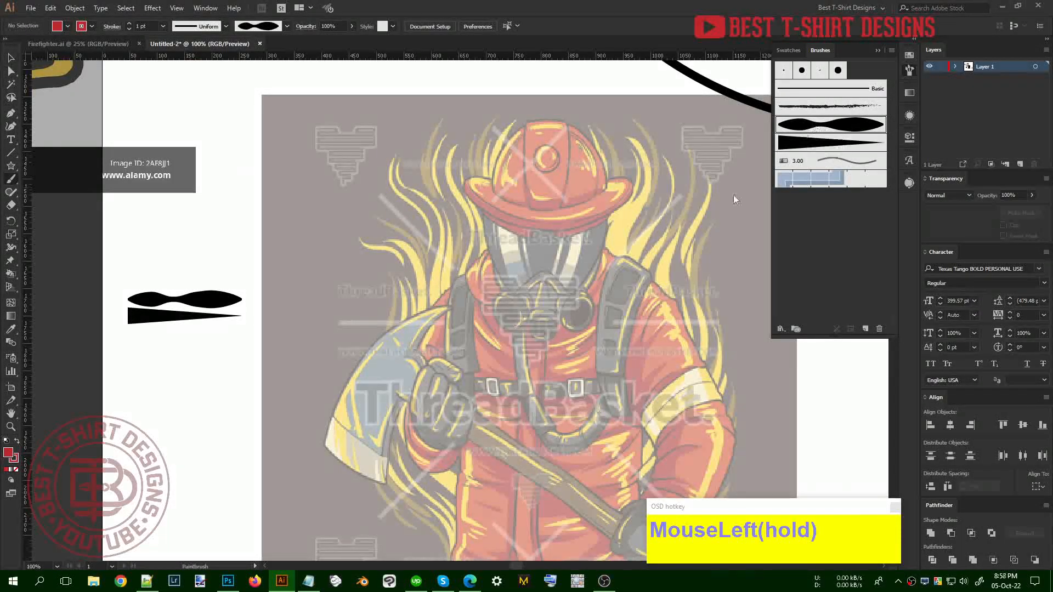
{"action": "key", "text": "b"}
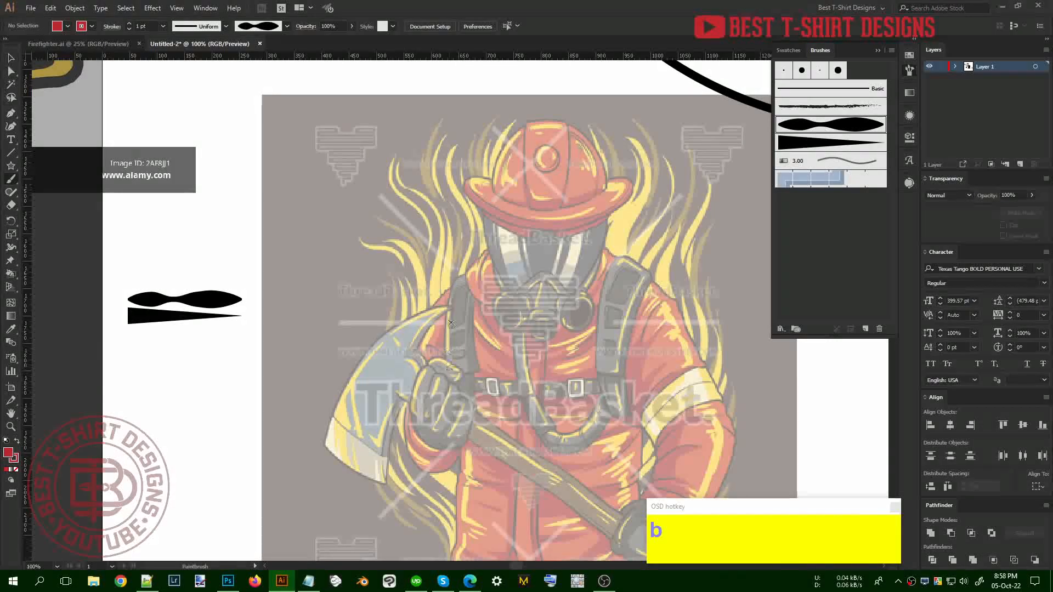
{"action": "left_click_drag", "start_coordinate": [452, 408], "coordinate": [472, 330]}
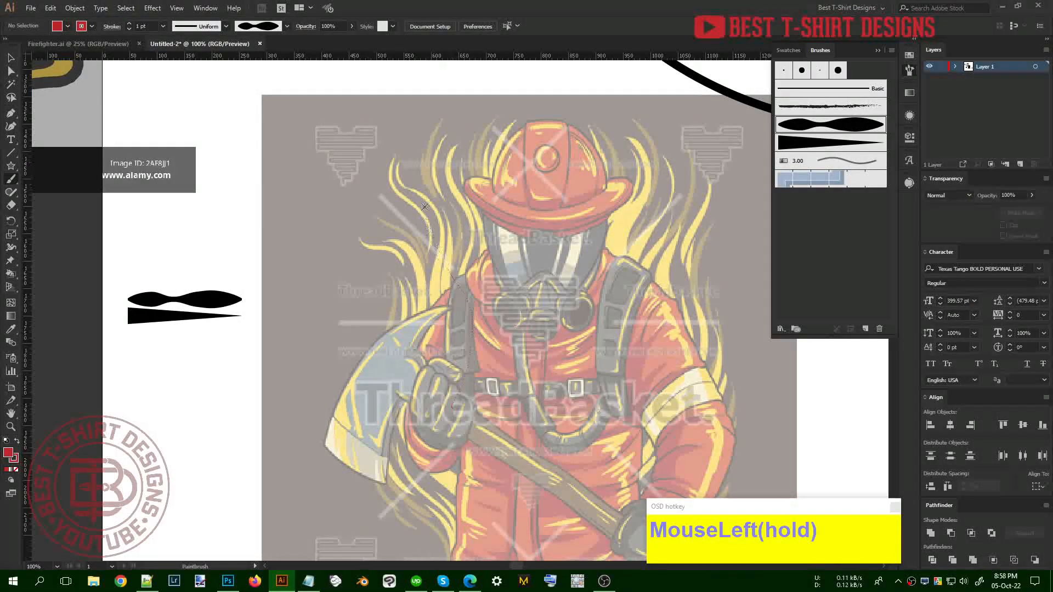
{"action": "left_click_drag", "start_coordinate": [425, 218], "coordinate": [463, 118]}
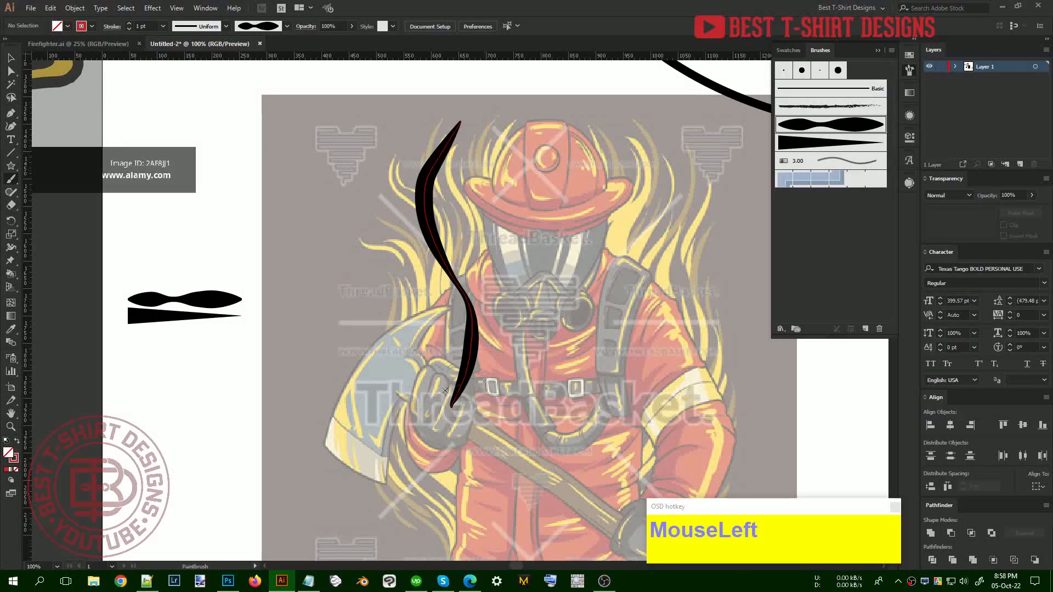
{"action": "left_click_drag", "start_coordinate": [459, 244], "coordinate": [416, 141]}
{"action": "left_click_drag", "start_coordinate": [480, 138], "coordinate": [487, 361]}
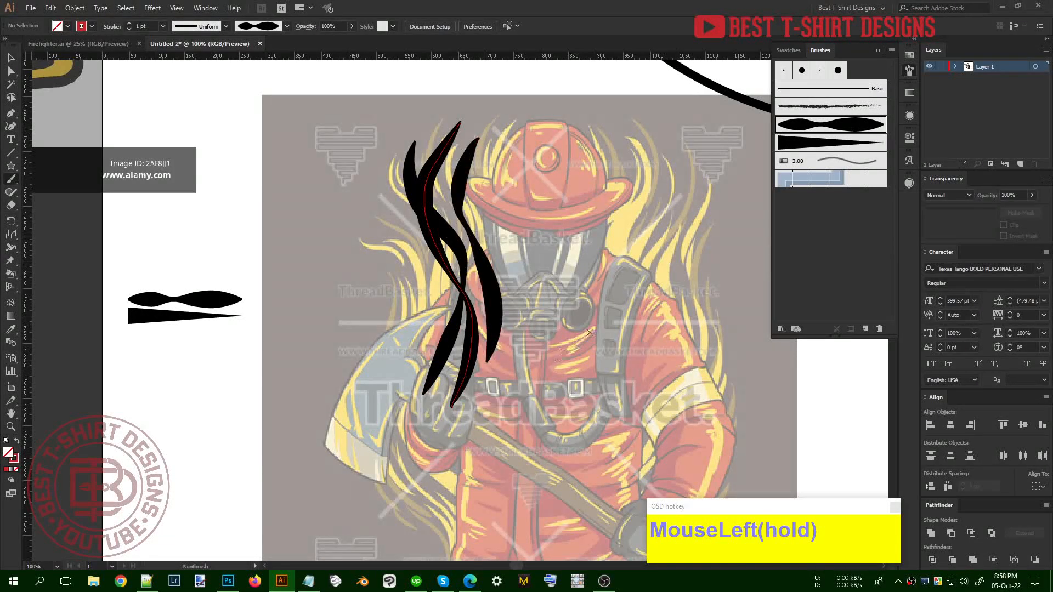
Switch the three trial strokes to the tapered brush, then delete them
{"action": "key", "text": "v"}
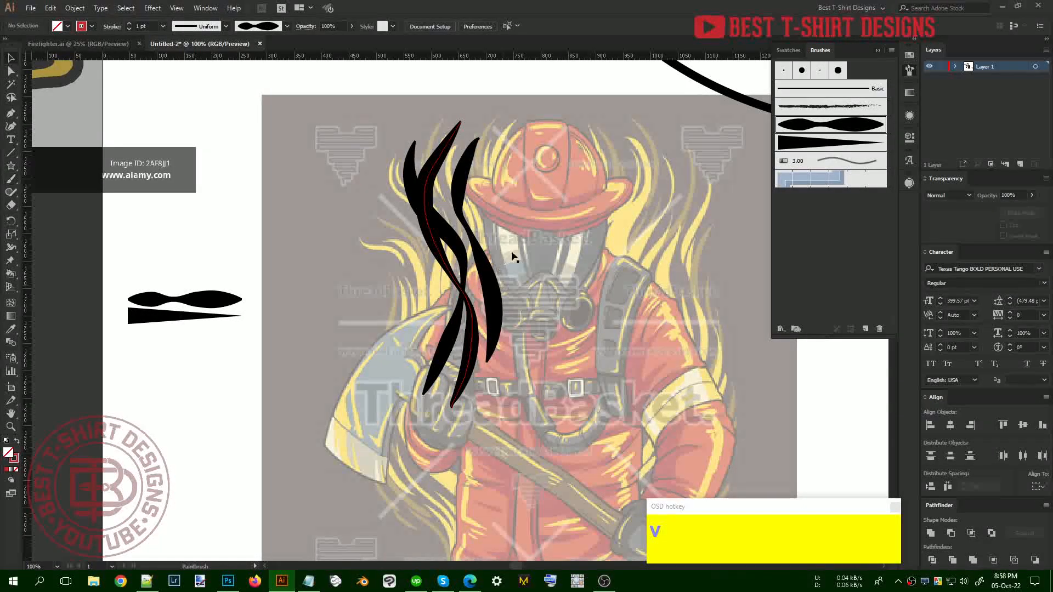
{"action": "left_click_drag", "start_coordinate": [430, 285], "coordinate": [535, 295]}
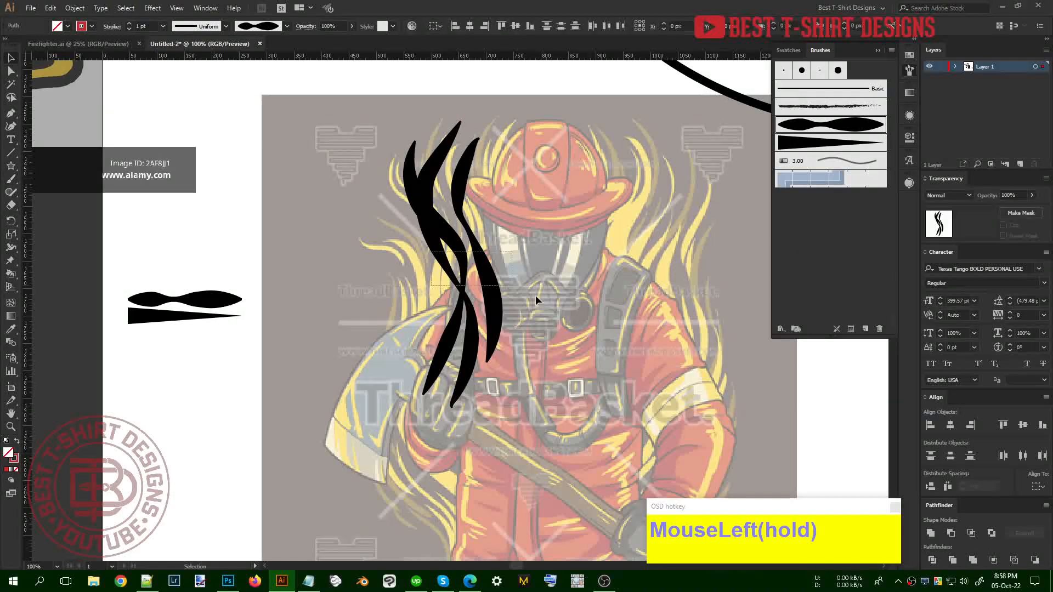
{"action": "left_click", "coordinate": [811, 143]}
{"action": "key", "text": "Delete"}
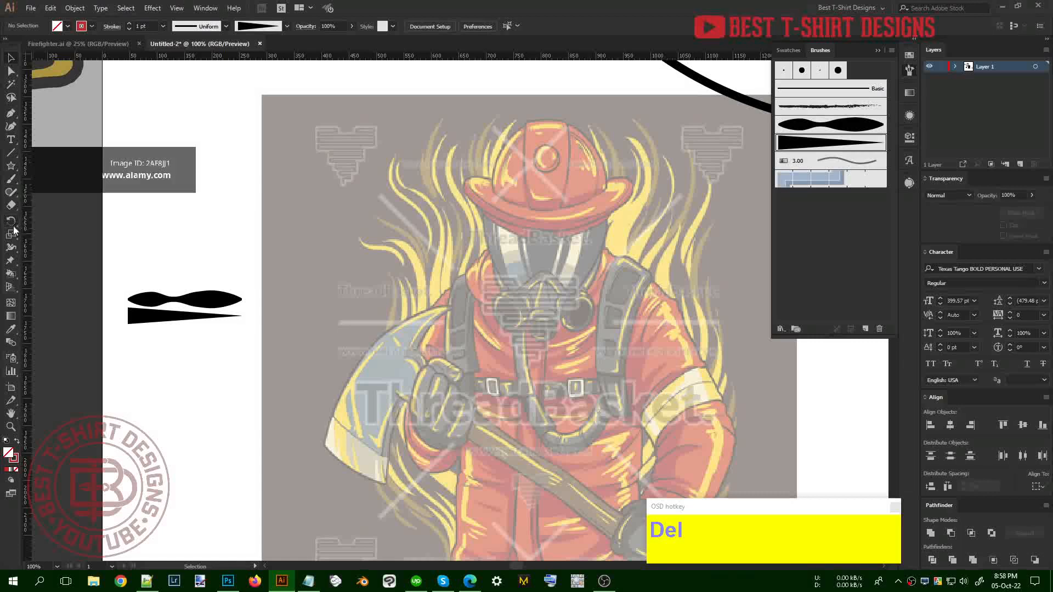
Open the Pencil tool options and accept them
{"action": "key", "text": "n"}
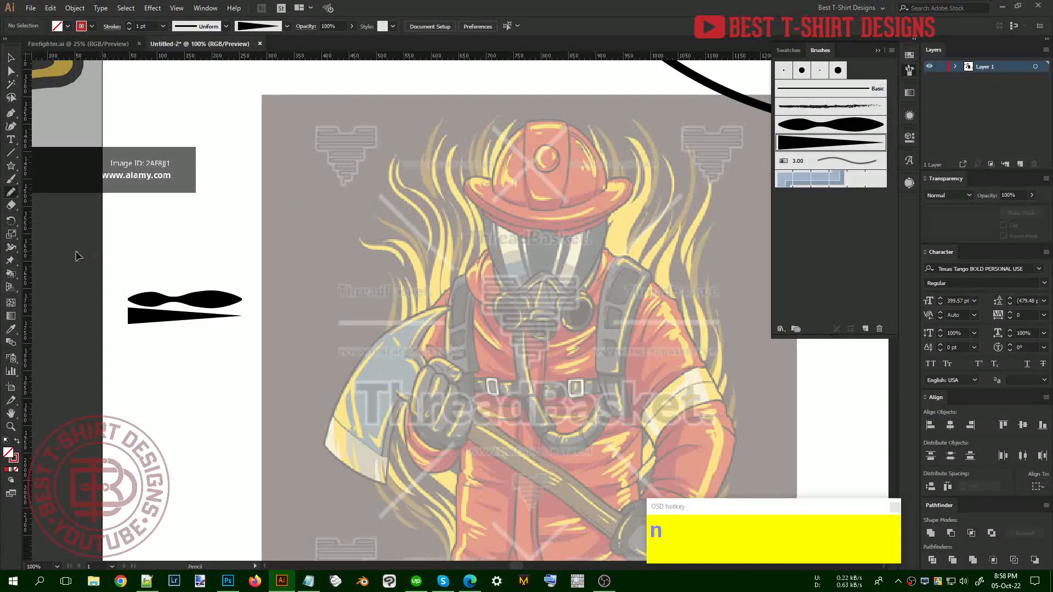
{"action": "double_click", "coordinate": [10, 194]}
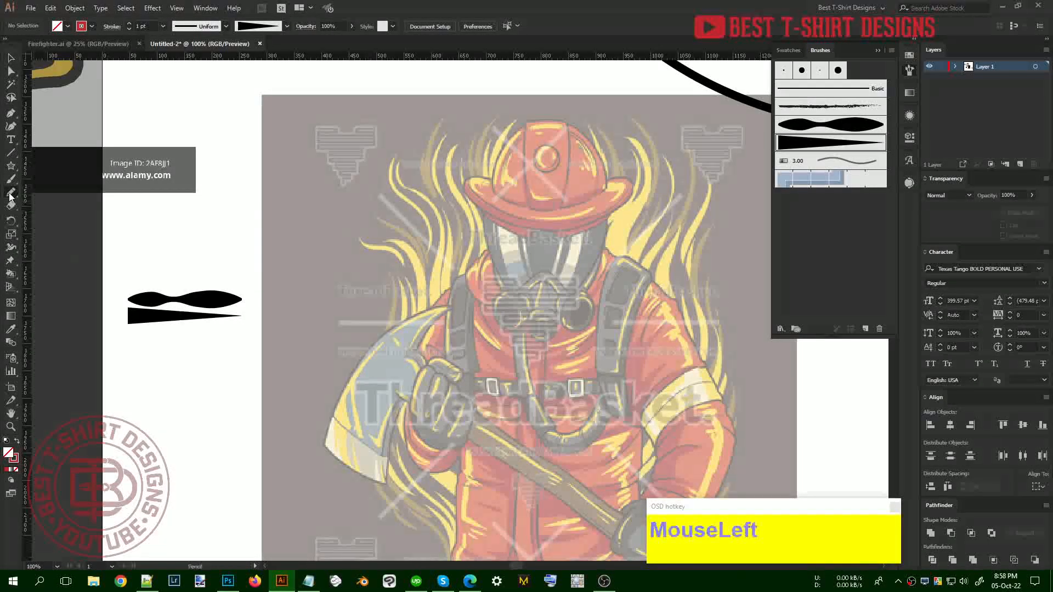
{"action": "mouse_move", "coordinate": [121, 17]}
{"action": "left_mouse_down"}
{"action": "mouse_move", "coordinate": [243, 55]}
{"action": "mouse_move", "coordinate": [302, 87]}
{"action": "left_mouse_up"}
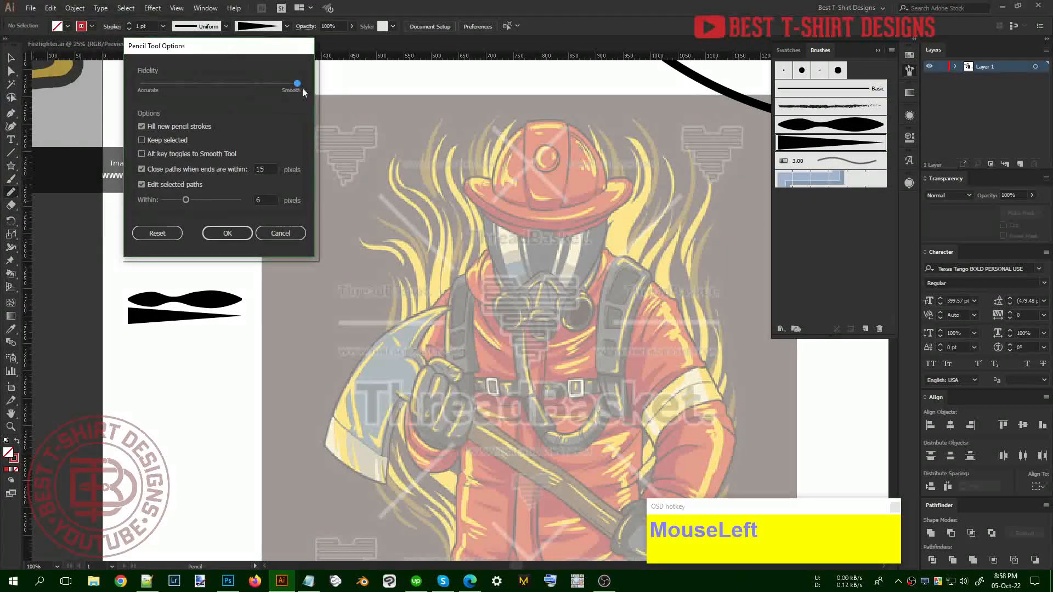
{"action": "left_click", "coordinate": [227, 234]}
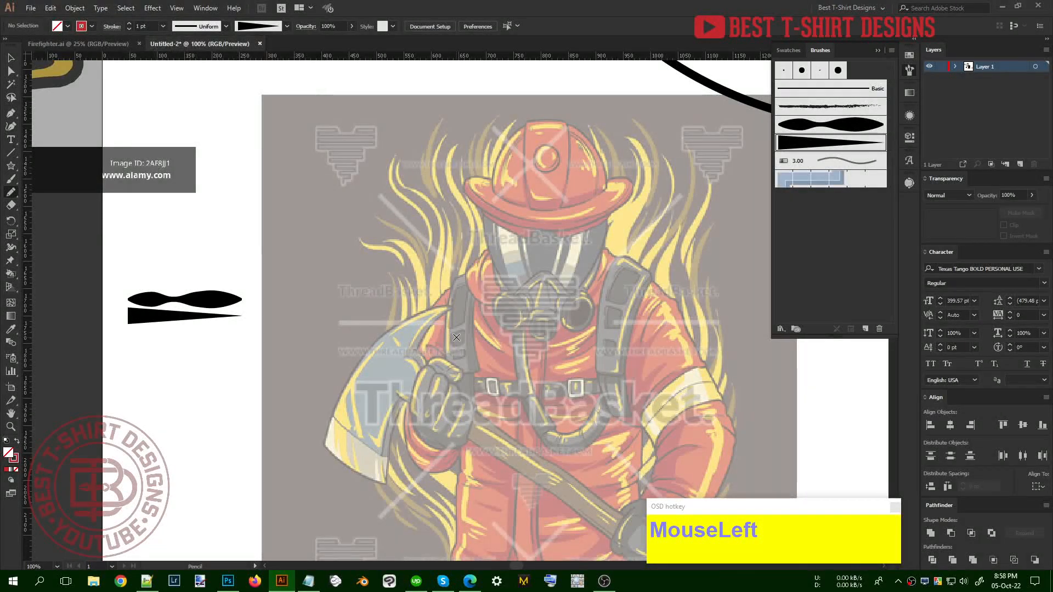
Set the Paintbrush fidelity all the way to Smooth
{"action": "key", "text": "b"}
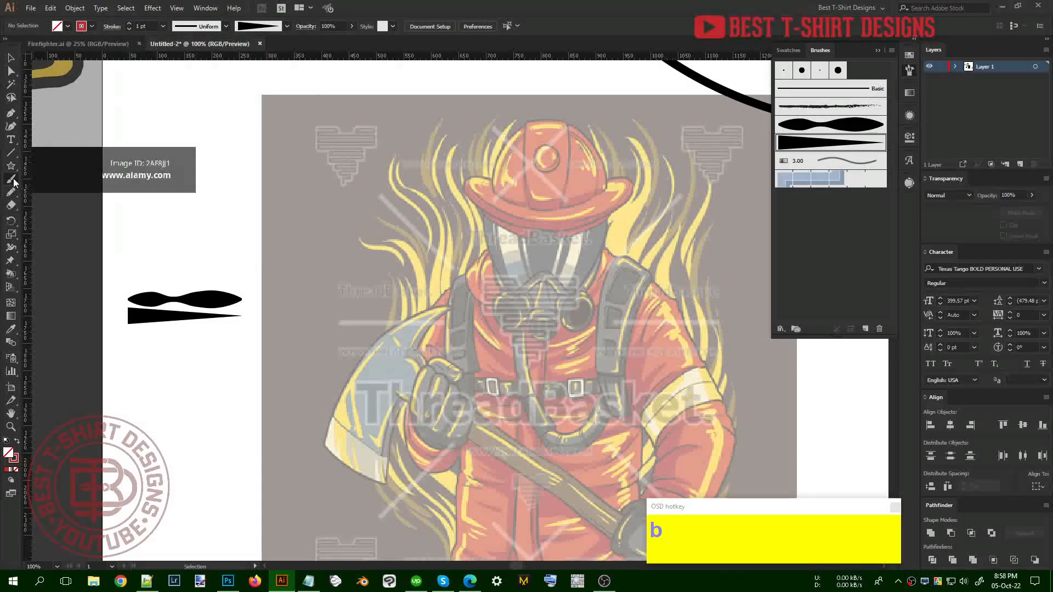
{"action": "double_click", "coordinate": [14, 183]}
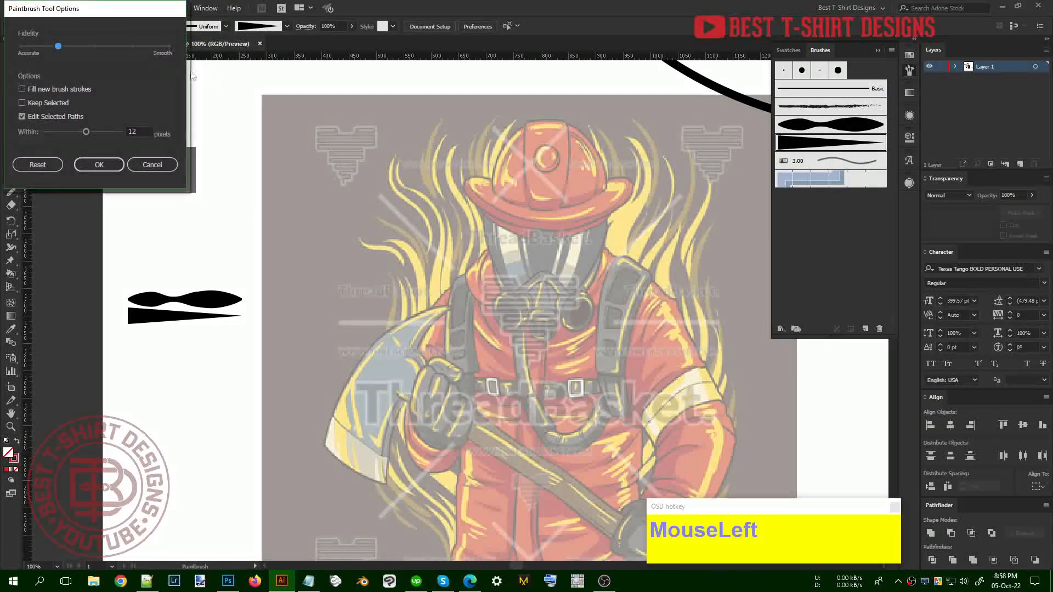
{"action": "left_click_drag", "start_coordinate": [58, 47], "coordinate": [172, 48]}
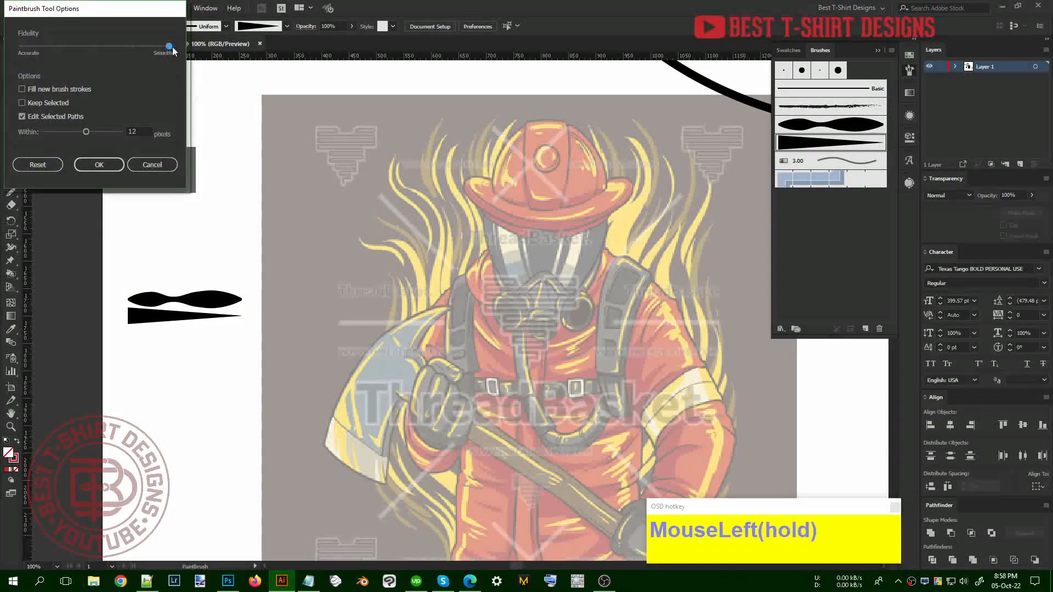
{"action": "left_click", "coordinate": [99, 165]}
{"action": "key", "text": "b"}
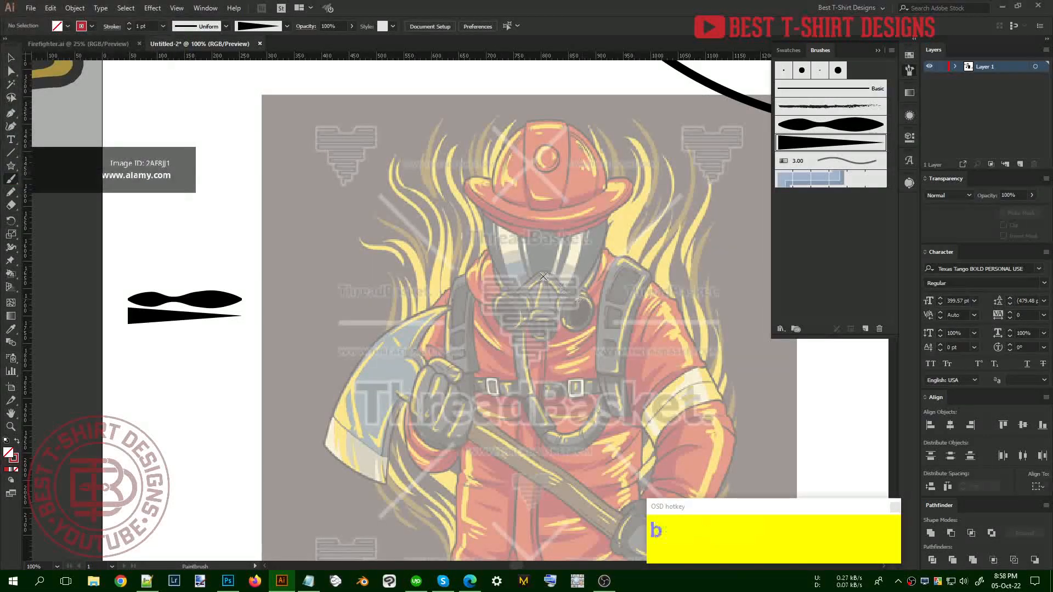
{"action": "left_click", "coordinate": [805, 144]}
{"action": "mouse_move", "coordinate": [459, 359]}
{"action": "left_mouse_down"}
{"action": "mouse_move", "coordinate": [475, 314]}
{"action": "mouse_move", "coordinate": [472, 270]}
{"action": "mouse_move", "coordinate": [438, 185]}
{"action": "left_mouse_up"}
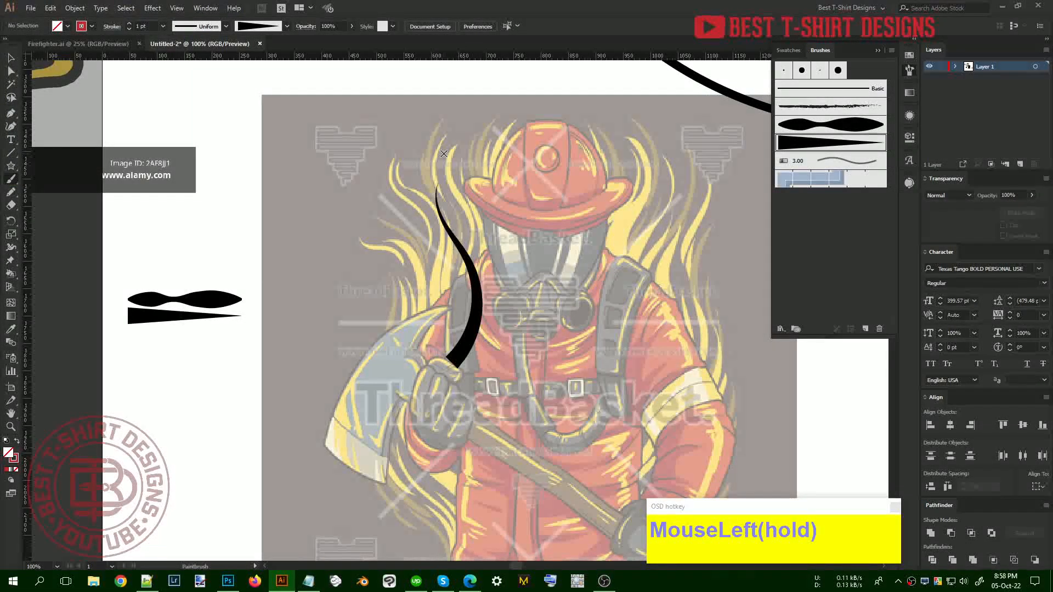
{"action": "mouse_move", "coordinate": [447, 330]}
{"action": "left_mouse_down"}
{"action": "mouse_move", "coordinate": [484, 272]}
{"action": "mouse_move", "coordinate": [458, 216]}
{"action": "mouse_move", "coordinate": [459, 170]}
{"action": "left_mouse_up"}
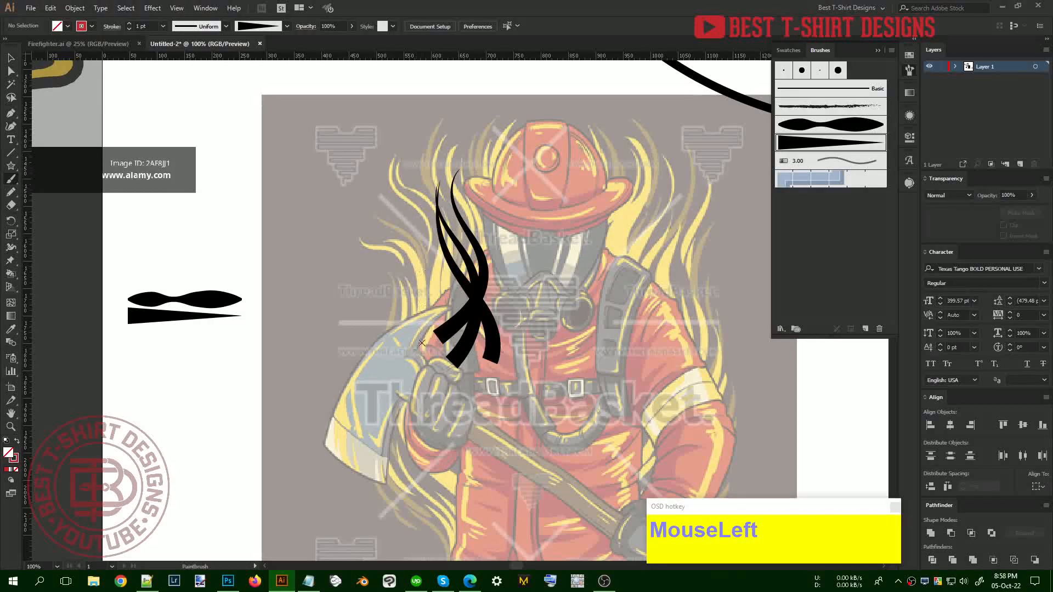
{"action": "left_click_drag", "start_coordinate": [402, 190], "coordinate": [413, 152]}
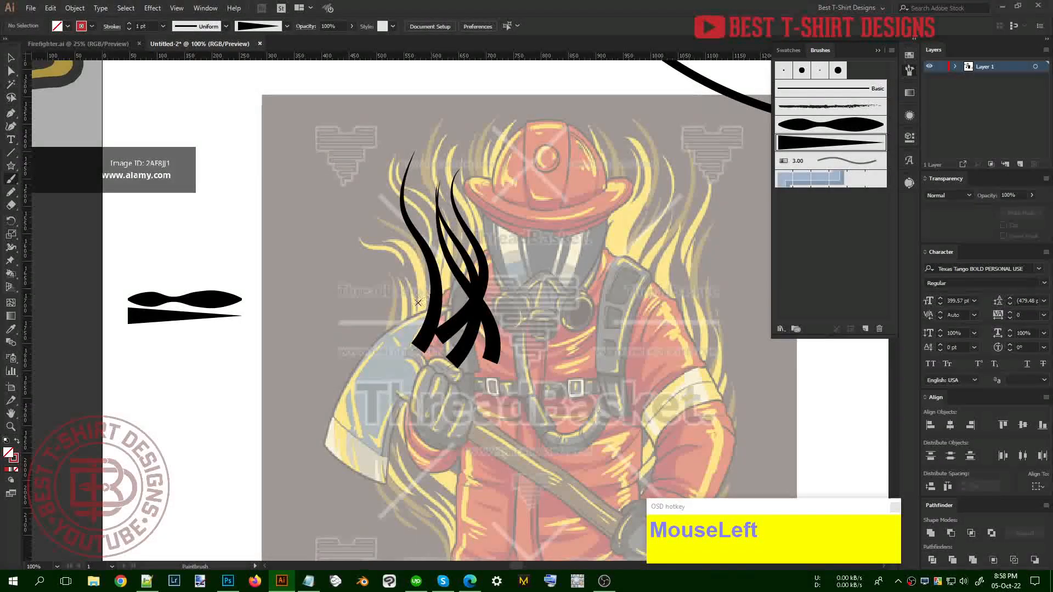
{"action": "left_click_drag", "start_coordinate": [419, 301], "coordinate": [430, 229]}
{"action": "left_click_drag", "start_coordinate": [447, 137], "coordinate": [447, 136]}
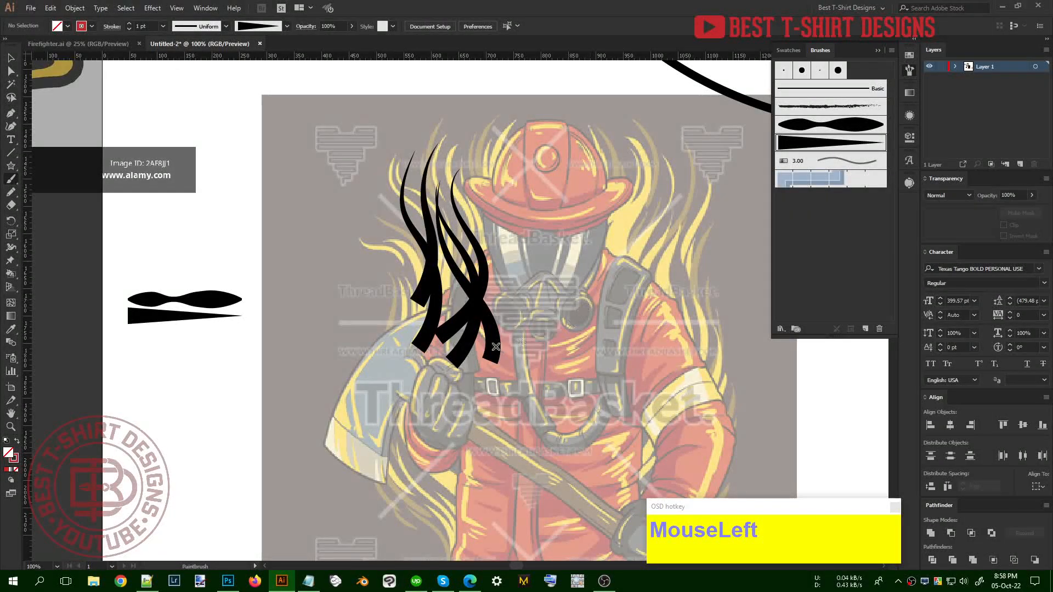
{"action": "key", "text": "ctrl+z"}
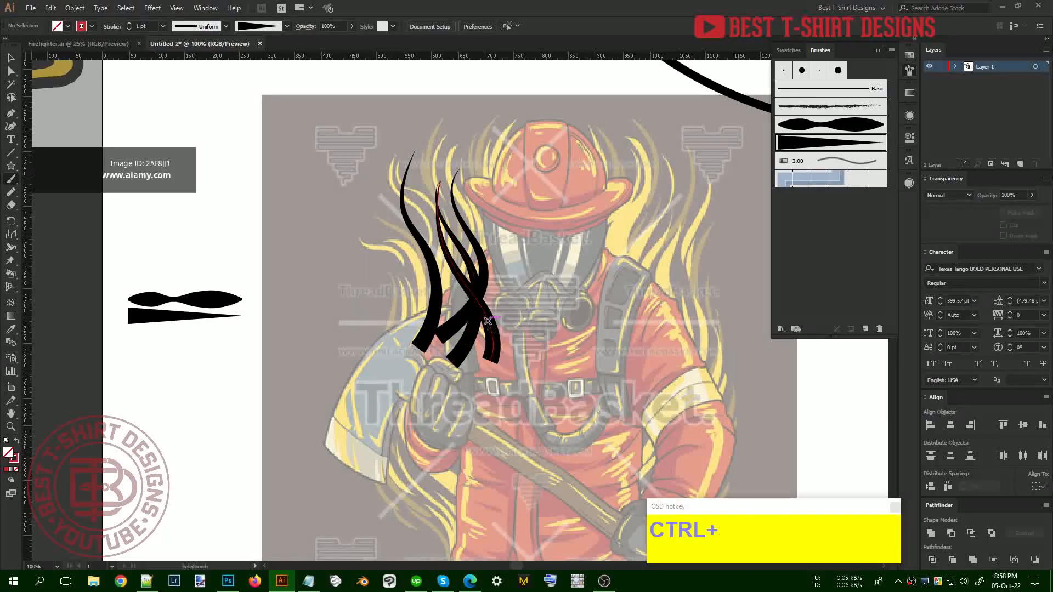
{"action": "key", "text": "v"}
{"action": "left_click_drag", "start_coordinate": [500, 257], "coordinate": [358, 322]}
{"action": "key", "text": "Delete"}
{"action": "left_click", "coordinate": [12, 174]}
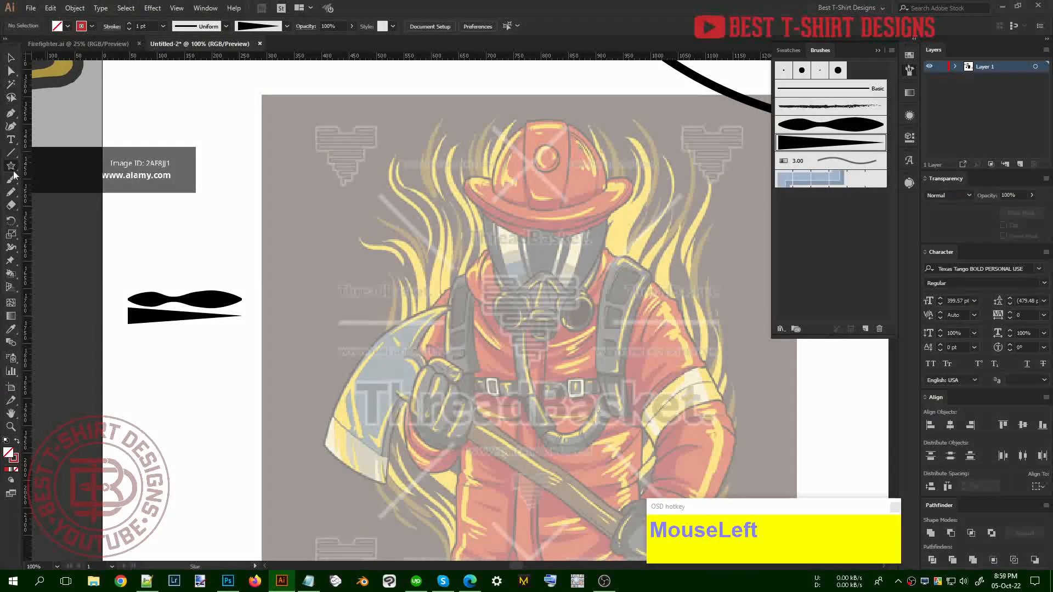
Draw a circle over the firefighter's chest and enlarge it to about 490 px
{"action": "left_click_drag", "start_coordinate": [14, 165], "coordinate": [38, 192]}
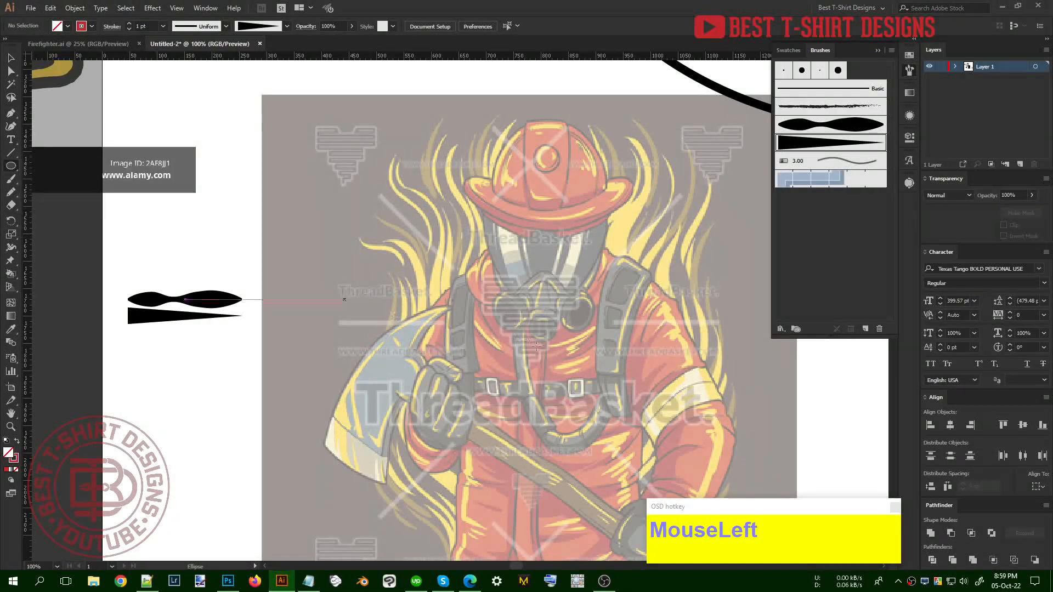
{"action": "left_click_drag", "start_coordinate": [552, 356], "coordinate": [661, 466]}
{"action": "key", "text": "v"}
{"action": "left_click_drag", "start_coordinate": [641, 364], "coordinate": [540, 328]}
{"action": "left_click_drag", "start_coordinate": [451, 430], "coordinate": [444, 484]}
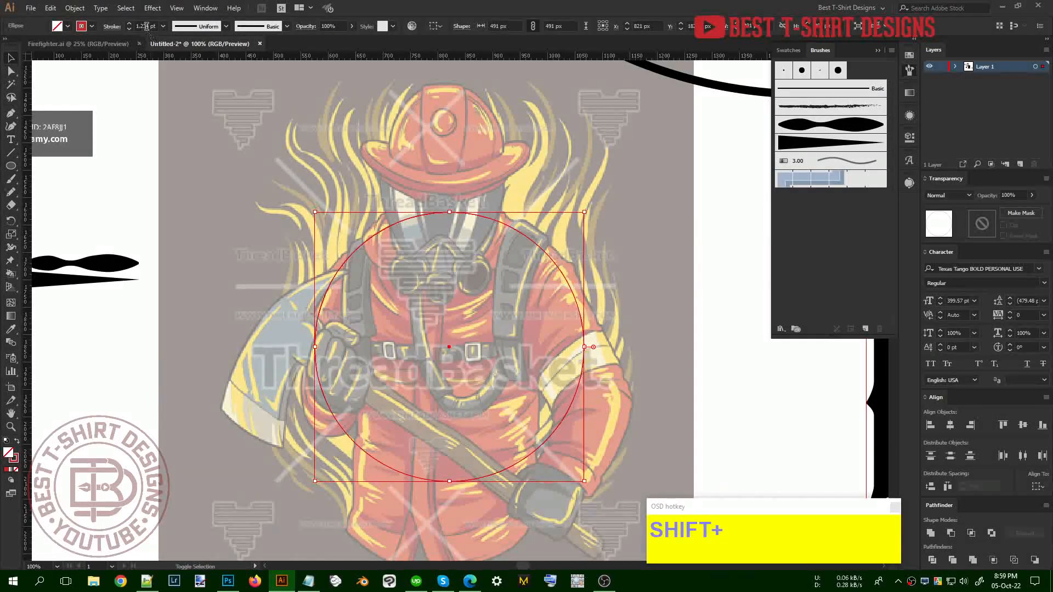
View the artwork at actual size and pick the tapered brush for painting
{"action": "scroll", "coordinate": [146, 26], "scroll_direction": "up", "scroll_amount": 1}
{"action": "key", "text": "ctrl+1"}
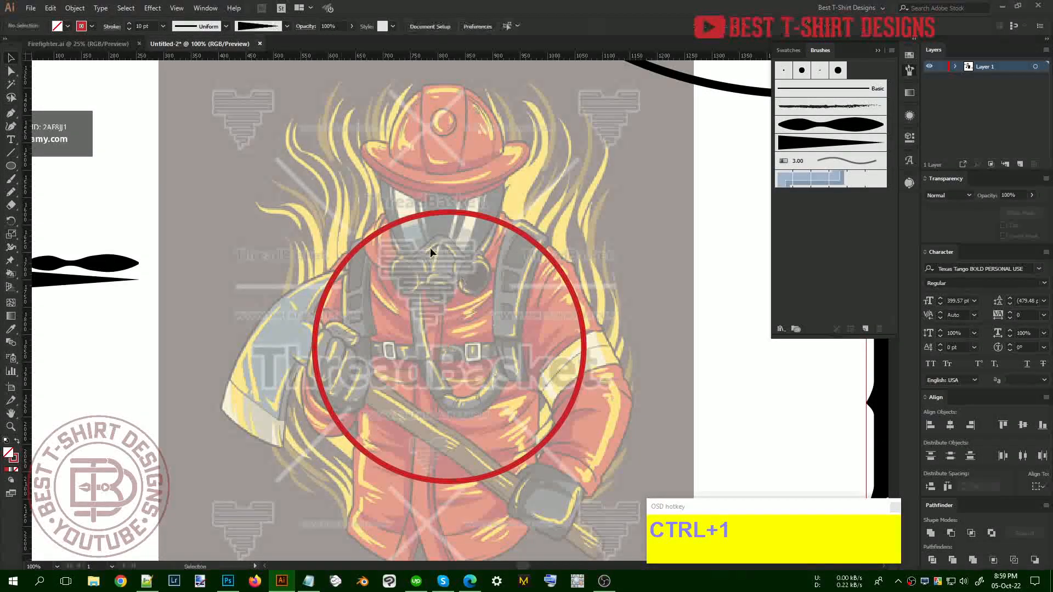
{"action": "left_click", "coordinate": [419, 212]}
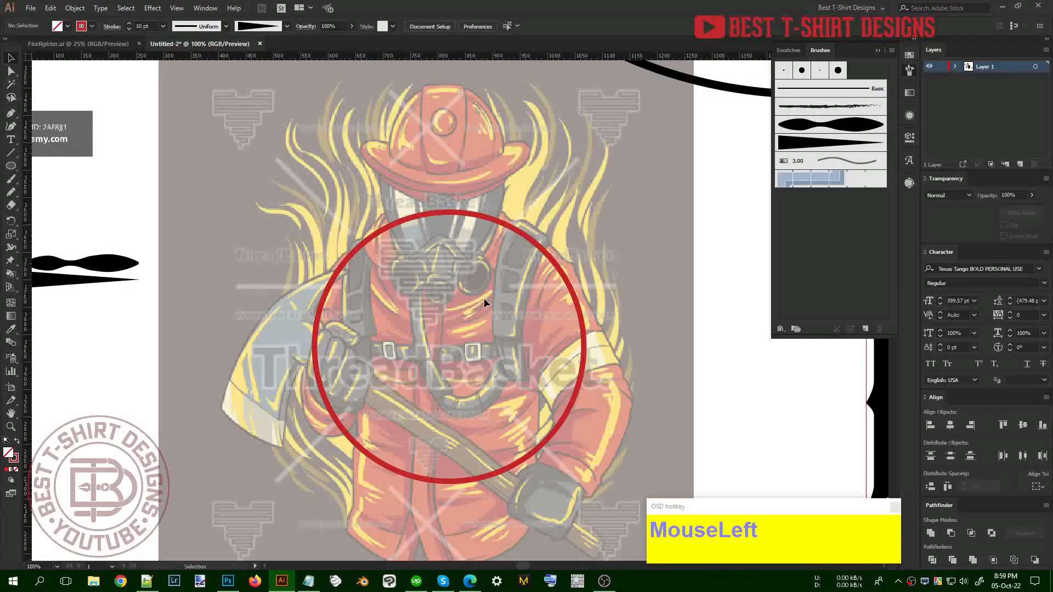
{"action": "key", "text": "b"}
{"action": "left_click", "coordinate": [803, 147]}
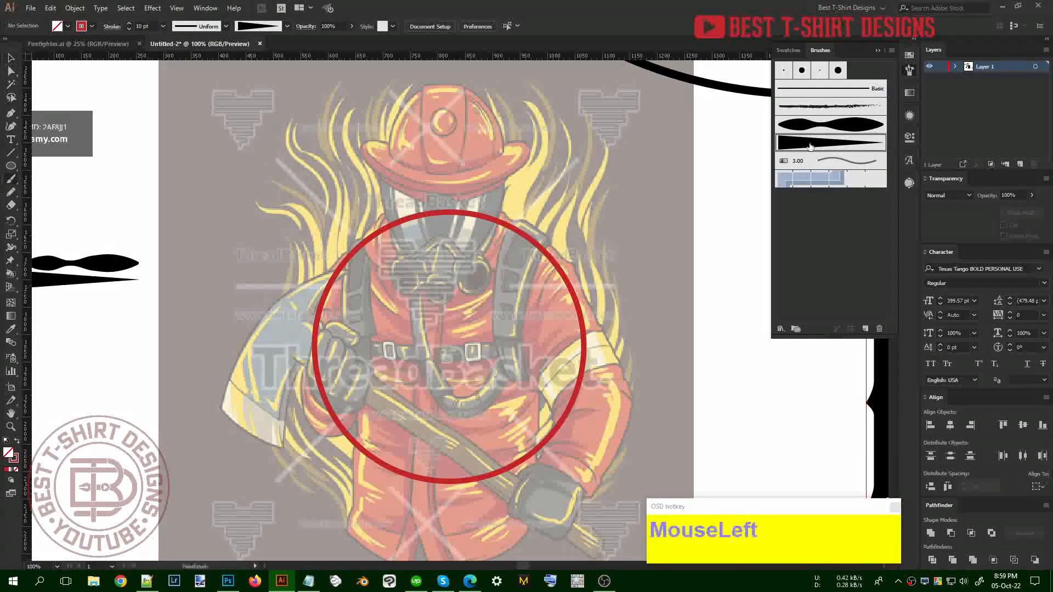
Paint the first tapered black flame strokes rising up the firefighter's right arm
{"action": "key", "text": "b"}
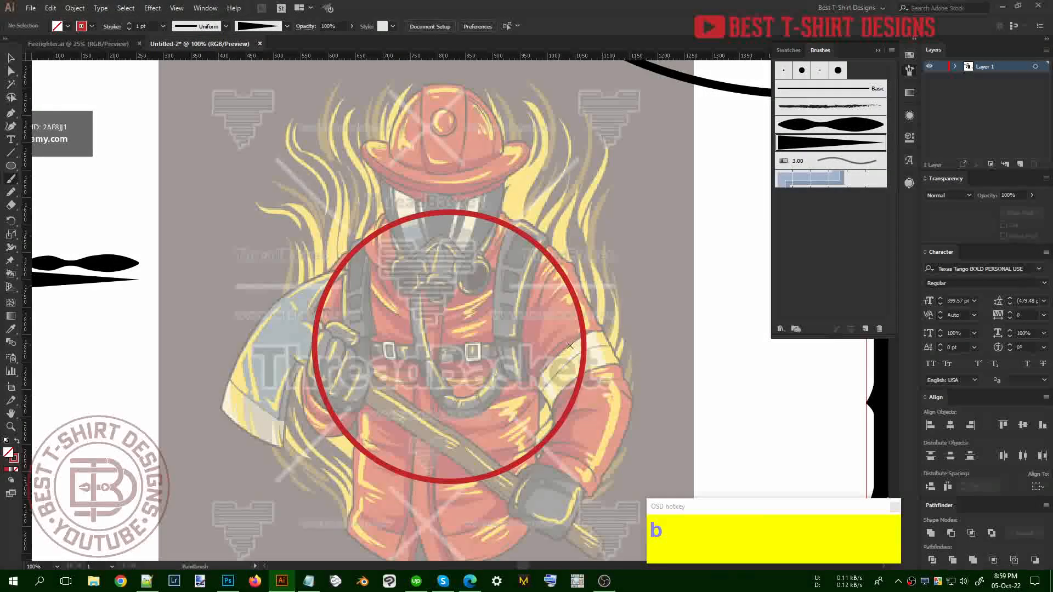
{"action": "mouse_move", "coordinate": [564, 351]}
{"action": "left_mouse_down"}
{"action": "mouse_move", "coordinate": [597, 278]}
{"action": "mouse_move", "coordinate": [564, 180]}
{"action": "mouse_move", "coordinate": [576, 132]}
{"action": "left_mouse_up"}
{"action": "key", "text": "v"}
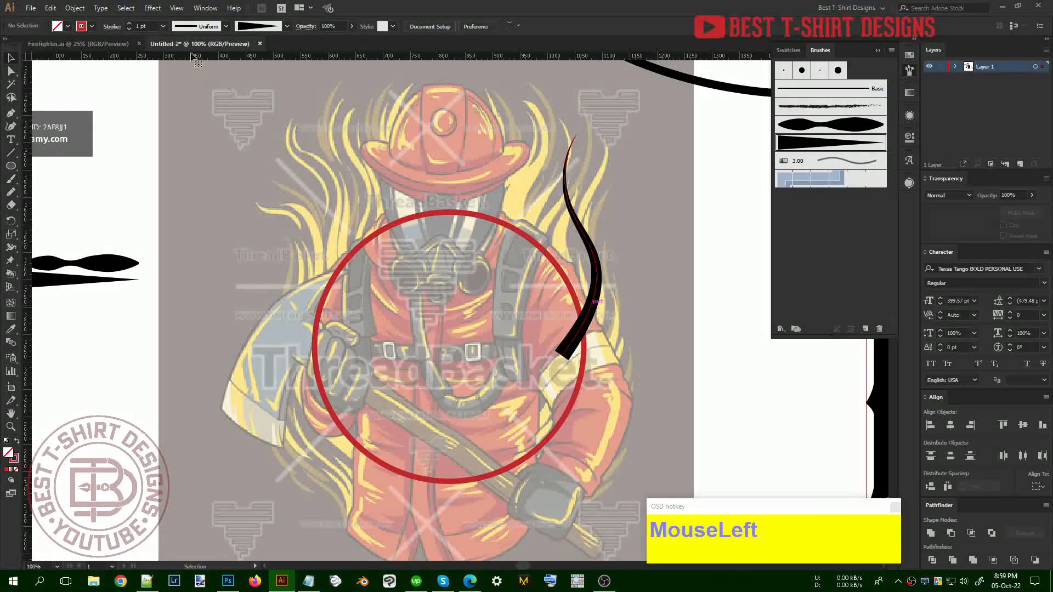
{"action": "scroll", "coordinate": [152, 24], "scroll_direction": "up", "scroll_amount": 1}
{"action": "left_click", "coordinate": [409, 318]}
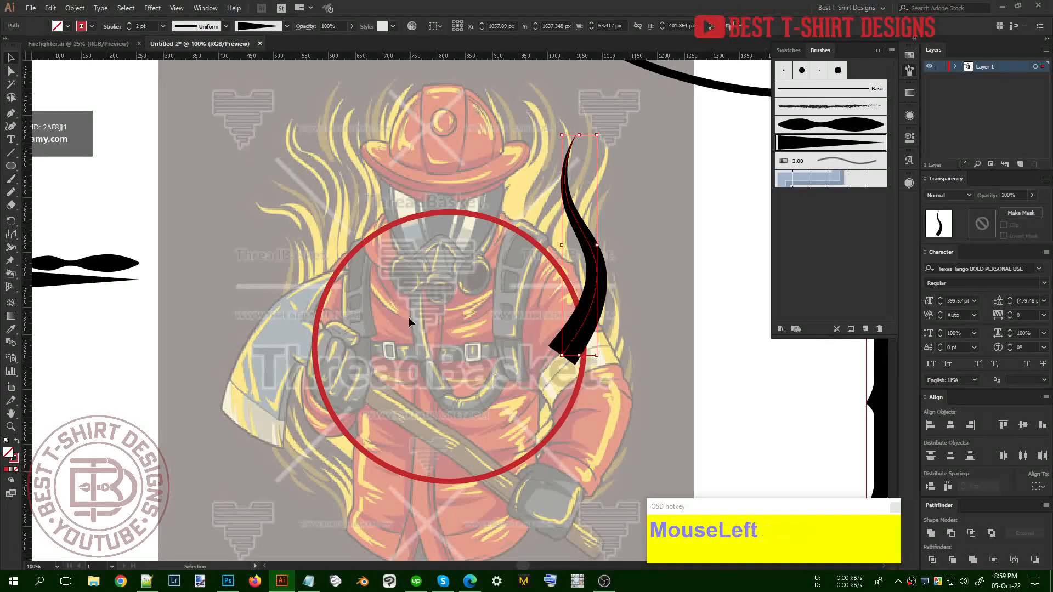
{"action": "key", "text": "b"}
{"action": "left_click_drag", "start_coordinate": [540, 328], "coordinate": [579, 243]}
{"action": "left_click_drag", "start_coordinate": [599, 140], "coordinate": [599, 142]}
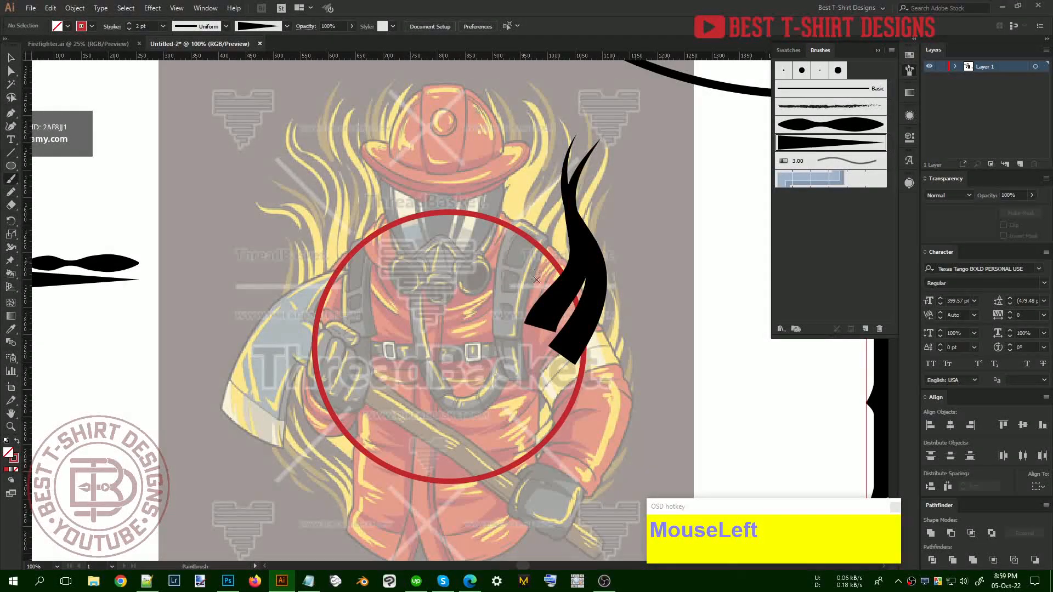
Redo the second stroke and add several more tapered black flames on the right side
{"action": "key", "text": "ctrl+z"}
{"action": "mouse_move", "coordinate": [553, 294]}
{"action": "left_mouse_down"}
{"action": "mouse_move", "coordinate": [568, 258]}
{"action": "mouse_move", "coordinate": [527, 199]}
{"action": "mouse_move", "coordinate": [550, 116]}
{"action": "left_mouse_up"}
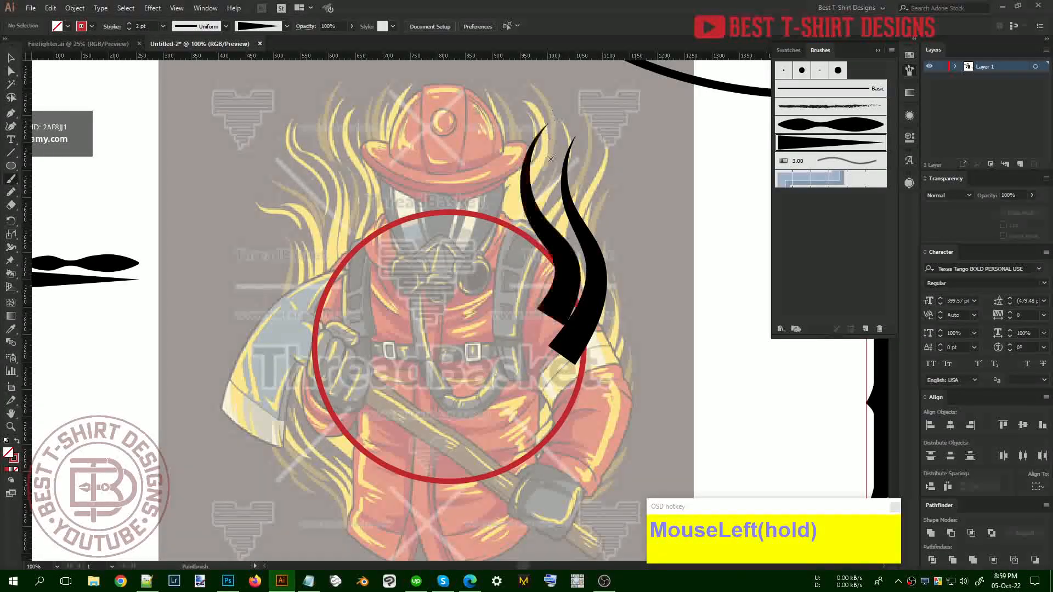
{"action": "left_click_drag", "start_coordinate": [547, 180], "coordinate": [580, 100]}
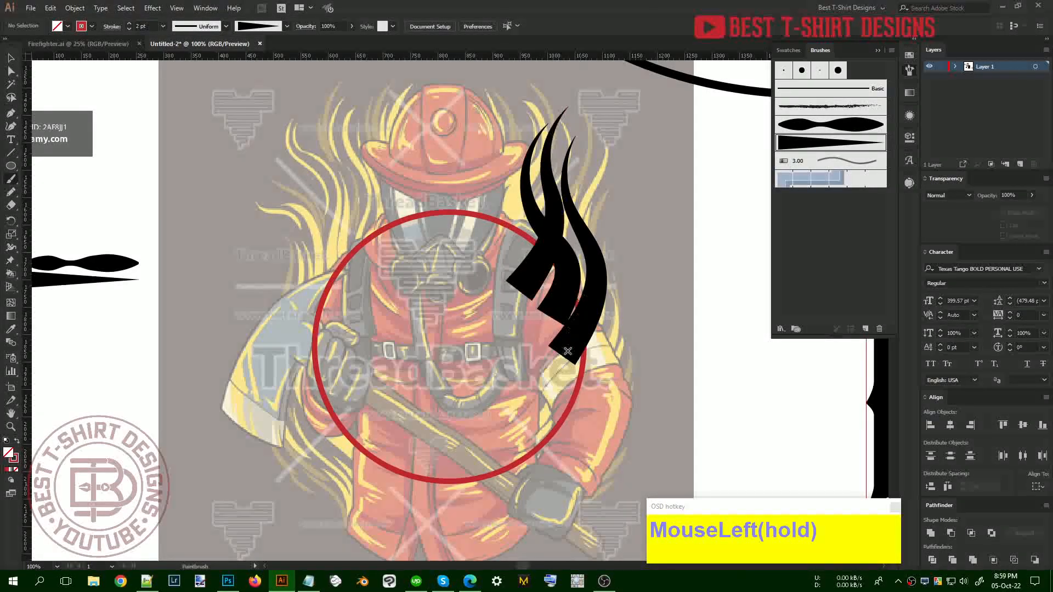
{"action": "left_click_drag", "start_coordinate": [568, 349], "coordinate": [542, 388]}
{"action": "mouse_move", "coordinate": [587, 274]}
{"action": "left_mouse_down"}
{"action": "mouse_move", "coordinate": [574, 205]}
{"action": "mouse_move", "coordinate": [608, 131]}
{"action": "left_mouse_up"}
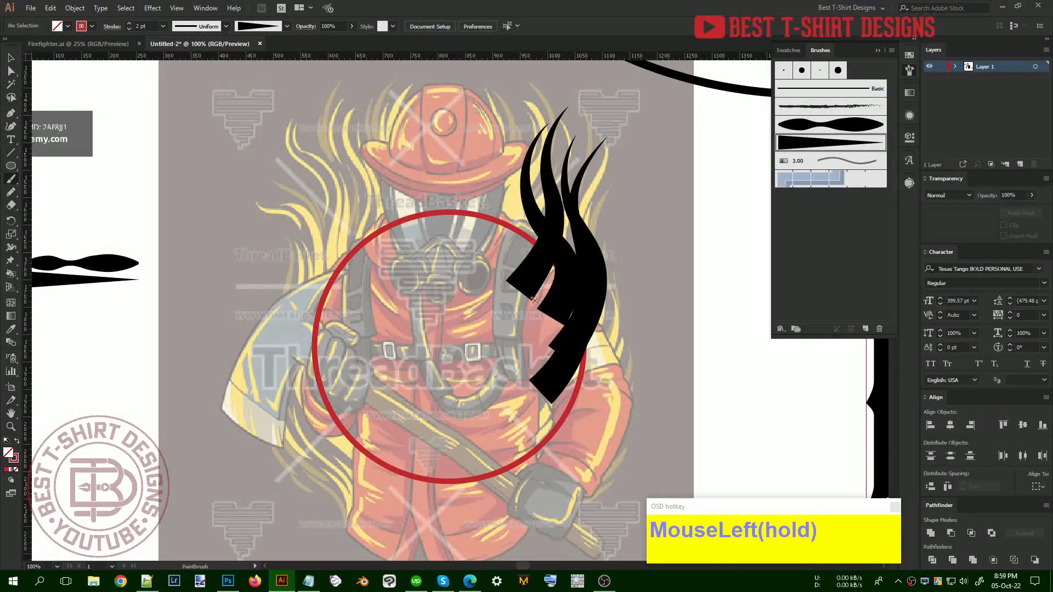
{"action": "left_click_drag", "start_coordinate": [551, 391], "coordinate": [593, 322]}
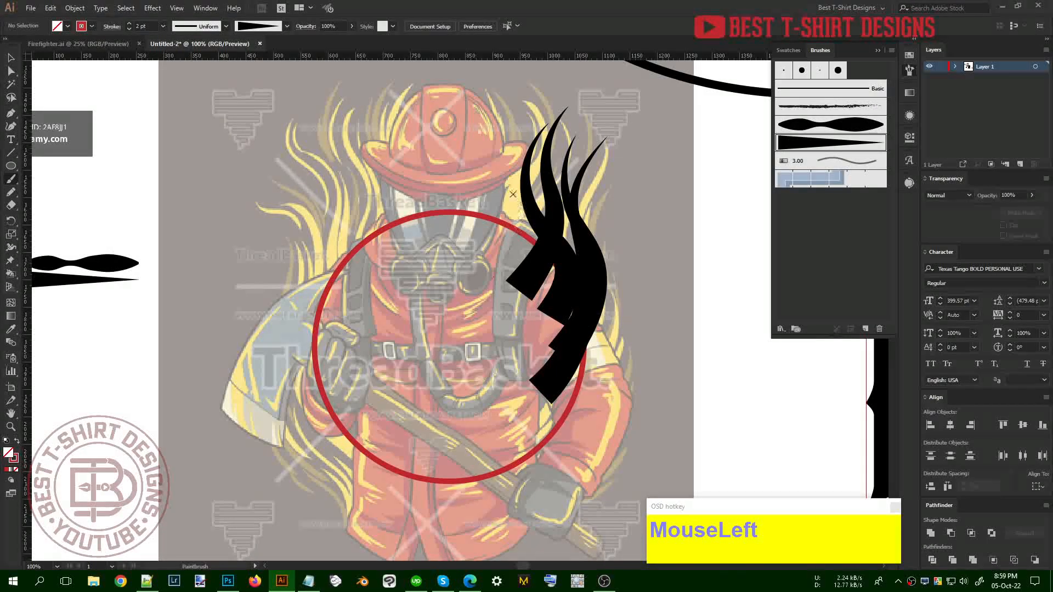
{"action": "left_click_drag", "start_coordinate": [483, 277], "coordinate": [485, 102]}
Redraw the leftmost and rightmost flame strokes with taller tips
{"action": "key", "text": "ctrl+z"}
{"action": "mouse_move", "coordinate": [494, 283]}
{"action": "left_mouse_down"}
{"action": "mouse_move", "coordinate": [509, 264]}
{"action": "mouse_move", "coordinate": [499, 168]}
{"action": "mouse_move", "coordinate": [527, 84]}
{"action": "left_mouse_up"}
{"action": "left_click_drag", "start_coordinate": [429, 271], "coordinate": [433, 277]}
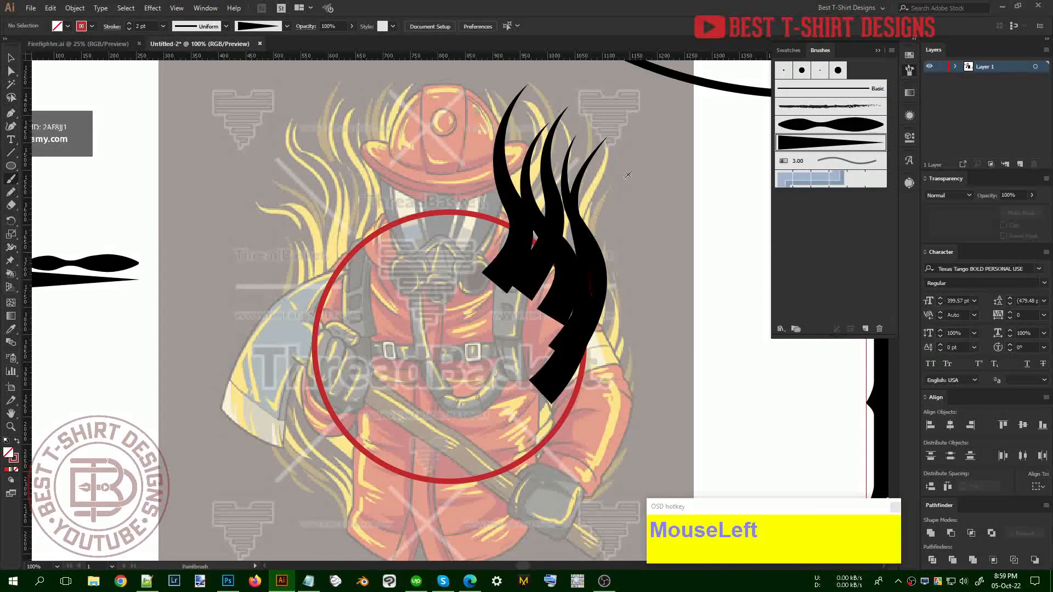
{"action": "left_click_drag", "start_coordinate": [622, 183], "coordinate": [644, 110]}
{"action": "key", "text": "ctrl+z"}
{"action": "mouse_move", "coordinate": [577, 292]}
{"action": "left_mouse_down"}
{"action": "mouse_move", "coordinate": [615, 209]}
{"action": "mouse_move", "coordinate": [600, 105]}
{"action": "left_mouse_up"}
Fill the gaps with more flames, including a tall tapered flame left of the others
{"action": "scroll", "coordinate": [603, 124], "scroll_direction": "up", "scroll_amount": 3}
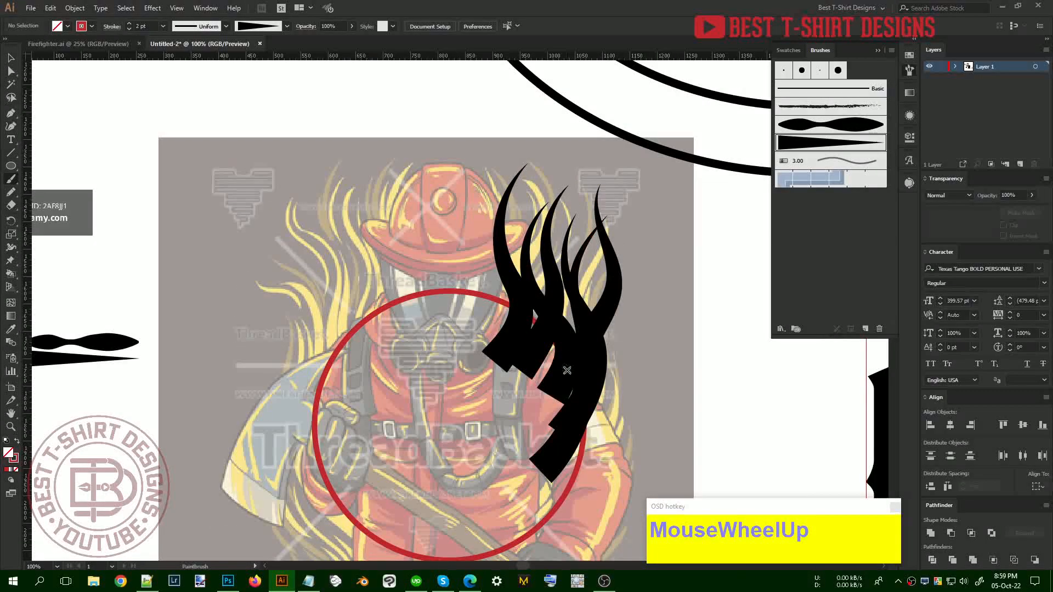
{"action": "left_click_drag", "start_coordinate": [574, 166], "coordinate": [581, 157]}
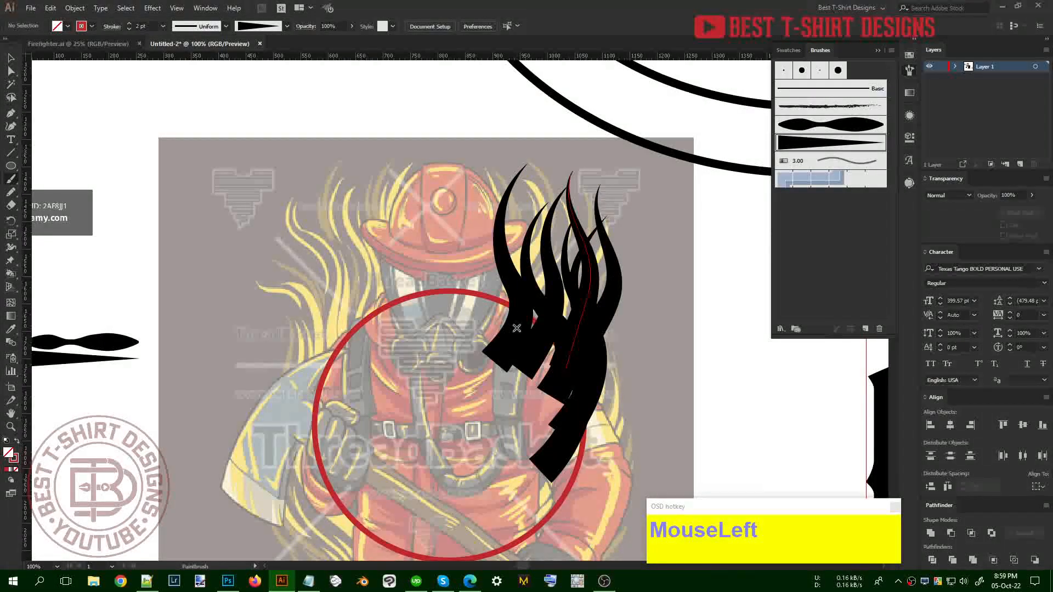
{"action": "left_click_drag", "start_coordinate": [515, 326], "coordinate": [546, 227]}
{"action": "left_click_drag", "start_coordinate": [544, 139], "coordinate": [543, 141]}
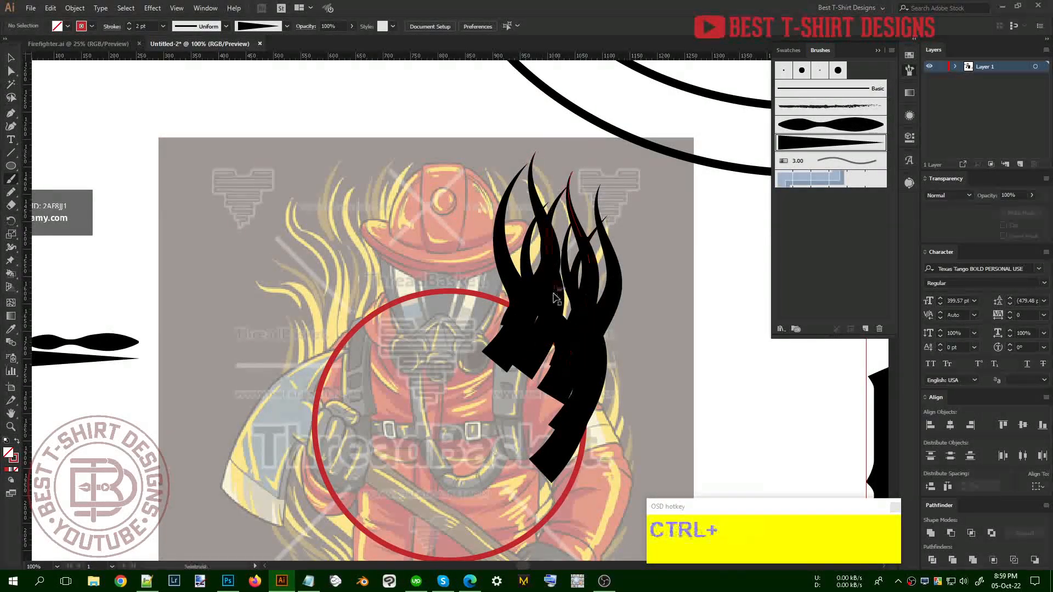
{"action": "key", "text": "ctrl+z"}
{"action": "left_click_drag", "start_coordinate": [475, 326], "coordinate": [513, 202]}
{"action": "key", "text": "ctrl+z"}
{"action": "mouse_move", "coordinate": [487, 316]}
{"action": "left_mouse_down"}
{"action": "mouse_move", "coordinate": [462, 220]}
{"action": "mouse_move", "coordinate": [477, 118]}
{"action": "left_mouse_up"}
{"action": "left_click_drag", "start_coordinate": [464, 340], "coordinate": [474, 253]}
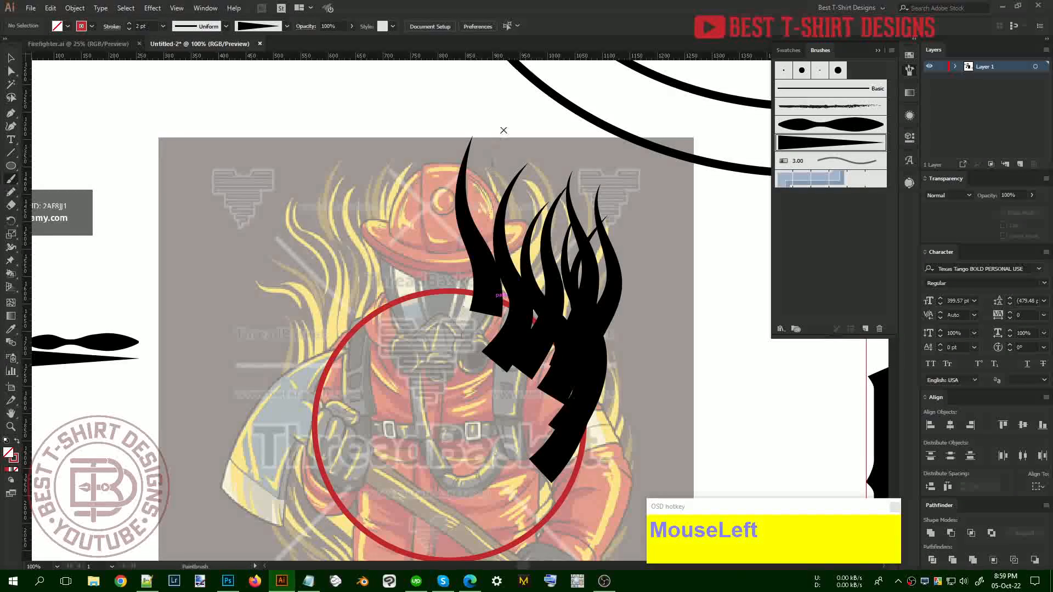
{"action": "left_click_drag", "start_coordinate": [502, 133], "coordinate": [505, 129]}
Try the wide blob-shaped brush for a wavy stroke left of the flames
{"action": "key", "text": "v"}
{"action": "left_click", "coordinate": [811, 126]}
{"action": "key", "text": "b"}
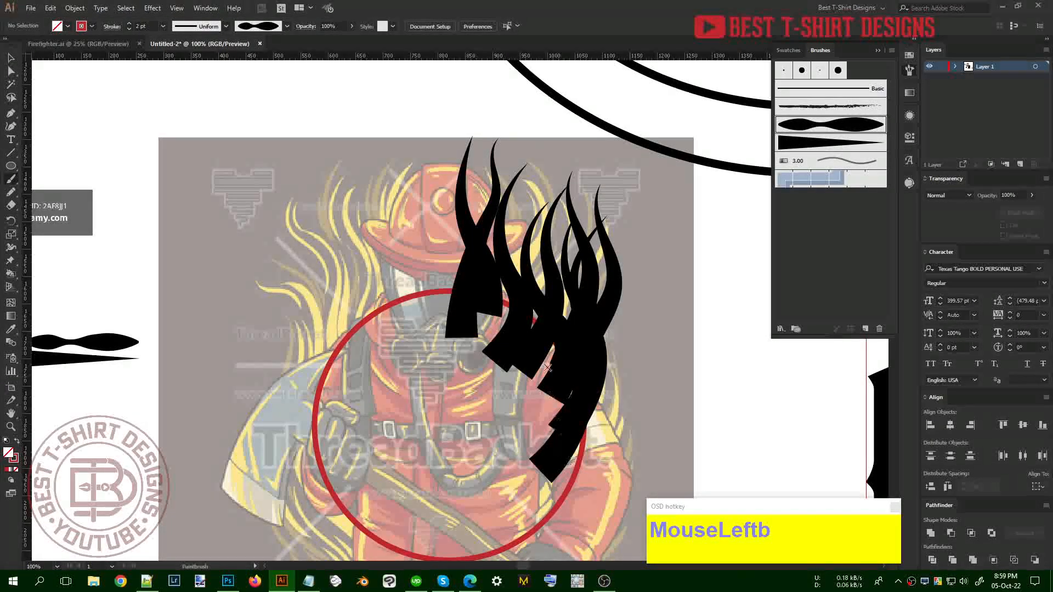
{"action": "mouse_move", "coordinate": [406, 349]}
{"action": "left_mouse_down"}
{"action": "mouse_move", "coordinate": [390, 251]}
{"action": "mouse_move", "coordinate": [406, 175]}
{"action": "left_mouse_up"}
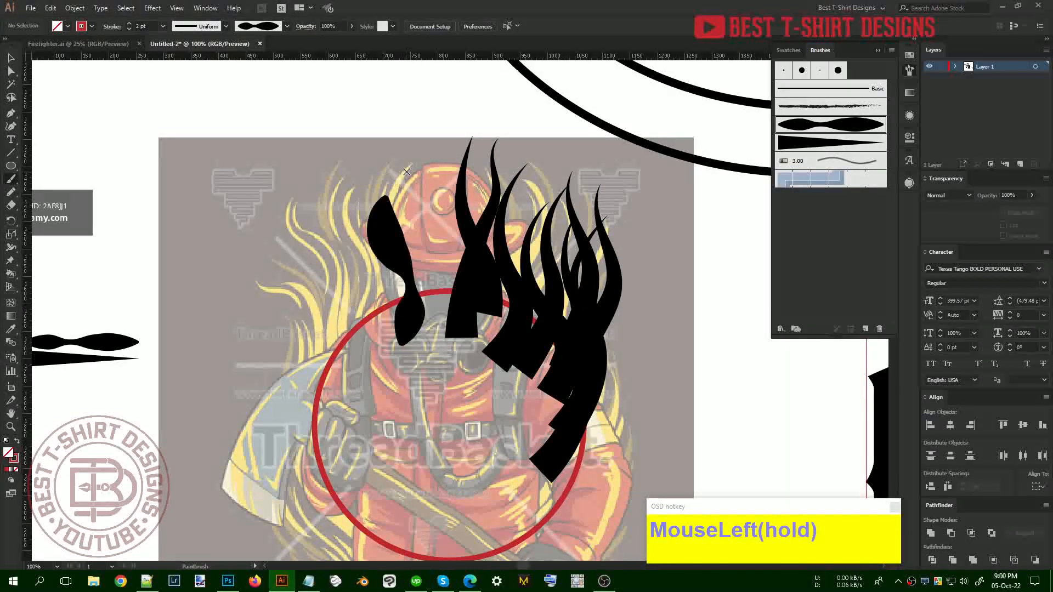
{"action": "key", "text": "ctrl+z"}
{"action": "mouse_move", "coordinate": [393, 361]}
{"action": "left_mouse_down"}
{"action": "mouse_move", "coordinate": [377, 200]}
{"action": "mouse_move", "coordinate": [387, 156]}
{"action": "left_mouse_up"}
{"action": "key", "text": "ctrl+z"}
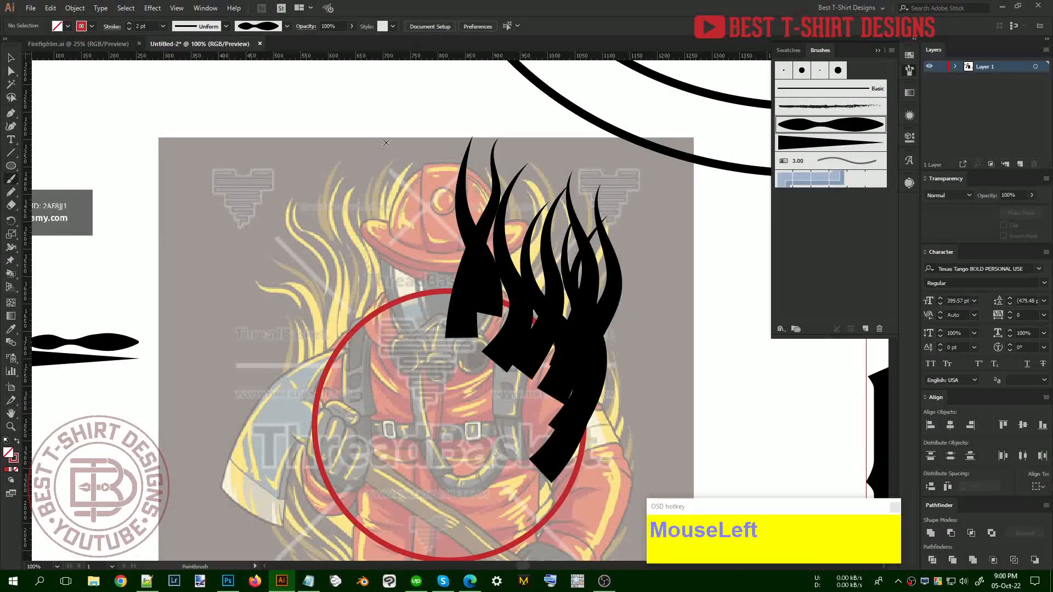
{"action": "key", "text": "ctrl+z"}
{"action": "mouse_move", "coordinate": [365, 430]}
{"action": "left_mouse_down"}
{"action": "mouse_move", "coordinate": [335, 244]}
{"action": "mouse_move", "coordinate": [342, 215]}
{"action": "left_mouse_up"}
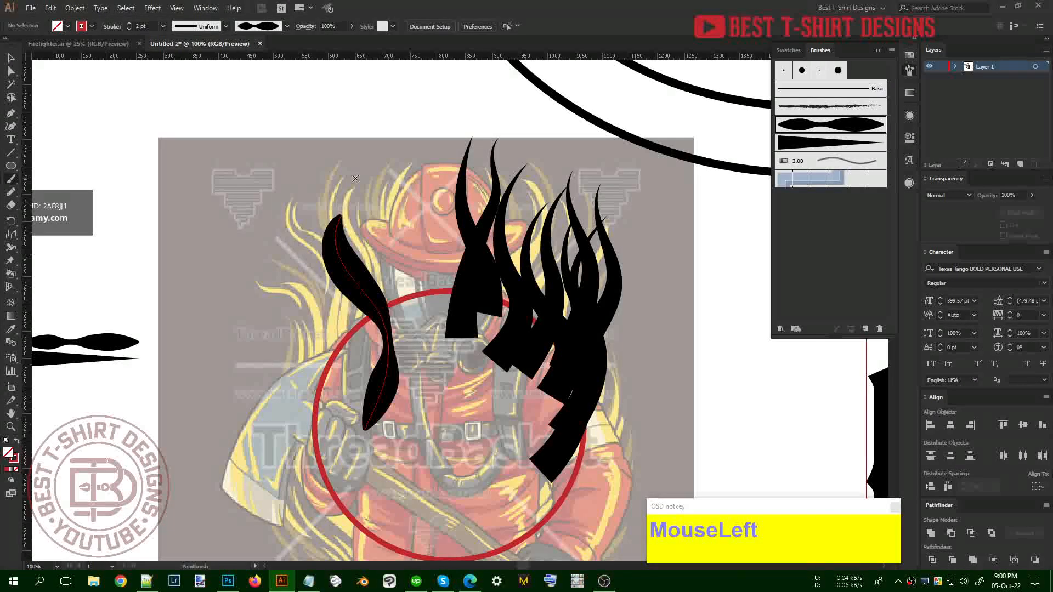
Delete the stray wavy strokes and select the black flame strokes
{"action": "key", "text": "v"}
{"action": "key", "text": "Delete"}
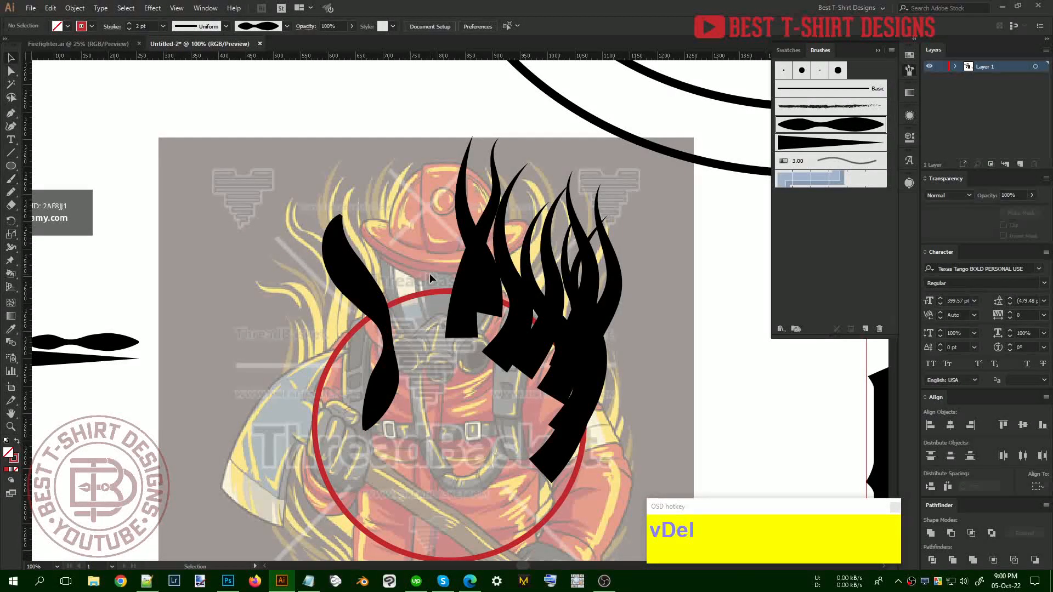
{"action": "left_click_drag", "start_coordinate": [401, 270], "coordinate": [294, 295]}
{"action": "key", "text": "Delete"}
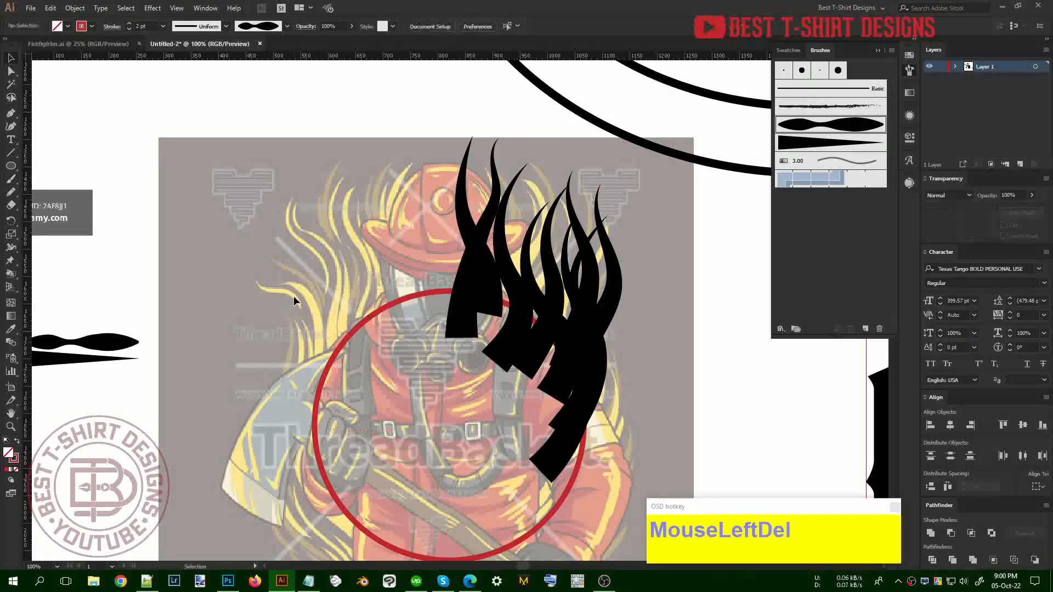
{"action": "scroll", "coordinate": [294, 295], "scroll_direction": "down", "scroll_amount": 1, "text": "alt"}
{"action": "left_click", "coordinate": [478, 394]}
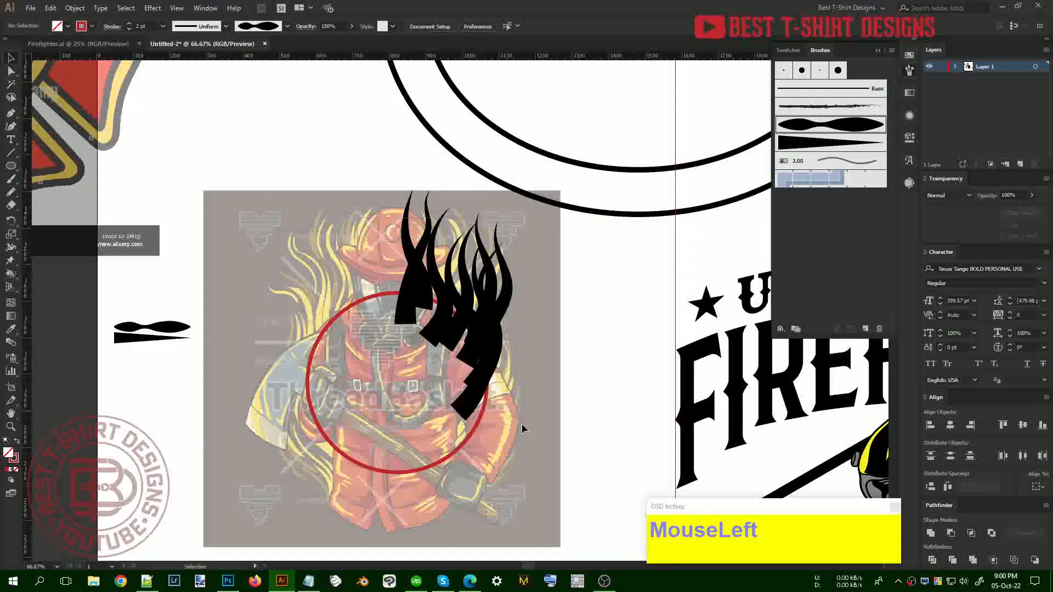
{"action": "scroll", "coordinate": [310, 219], "scroll_direction": "down", "scroll_amount": 1, "text": "alt"}
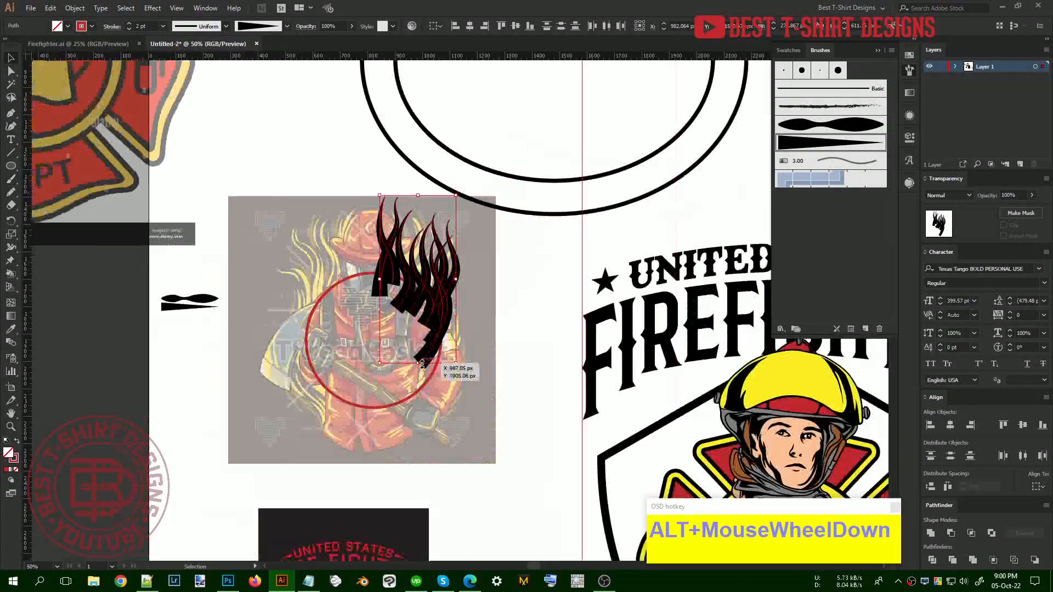
Group the black flame strokes with Ctrl+G
{"action": "key", "text": "ctrl+g"}
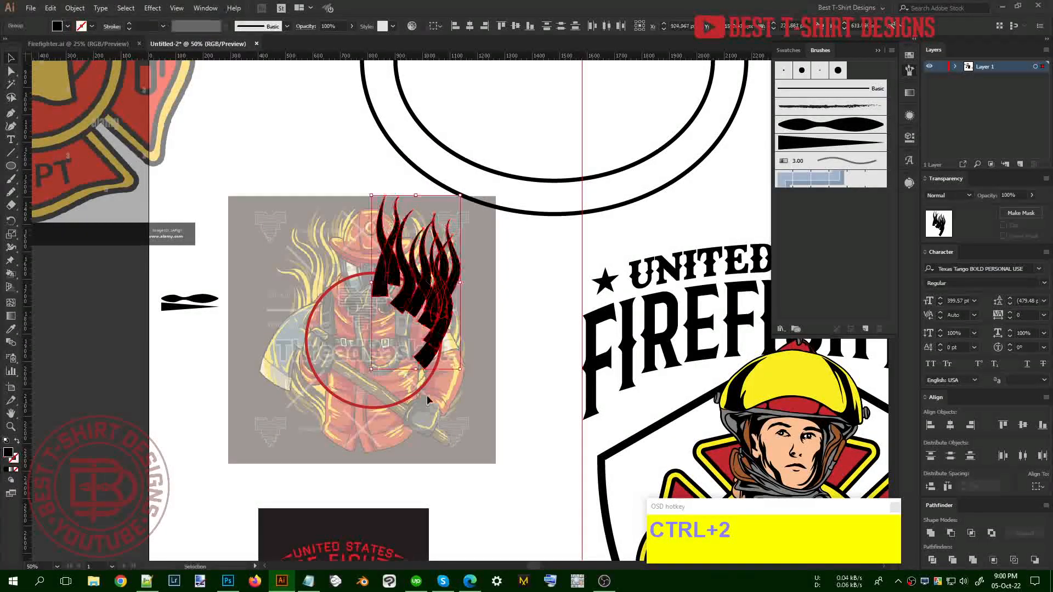
{"action": "scroll", "coordinate": [426, 406], "scroll_direction": "down", "scroll_amount": 1, "text": "alt"}
{"action": "scroll", "coordinate": [459, 324], "scroll_direction": "up", "scroll_amount": 2, "text": "alt"}
{"action": "left_click", "coordinate": [499, 332]}
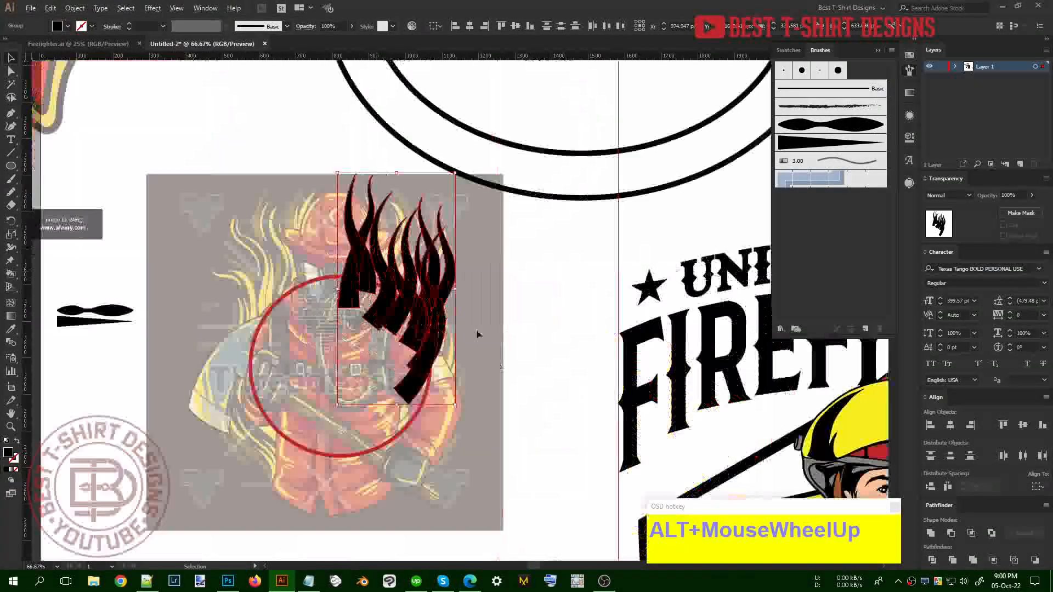
{"action": "scroll", "coordinate": [500, 333], "scroll_direction": "up", "scroll_amount": 1}
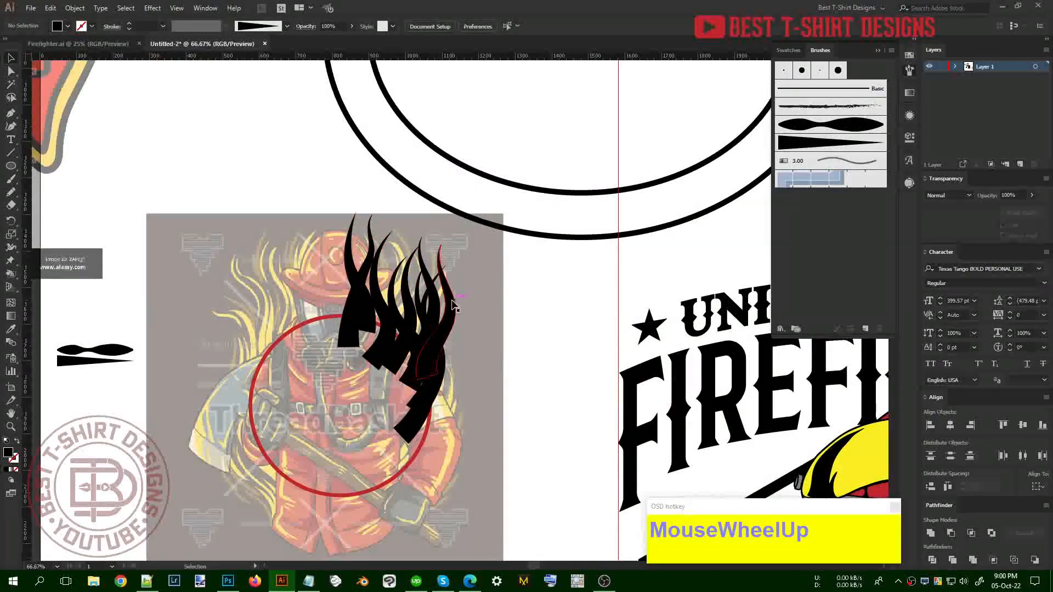
{"action": "scroll", "coordinate": [453, 305], "scroll_direction": "up", "scroll_amount": 1, "text": "alt"}
Colour four of the flames orange from the Swatches panel
{"action": "left_click", "coordinate": [451, 305]}
{"action": "left_click", "coordinate": [402, 300], "text": "shift"}
{"action": "left_click", "coordinate": [362, 297], "text": "shift"}
{"action": "left_click", "coordinate": [317, 286], "text": "shift"}
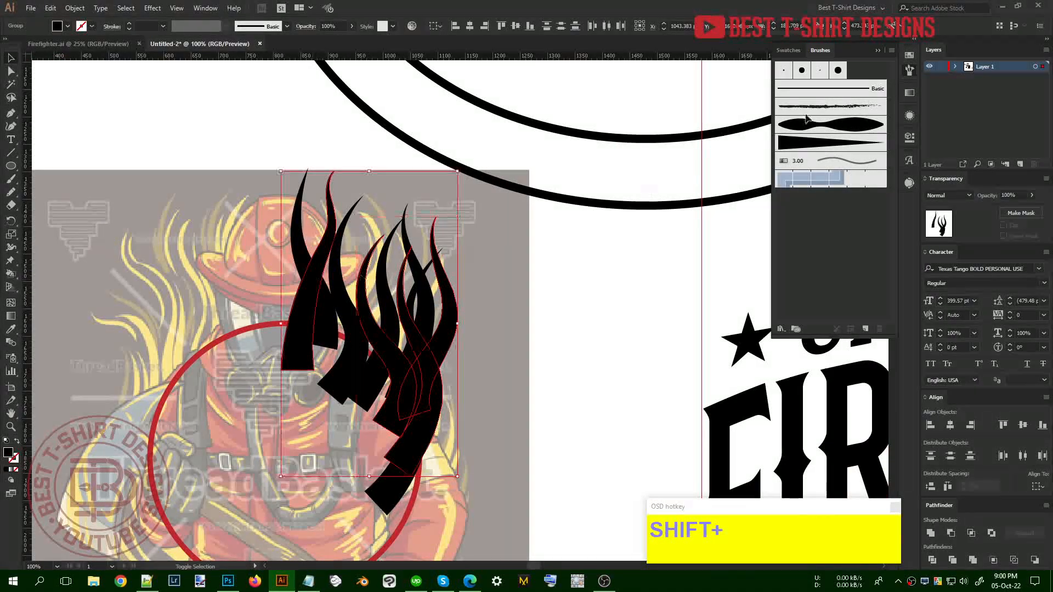
{"action": "left_click", "coordinate": [906, 57]}
{"action": "left_click", "coordinate": [863, 86]}
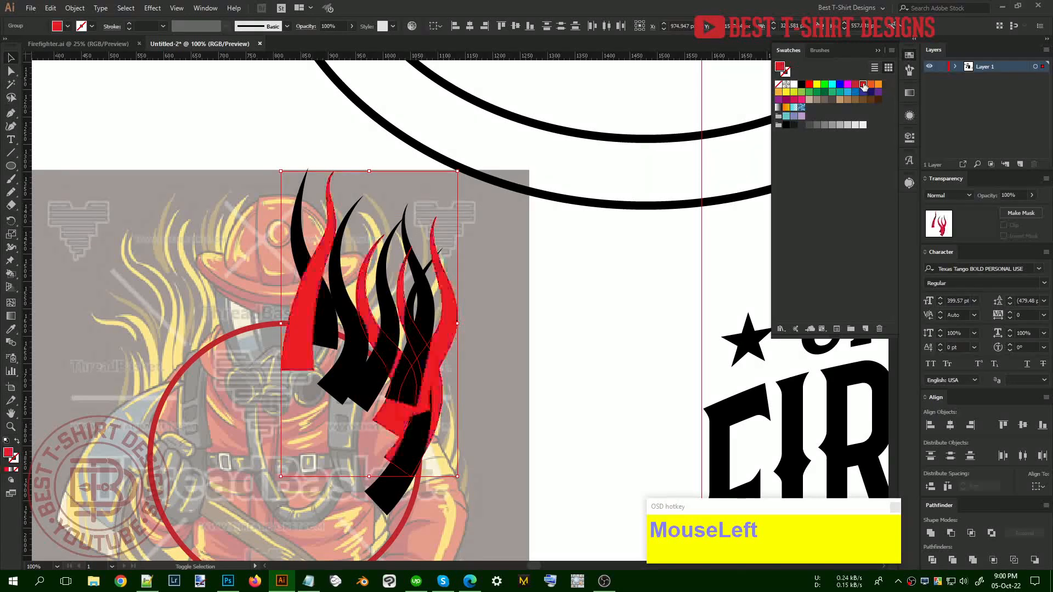
{"action": "left_click", "coordinate": [870, 85]}
{"action": "left_click", "coordinate": [422, 436]}
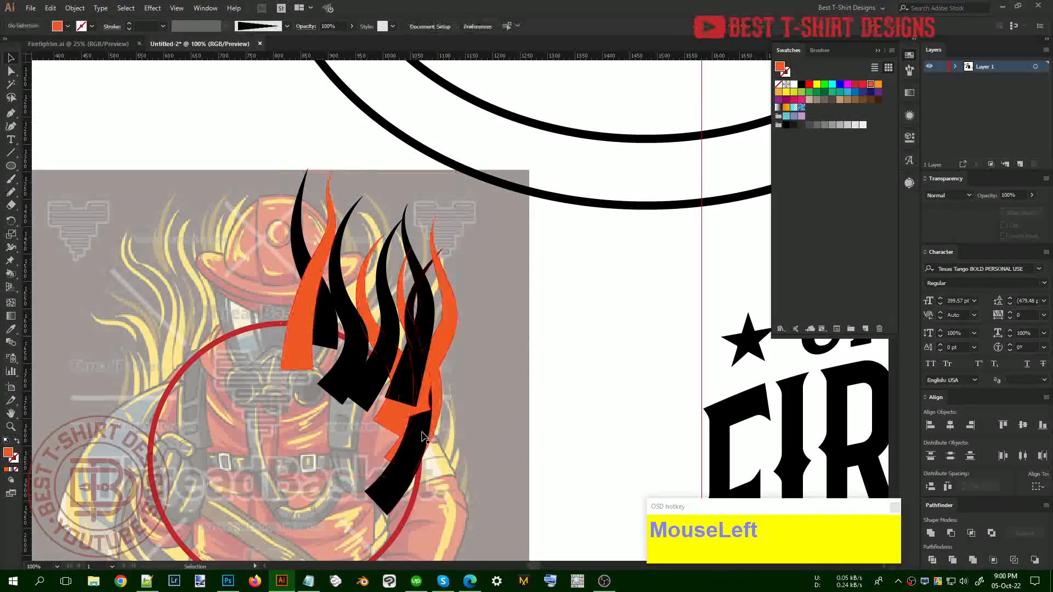
Colour the three remaining black flames light orange
{"action": "left_click", "coordinate": [428, 322], "text": "shift"}
{"action": "left_click", "coordinate": [379, 307], "text": "shift"}
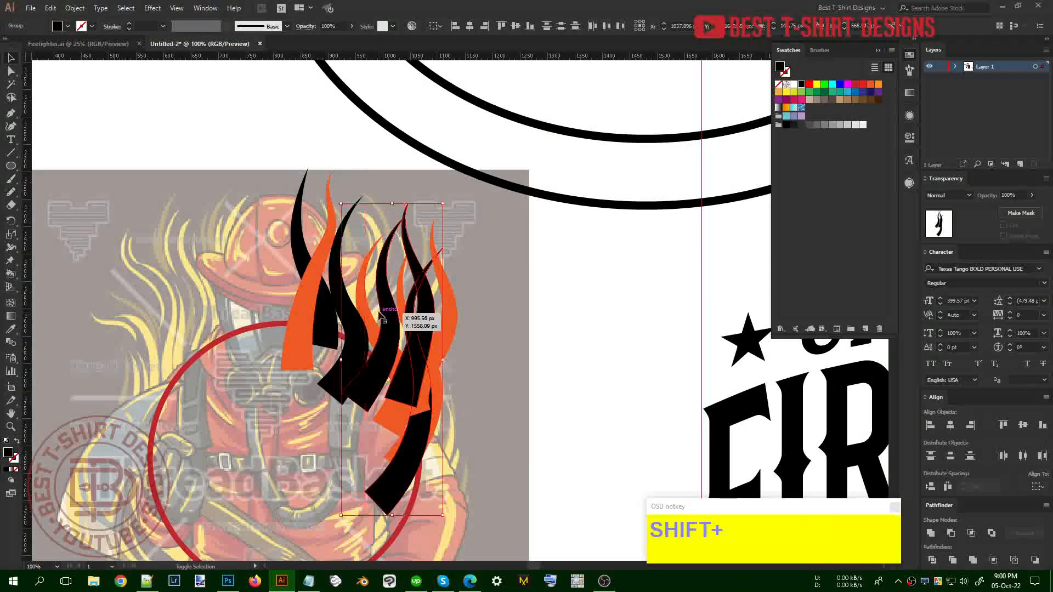
{"action": "left_click", "coordinate": [333, 302], "text": "shift"}
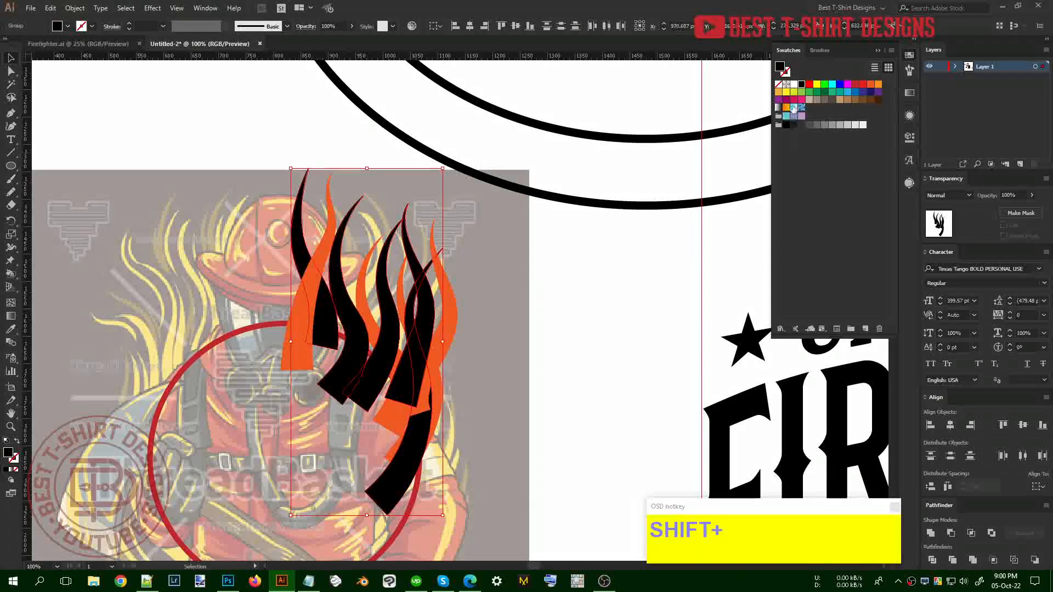
{"action": "left_click", "coordinate": [778, 92]}
{"action": "left_click", "coordinate": [534, 320]}
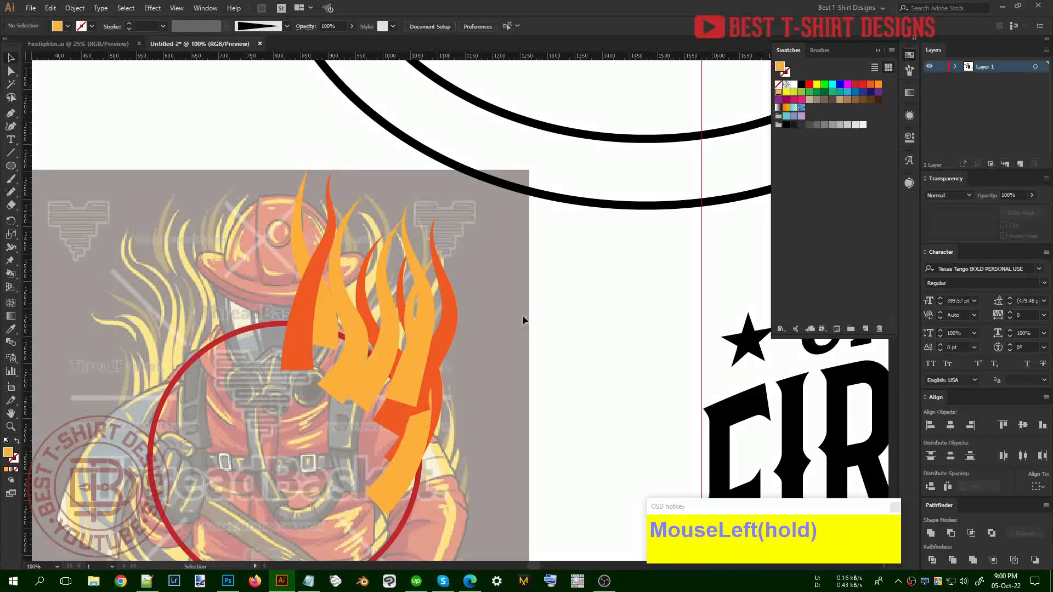
Send one flame to the back, then bring it forward in front of the template
{"action": "left_click", "coordinate": [409, 316]}
{"action": "key", "text": "ctrl+shift+bracketleft"}
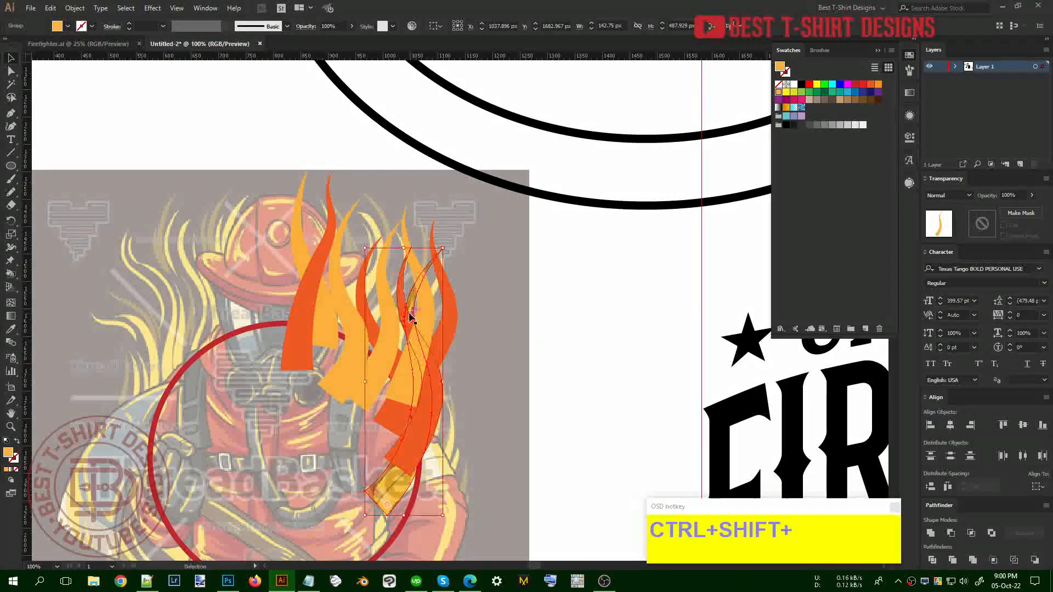
{"action": "key", "text": "ctrl+bracketright"}
{"action": "key", "text": "ctrl+bracketright"}
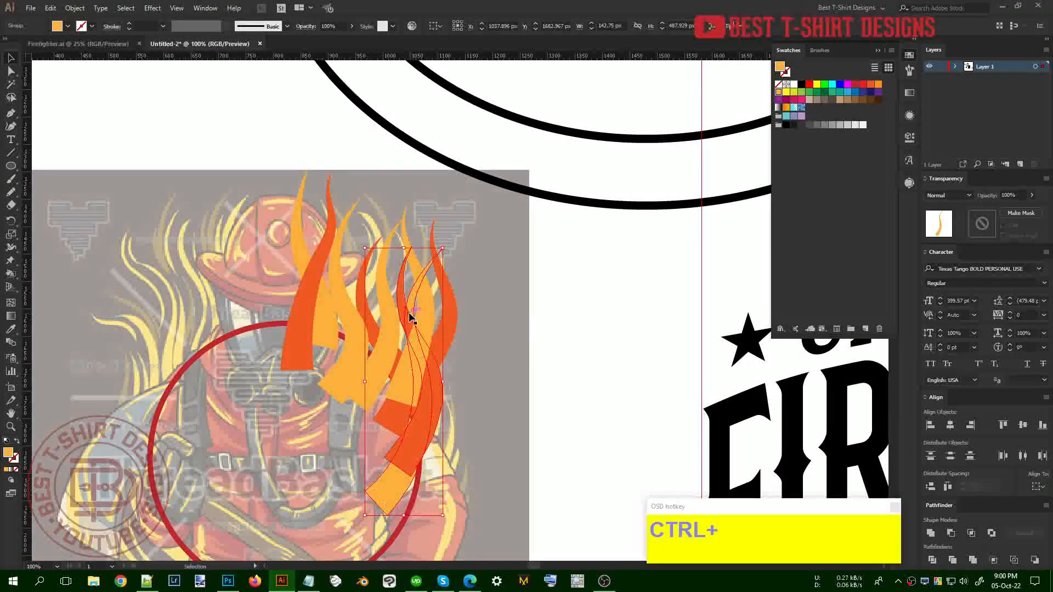
{"action": "left_click", "coordinate": [491, 363]}
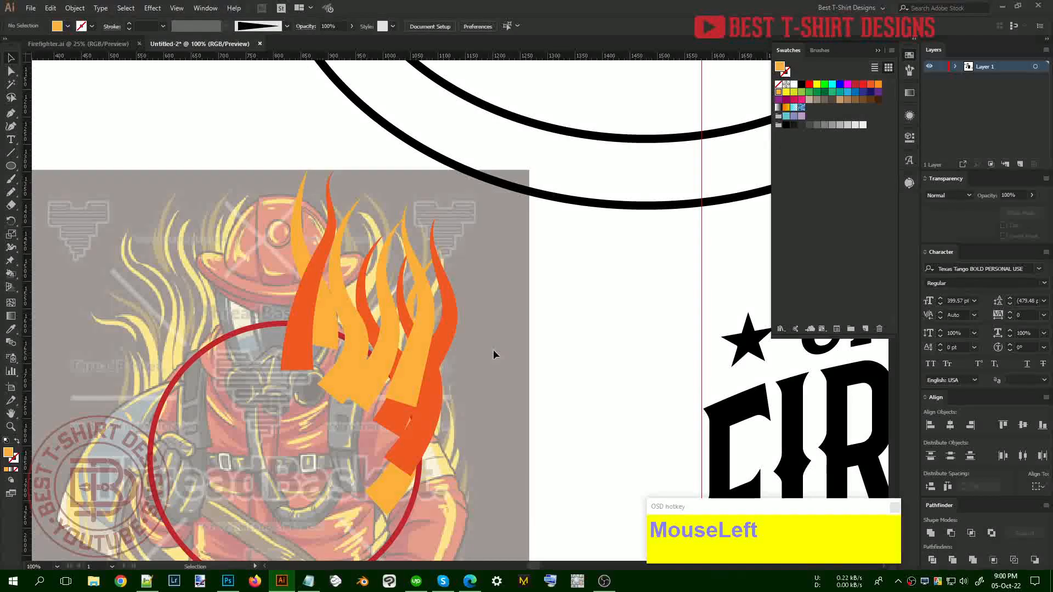
{"action": "left_click", "coordinate": [910, 72]}
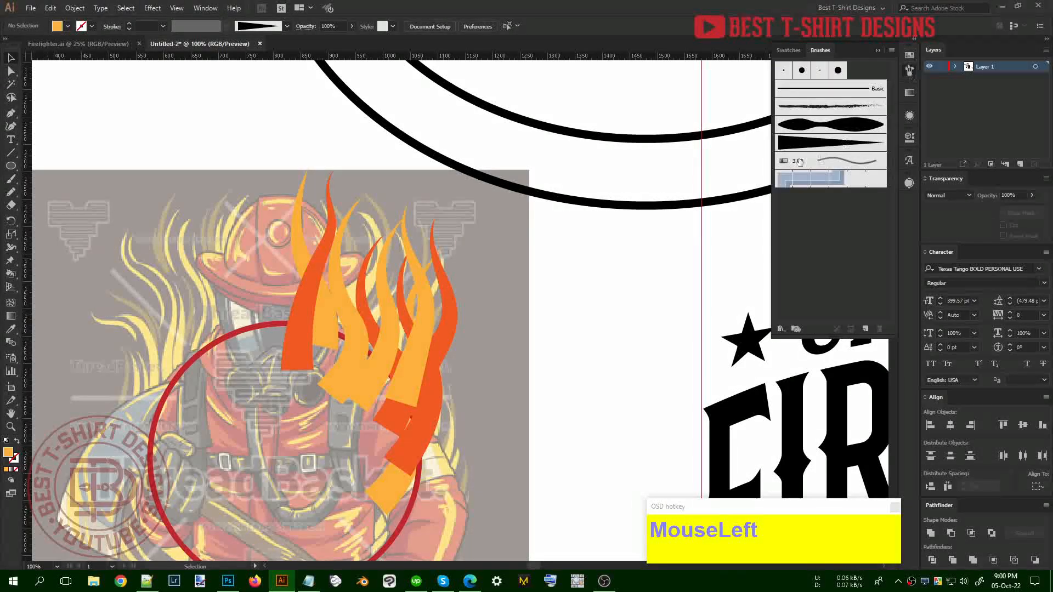
Set Art Brush 2's colourization method to Tints
{"action": "double_click", "coordinate": [792, 144]}
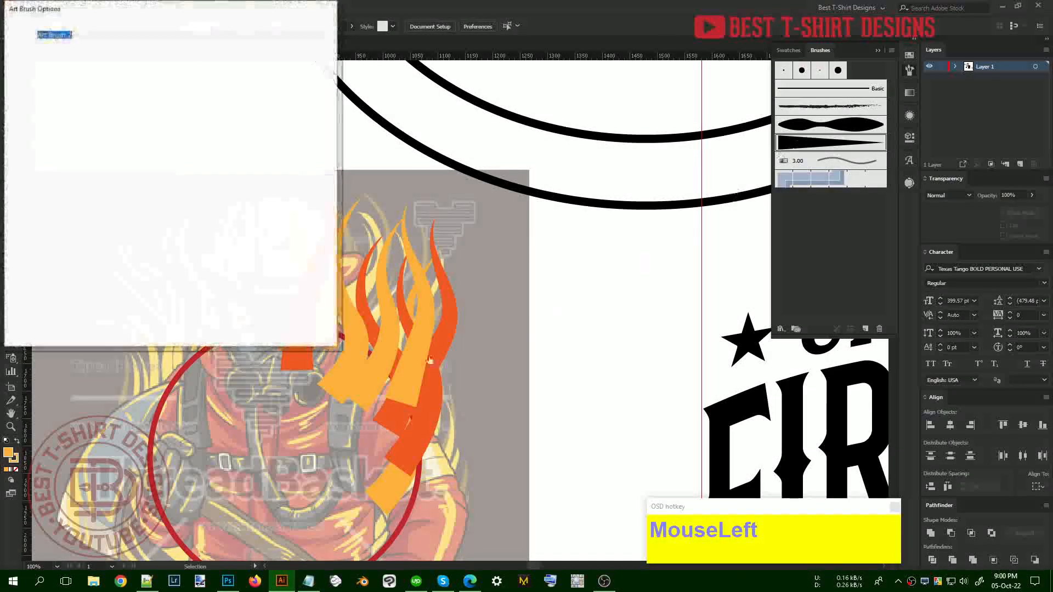
{"action": "left_click", "coordinate": [225, 217]}
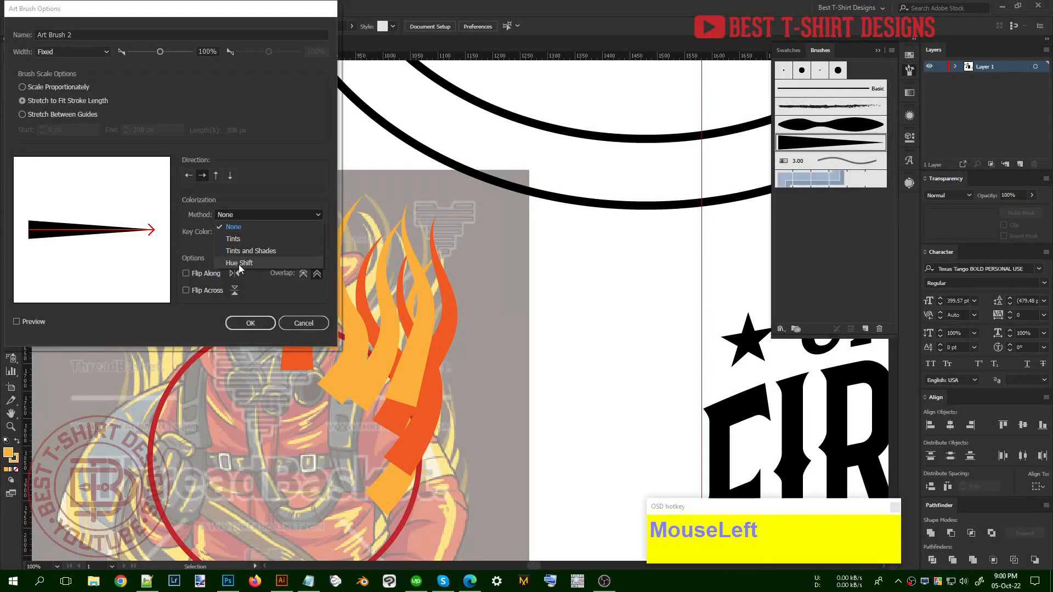
{"action": "left_click", "coordinate": [239, 240]}
{"action": "left_click", "coordinate": [250, 323]}
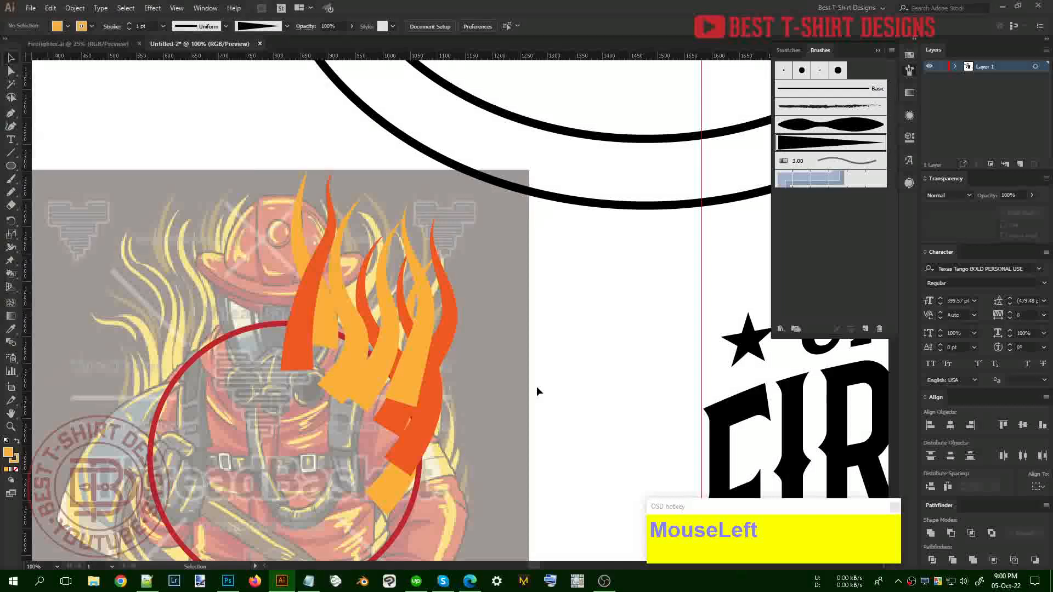
{"action": "left_click", "coordinate": [909, 55]}
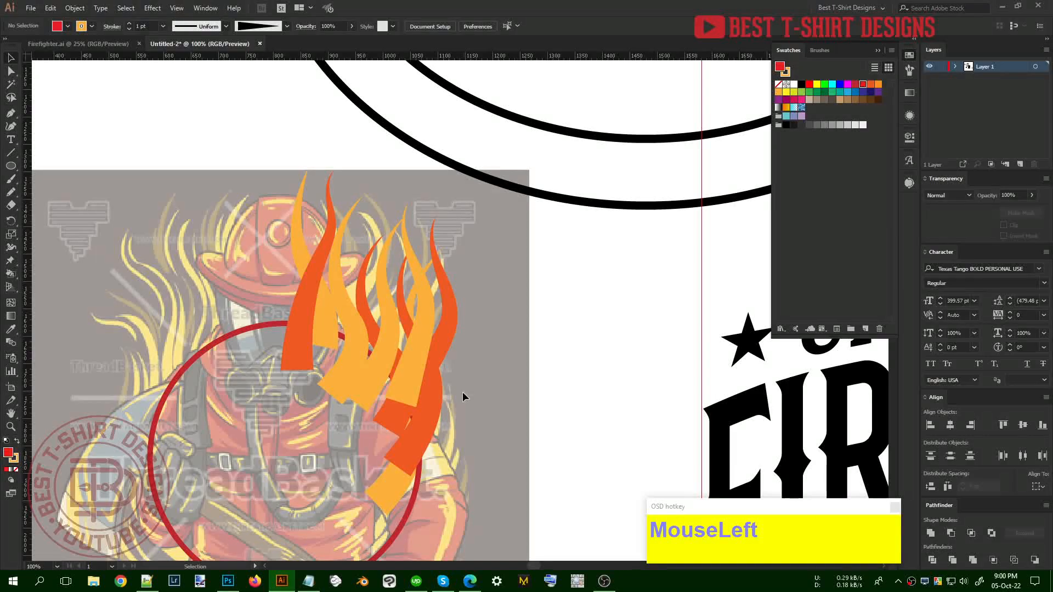
Paint two red flame strokes rising through the orange flames, redoing the first
{"action": "key", "text": "b"}
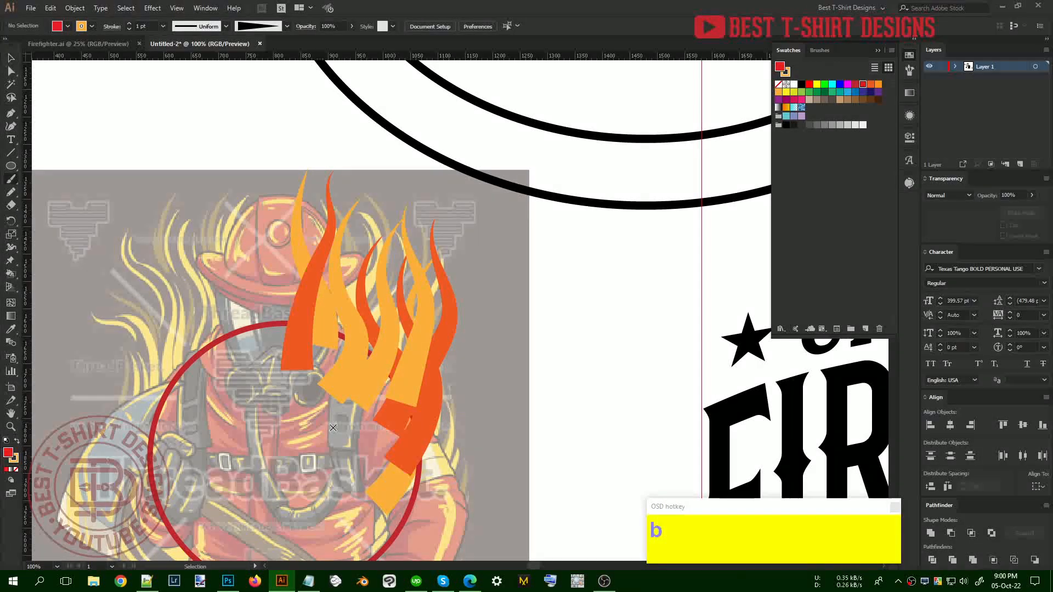
{"action": "left_click", "coordinate": [909, 72]}
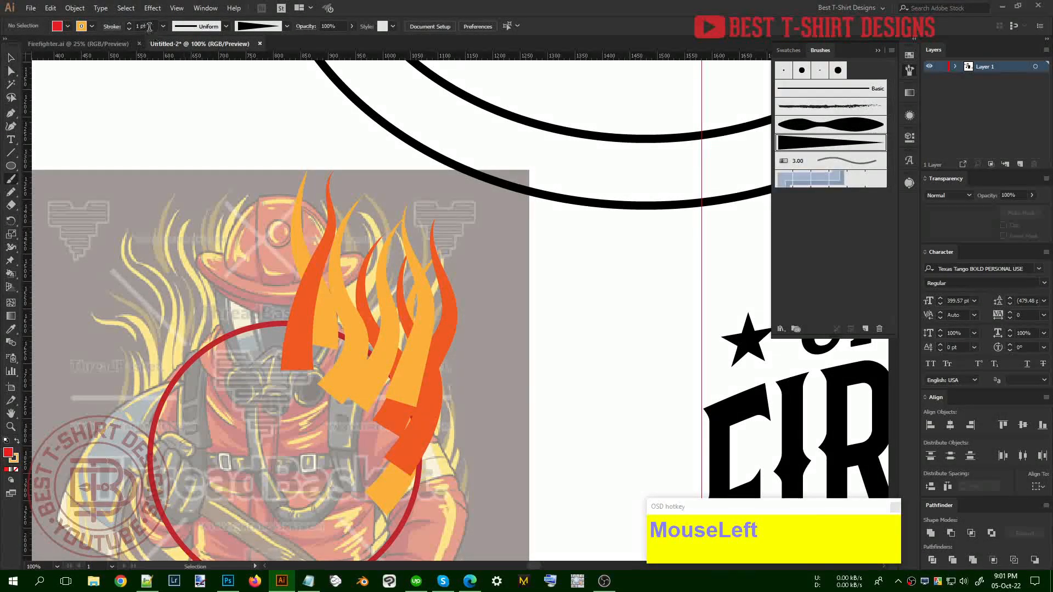
{"action": "scroll", "coordinate": [149, 27], "scroll_direction": "up", "scroll_amount": 1}
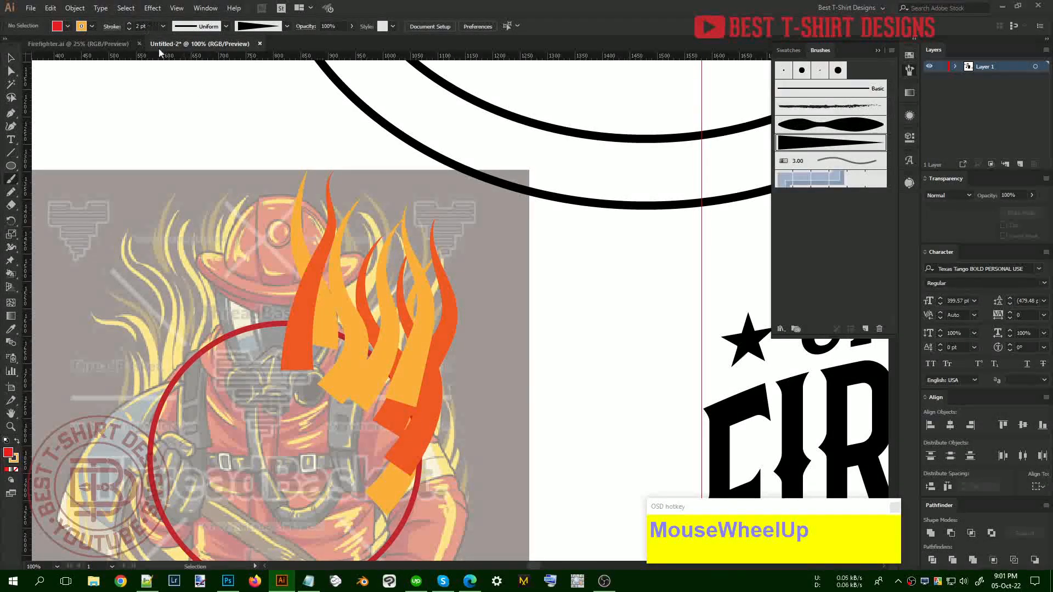
{"action": "left_click", "coordinate": [906, 57]}
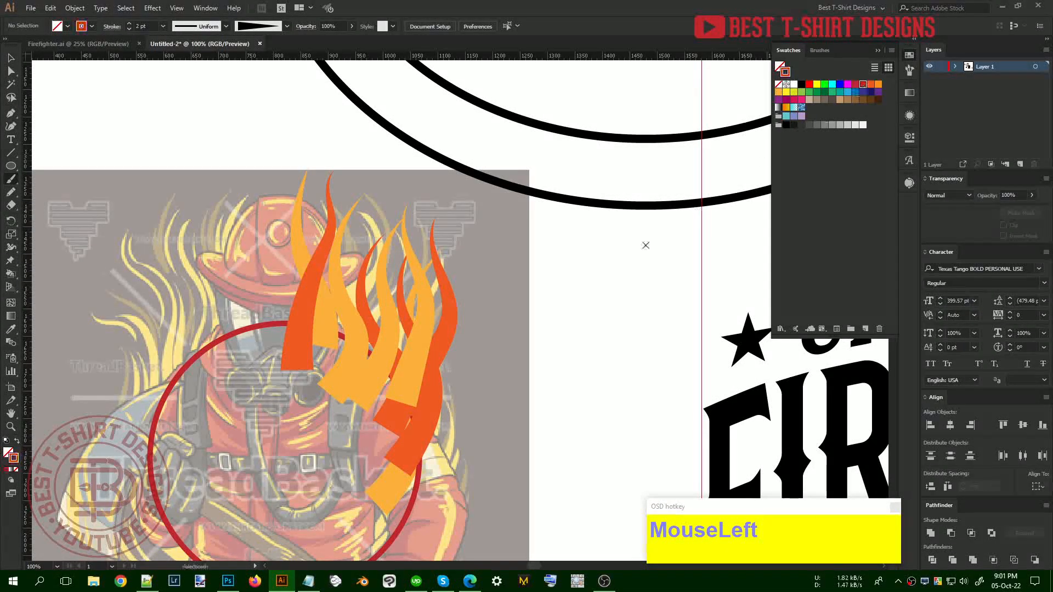
{"action": "key", "text": "b"}
{"action": "mouse_move", "coordinate": [355, 433]}
{"action": "left_mouse_down"}
{"action": "mouse_move", "coordinate": [387, 319]}
{"action": "mouse_move", "coordinate": [378, 223]}
{"action": "left_mouse_up"}
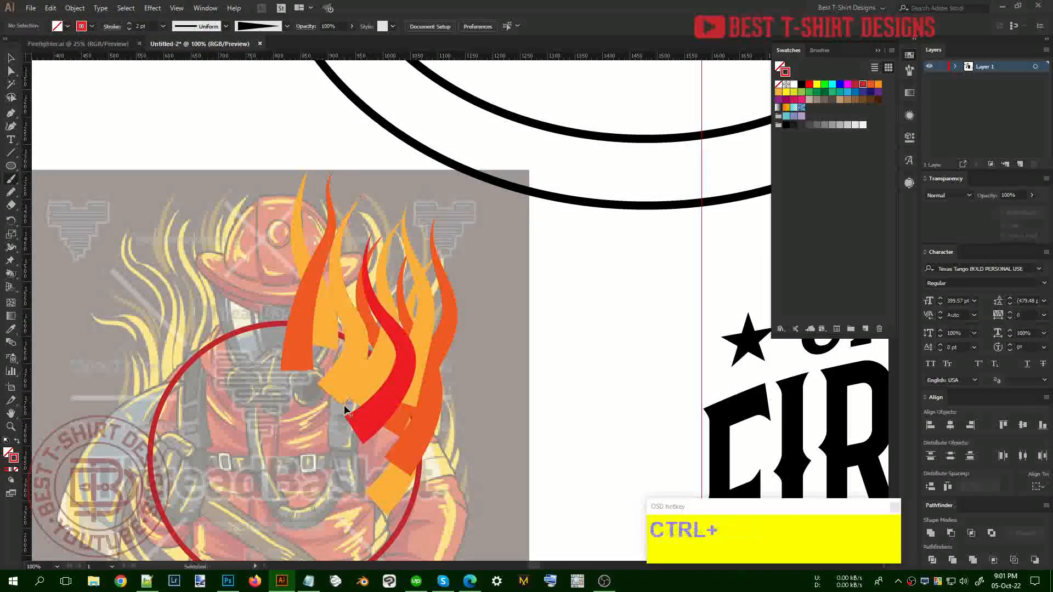
{"action": "key", "text": "ctrl+z"}
{"action": "mouse_move", "coordinate": [345, 421]}
{"action": "left_mouse_down"}
{"action": "mouse_move", "coordinate": [372, 353]}
{"action": "mouse_move", "coordinate": [347, 269]}
{"action": "mouse_move", "coordinate": [370, 204]}
{"action": "left_mouse_up"}
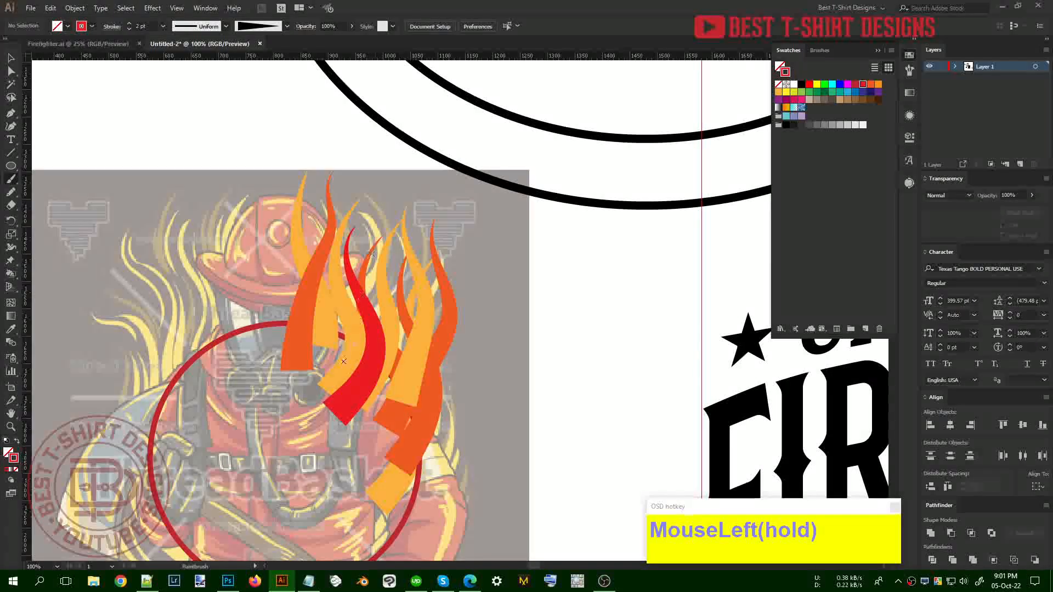
{"action": "left_click_drag", "start_coordinate": [328, 403], "coordinate": [324, 406]}
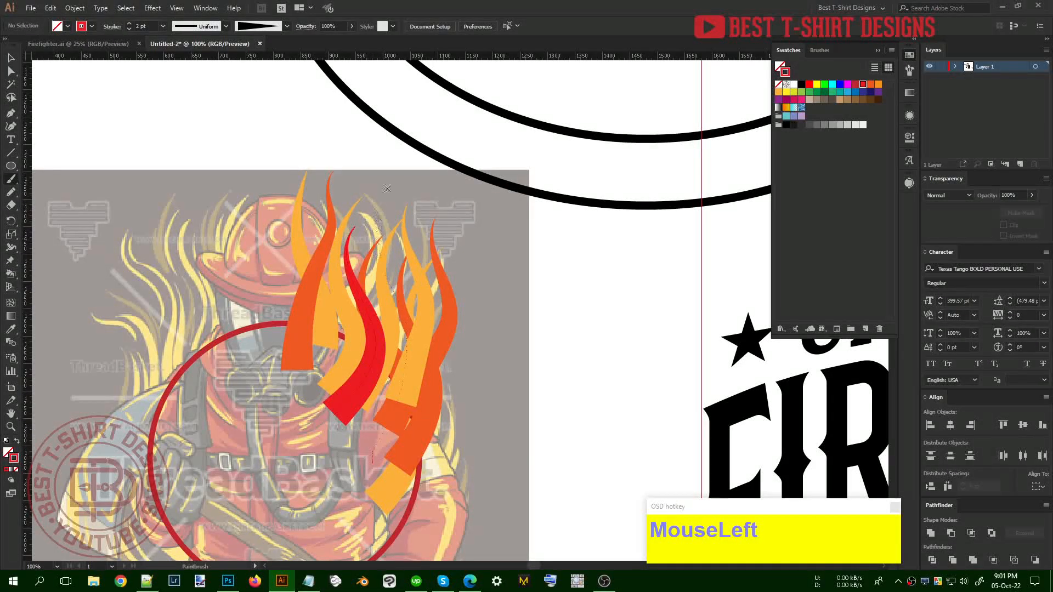
Group the two red flame strokes together
{"action": "key", "text": "v"}
{"action": "left_click", "coordinate": [382, 329]}
{"action": "left_click", "coordinate": [376, 330], "text": "shift"}
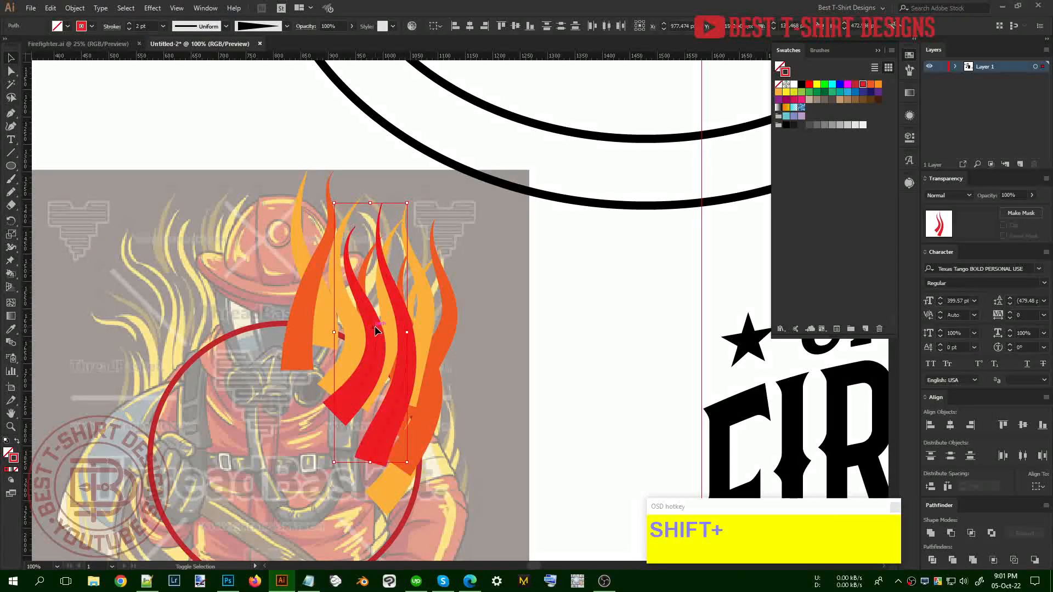
{"action": "key", "text": "ctrl+2"}
{"action": "left_click", "coordinate": [419, 331]}
{"action": "left_click", "coordinate": [407, 329]}
Cut the red flames, paste them behind an orange flame, and nudge one up-right
{"action": "key", "text": "ctrl+x"}
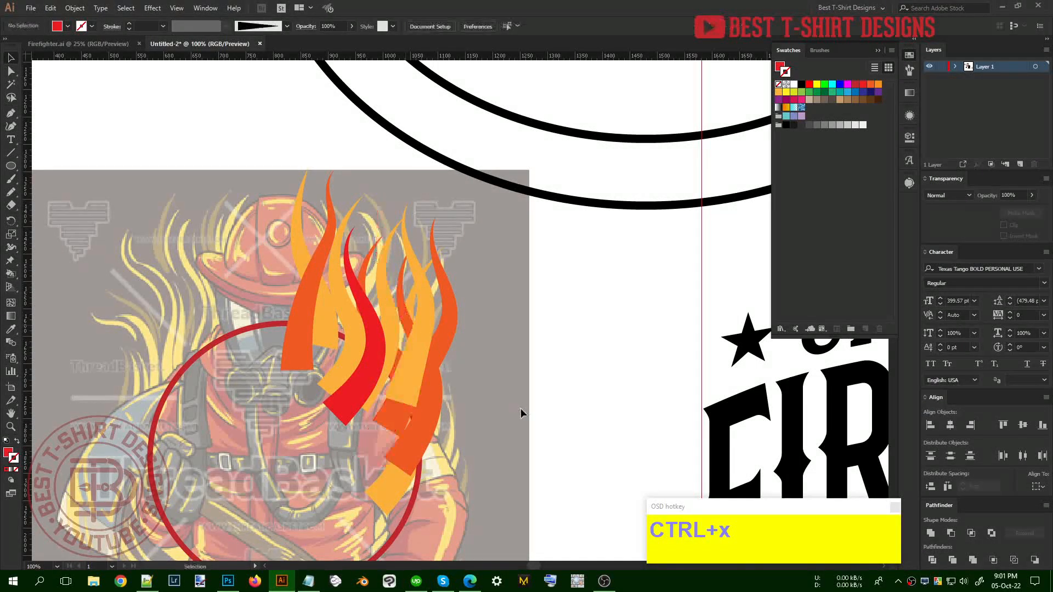
{"action": "left_click", "coordinate": [315, 285]}
{"action": "left_click", "coordinate": [291, 267]}
{"action": "key", "text": "ctrl+b"}
{"action": "left_click", "coordinate": [496, 351]}
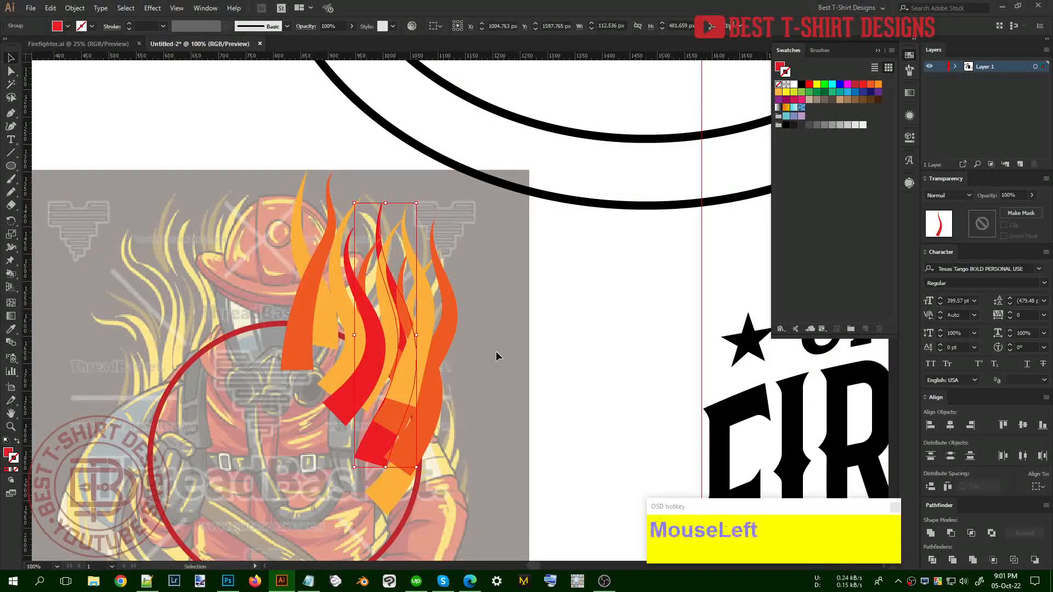
{"action": "left_click_drag", "start_coordinate": [380, 226], "coordinate": [419, 237]}
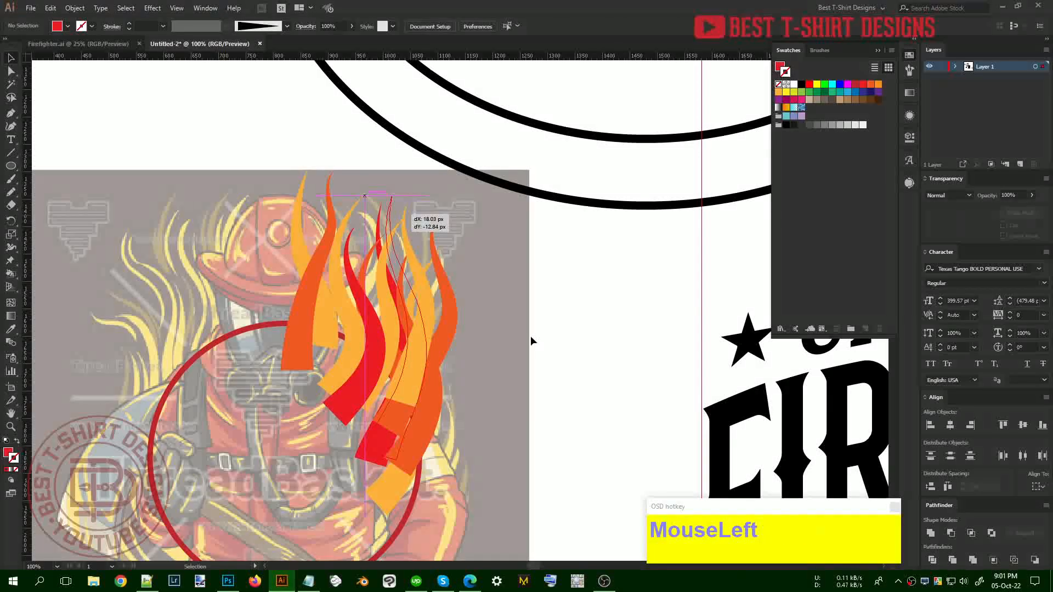
Move the flames onto the emblem, group them, and scale them up over the axe
{"action": "scroll", "coordinate": [501, 330], "scroll_direction": "down", "scroll_amount": 1}
{"action": "left_click", "coordinate": [471, 426]}
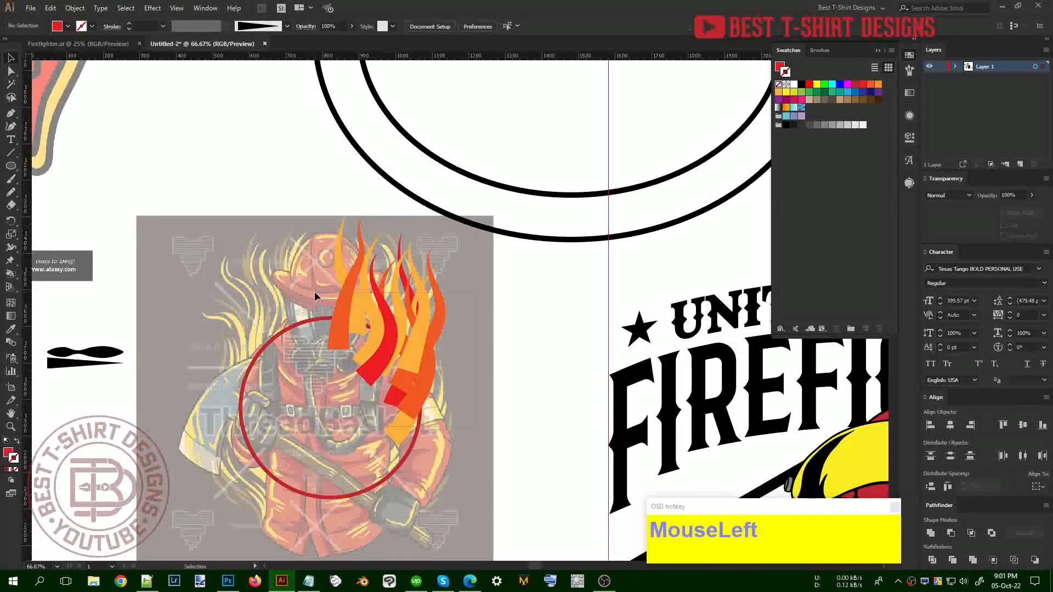
{"action": "scroll", "coordinate": [314, 296], "scroll_direction": "down", "scroll_amount": 2}
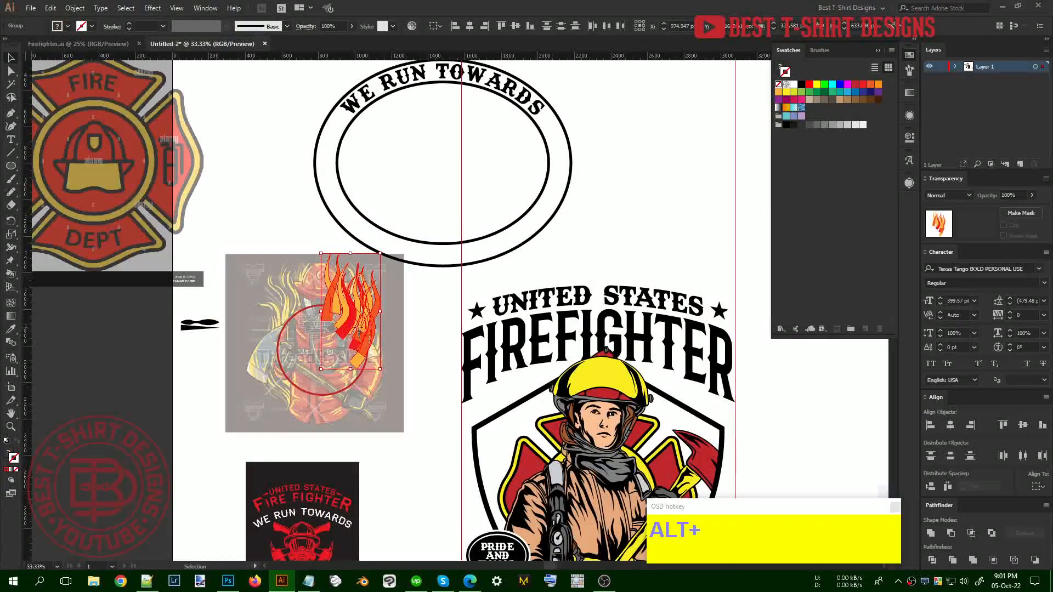
{"action": "left_click_drag", "start_coordinate": [358, 329], "coordinate": [431, 499]}
{"action": "left_click_drag", "start_coordinate": [408, 390], "coordinate": [635, 347]}
{"action": "key", "text": "ctrl+g"}
{"action": "left_click", "coordinate": [366, 328]}
{"action": "left_click_drag", "start_coordinate": [606, 286], "coordinate": [609, 201]}
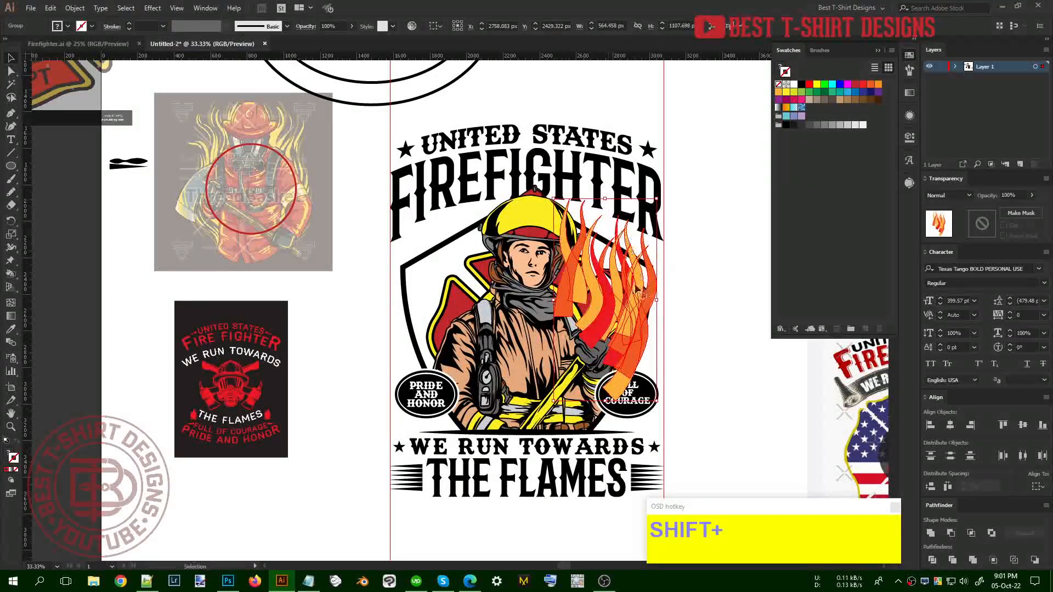
{"action": "key", "text": "shift+Left"}
{"action": "key", "text": "shift+Left"}
{"action": "key", "text": "shift+Left"}
Cut the flames and paste them behind the firefighter inside his clip group
{"action": "key", "text": "shift+Up"}
{"action": "key", "text": "shift+Up"}
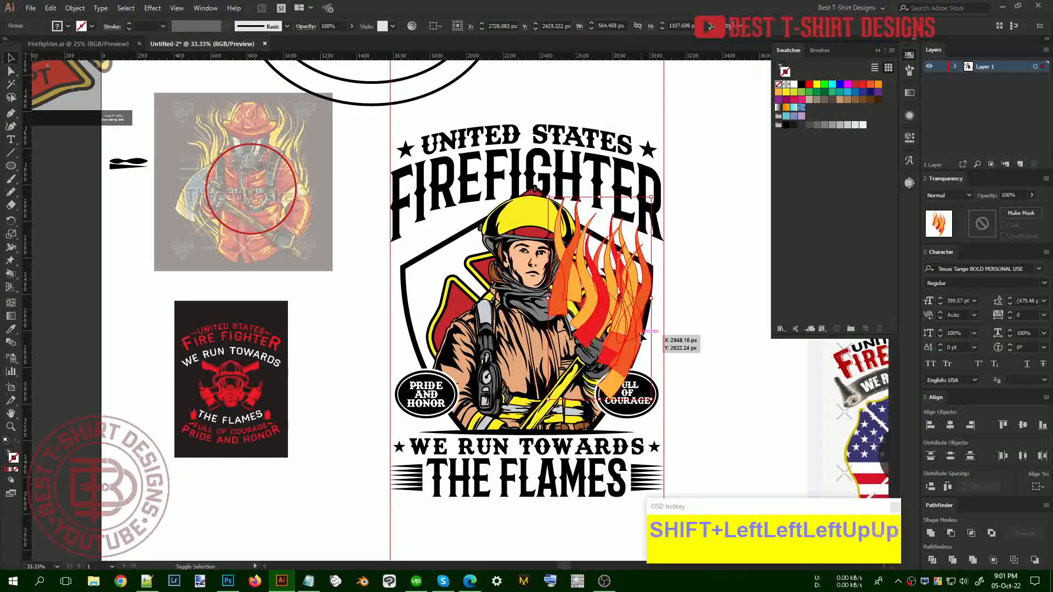
{"action": "key", "text": "shift+Up"}
{"action": "key", "text": "shift+Up"}
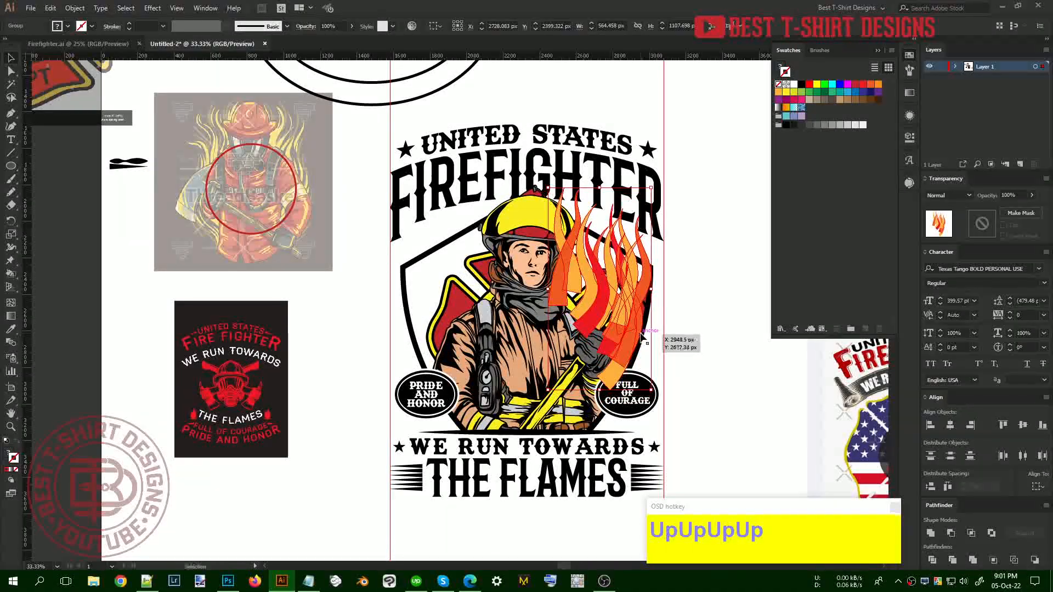
{"action": "key", "text": "ctrl+x"}
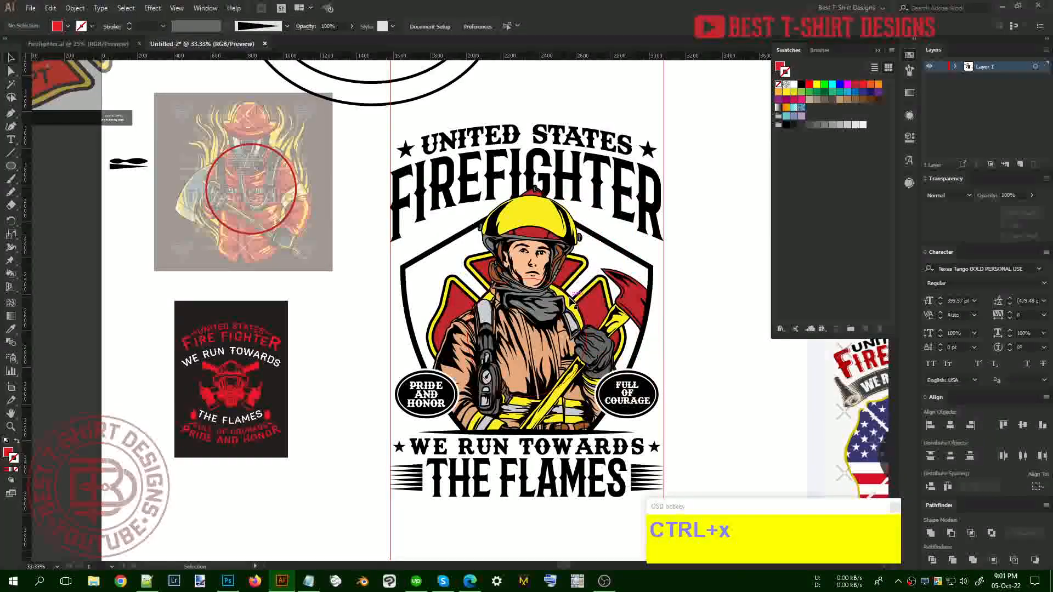
{"action": "left_click", "coordinate": [574, 300]}
{"action": "double_click", "coordinate": [552, 372]}
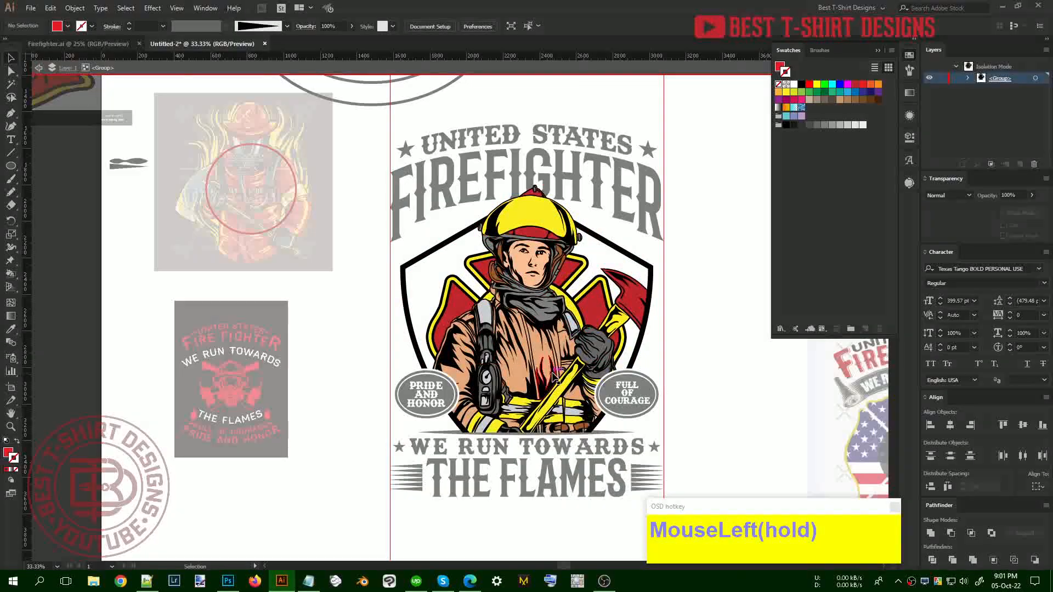
{"action": "left_click", "coordinate": [553, 373]}
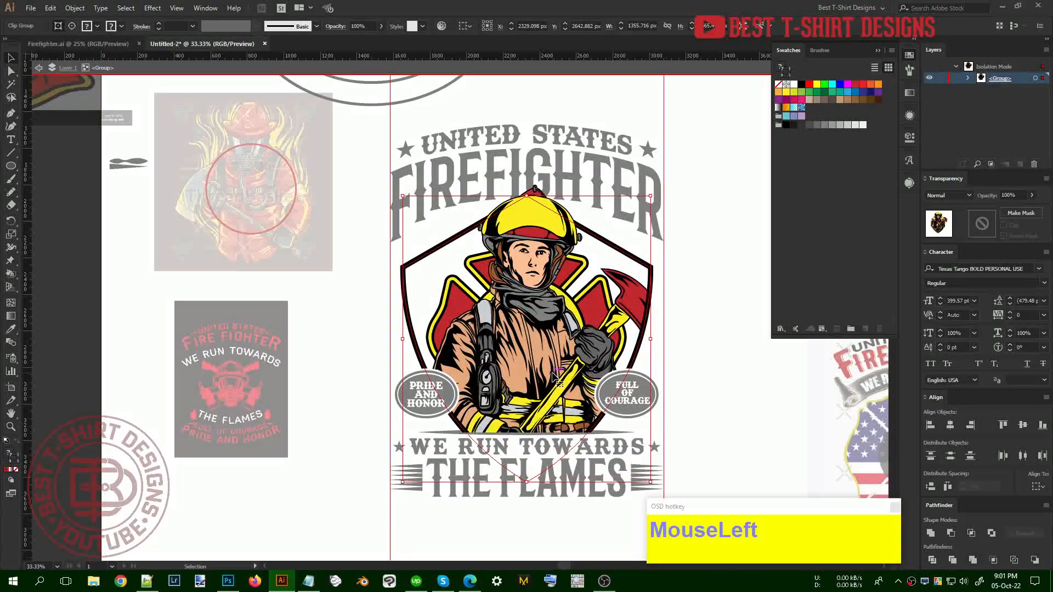
{"action": "double_click", "coordinate": [554, 375]}
{"action": "key", "text": "ctrl"}
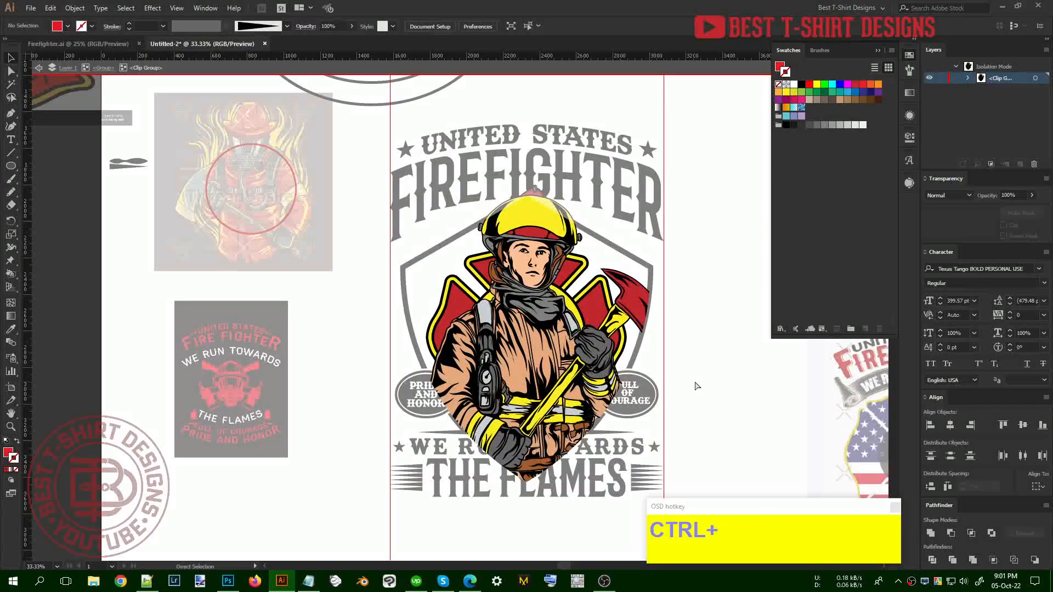
{"action": "key", "text": "shift"}
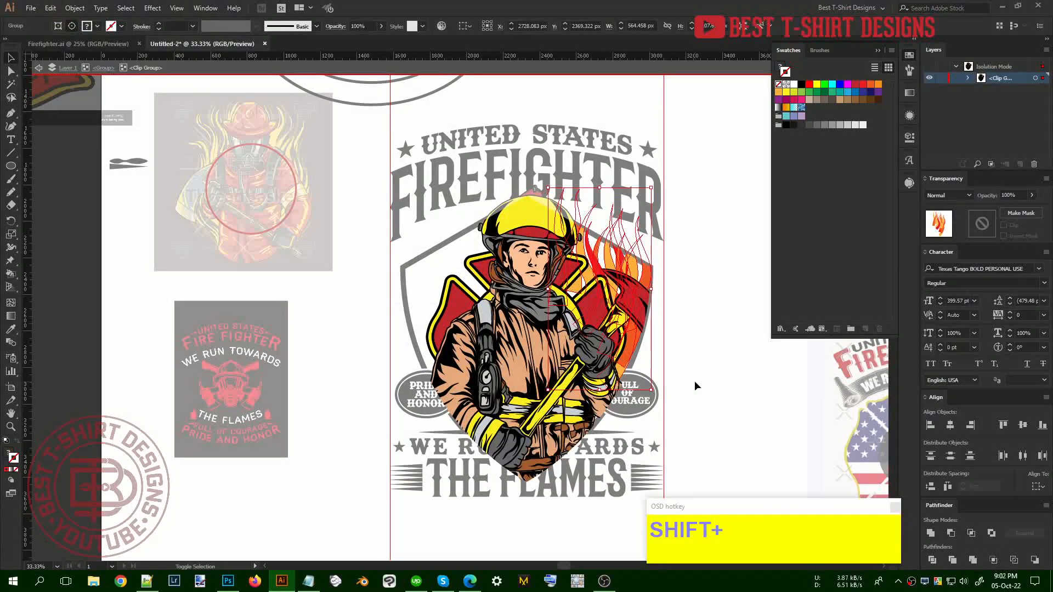
{"action": "key", "text": "shift+Up"}
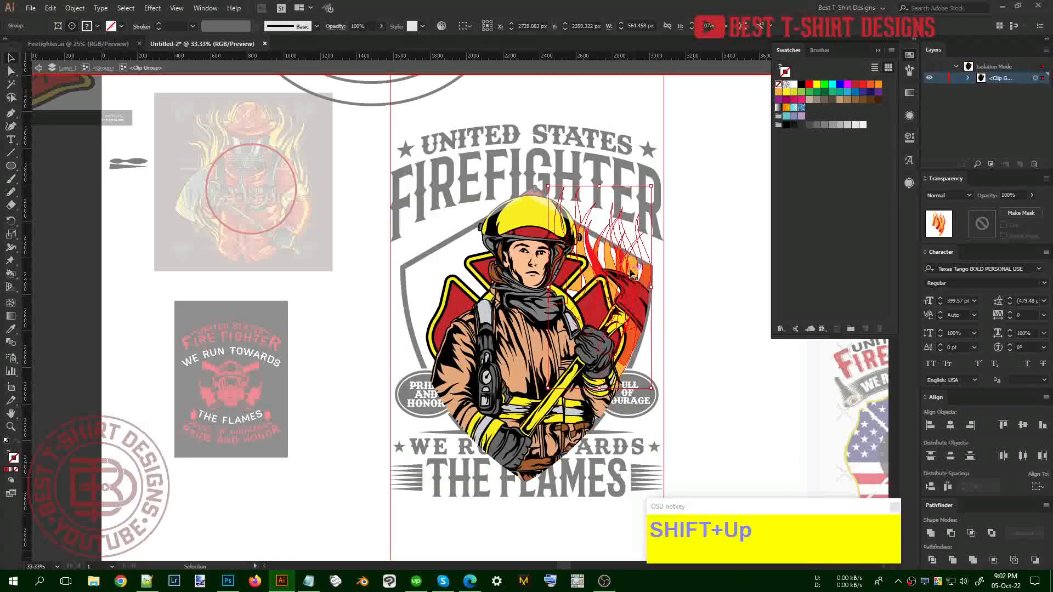
Duplicate the flames to the left, reflect the copy vertically, and copy both groups
{"action": "key", "text": "alt"}
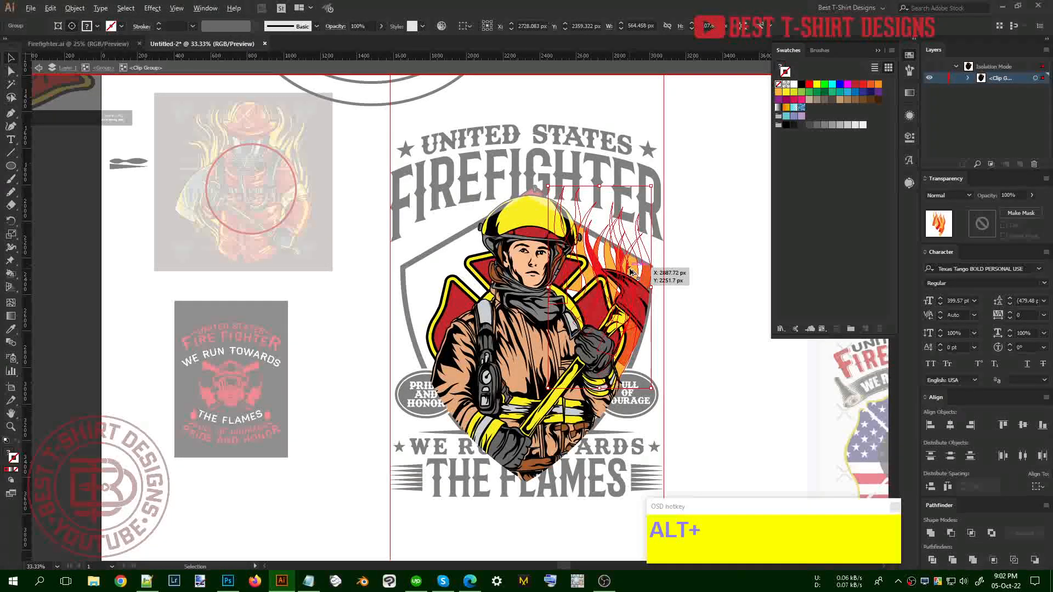
{"action": "left_click_drag", "start_coordinate": [632, 272], "coordinate": [470, 273]}
{"action": "key", "text": "ctrl+r"}
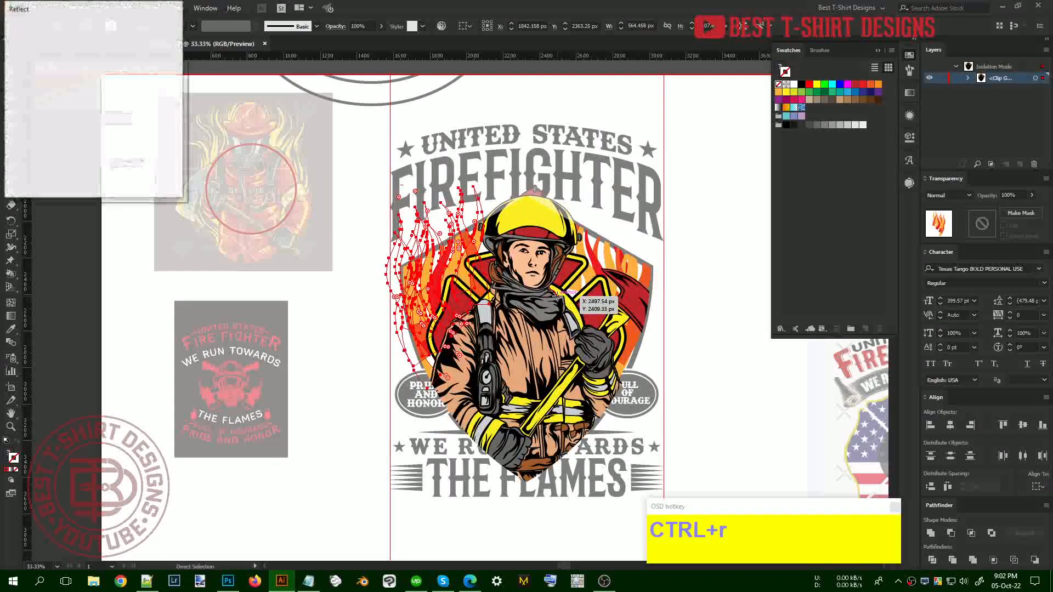
{"action": "left_click", "coordinate": [110, 175]}
{"action": "key", "text": "shift+Right"}
{"action": "key", "text": "shift+Right"}
{"action": "key", "text": "shift+Right"}
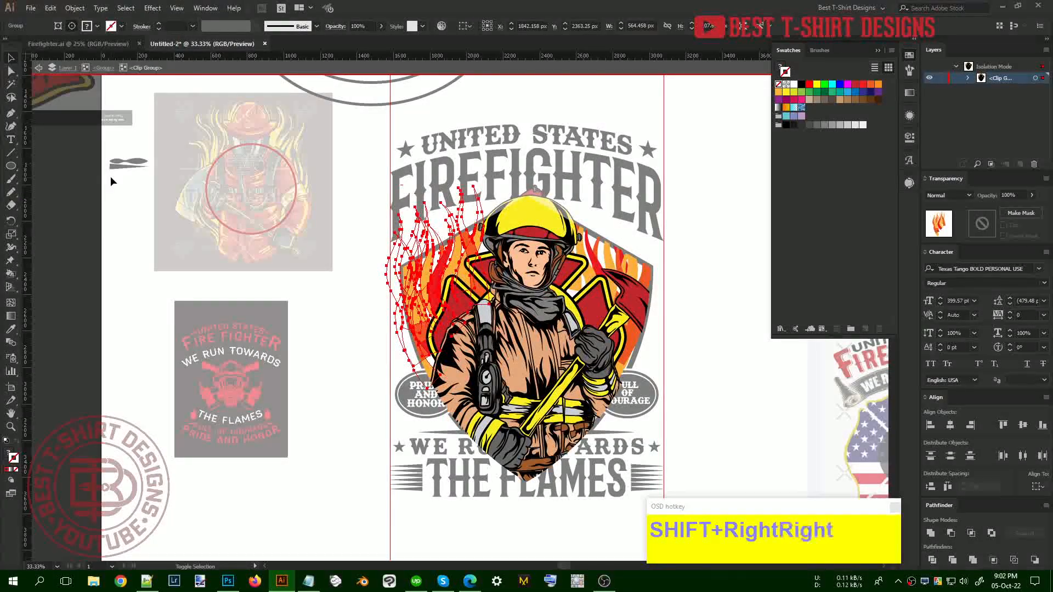
{"action": "key", "text": "Right"}
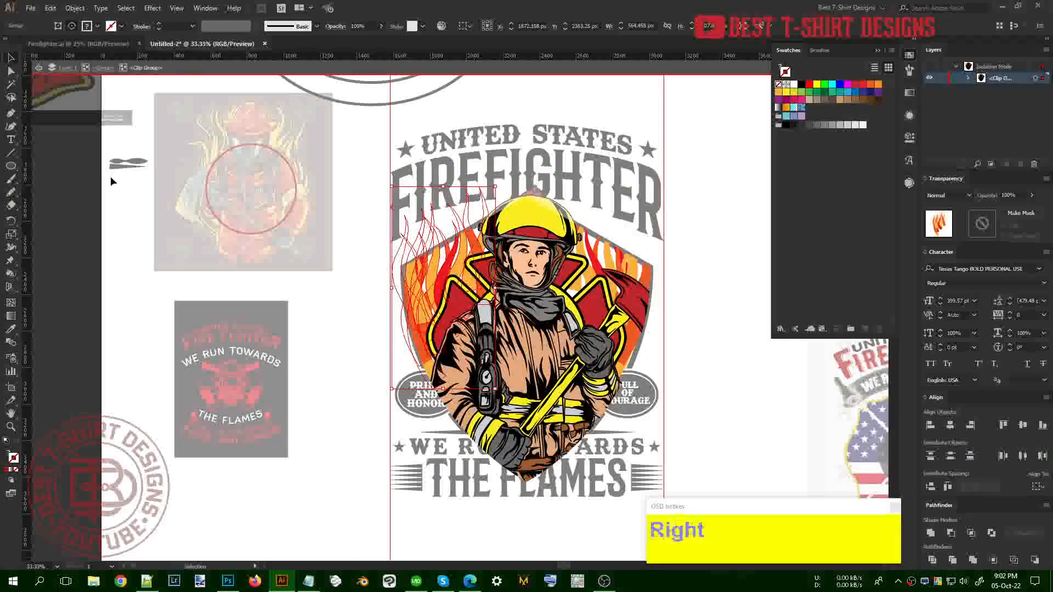
{"action": "left_click", "coordinate": [614, 255], "text": "shift"}
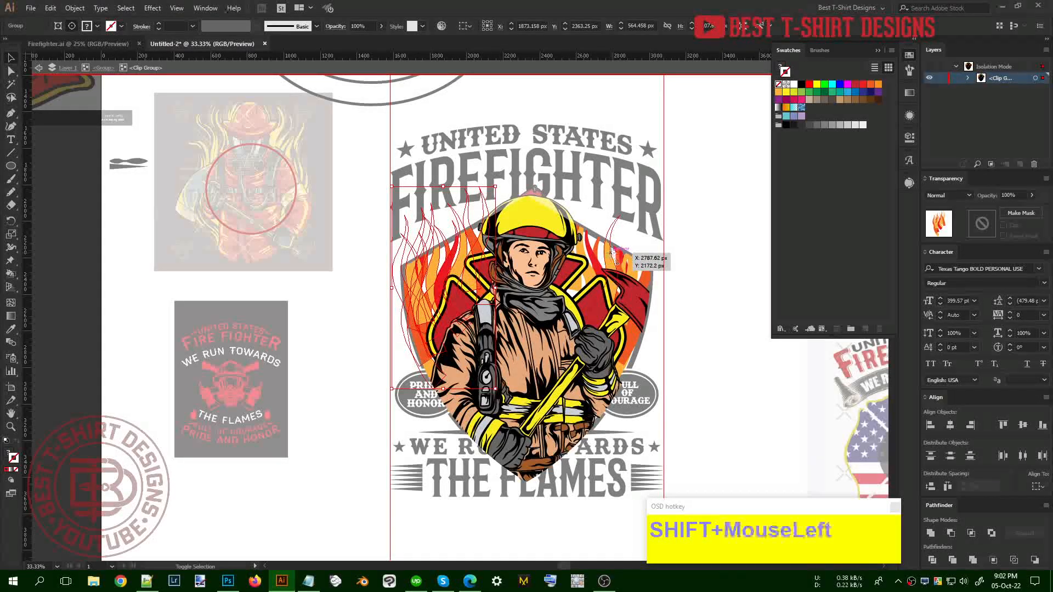
{"action": "key", "text": "ctrl+c"}
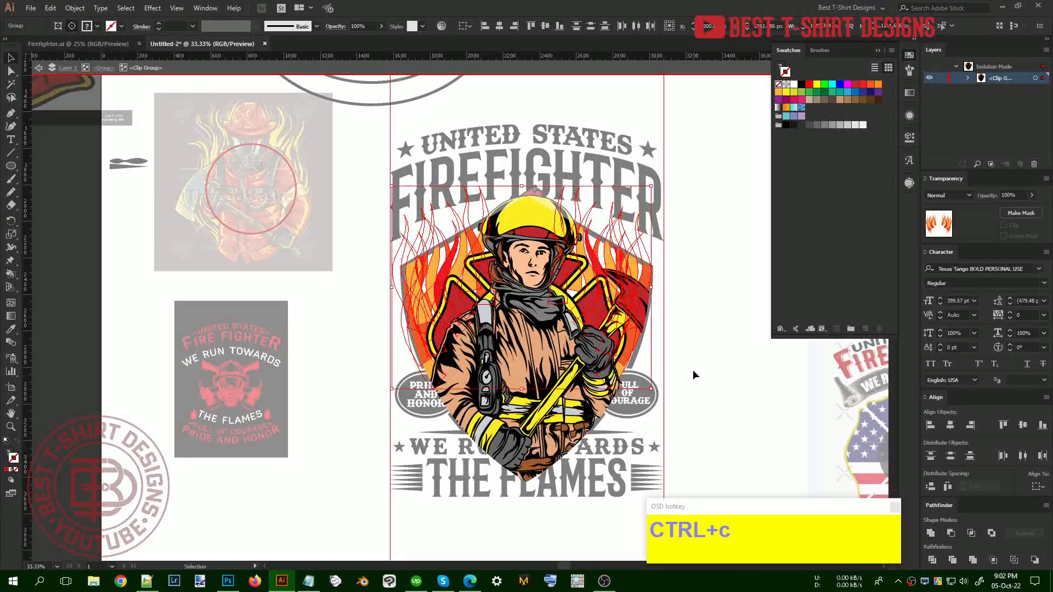
{"action": "double_click", "coordinate": [692, 371]}
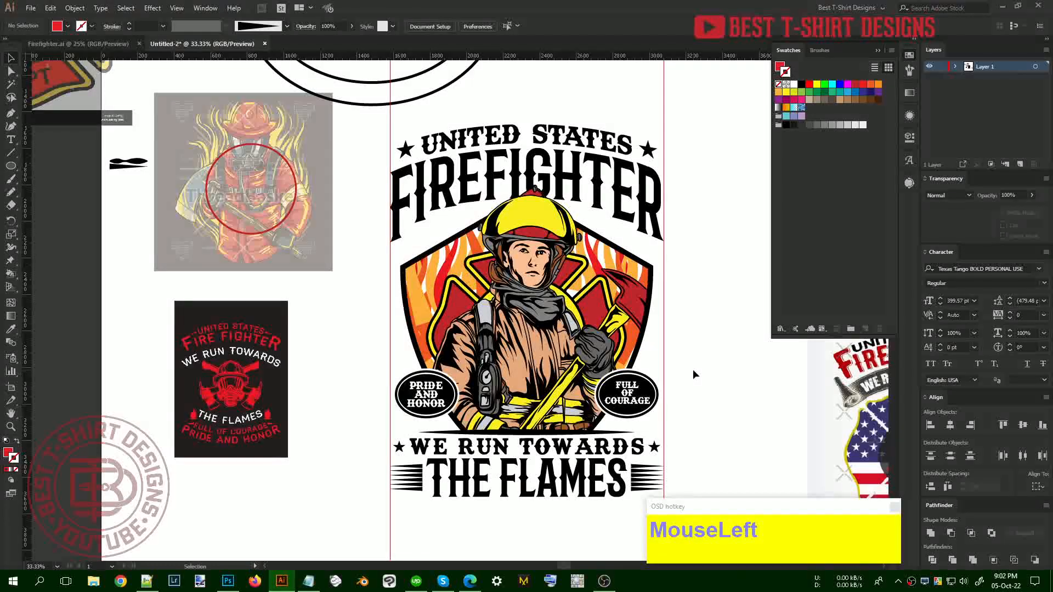
Paste the flame group in front and erase flames covering the firefighter's right side and helmet
{"action": "left_click_drag", "start_coordinate": [696, 369], "coordinate": [660, 327]}
{"action": "scroll", "coordinate": [614, 291], "scroll_direction": "up", "scroll_amount": 1}
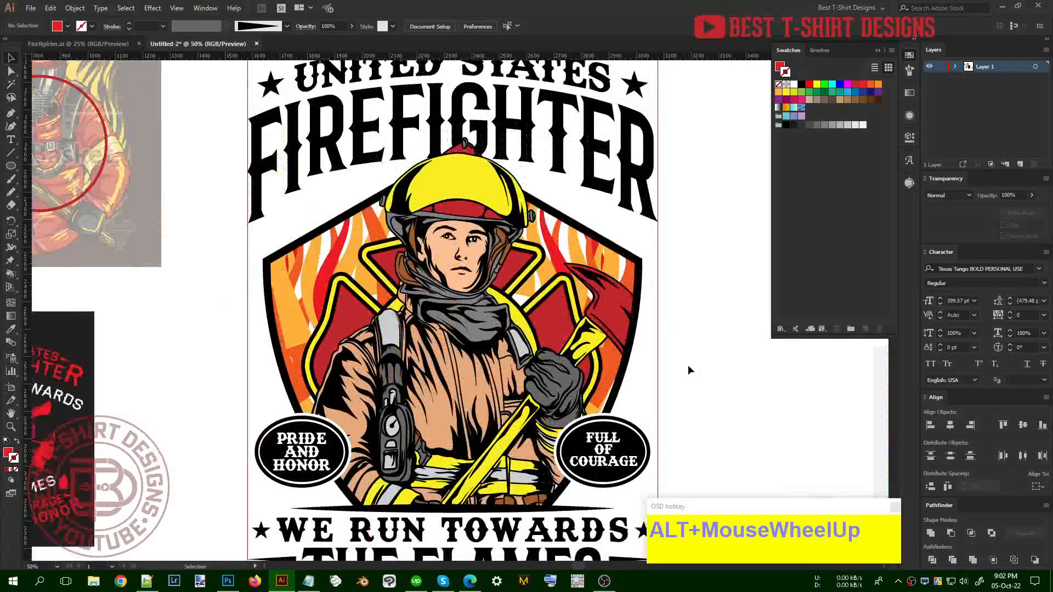
{"action": "key", "text": "ctrl+v"}
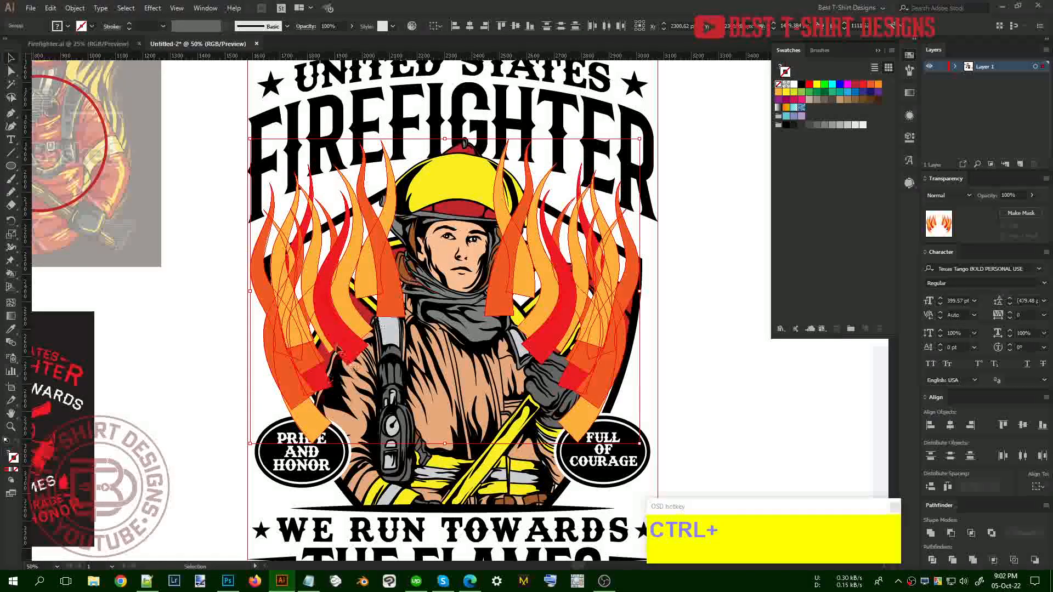
{"action": "key", "text": "shift+e"}
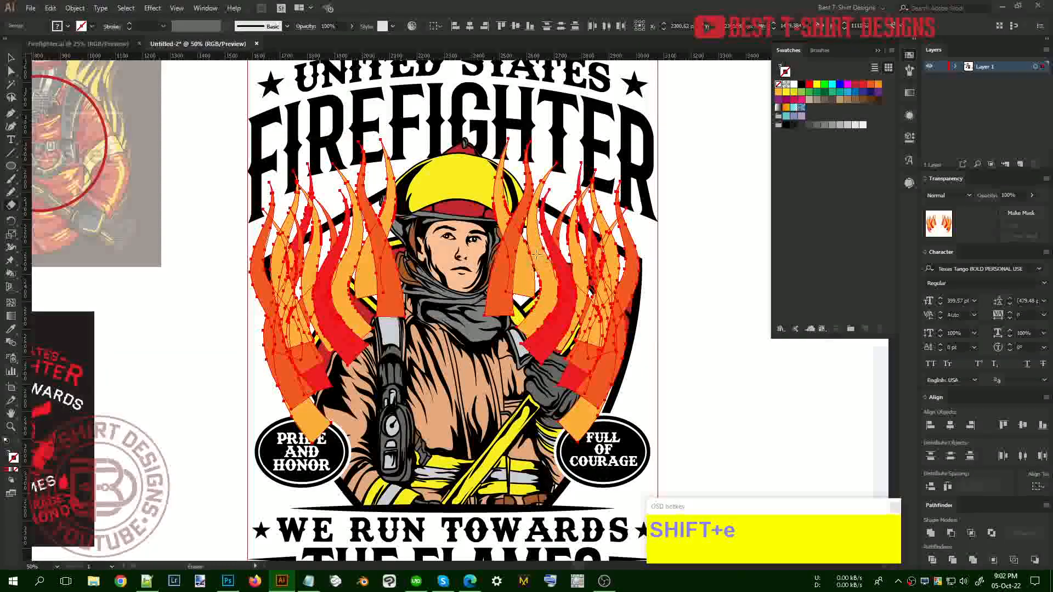
{"action": "mouse_move", "coordinate": [502, 270]}
{"action": "left_mouse_down"}
{"action": "mouse_move", "coordinate": [577, 279]}
{"action": "mouse_move", "coordinate": [613, 327]}
{"action": "mouse_move", "coordinate": [615, 378]}
{"action": "mouse_move", "coordinate": [596, 447]}
{"action": "mouse_move", "coordinate": [578, 442]}
{"action": "mouse_move", "coordinate": [531, 287]}
{"action": "mouse_move", "coordinate": [522, 280]}
{"action": "mouse_move", "coordinate": [469, 329]}
{"action": "left_mouse_up"}
{"action": "mouse_move", "coordinate": [500, 224]}
{"action": "left_mouse_down"}
{"action": "mouse_move", "coordinate": [491, 199]}
{"action": "mouse_move", "coordinate": [463, 186]}
{"action": "mouse_move", "coordinate": [484, 163]}
{"action": "mouse_move", "coordinate": [476, 121]}
{"action": "mouse_move", "coordinate": [469, 159]}
{"action": "left_mouse_up"}
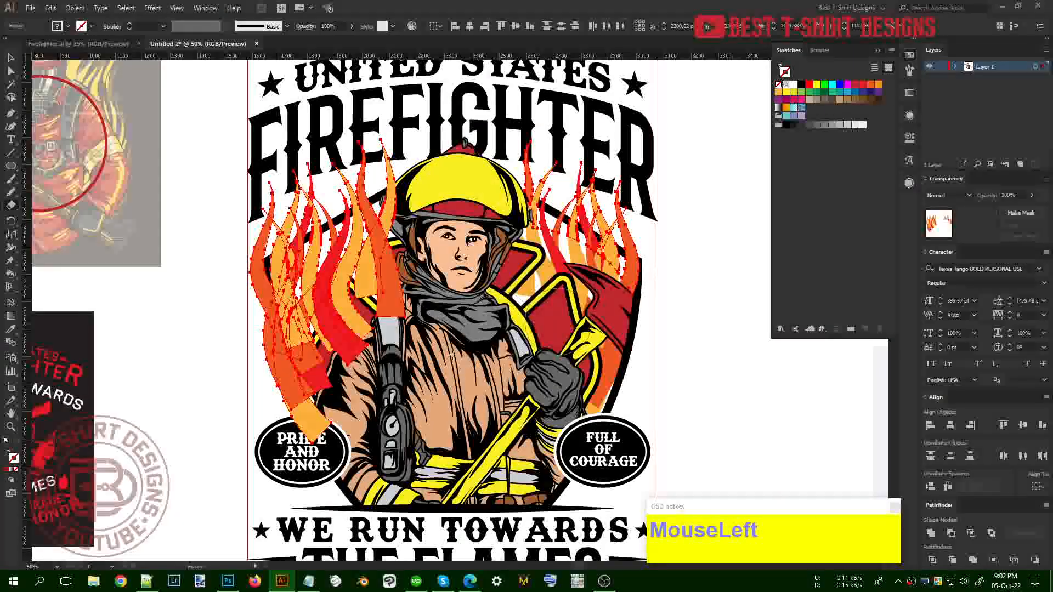
Erase the left flame pieces over the helmet, shoulder, PRIDE badge and letter F
{"action": "left_click_drag", "start_coordinate": [384, 192], "coordinate": [424, 272]}
{"action": "mouse_move", "coordinate": [384, 227]}
{"action": "left_mouse_down"}
{"action": "mouse_move", "coordinate": [331, 340]}
{"action": "mouse_move", "coordinate": [352, 378]}
{"action": "left_mouse_up"}
{"action": "left_click_drag", "start_coordinate": [343, 334], "coordinate": [313, 407]}
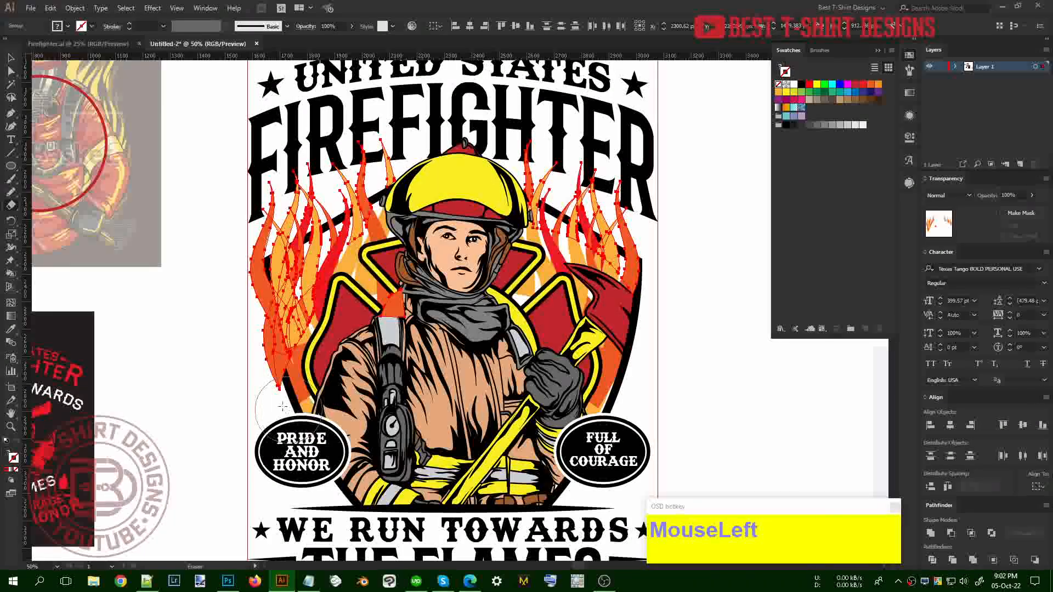
{"action": "mouse_move", "coordinate": [258, 362]}
{"action": "left_mouse_down"}
{"action": "mouse_move", "coordinate": [241, 325]}
{"action": "mouse_move", "coordinate": [274, 379]}
{"action": "left_mouse_up"}
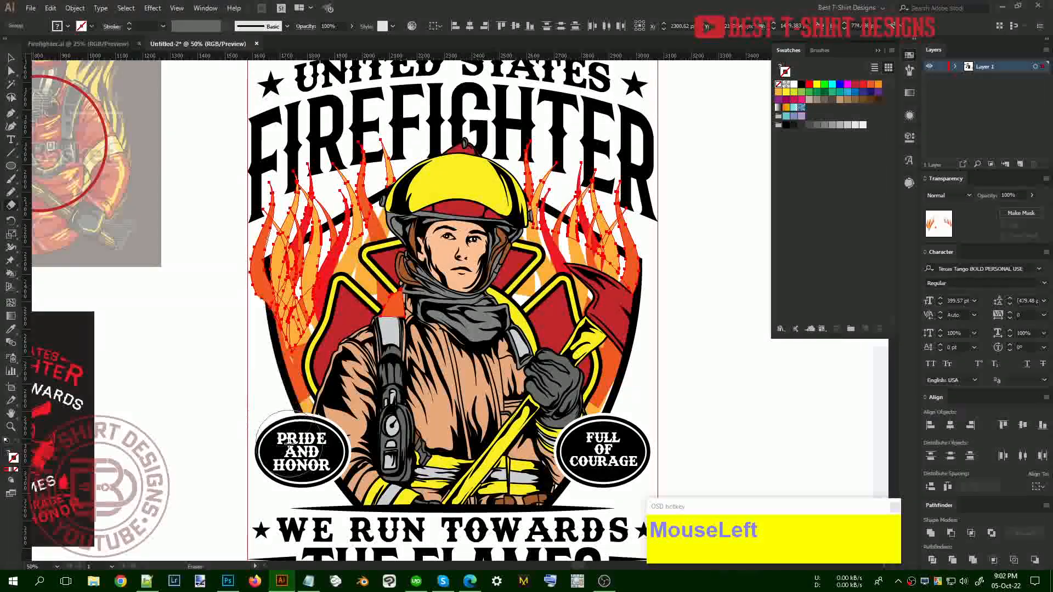
{"action": "mouse_move", "coordinate": [232, 296]}
{"action": "left_mouse_down"}
{"action": "mouse_move", "coordinate": [247, 191]}
{"action": "mouse_move", "coordinate": [237, 297]}
{"action": "mouse_move", "coordinate": [292, 419]}
{"action": "left_mouse_up"}
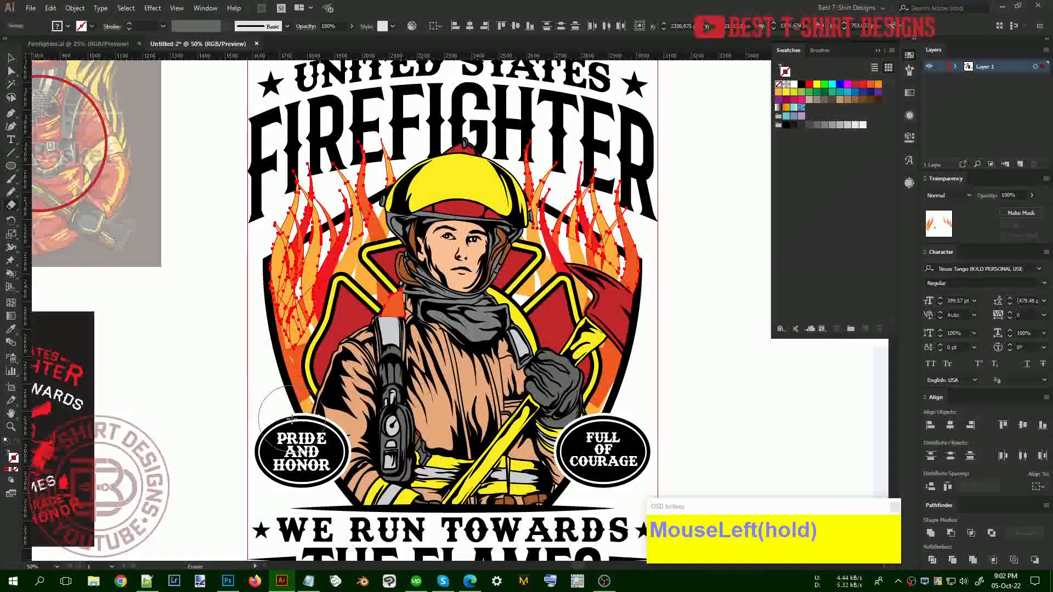
{"action": "key", "text": "v"}
{"action": "left_click", "coordinate": [692, 402]}
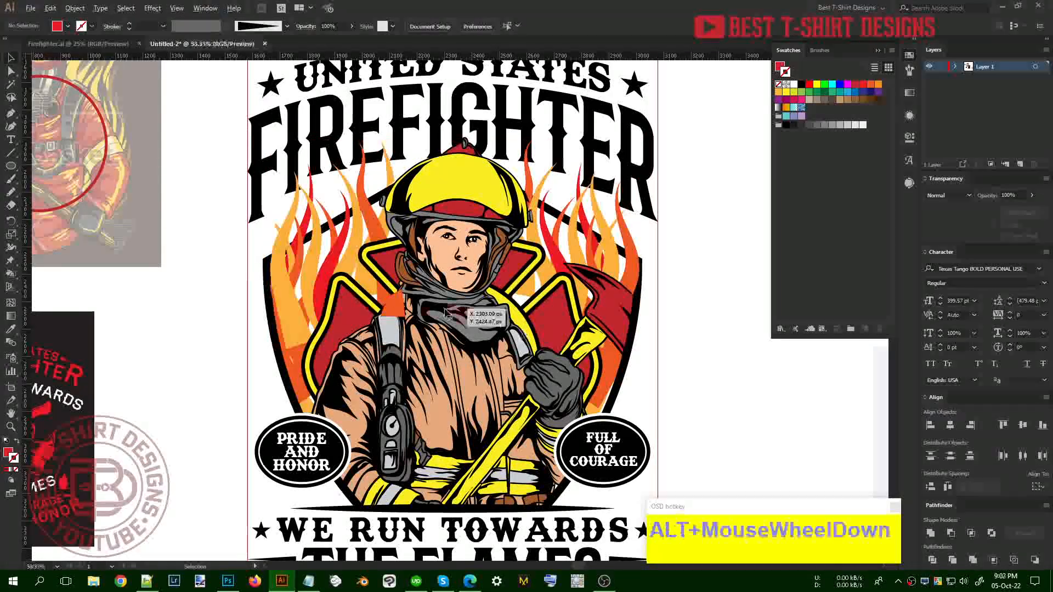
{"action": "scroll", "coordinate": [461, 318], "scroll_direction": "down", "scroll_amount": 1}
Isolate the flame group inside the clipped firefighter artwork
{"action": "left_click", "coordinate": [664, 366]}
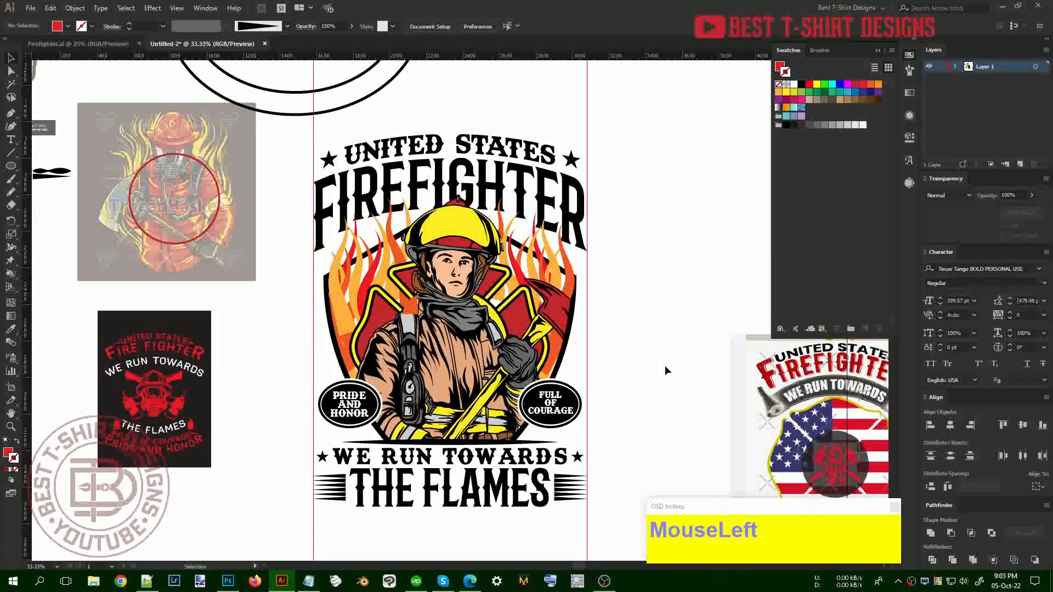
{"action": "left_click", "coordinate": [354, 313]}
{"action": "left_click", "coordinate": [624, 368]}
{"action": "scroll", "coordinate": [336, 344], "scroll_direction": "up", "scroll_amount": 1}
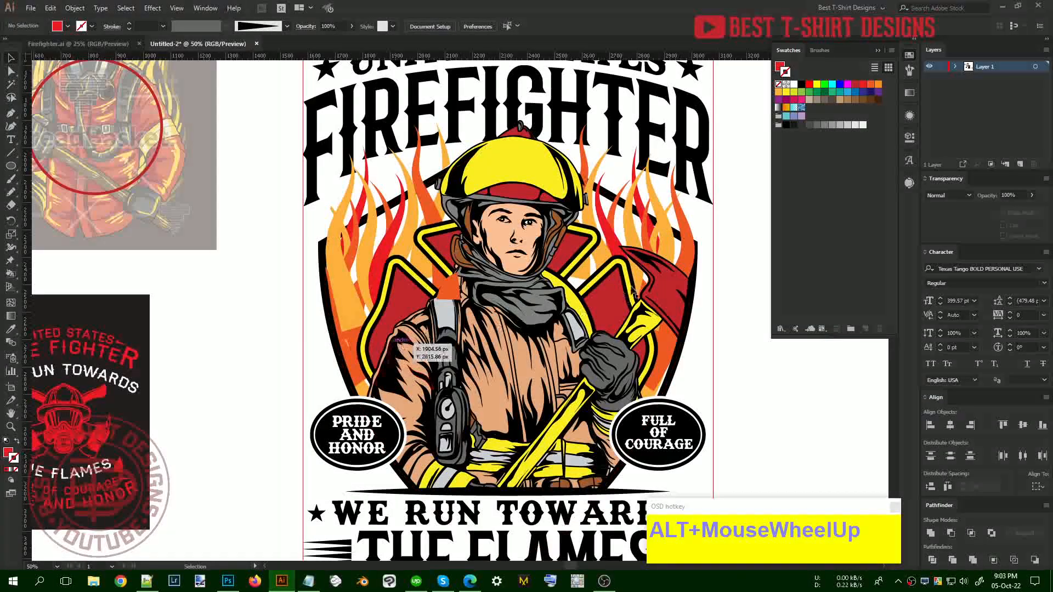
{"action": "double_click", "coordinate": [583, 279]}
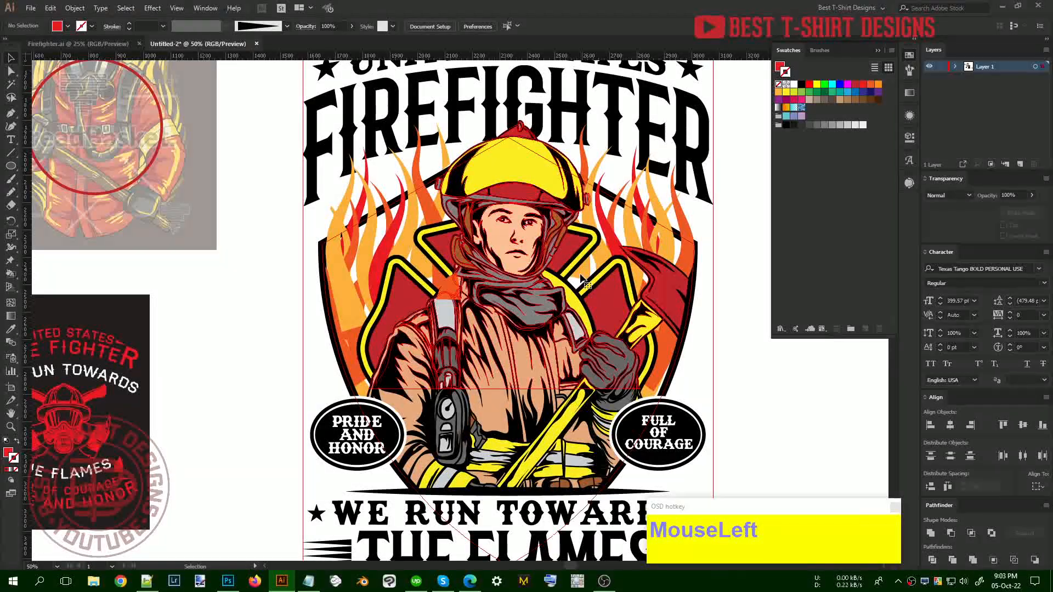
{"action": "double_click", "coordinate": [583, 280]}
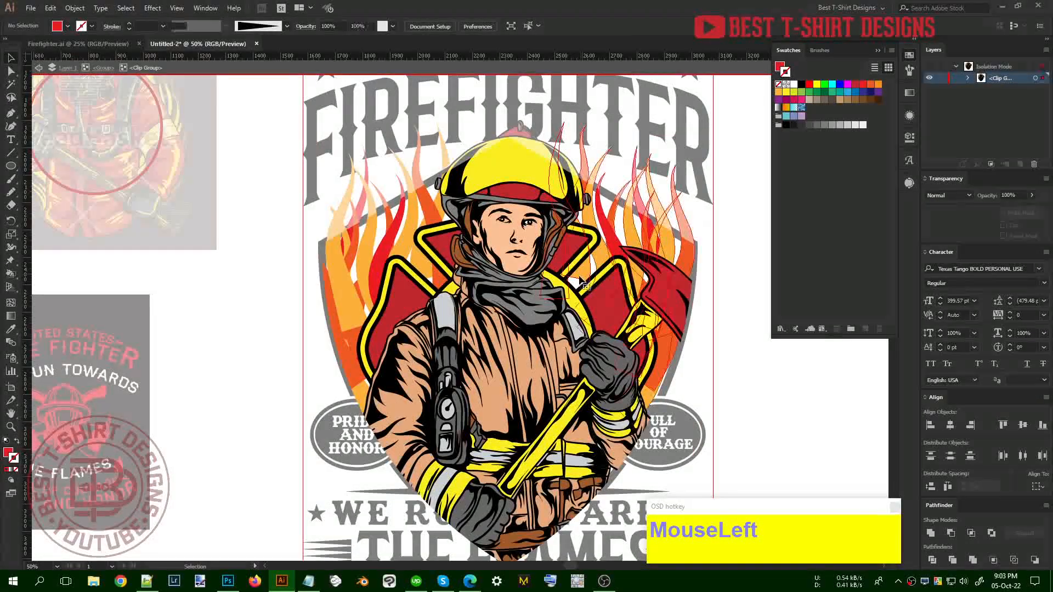
{"action": "double_click", "coordinate": [583, 278]}
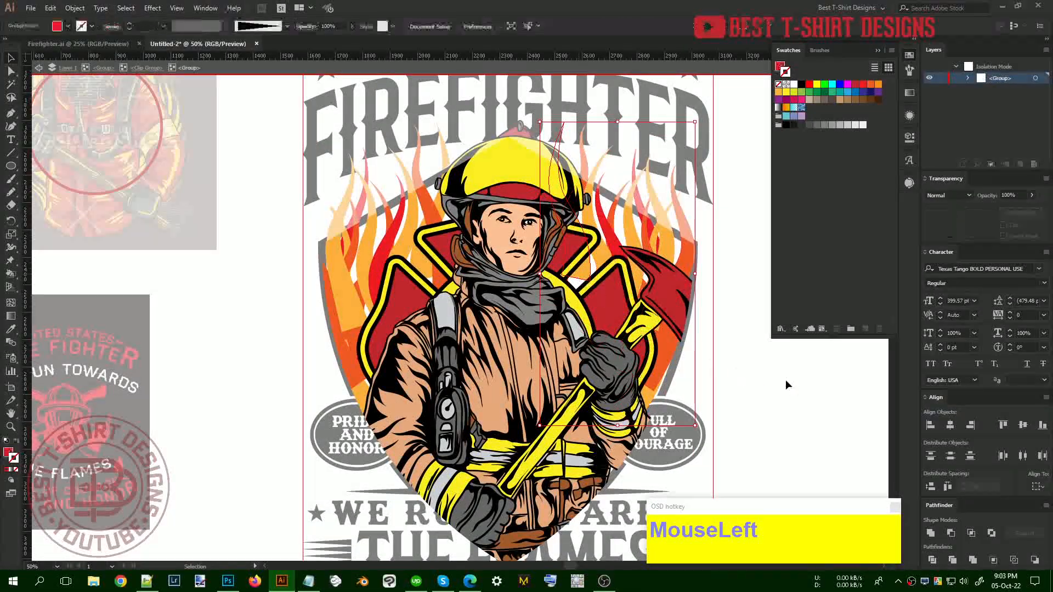
Pull the lower right flame tip down toward the FULL OF COURAGE badge
{"action": "left_click_drag", "start_coordinate": [751, 394], "coordinate": [645, 379]}
{"action": "scroll", "coordinate": [559, 370], "scroll_direction": "up", "scroll_amount": 2}
{"action": "key", "text": "a"}
{"action": "left_click_drag", "start_coordinate": [539, 385], "coordinate": [536, 442]}
{"action": "left_click_drag", "start_coordinate": [566, 340], "coordinate": [569, 343]}
Stretch the yellow and orange flames' lower anchors down toward the badge
{"action": "scroll", "coordinate": [396, 218], "scroll_direction": "up", "scroll_amount": 2}
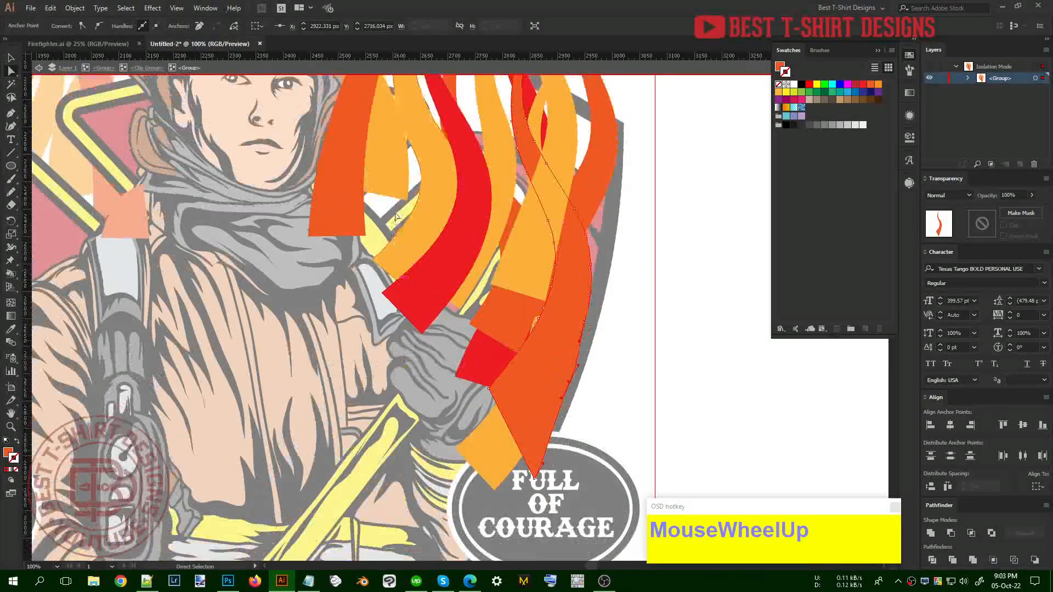
{"action": "left_click", "coordinate": [406, 201]}
{"action": "left_click_drag", "start_coordinate": [406, 202], "coordinate": [404, 292]}
{"action": "left_click_drag", "start_coordinate": [351, 188], "coordinate": [356, 272]}
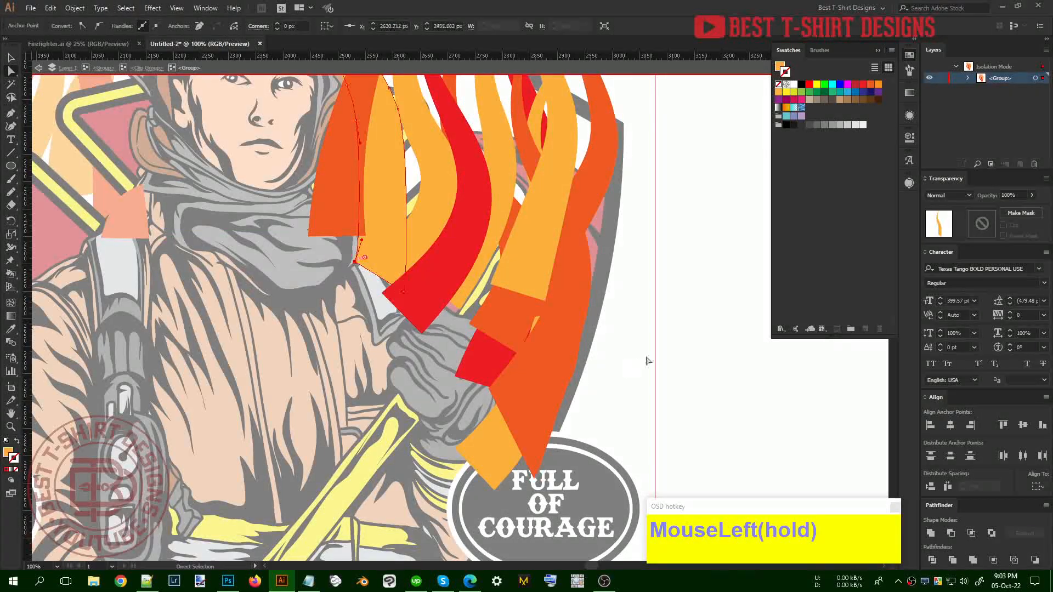
Move a yellow flame lower and further left, then exit isolation mode
{"action": "scroll", "coordinate": [624, 324], "scroll_direction": "down", "scroll_amount": 1}
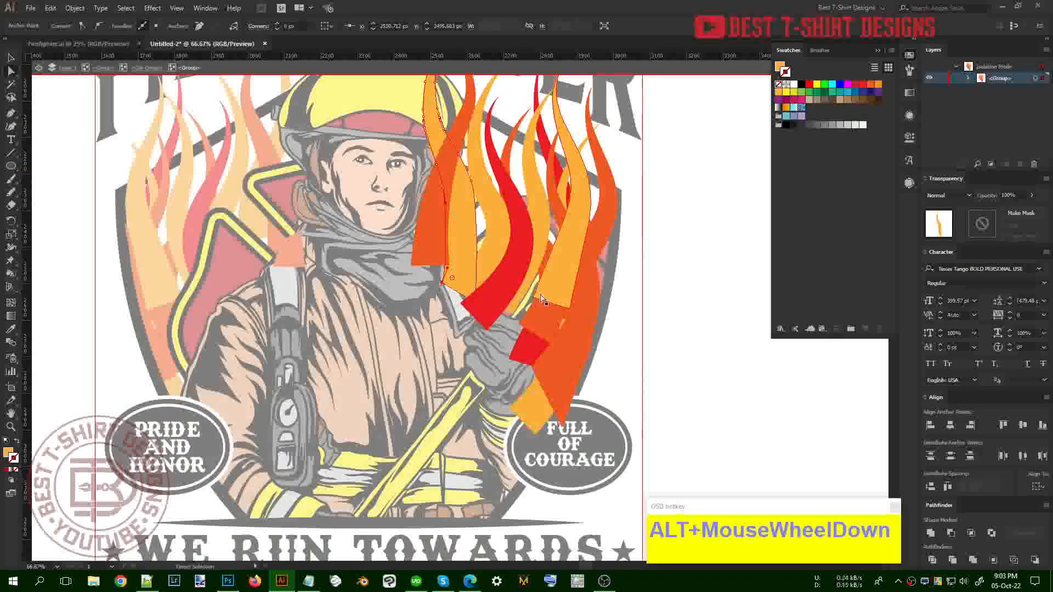
{"action": "left_click", "coordinate": [550, 290]}
{"action": "left_click_drag", "start_coordinate": [533, 299], "coordinate": [560, 335]}
{"action": "key", "text": "v"}
{"action": "double_click", "coordinate": [675, 344]}
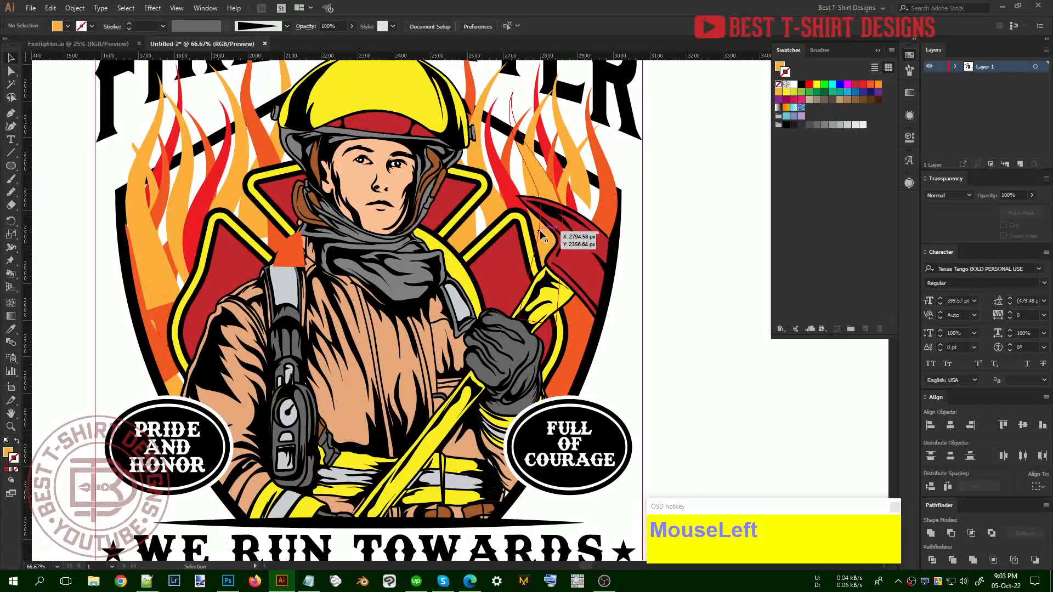
Reshape the orange flame beside the axe head by dragging its anchors down
{"action": "left_click", "coordinate": [586, 203]}
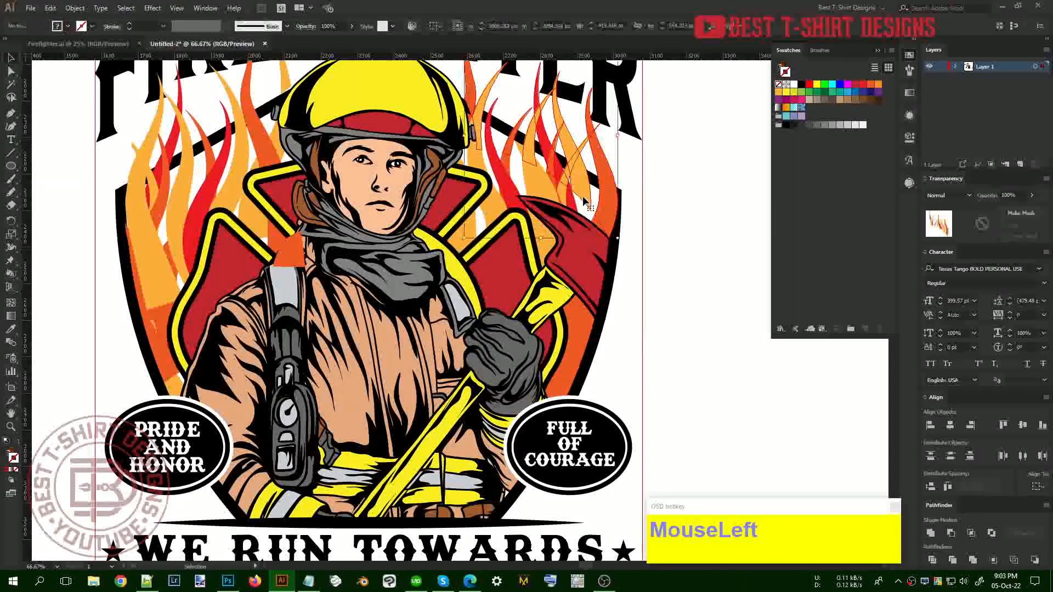
{"action": "scroll", "coordinate": [587, 206], "scroll_direction": "up", "scroll_amount": 1}
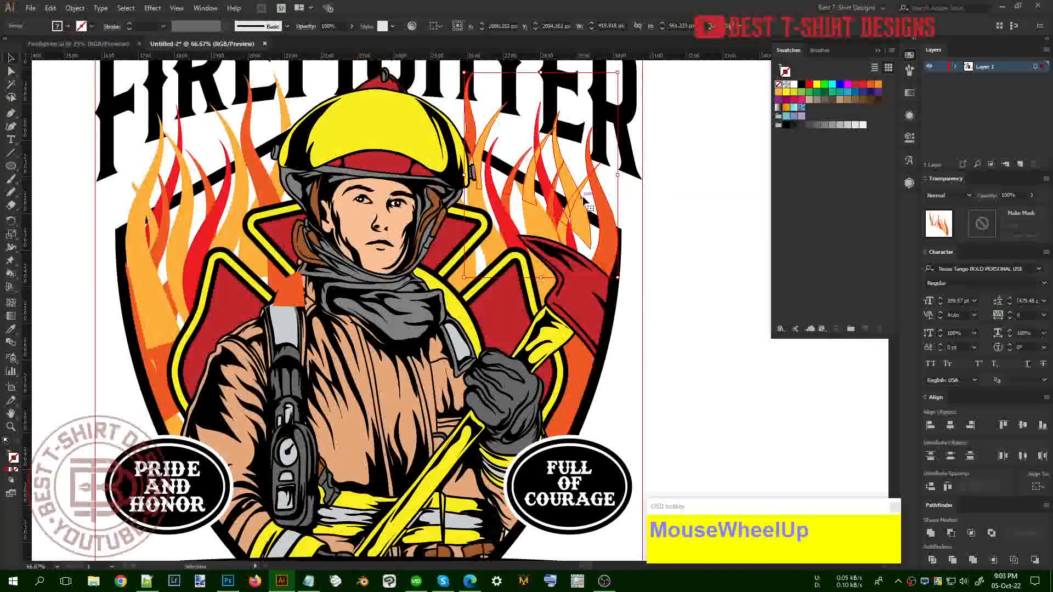
{"action": "key", "text": "a"}
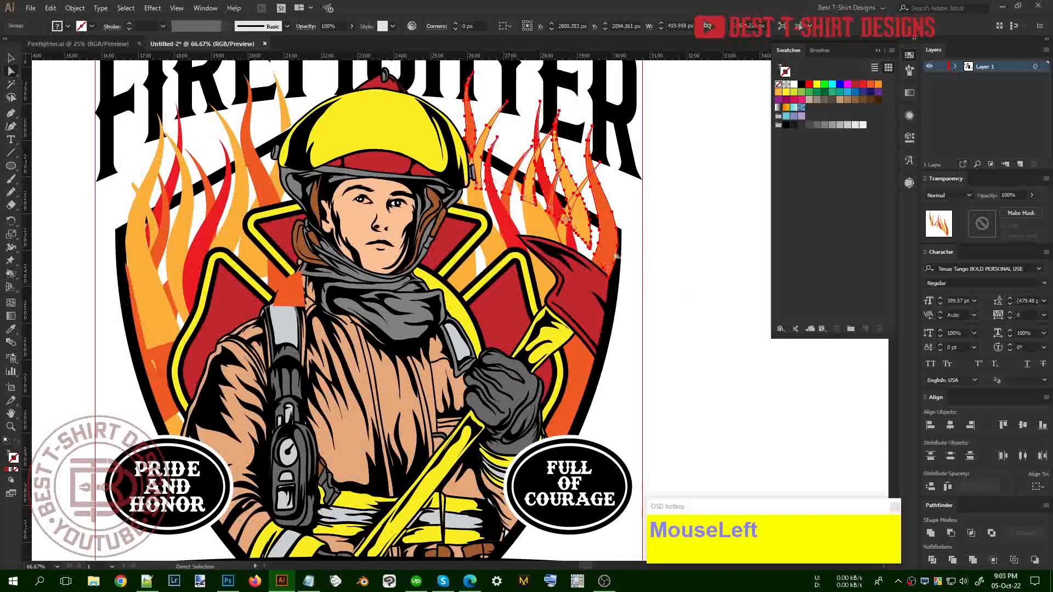
{"action": "left_click", "coordinate": [636, 266]}
{"action": "left_click", "coordinate": [573, 233]}
{"action": "left_click_drag", "start_coordinate": [573, 228], "coordinate": [574, 260]}
{"action": "scroll", "coordinate": [581, 228], "scroll_direction": "up", "scroll_amount": 4}
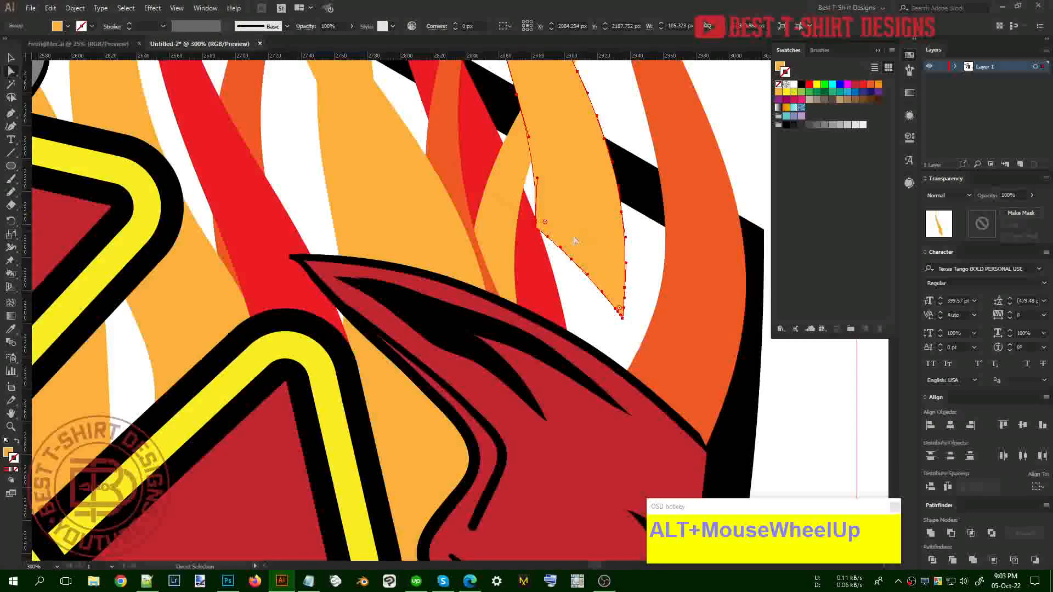
{"action": "left_click_drag", "start_coordinate": [537, 222], "coordinate": [545, 371]}
{"action": "left_click_drag", "start_coordinate": [575, 253], "coordinate": [626, 379]}
{"action": "left_click_drag", "start_coordinate": [624, 321], "coordinate": [634, 384]}
Erase the flame bottom overhanging the axe's black outline with a smaller eraser, then deselect
{"action": "key", "text": "v"}
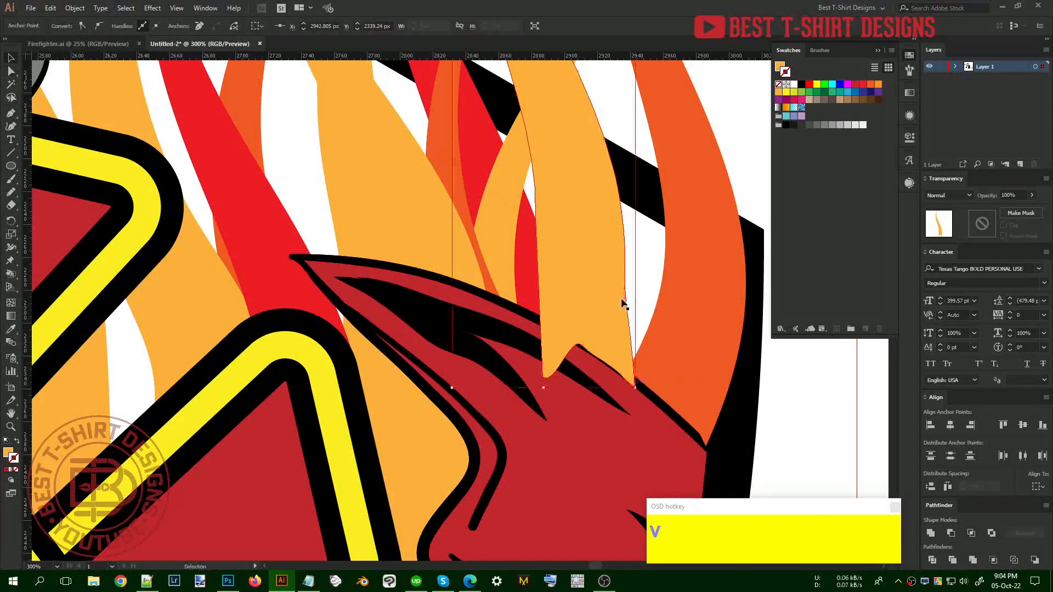
{"action": "left_click", "coordinate": [623, 275]}
{"action": "key", "text": "shift+e"}
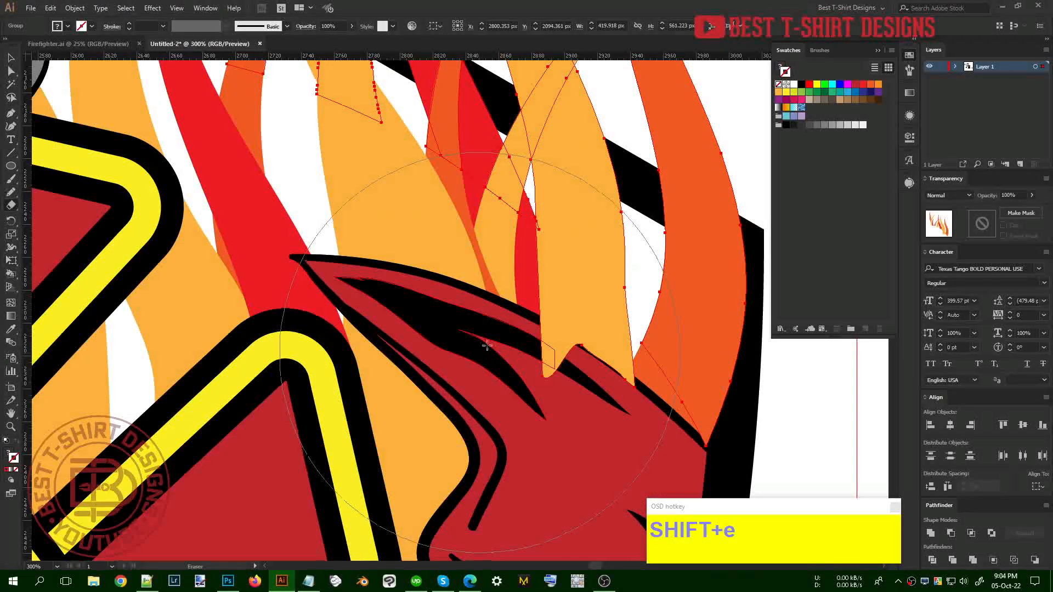
{"action": "key", "text": "["}
{"action": "key", "text": "["}
{"action": "key", "text": "["}
{"action": "key", "text": "["}
{"action": "key", "text": "["}
{"action": "left_click_drag", "start_coordinate": [523, 337], "coordinate": [631, 401]}
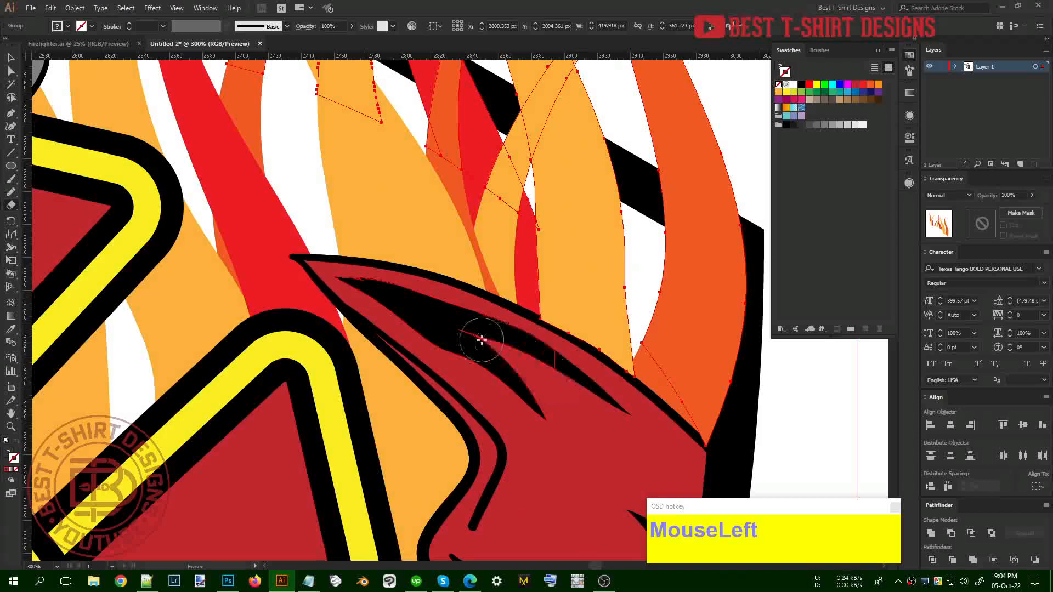
{"action": "key", "text": "v"}
{"action": "scroll", "coordinate": [572, 275], "scroll_direction": "down", "scroll_amount": 2, "text": "alt"}
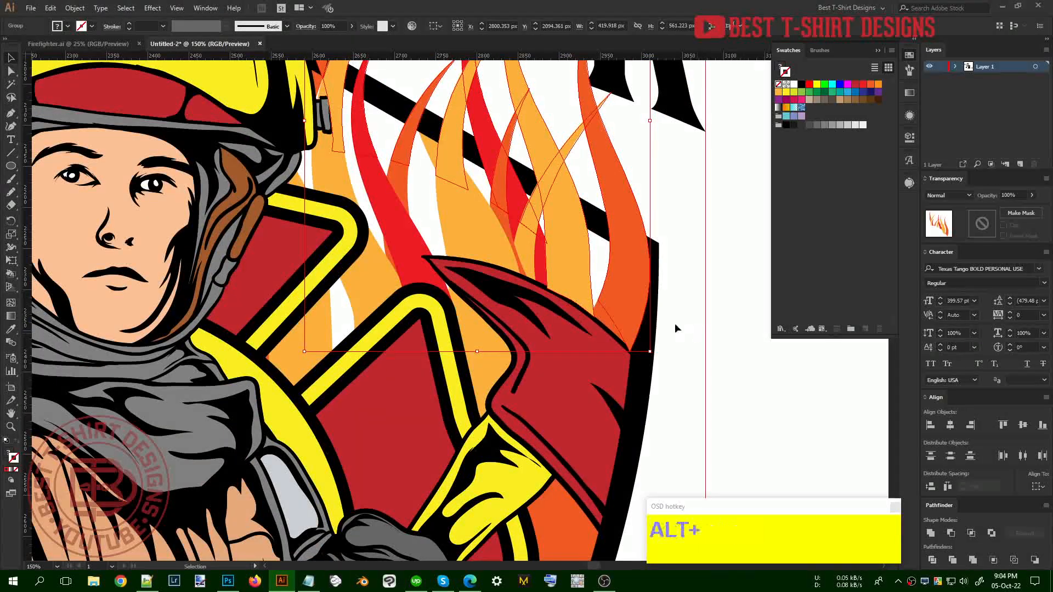
{"action": "left_click", "coordinate": [673, 322]}
{"action": "scroll", "coordinate": [674, 322], "scroll_direction": "down", "scroll_amount": 3, "text": "alt"}
Select a single orange flame on the firefighter's left with Direct Selection
{"action": "scroll", "coordinate": [365, 396], "scroll_direction": "up", "scroll_amount": 2, "text": "alt"}
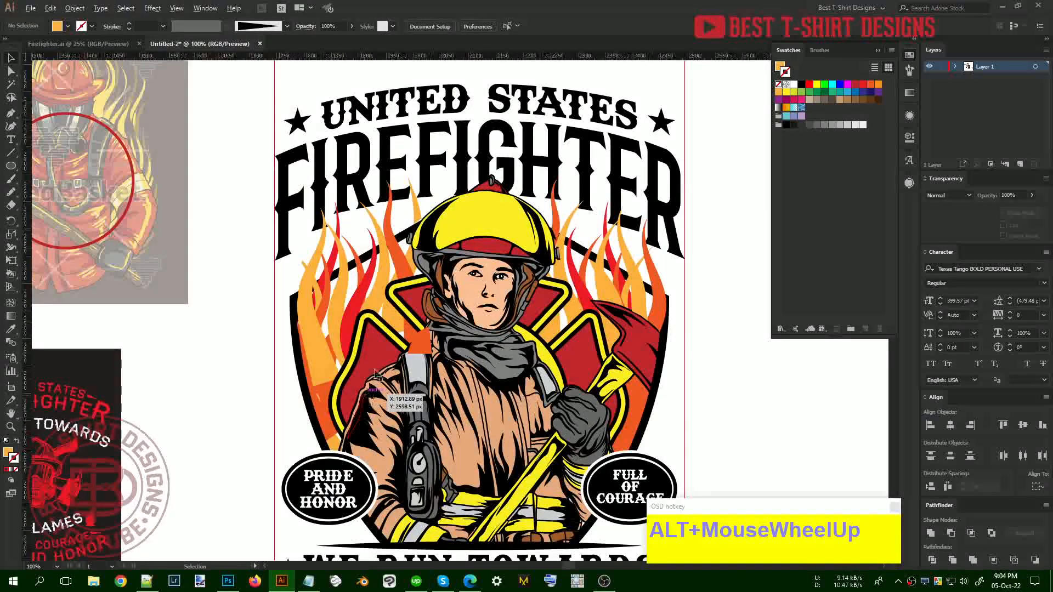
{"action": "left_click", "coordinate": [437, 265]}
{"action": "key", "text": "a"}
{"action": "left_click", "coordinate": [285, 362]}
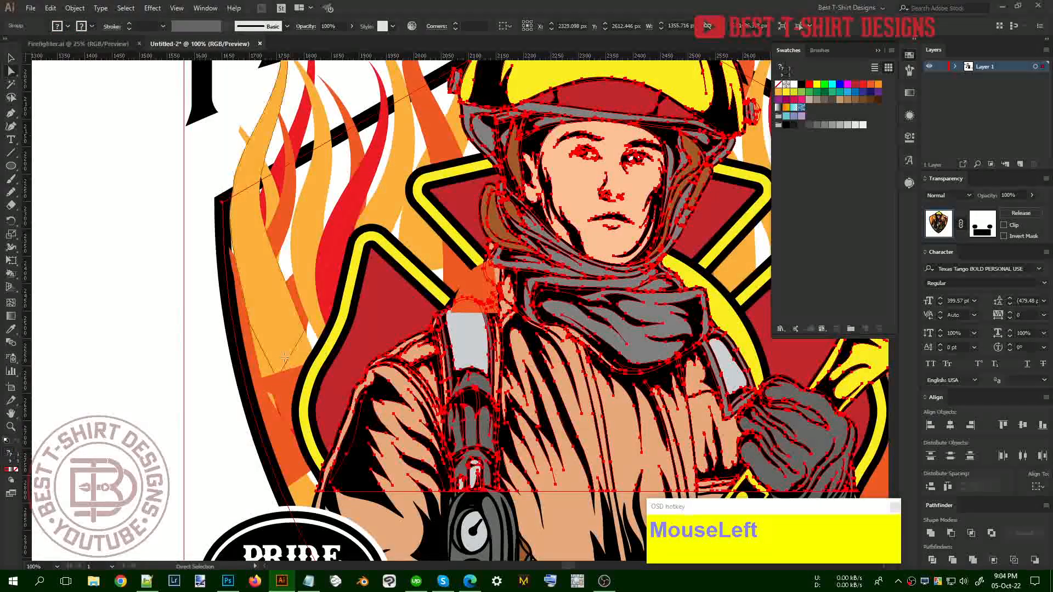
{"action": "key", "text": "v"}
{"action": "left_click", "coordinate": [168, 331]}
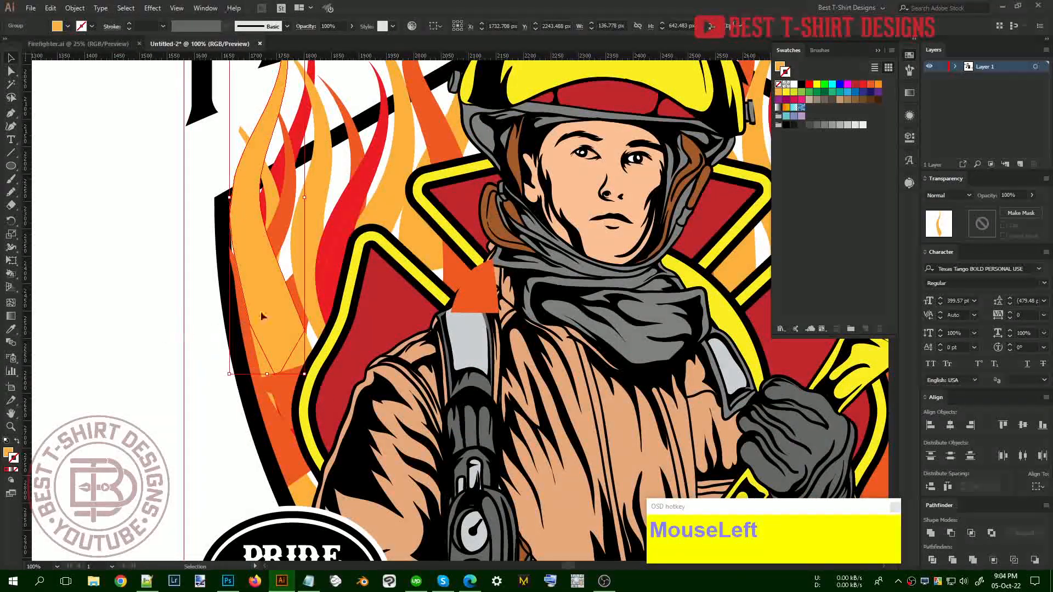
{"action": "scroll", "coordinate": [267, 312], "scroll_direction": "down", "scroll_amount": 3, "text": "alt"}
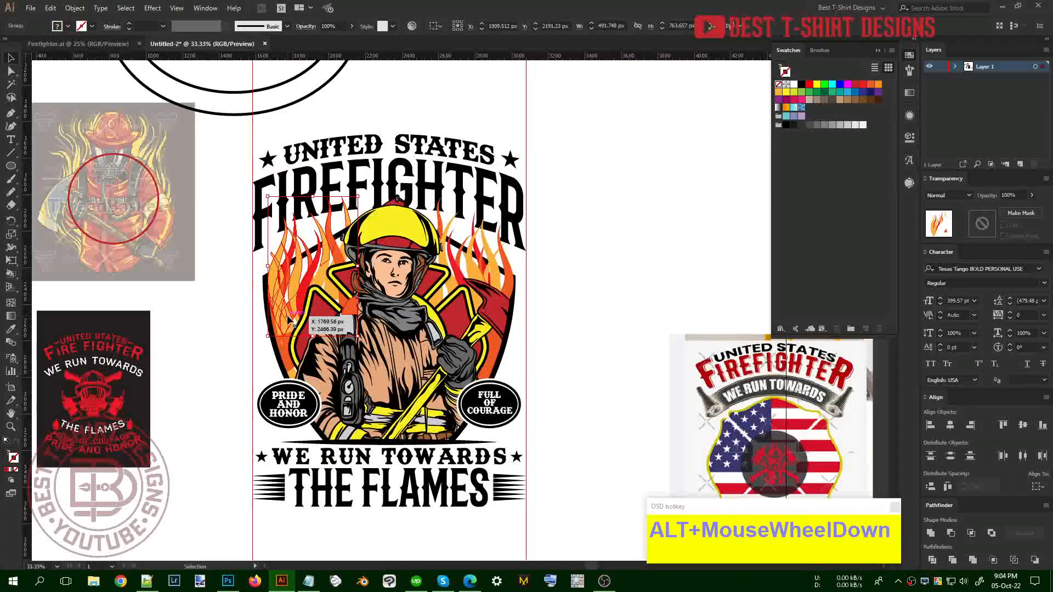
Isolate the left flame group, select its orange flame, and exit isolation
{"action": "double_click", "coordinate": [288, 320]}
{"action": "scroll", "coordinate": [291, 325], "scroll_direction": "up", "scroll_amount": 3}
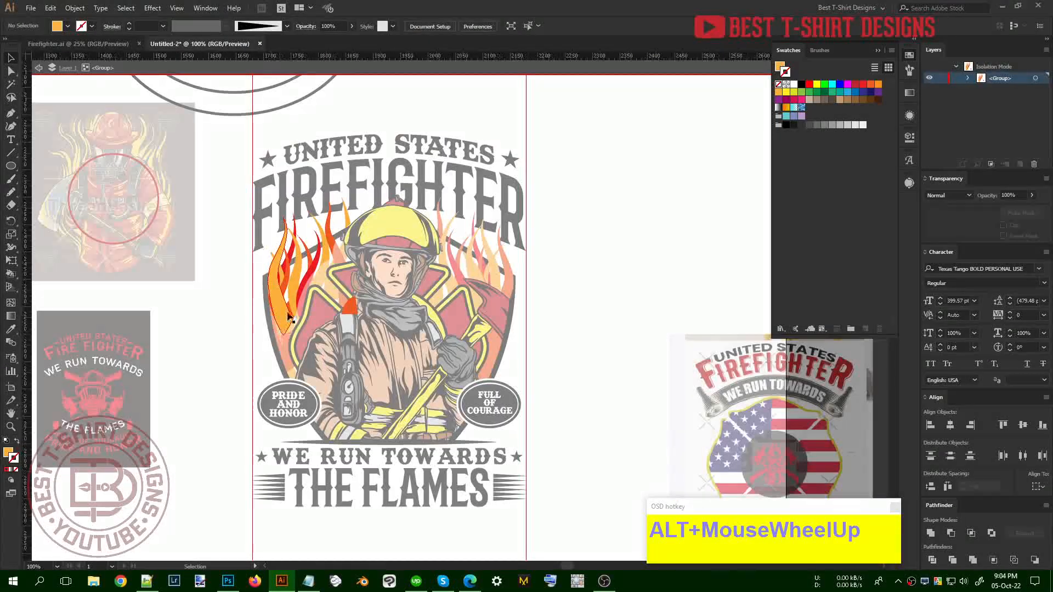
{"action": "left_click", "coordinate": [287, 317]}
{"action": "key", "text": "a"}
{"action": "left_click", "coordinate": [317, 303]}
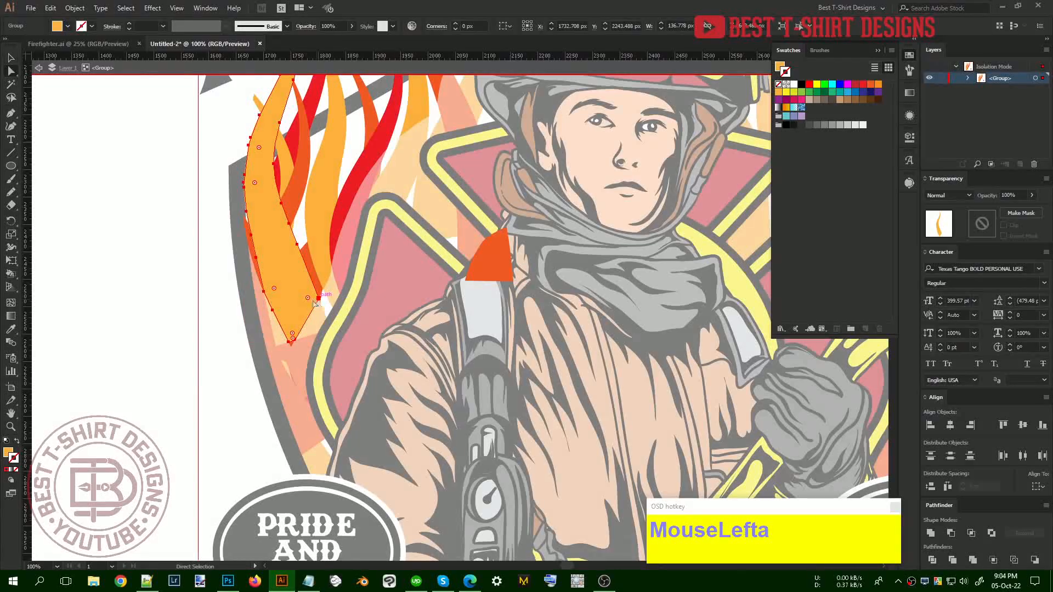
{"action": "double_click", "coordinate": [181, 294]}
Erase the lower part of a left flame with the Eraser
{"action": "scroll", "coordinate": [400, 343], "scroll_direction": "down", "scroll_amount": 2, "text": "alt"}
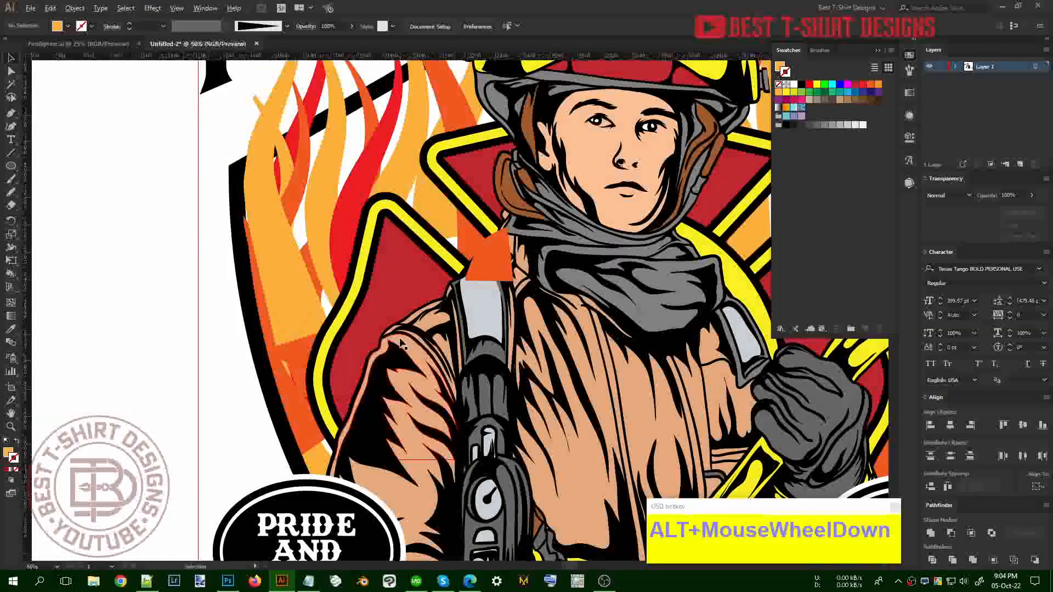
{"action": "left_click", "coordinate": [368, 280]}
{"action": "key", "text": "shift+e"}
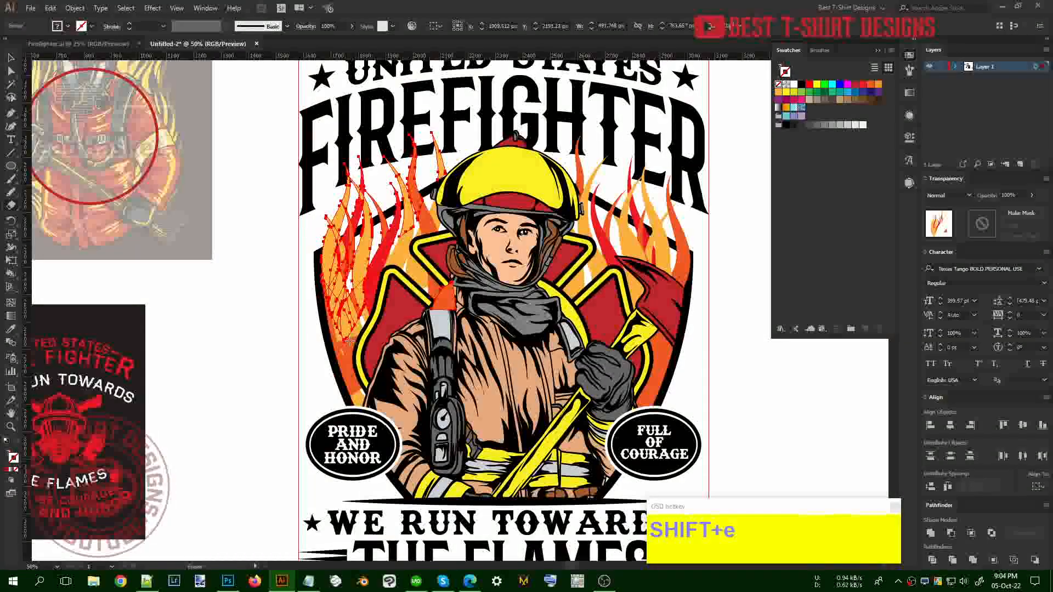
{"action": "mouse_move", "coordinate": [347, 360]}
{"action": "left_mouse_down"}
{"action": "mouse_move", "coordinate": [367, 286]}
{"action": "mouse_move", "coordinate": [414, 236]}
{"action": "left_mouse_up"}
{"action": "key", "text": "v"}
{"action": "left_click", "coordinate": [254, 287]}
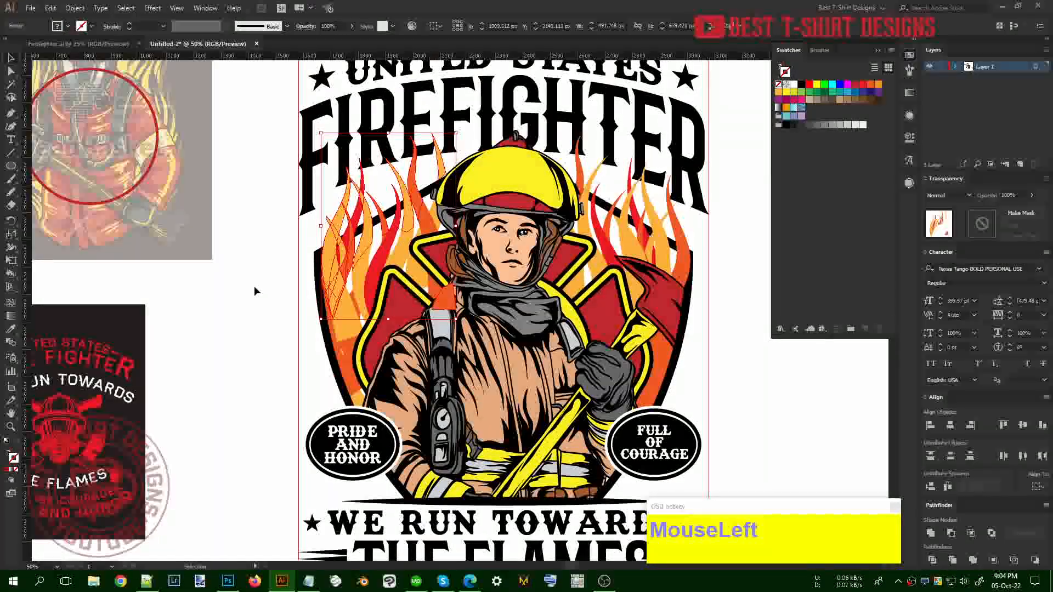
Enter the flames clip group and pull an orange flame's bottom point down
{"action": "double_click", "coordinate": [426, 281]}
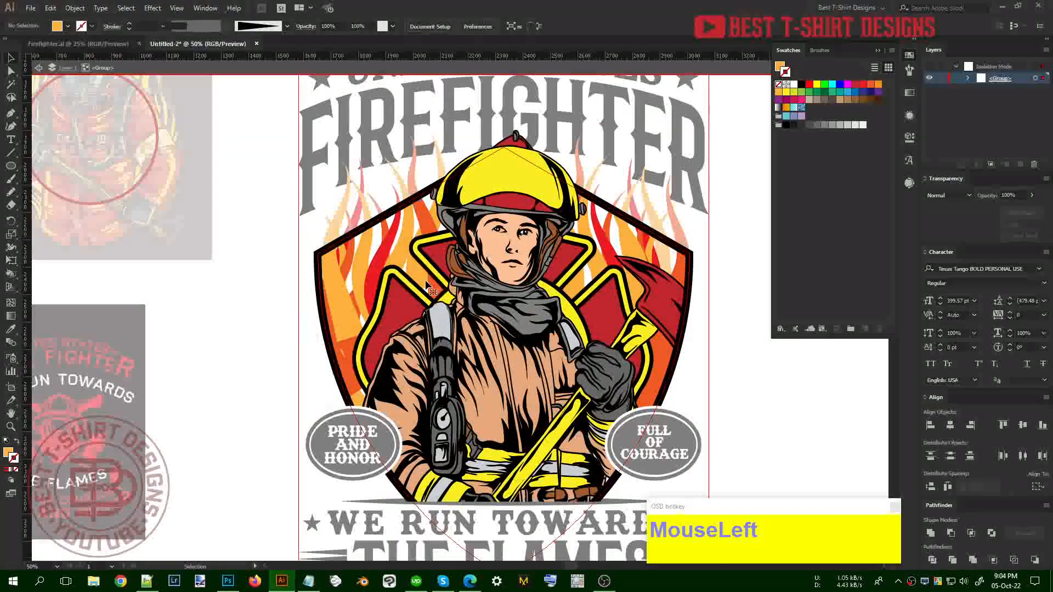
{"action": "double_click", "coordinate": [426, 281]}
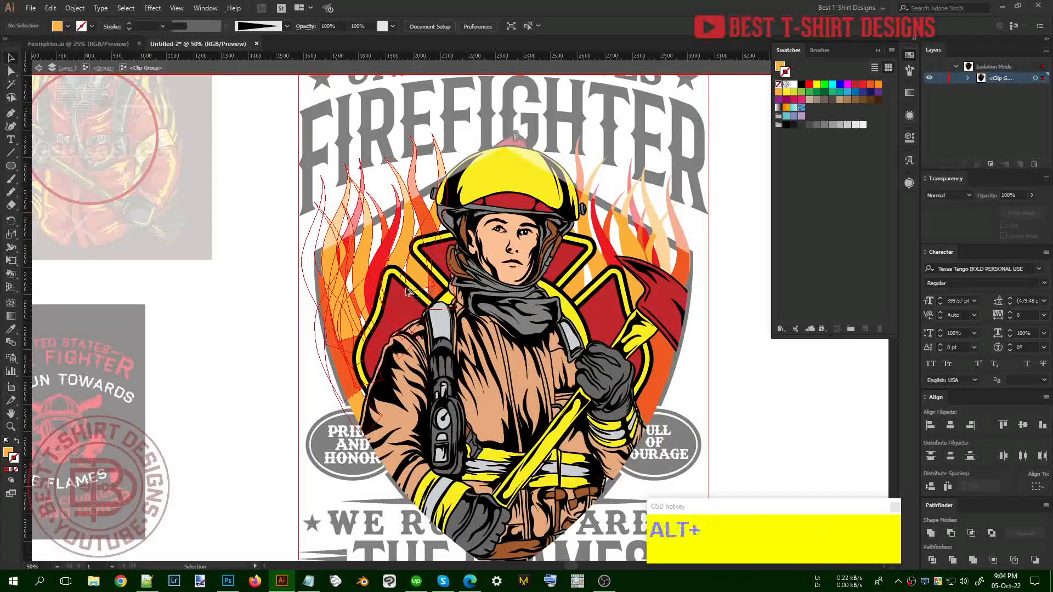
{"action": "scroll", "coordinate": [410, 293], "scroll_direction": "up", "scroll_amount": 1}
{"action": "key", "text": "a"}
{"action": "left_click", "coordinate": [432, 278]}
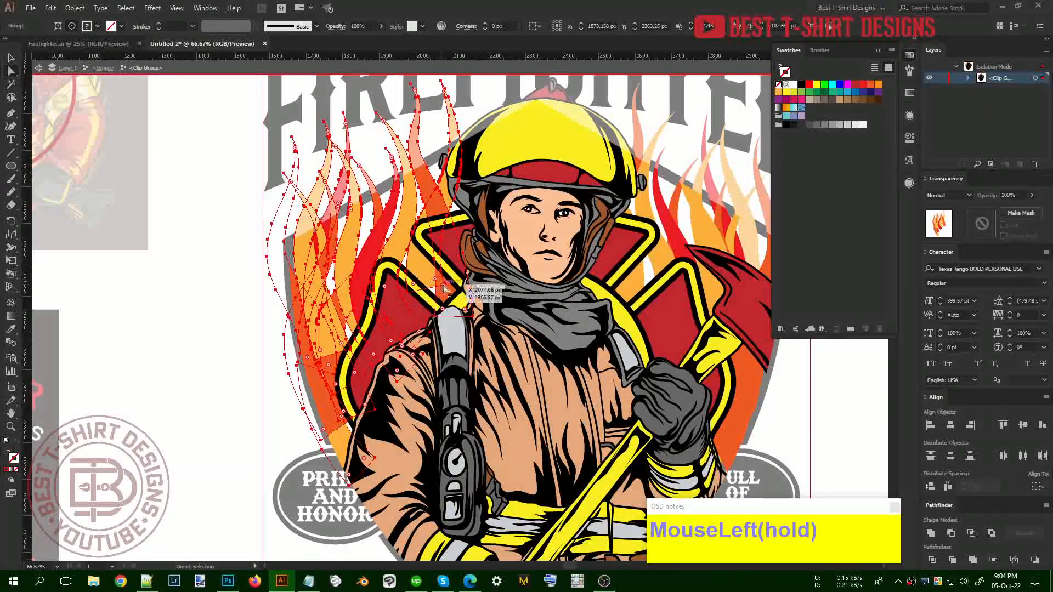
{"action": "left_click", "coordinate": [443, 287]}
{"action": "left_click_drag", "start_coordinate": [443, 287], "coordinate": [445, 308]}
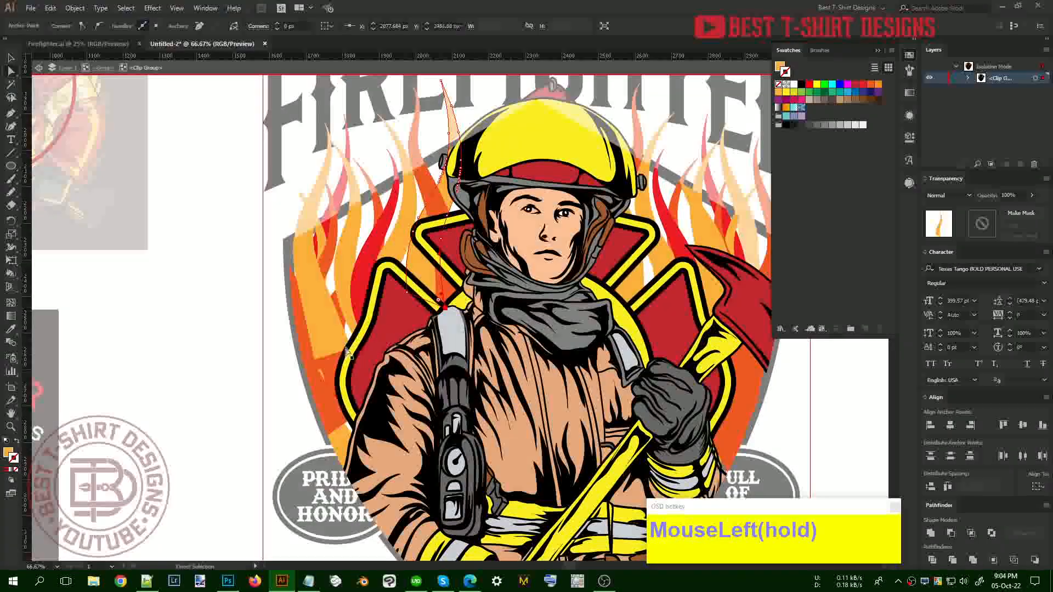
Stretch the leftmost orange flame down and right toward the PRIDE AND HONOR badge
{"action": "left_click", "coordinate": [334, 329]}
{"action": "left_click", "coordinate": [315, 359]}
{"action": "left_click_drag", "start_coordinate": [316, 360], "coordinate": [365, 473]}
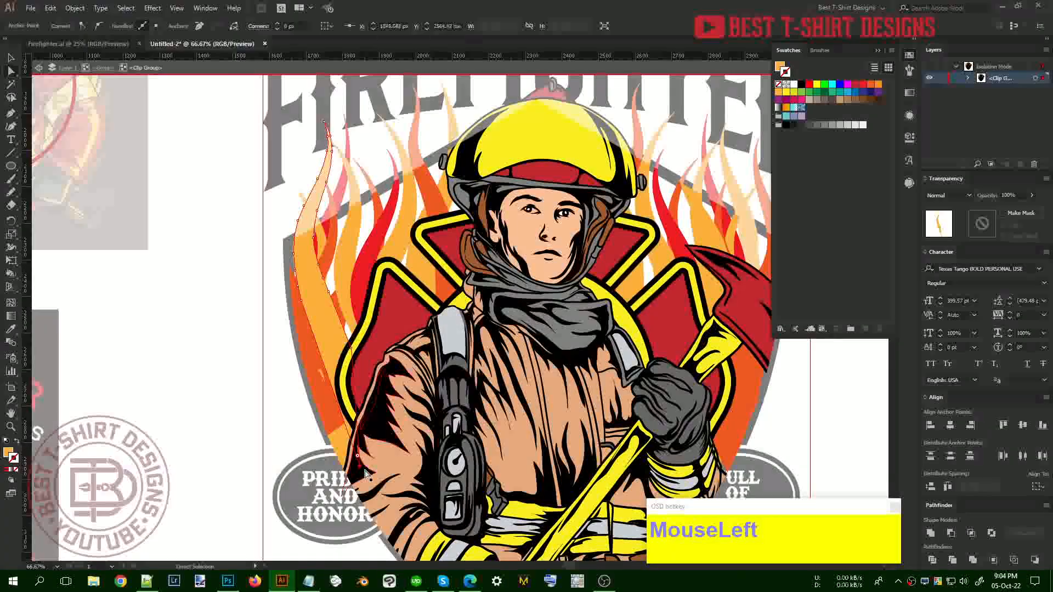
{"action": "left_click", "coordinate": [196, 340]}
{"action": "left_click_drag", "start_coordinate": [321, 378], "coordinate": [322, 379]}
{"action": "left_click", "coordinate": [226, 362]}
Pull the left flame's lower anchors further down and to the right, then deselect
{"action": "key", "text": "v"}
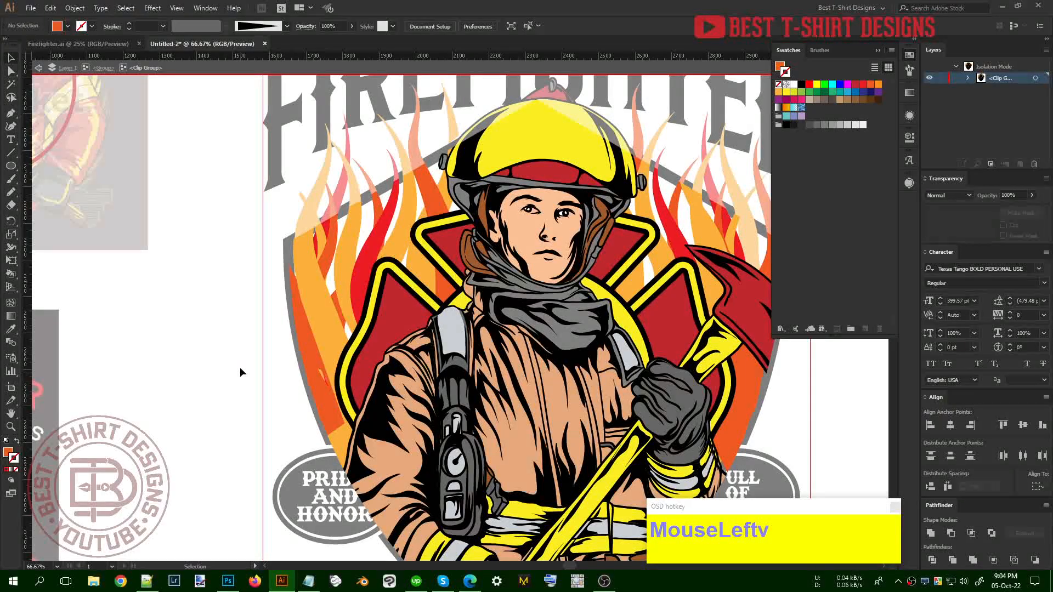
{"action": "key", "text": "n"}
{"action": "left_click", "coordinate": [326, 378]}
{"action": "key", "text": "v"}
{"action": "key", "text": "a"}
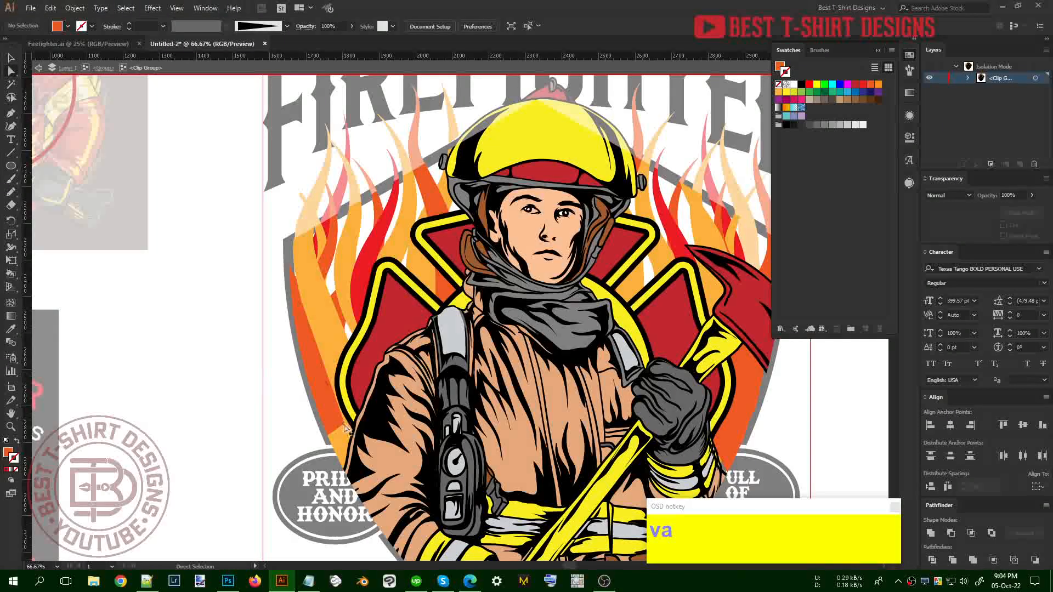
{"action": "left_click", "coordinate": [348, 429]}
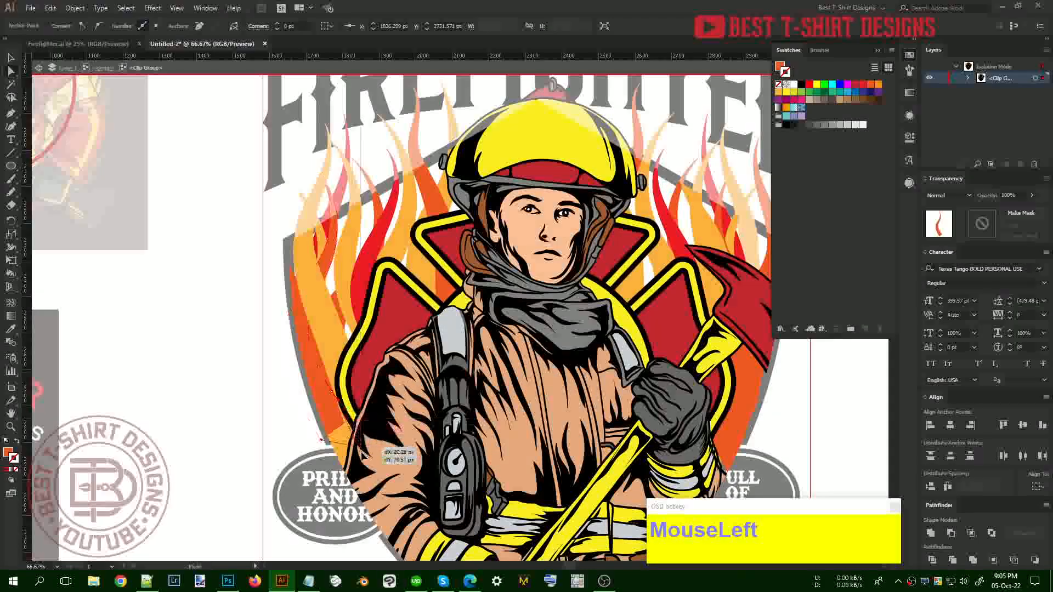
{"action": "left_click_drag", "start_coordinate": [387, 456], "coordinate": [373, 491]}
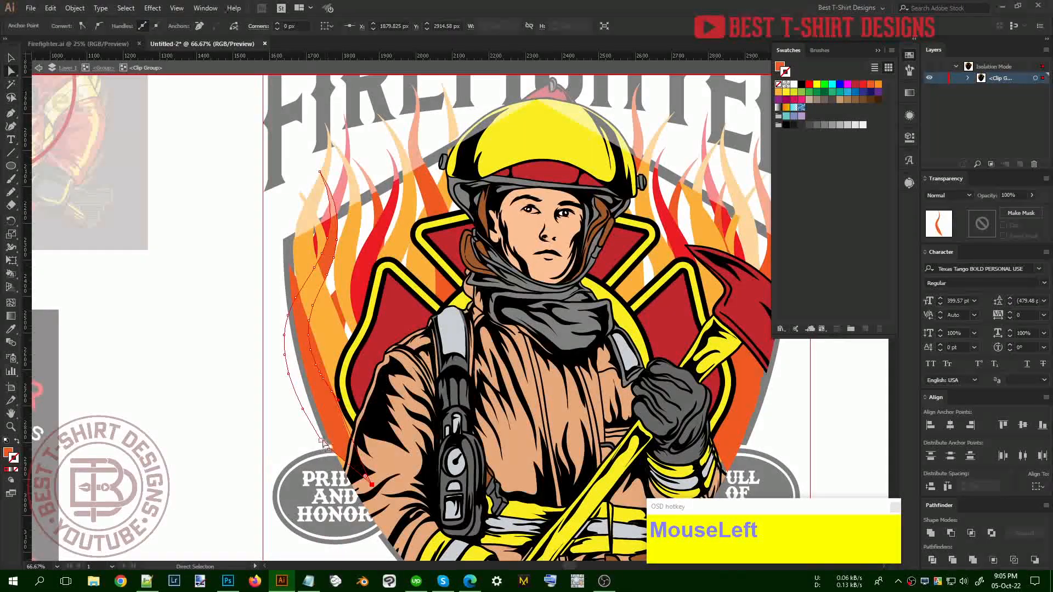
{"action": "left_click_drag", "start_coordinate": [322, 440], "coordinate": [345, 483]}
{"action": "scroll", "coordinate": [351, 368], "scroll_direction": "down", "scroll_amount": 1}
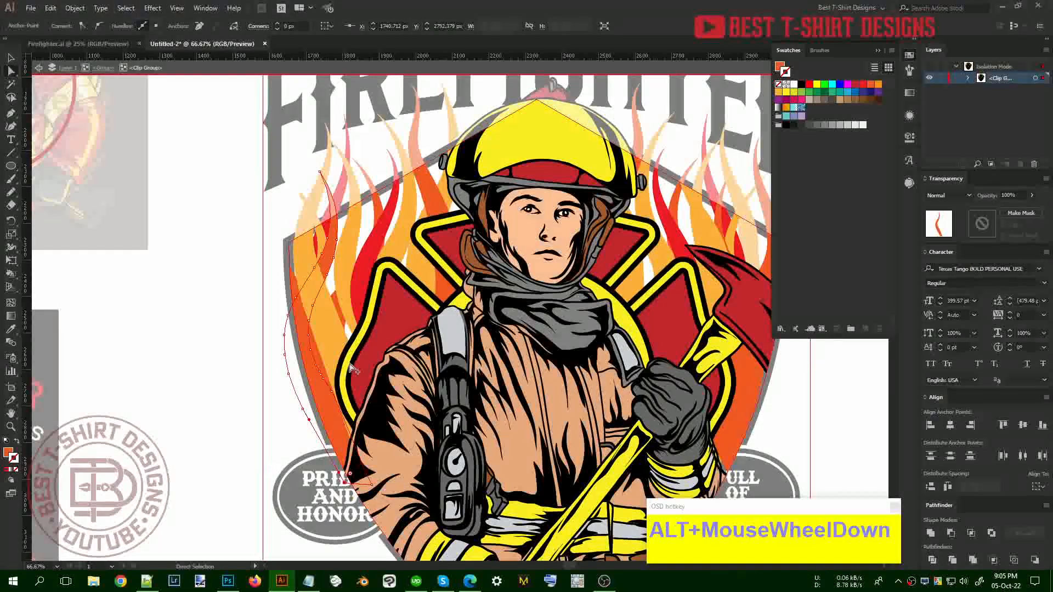
{"action": "key", "text": "v"}
{"action": "left_click", "coordinate": [554, 330]}
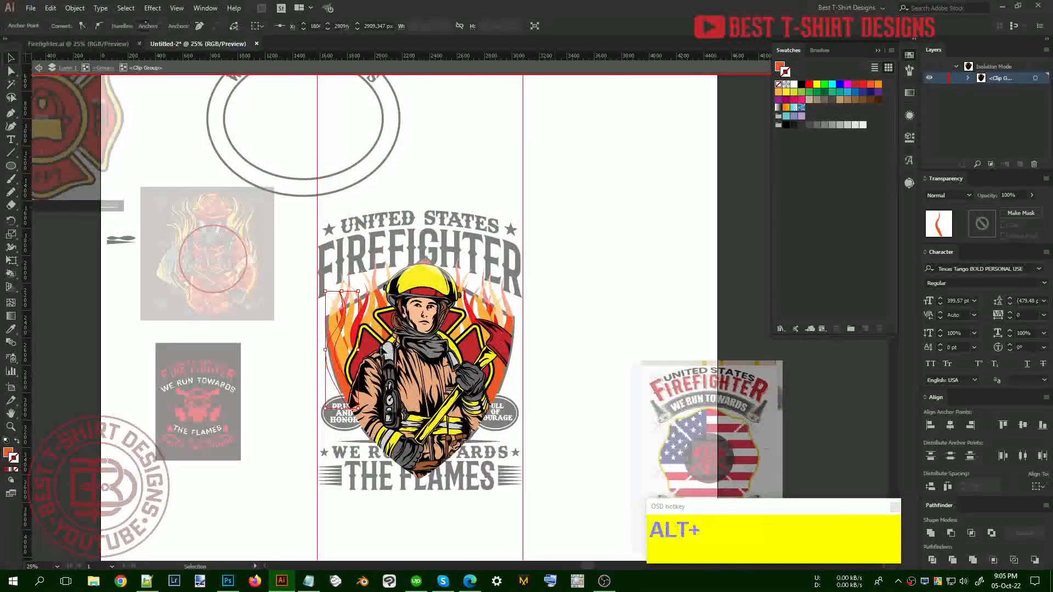
Draw a rectangle covering the whole shield and send it to the back
{"action": "scroll", "coordinate": [362, 328], "scroll_direction": "up", "scroll_amount": 2}
{"action": "left_click", "coordinate": [337, 296]}
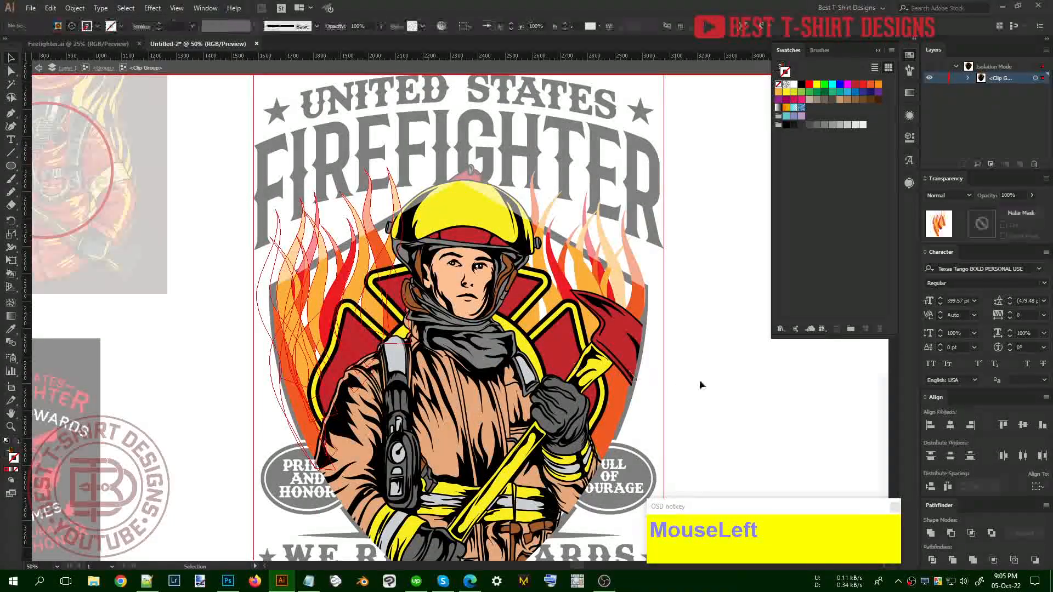
{"action": "scroll", "coordinate": [700, 379], "scroll_direction": "down", "scroll_amount": 3}
{"action": "key", "text": "m"}
{"action": "scroll", "coordinate": [700, 380], "scroll_direction": "down", "scroll_amount": 1}
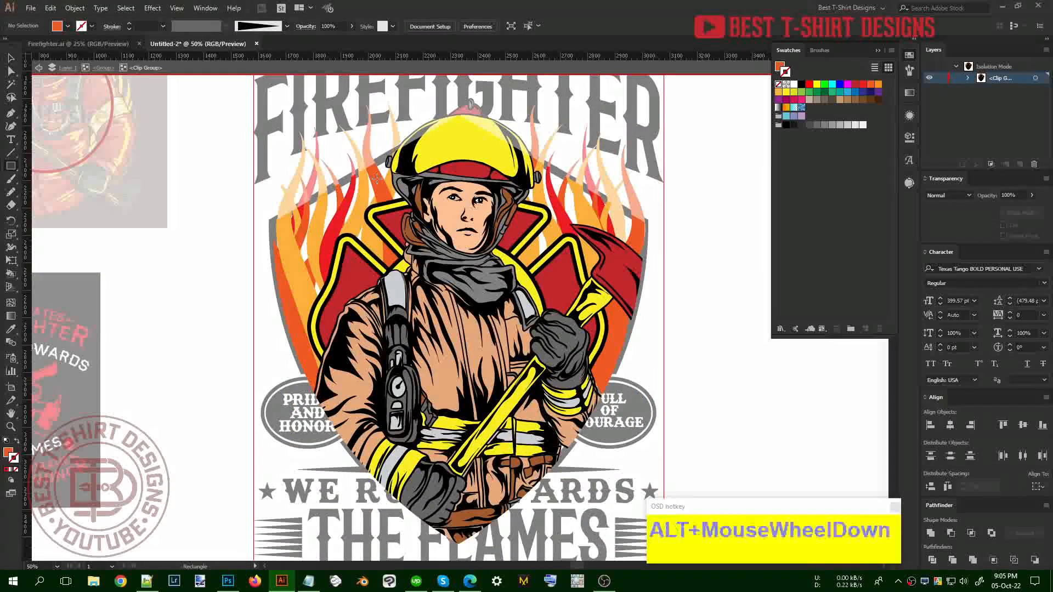
{"action": "left_click_drag", "start_coordinate": [281, 107], "coordinate": [619, 389]}
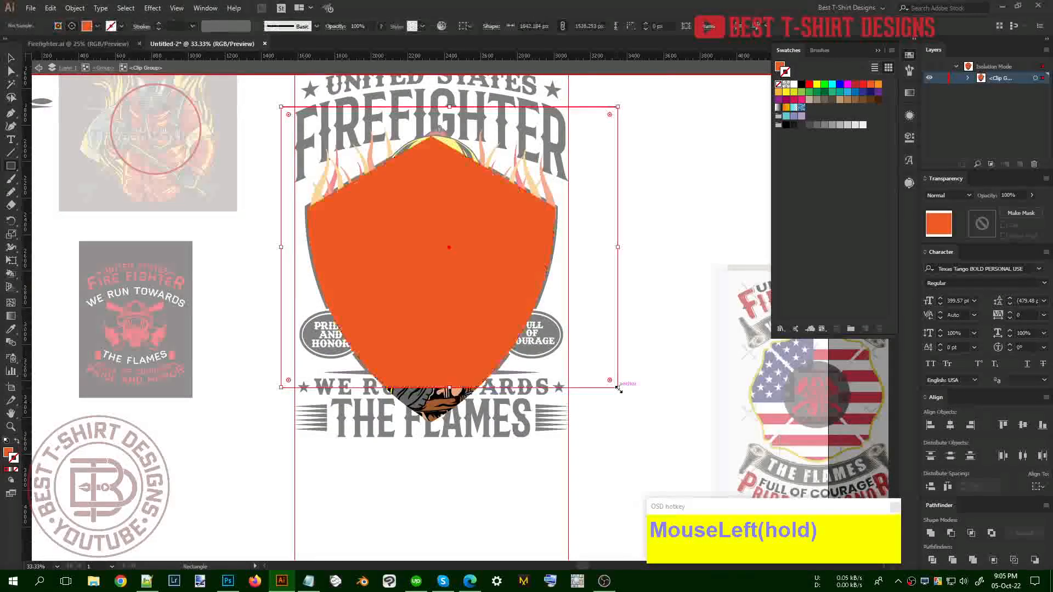
{"action": "key", "text": "ctrl+shift+bracketleft"}
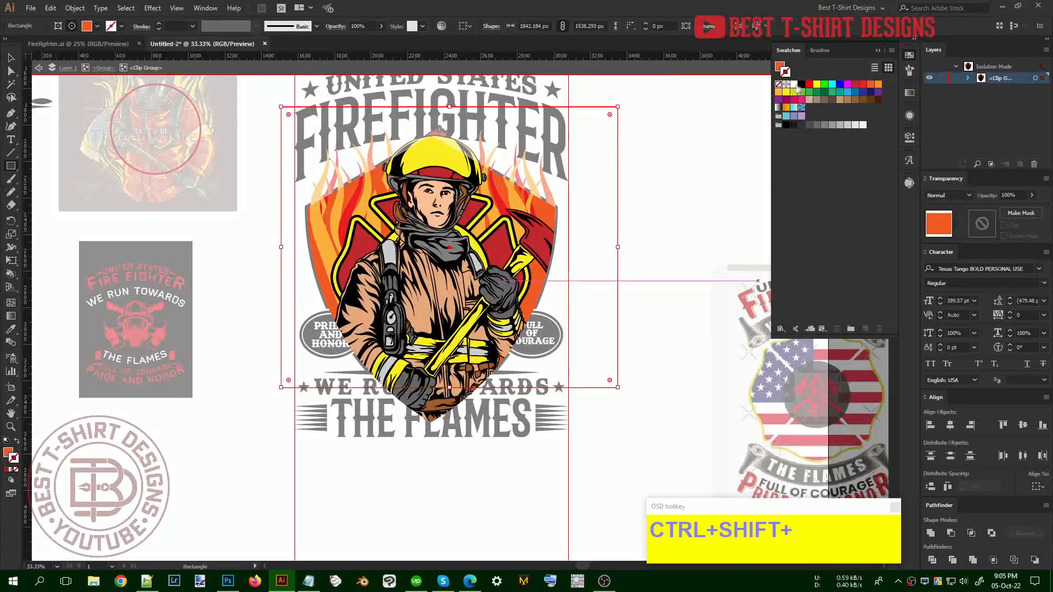
Fill the rectangle black and leave the isolated group
{"action": "left_click", "coordinate": [802, 85]}
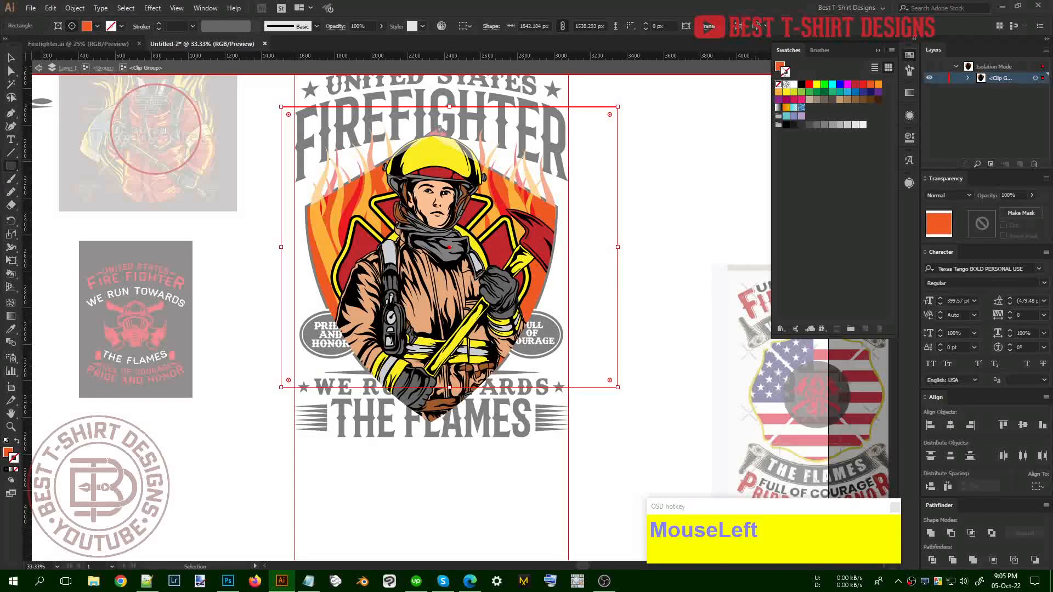
{"action": "left_click", "coordinate": [802, 84]}
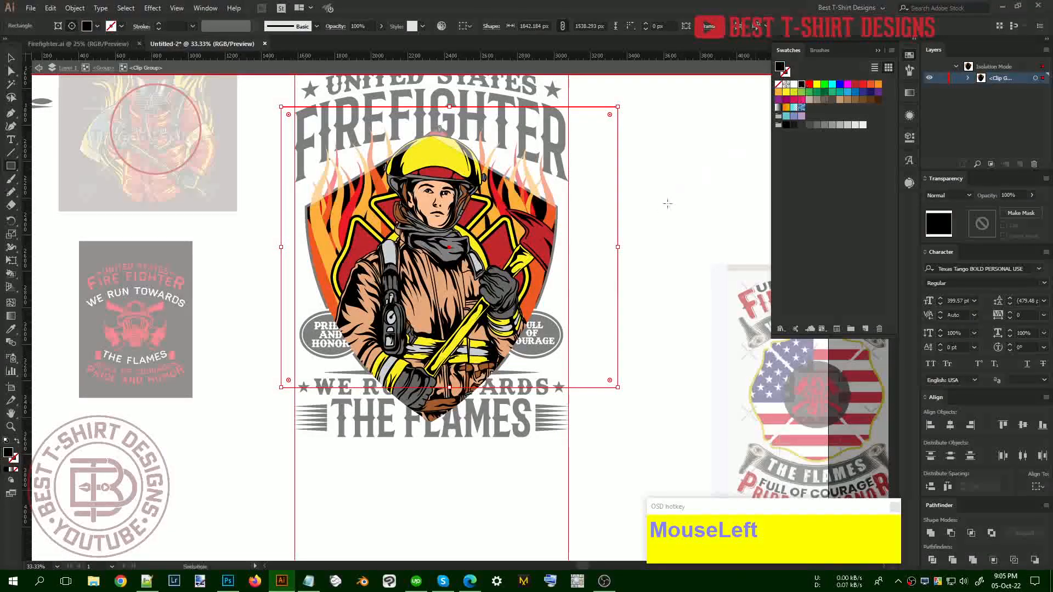
{"action": "key", "text": "v"}
{"action": "left_click", "coordinate": [666, 229]}
{"action": "left_click", "coordinate": [666, 229]}
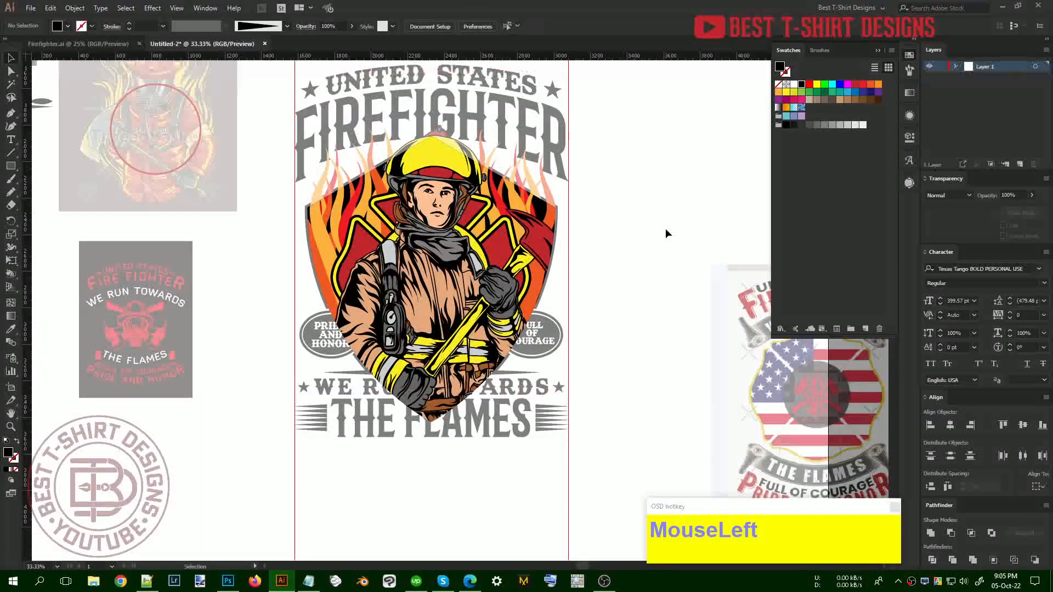
Delete the two red vertical lines beside the design
{"action": "scroll", "coordinate": [665, 230], "scroll_direction": "up", "scroll_amount": 1}
{"action": "left_click", "coordinate": [666, 228]}
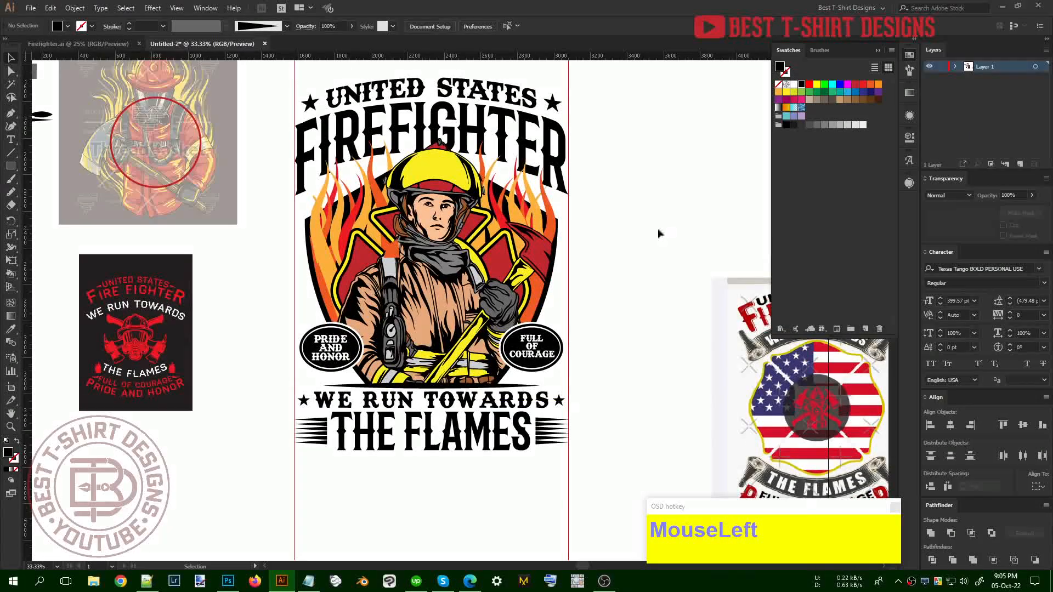
{"action": "scroll", "coordinate": [588, 317], "scroll_direction": "down", "scroll_amount": 1, "text": "alt"}
{"action": "scroll", "coordinate": [590, 317], "scroll_direction": "up", "scroll_amount": 1}
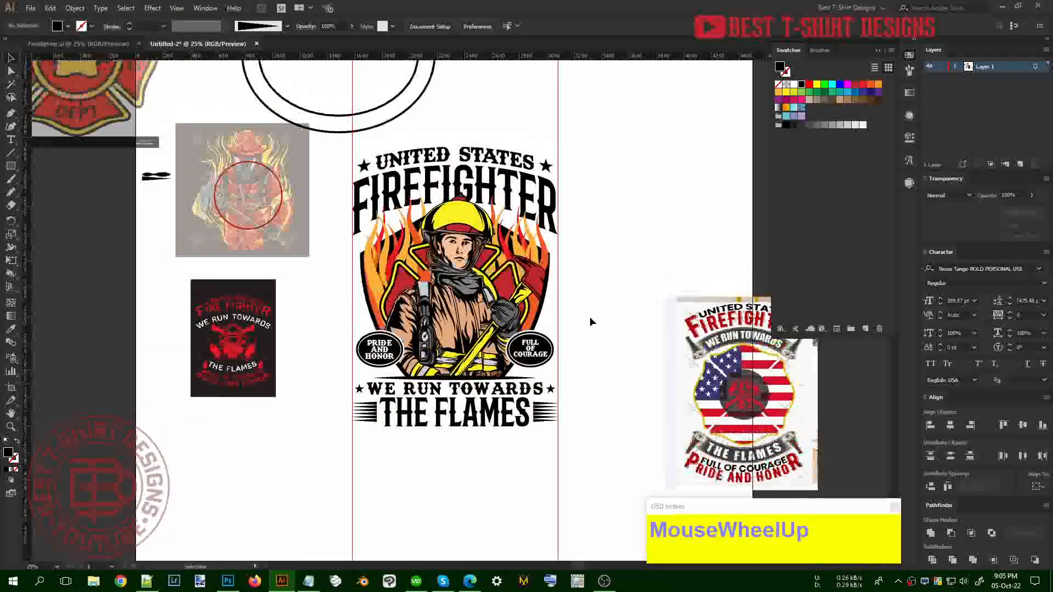
{"action": "left_click_drag", "start_coordinate": [323, 466], "coordinate": [340, 141]}
{"action": "key", "text": "Delete"}
Move the firefighter artwork down onto the artboard
{"action": "scroll", "coordinate": [471, 328], "scroll_direction": "down", "scroll_amount": 1}
{"action": "left_click_drag", "start_coordinate": [532, 342], "coordinate": [533, 453]}
{"action": "scroll", "coordinate": [533, 453], "scroll_direction": "down", "scroll_amount": 2}
{"action": "scroll", "coordinate": [447, 446], "scroll_direction": "up", "scroll_amount": 2}
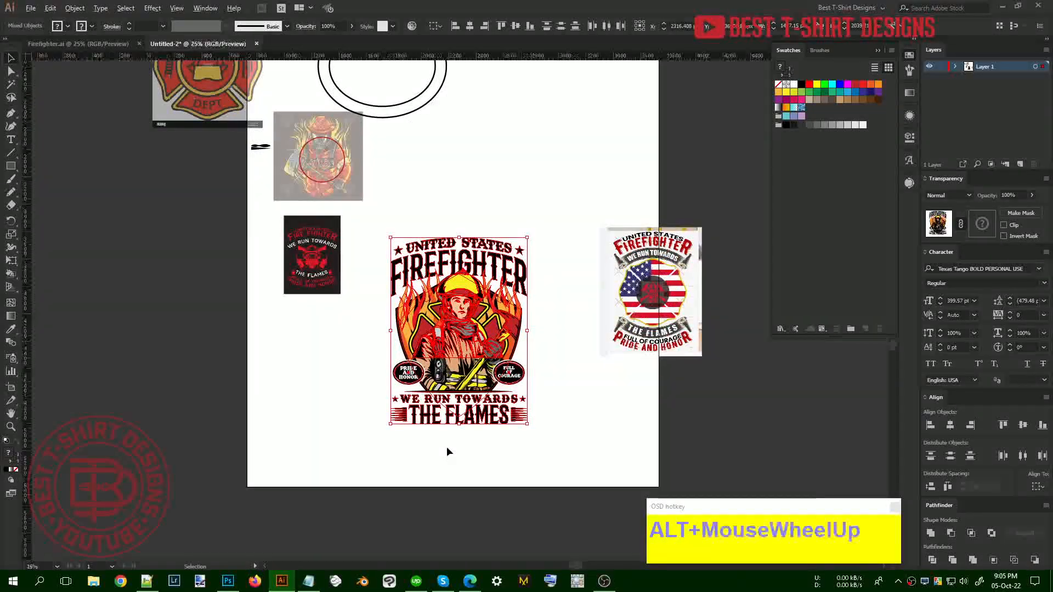
{"action": "key", "text": "ctrl+2"}
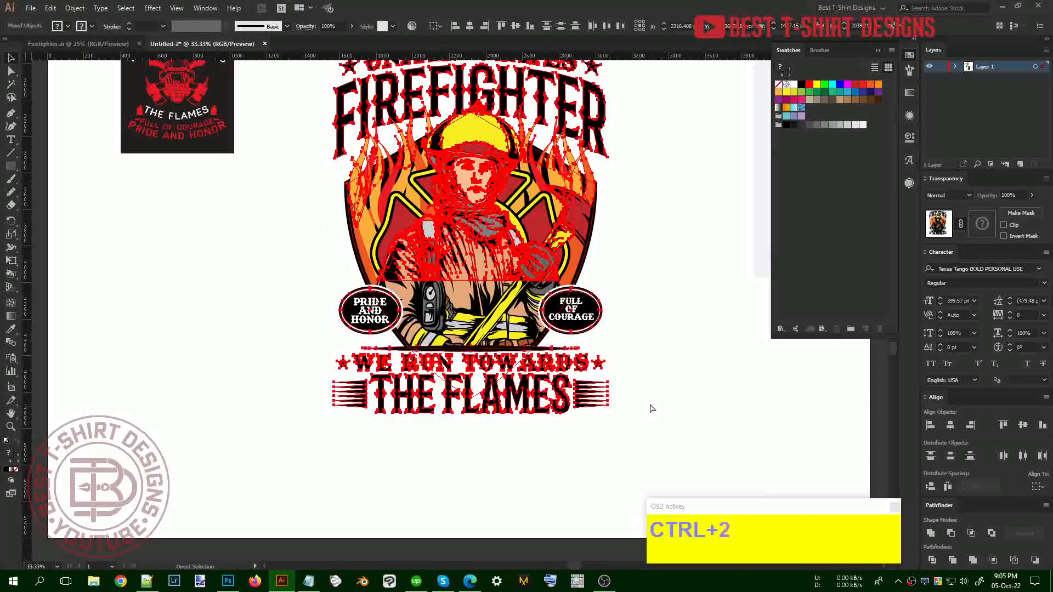
{"action": "scroll", "coordinate": [476, 370], "scroll_direction": "down", "scroll_amount": 1}
{"action": "key", "text": "ctrl+2"}
Expand the firefighter artwork into plain objects and deselect it
{"action": "key", "text": "ctrl+3"}
{"action": "left_click", "coordinate": [359, 222]}
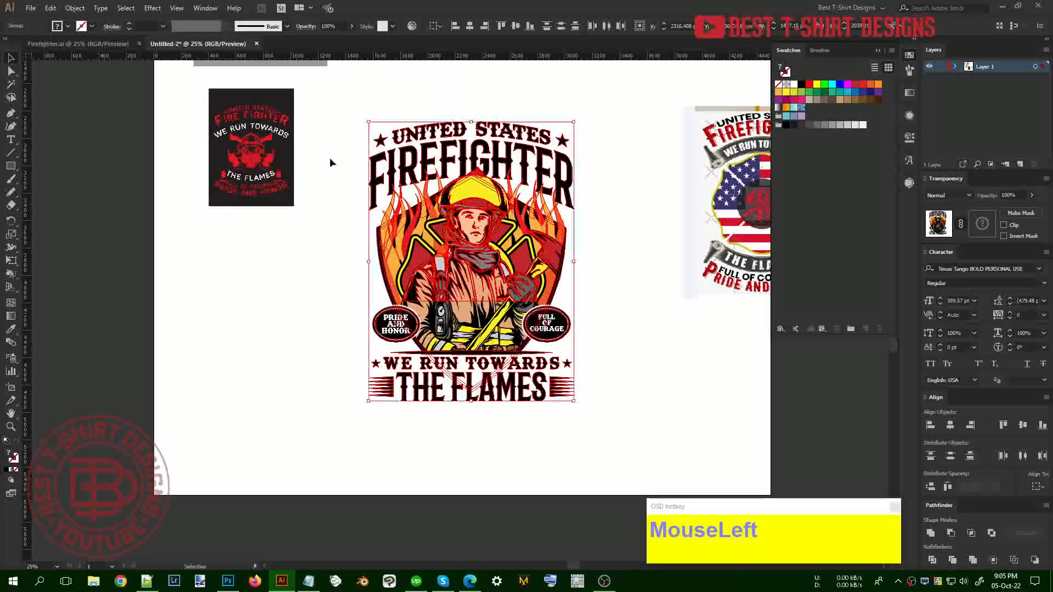
{"action": "left_click", "coordinate": [615, 347]}
{"action": "scroll", "coordinate": [616, 347], "scroll_direction": "up", "scroll_amount": 1}
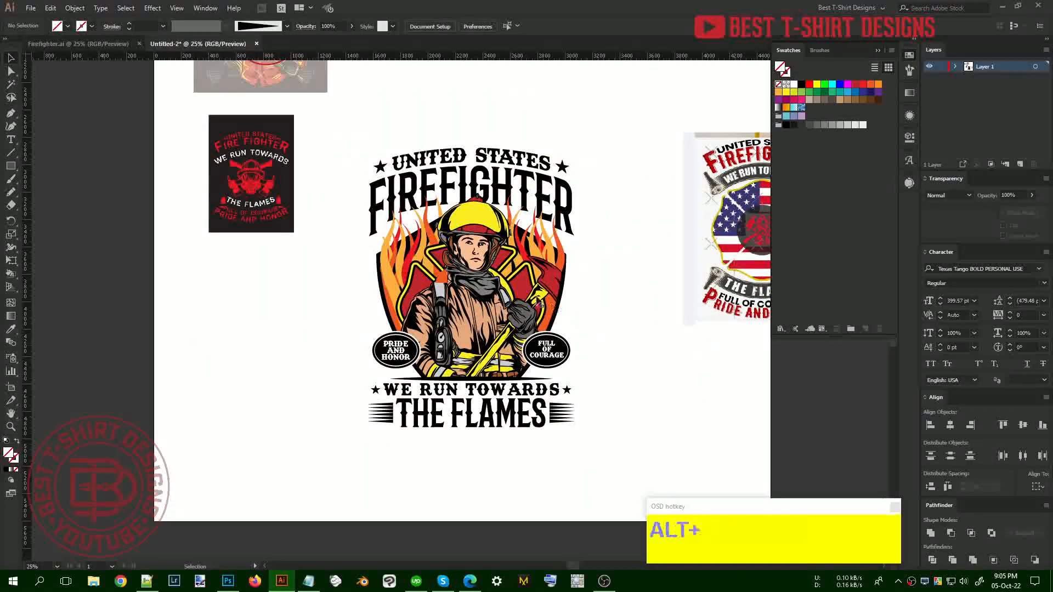
{"action": "left_click", "coordinate": [632, 362]}
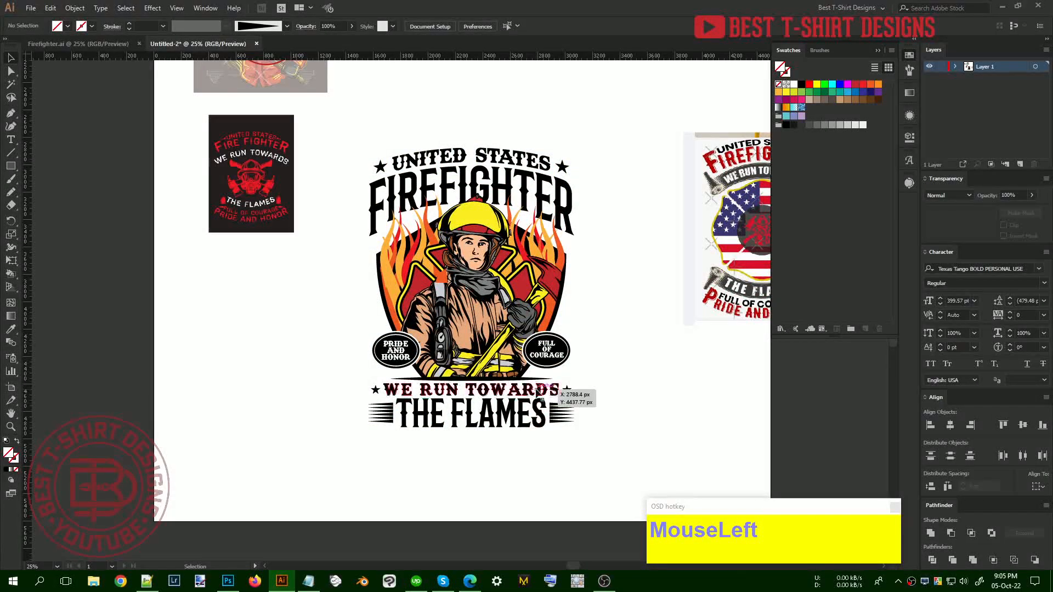
Raise the WE RUN TOWARDS THE FLAMES lettering, stars and stripes by two Shift+Up nudges
{"action": "left_click", "coordinate": [538, 389]}
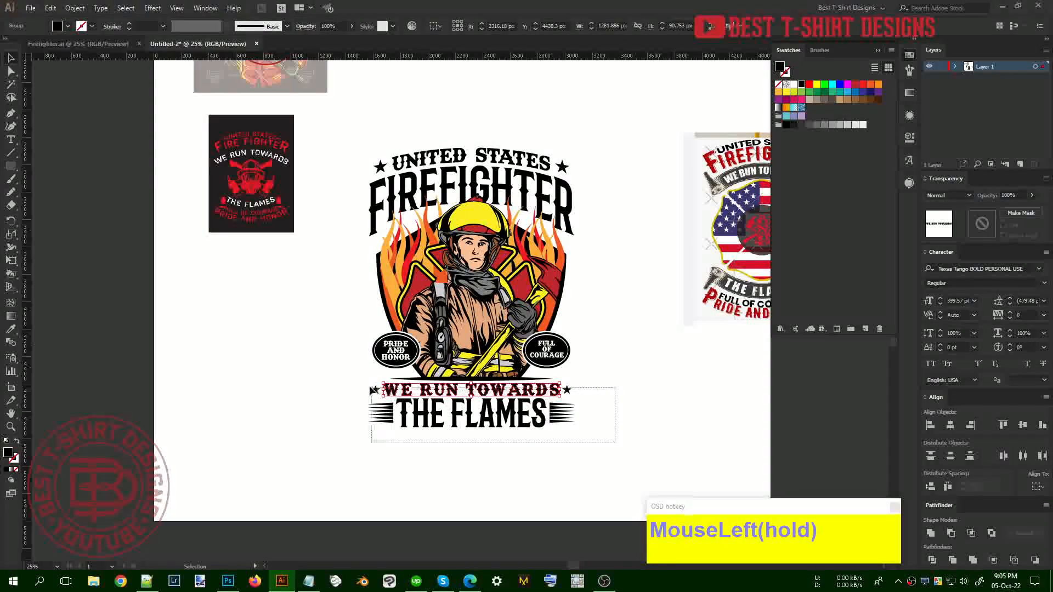
{"action": "left_click_drag", "start_coordinate": [374, 390], "coordinate": [369, 387]}
{"action": "left_click", "coordinate": [518, 372], "text": "shift"}
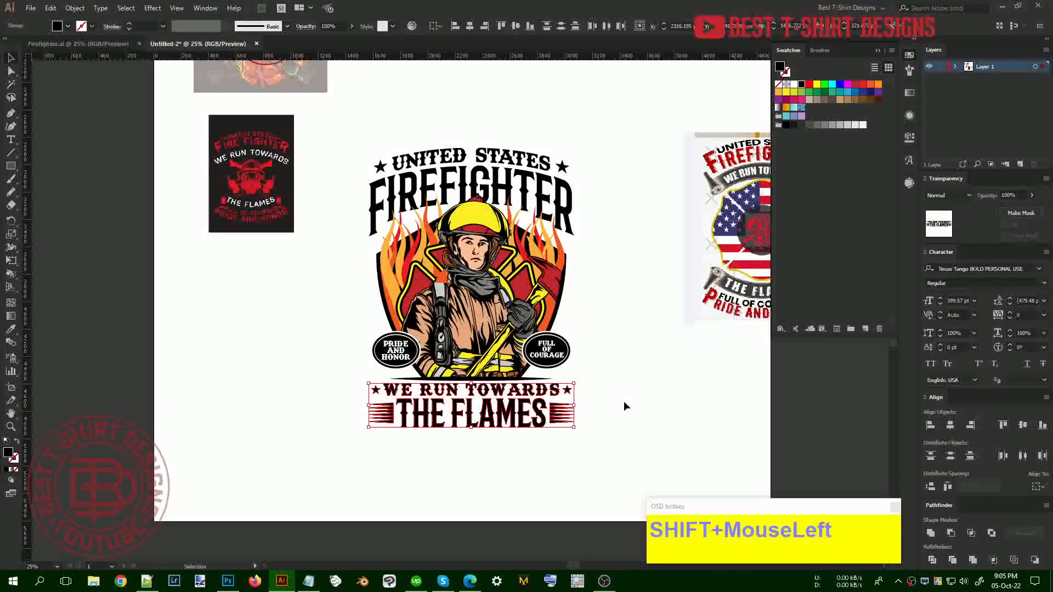
{"action": "key", "text": "shift+Up"}
{"action": "key", "text": "shift+Up"}
{"action": "key", "text": "shift+Up"}
{"action": "key", "text": "shift+Up"}
{"action": "key", "text": "shift+Up"}
{"action": "key", "text": "shift+Up"}
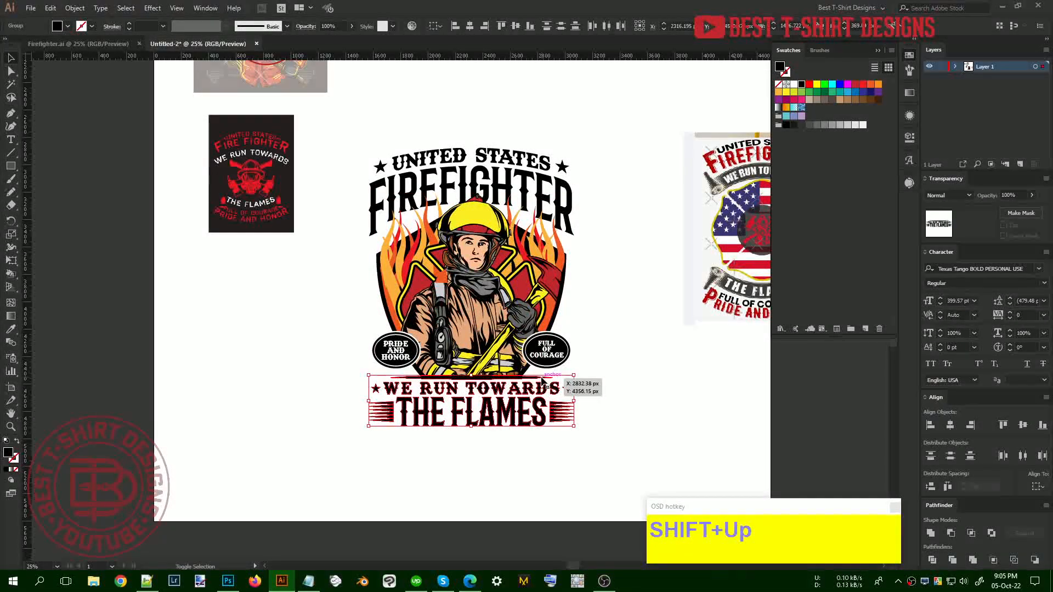
{"action": "key", "text": "shift+Up"}
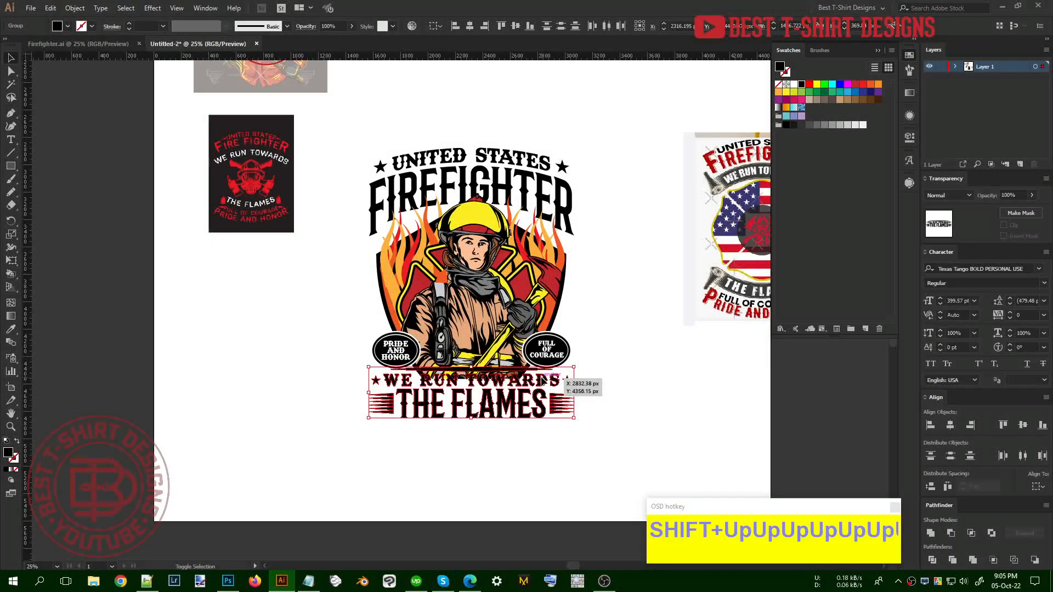
{"action": "scroll", "coordinate": [594, 348], "scroll_direction": "up", "scroll_amount": 1}
{"action": "left_click", "coordinate": [606, 346]}
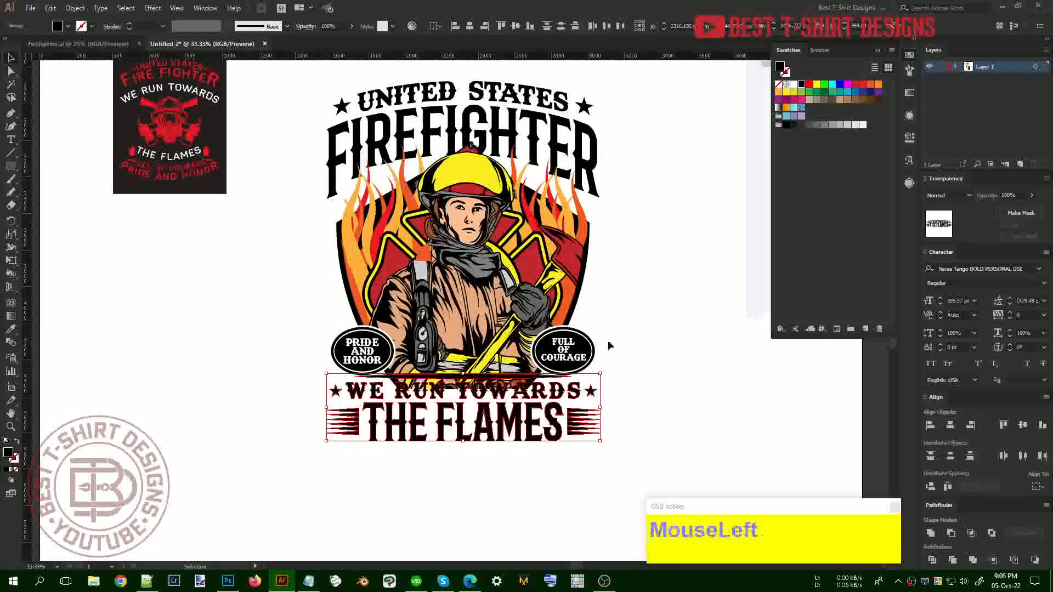
Raise the oval badge group by two nudges, then open the artwork's opacity mask
{"action": "left_click", "coordinate": [579, 349], "text": "shift"}
{"action": "left_click", "coordinate": [343, 340], "text": "shift"}
{"action": "left_click", "coordinate": [344, 340], "text": "shift"}
{"action": "left_click", "coordinate": [344, 343], "text": "shift"}
{"action": "key", "text": "shift+Up"}
{"action": "key", "text": "shift+Up"}
{"action": "key", "text": "shift+Up"}
{"action": "key", "text": "shift+Up"}
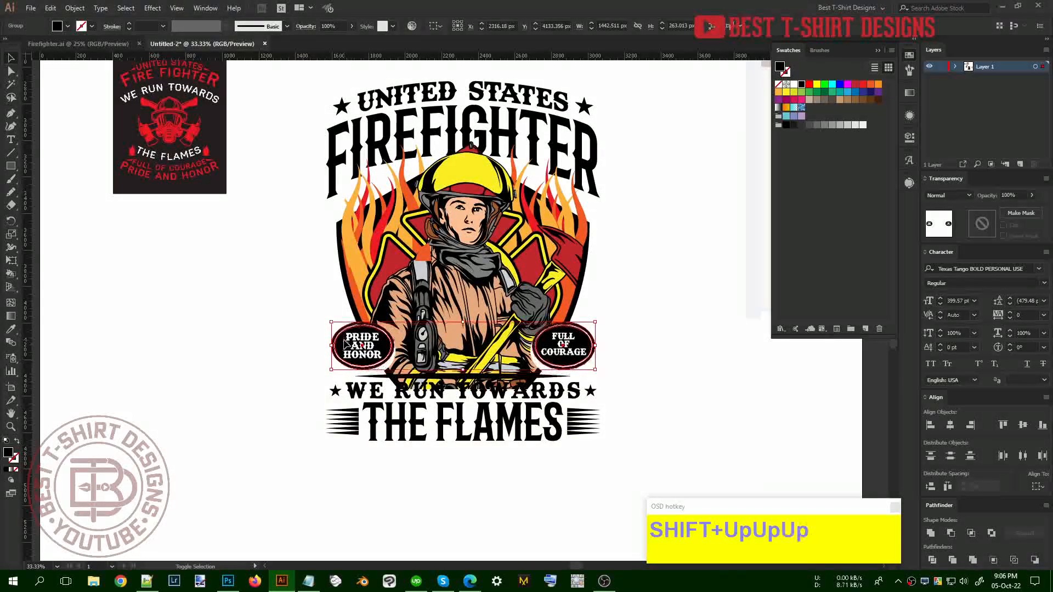
{"action": "key", "text": "shift+Up"}
{"action": "key", "text": "shift+Up"}
{"action": "left_click", "coordinate": [579, 291]}
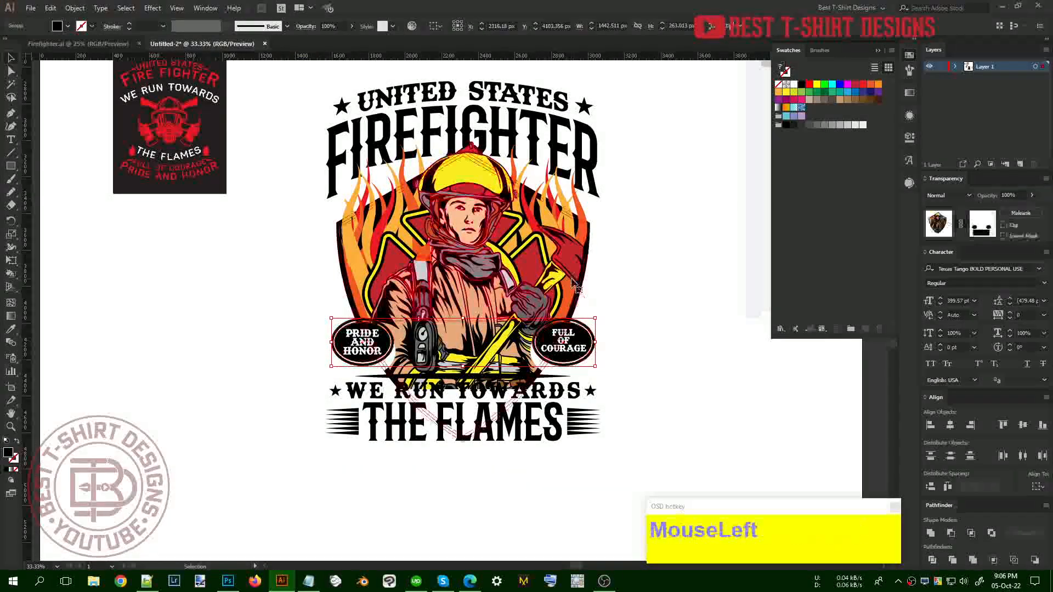
{"action": "left_click", "coordinate": [983, 224]}
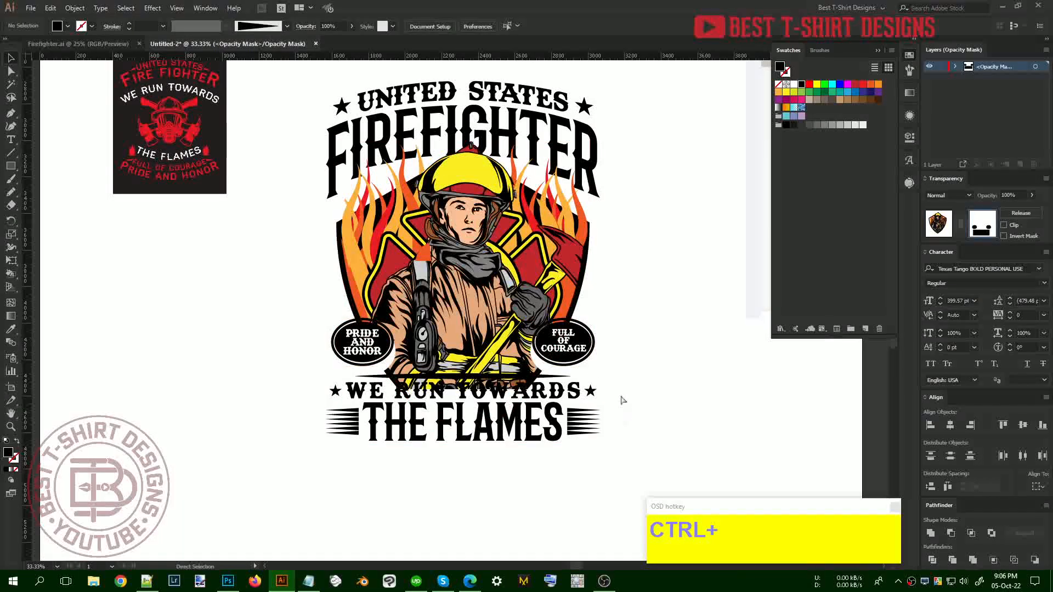
Nudge both badge ellipses in the opacity mask up to match the badges
{"action": "left_click", "coordinate": [556, 350]}
{"action": "left_click", "coordinate": [592, 371]}
{"action": "left_click_drag", "start_coordinate": [300, 339], "coordinate": [299, 339]}
{"action": "key", "text": "shift+Up"}
{"action": "key", "text": "shift+Up"}
{"action": "key", "text": "shift+Up"}
{"action": "key", "text": "shift+Up"}
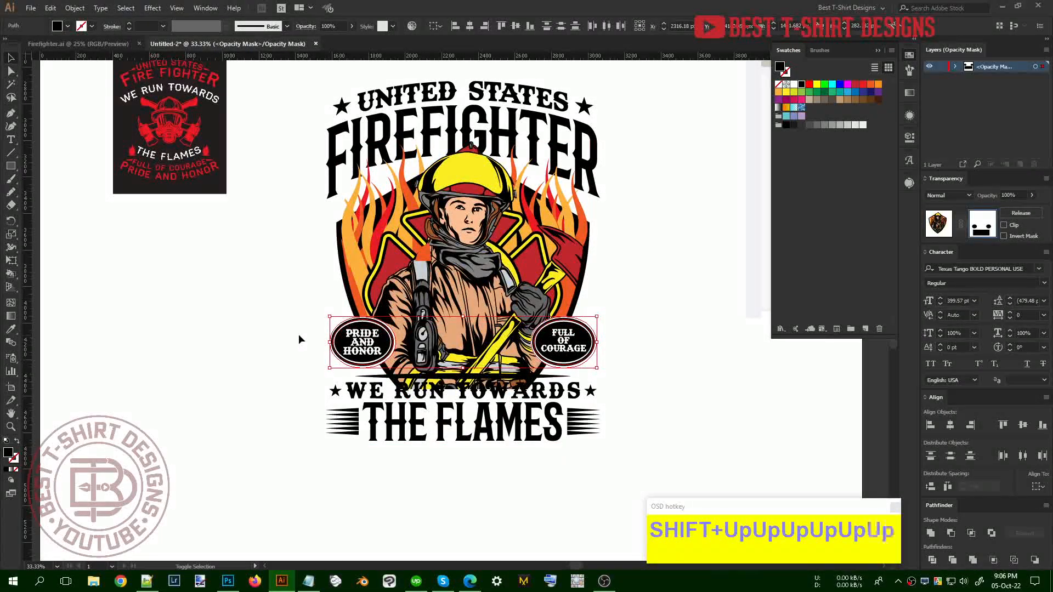
Shift the mask rectangle behind THE FLAMES up then slightly back down, and exit mask editing
{"action": "left_click", "coordinate": [583, 424]}
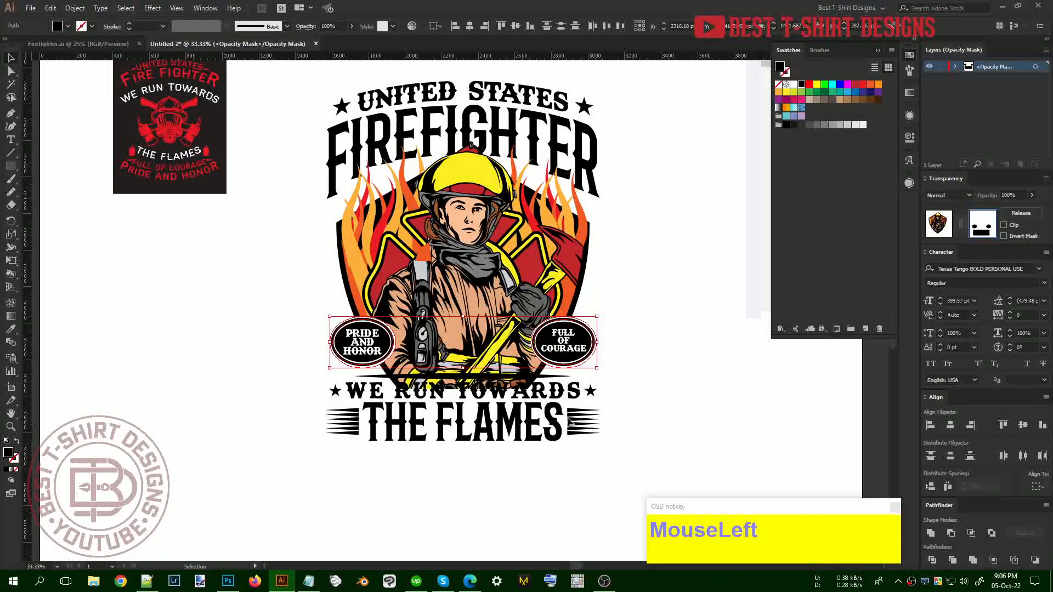
{"action": "left_click", "coordinate": [524, 415]}
{"action": "key", "text": "shift+Up"}
{"action": "key", "text": "shift+Up"}
{"action": "key", "text": "shift+Up"}
{"action": "key", "text": "shift+Up"}
{"action": "key", "text": "shift+Up"}
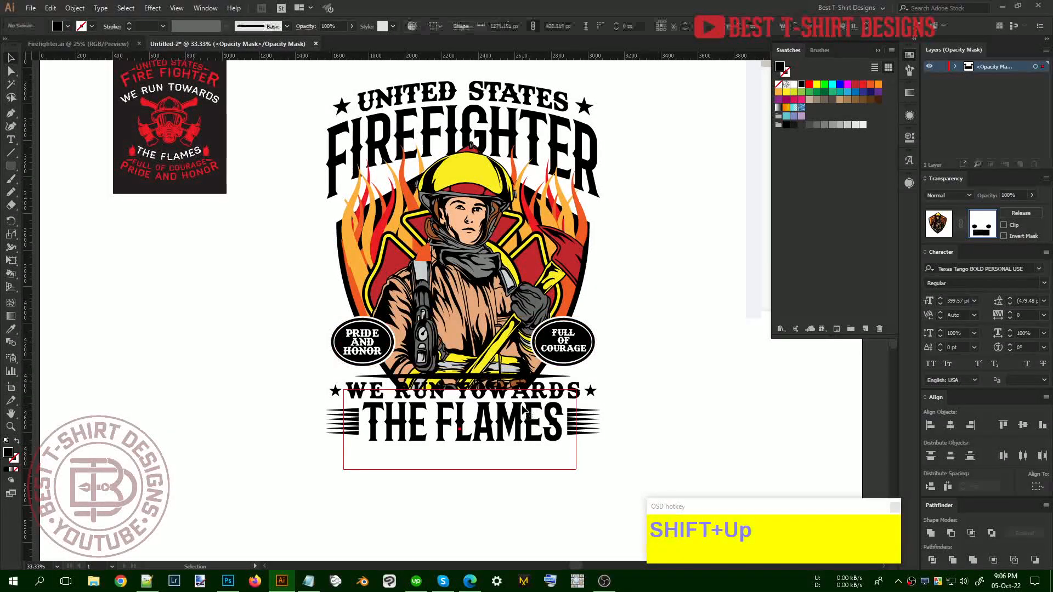
{"action": "key", "text": "shift+Down"}
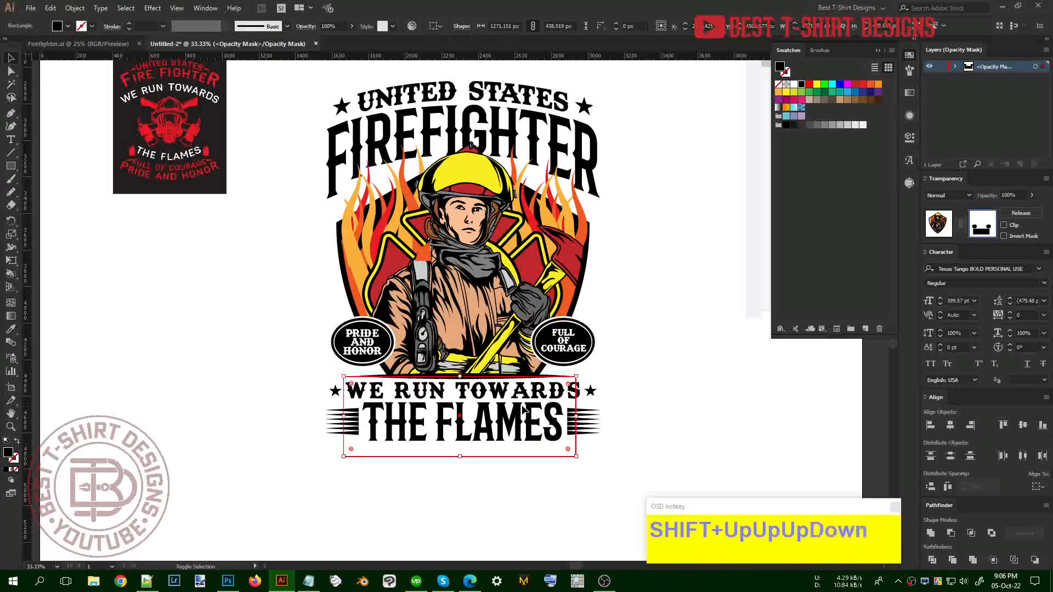
{"action": "left_click", "coordinate": [722, 412]}
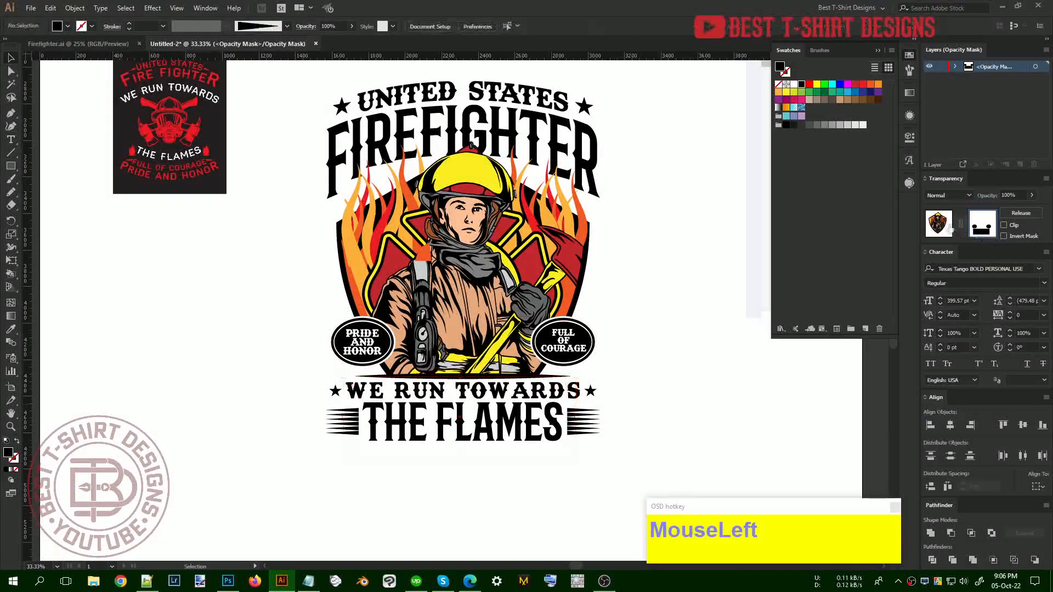
{"action": "key", "text": "F10"}
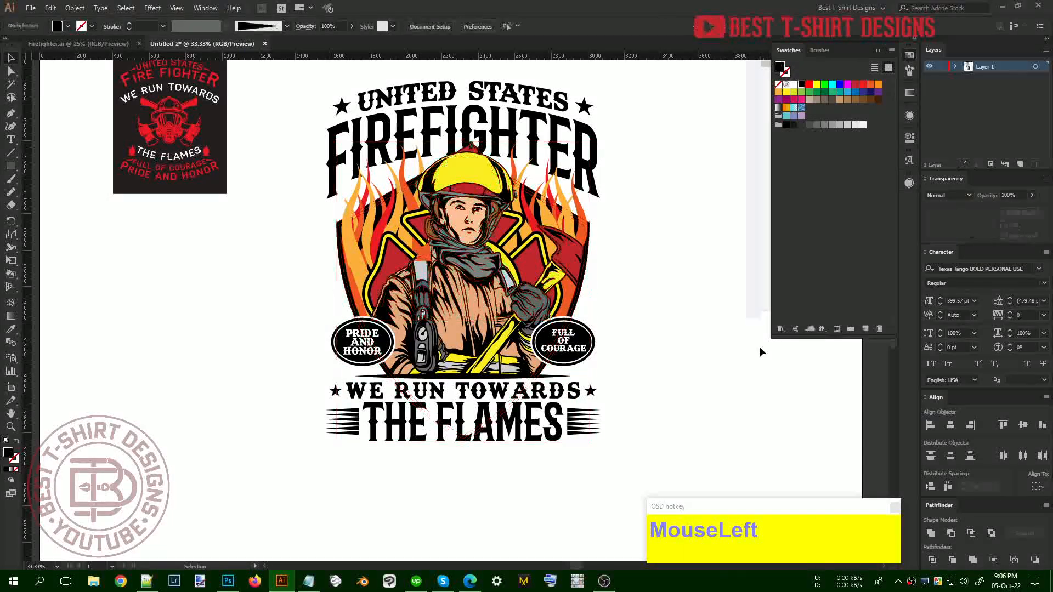
Isolate the title group and make FIREFIGHTER red with the Eyedropper
{"action": "left_click", "coordinate": [706, 362]}
{"action": "scroll", "coordinate": [708, 365], "scroll_direction": "up", "scroll_amount": 3}
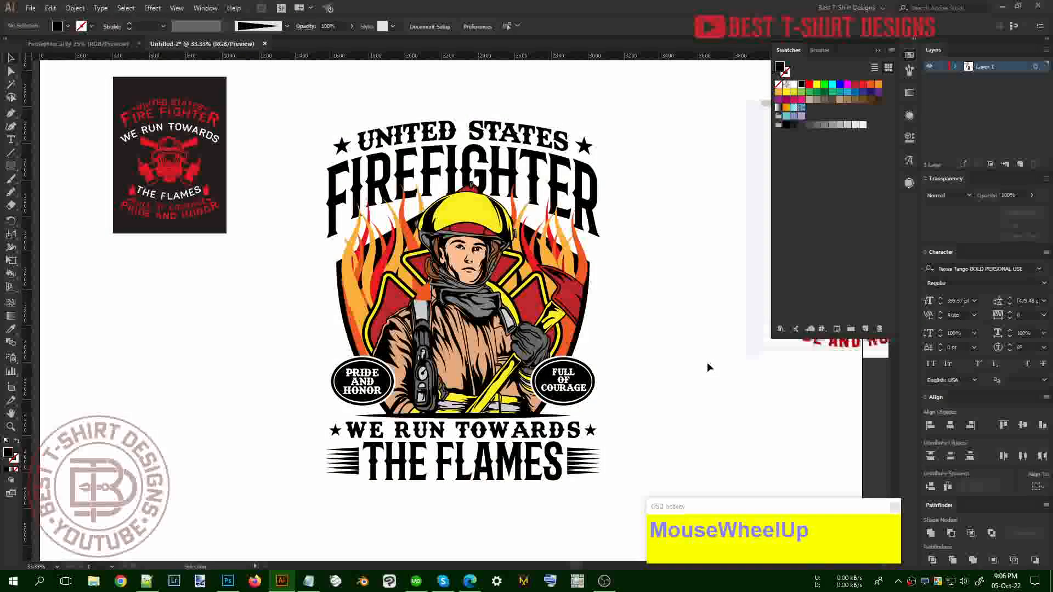
{"action": "left_click", "coordinate": [569, 195]}
{"action": "double_click", "coordinate": [568, 195]}
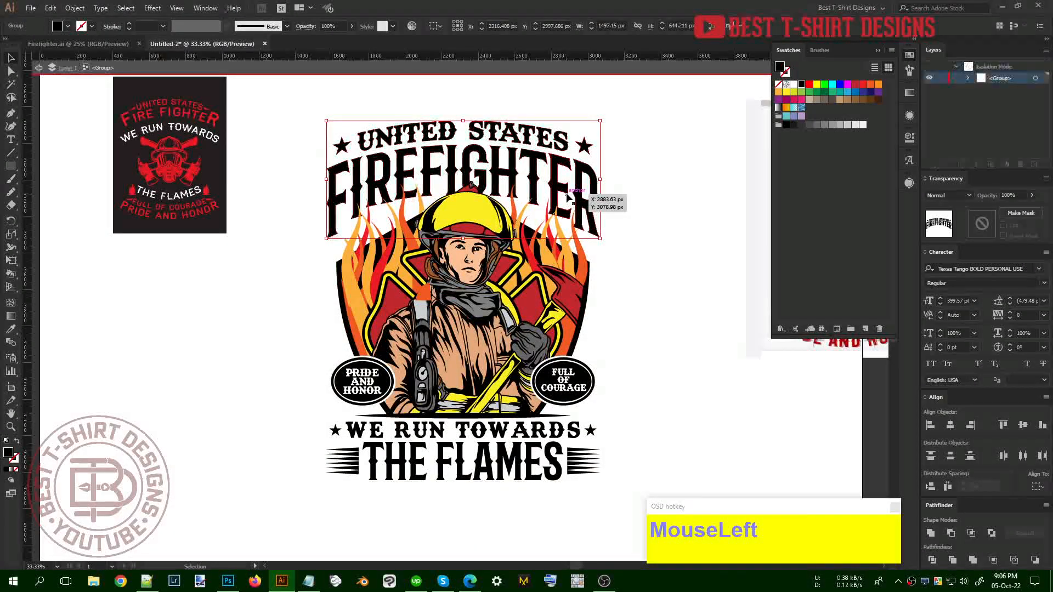
{"action": "left_click", "coordinate": [568, 195]}
{"action": "key", "text": "i"}
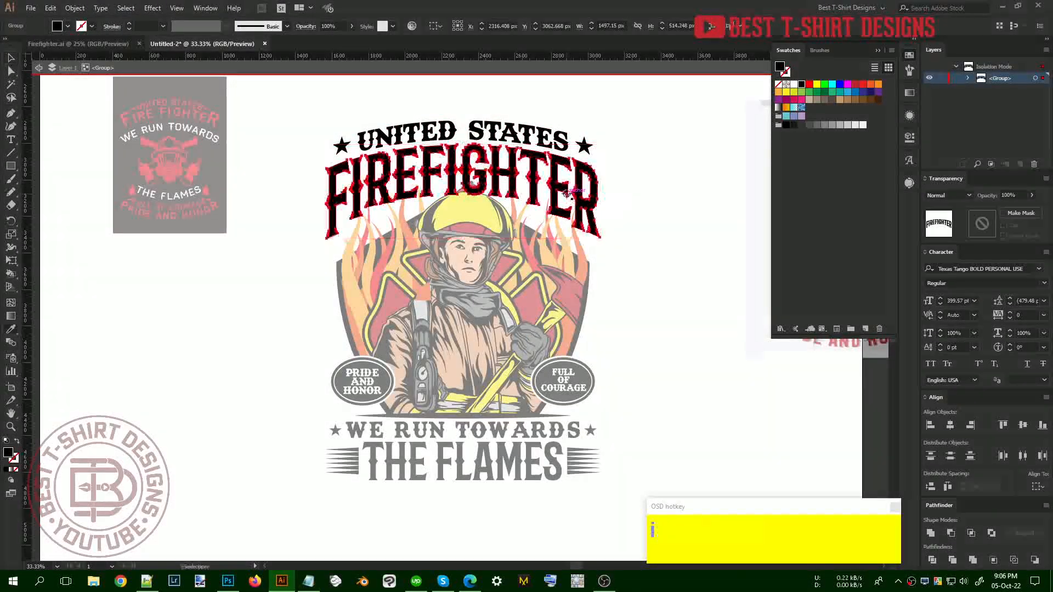
{"action": "left_click", "coordinate": [536, 303]}
{"action": "key", "text": "v"}
Recolour the UNITED STATES text yellow
{"action": "left_click", "coordinate": [535, 140]}
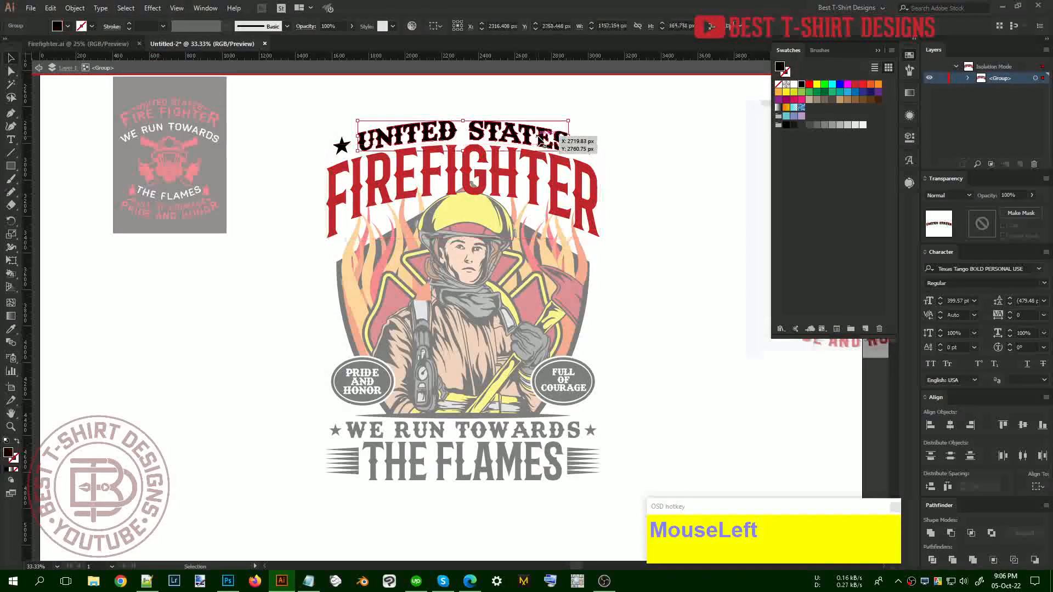
{"action": "key", "text": "i"}
{"action": "left_click", "coordinate": [470, 206]}
{"action": "key", "text": "v"}
Turn the two stars beside UNITED STATES white, then leave the title group
{"action": "left_click", "coordinate": [585, 146]}
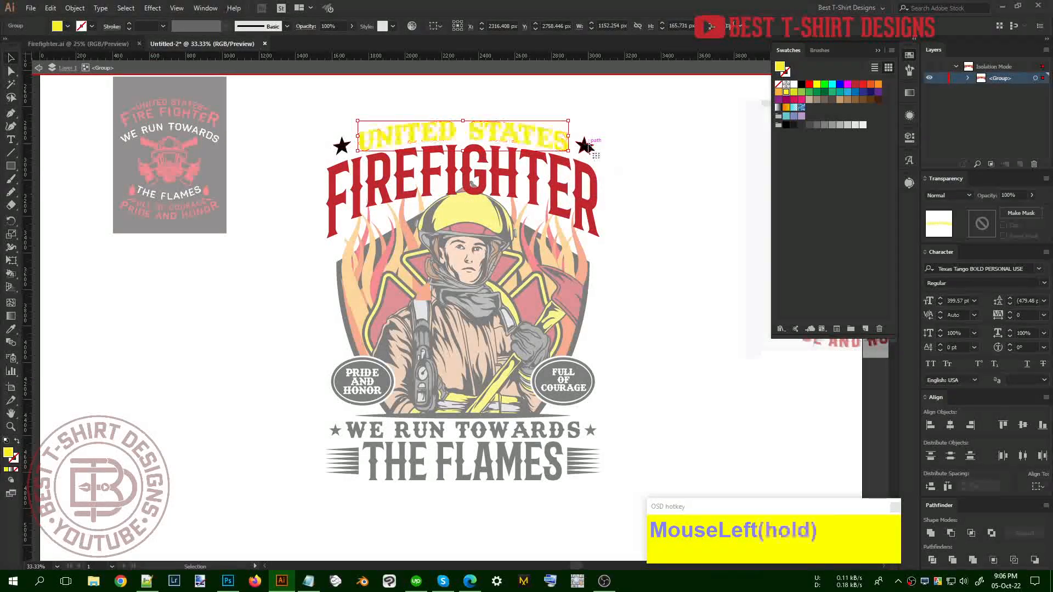
{"action": "key", "text": "i"}
{"action": "left_click", "coordinate": [637, 365]}
{"action": "key", "text": "v"}
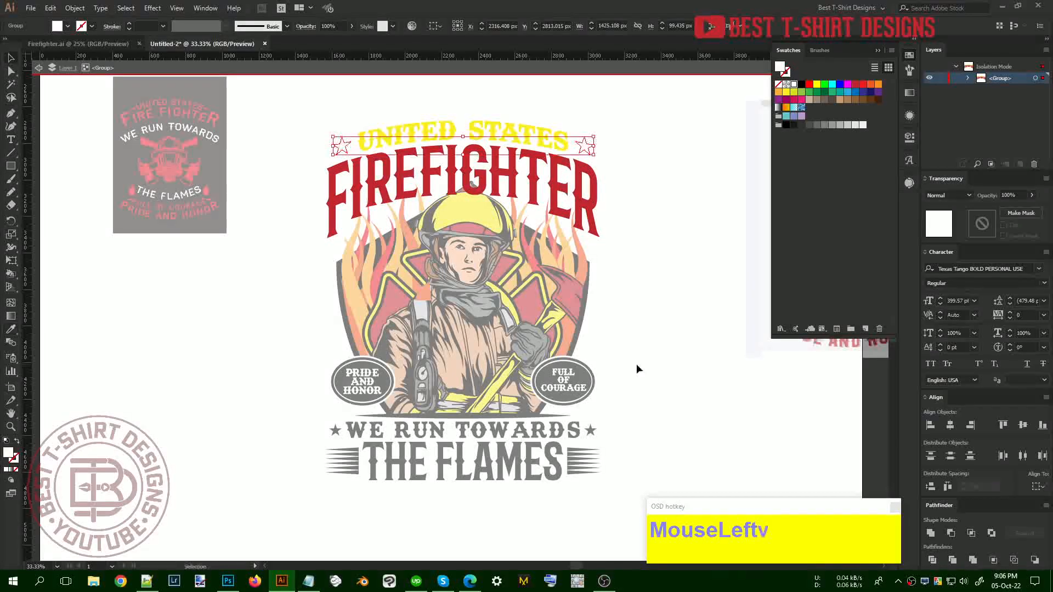
{"action": "double_click", "coordinate": [633, 364]}
Make THE FLAMES orange, matching the axe
{"action": "left_click", "coordinate": [552, 460]}
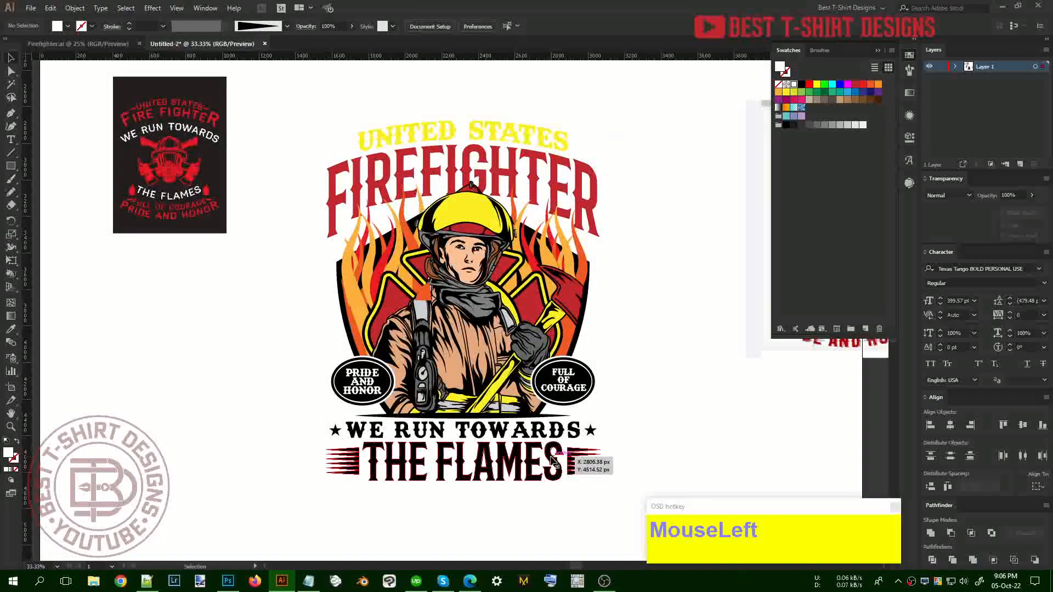
{"action": "double_click", "coordinate": [553, 460]}
{"action": "key", "text": "i"}
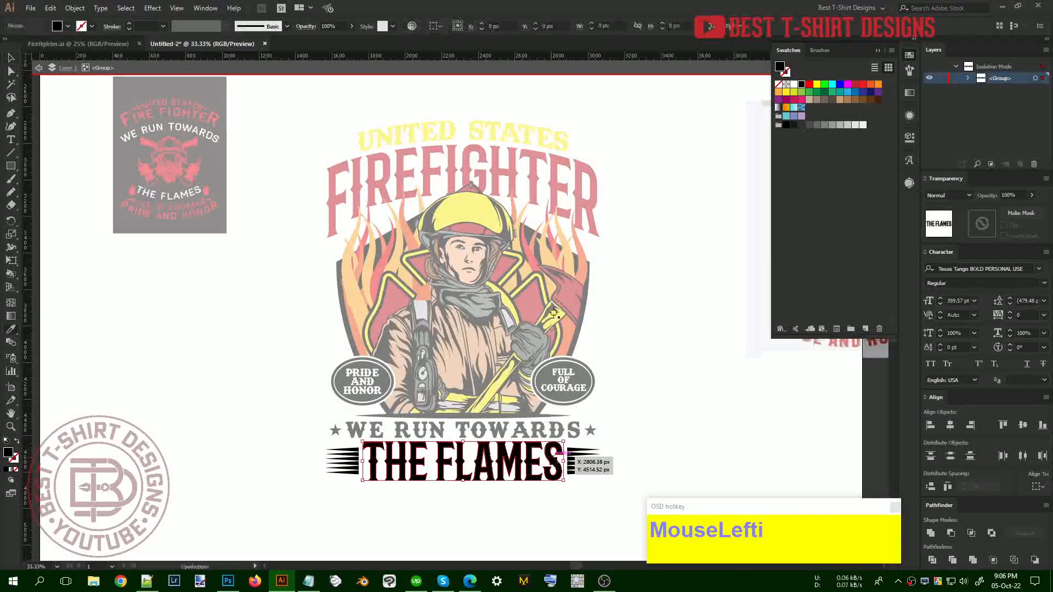
{"action": "left_click", "coordinate": [585, 268]}
{"action": "key", "text": "v"}
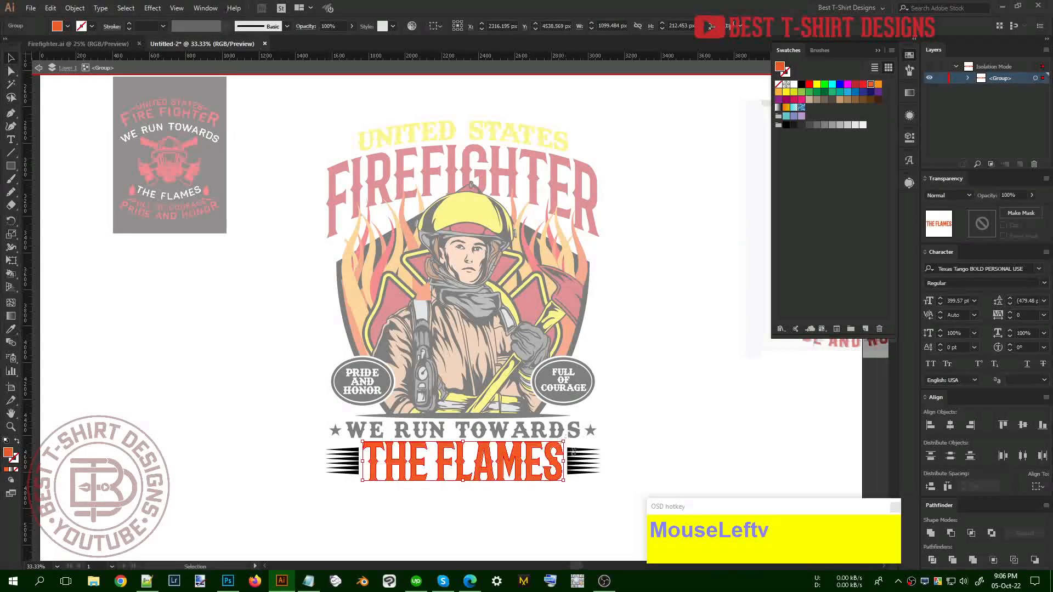
Turn the left and right speed lines white
{"action": "left_click", "coordinate": [578, 458]}
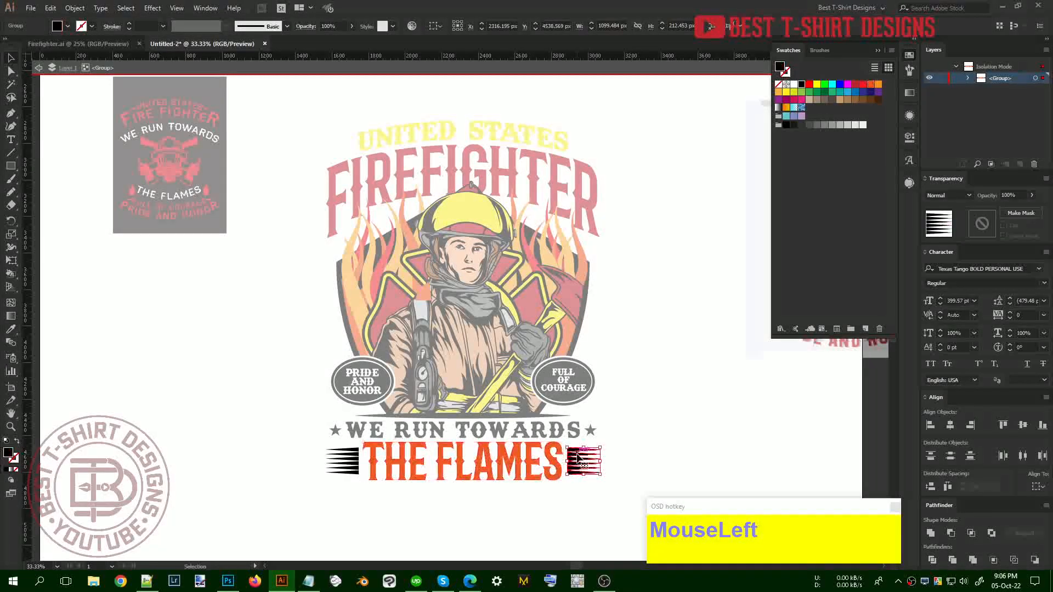
{"action": "left_click", "coordinate": [345, 464], "text": "shift"}
{"action": "key", "text": "i"}
{"action": "left_click", "coordinate": [634, 373]}
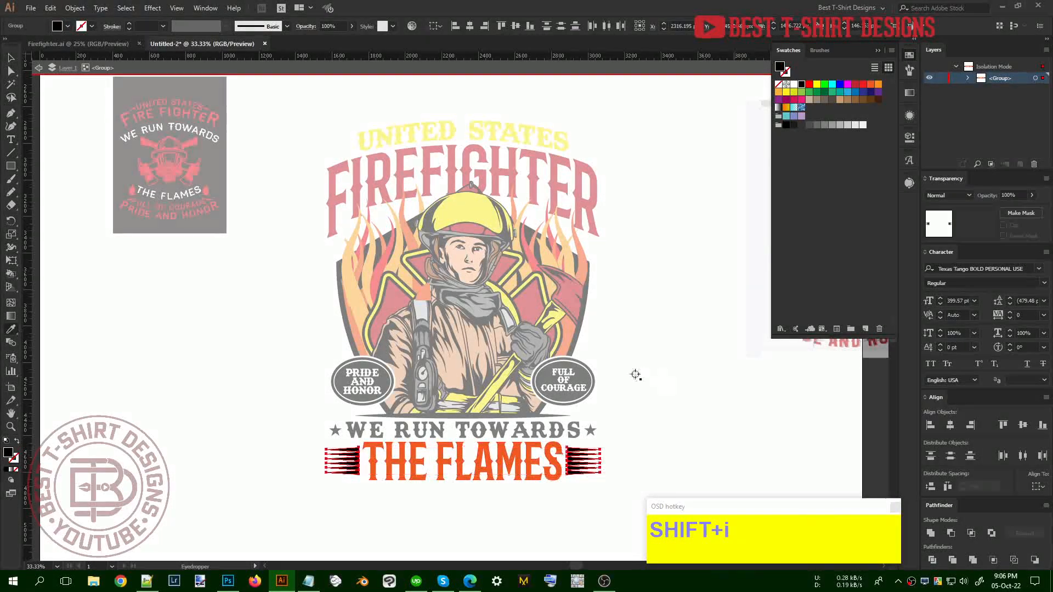
{"action": "key", "text": "v"}
{"action": "double_click", "coordinate": [602, 419]}
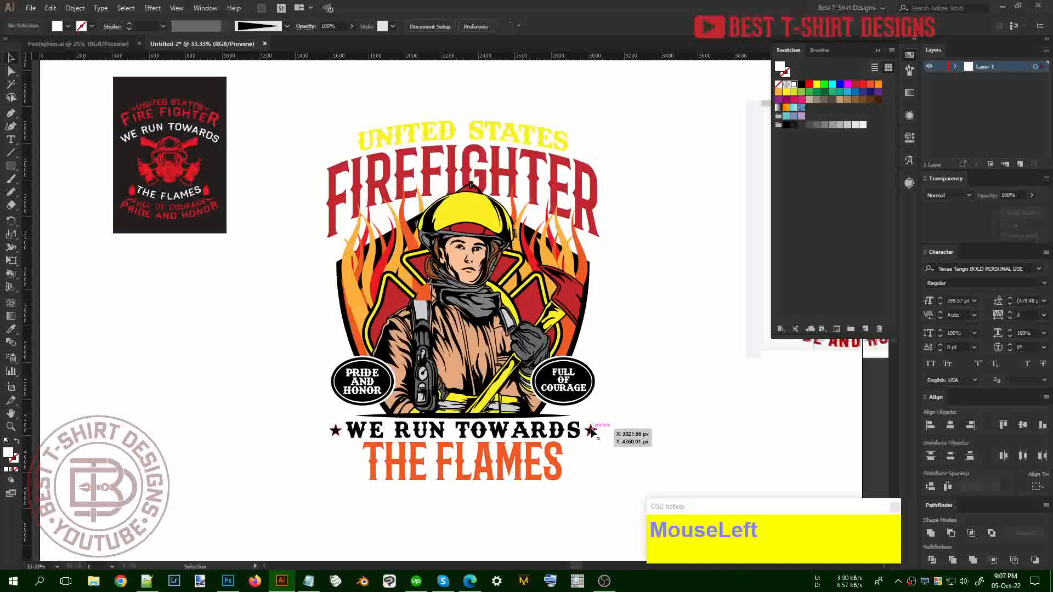
Turn the stars in the WE RUN TOWARDS group white
{"action": "left_click", "coordinate": [354, 430]}
{"action": "key", "text": "i"}
{"action": "left_click", "coordinate": [656, 412]}
{"action": "key", "text": "v"}
Colour WE RUN TOWARDS yellow to match UNITED STATES
{"action": "left_click", "coordinate": [554, 432]}
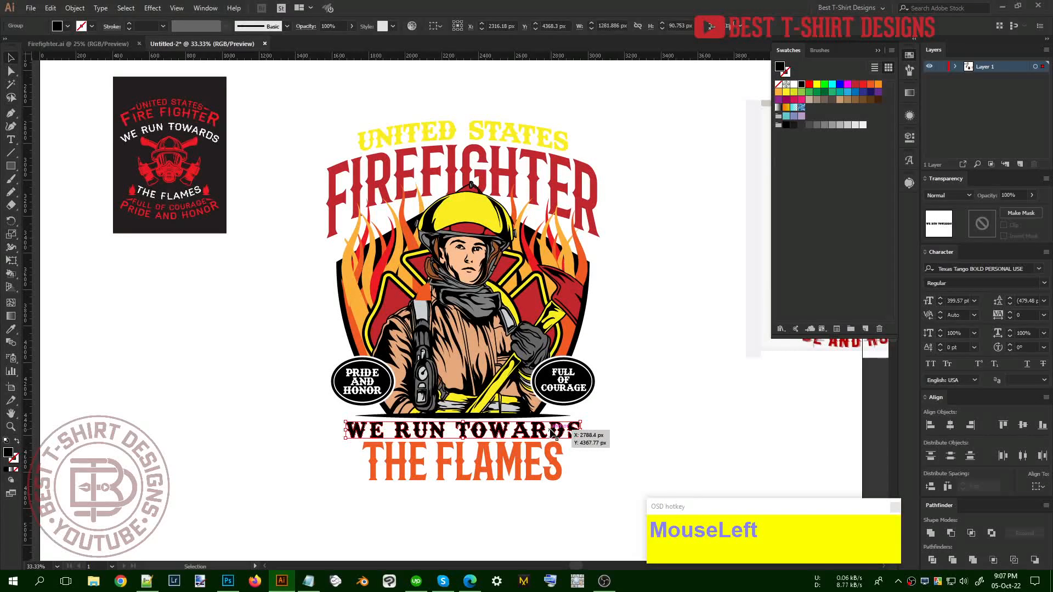
{"action": "key", "text": "i"}
{"action": "left_click", "coordinate": [534, 306]}
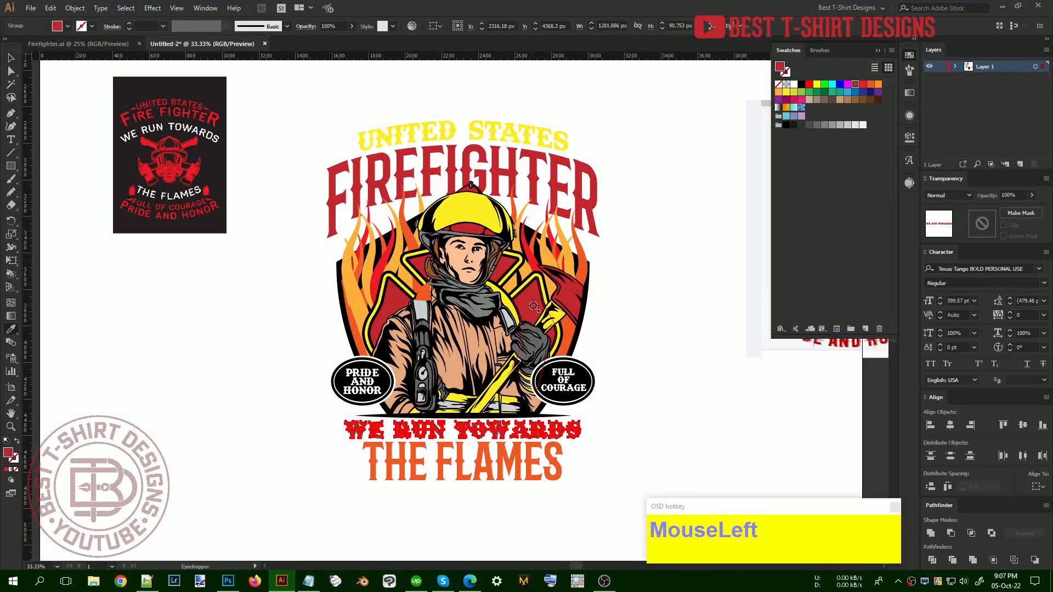
{"action": "left_click", "coordinate": [543, 137]}
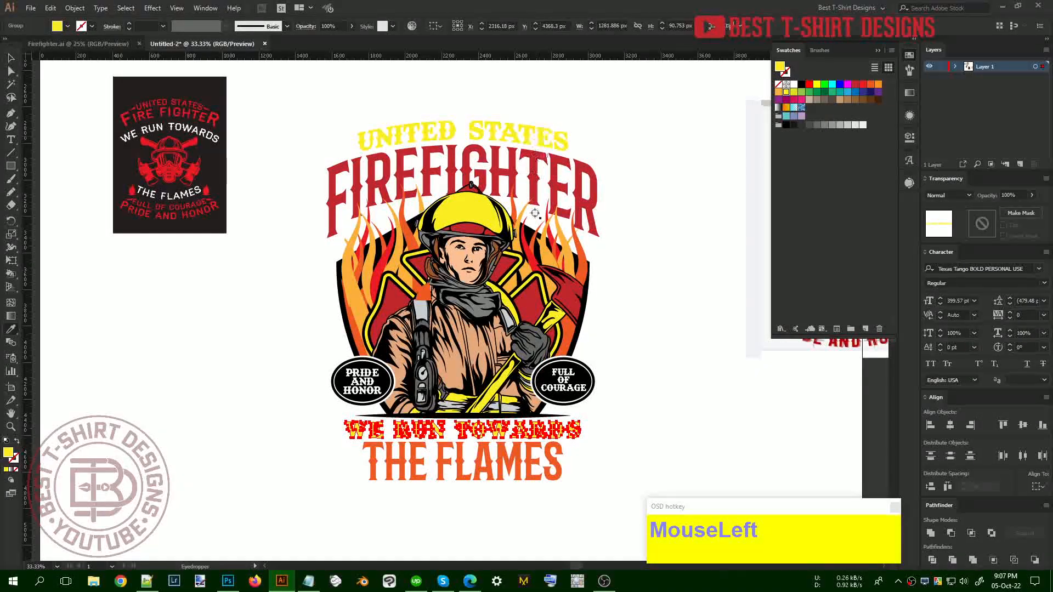
{"action": "left_click", "coordinate": [572, 306]}
{"action": "key", "text": "ctrl+z"}
{"action": "key", "text": "v"}
{"action": "left_click", "coordinate": [621, 387]}
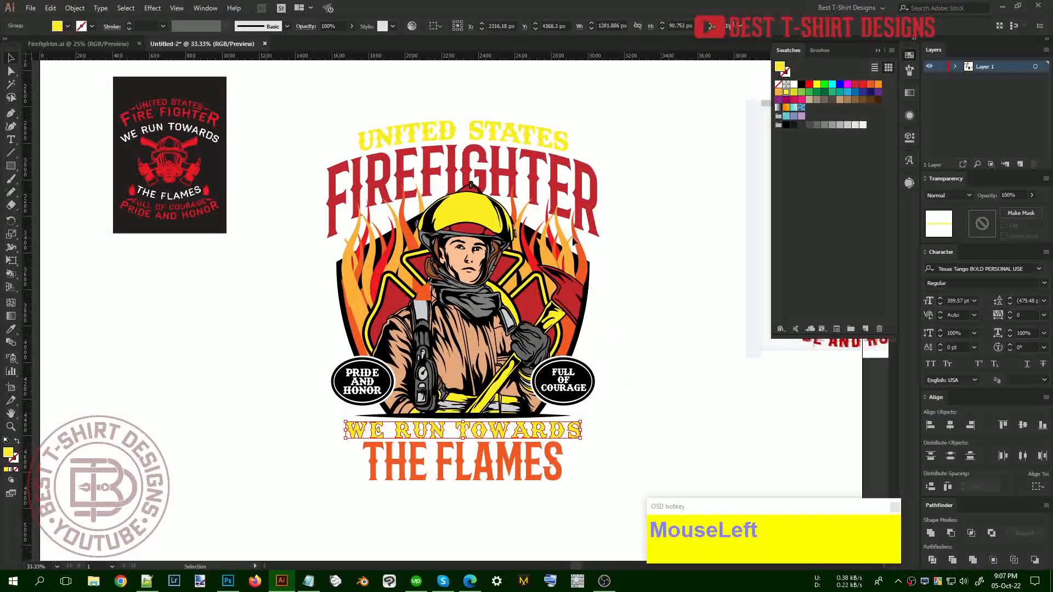
Make FIREFIGHTER orange, matching THE FLAMES
{"action": "double_click", "coordinate": [584, 191]}
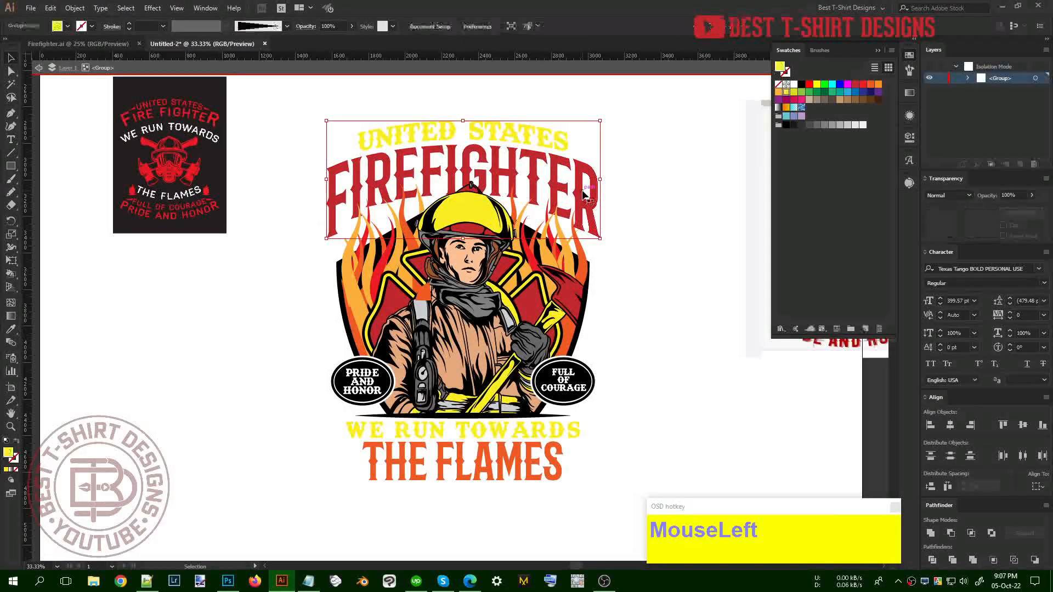
{"action": "left_click", "coordinate": [585, 190]}
{"action": "key", "text": "i"}
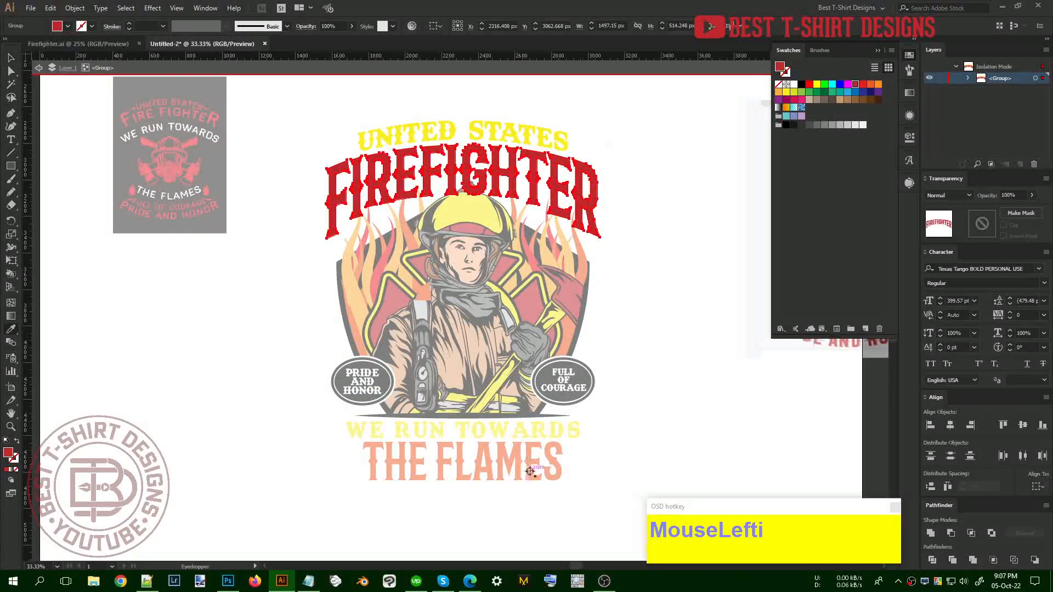
{"action": "left_click", "coordinate": [529, 458]}
{"action": "key", "text": "v"}
Recolour the UNITED STATES text red
{"action": "left_click", "coordinate": [546, 135]}
{"action": "key", "text": "i"}
{"action": "left_click", "coordinate": [569, 297]}
{"action": "key", "text": "v"}
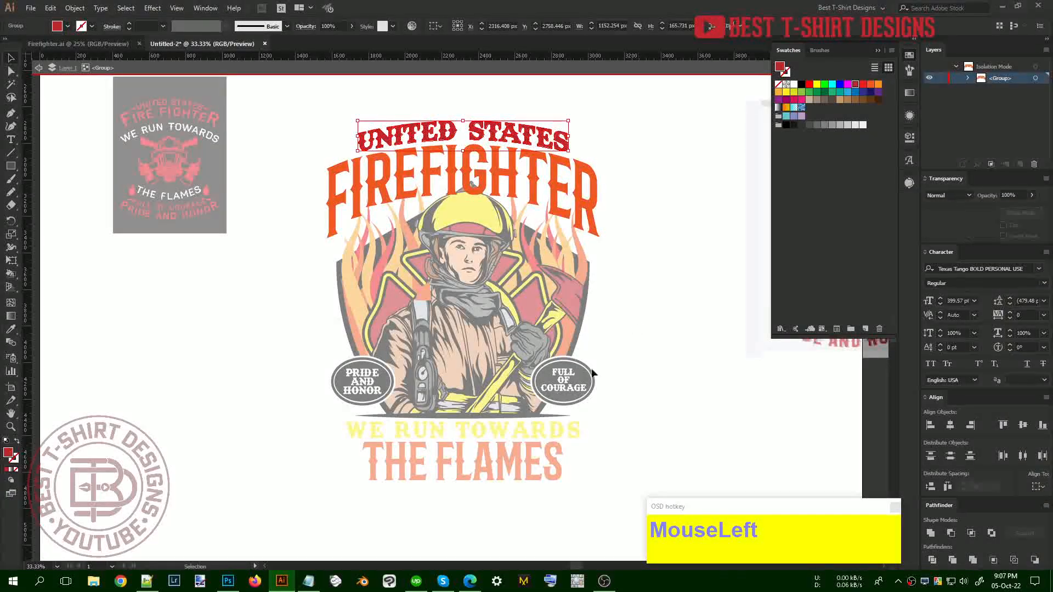
{"action": "double_click", "coordinate": [613, 341]}
Recolour WE RUN TOWARDS red to match UNITED STATES
{"action": "left_click", "coordinate": [546, 433]}
{"action": "double_click", "coordinate": [545, 433]}
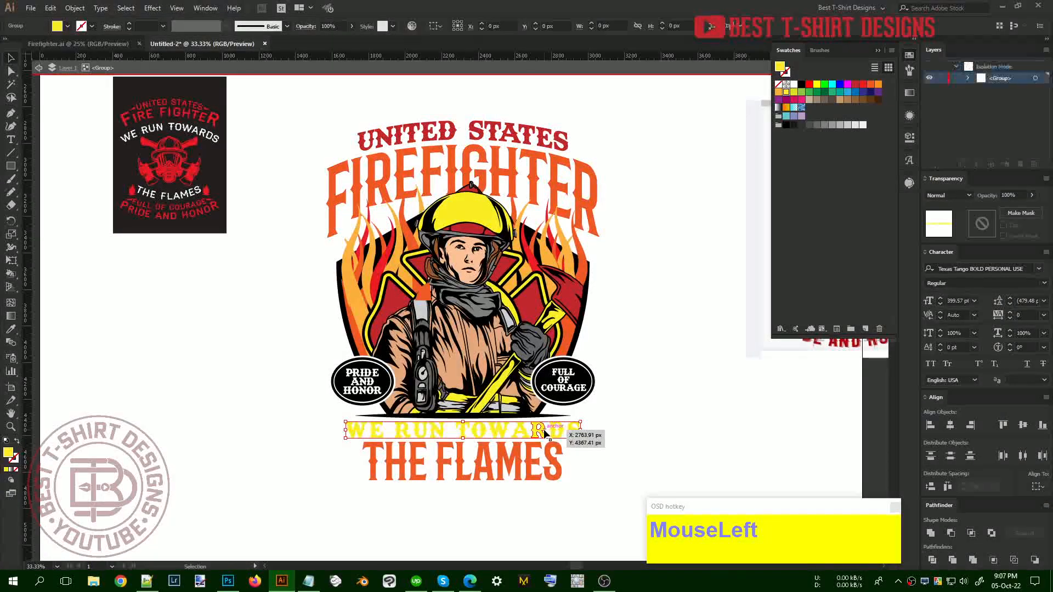
{"action": "left_click_drag", "start_coordinate": [278, 400], "coordinate": [667, 456]}
{"action": "key", "text": "i"}
{"action": "left_click", "coordinate": [566, 135]}
{"action": "key", "text": "v"}
{"action": "double_click", "coordinate": [637, 336]}
Fill the FULL OF COURAGE badge oval with the helmet's yellow
{"action": "left_click", "coordinate": [585, 383]}
{"action": "double_click", "coordinate": [585, 382]}
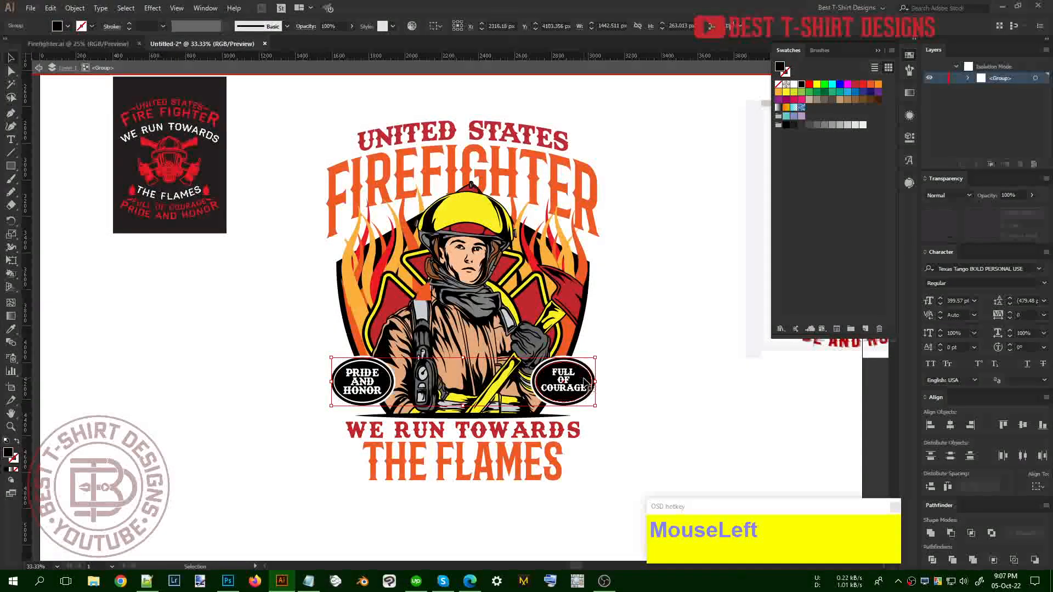
{"action": "double_click", "coordinate": [584, 382]}
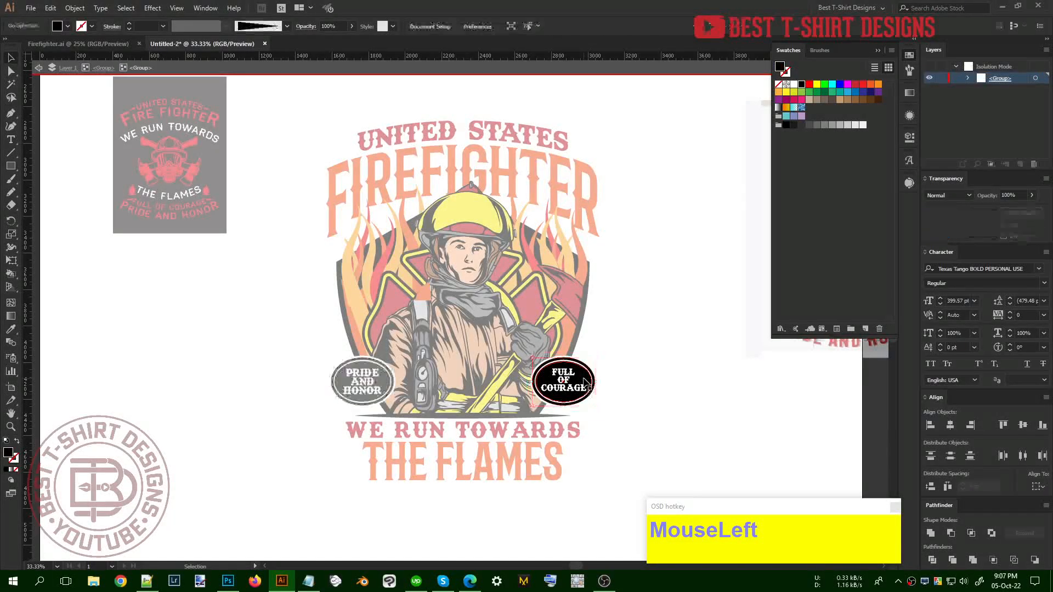
{"action": "key", "text": "i"}
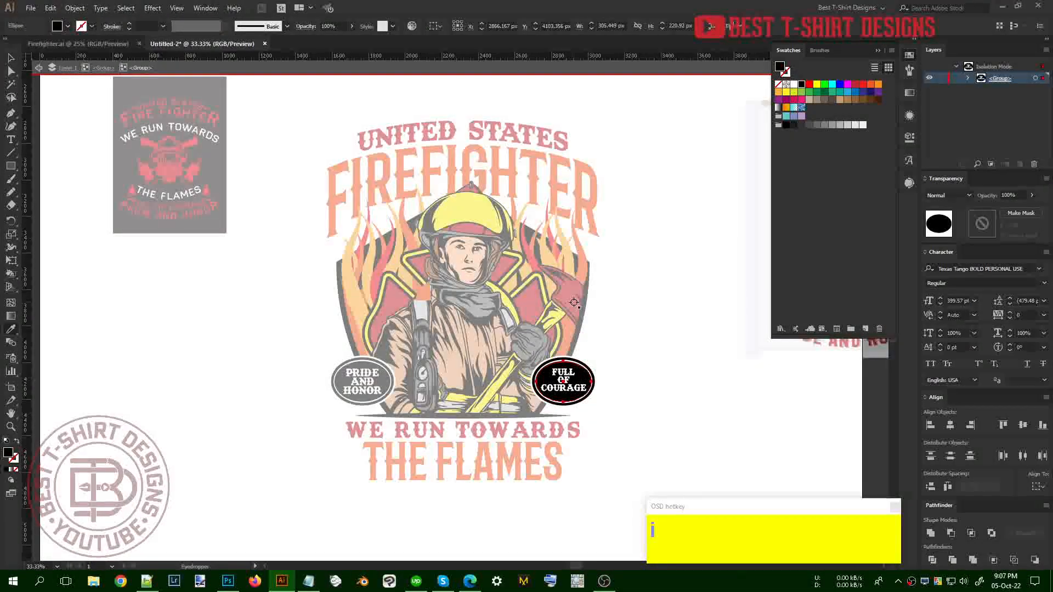
{"action": "left_click", "coordinate": [483, 212]}
{"action": "key", "text": "v"}
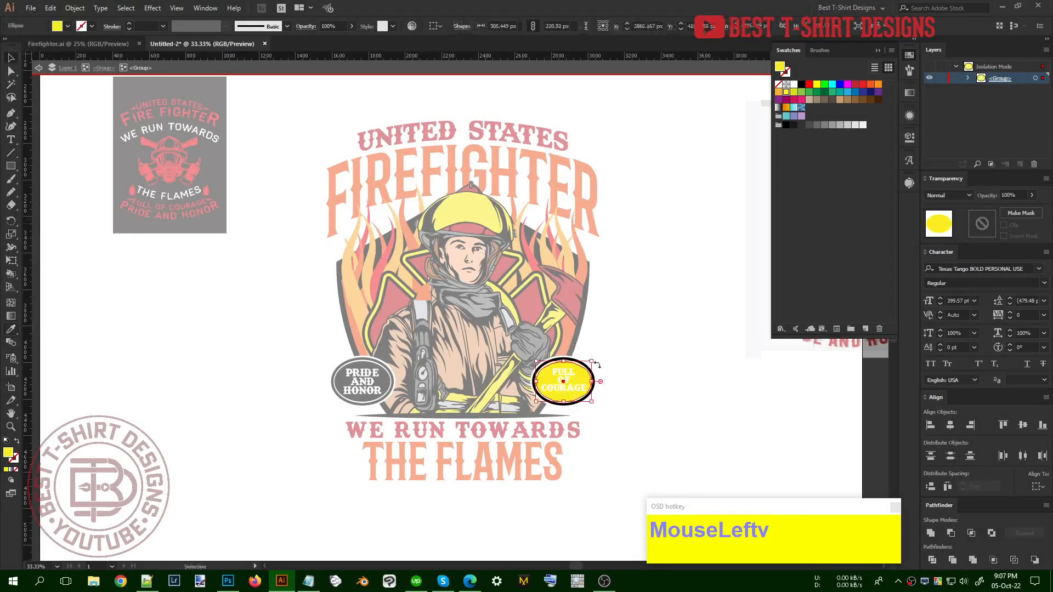
Make the FULL OF COURAGE badge's outer ring white
{"action": "left_click", "coordinate": [591, 370]}
{"action": "key", "text": "i"}
{"action": "left_click", "coordinate": [644, 368]}
{"action": "key", "text": "v"}
{"action": "double_click", "coordinate": [289, 391]}
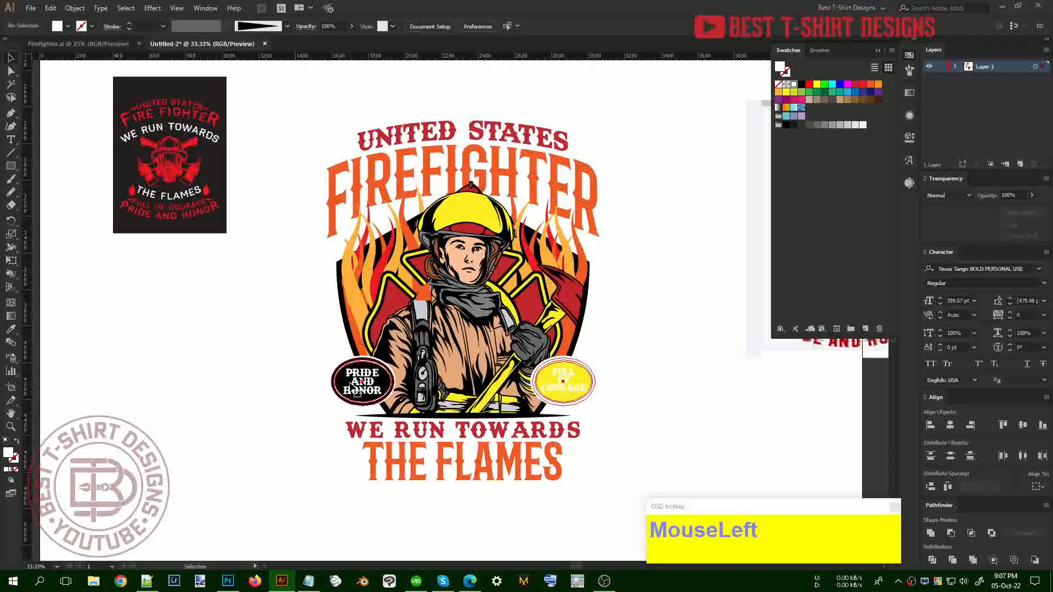
Fill the PRIDE AND HONOR badge oval with the same yellow
{"action": "double_click", "coordinate": [354, 386]}
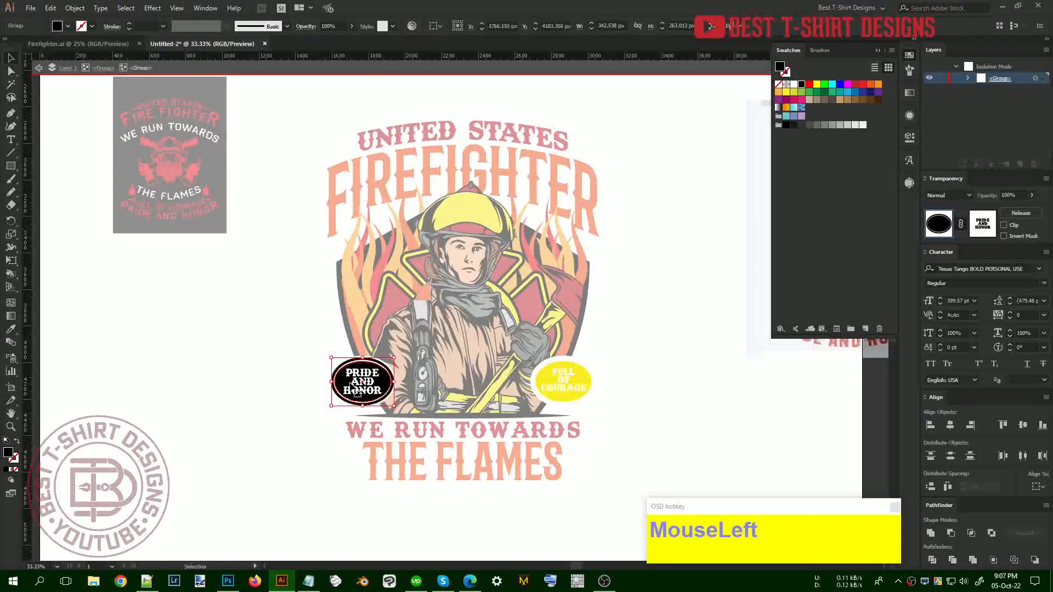
{"action": "double_click", "coordinate": [343, 382]}
{"action": "left_click", "coordinate": [340, 380]}
{"action": "key", "text": "i"}
{"action": "left_click", "coordinate": [565, 379]}
{"action": "key", "text": "v"}
Select the PRIDE AND HONOR ring, then exit the isolated badge
{"action": "left_click", "coordinate": [362, 391]}
{"action": "key", "text": "i"}
{"action": "key", "text": "v"}
{"action": "double_click", "coordinate": [644, 407]}
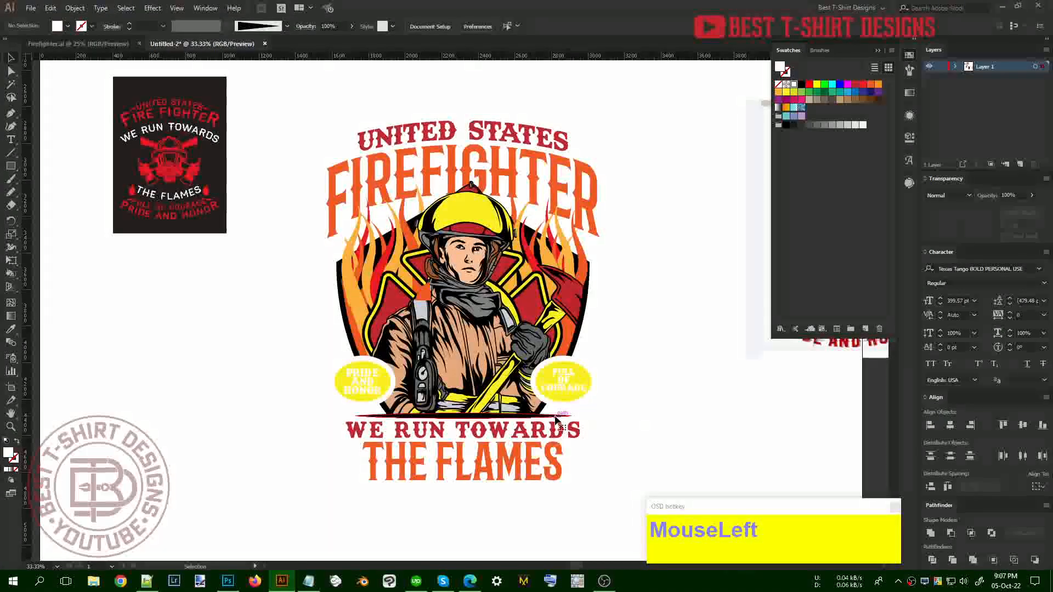
{"action": "left_click", "coordinate": [555, 418]}
Draw a black rectangle over the design, send it behind, and lock it
{"action": "left_click", "coordinate": [689, 341]}
{"action": "key", "text": "m"}
{"action": "left_click_drag", "start_coordinate": [301, 111], "coordinate": [639, 512]}
{"action": "key", "text": "ctrl+bracketleft"}
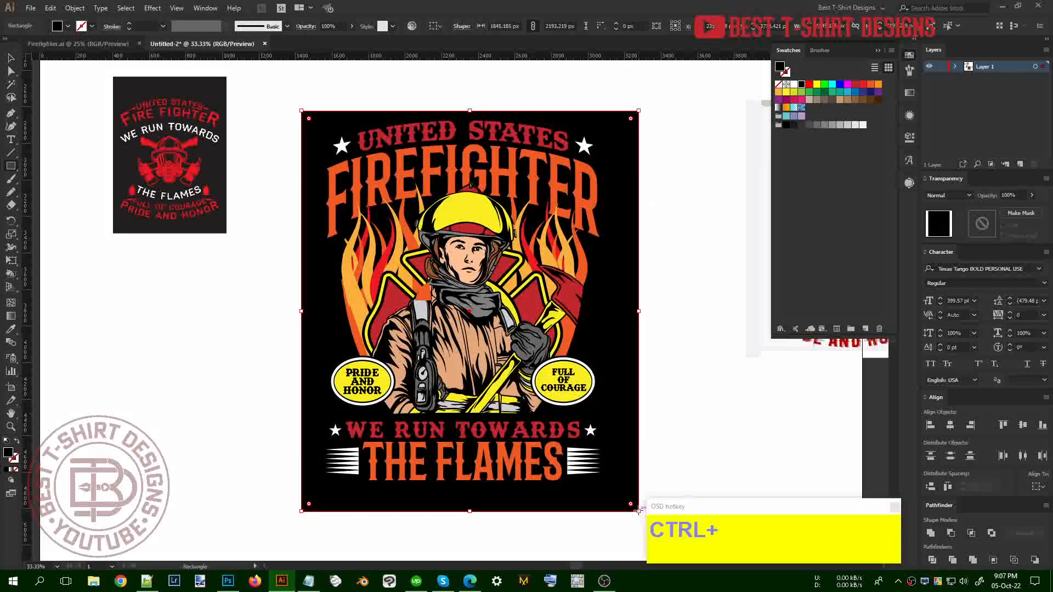
{"action": "key", "text": "ctrl+1"}
{"action": "key", "text": "v"}
Shrink all the firefighter artwork proportionally to fit inside the rectangle
{"action": "left_click", "coordinate": [676, 341]}
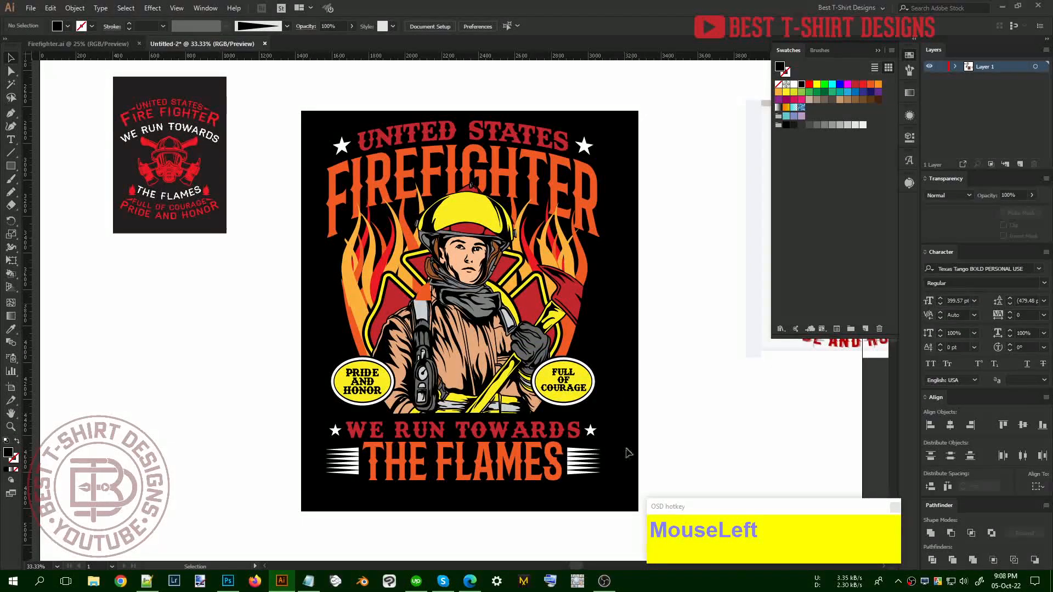
{"action": "left_click_drag", "start_coordinate": [627, 497], "coordinate": [275, 103]}
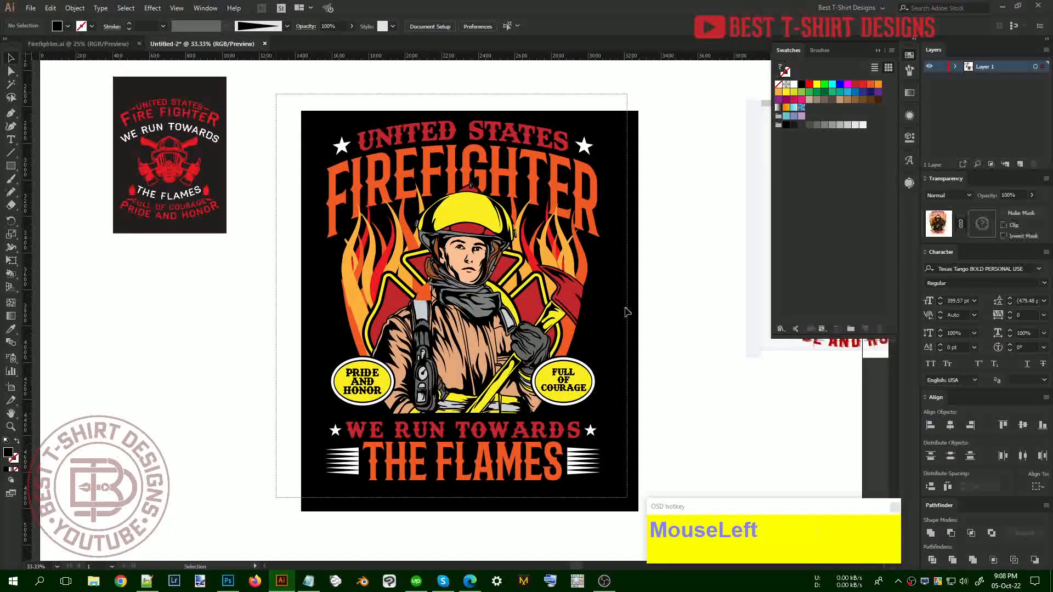
{"action": "left_click_drag", "start_coordinate": [603, 302], "coordinate": [571, 302]}
{"action": "left_click", "coordinate": [644, 325]}
Fill the shield behind the firefighter with white
{"action": "scroll", "coordinate": [644, 325], "scroll_direction": "up", "scroll_amount": 1}
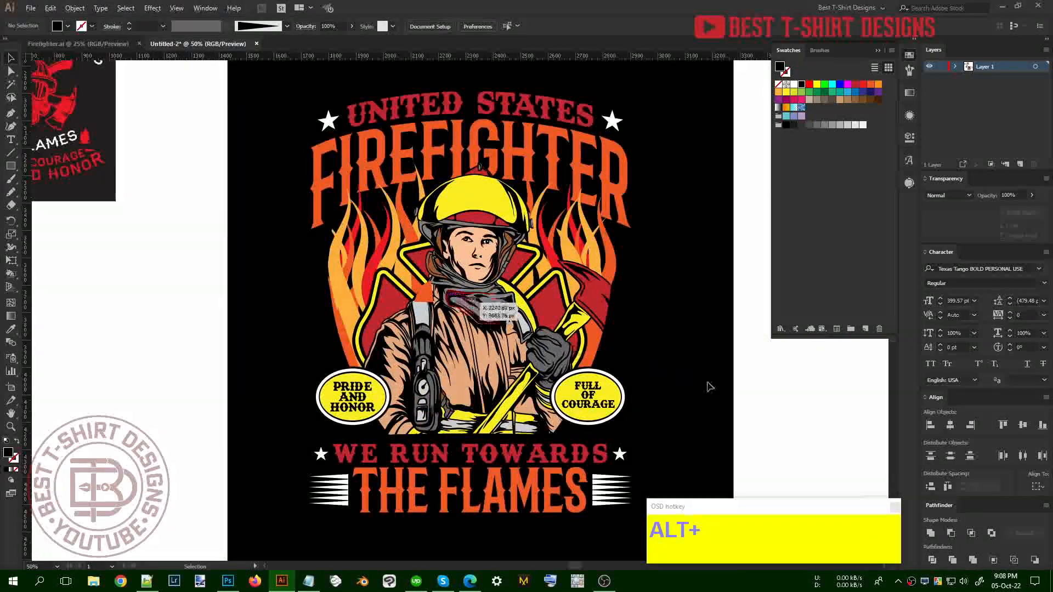
{"action": "scroll", "coordinate": [708, 387], "scroll_direction": "up", "scroll_amount": 1}
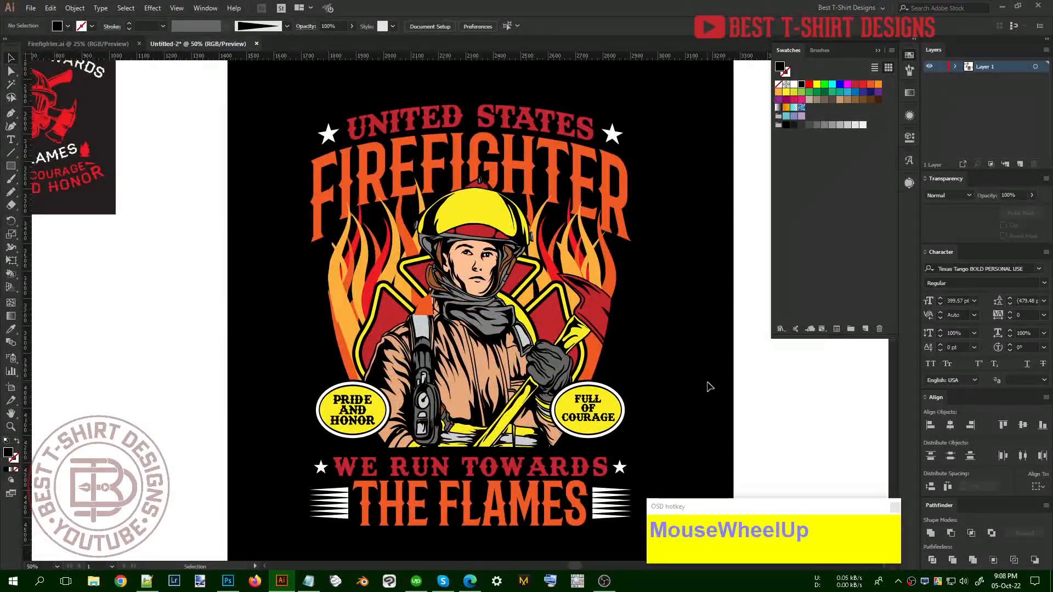
{"action": "left_click", "coordinate": [565, 449]}
{"action": "left_click", "coordinate": [565, 451]}
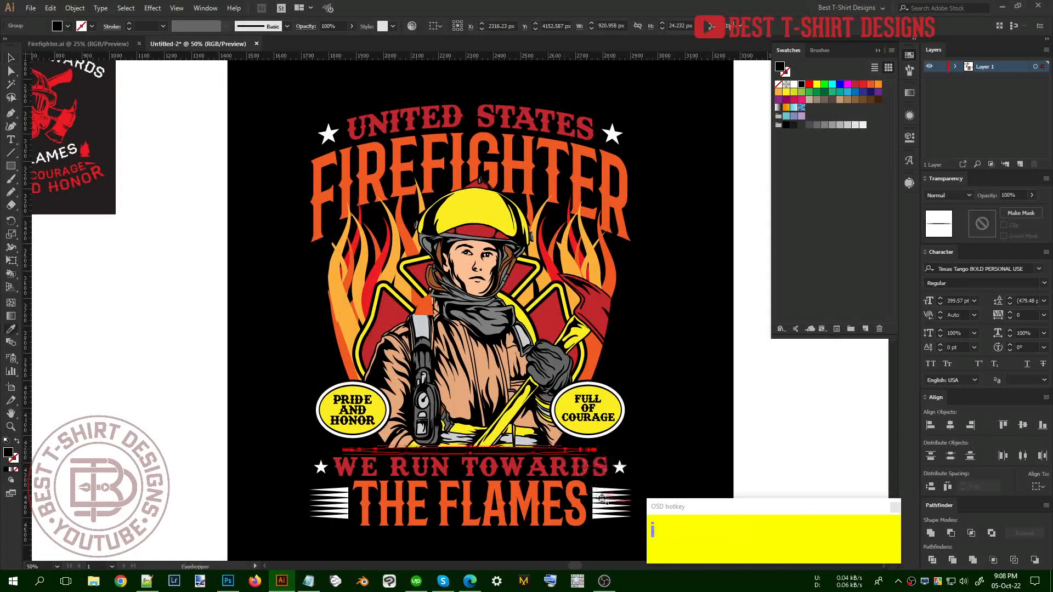
{"action": "left_click", "coordinate": [665, 441]}
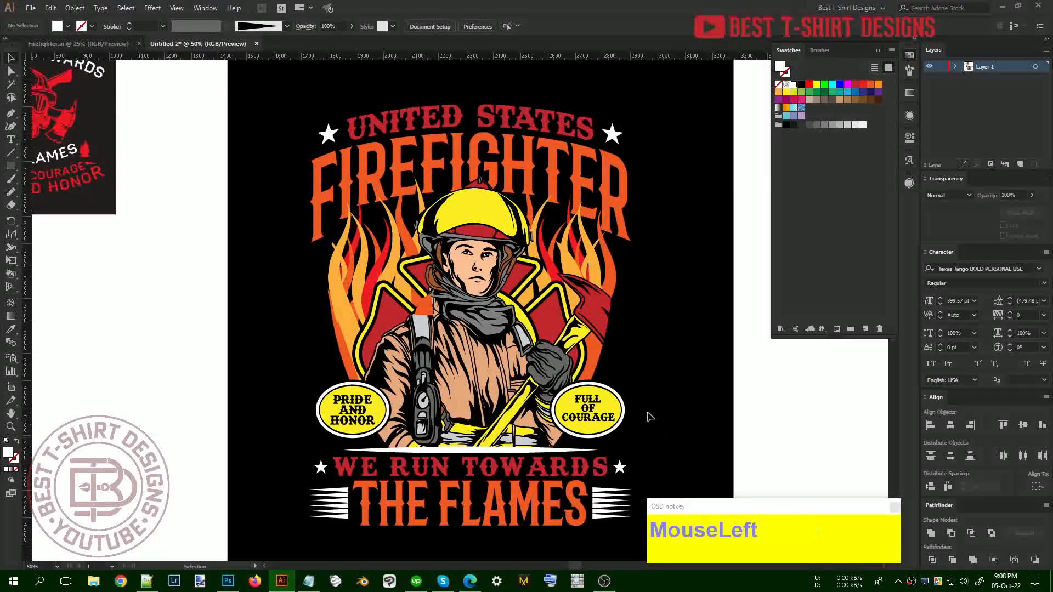
{"action": "double_click", "coordinate": [602, 365]}
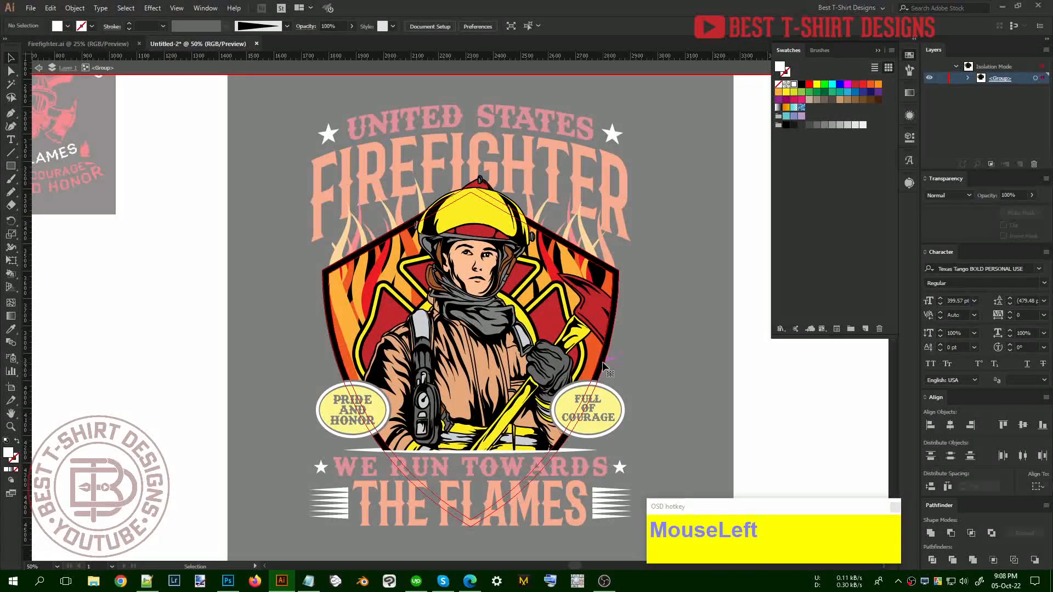
{"action": "left_click", "coordinate": [606, 368]}
{"action": "left_click", "coordinate": [747, 381]}
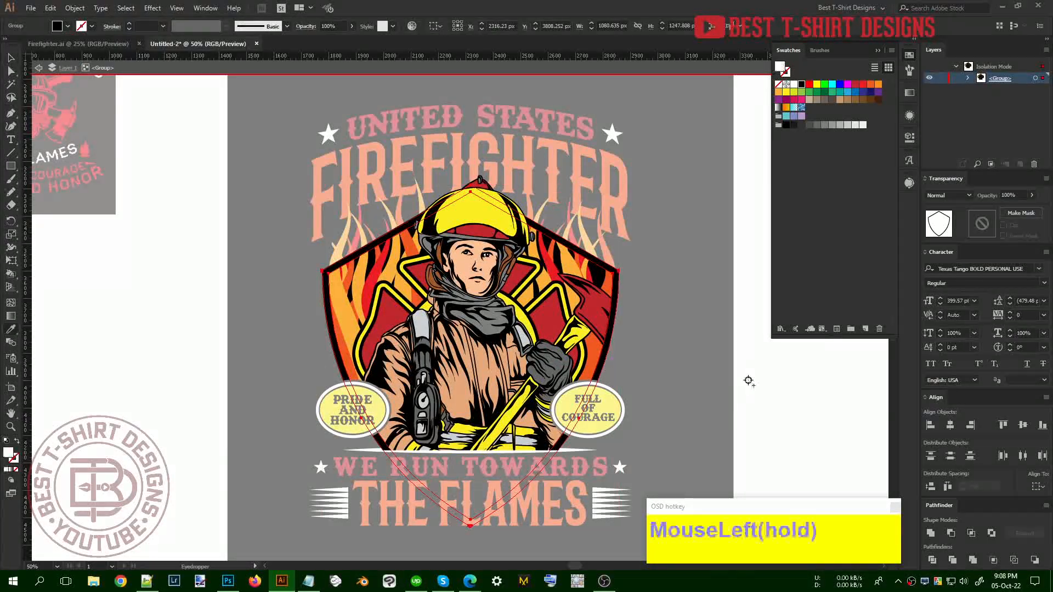
{"action": "key", "text": "v"}
{"action": "double_click", "coordinate": [680, 337]}
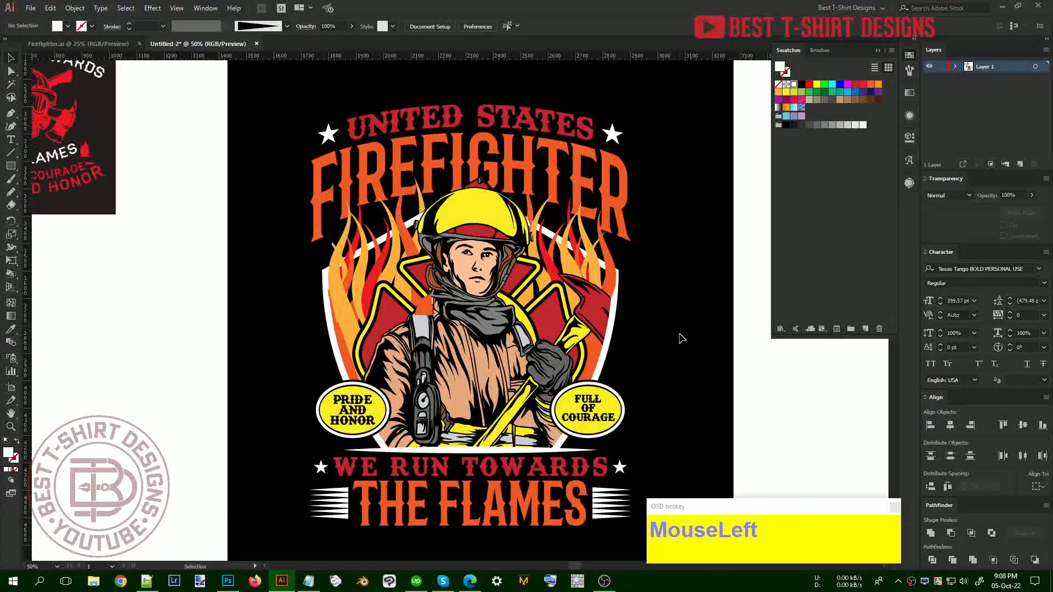
Recolour WE RUN TOWARDS yellow
{"action": "scroll", "coordinate": [680, 337], "scroll_direction": "down", "scroll_amount": 1}
{"action": "scroll", "coordinate": [680, 337], "scroll_direction": "up", "scroll_amount": 1}
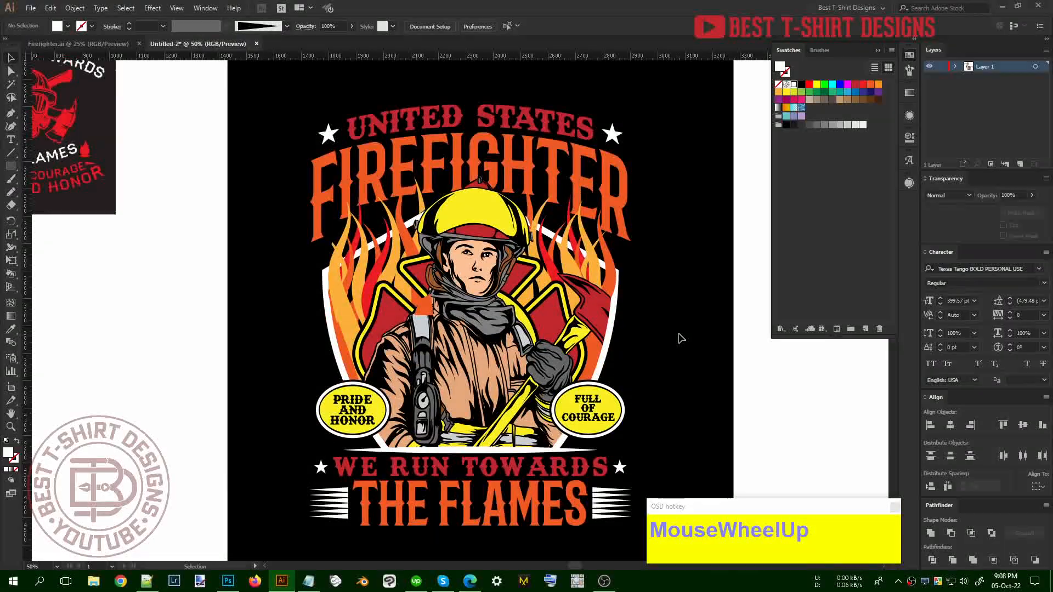
{"action": "left_click", "coordinate": [520, 468]}
{"action": "key", "text": "i"}
{"action": "left_click", "coordinate": [586, 391]}
{"action": "key", "text": "v"}
{"action": "left_click", "coordinate": [666, 430]}
Recolour UNITED STATES yellow, sampled from the FULL OF COURAGE oval
{"action": "scroll", "coordinate": [666, 429], "scroll_direction": "up", "scroll_amount": 1}
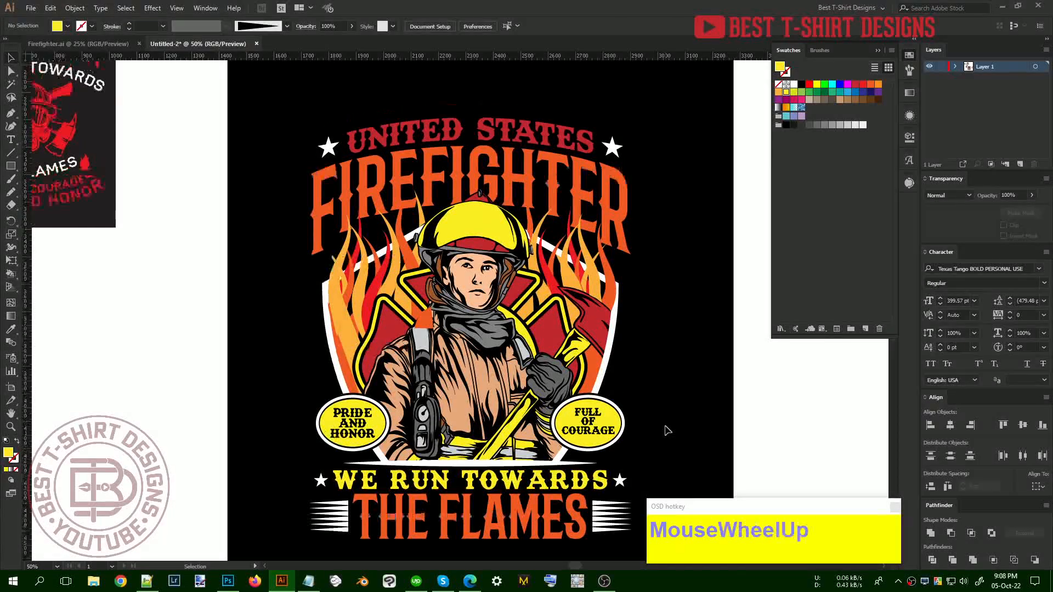
{"action": "left_click", "coordinate": [526, 141]}
{"action": "double_click", "coordinate": [527, 141]}
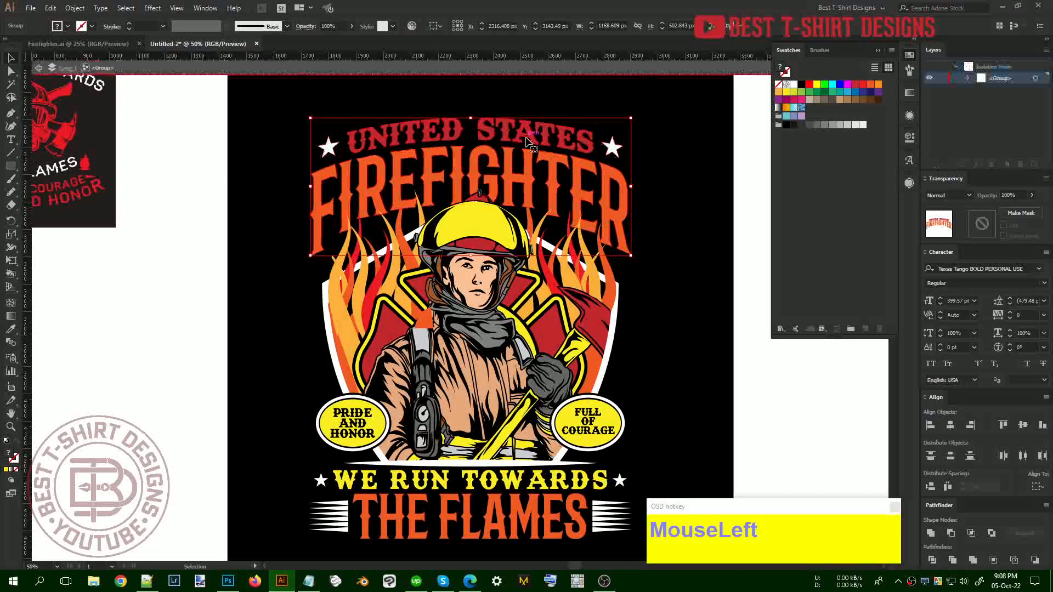
{"action": "key", "text": "i"}
{"action": "left_click", "coordinate": [613, 422]}
{"action": "key", "text": "v"}
{"action": "double_click", "coordinate": [669, 390]}
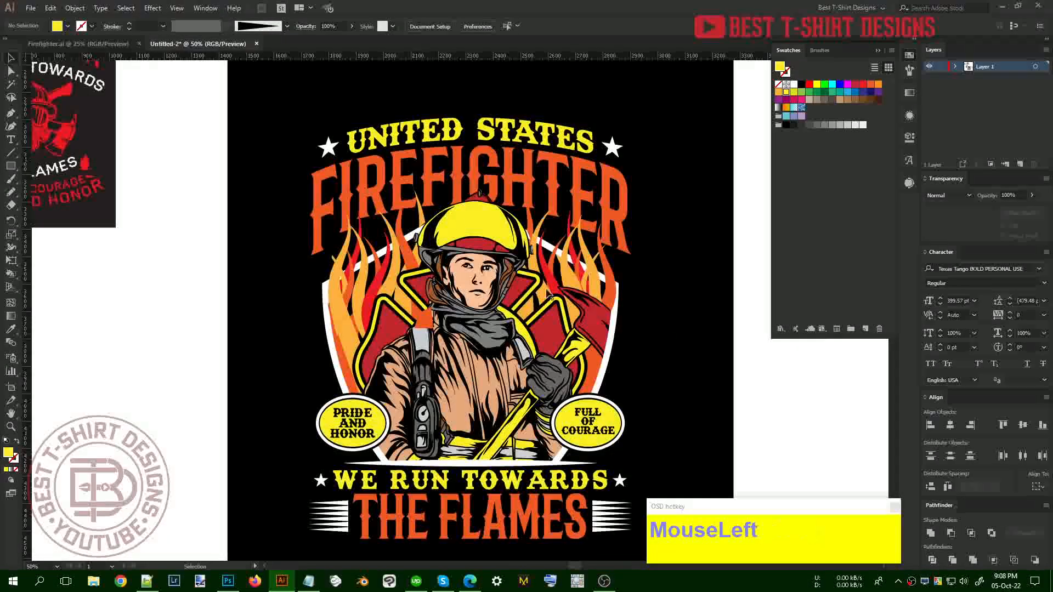
{"action": "scroll", "coordinate": [623, 294], "scroll_direction": "down", "scroll_amount": 1, "text": "alt"}
{"action": "left_click", "coordinate": [586, 296]}
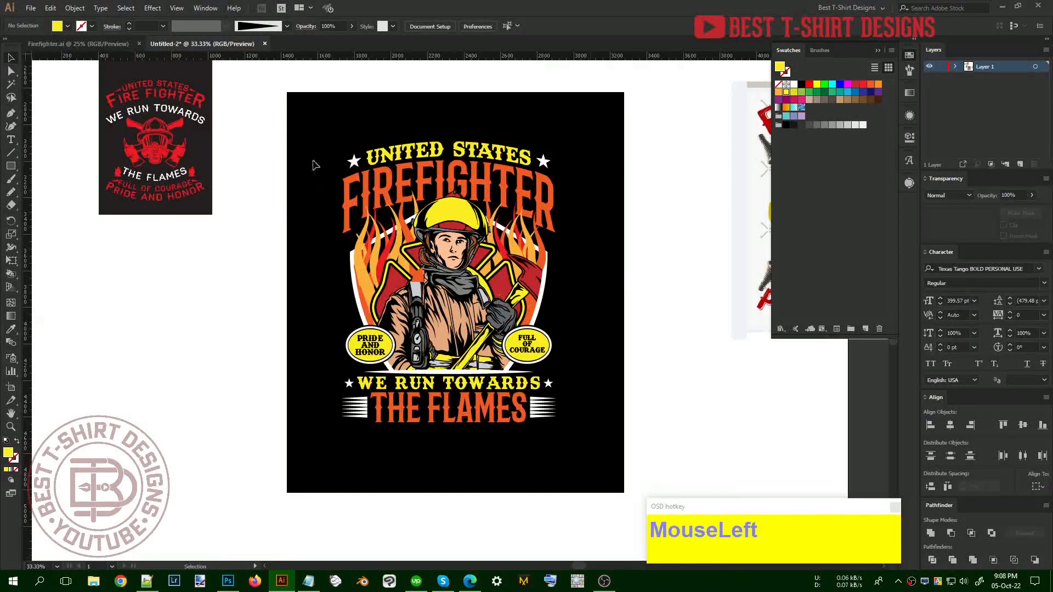
Marquee-select all the firefighter artwork and group it with Ctrl+G
{"action": "left_click_drag", "start_coordinate": [329, 153], "coordinate": [597, 434]}
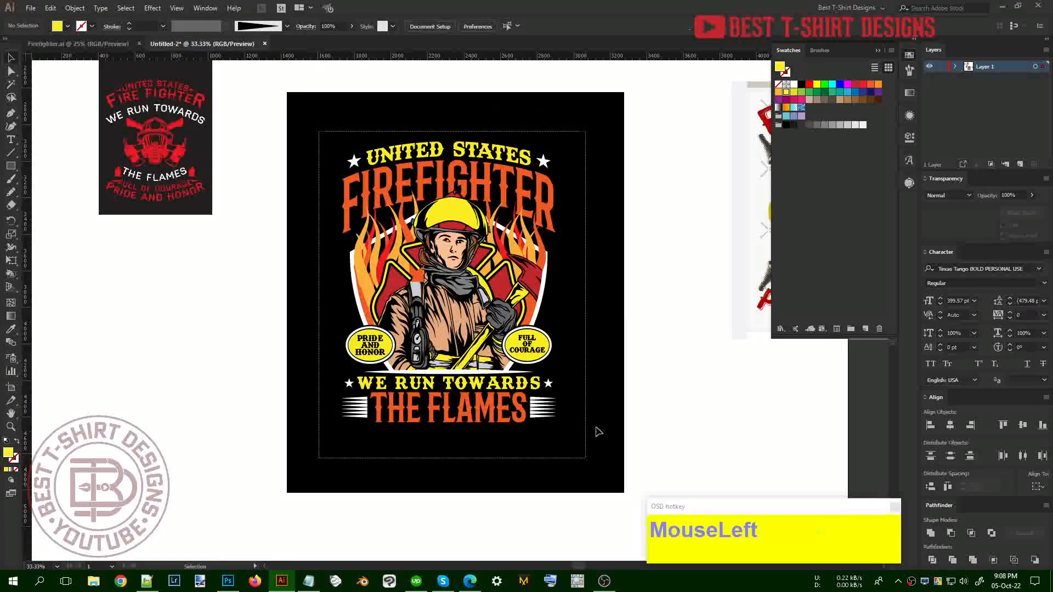
{"action": "key", "text": "ctrl+g"}
{"action": "left_click", "coordinate": [602, 368]}
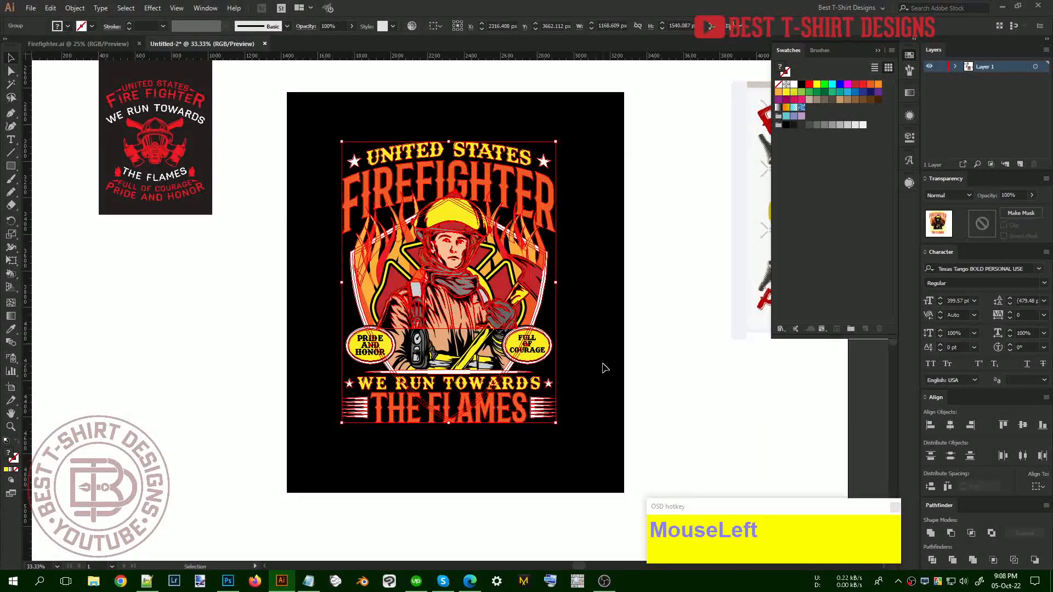
{"action": "scroll", "coordinate": [602, 367], "scroll_direction": "up", "scroll_amount": 1}
{"action": "left_click", "coordinate": [602, 368]}
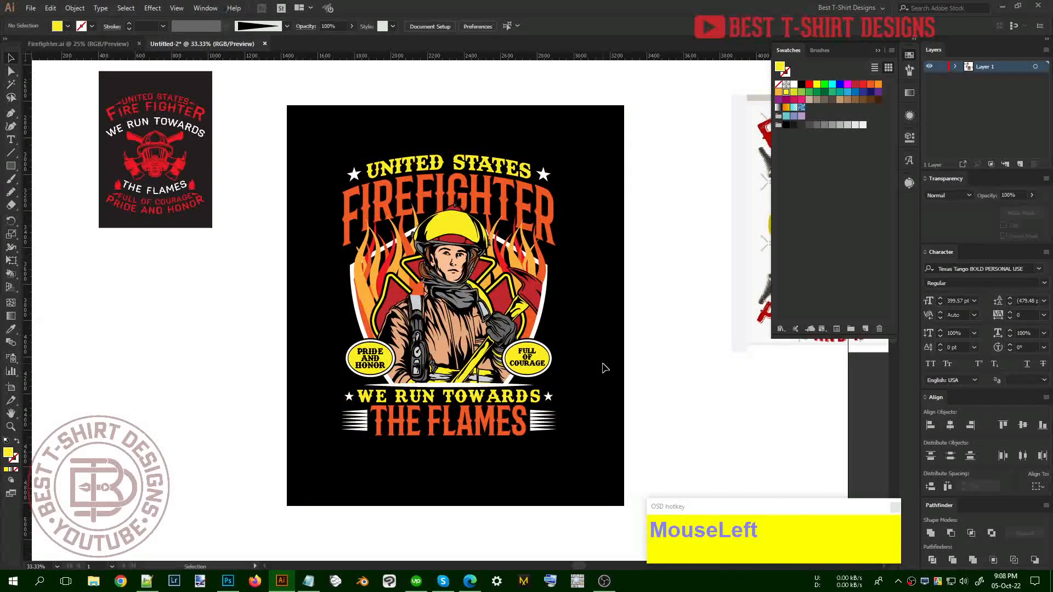
{"action": "left_click_drag", "start_coordinate": [596, 453], "coordinate": [318, 129]}
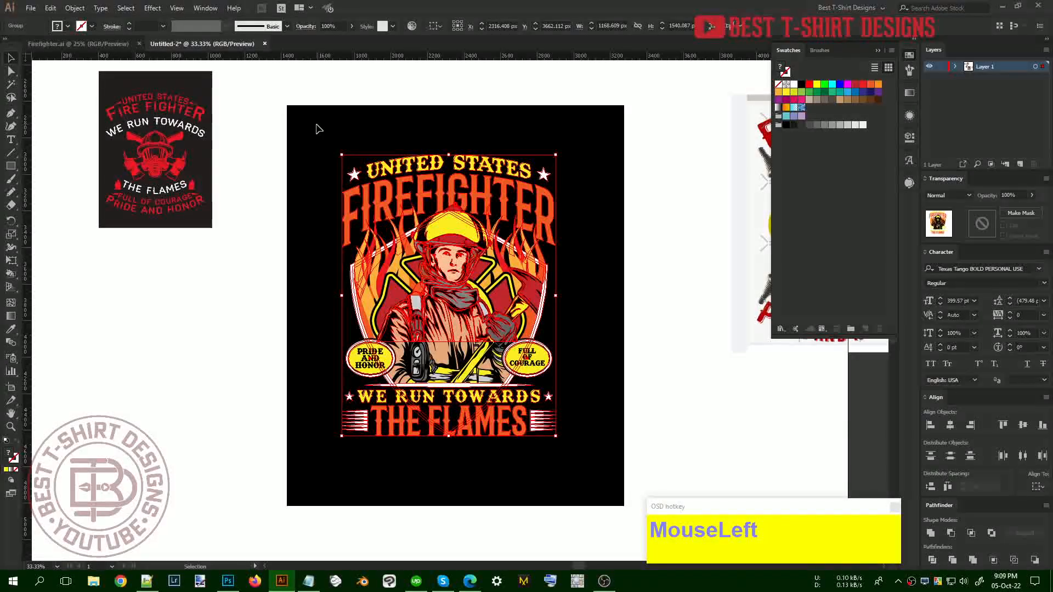
{"action": "left_click", "coordinate": [318, 128]}
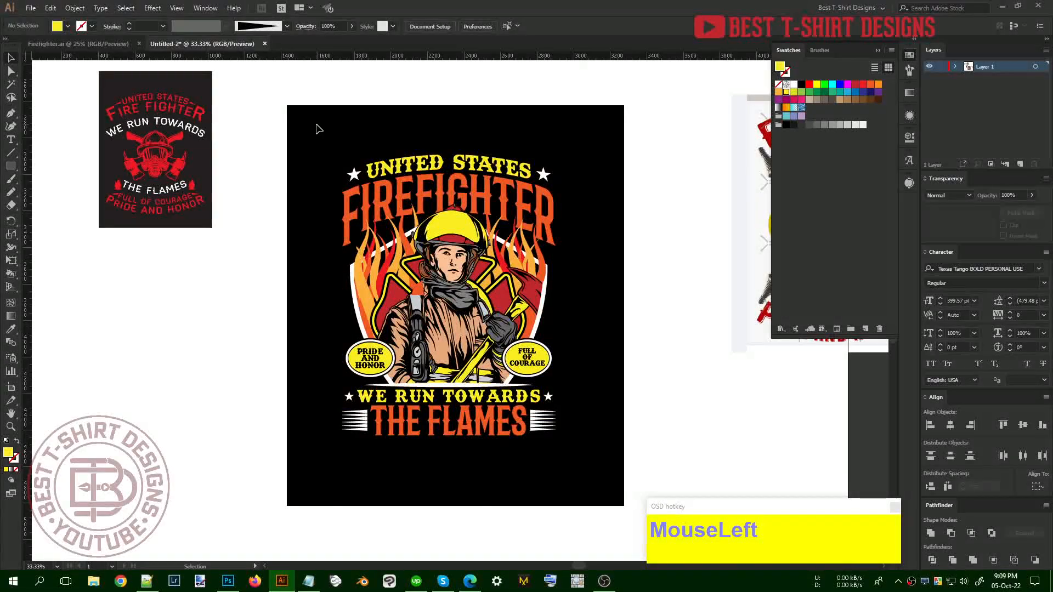